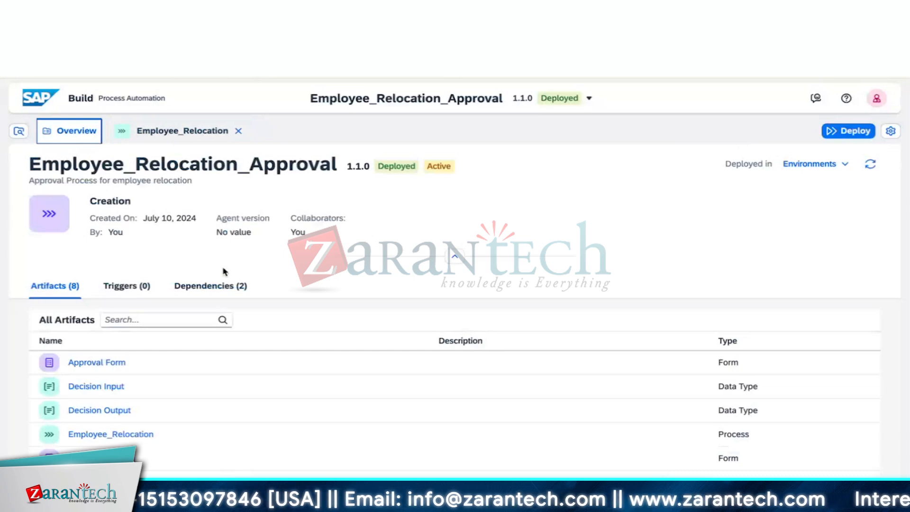
Collapse the header of the Employee_Relocation_Approval project and look through its artifacts.
click(455, 256)
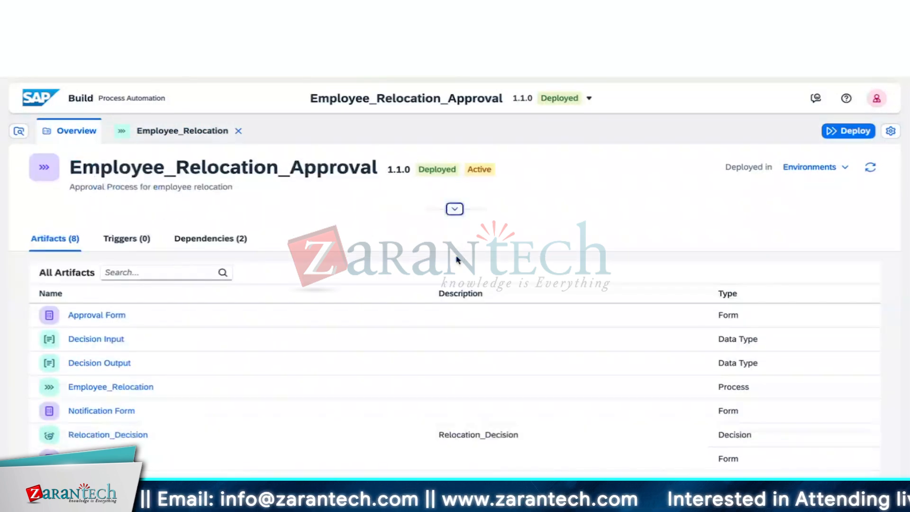
scroll(442, 397, down, 1)
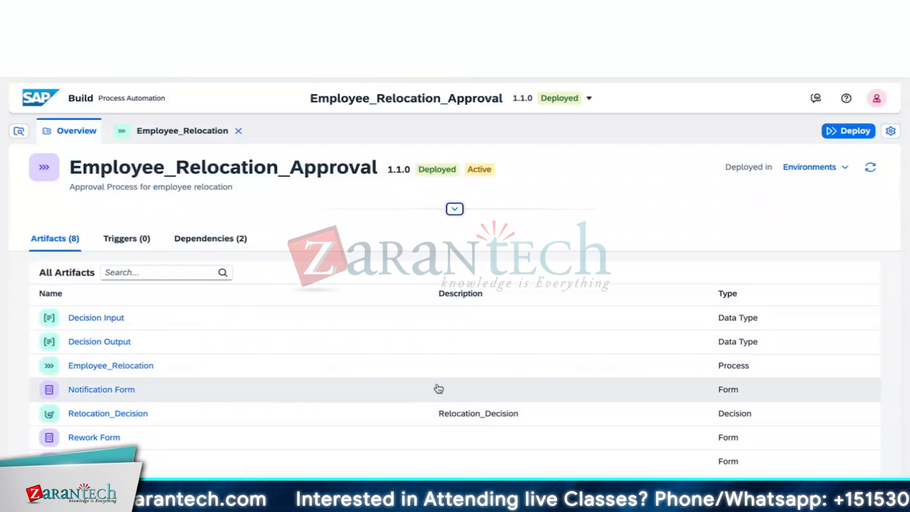
scroll(436, 386, up, 1)
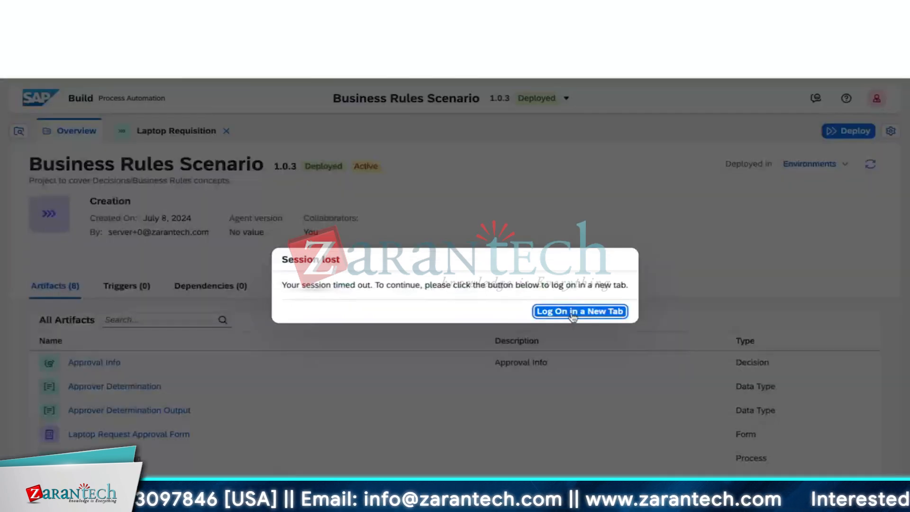
Log on again from the timed-out project, and switch to SAP BTP Cockpit to review the SAP-BPA space's events.
click(570, 313)
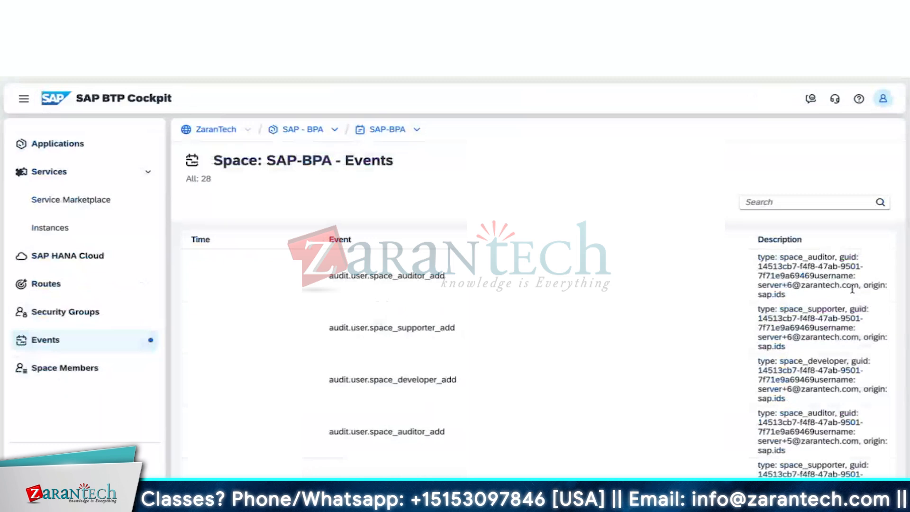
scroll(861, 283, down, 3)
scroll(853, 289, down, 10)
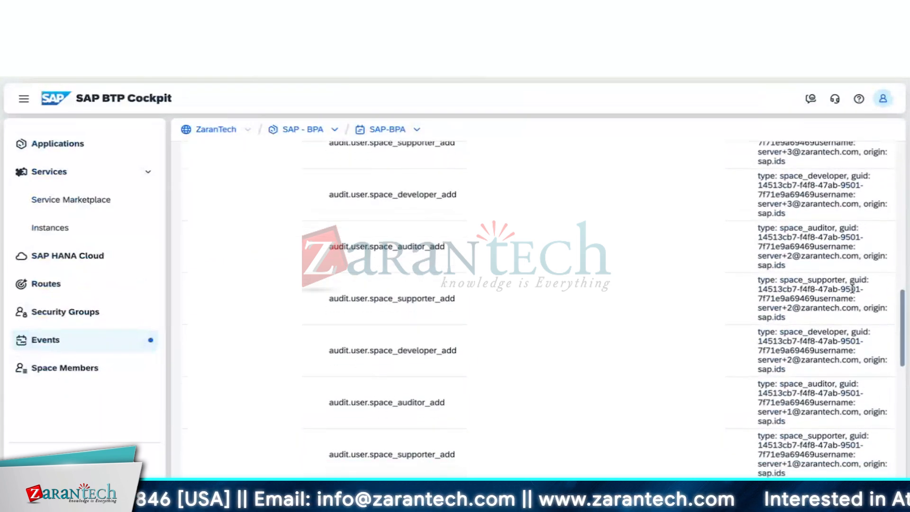
scroll(852, 289, down, 3)
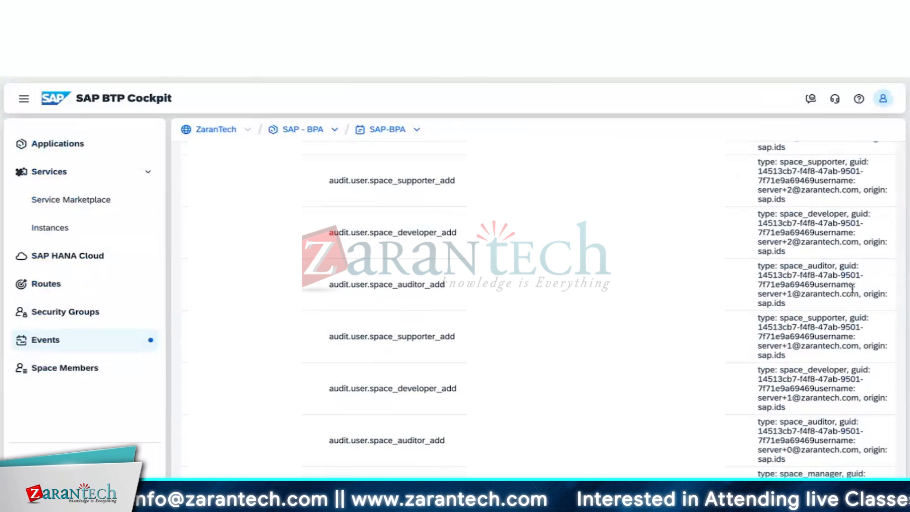
scroll(852, 288, down, 1)
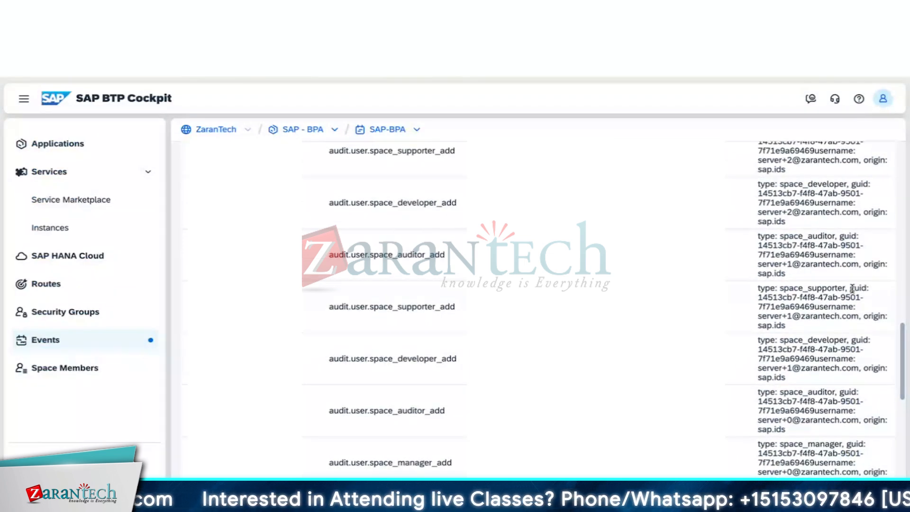
Check the SAP-BPA space's members, and go to the destinations of the SAP - BPA subaccount.
click(58, 374)
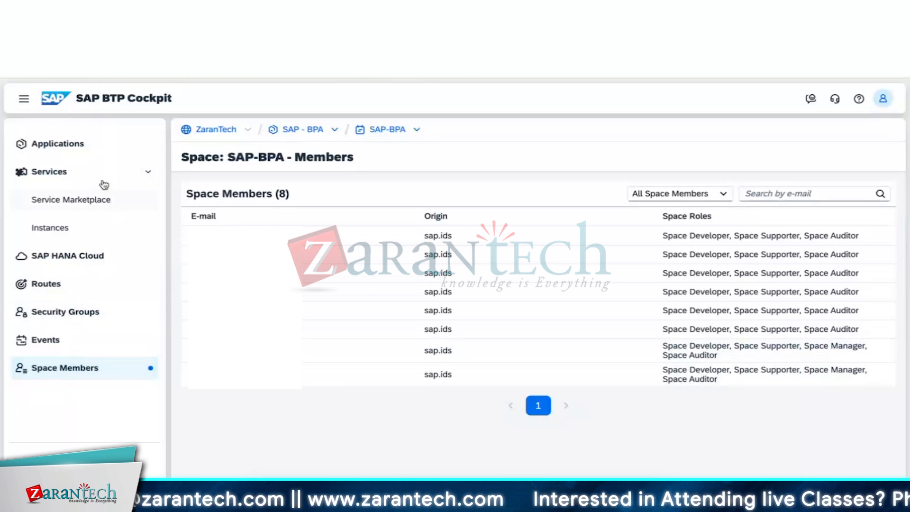
click(93, 147)
click(306, 129)
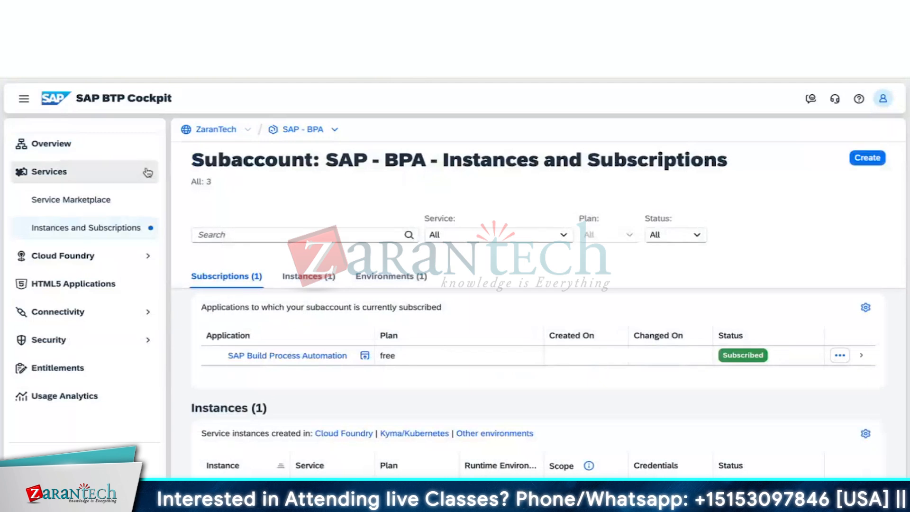
click(147, 171)
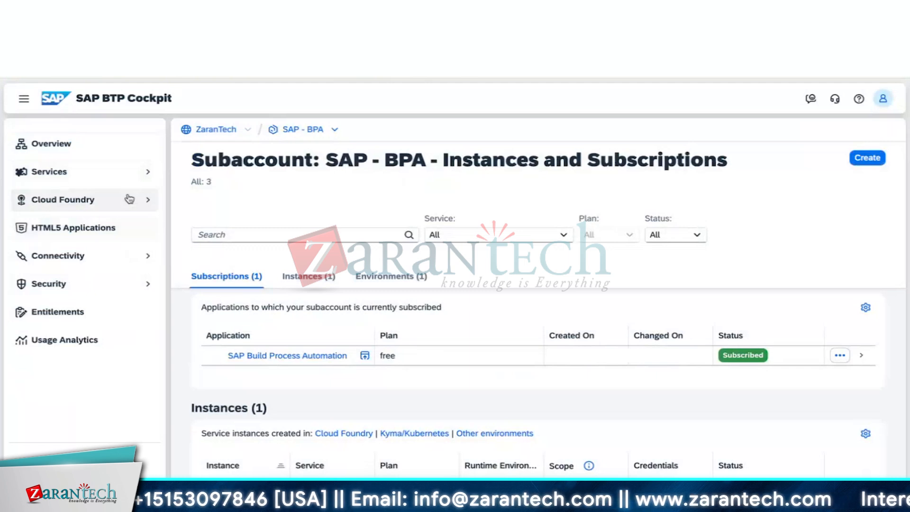
click(149, 256)
click(109, 289)
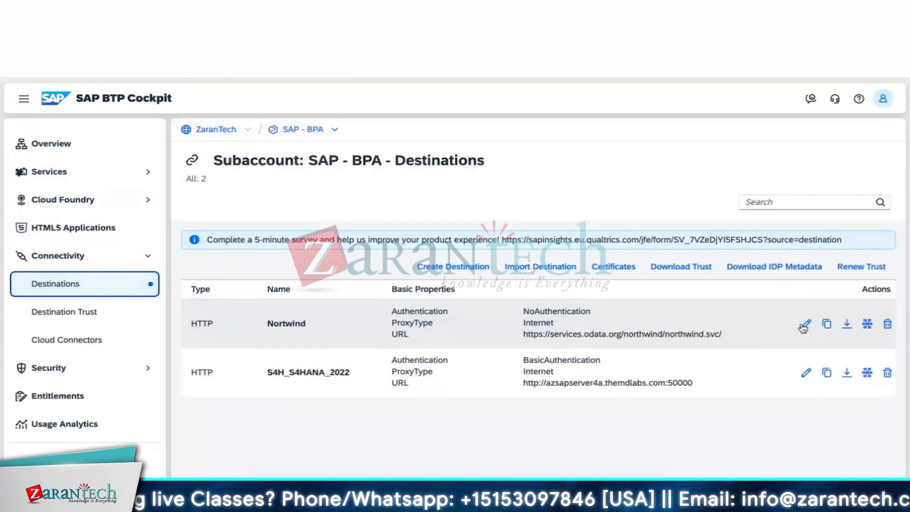
Open the configuration of the Nortwind destination and examine its URL and additional properties.
click(627, 324)
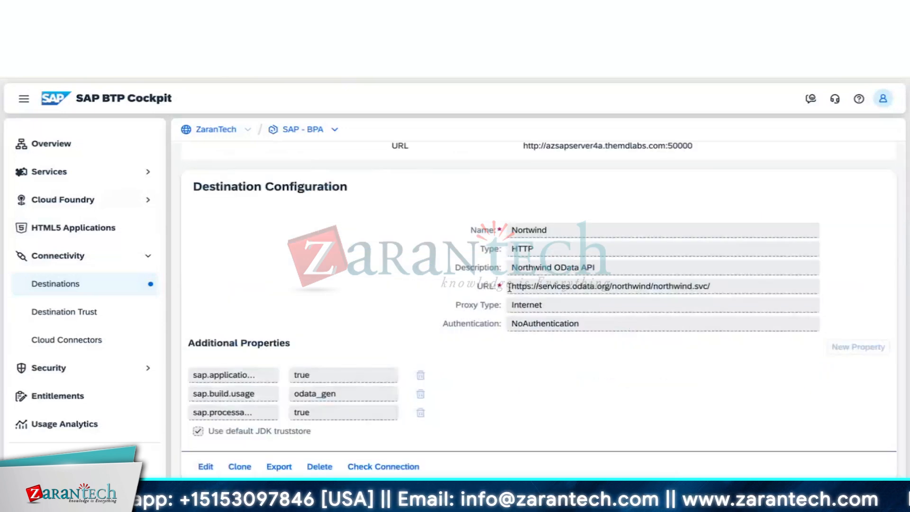
drag(510, 286, 717, 287)
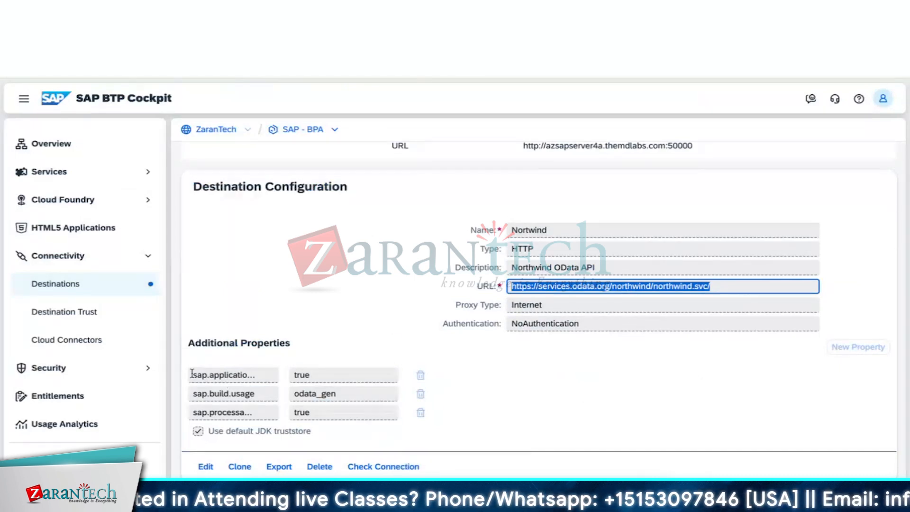
drag(193, 374, 291, 374)
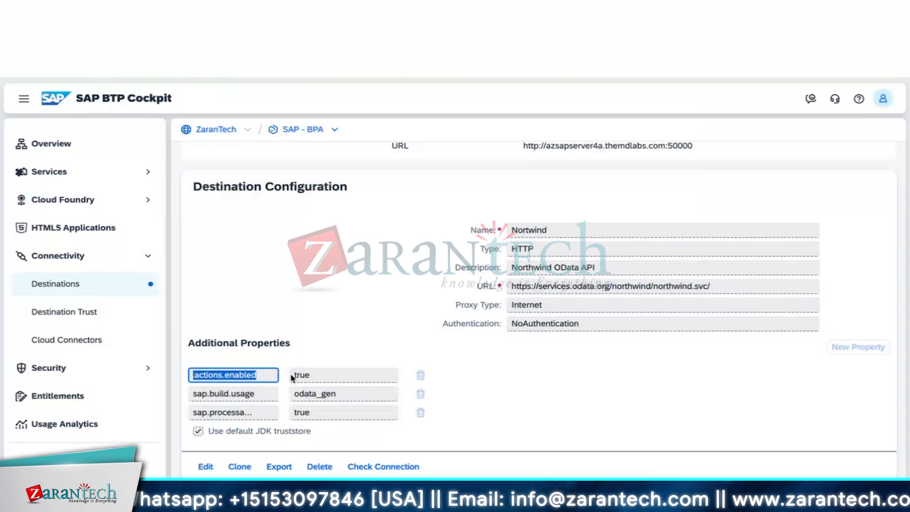
drag(193, 394, 280, 393)
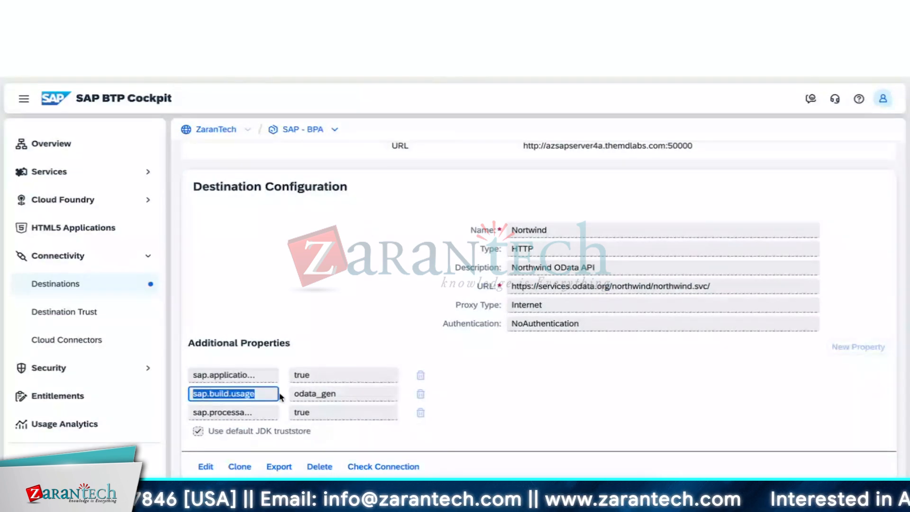
Delete the Nortwind destination from the SAP - BPA subaccount.
click(412, 335)
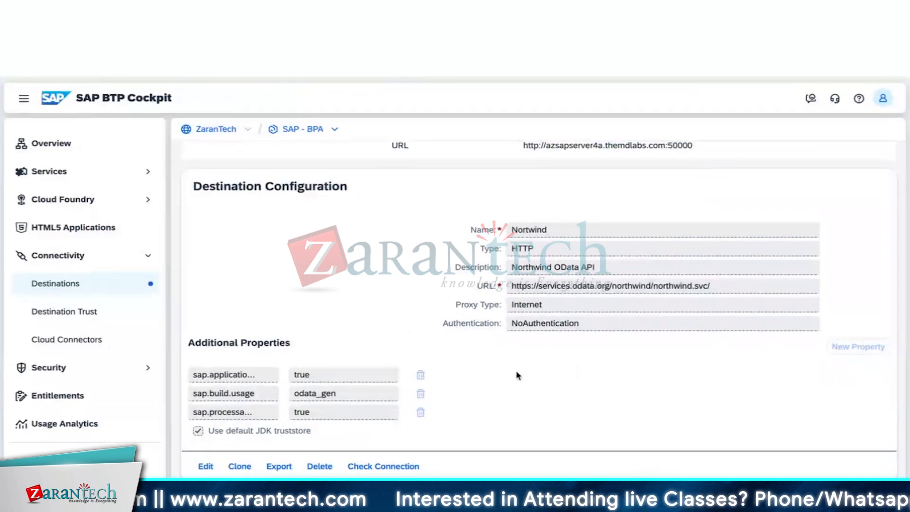
click(320, 467)
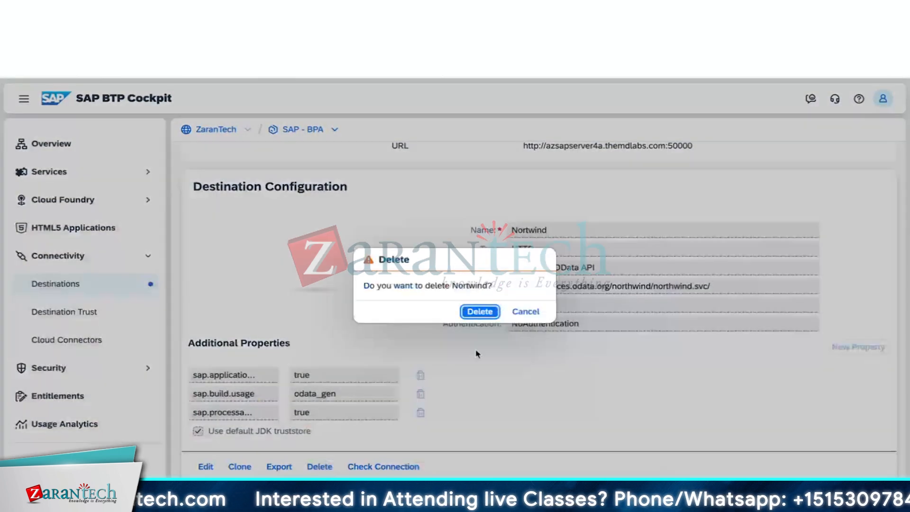
click(480, 311)
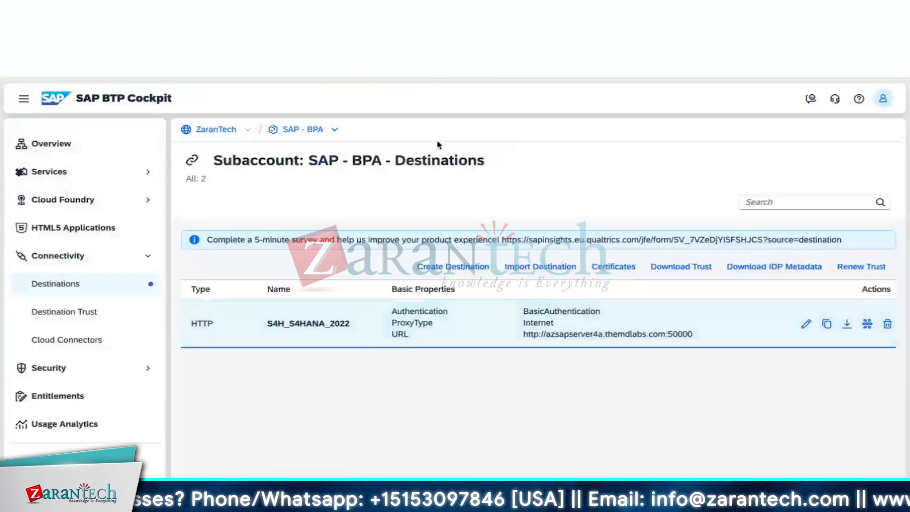
Switch to SAP Build and, among the action projects, try to delete version 1.0.0 of Accessing Northwind API.
click(199, 9)
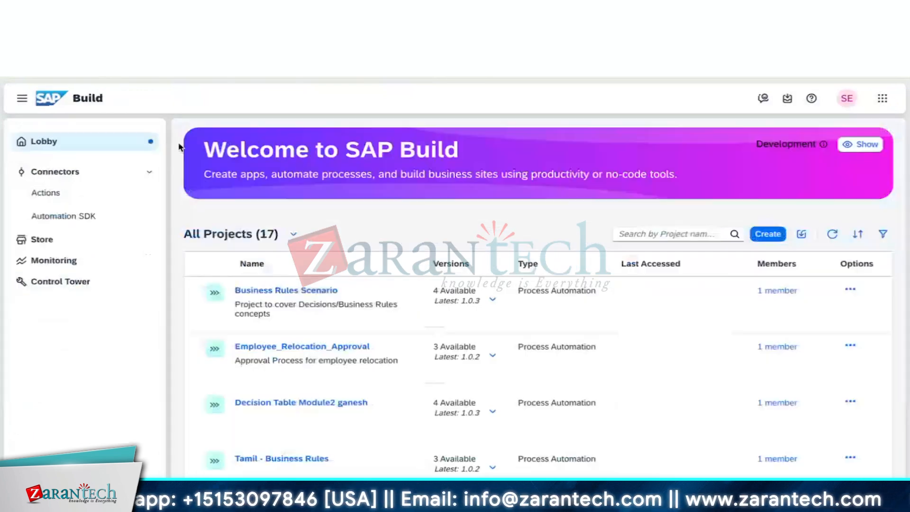
click(102, 192)
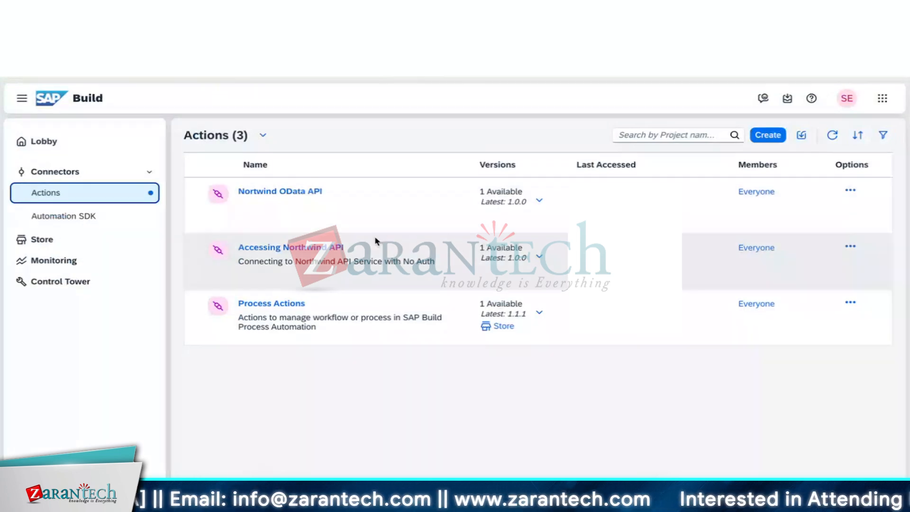
click(539, 257)
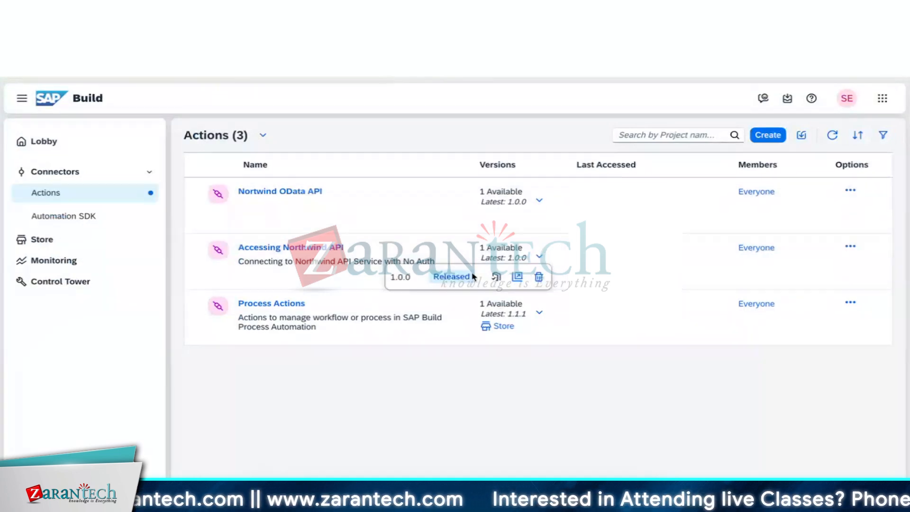
click(540, 279)
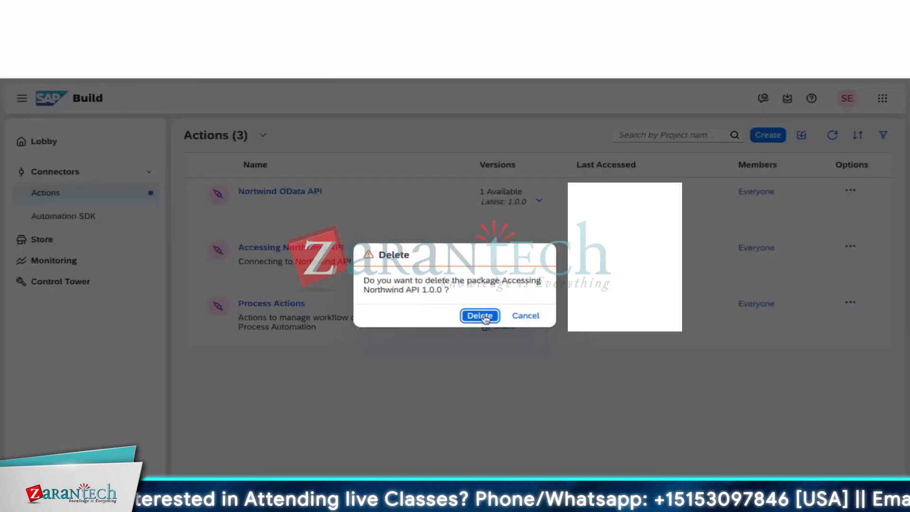
click(484, 316)
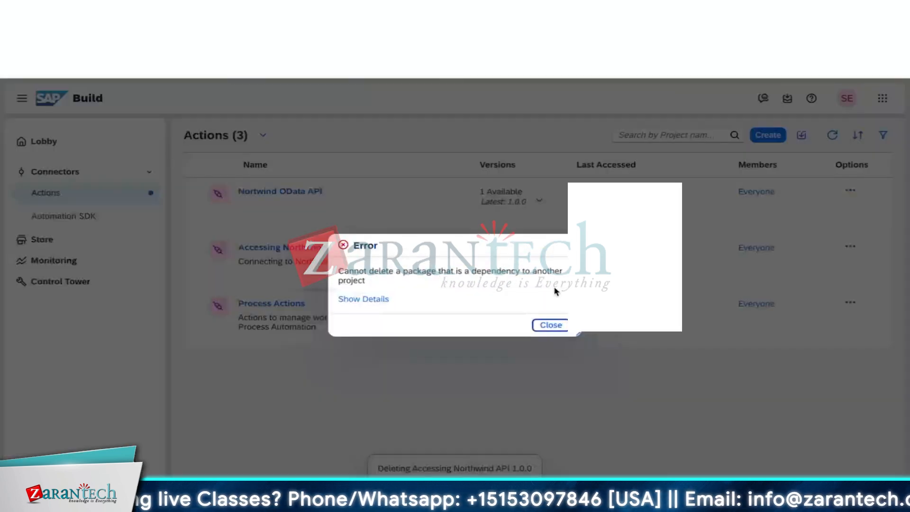
click(363, 299)
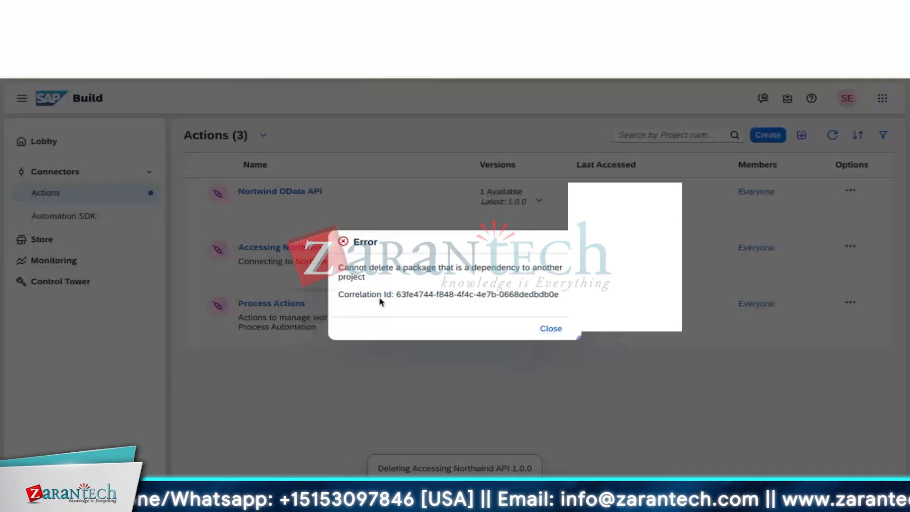
click(556, 329)
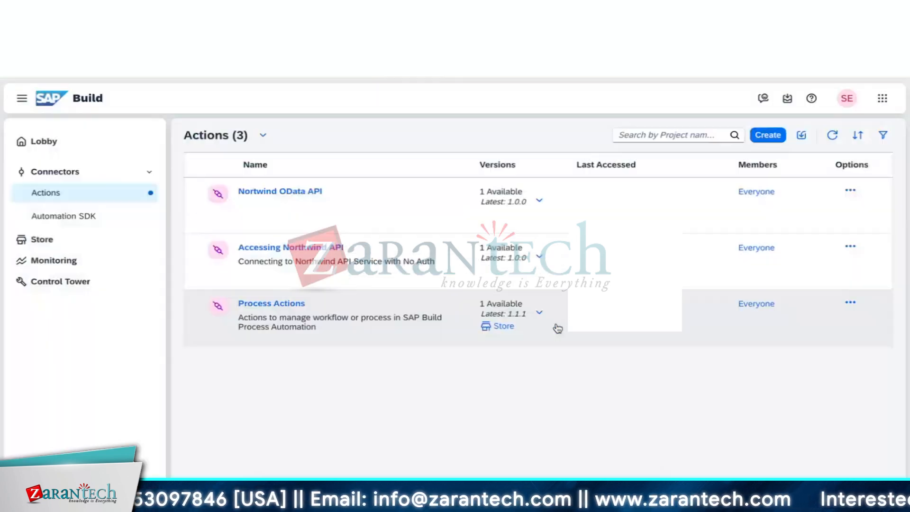
Try to delete released version 1.0.0 of the Nortwind OData API action project.
click(541, 201)
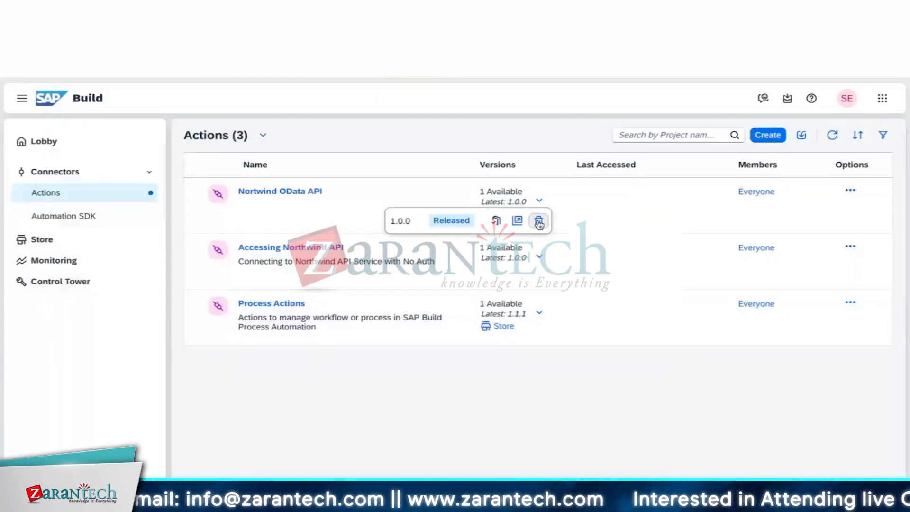
click(539, 220)
click(481, 316)
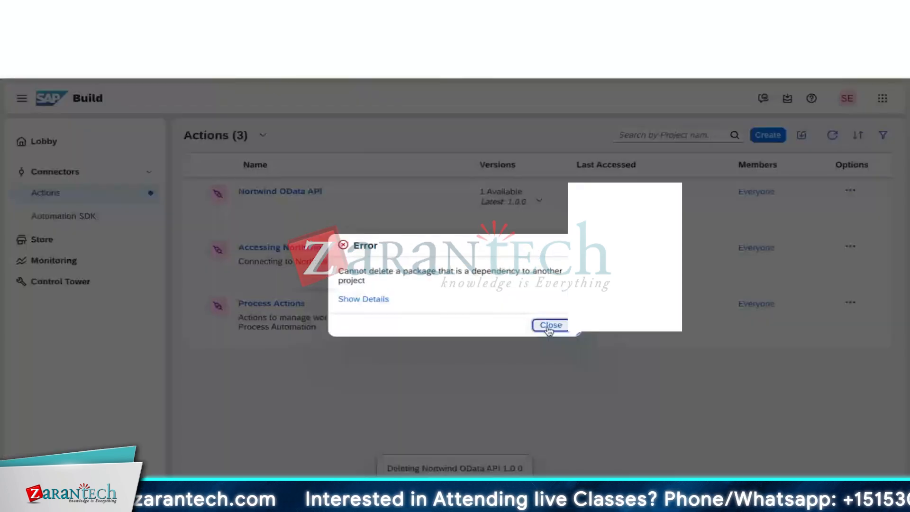
click(547, 325)
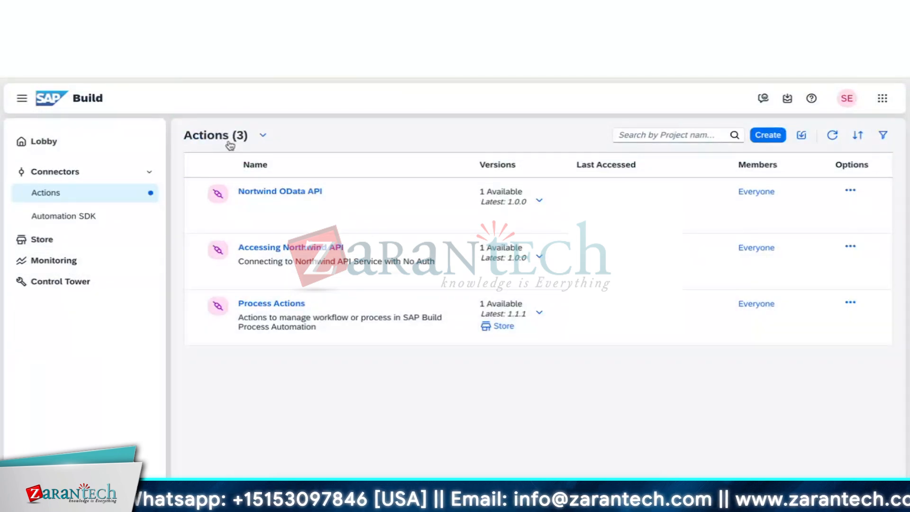
Return to the SAP Build lobby, and switch to the SAP - BPA subaccount's destinations in SAP BTP Cockpit.
click(82, 142)
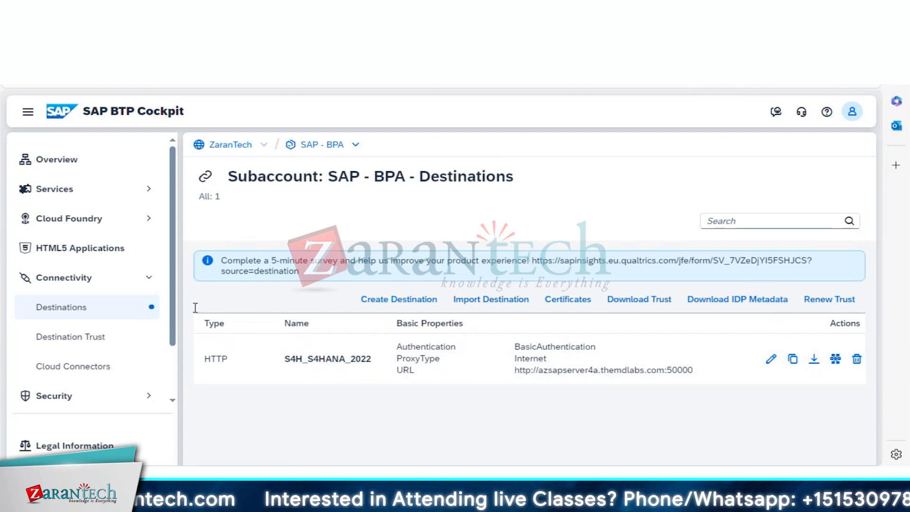
right_click(70, 313)
click(62, 315)
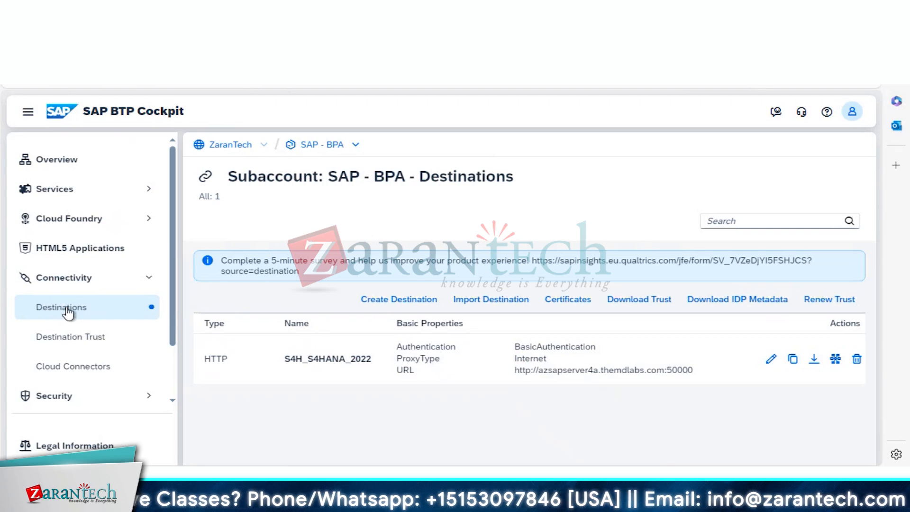
click(398, 302)
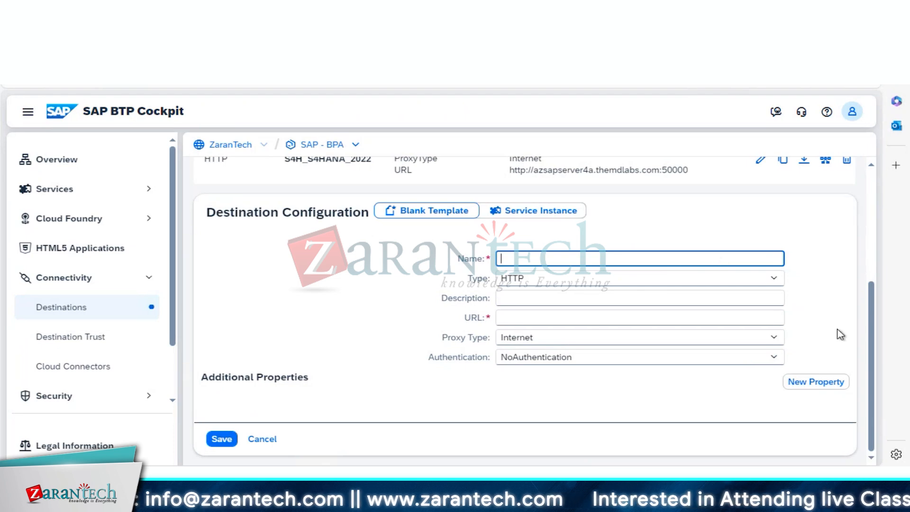
drag(872, 328, 871, 325)
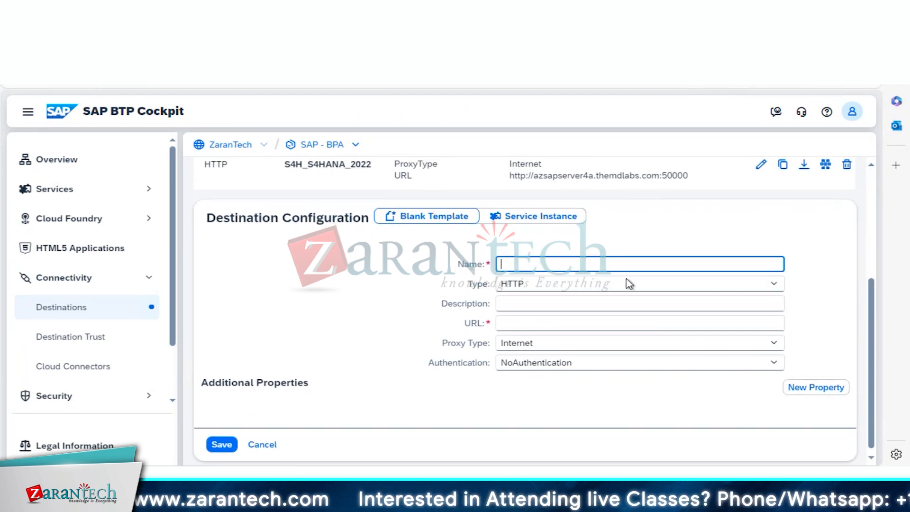
right_click(538, 264)
click(510, 263)
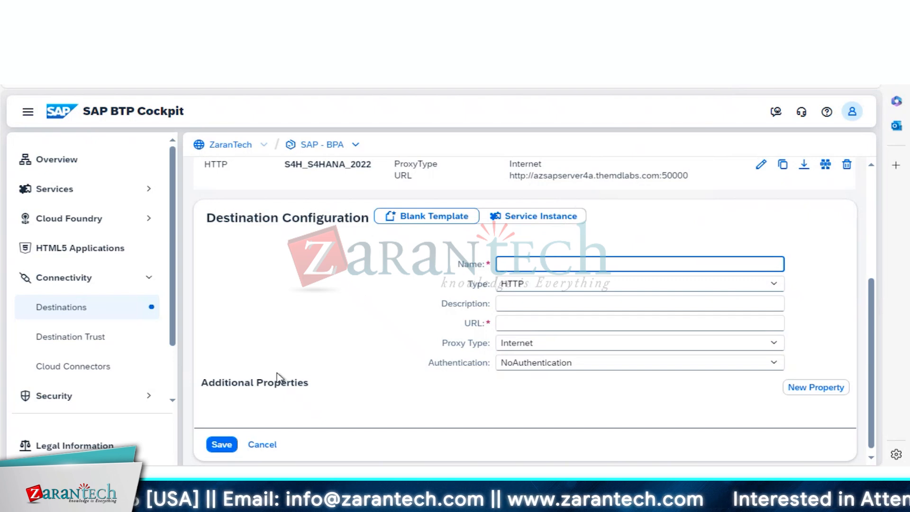
click(263, 446)
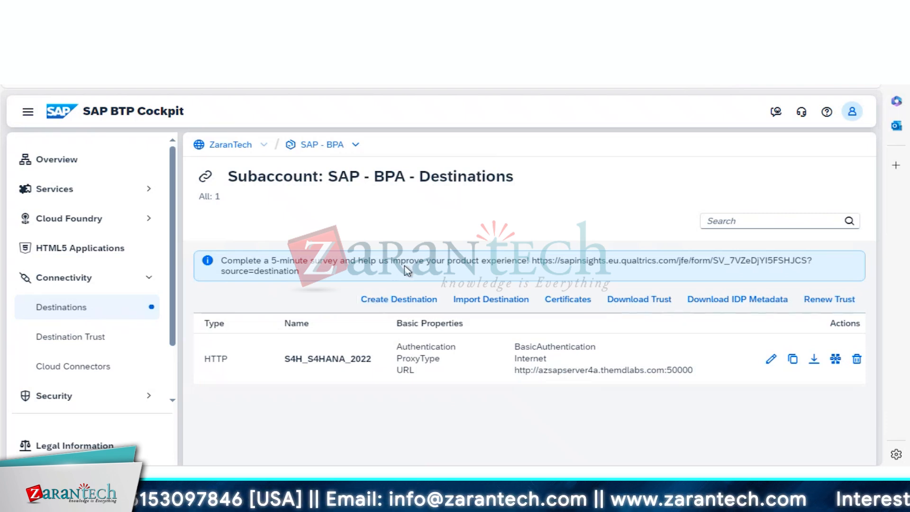
Start a new destination from the blank template and name it "Northwind Odataservices".
click(393, 302)
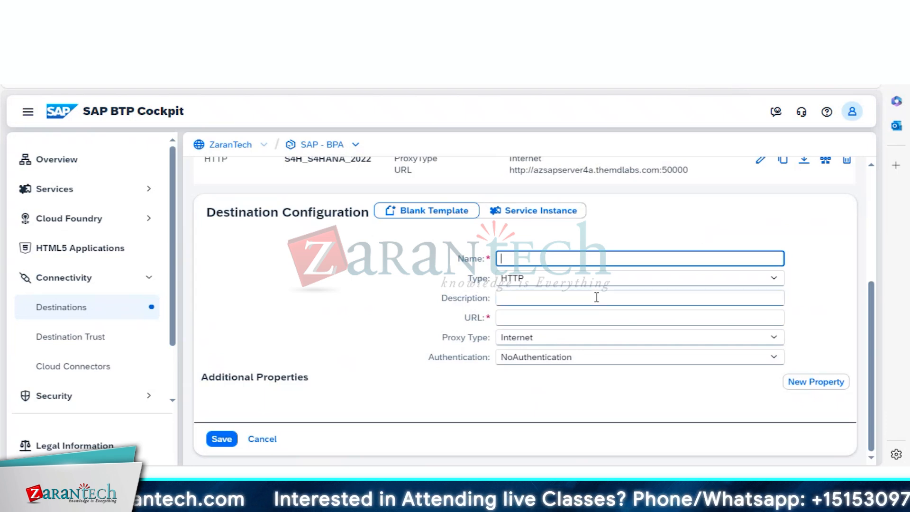
mouse_move(709, 277)
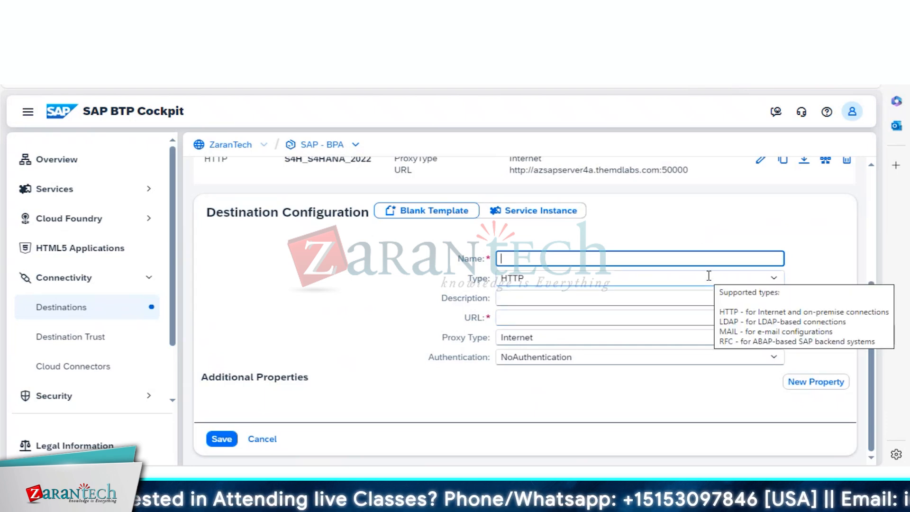
mouse_move(602, 258)
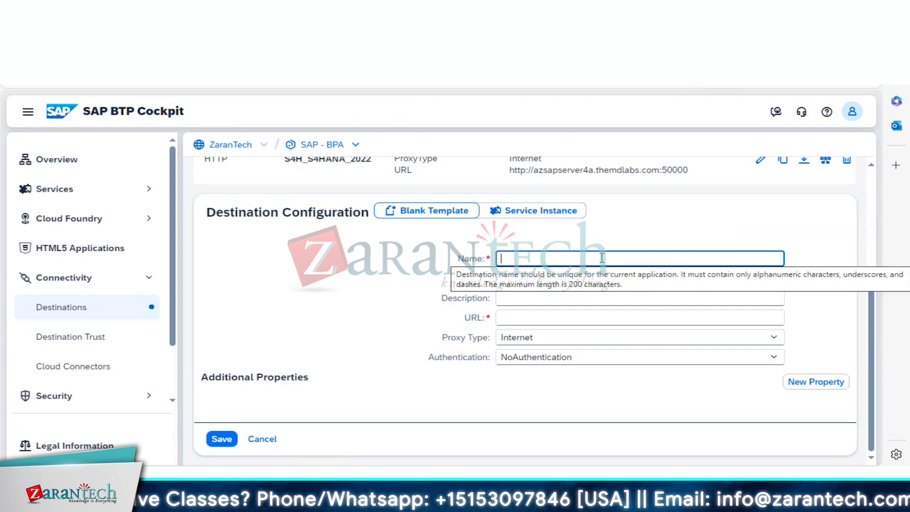
click(532, 255)
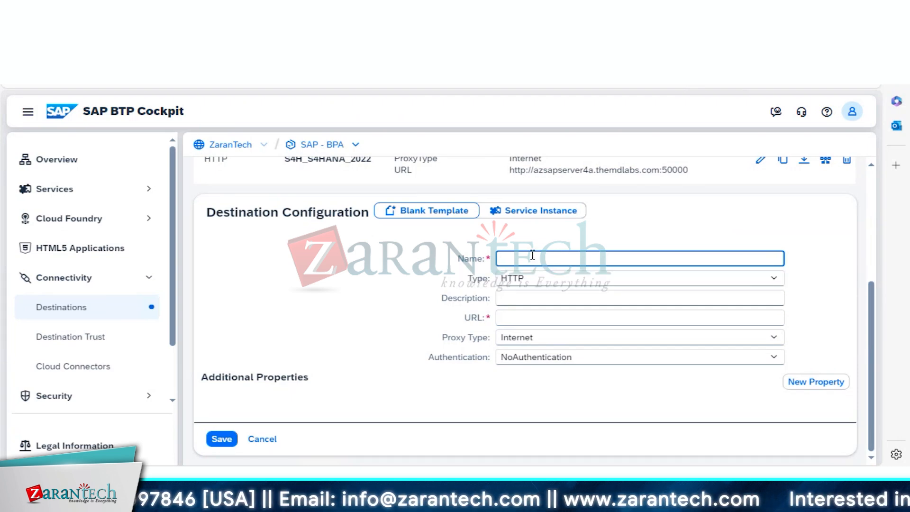
text(Nor)
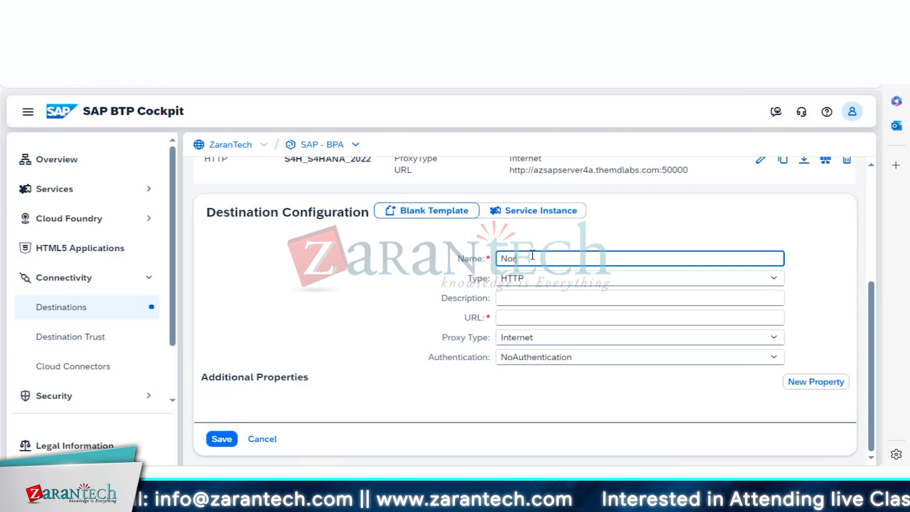
text(th)
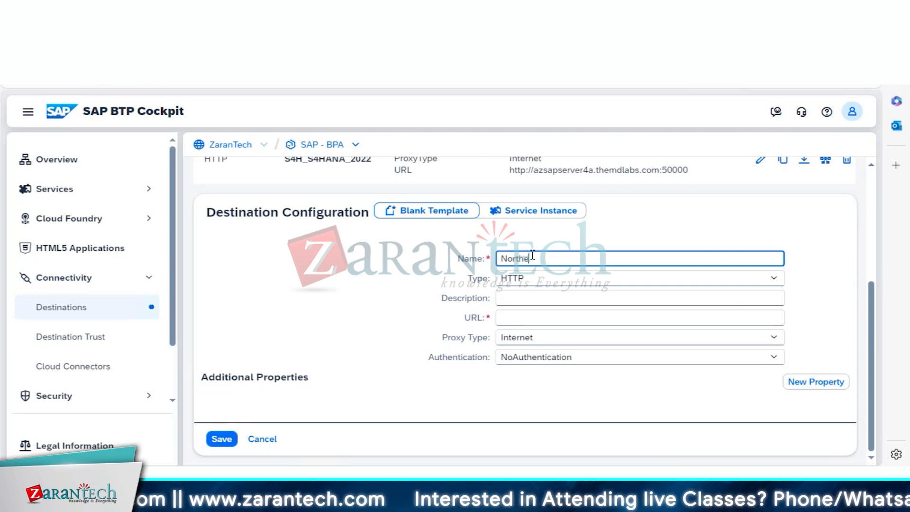
text(wind O)
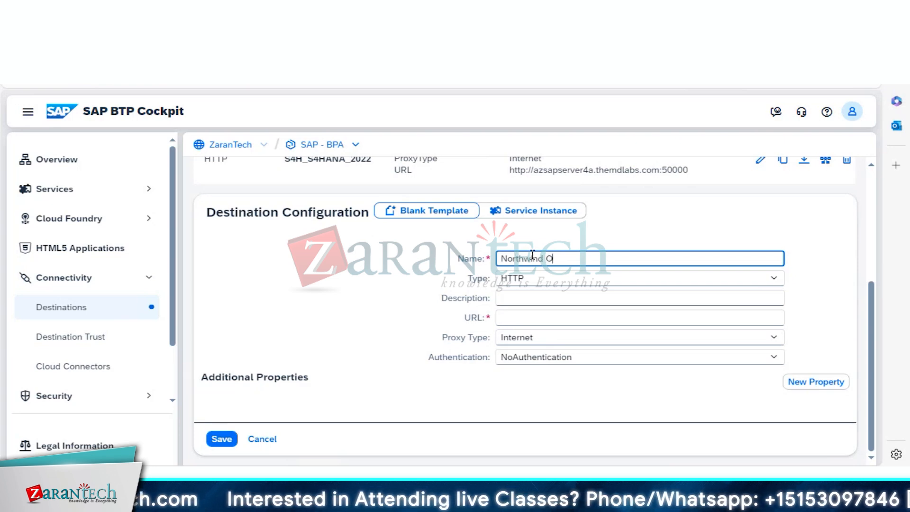
text(datase)
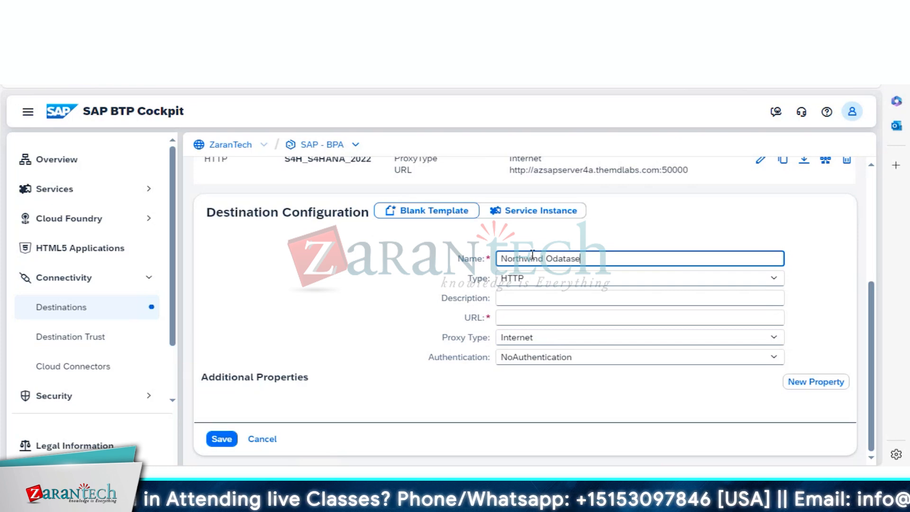
text(rvices)
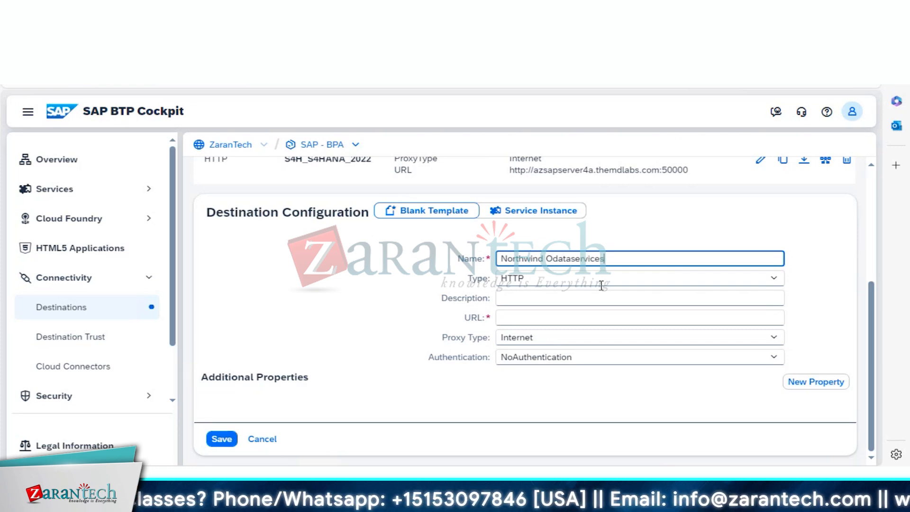
click(553, 277)
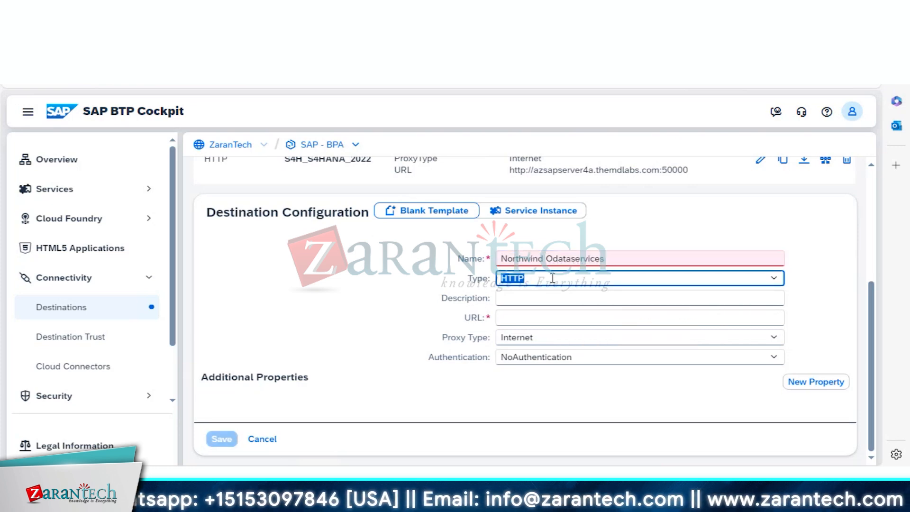
click(543, 300)
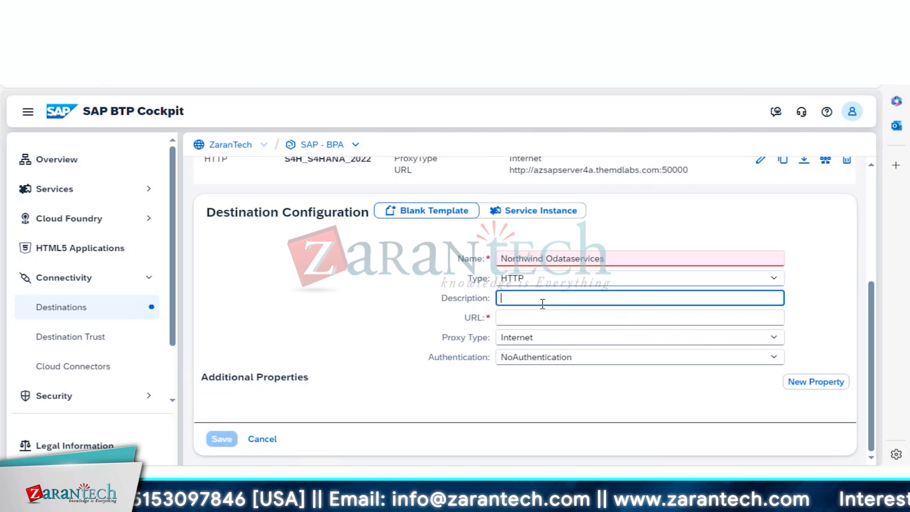
click(606, 280)
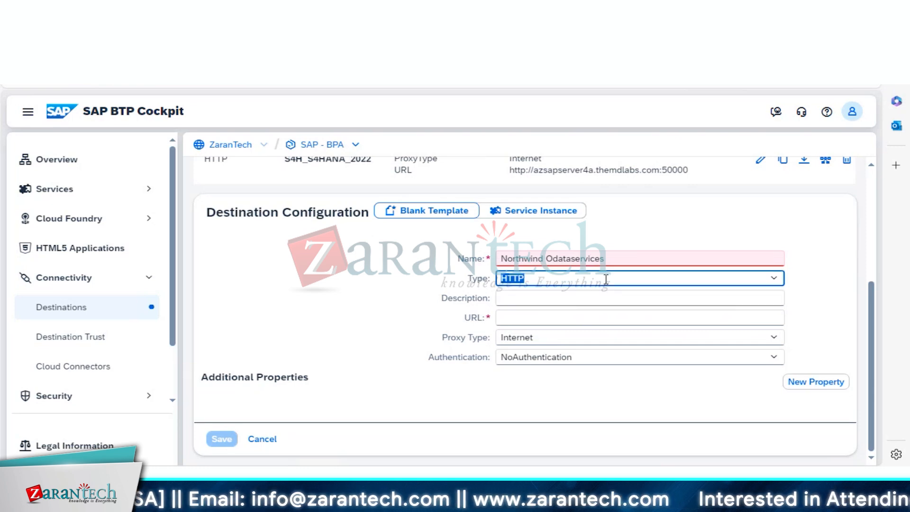
click(773, 279)
click(727, 276)
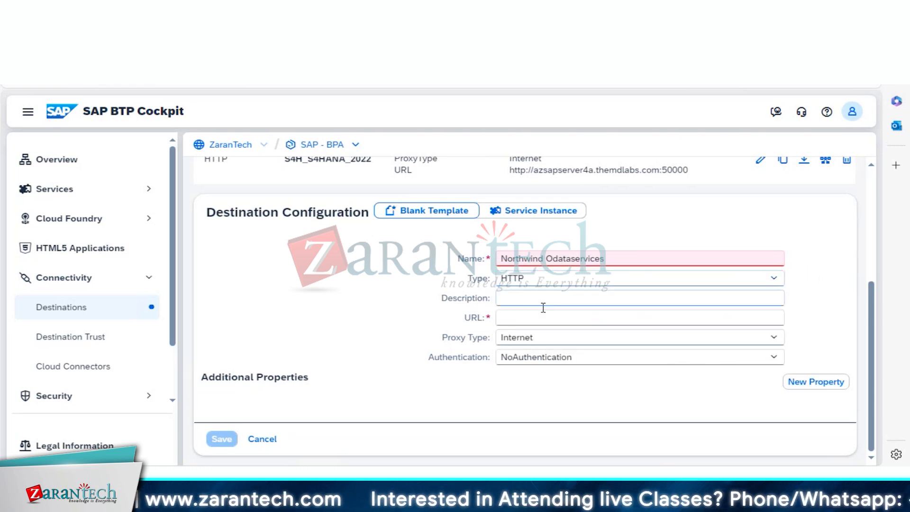
click(533, 297)
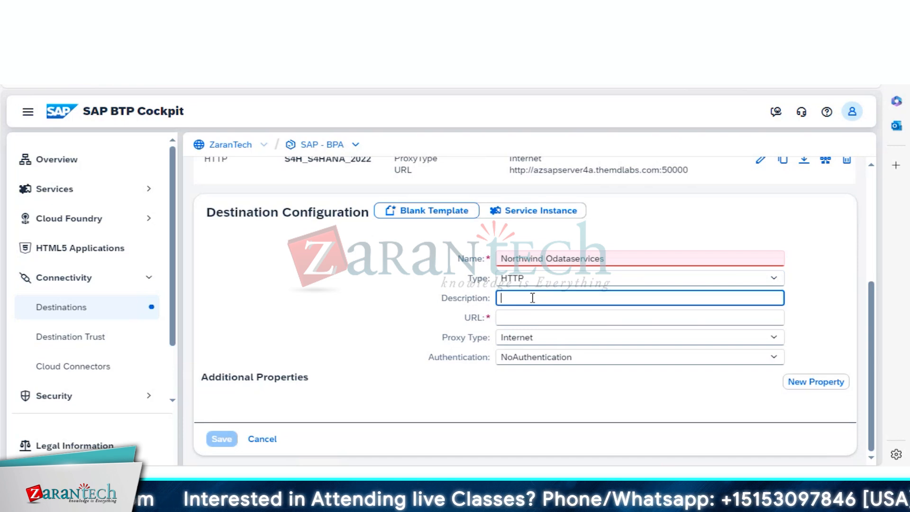
Correct the destination name to Northwind_Odataservices, replacing the space with an underscore.
click(576, 260)
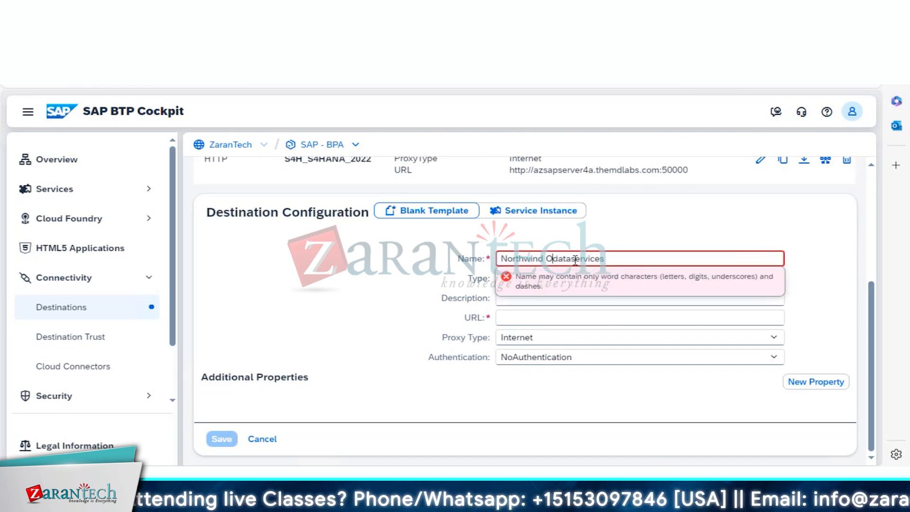
right_click(546, 260)
click(546, 260)
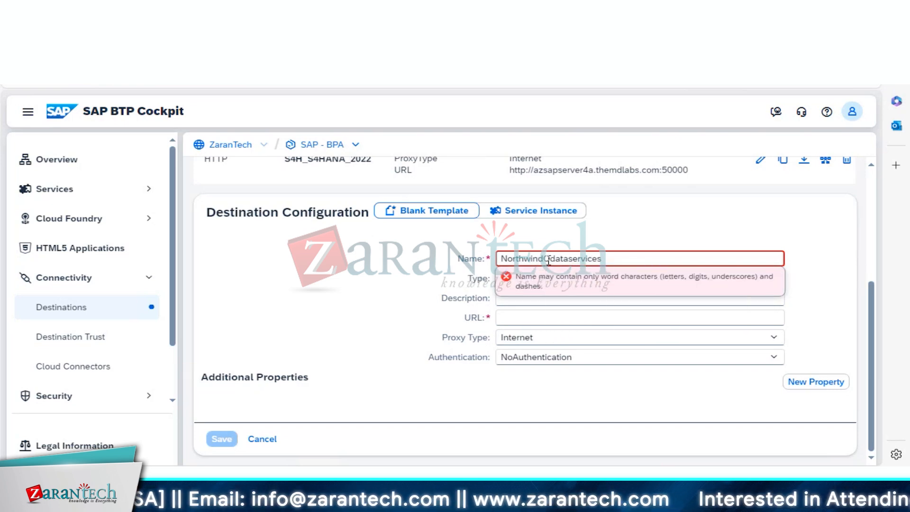
key(BackSpace)
text(_)
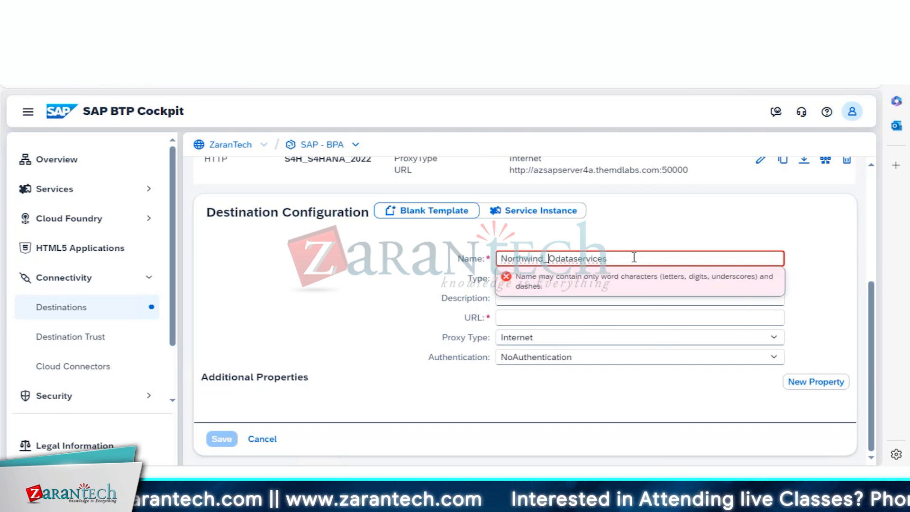
right_click(632, 258)
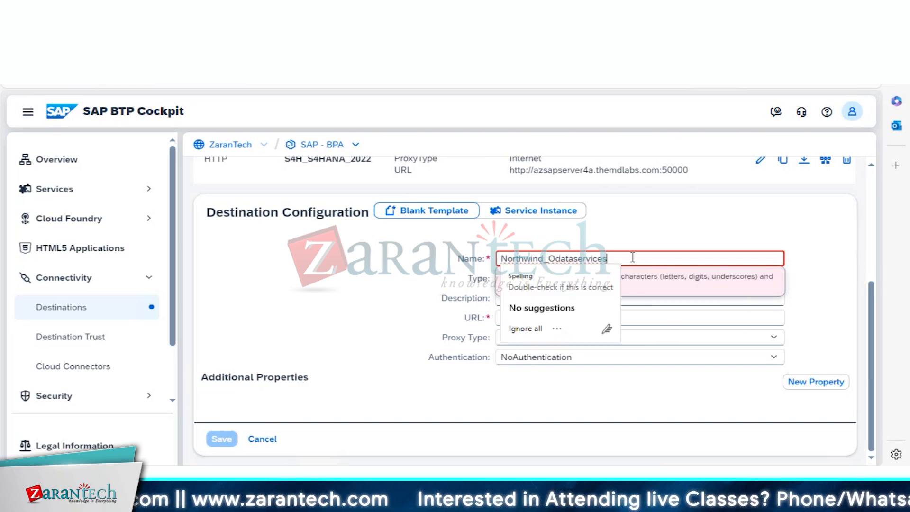
click(683, 318)
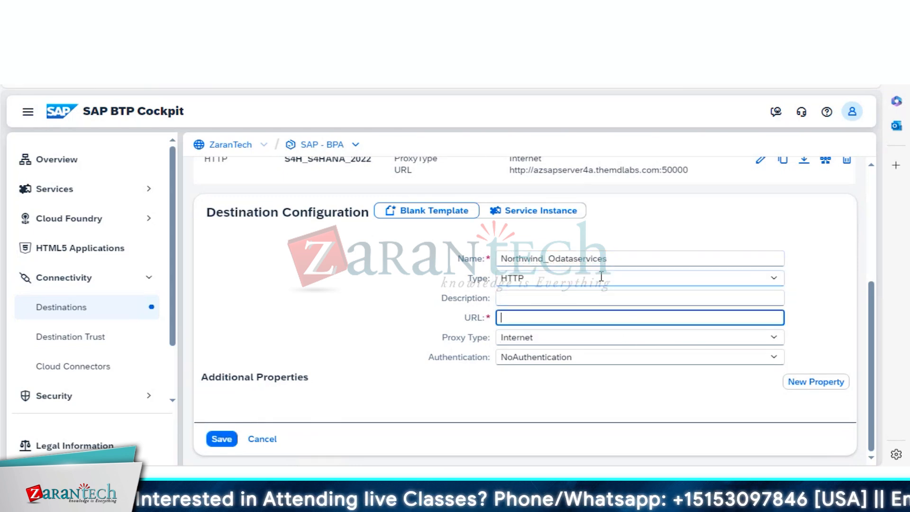
Select HTTP as the destination type and enter the description "Odata to connect the build process automation".
click(602, 277)
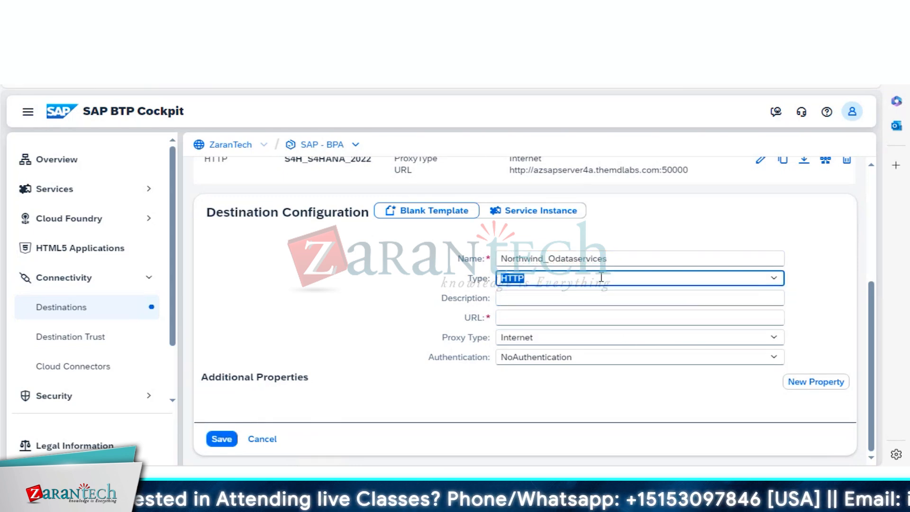
click(773, 280)
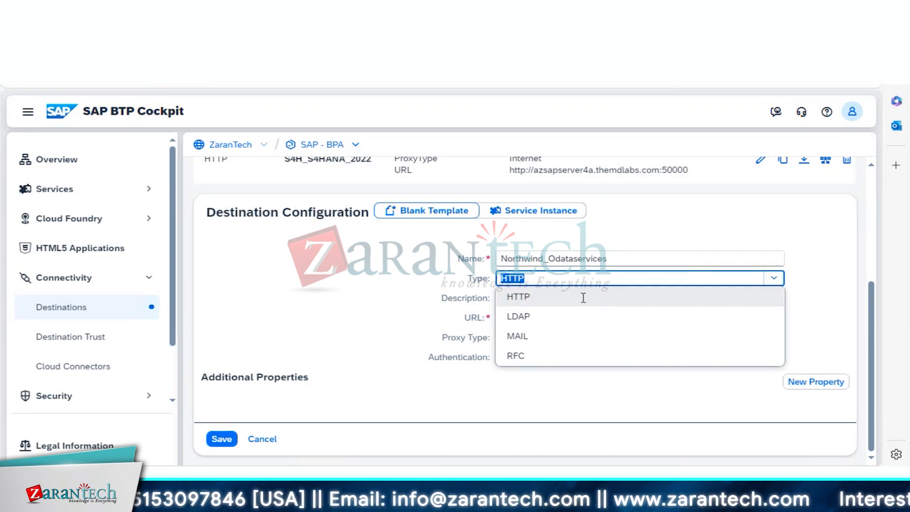
click(583, 298)
click(671, 300)
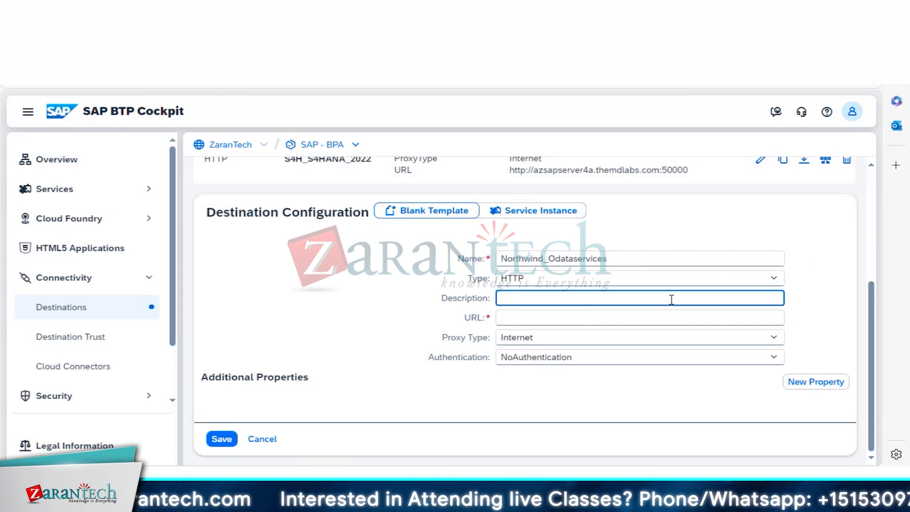
text(Oda)
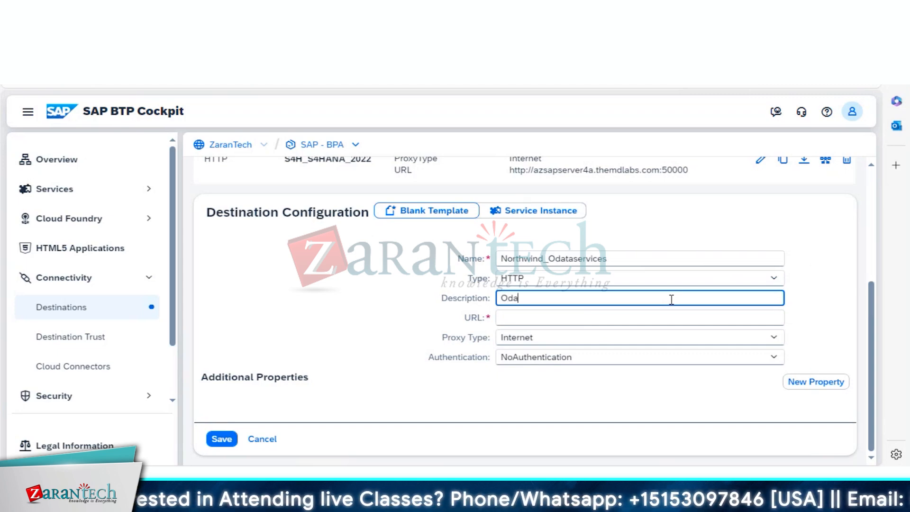
text(ta to c)
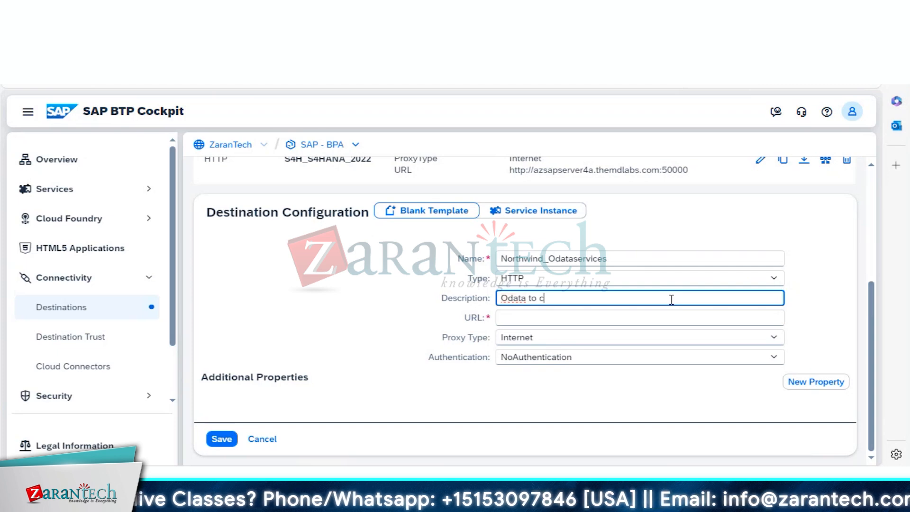
text(onnect the )
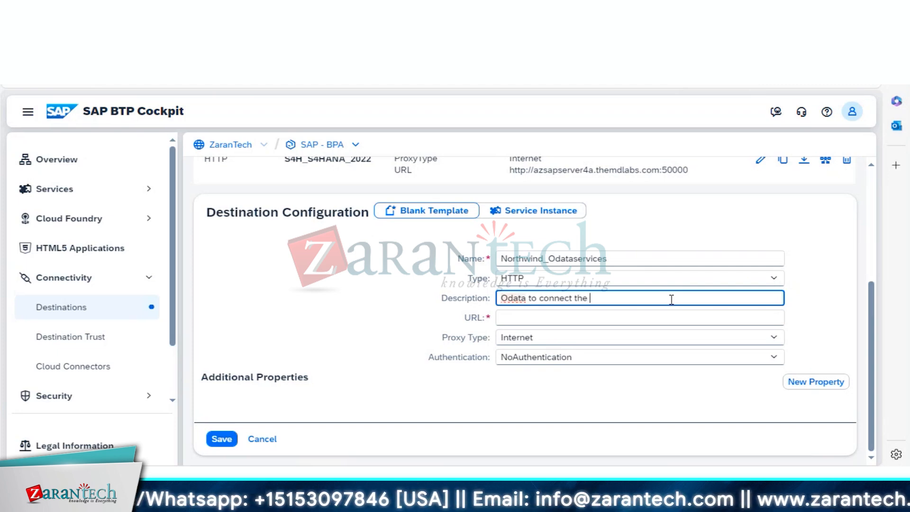
text(build pr)
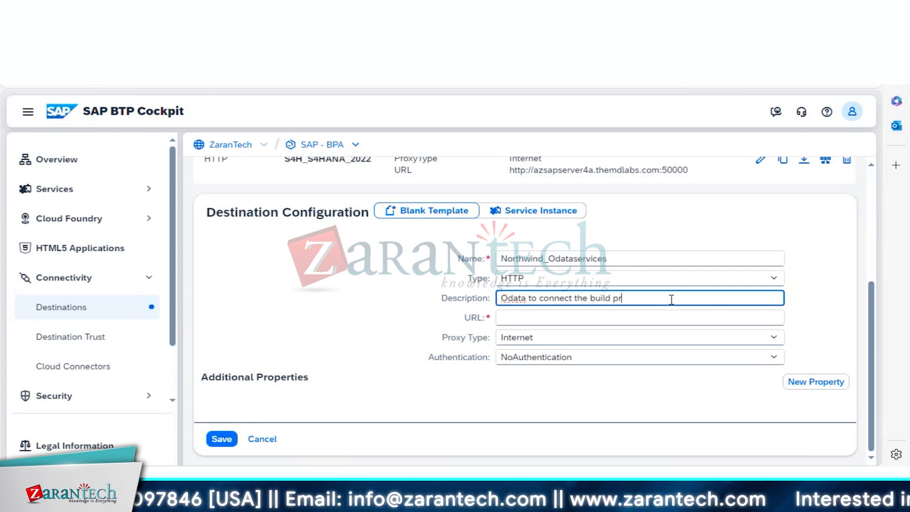
text(ocess auto)
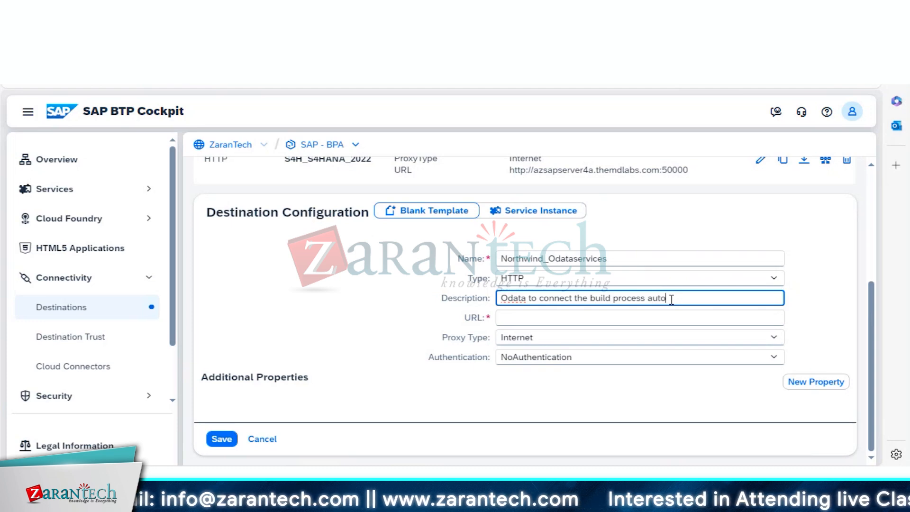
text(mation)
click(558, 321)
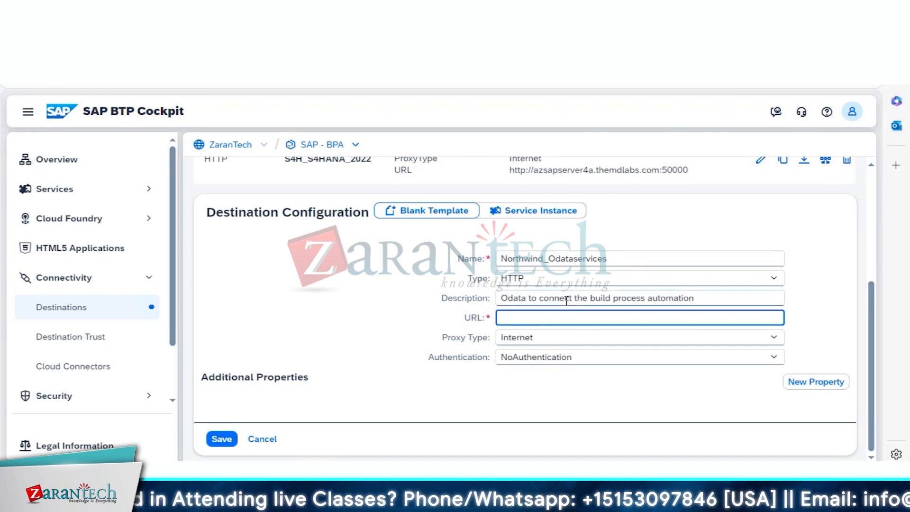
text(https://services.odata.org/northwind/northwind.svc/)
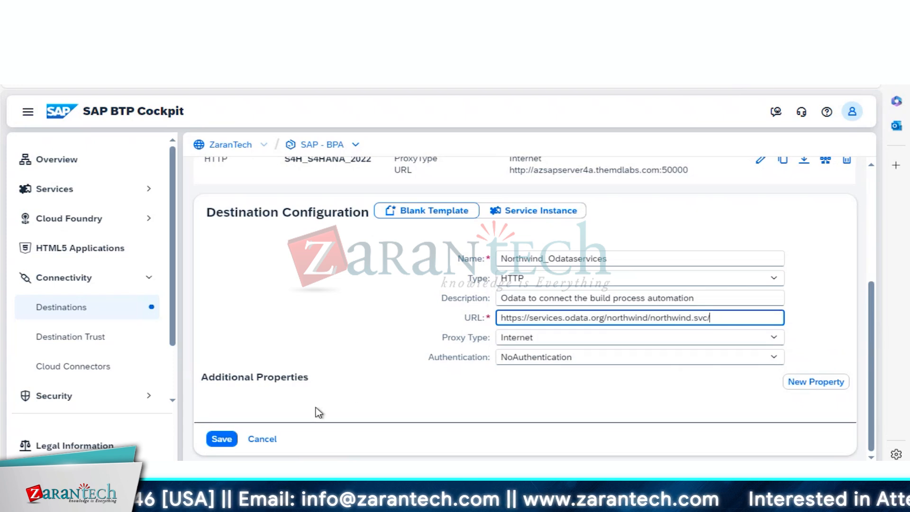
click(599, 354)
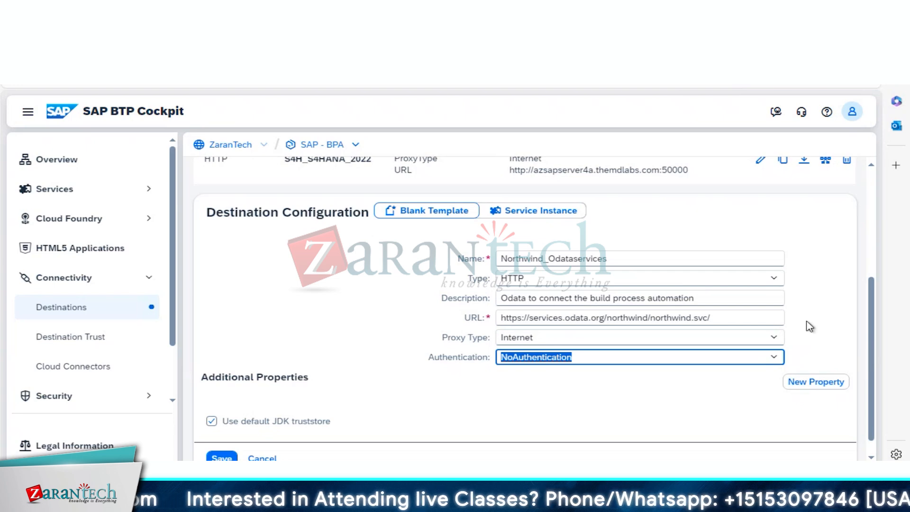
Review the proxy type and authentication options offered for the new destination.
click(775, 339)
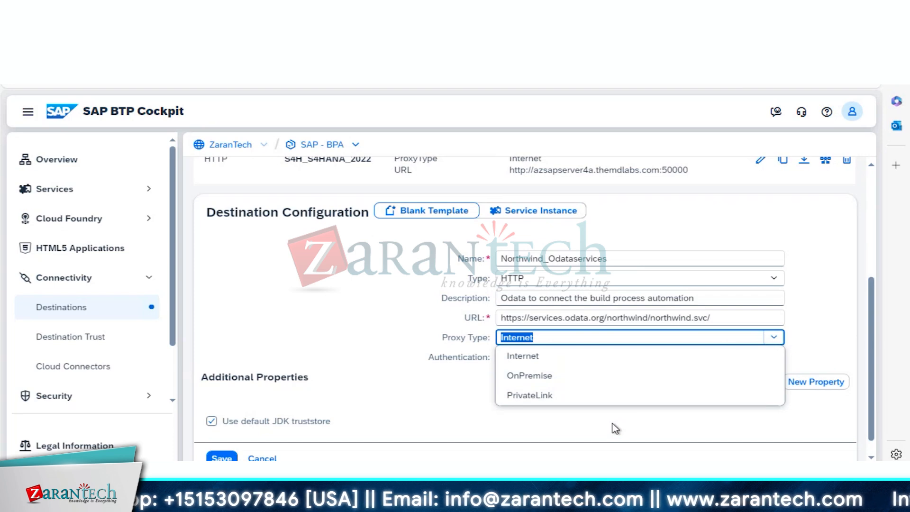
click(322, 330)
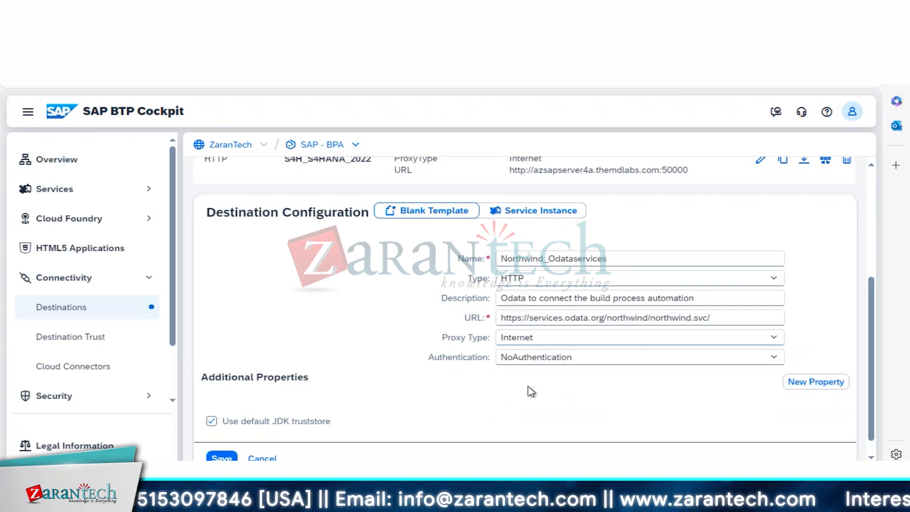
click(651, 357)
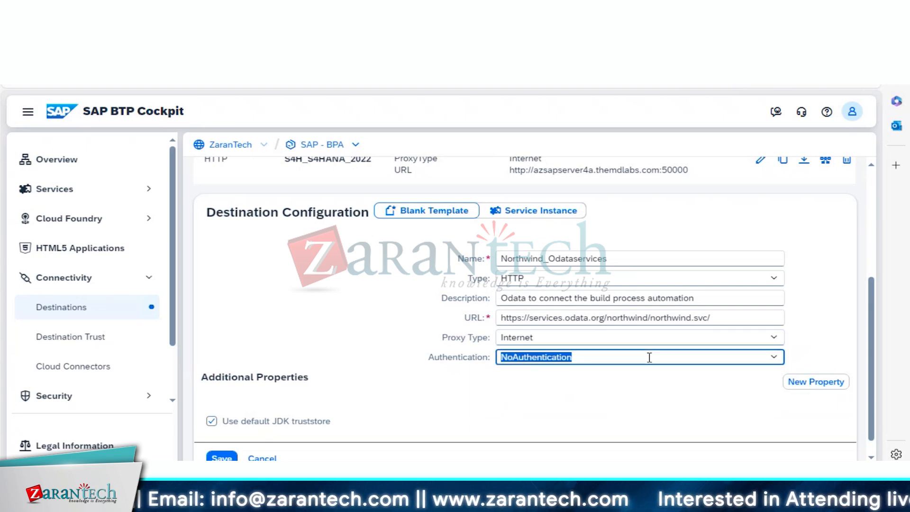
click(771, 359)
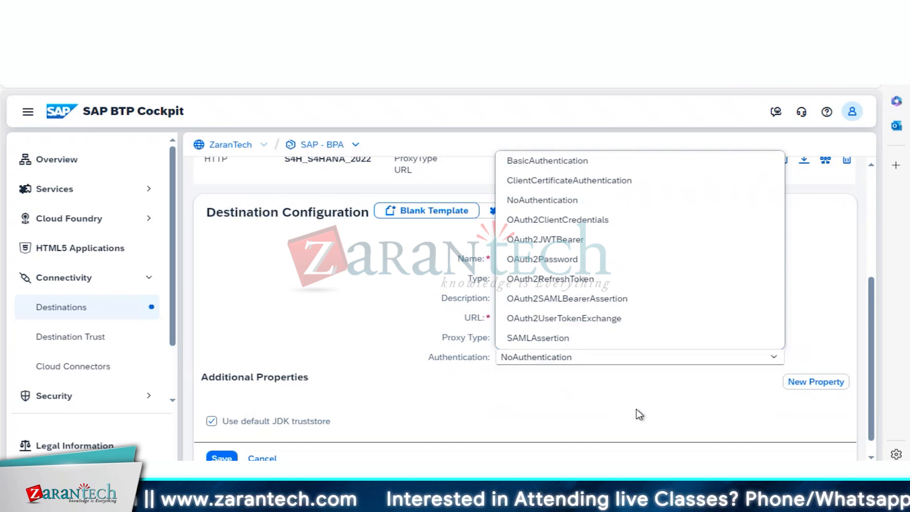
right_click(635, 414)
click(565, 406)
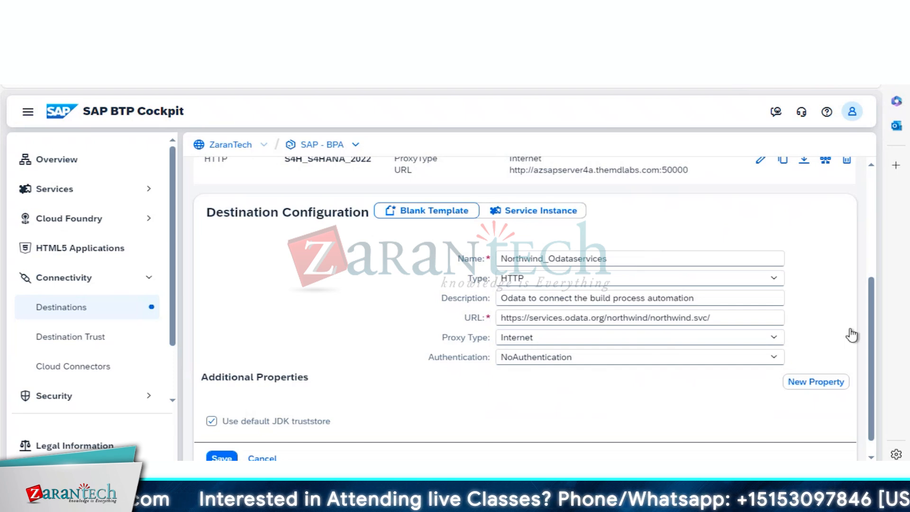
Add the additional property sap.applicationdevelopment.actions.enabled with the value true to the destination.
scroll(874, 362, down, 1)
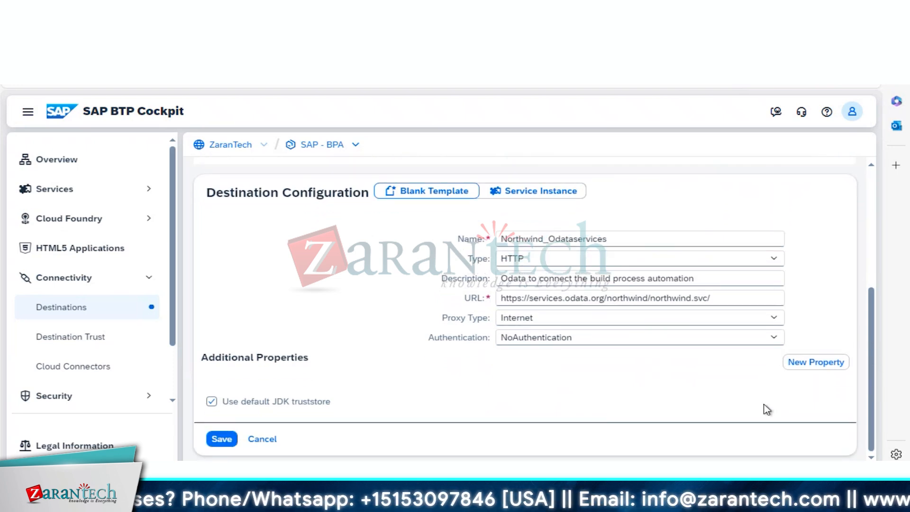
click(824, 365)
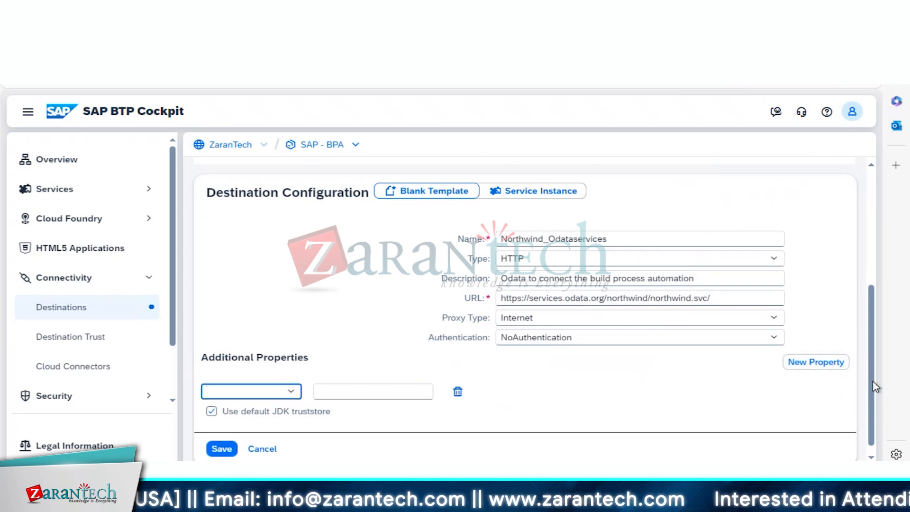
scroll(877, 388, down, 1)
click(292, 383)
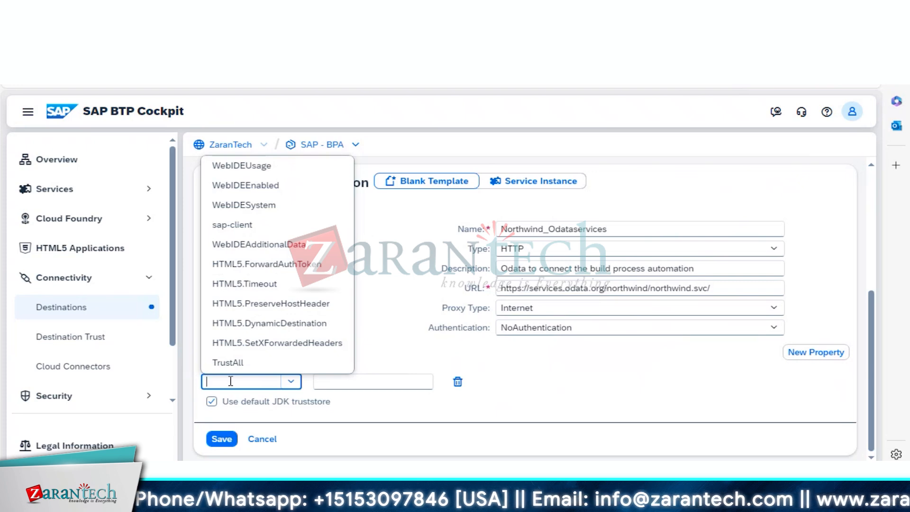
text(sap.)
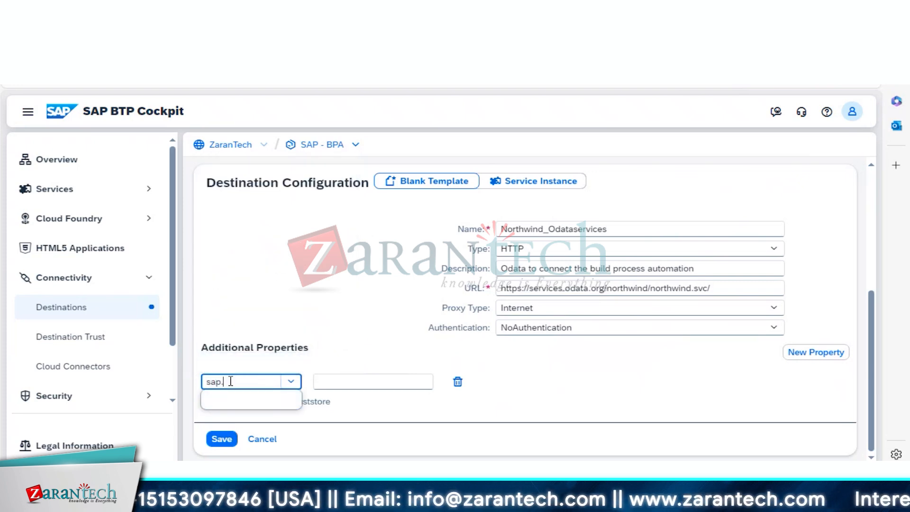
text(applicatio)
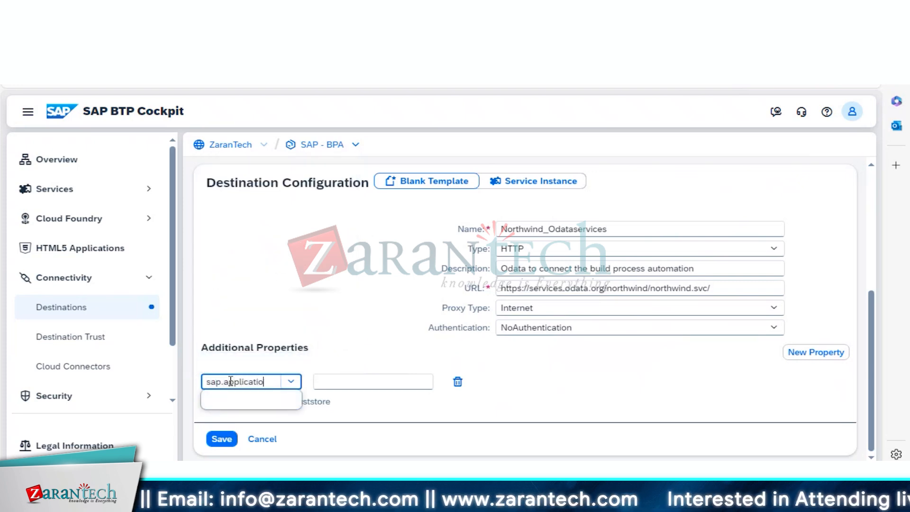
text(ndeve)
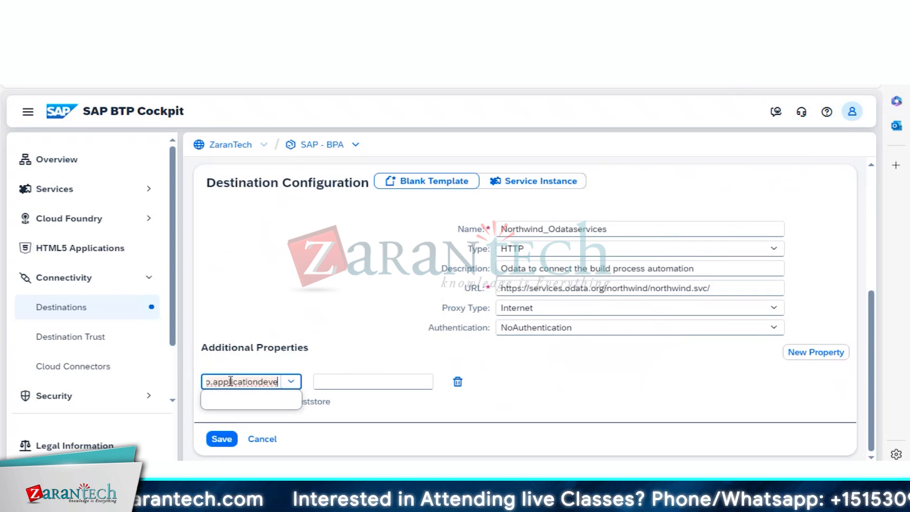
text(lope)
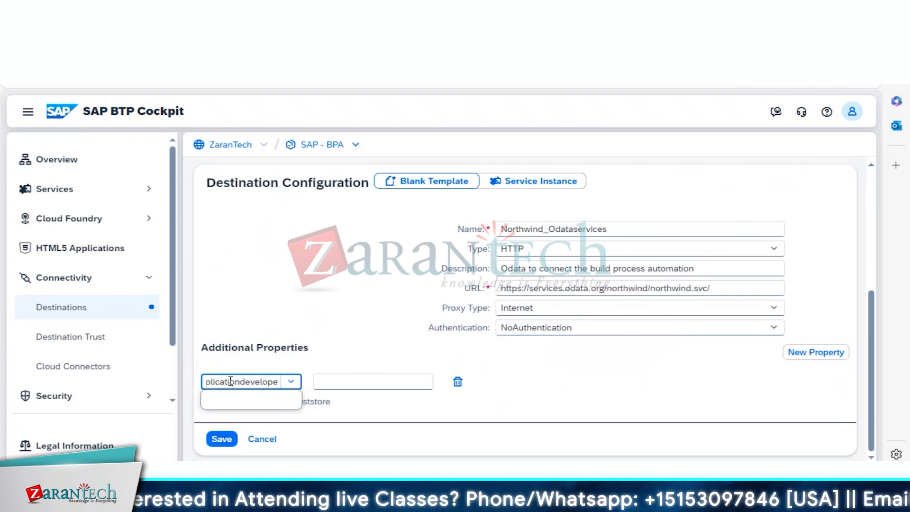
key(BackSpace)
text(ment)
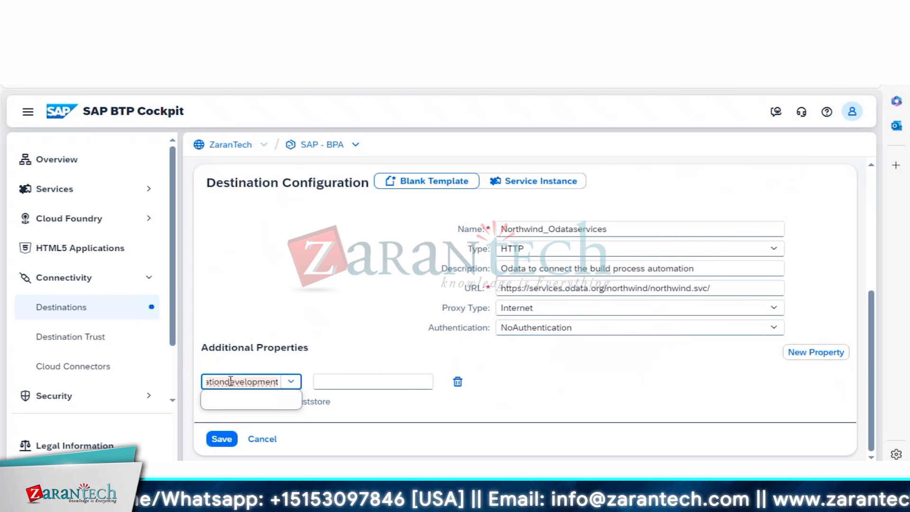
text(.actions)
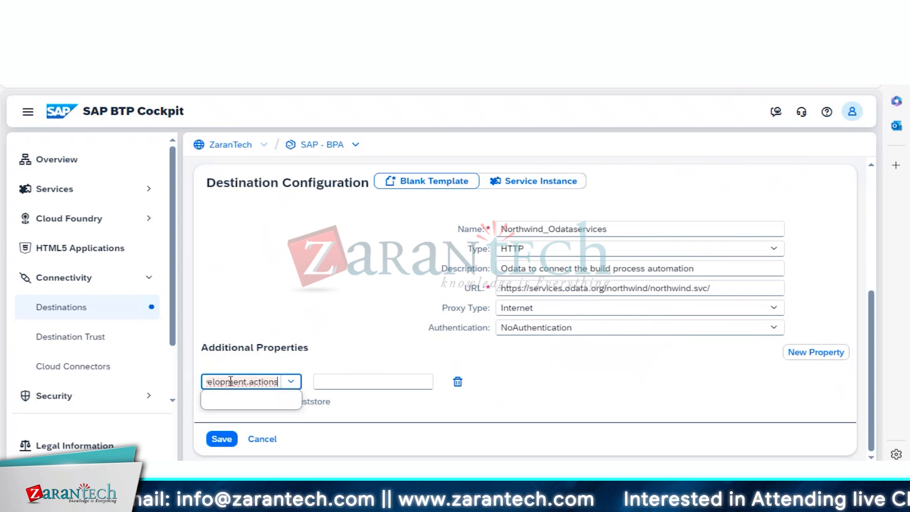
text(.enabled)
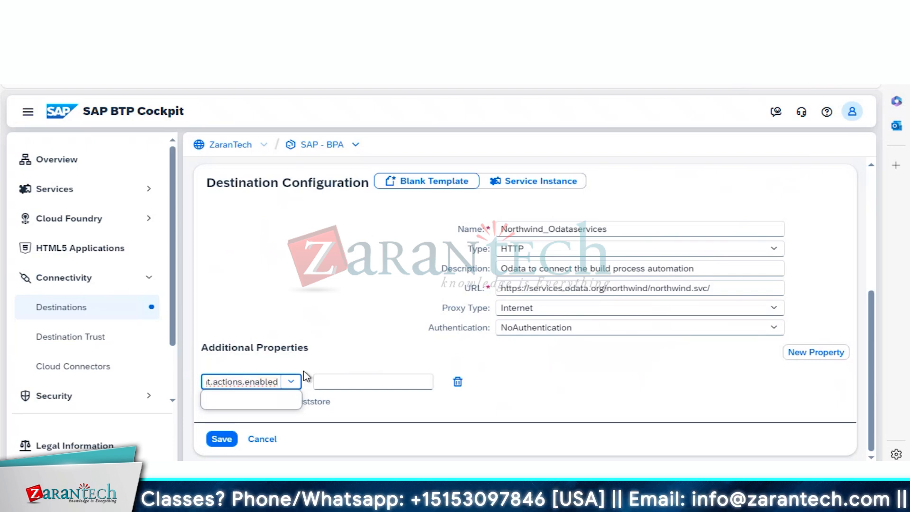
click(331, 381)
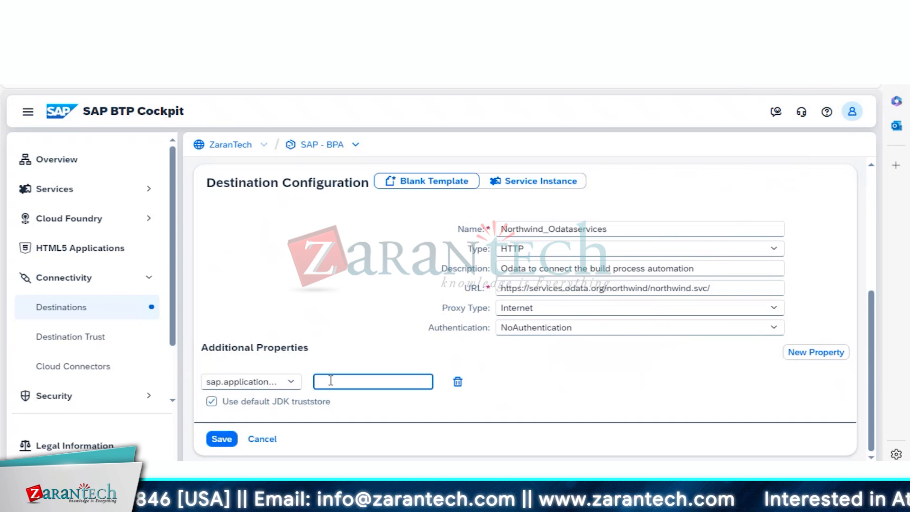
text(true)
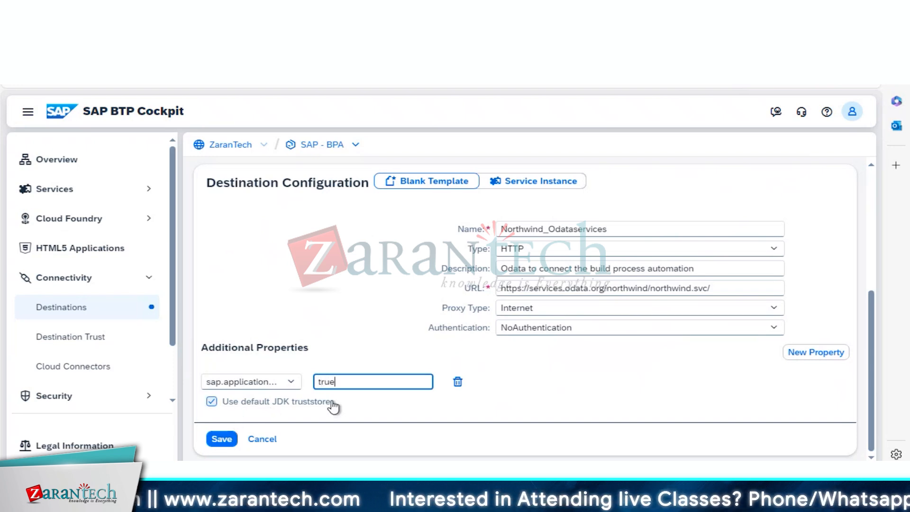
Add a second additional property, sap.build.usage, with the value true.
click(815, 351)
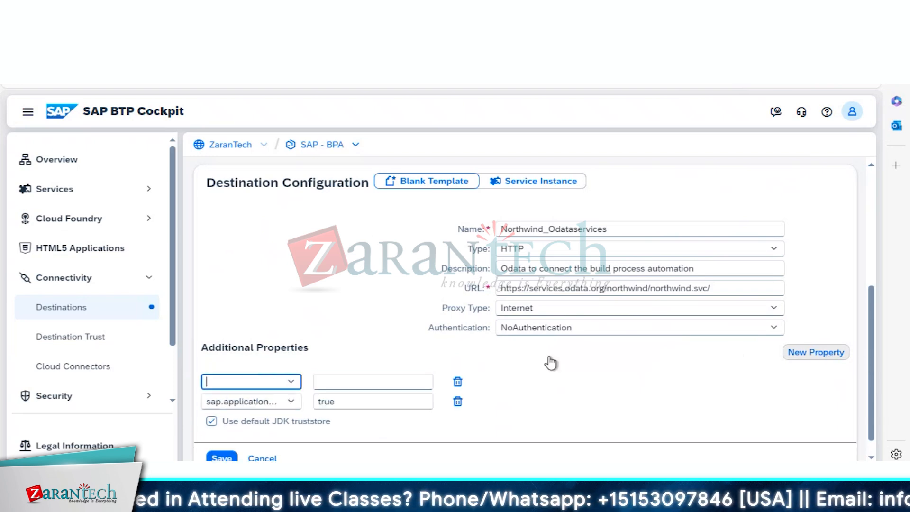
click(251, 401)
double_click(251, 401)
click(234, 383)
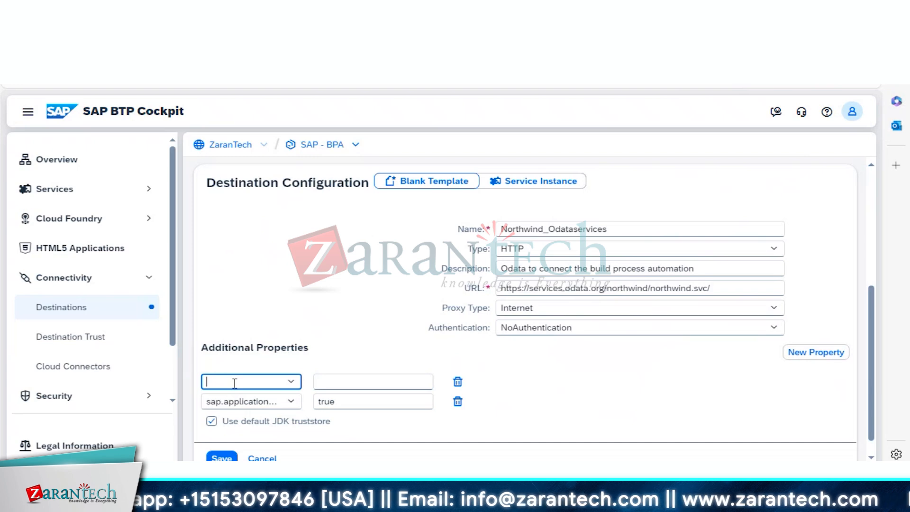
text(sap.bu)
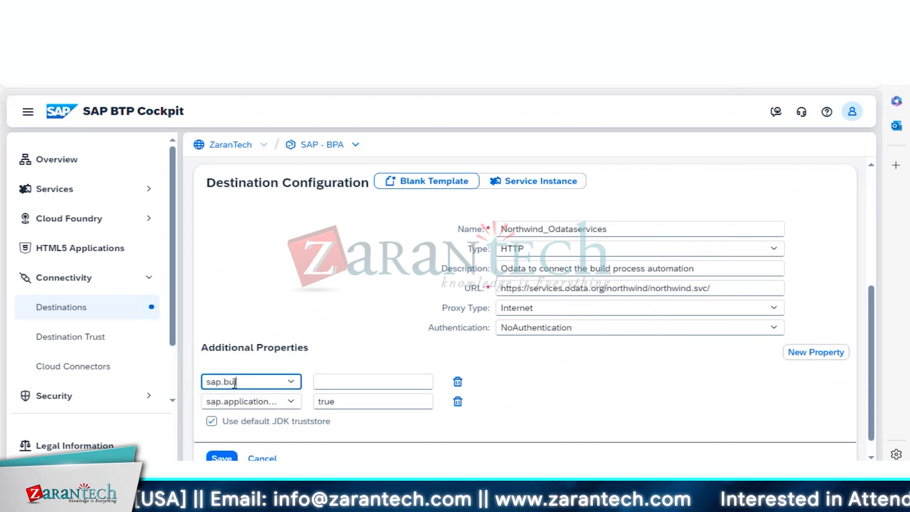
text(ild.usage)
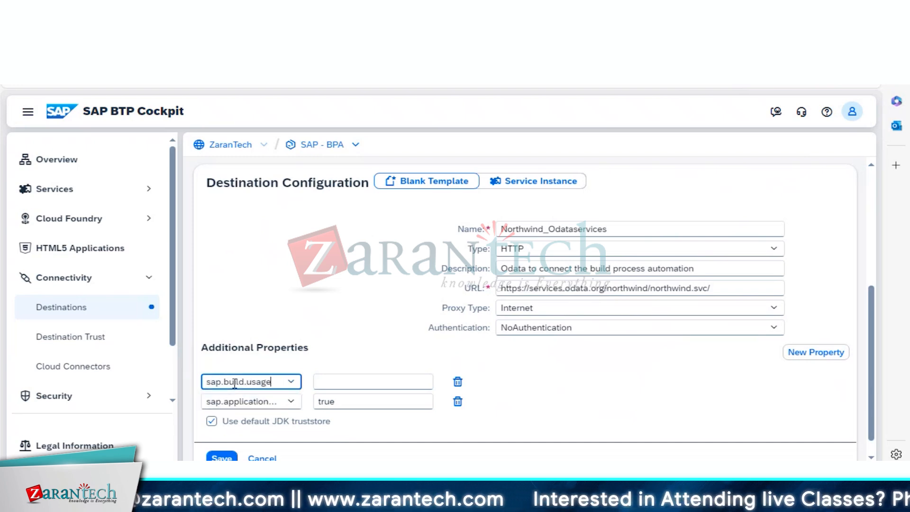
click(346, 383)
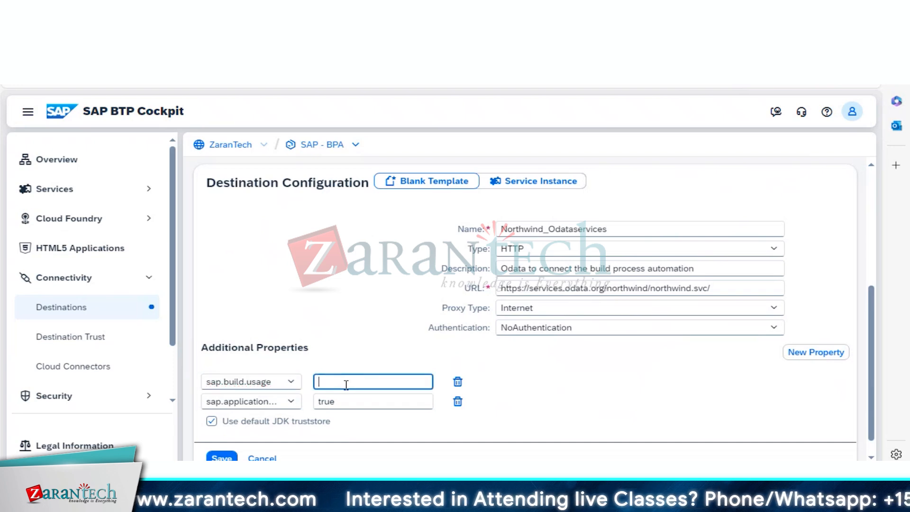
text(true)
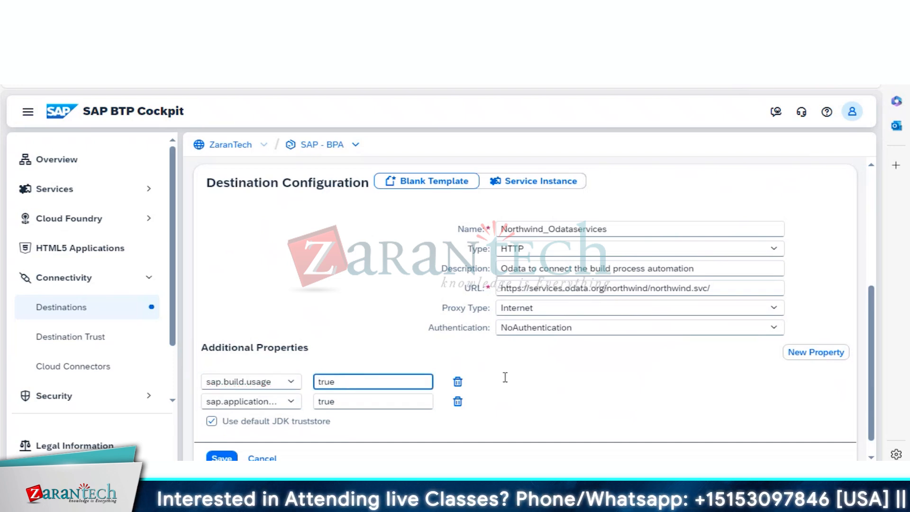
click(570, 394)
Replace the value of the sap.build.usage property with odata_gen.
click(358, 382)
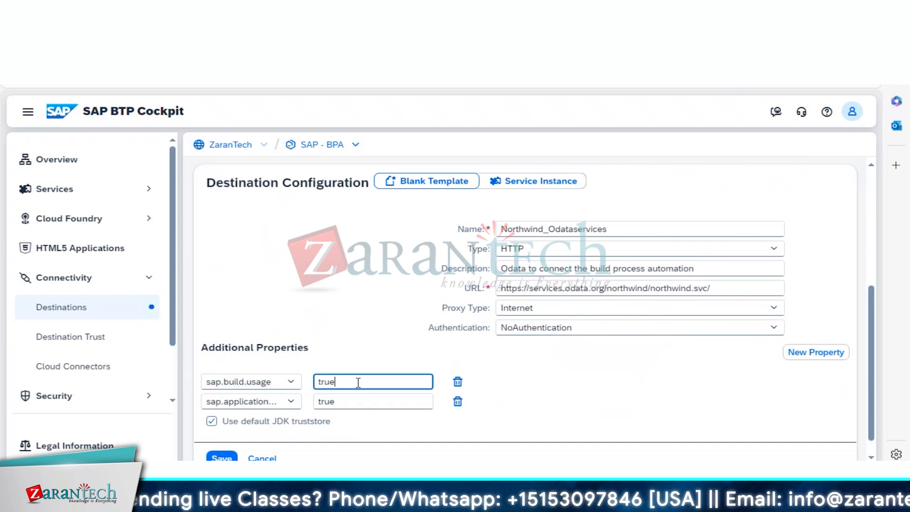
key(BackSpace)
key(BackSpace)
key(BackSpace)
key(BackSpace)
text(oda)
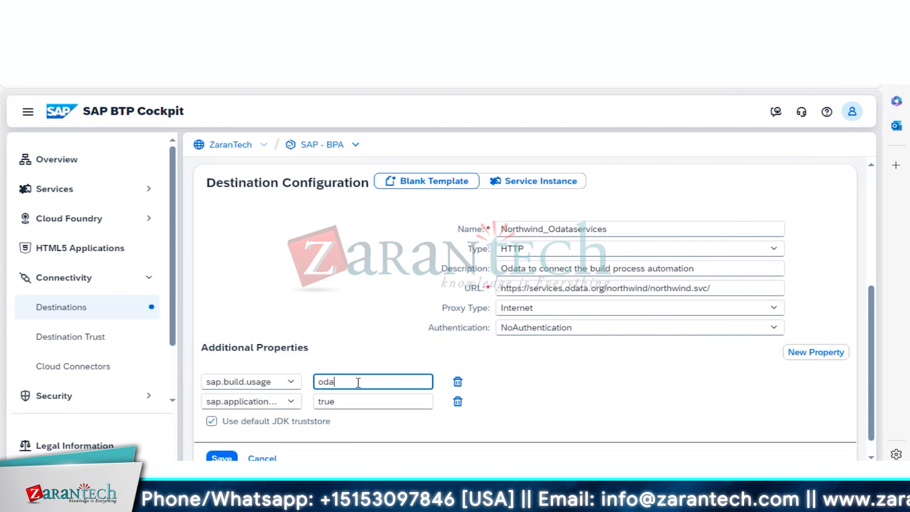
text(ta_)
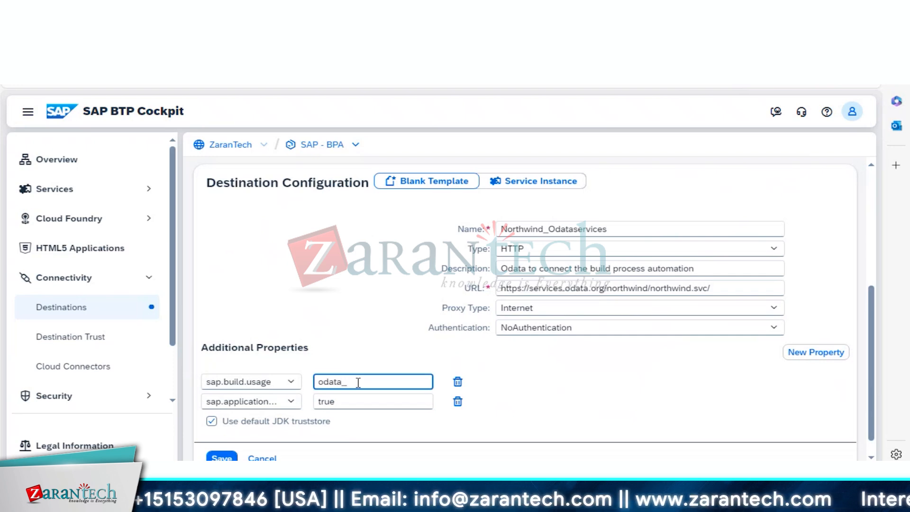
text(gem)
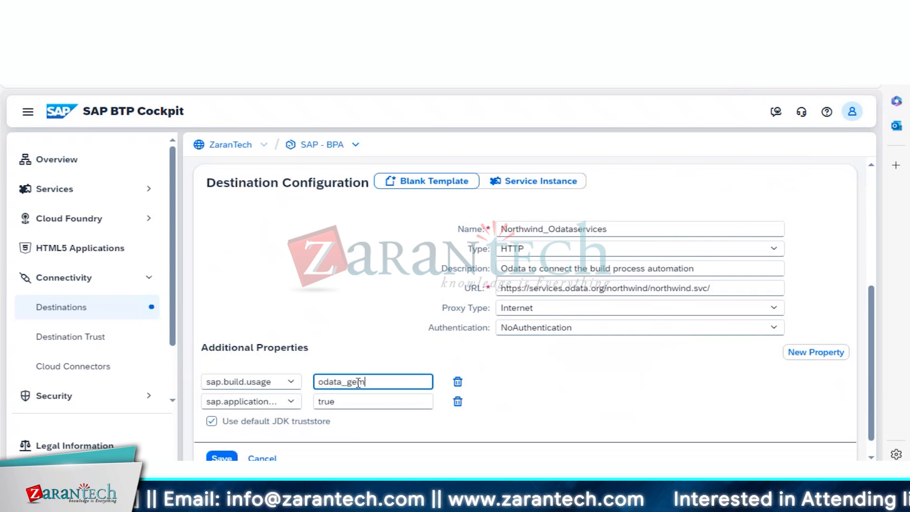
click(613, 398)
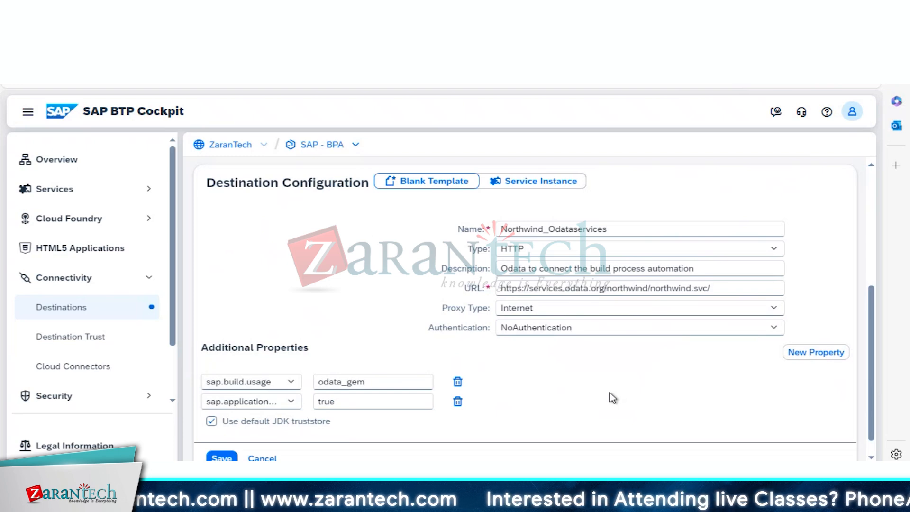
click(385, 380)
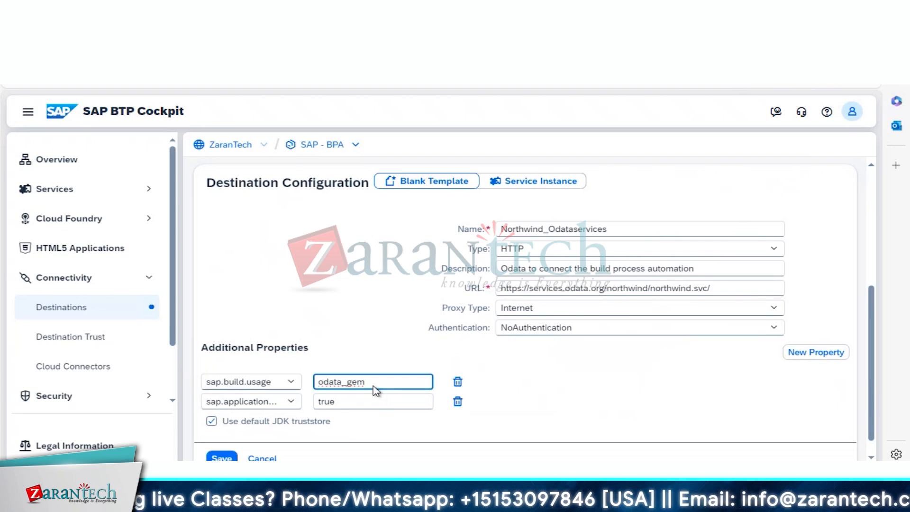
key(BackSpace)
text(n)
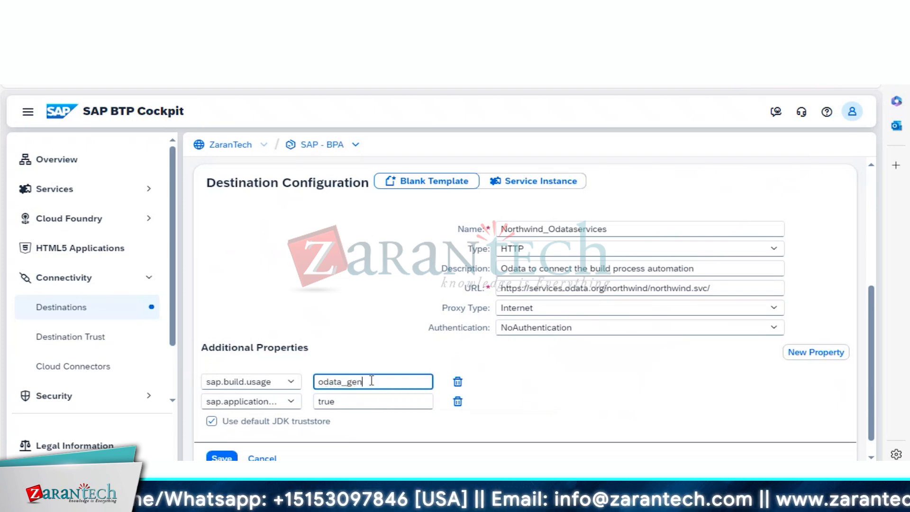
click(601, 386)
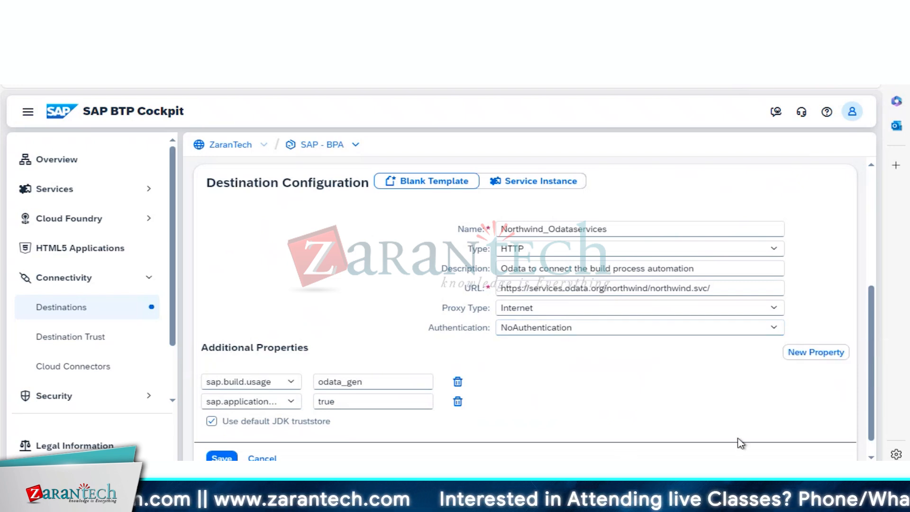
Add a third additional property, sap.processautomation.enabled, with the value true to the destination.
click(801, 354)
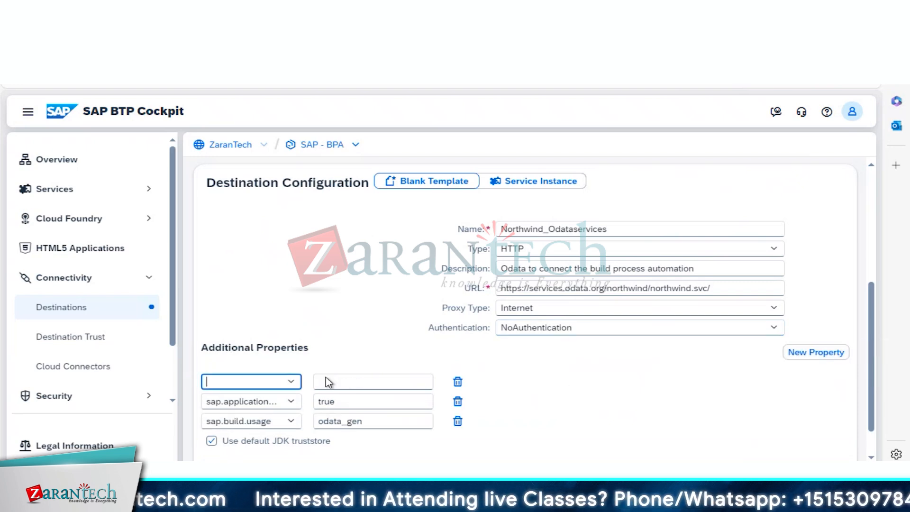
text(sap.)
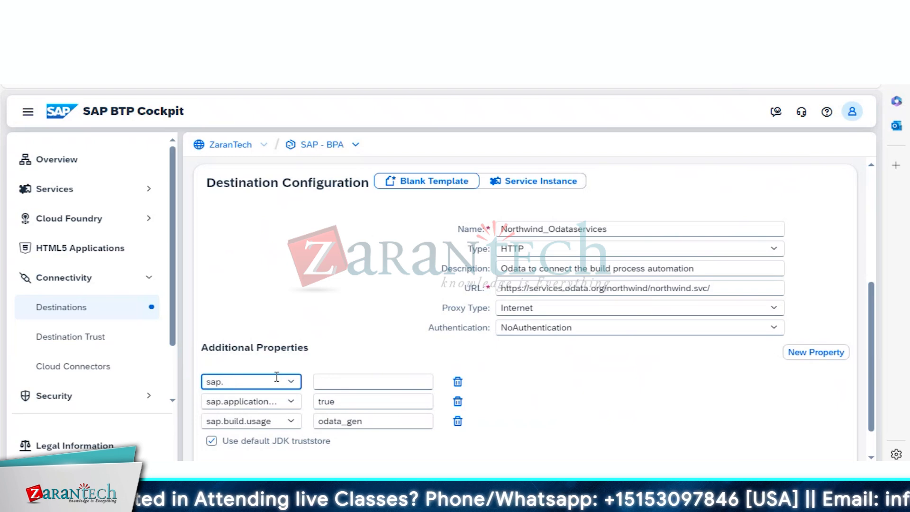
text(proc)
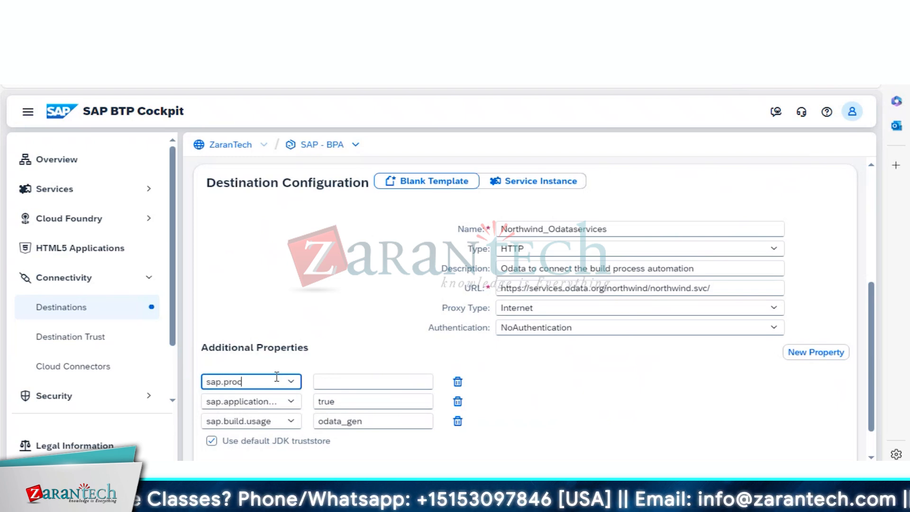
text(essautomation)
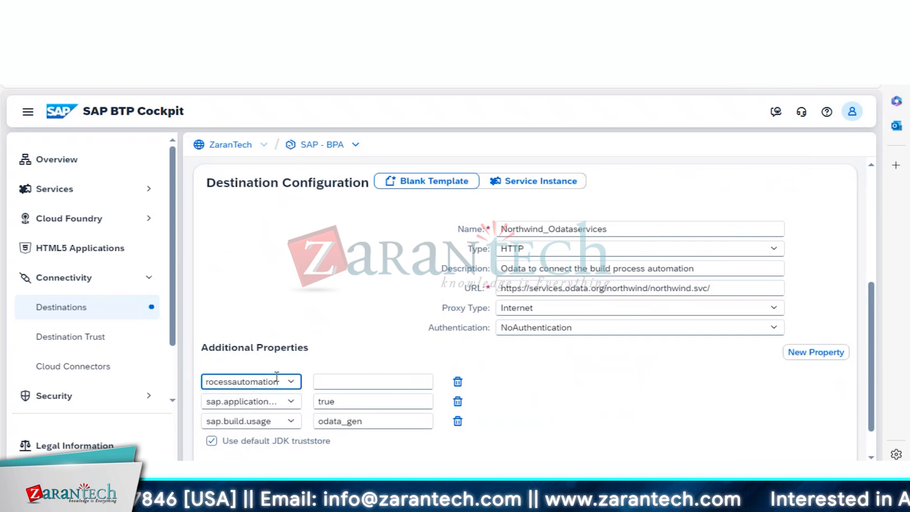
text(.ena)
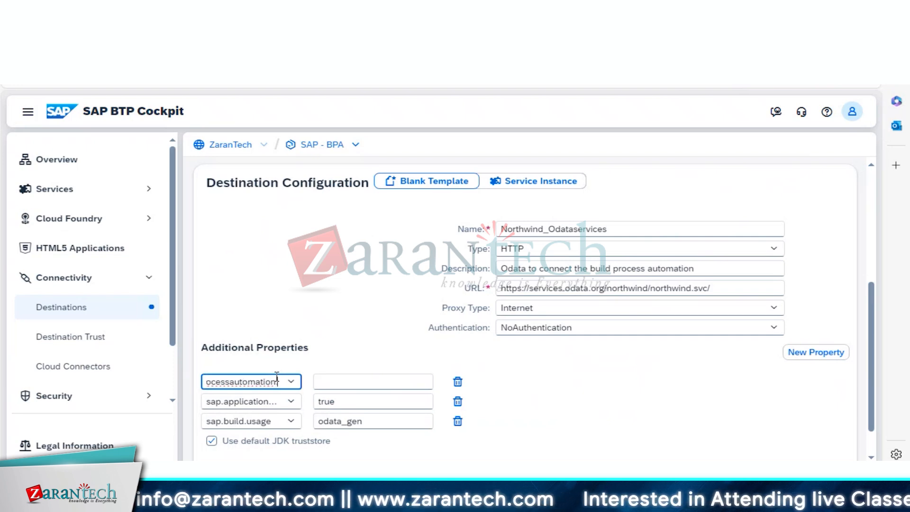
text(bled)
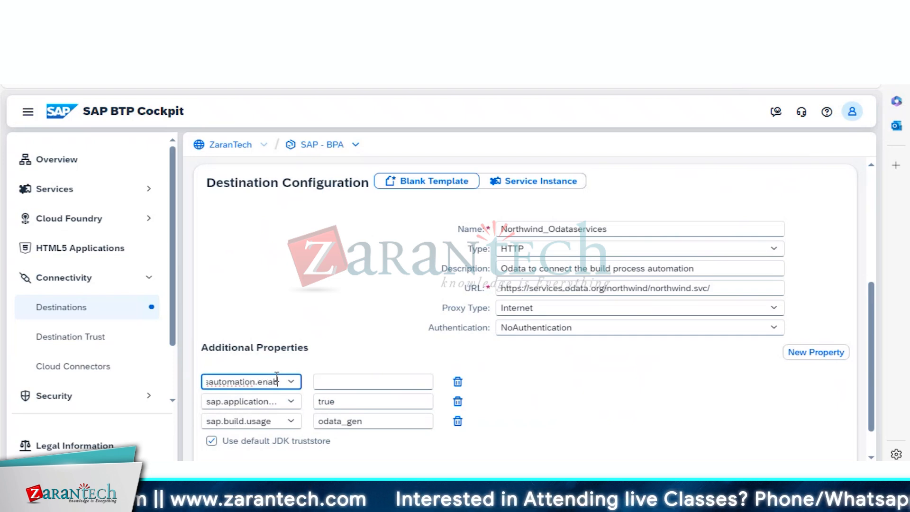
click(358, 381)
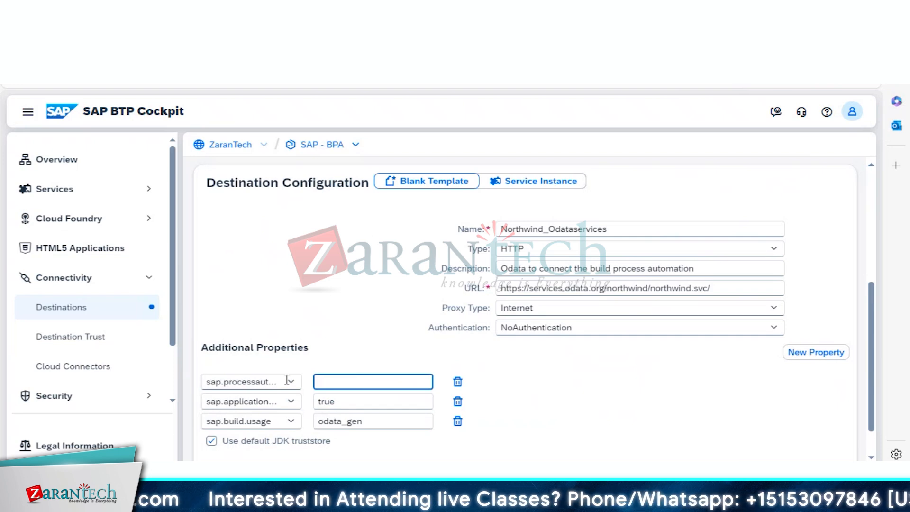
click(261, 381)
click(351, 381)
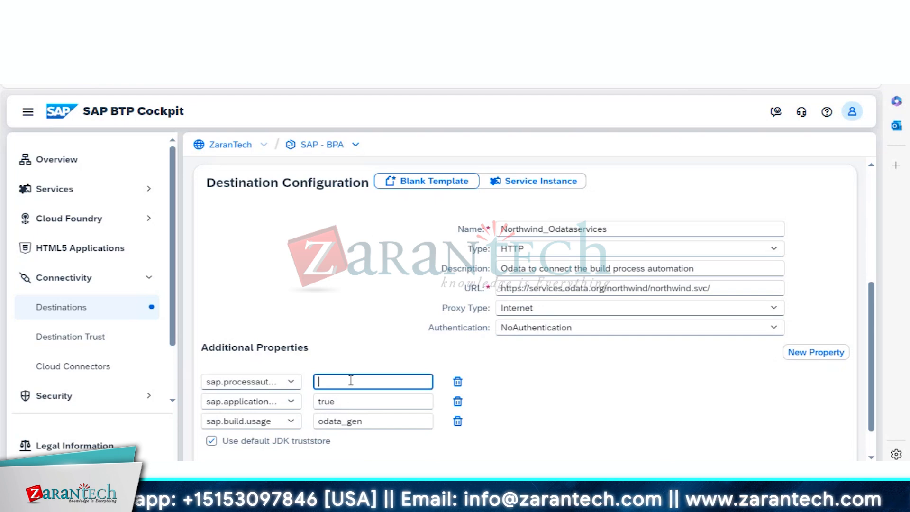
click(255, 382)
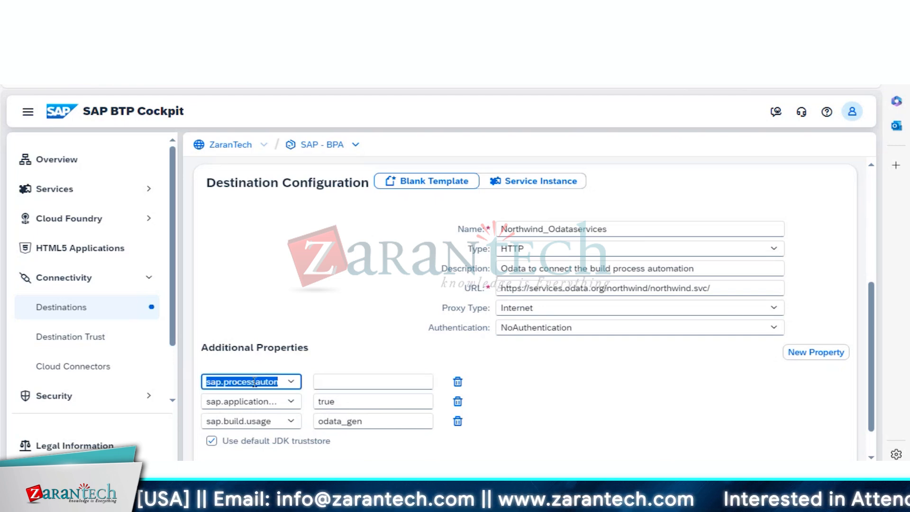
click(362, 382)
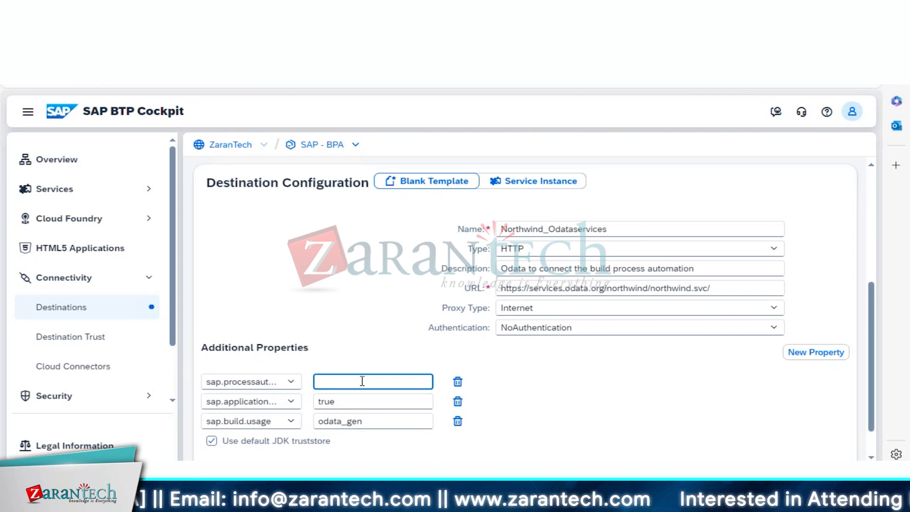
text(true)
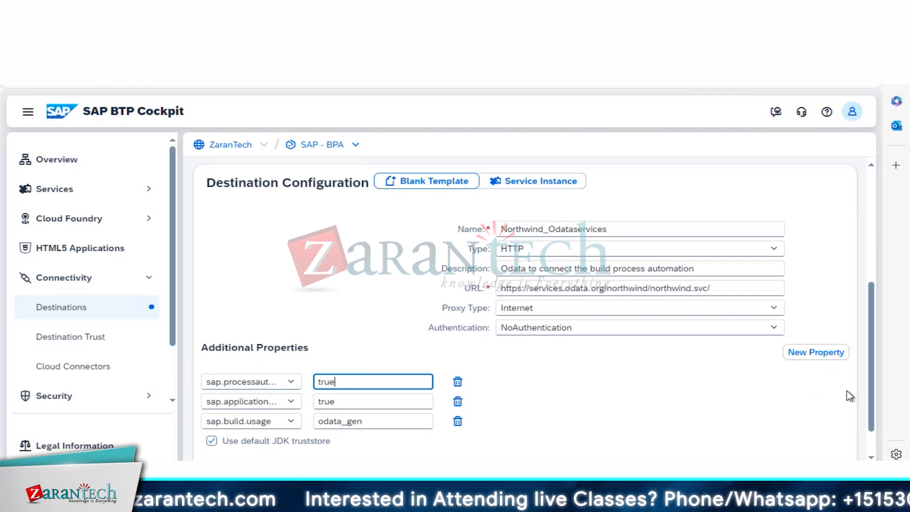
Save the Northwind_Odataservices destination configuration with its three additional properties.
scroll(873, 408, down, 1)
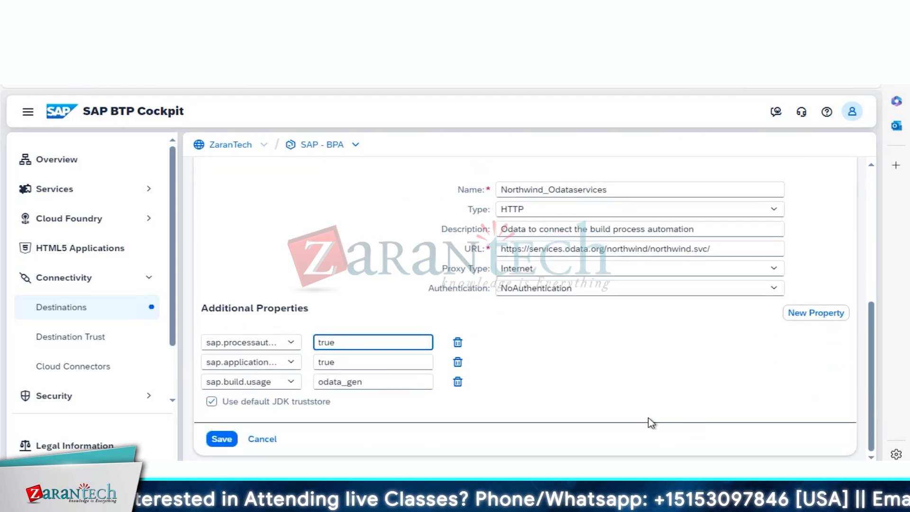
mouse_move(229, 417)
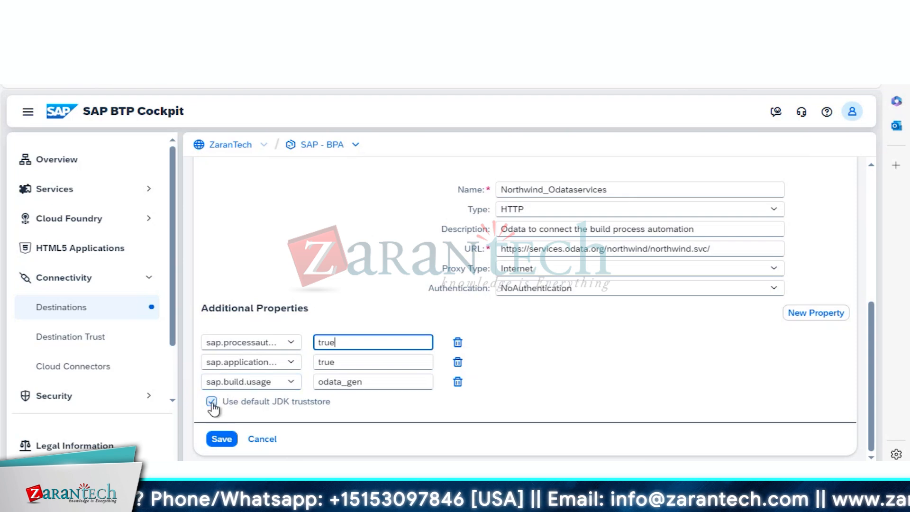
mouse_move(213, 404)
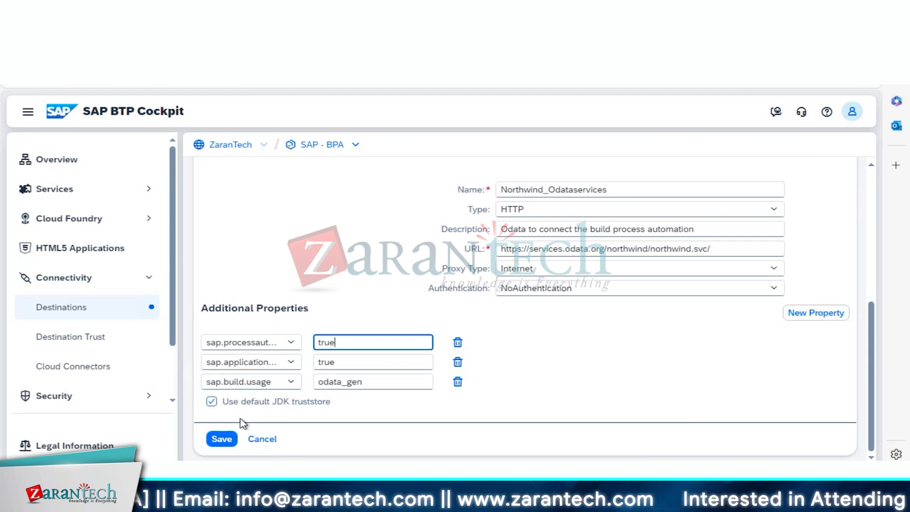
click(228, 441)
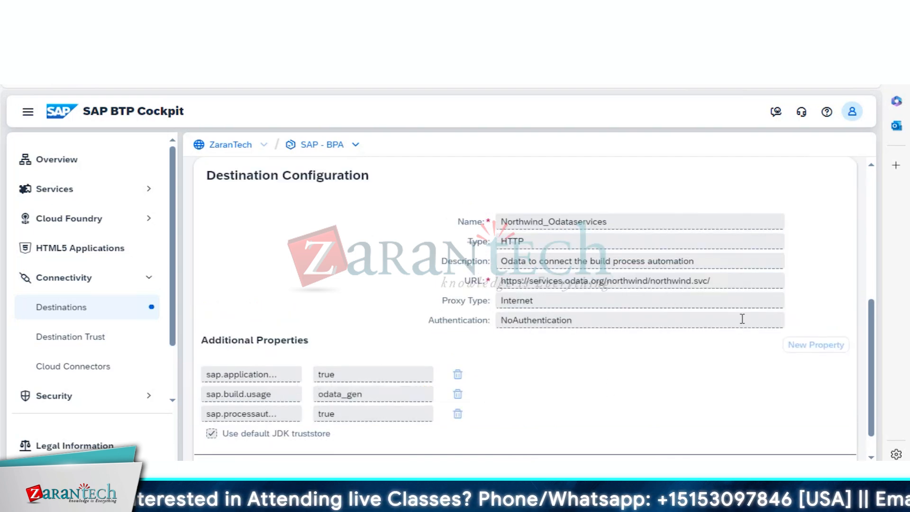
Examine the full key of the first additional property in the saved destination.
drag(871, 351, 870, 425)
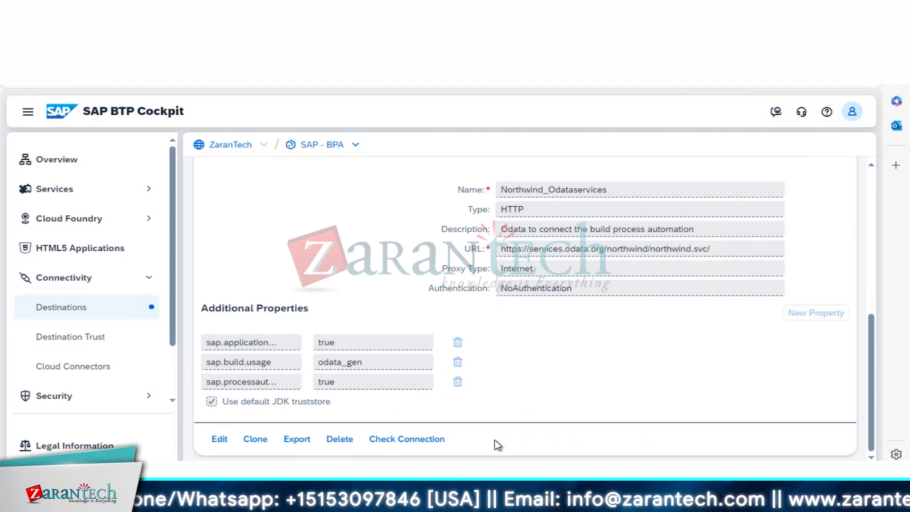
double_click(246, 345)
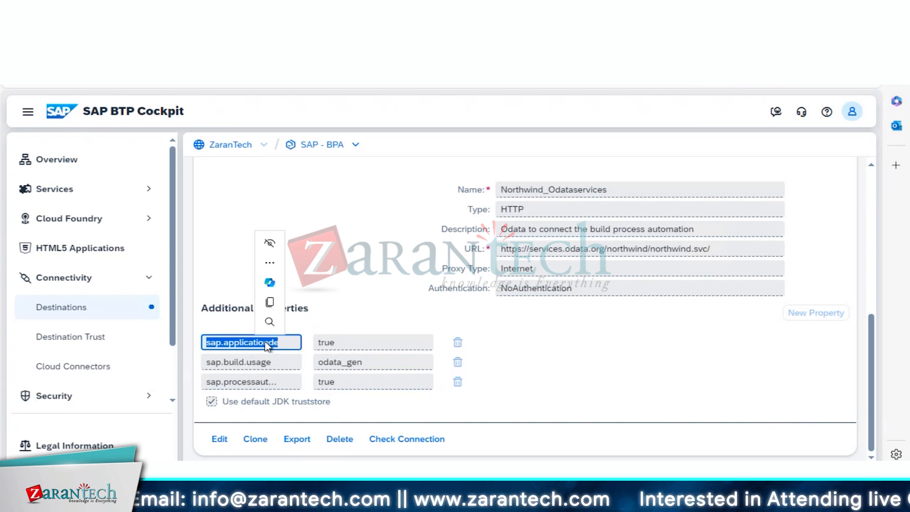
click(702, 396)
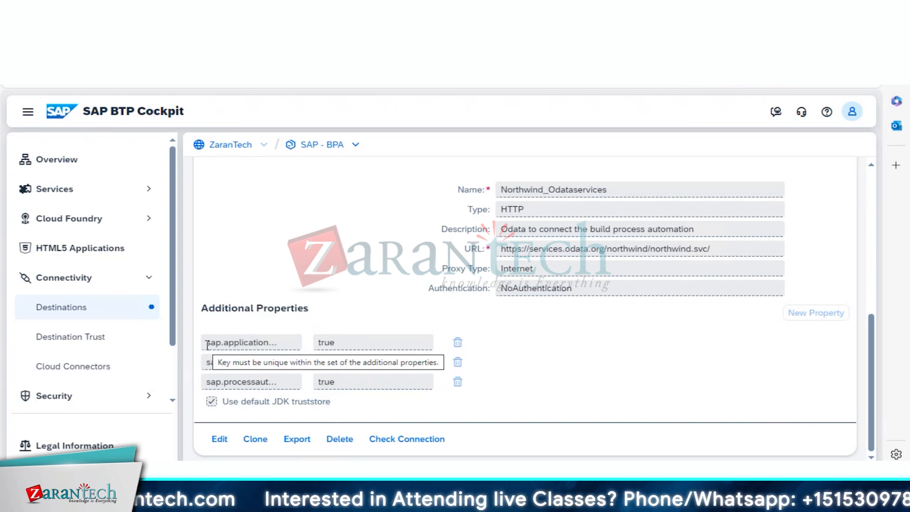
drag(208, 346, 326, 345)
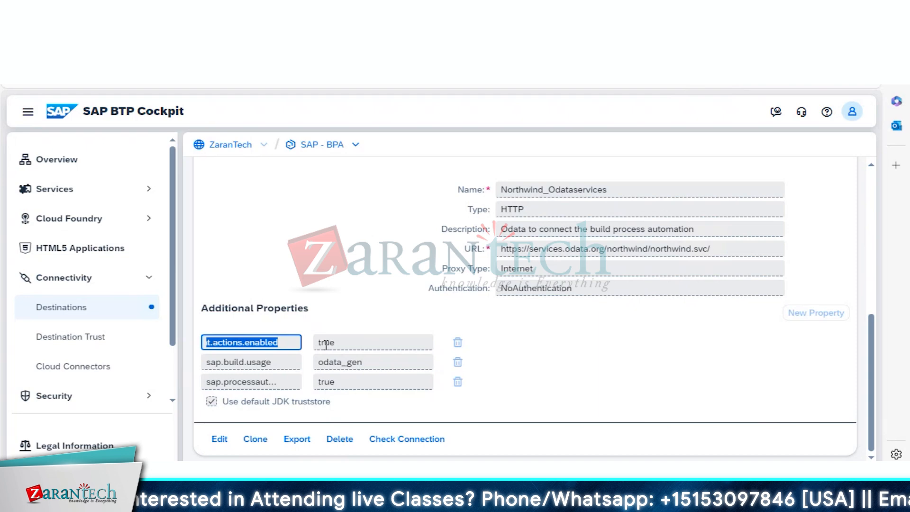
click(243, 345)
key(Left)
key(Left)
key(Left)
key(Left)
key(Left)
key(Left)
key(Left)
key(Left)
key(Left)
key(Left)
key(Left)
key(Left)
key(Left)
key(Left)
key(Left)
key(Left)
key(Left)
key(Left)
key(Left)
key(Left)
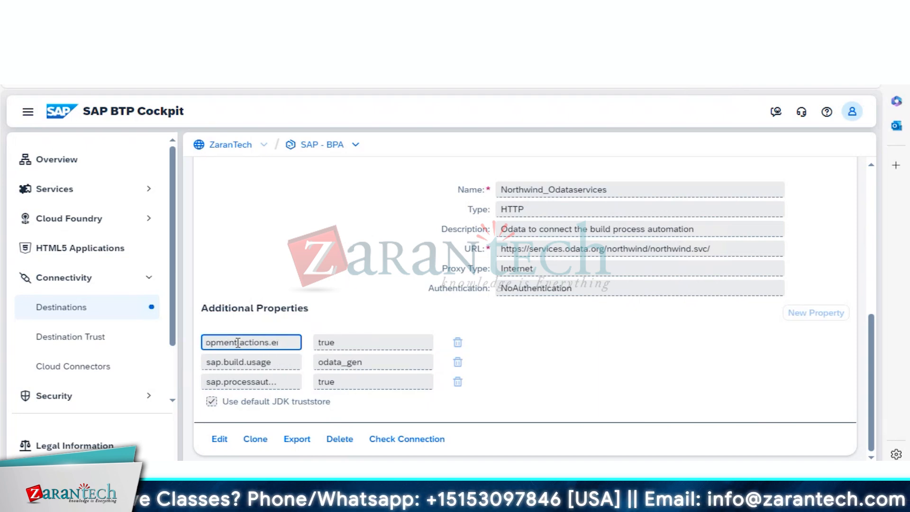
key(Right)
key(Right)
key(Right)
key(Right)
key(Right)
key(Right)
key(Right)
key(Right)
key(Right)
key(Right)
key(Right)
key(Right)
key(Right)
key(Right)
key(Right)
key(Right)
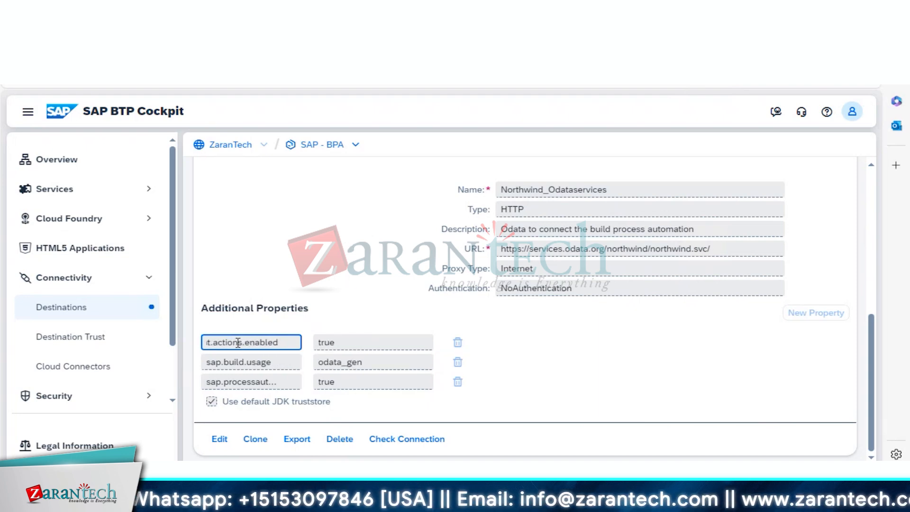
click(738, 380)
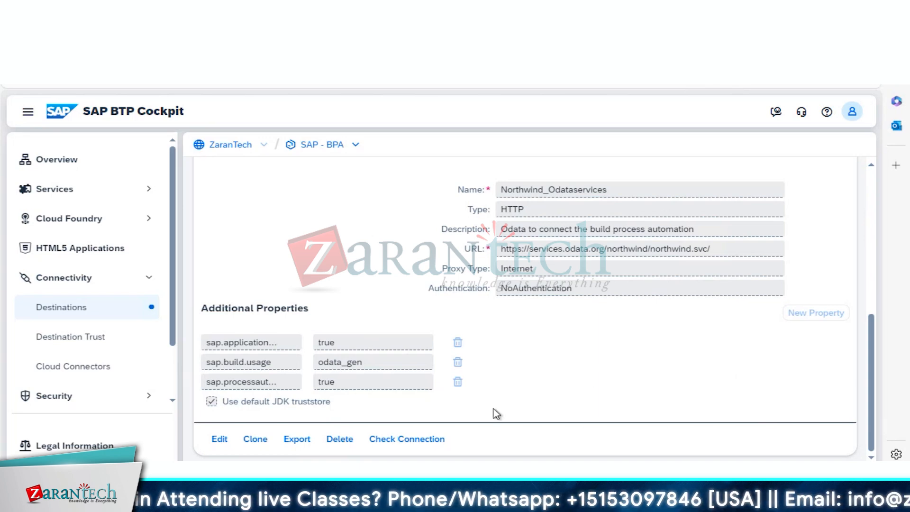
Check the connection of the Northwind_Odataservices destination and close the result message.
click(413, 440)
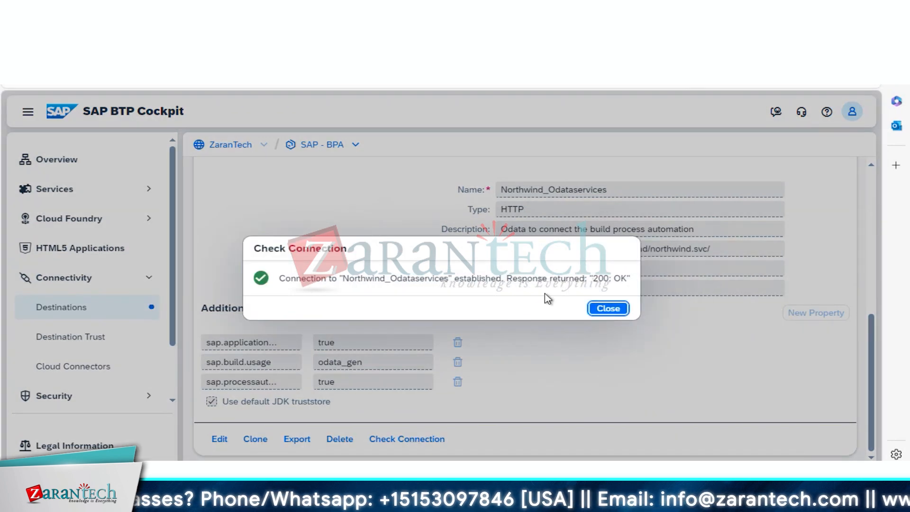
triple_click(381, 275)
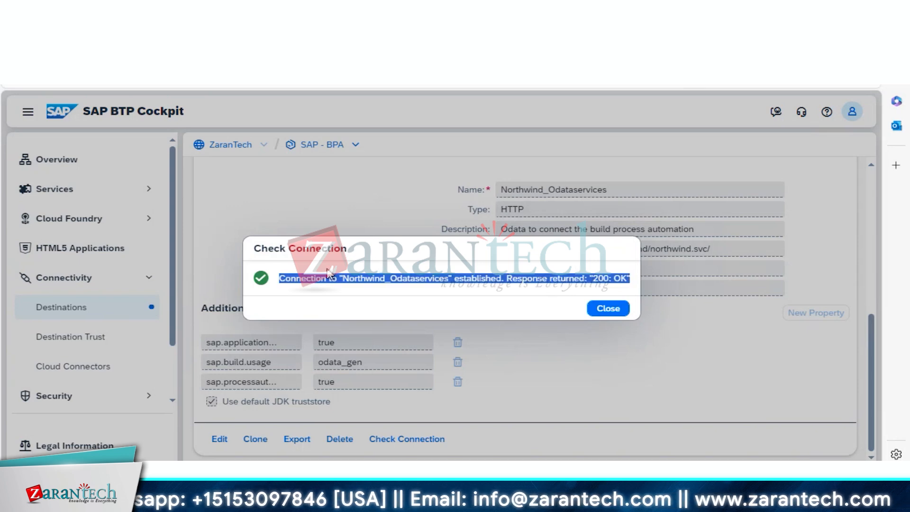
click(382, 304)
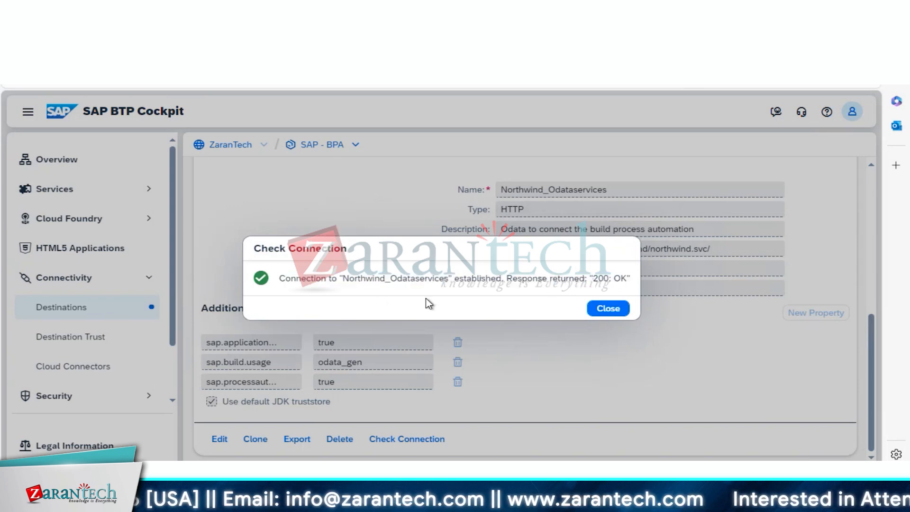
click(607, 309)
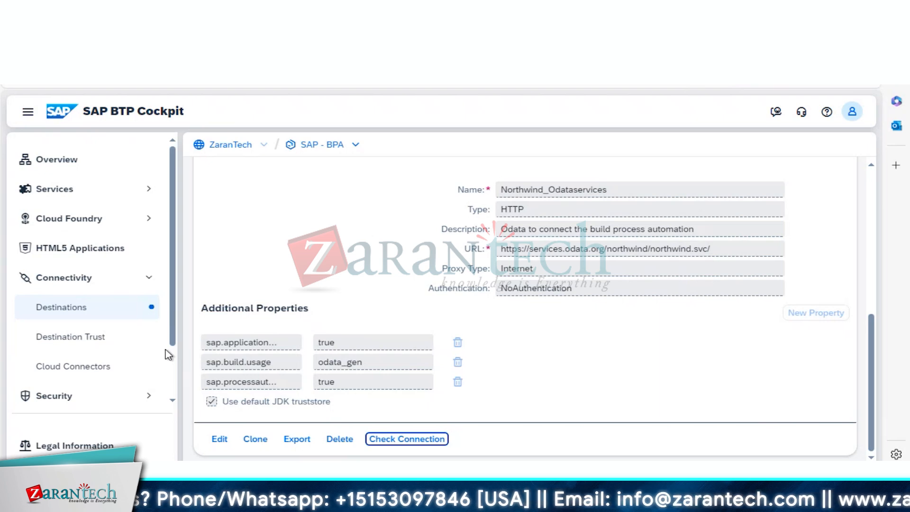
Open the subaccount's Instances and Subscriptions page and launch the subscribed SAP Build Process Automation application.
click(173, 326)
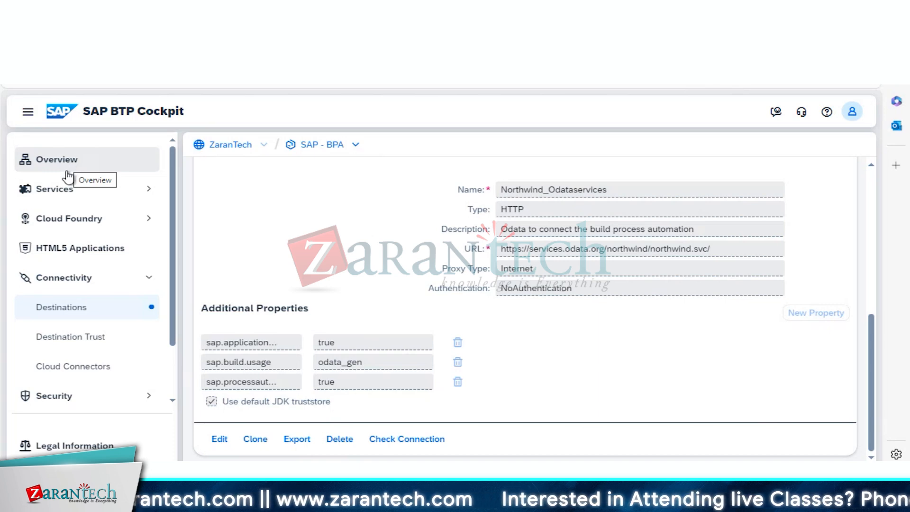
click(149, 189)
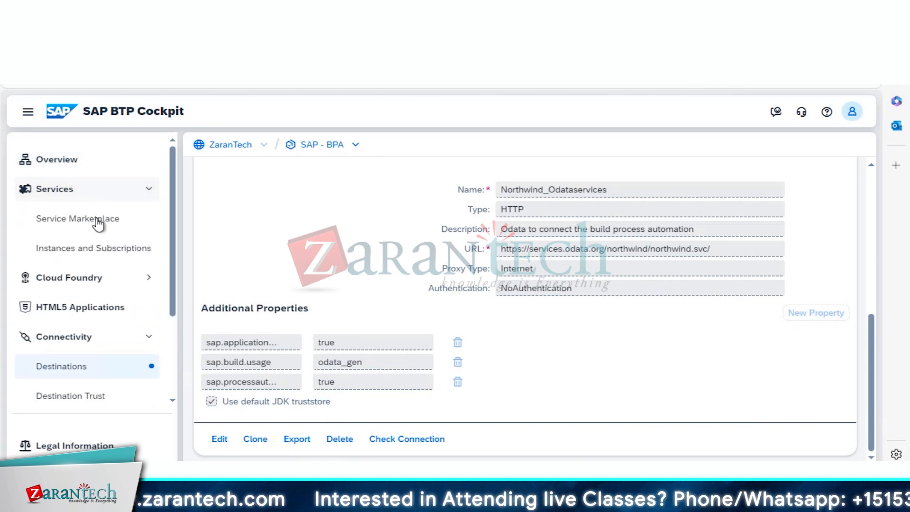
click(93, 248)
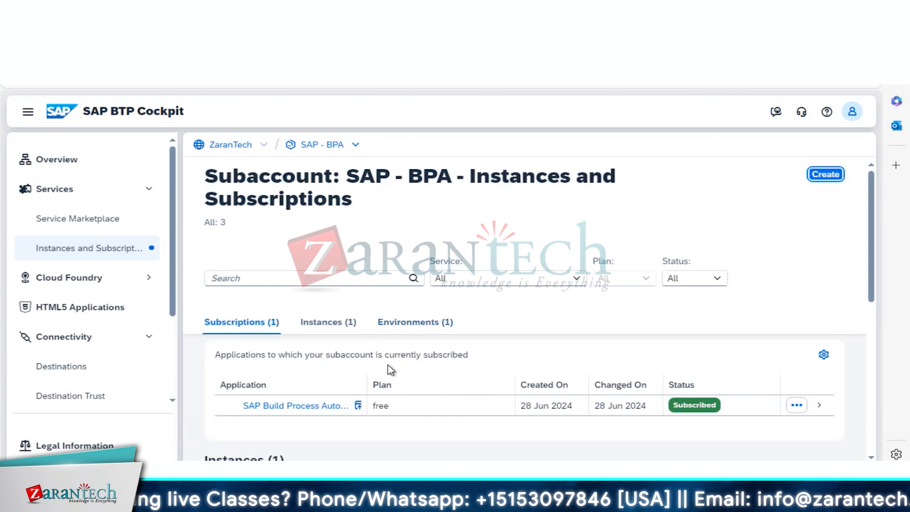
drag(872, 300, 864, 265)
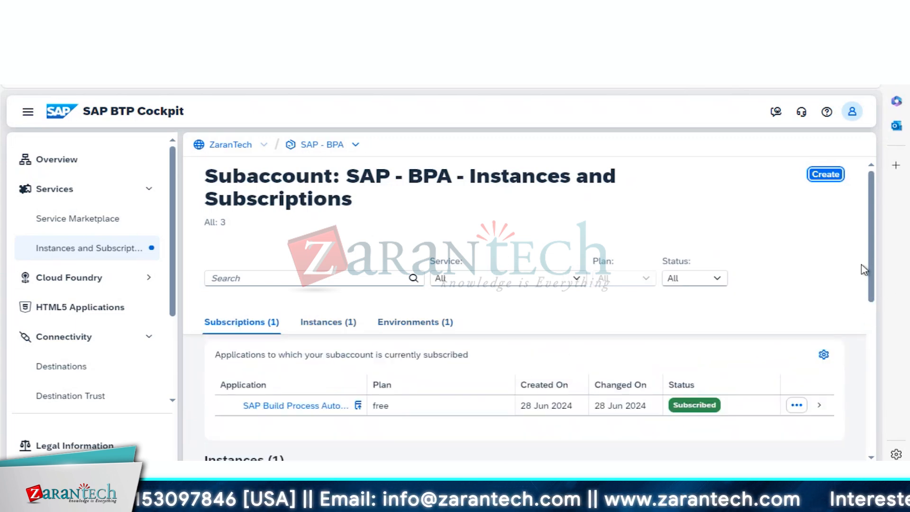
click(358, 406)
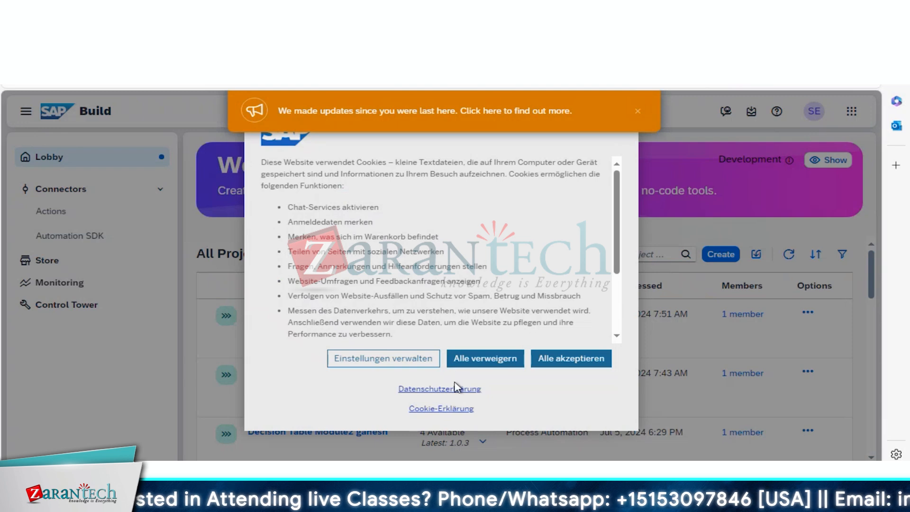
Decline all cookies in the consent notice covering the SAP Build lobby.
click(394, 362)
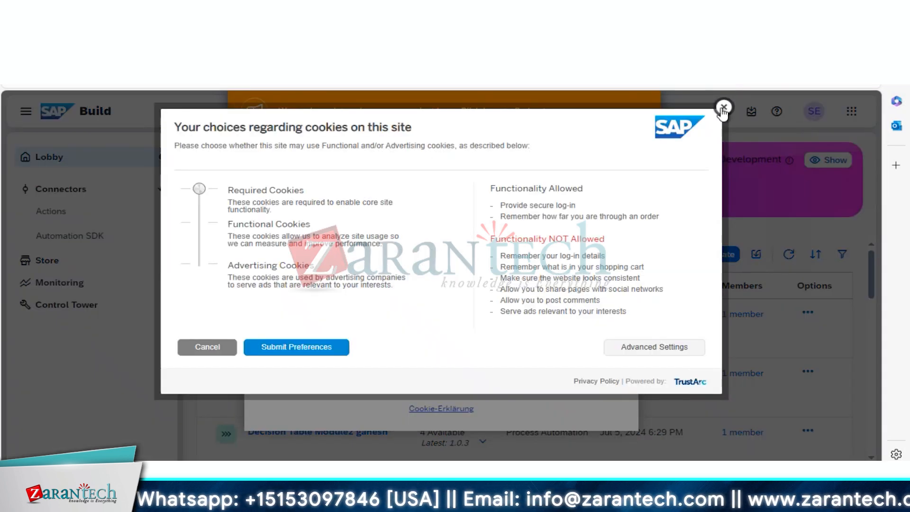
click(724, 108)
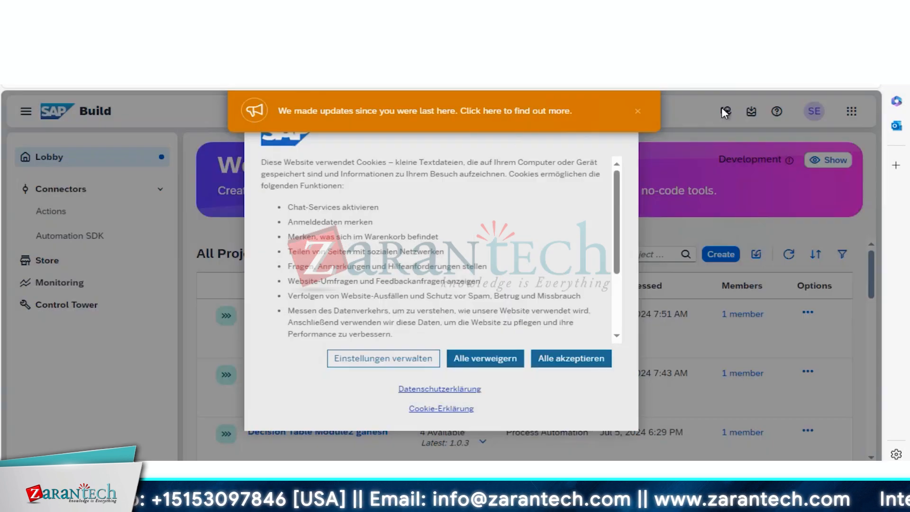
click(475, 367)
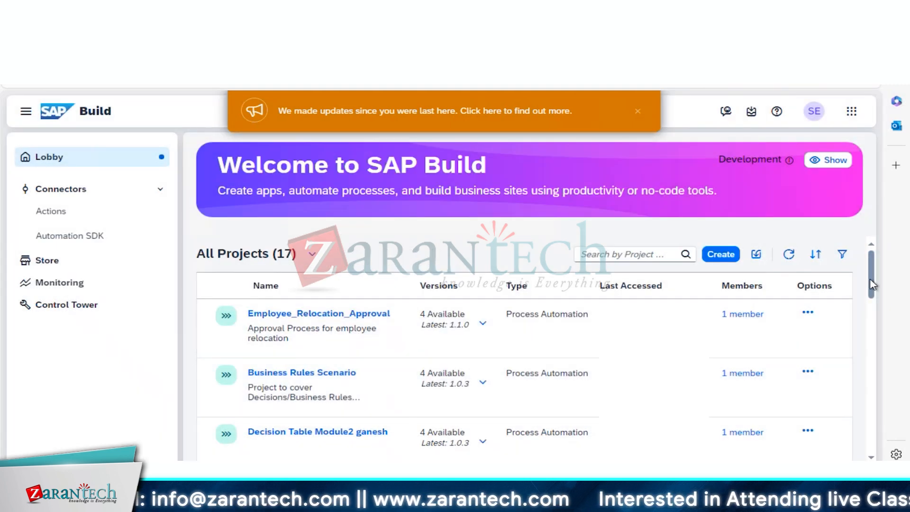
drag(871, 276, 869, 264)
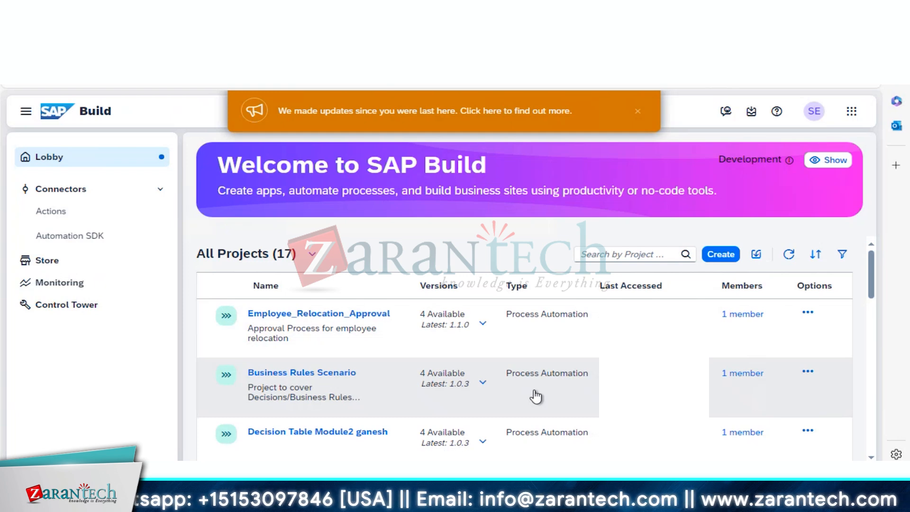
Start creating an action project from the Northwind_Odataservices OData destination and display its available API operations.
click(59, 215)
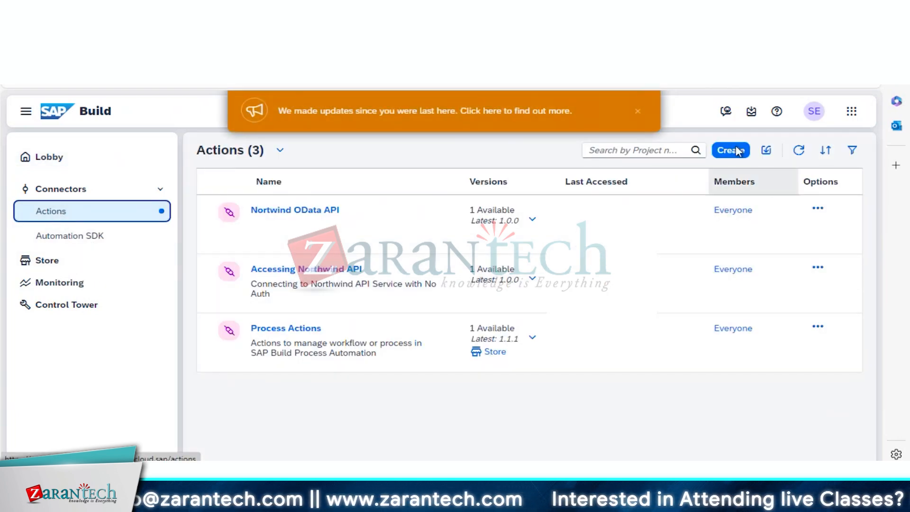
click(731, 151)
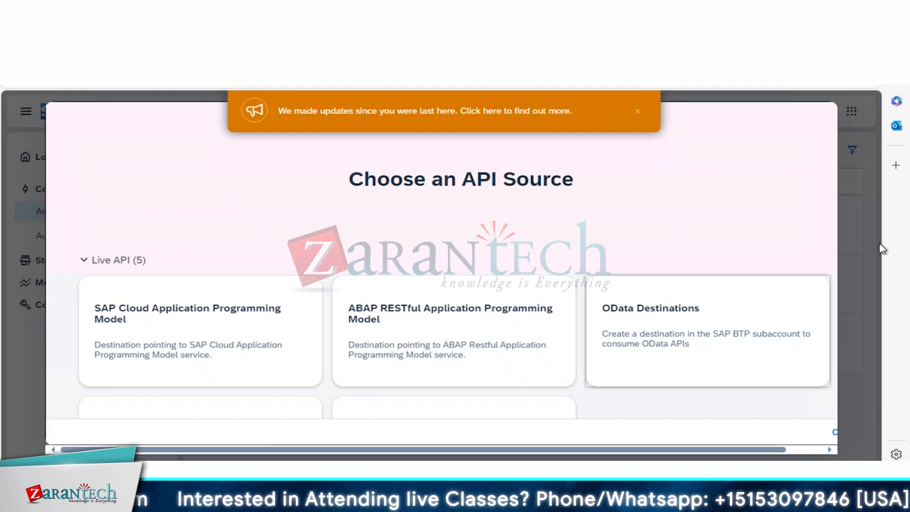
click(669, 327)
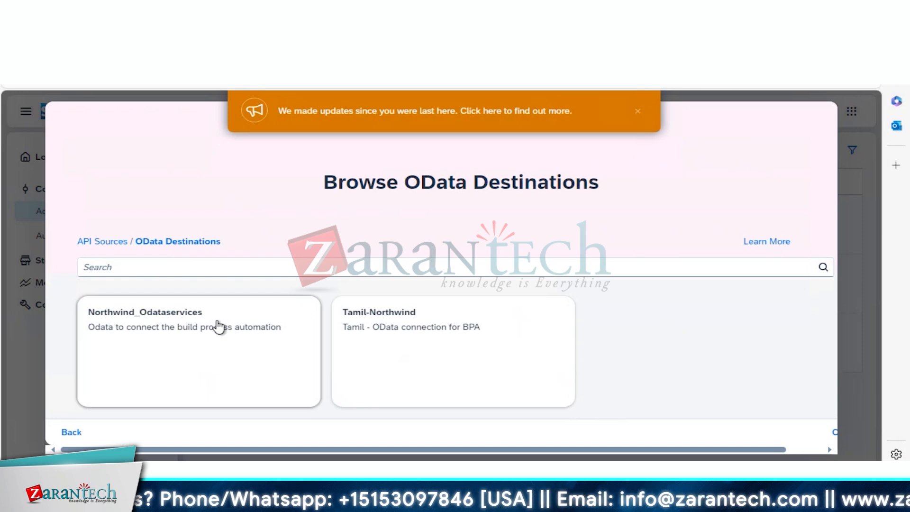
click(217, 327)
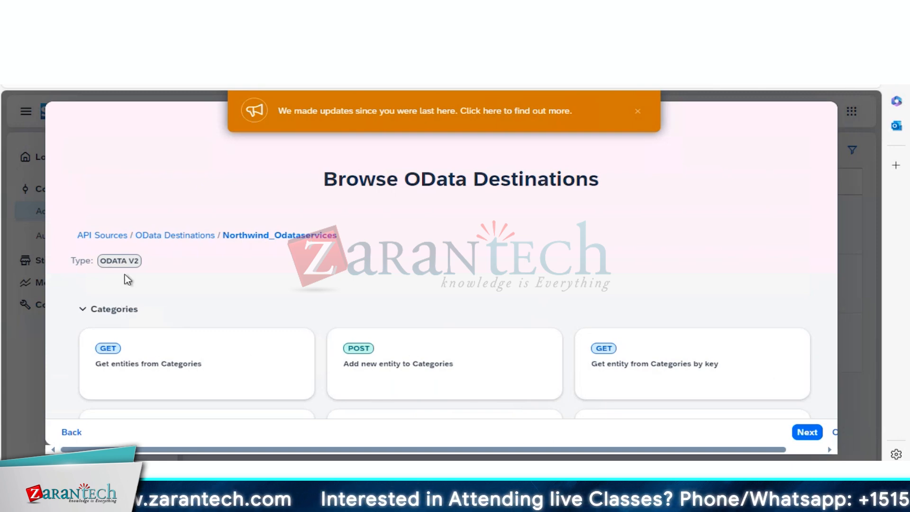
scroll(277, 456, right, 2)
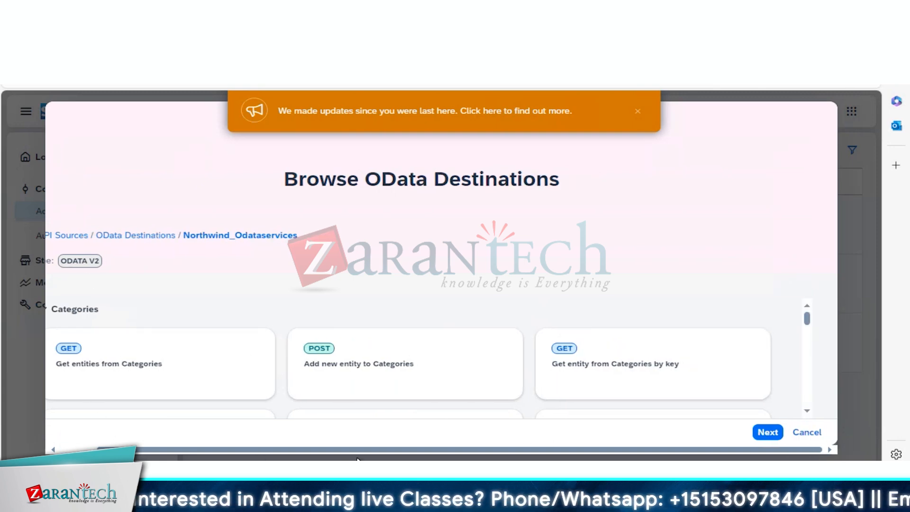
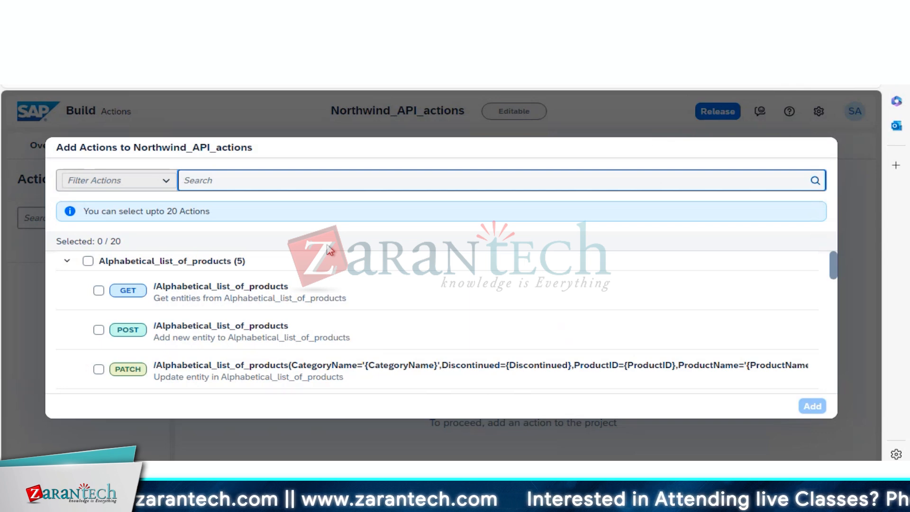
Add the GET /Employees({EmployeeID}) action, which gets an entity from Employees by key, to the Northwind_API_actions project.
click(67, 261)
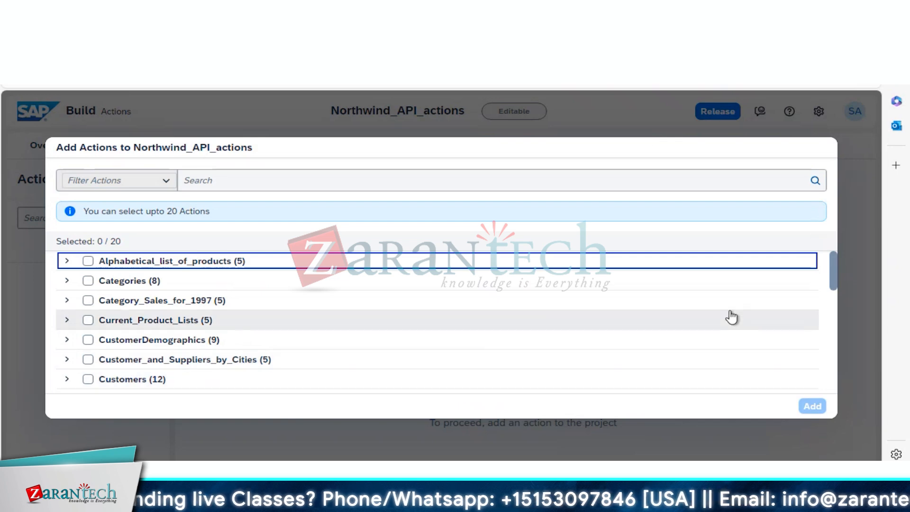
drag(832, 279, 832, 294)
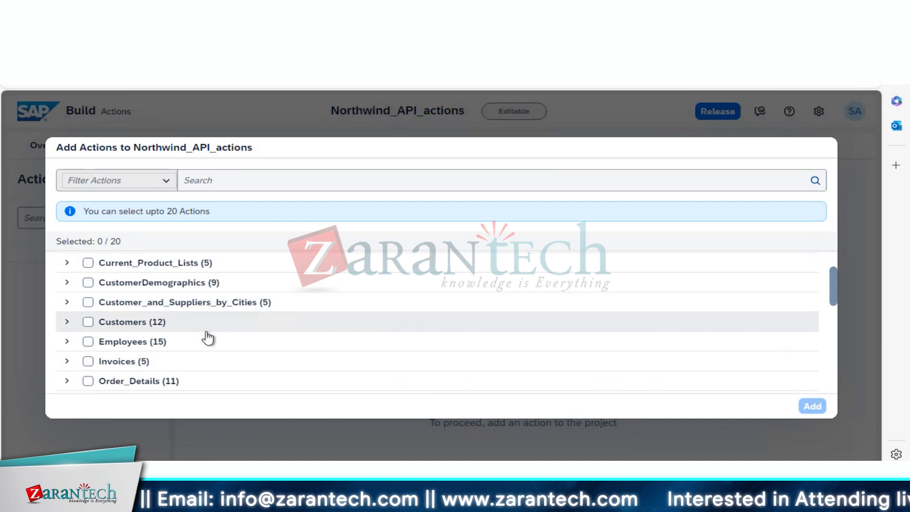
click(70, 348)
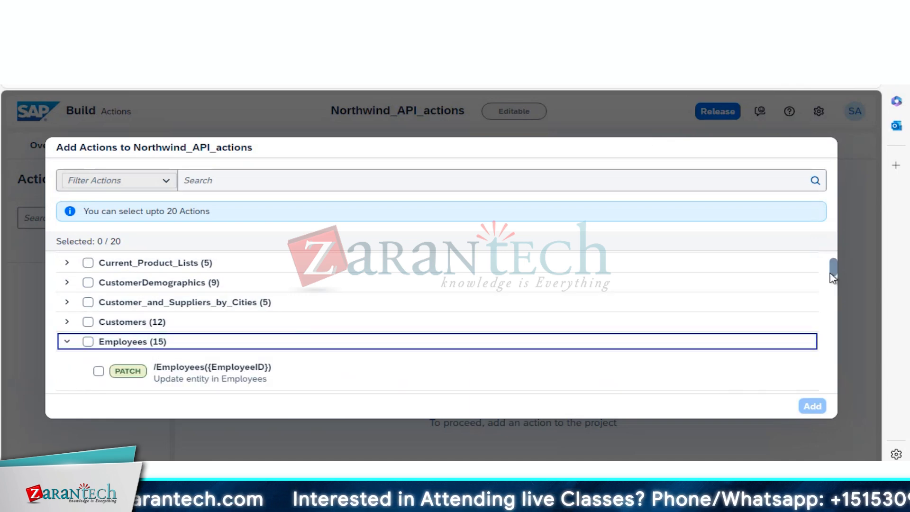
drag(833, 279, 834, 290)
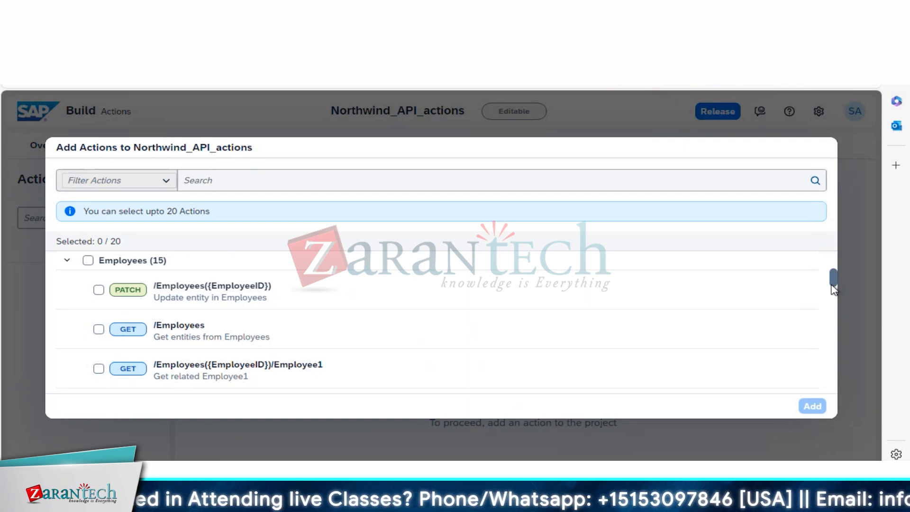
drag(833, 288, 834, 336)
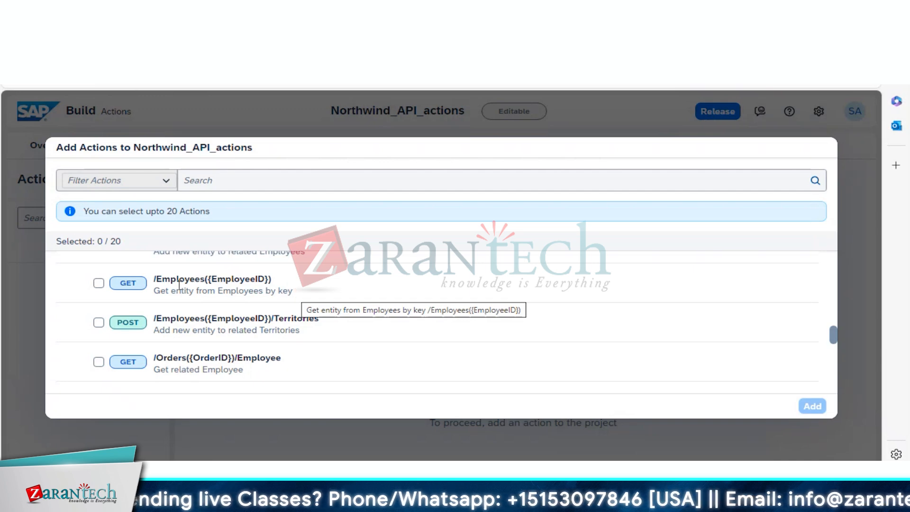
click(99, 283)
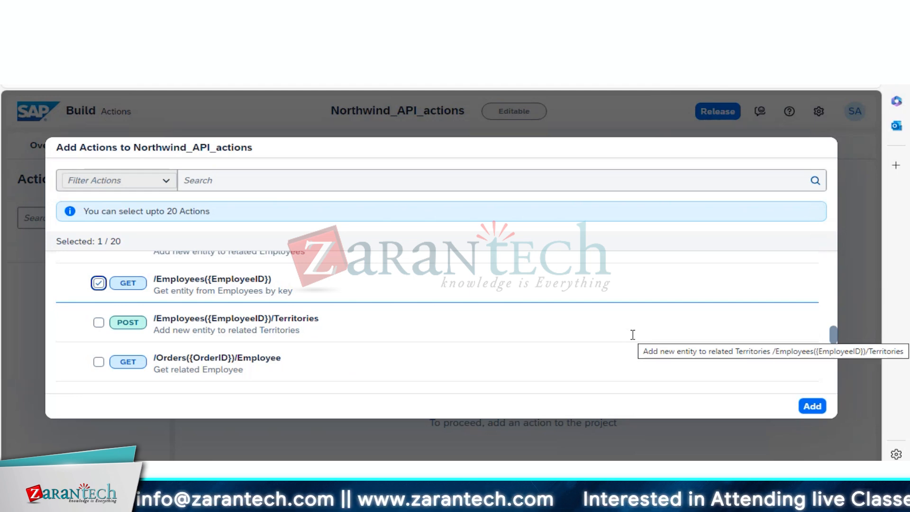
click(814, 408)
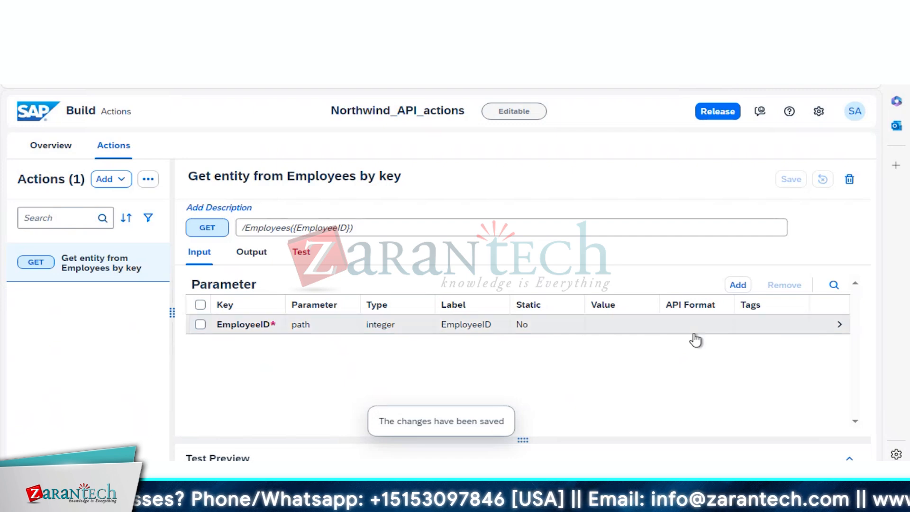
Examine the EmployeeID input parameter and the output header and body fields of the Employees action.
click(200, 325)
click(200, 325)
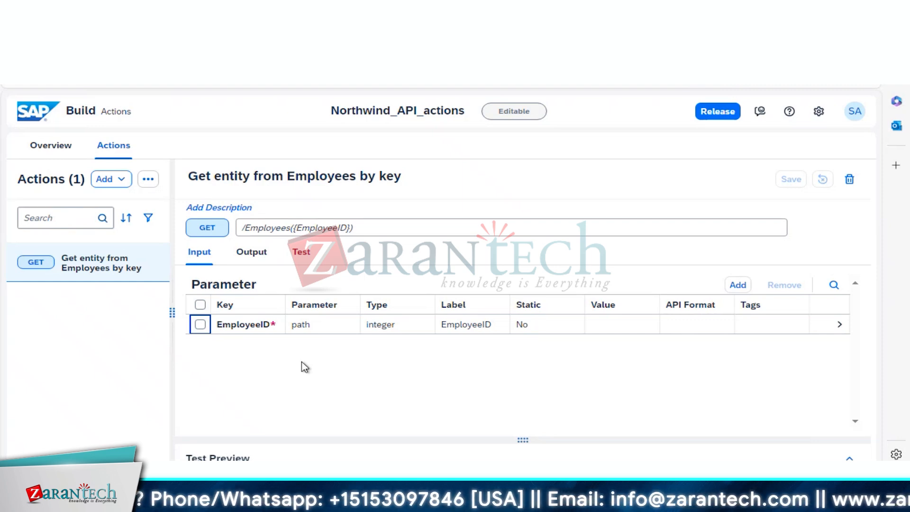
click(247, 254)
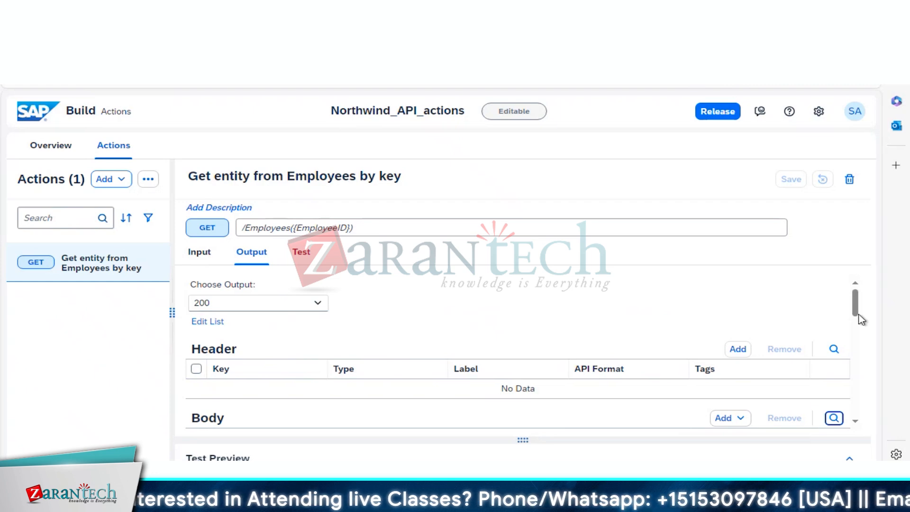
drag(855, 306, 852, 433)
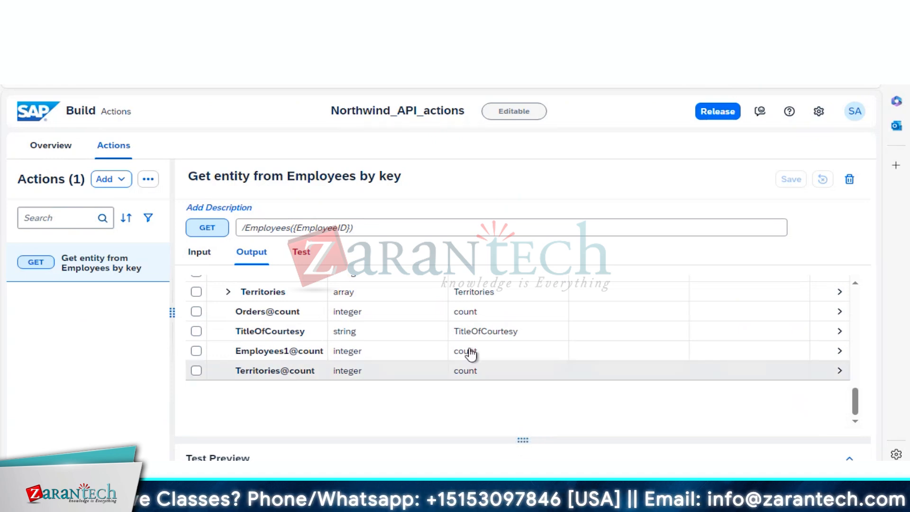
drag(853, 405, 836, 288)
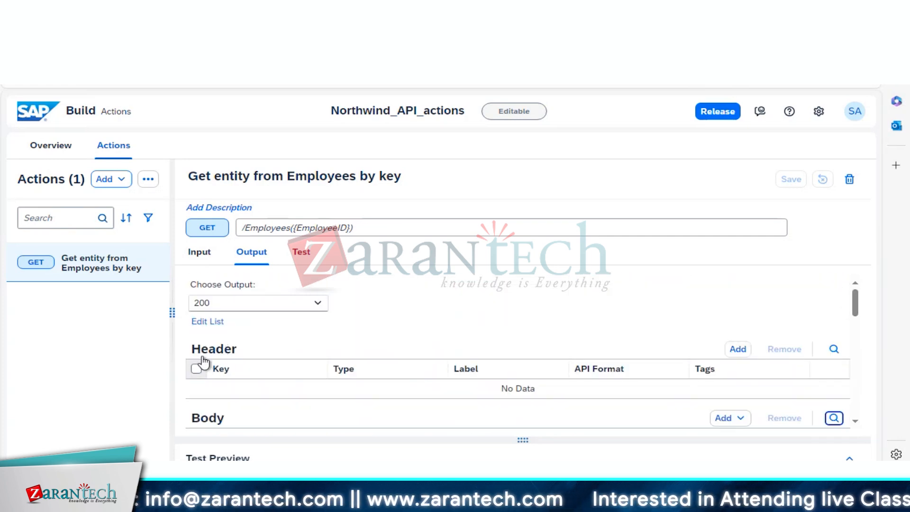
Examine the options for defining a new output header field, and close the form without adding one.
click(738, 349)
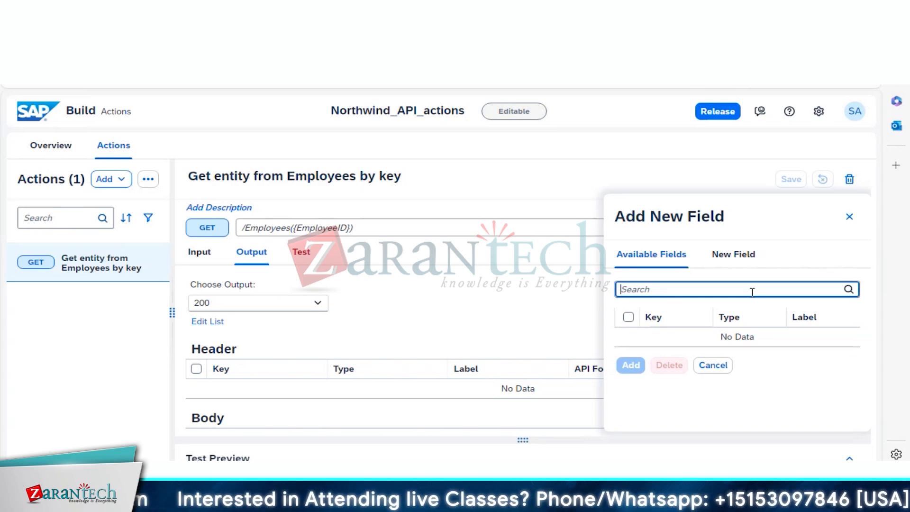
click(742, 263)
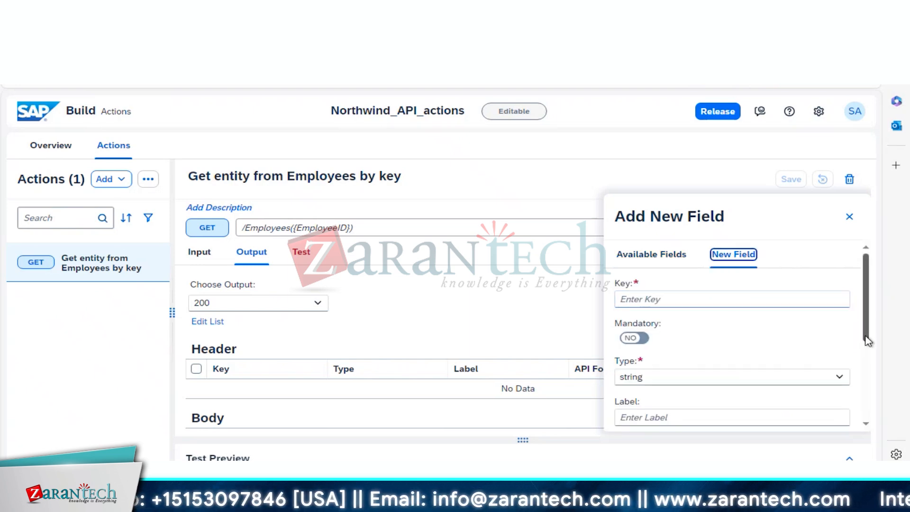
scroll(867, 327, down, 5)
scroll(860, 372, up, 5)
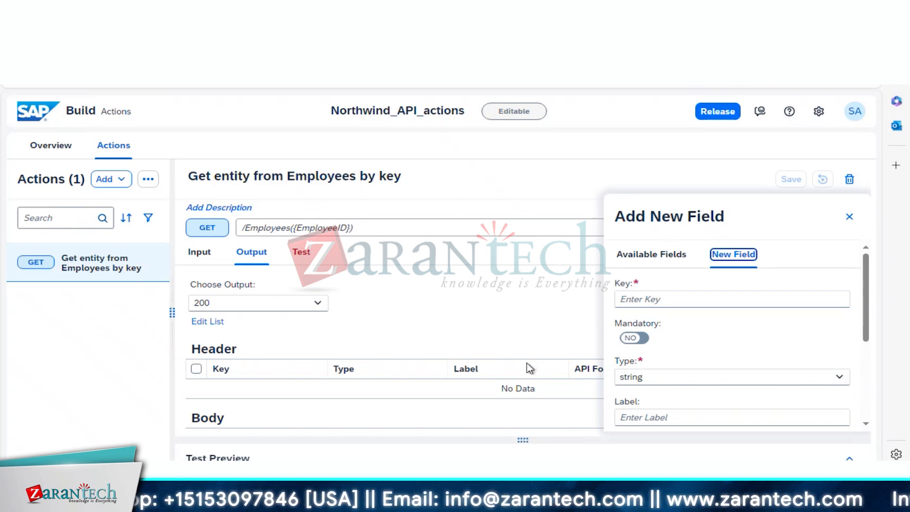
click(849, 217)
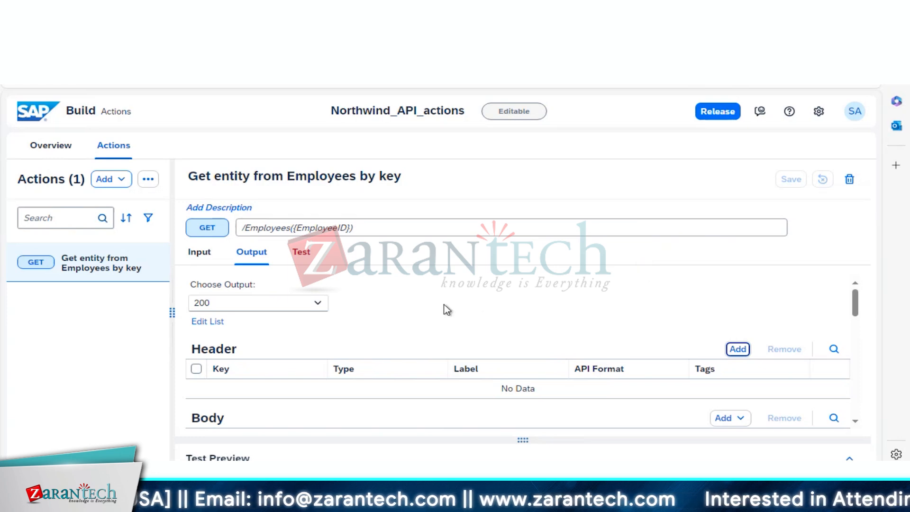
Review the action's input parameter, and open its test settings at the test input values.
click(205, 258)
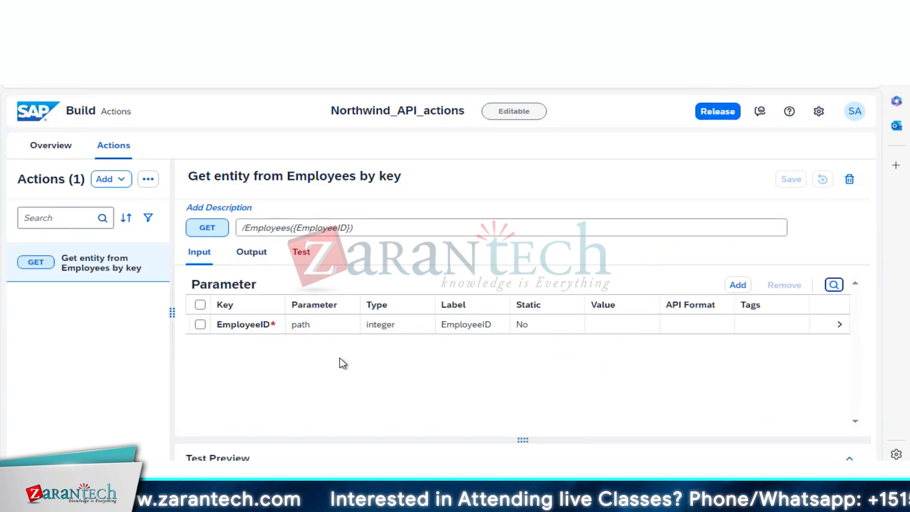
click(302, 252)
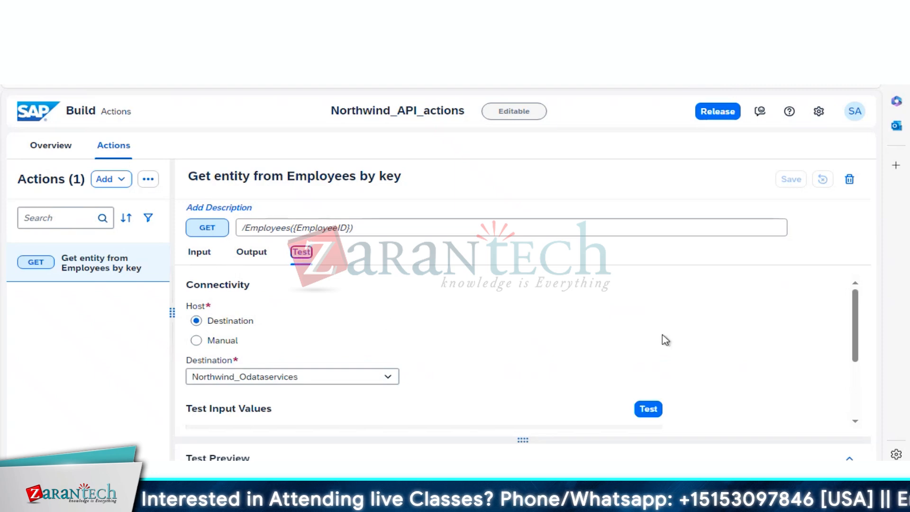
drag(856, 347, 857, 415)
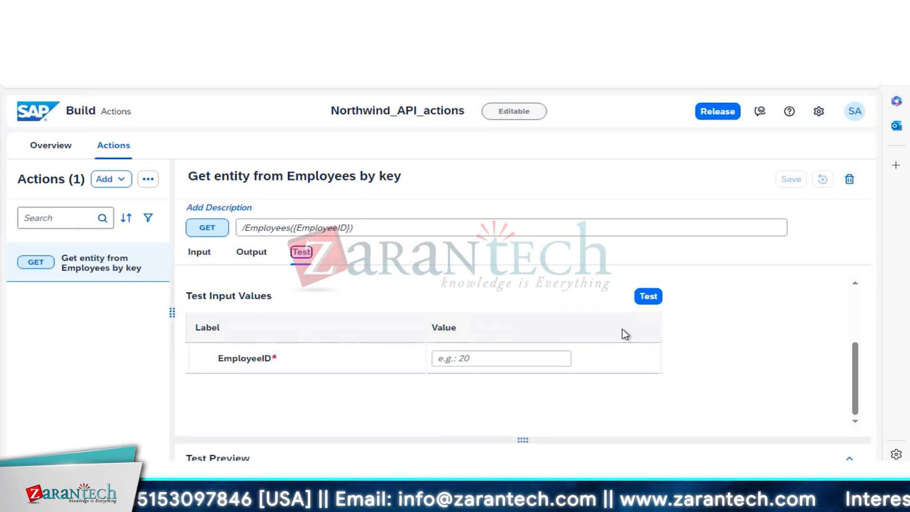
click(462, 359)
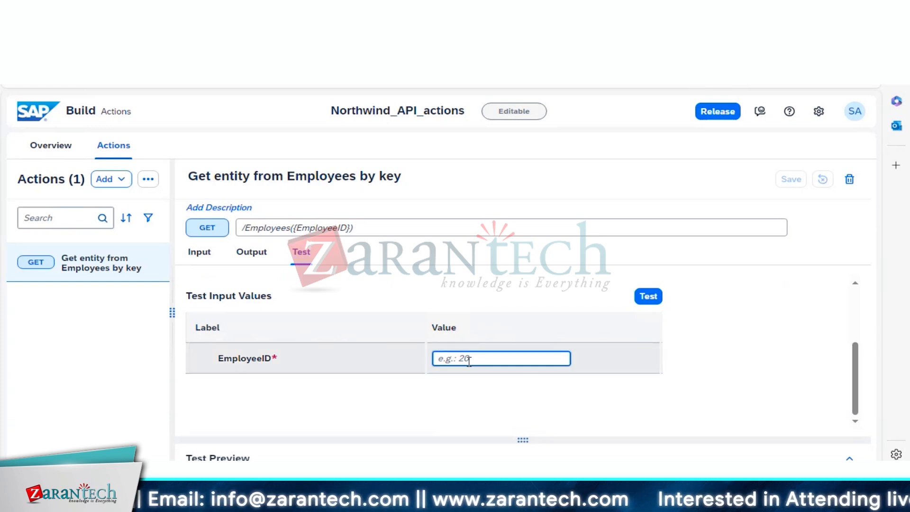
right_click(461, 360)
click(440, 359)
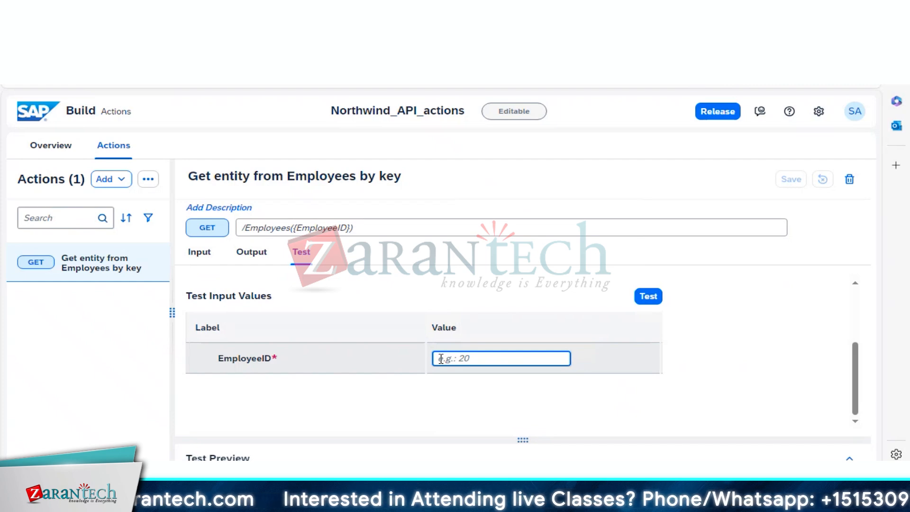
text('1234)
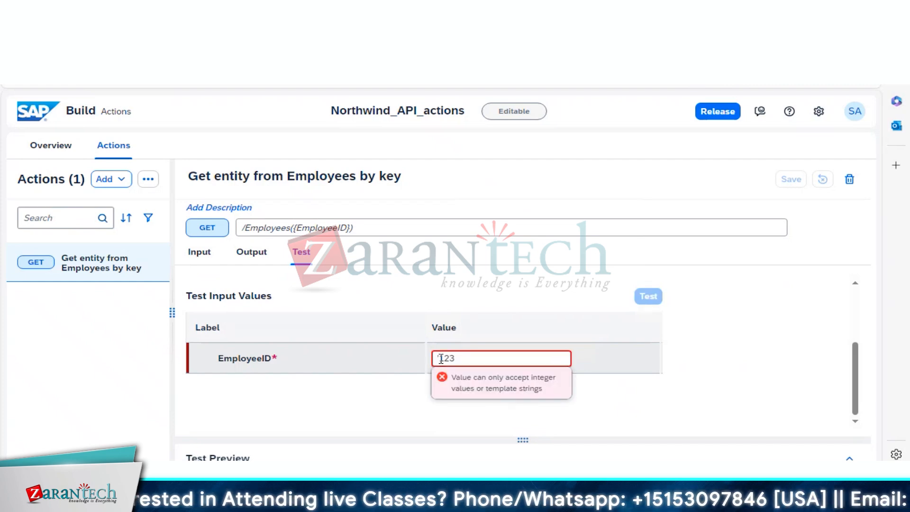
key(BackSpace)
key(BackSpace)
key(BackSpace)
key(BackSpace)
key(BackSpace)
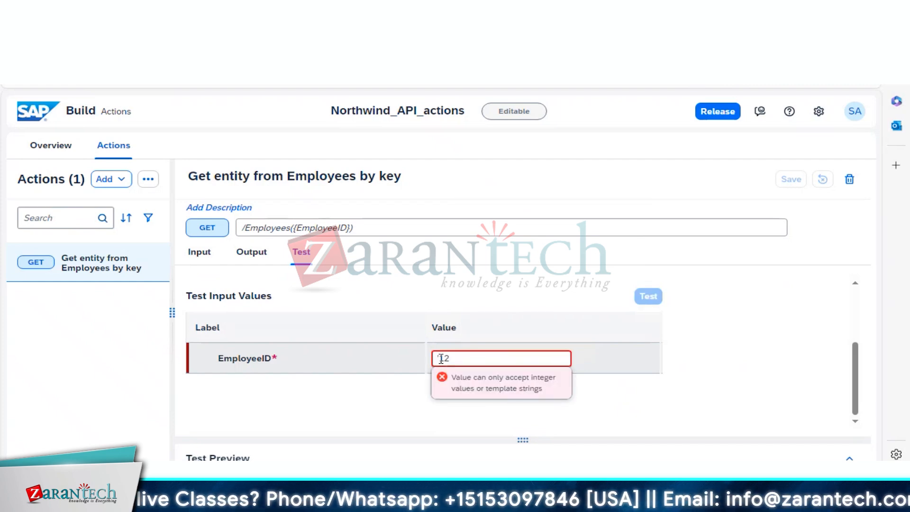
text(1234)
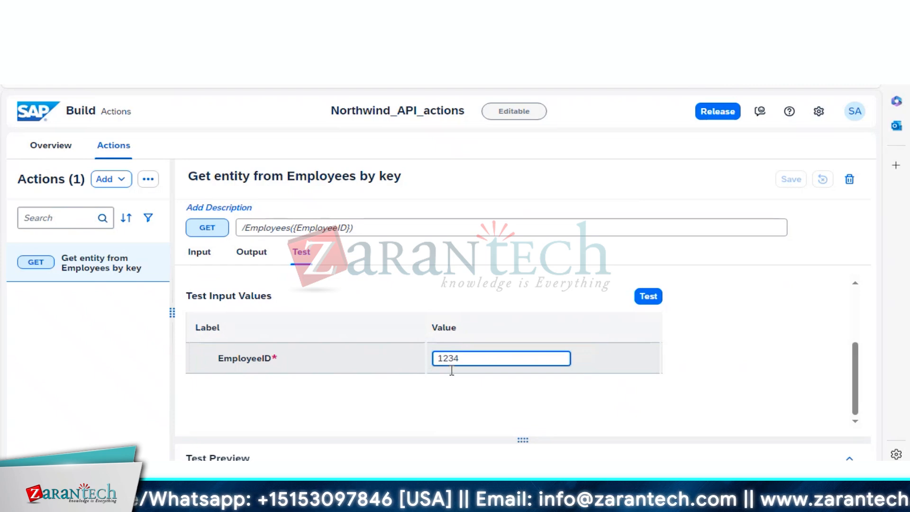
click(534, 391)
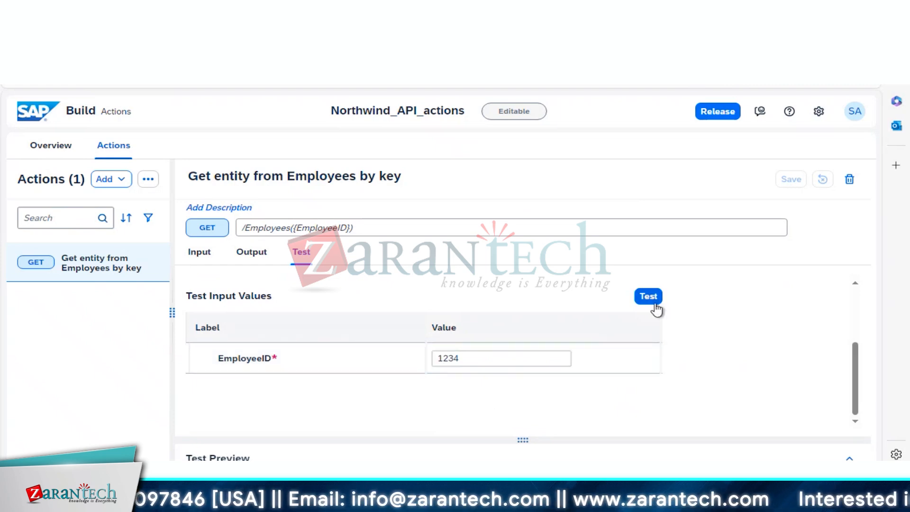
click(489, 358)
drag(479, 358, 433, 364)
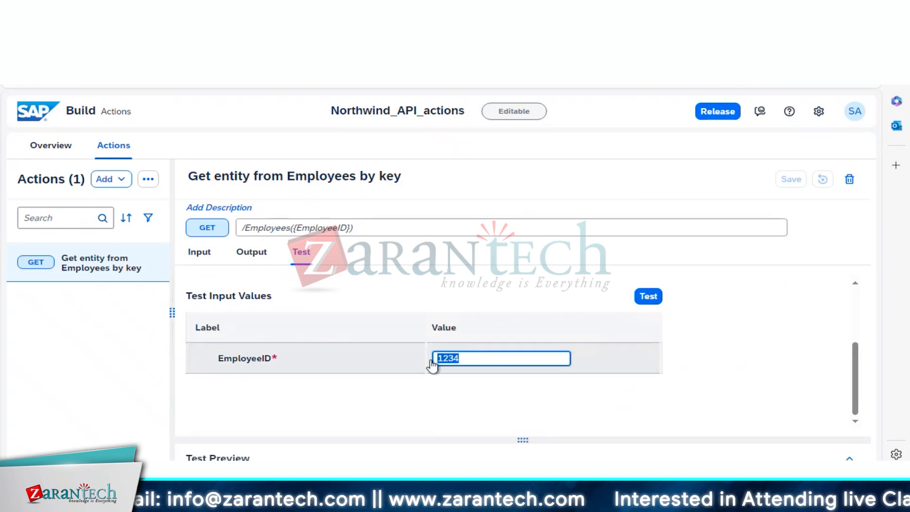
key(BackSpace)
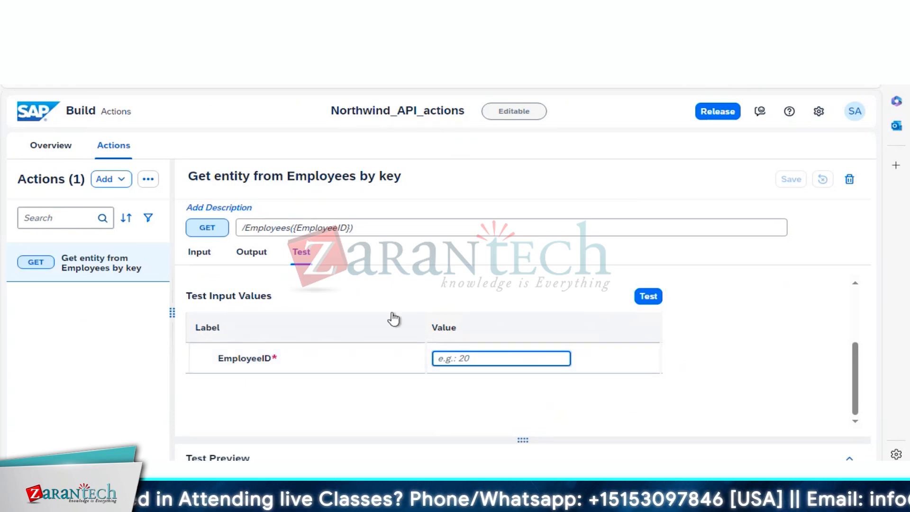
Switch to SAP BTP Cockpit and look through the destinations of the SAP - BPA subaccount.
mouse_move(196, 174)
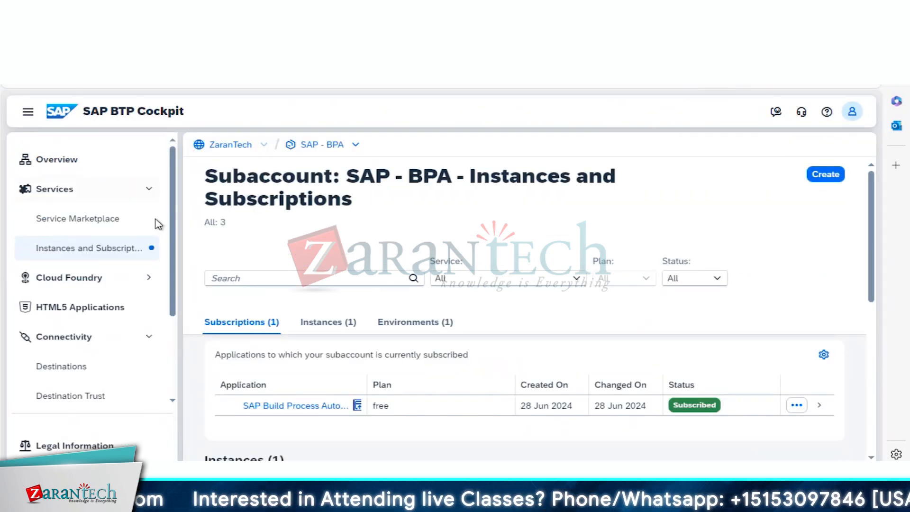
click(75, 368)
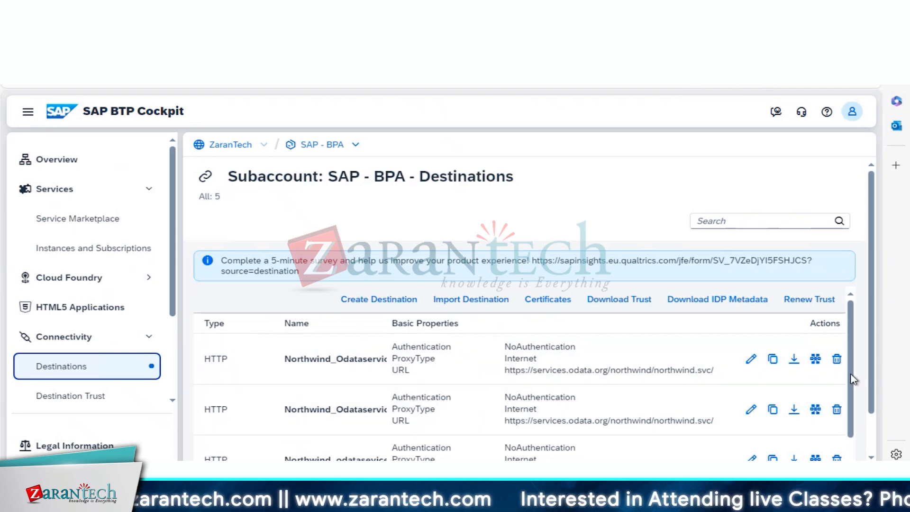
drag(851, 382, 867, 457)
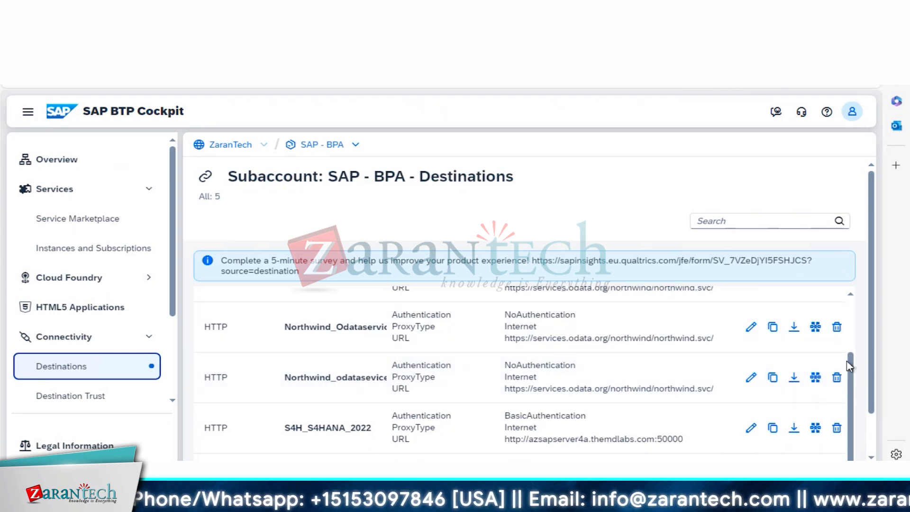
Open the Northwind_Odataservices destination's configuration and copy its URL.
scroll(851, 365, up, 3)
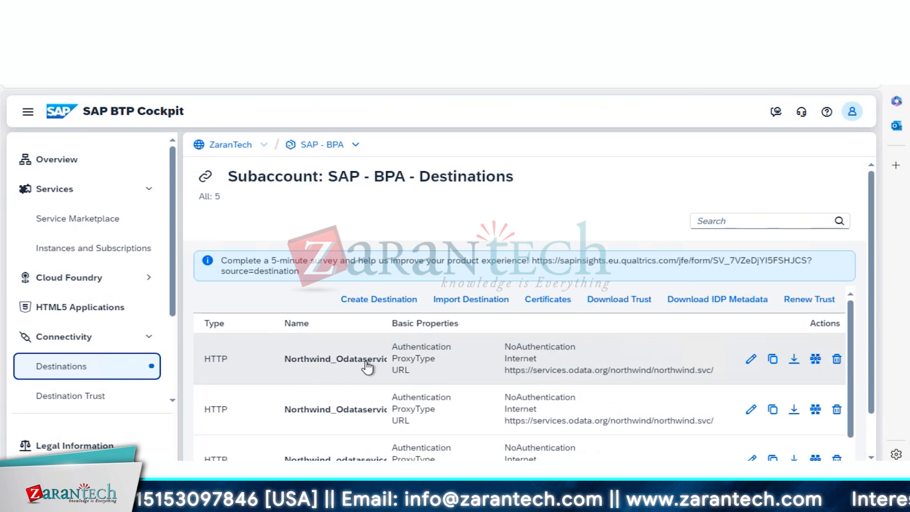
click(367, 366)
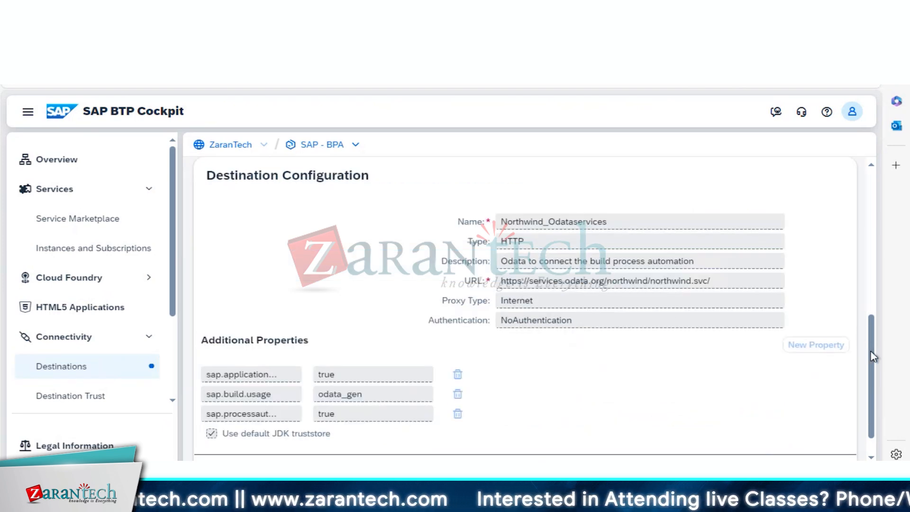
scroll(872, 355, down, 1)
scroll(676, 267, up, 1)
drag(725, 281, 499, 281)
key(ctrl+c)
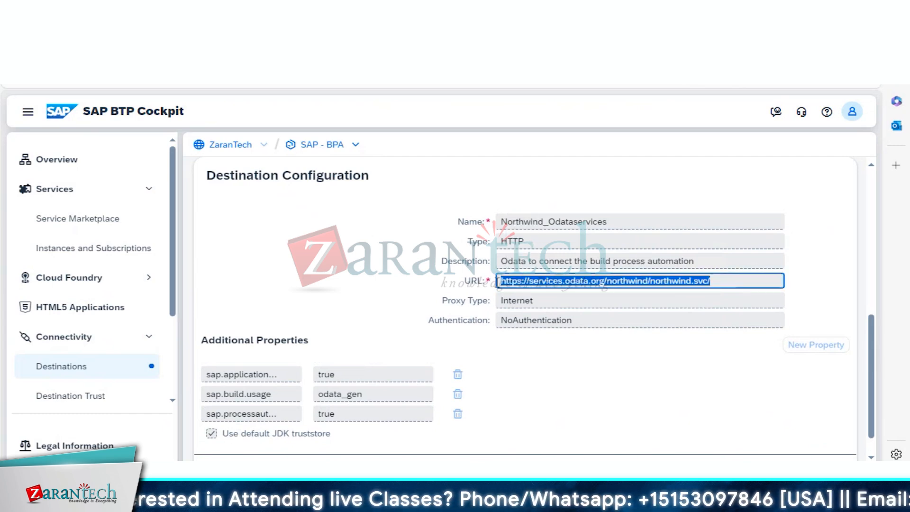
drag(474, 9, 564, 69)
double_click(564, 69)
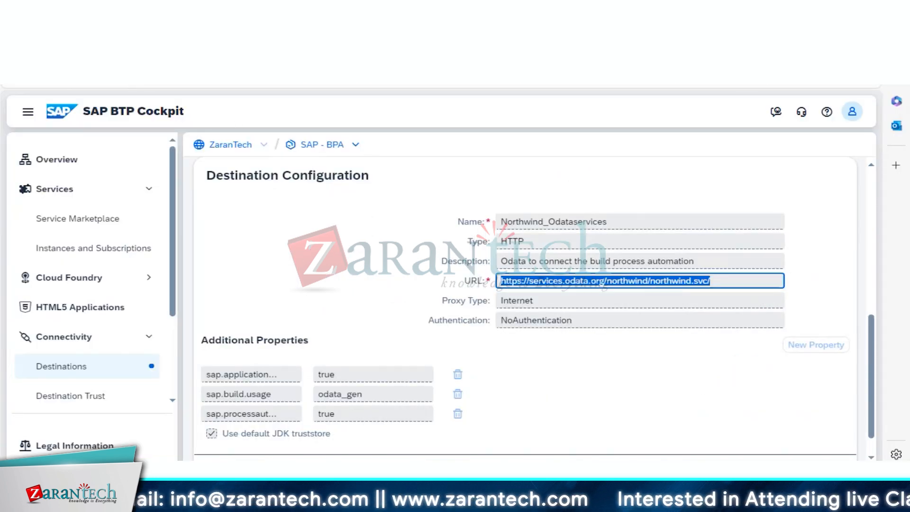
right_click(76, 13)
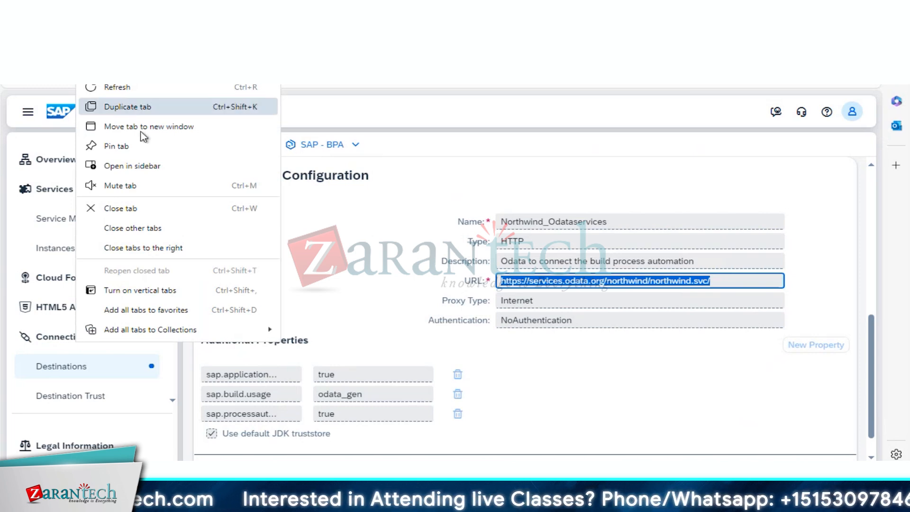
click(392, 91)
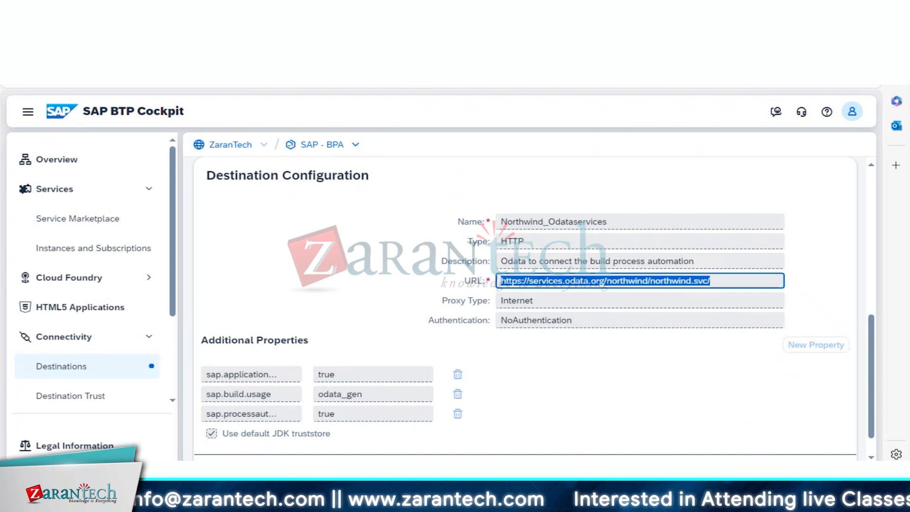
click(872, 52)
click(763, 92)
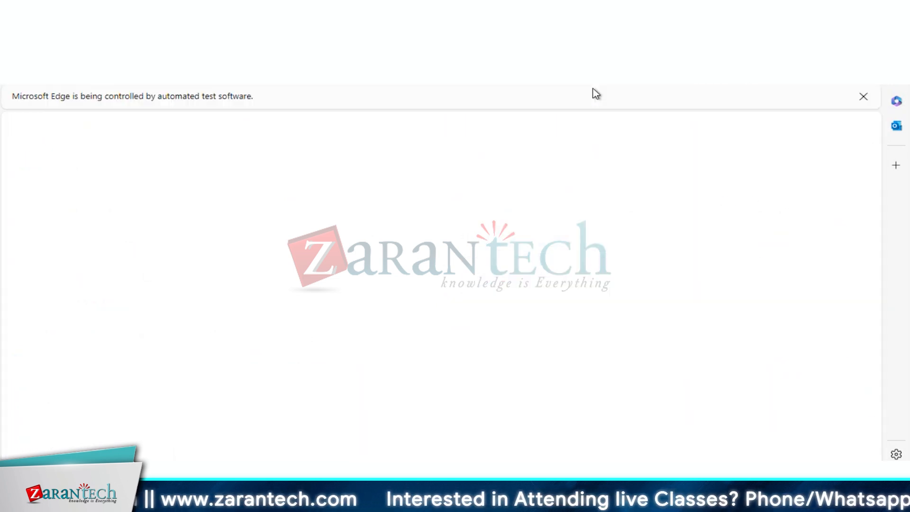
key(ctrl+v)
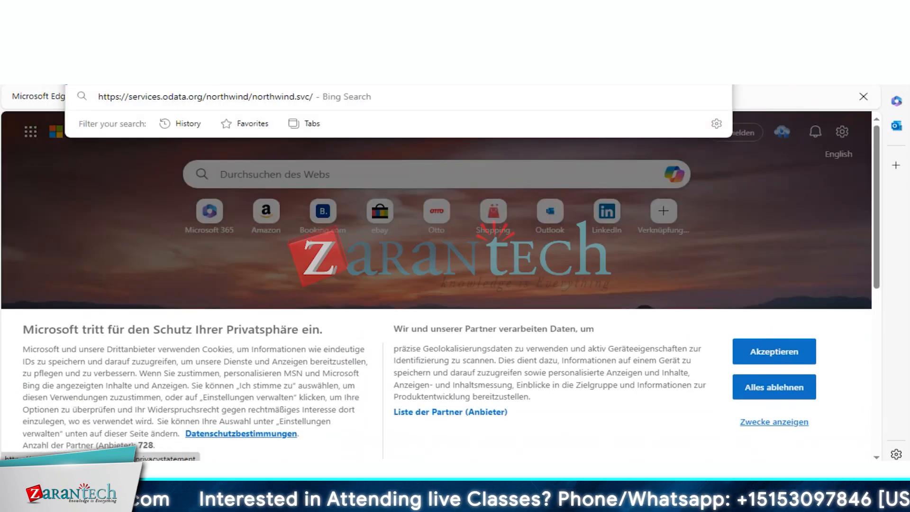
key(Return)
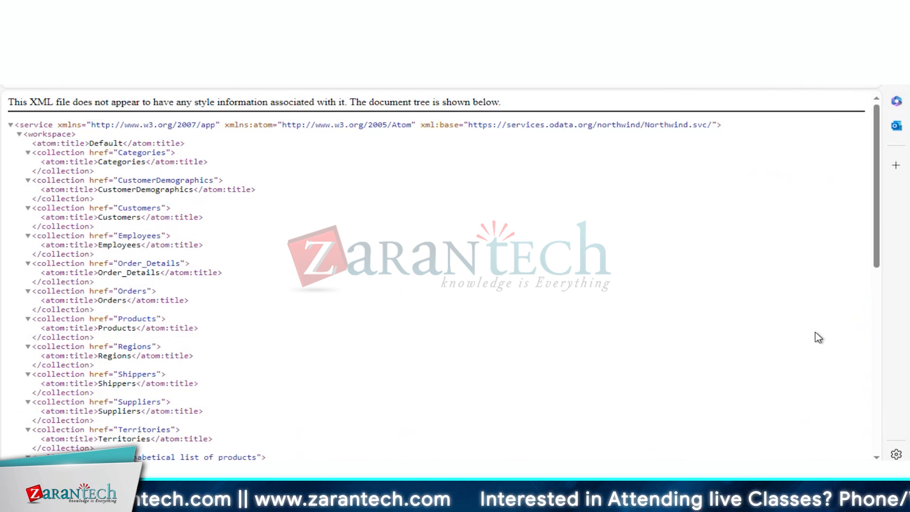
Look through the collections listed in the Northwind service document, and return to its beginning.
right_click(879, 262)
click(879, 176)
scroll(879, 189, down, 1)
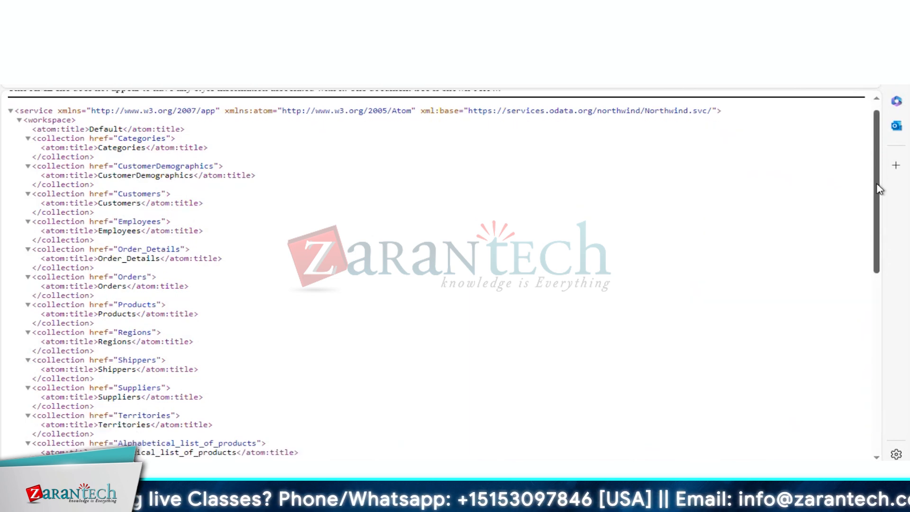
scroll(879, 189, down, 1)
scroll(879, 189, up, 2)
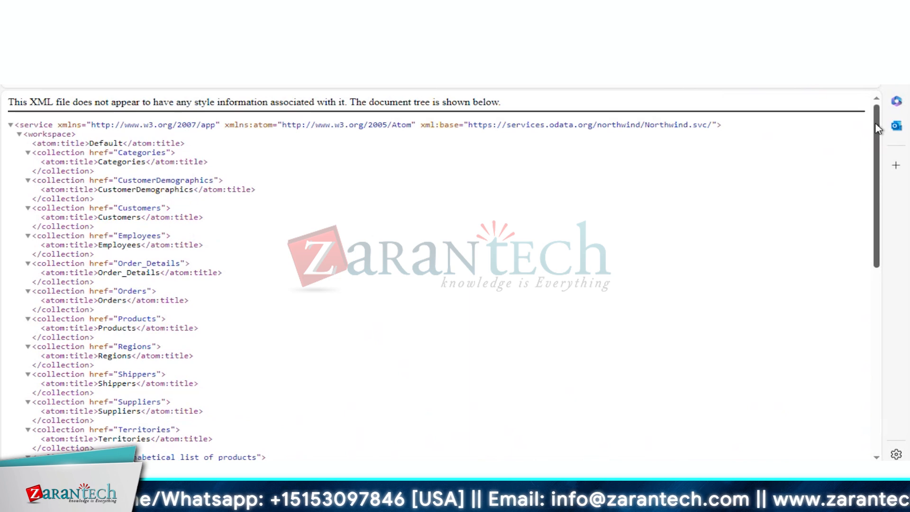
scroll(881, 171, down, 4)
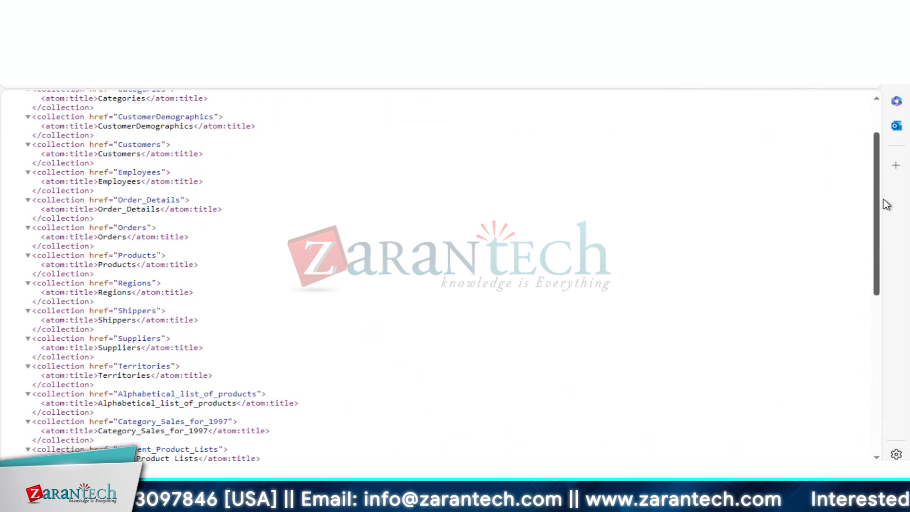
scroll(896, 287, down, 6)
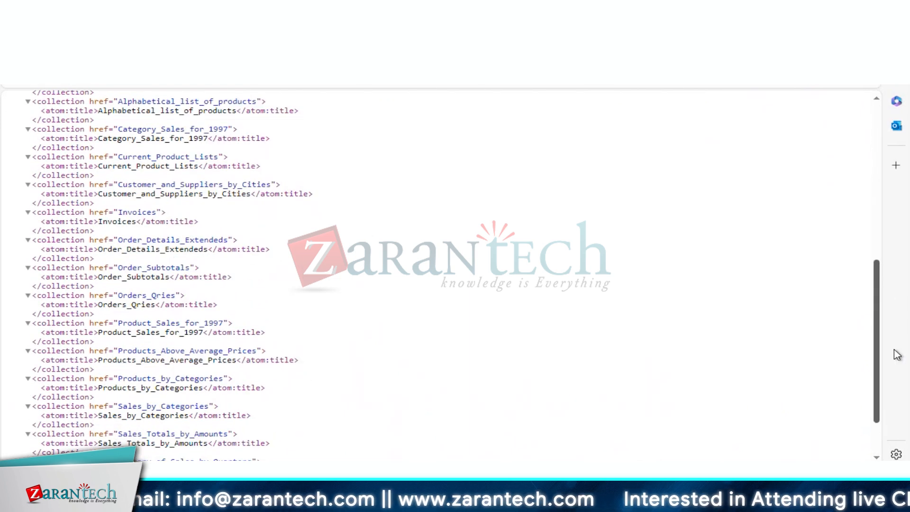
drag(877, 308, 878, 132)
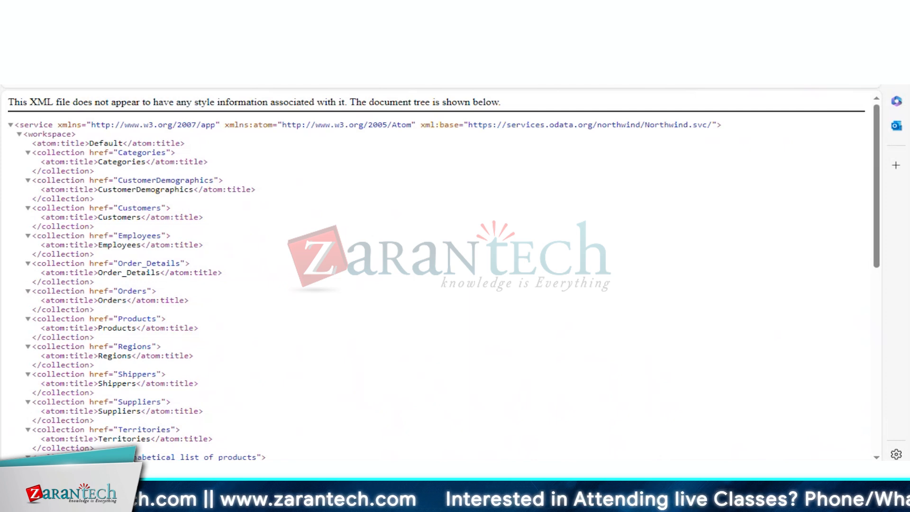
Load the service's metadata by adding $metadata to the URL, and find the Employee entity type's properties.
text($me)
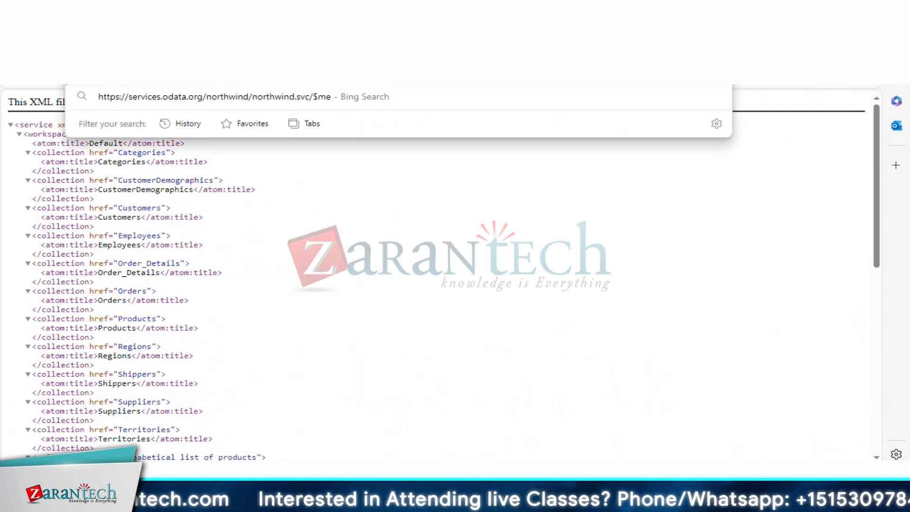
text(tadata)
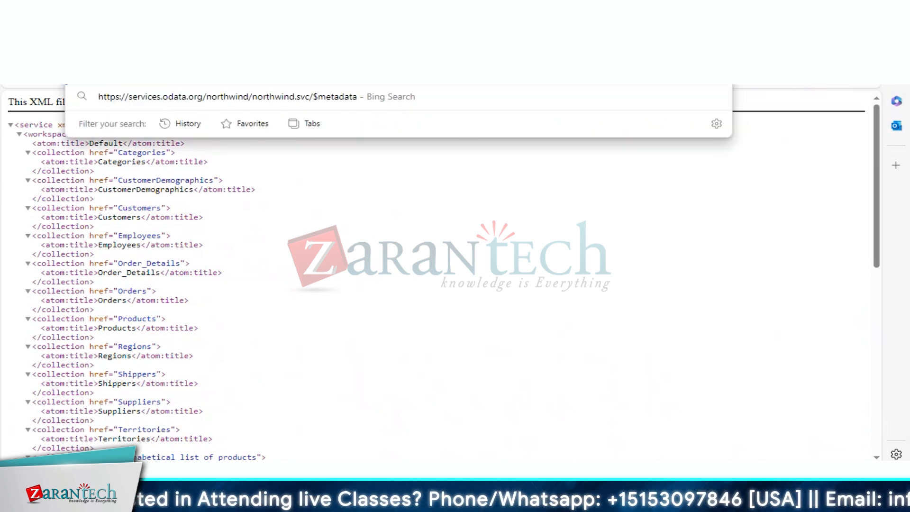
key(Return)
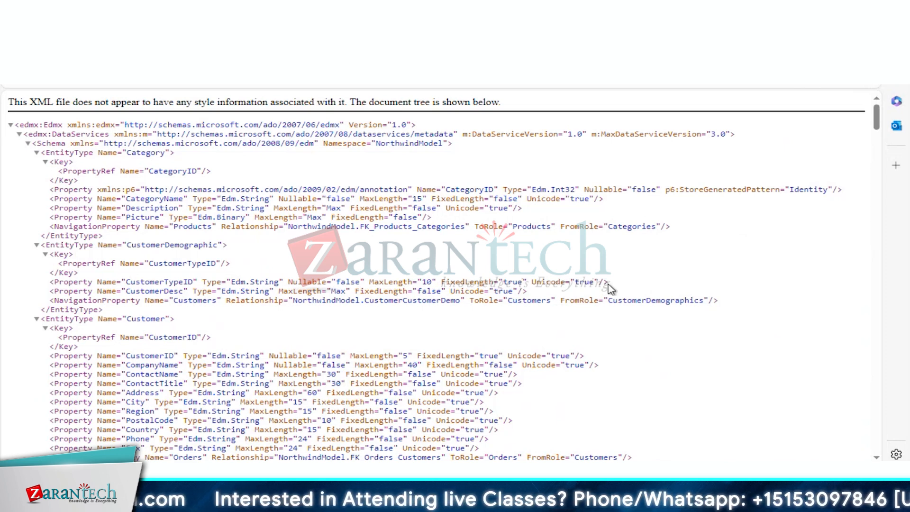
click(878, 138)
drag(878, 138, 878, 175)
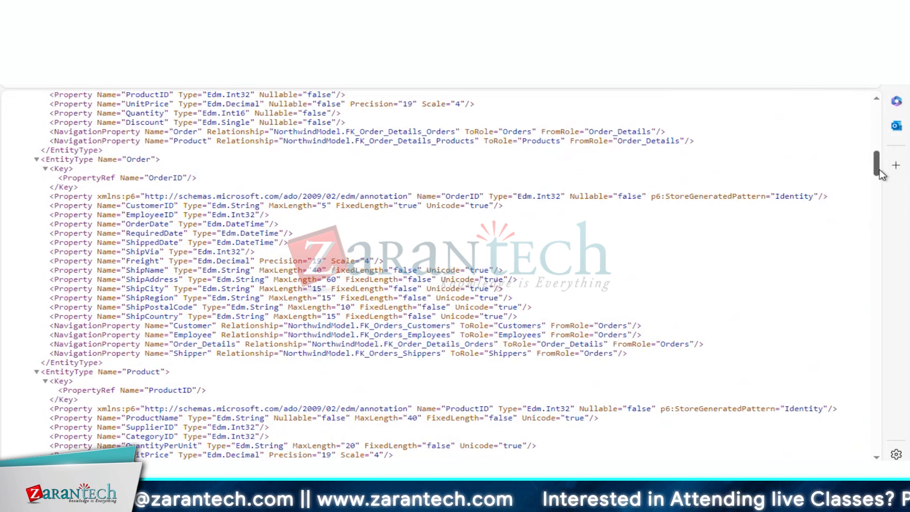
drag(878, 172, 875, 158)
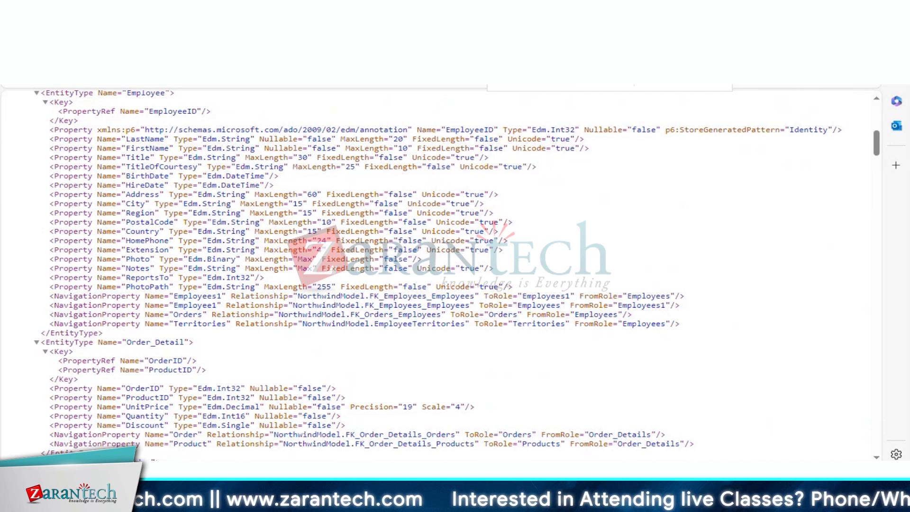
Search the metadata for EntitySet and examine the Employees entity set's name and entity type.
text(Entity)
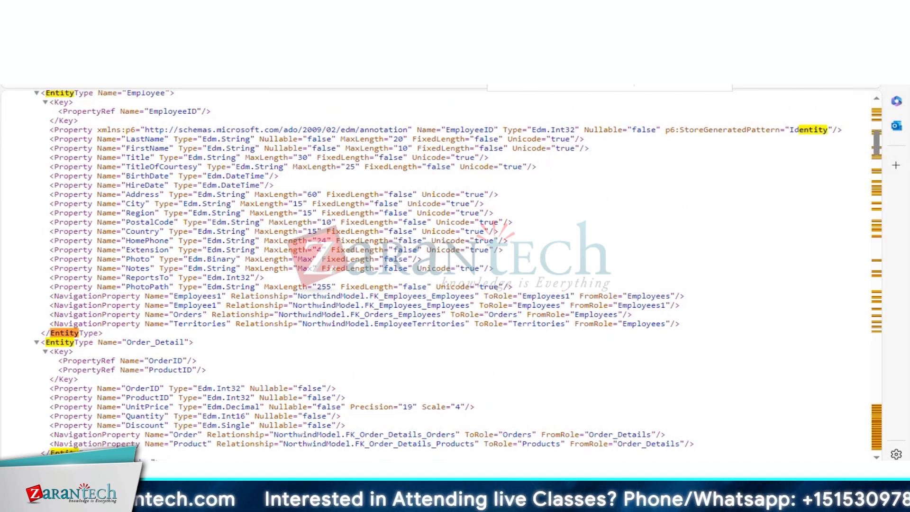
text(Set)
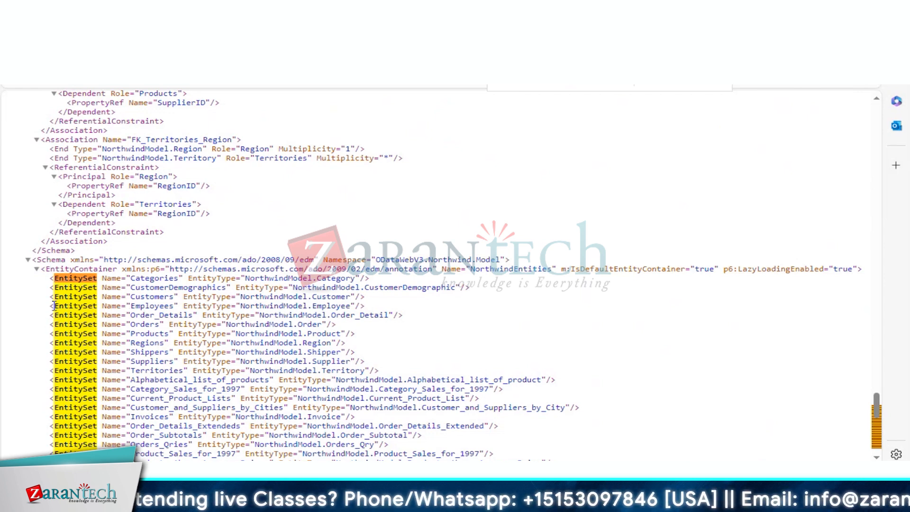
drag(65, 308, 135, 308)
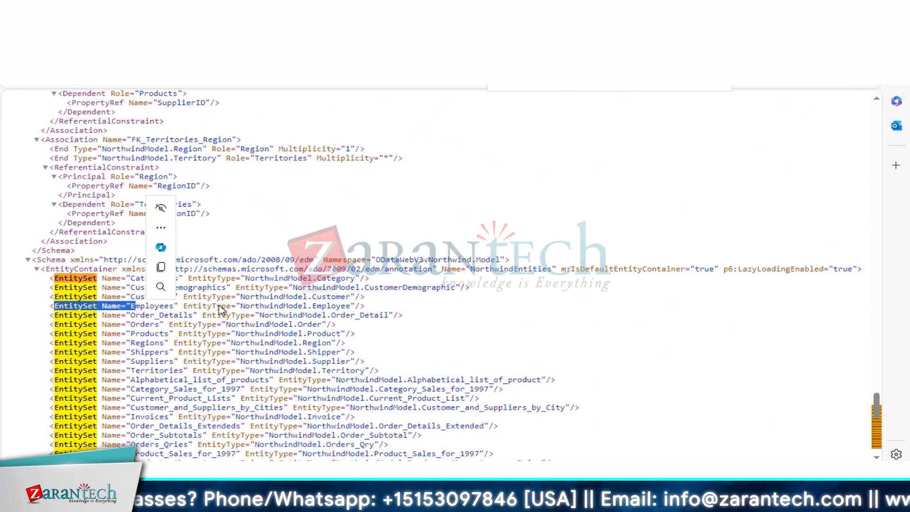
click(244, 305)
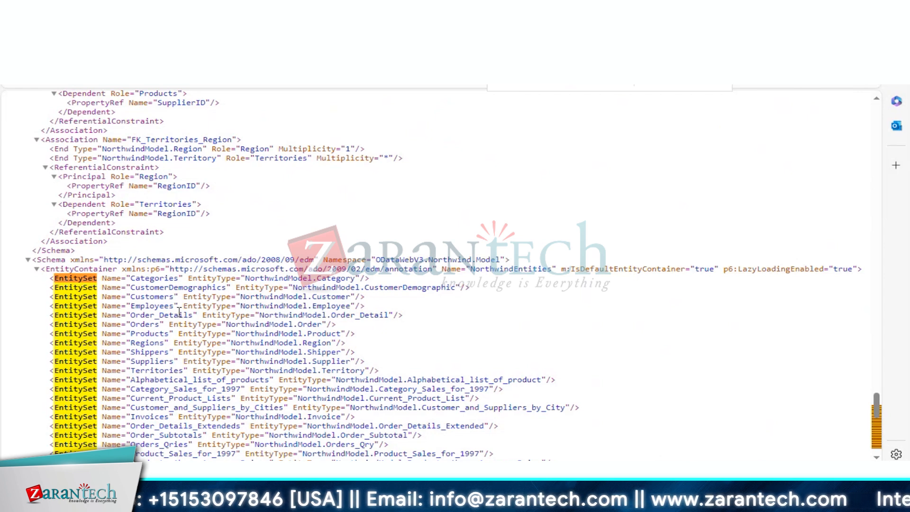
drag(240, 305, 350, 306)
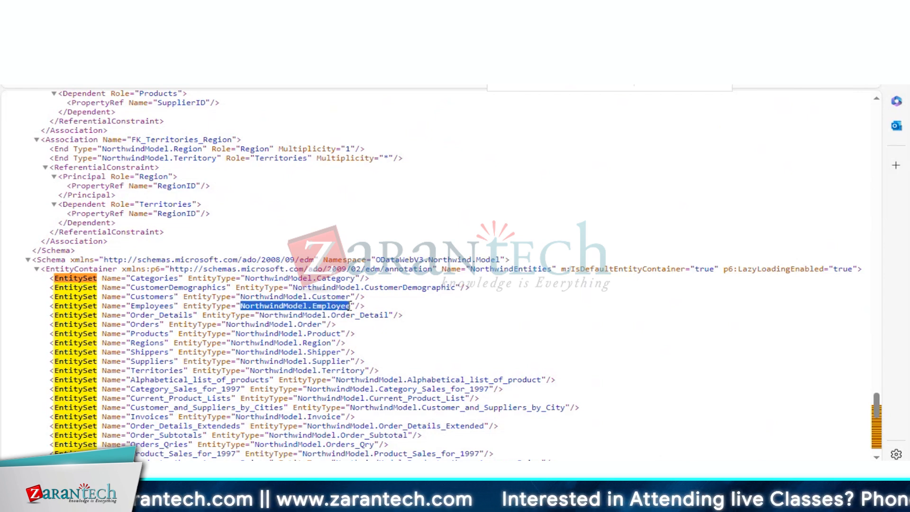
click(109, 310)
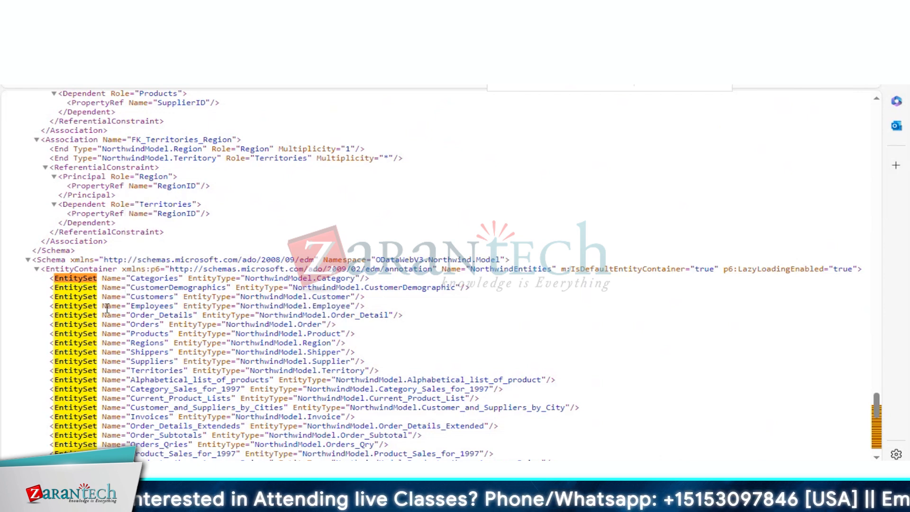
Copy the entity set name Employees and load it in place of $metadata in the service URL.
drag(101, 306, 173, 307)
key(ctrl+c)
click(131, 307)
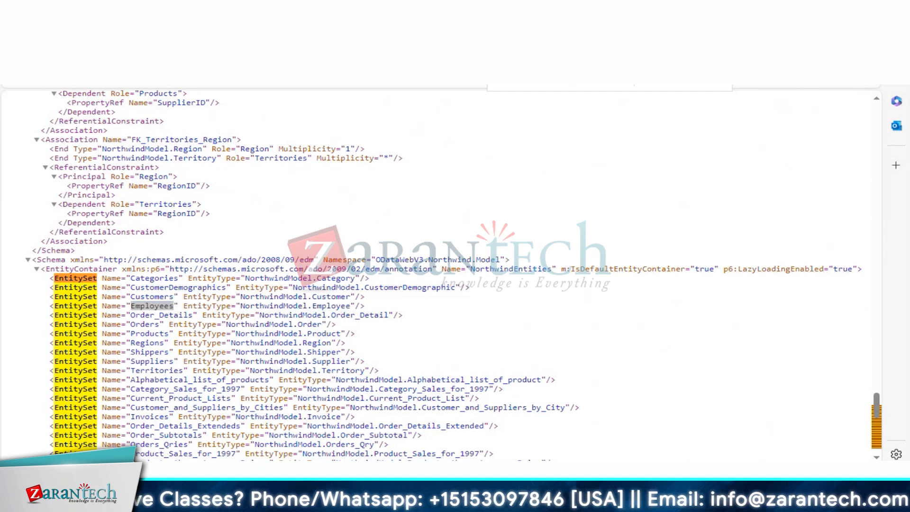
key(BackSpace)
key(BackSpace)
key(BackSpace)
key(BackSpace)
key(BackSpace)
key(BackSpace)
key(BackSpace)
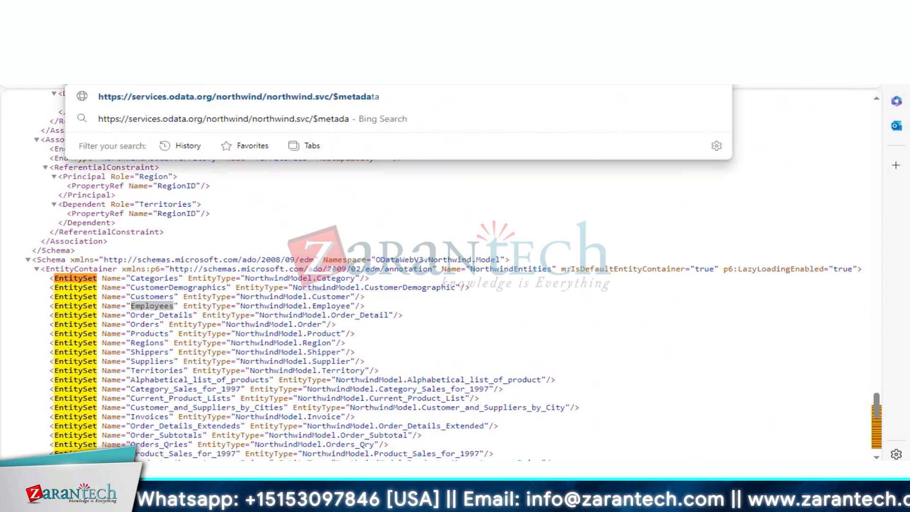
key(BackSpace)
key(BackSpace)
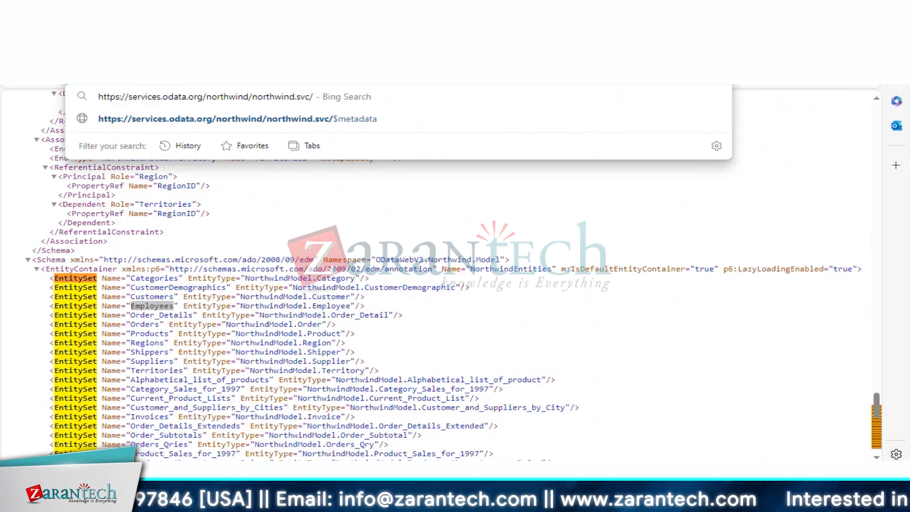
key(ctrl+v)
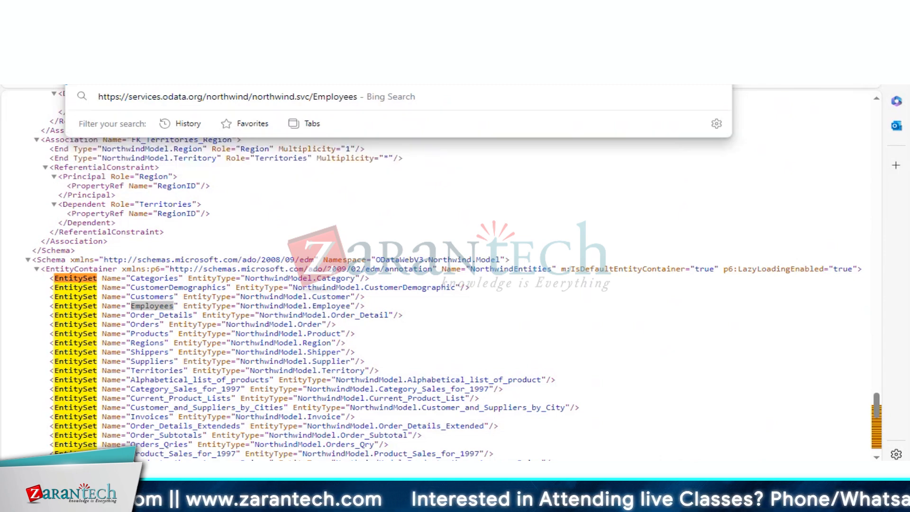
key(Return)
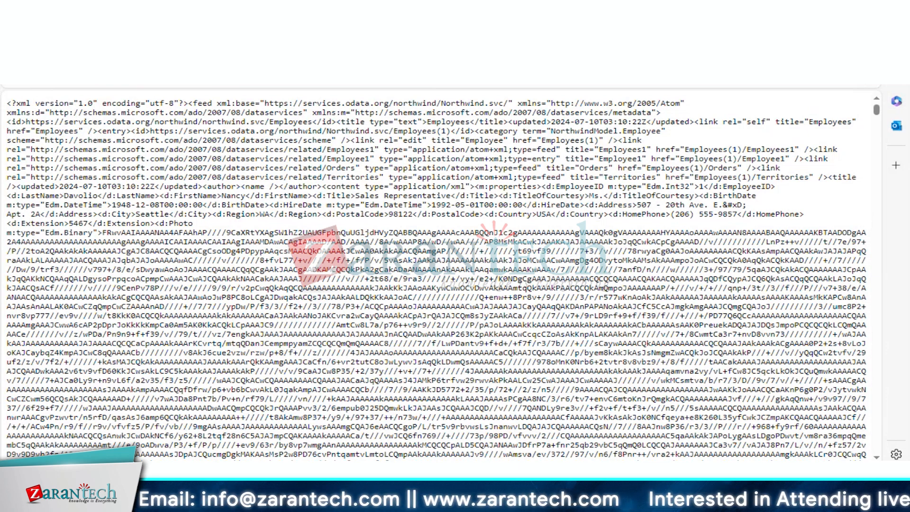
Load the Employees entity set as JSON by appending ?$format=json to the service URL.
text(?)
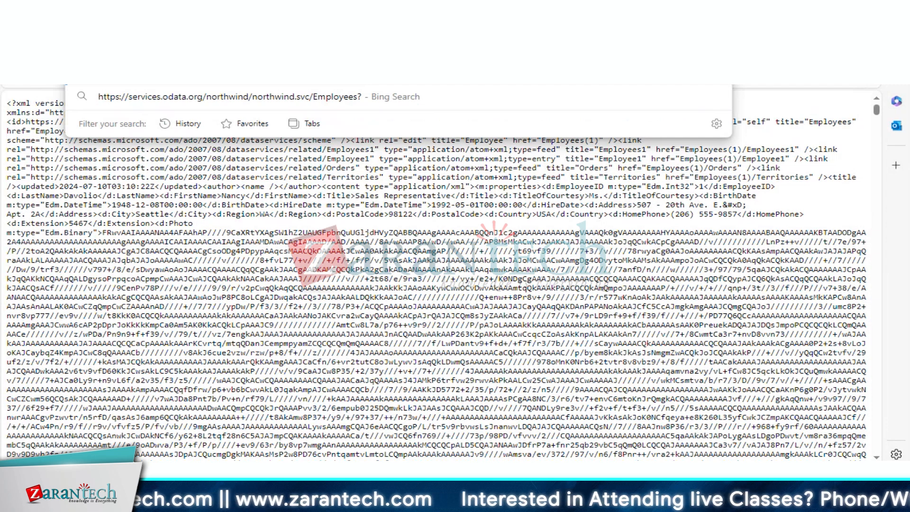
text(%)
key(BackSpace)
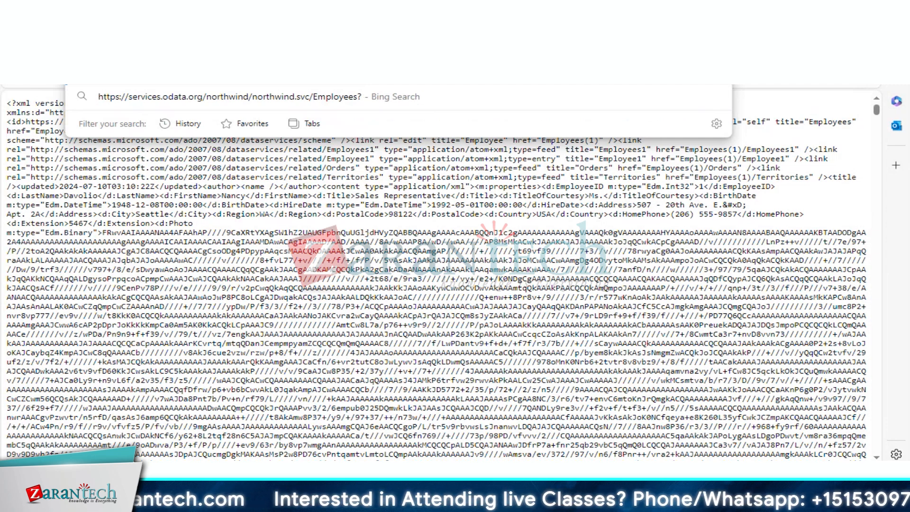
text($)
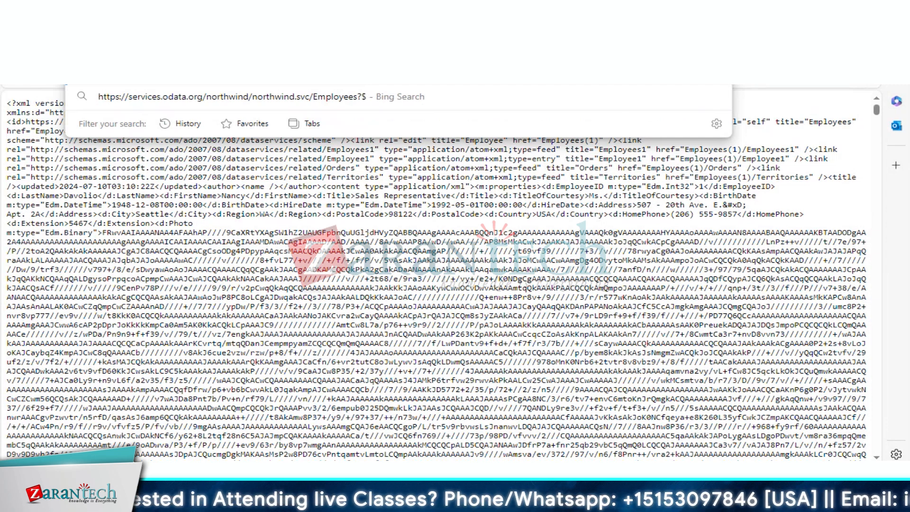
text(format)
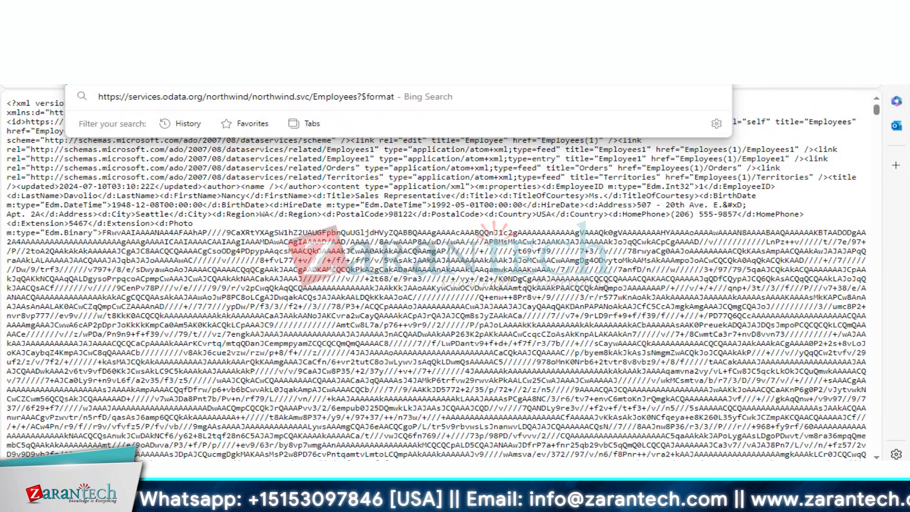
text(=)
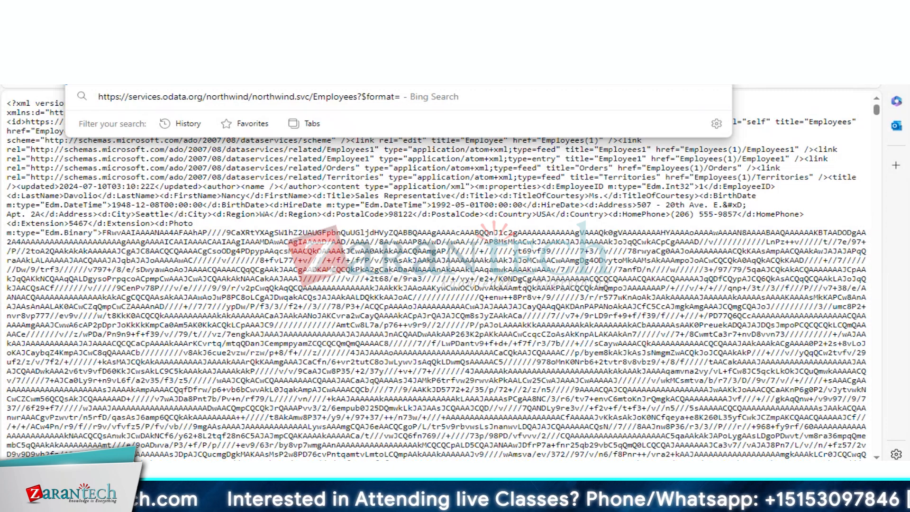
text(jason)
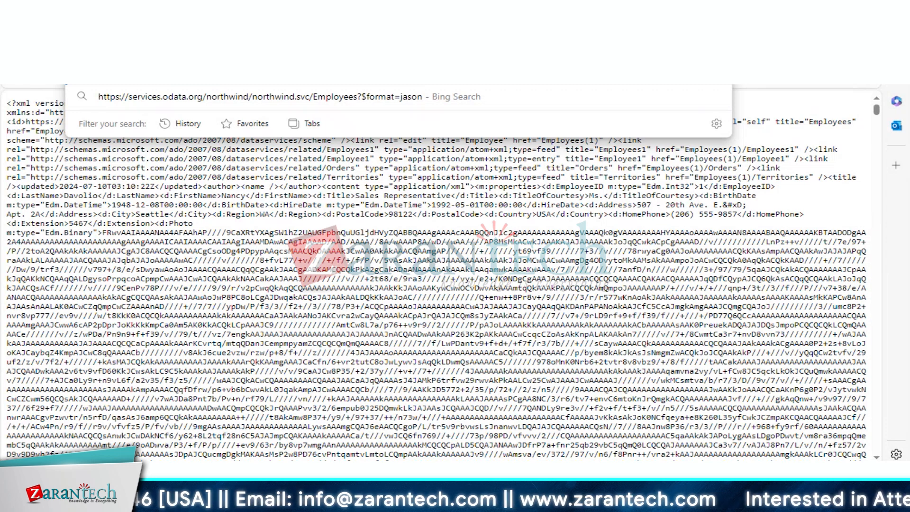
key(BackSpace)
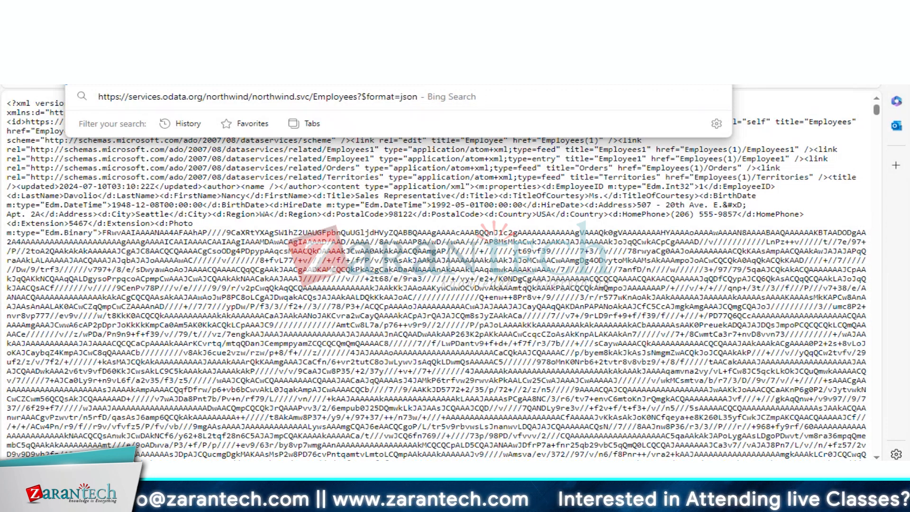
key(Return)
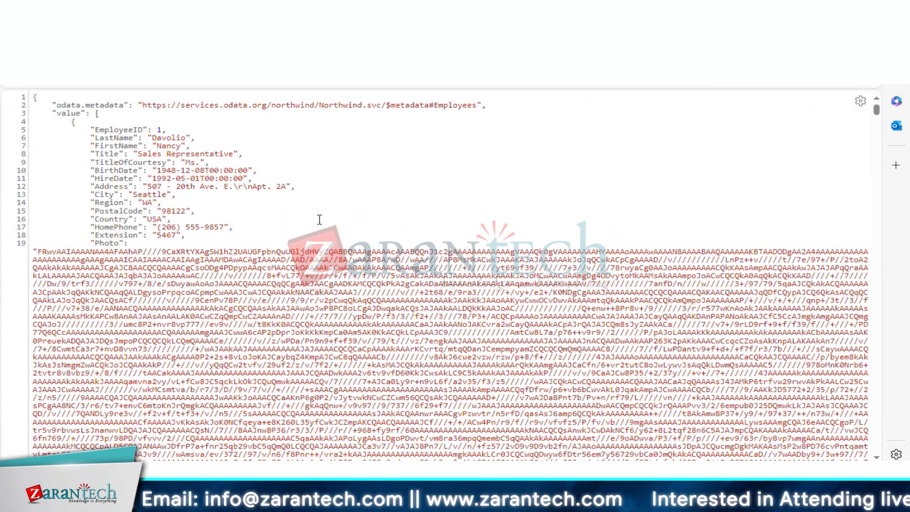
Look through the first employee records in the JSON feed for their EmployeeID values, and return to the first record.
scroll(319, 219, down, 3)
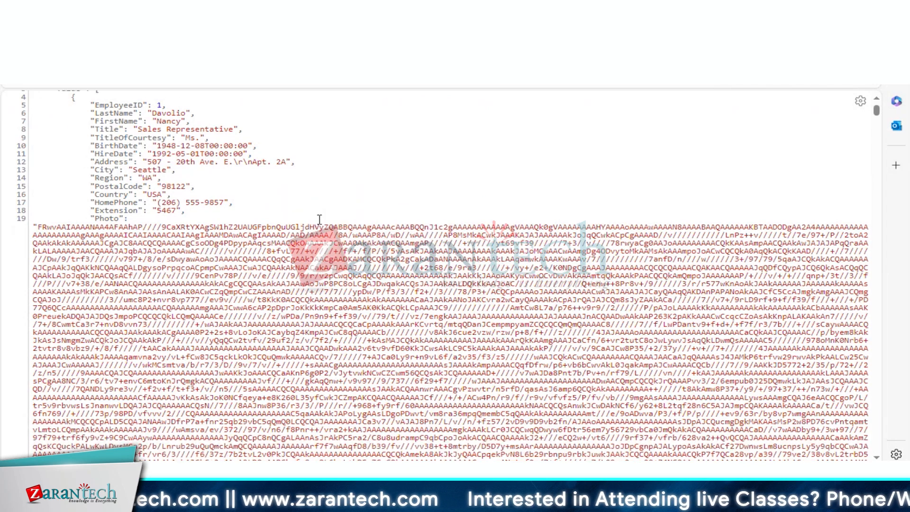
scroll(320, 220, down, 5)
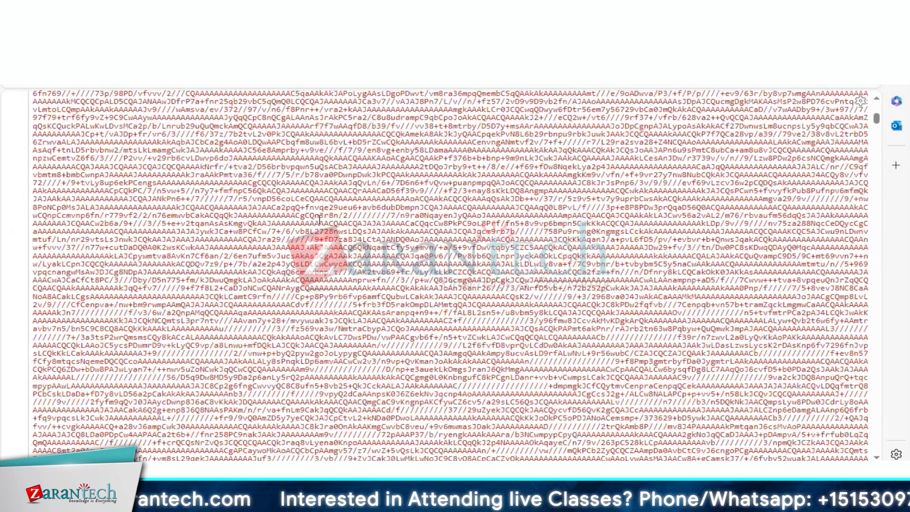
scroll(320, 220, down, 10)
scroll(319, 220, down, 10)
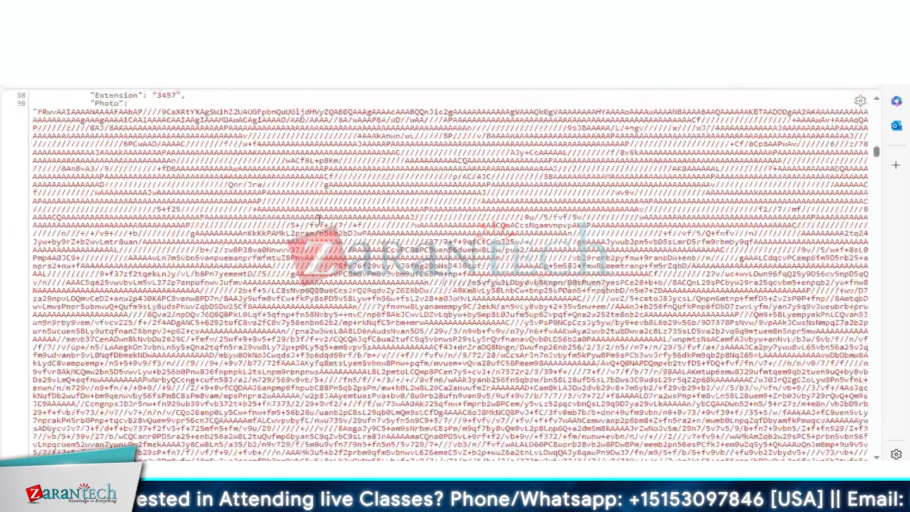
scroll(319, 219, up, 4)
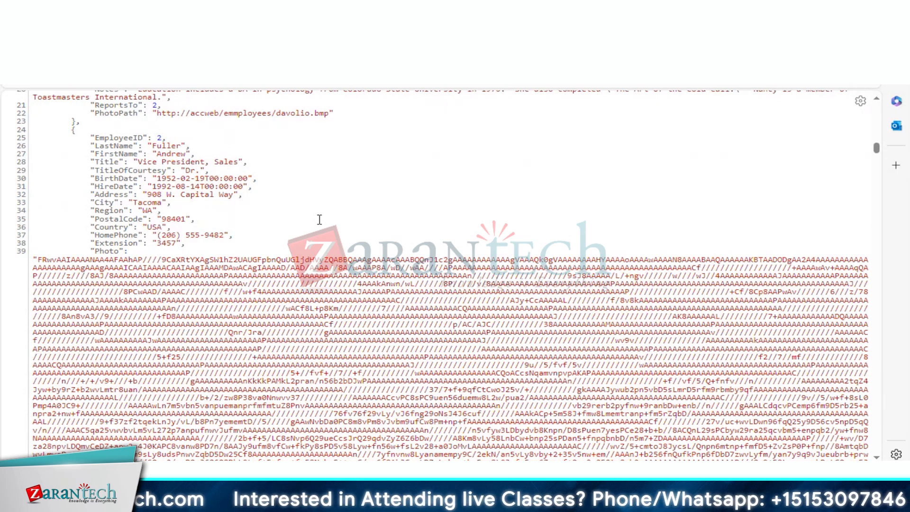
scroll(319, 219, down, 1)
scroll(320, 220, down, 9)
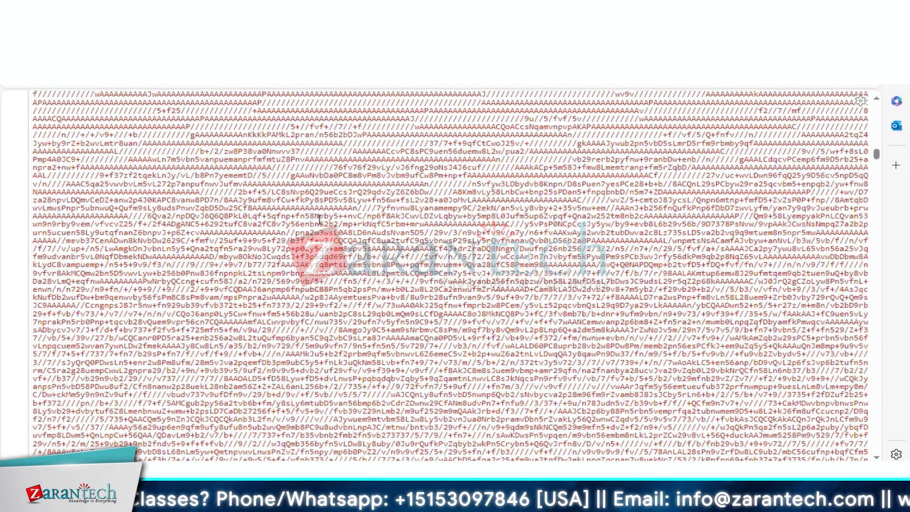
scroll(320, 220, down, 10)
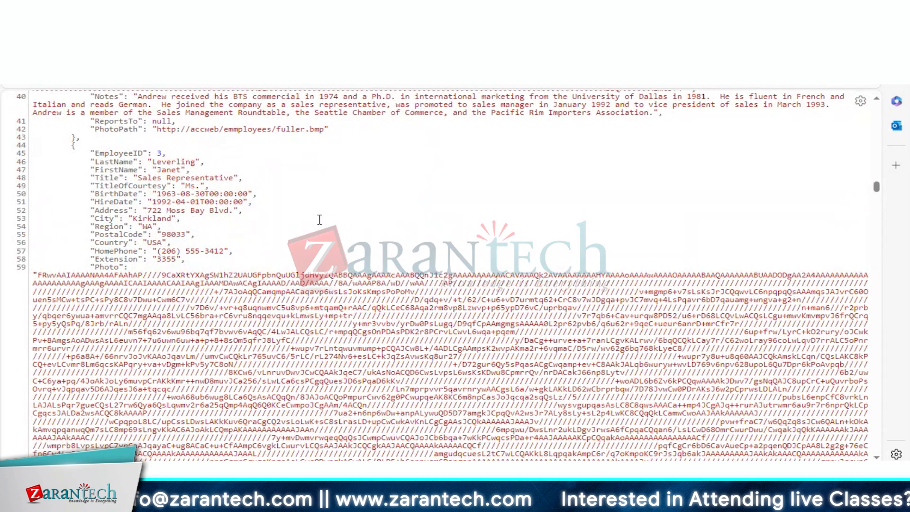
scroll(319, 219, up, 3)
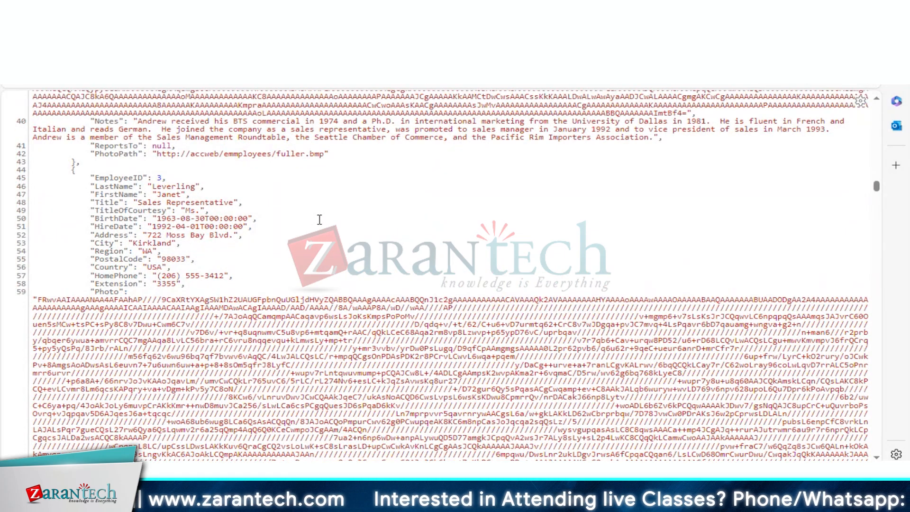
scroll(319, 220, up, 10)
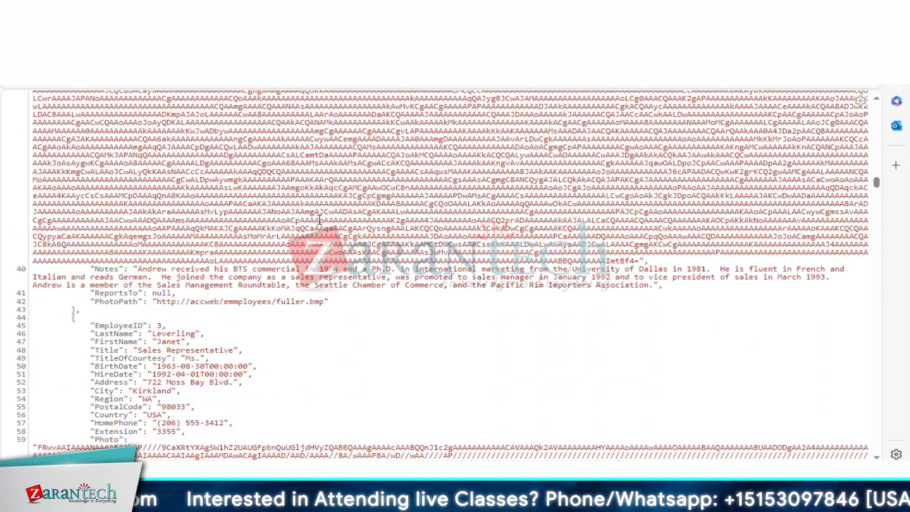
scroll(320, 219, up, 12)
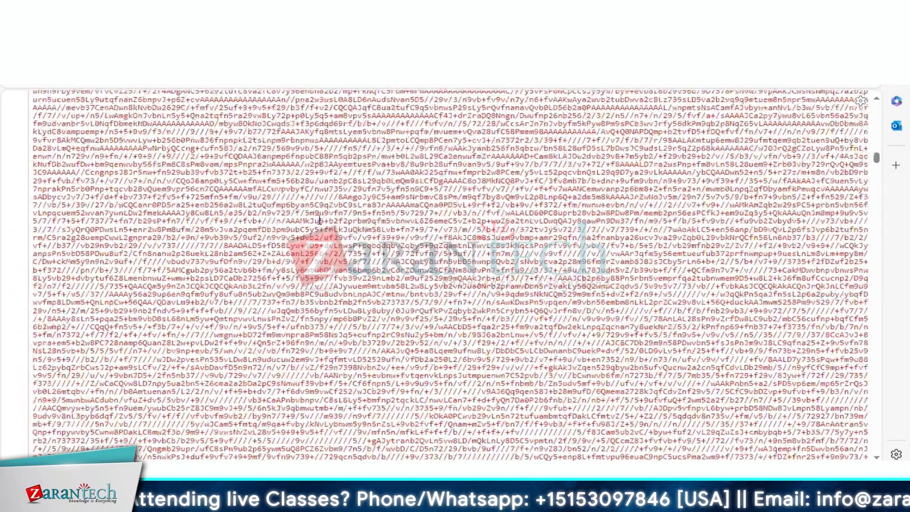
scroll(319, 220, up, 5)
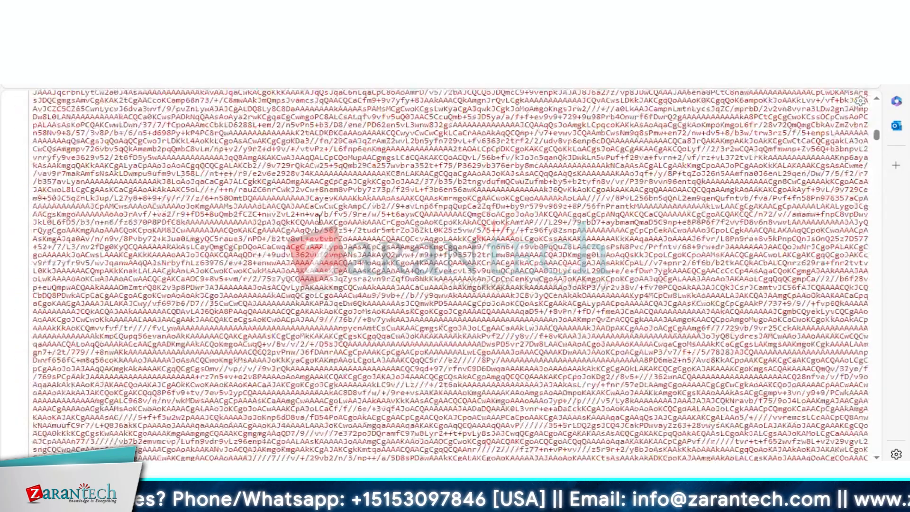
scroll(319, 219, up, 5)
scroll(319, 219, up, 5)
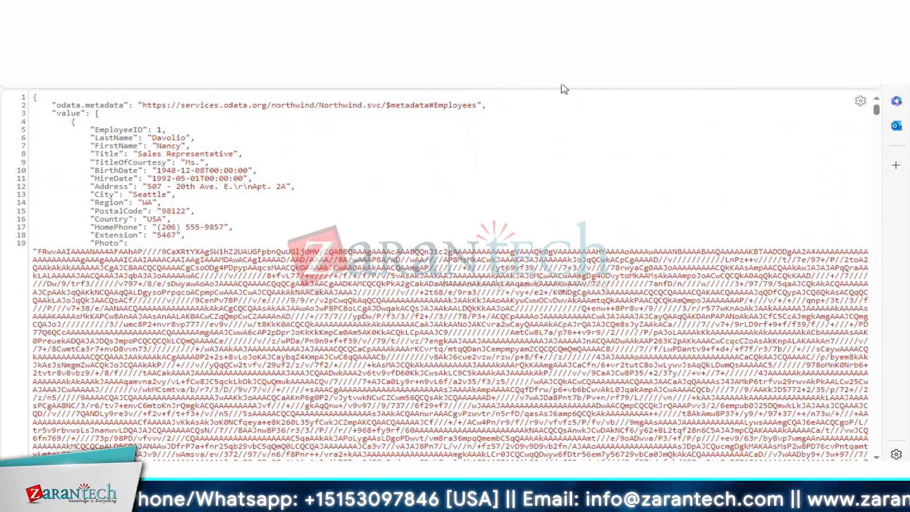
Switch back to the Northwind_API_actions project in SAP Build and test the get-employee-by-key action with EmployeeID 1.
click(564, 15)
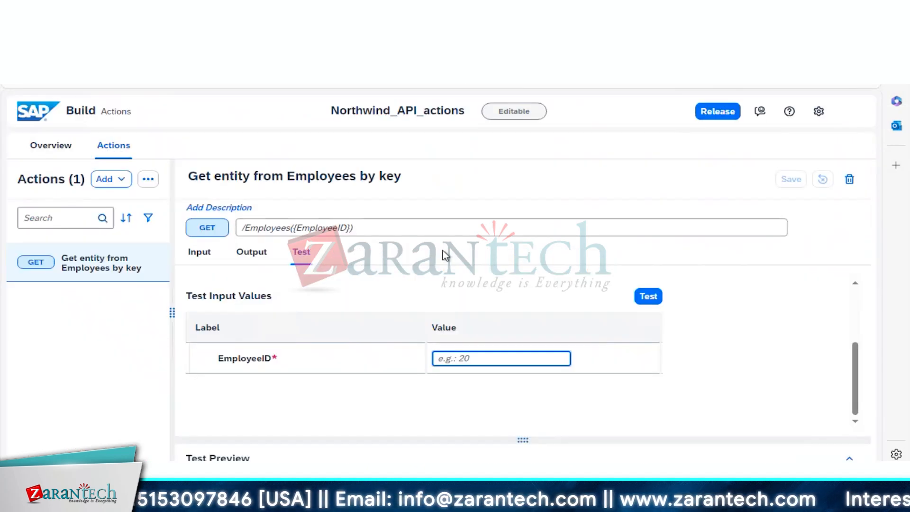
text(1)
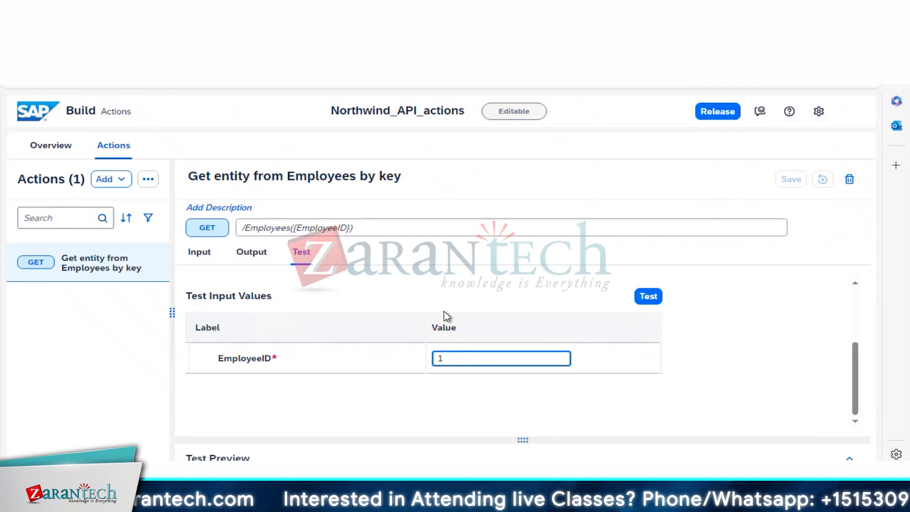
click(646, 301)
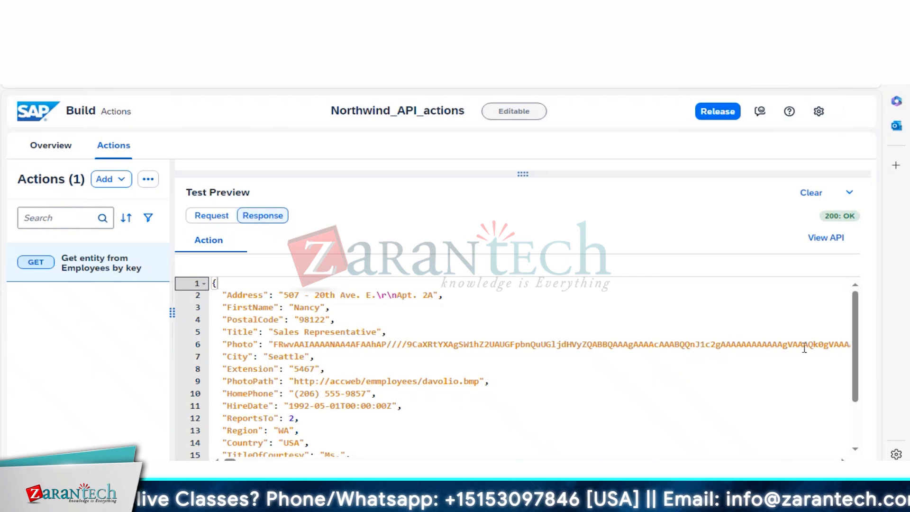
Examine the returned employee fields in the test response from the address through to the birth date.
drag(856, 336, 865, 402)
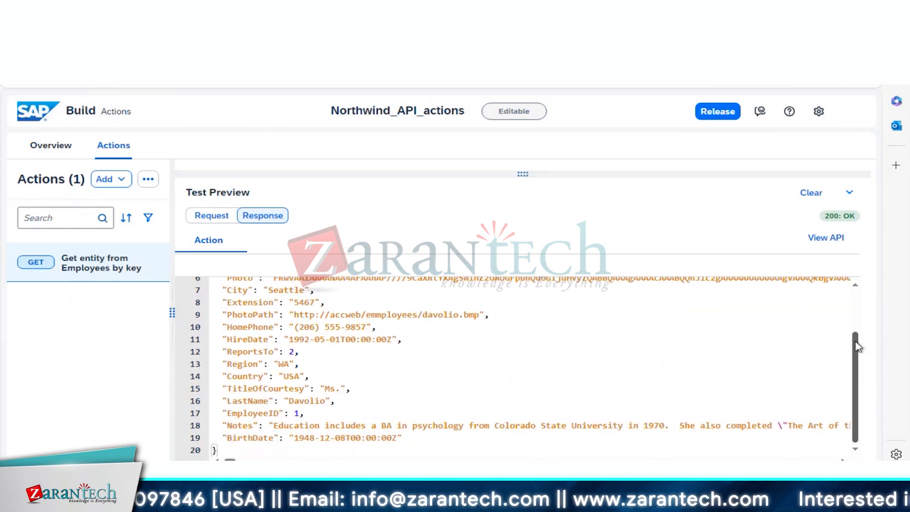
drag(855, 343, 853, 303)
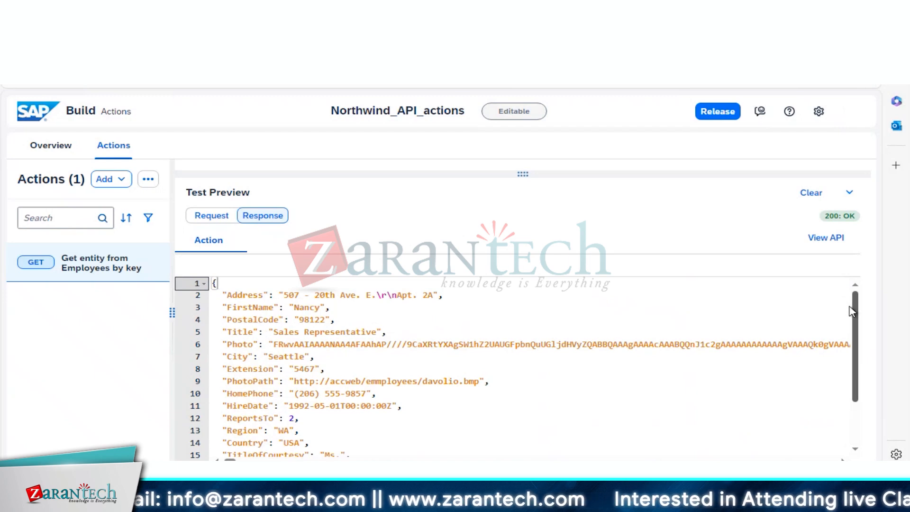
drag(856, 346, 857, 374)
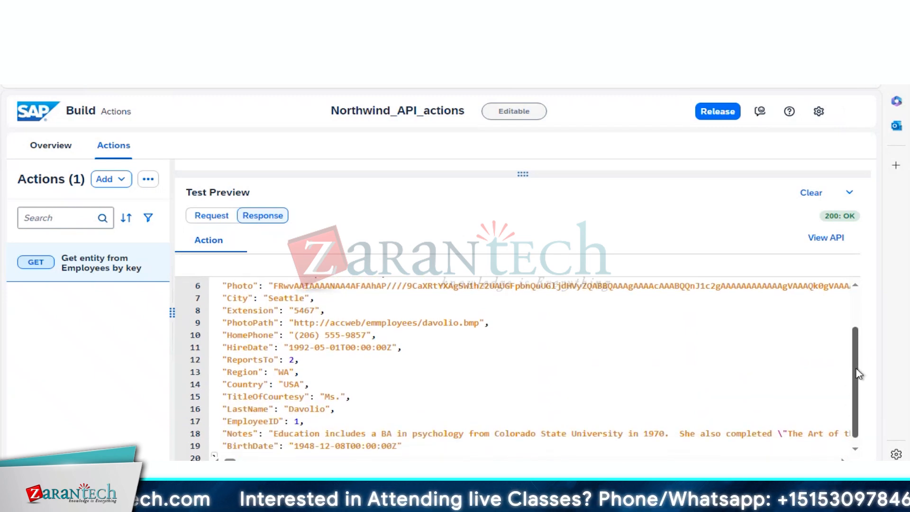
drag(859, 374, 862, 401)
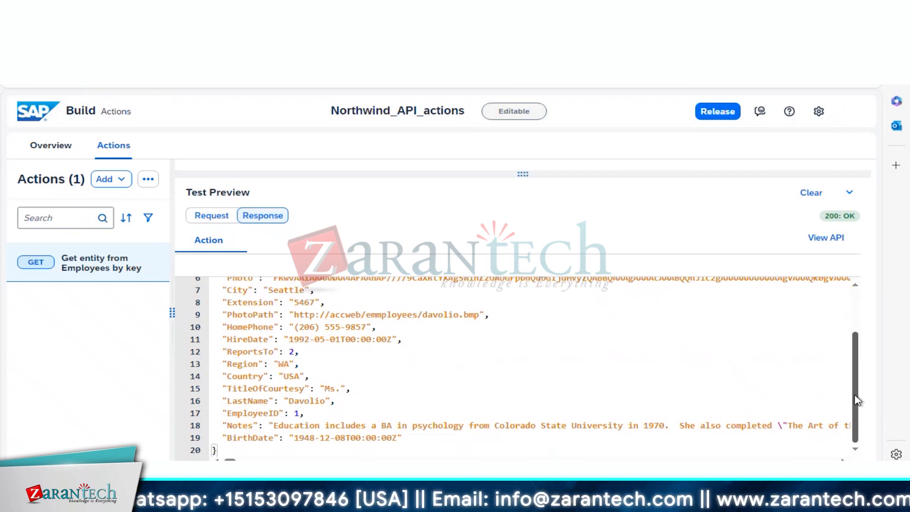
drag(855, 394, 848, 329)
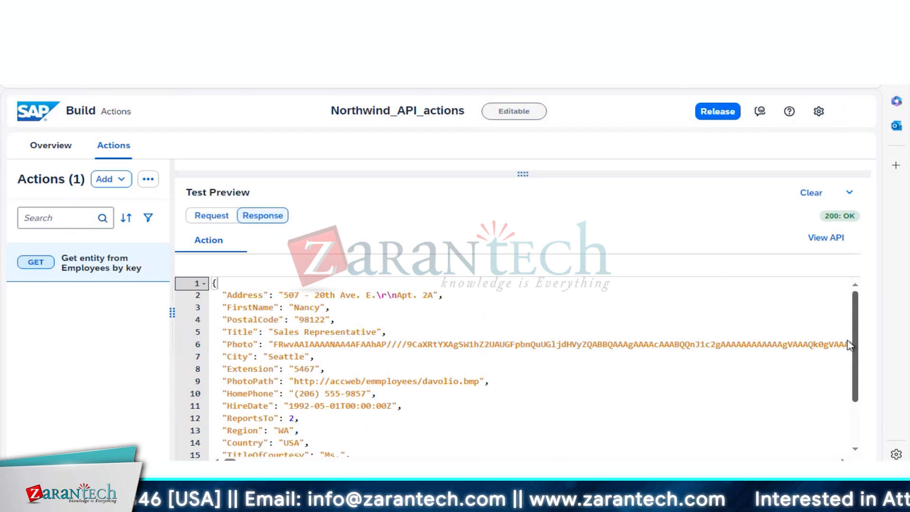
drag(853, 374, 858, 410)
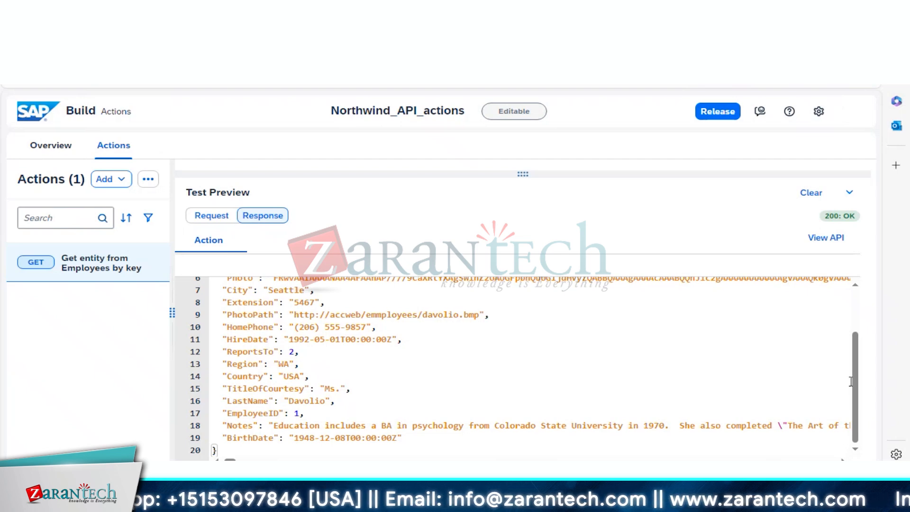
drag(858, 387, 846, 305)
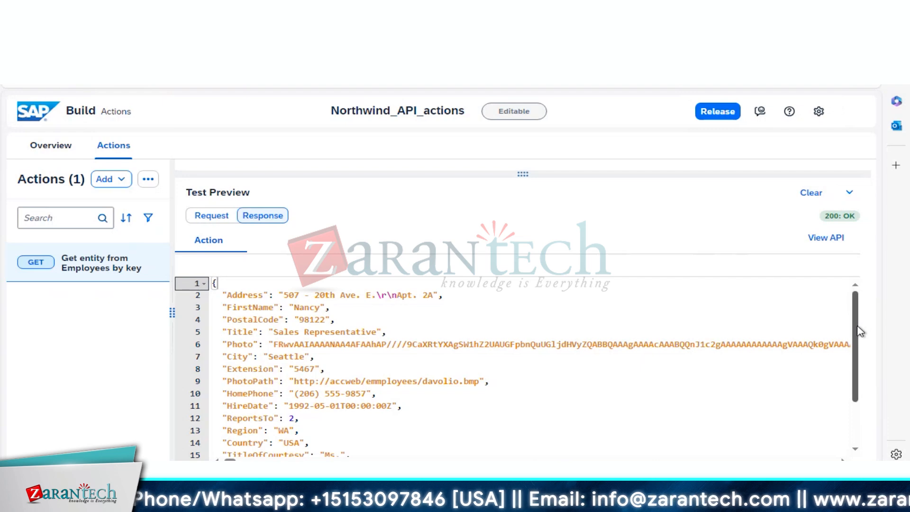
drag(860, 332, 859, 399)
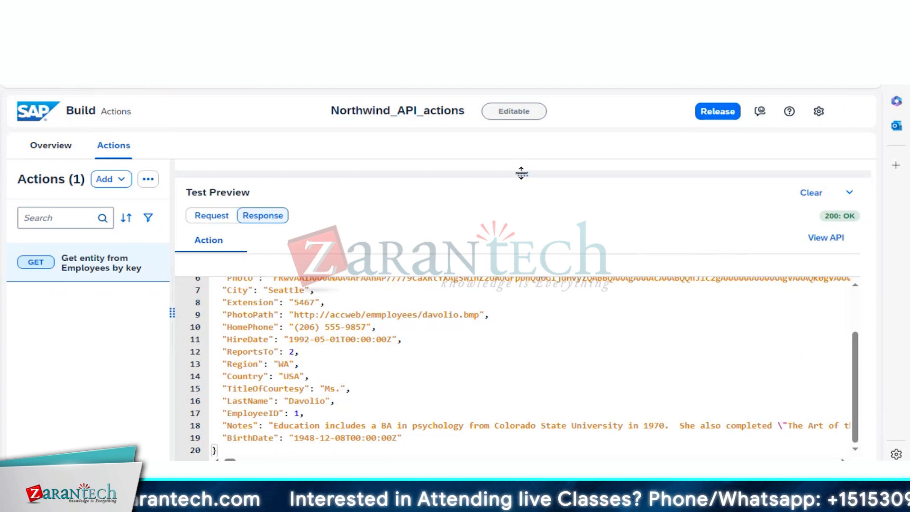
Shrink the test preview to reveal the input values, and rerun the action test with EmployeeID 2.
drag(521, 174, 522, 393)
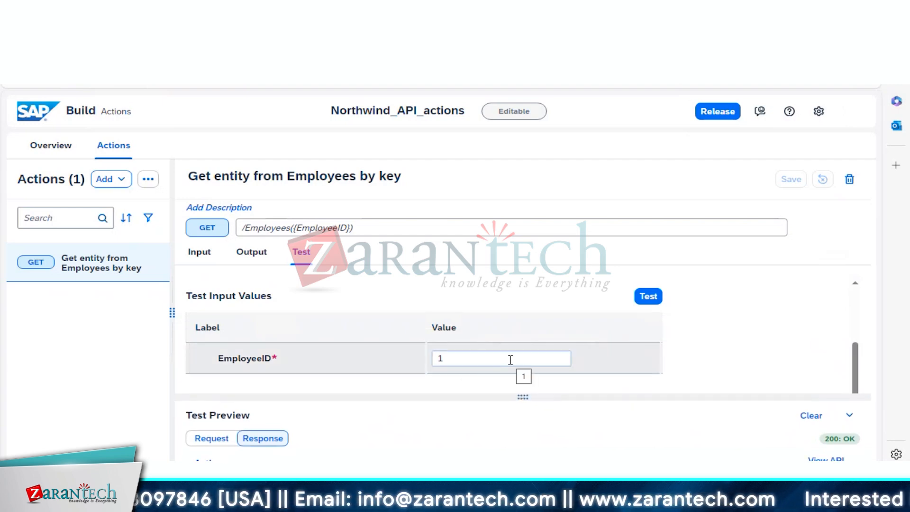
click(484, 359)
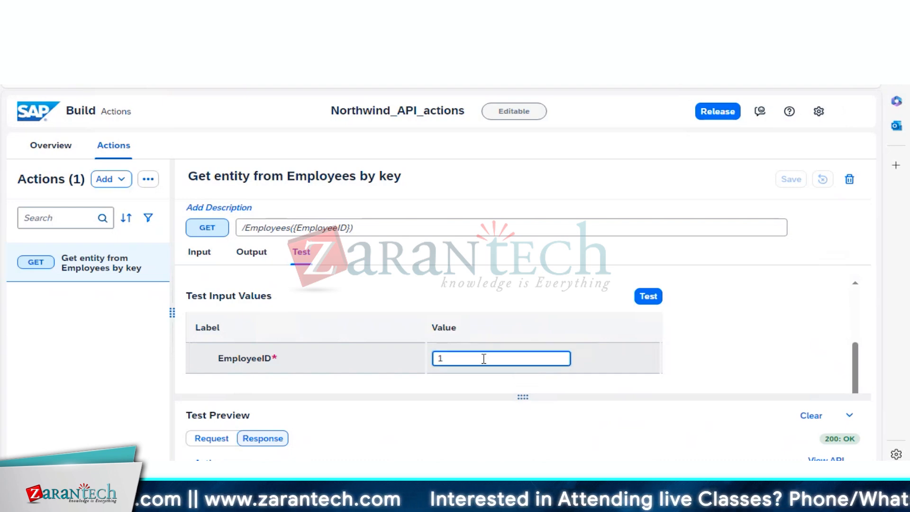
key(BackSpace)
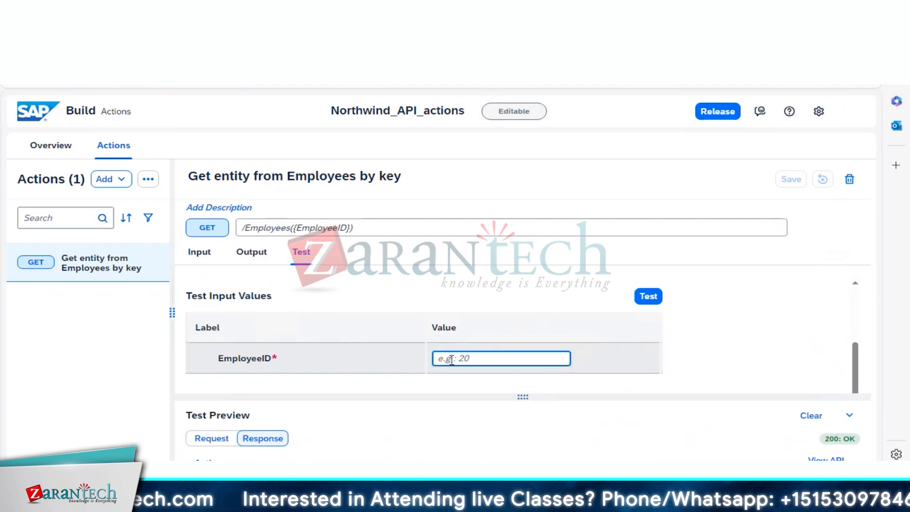
text(2)
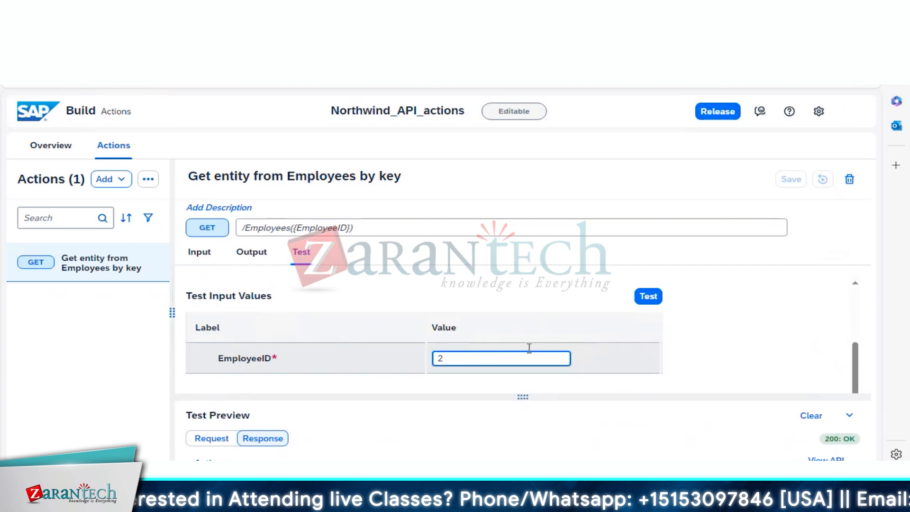
click(647, 297)
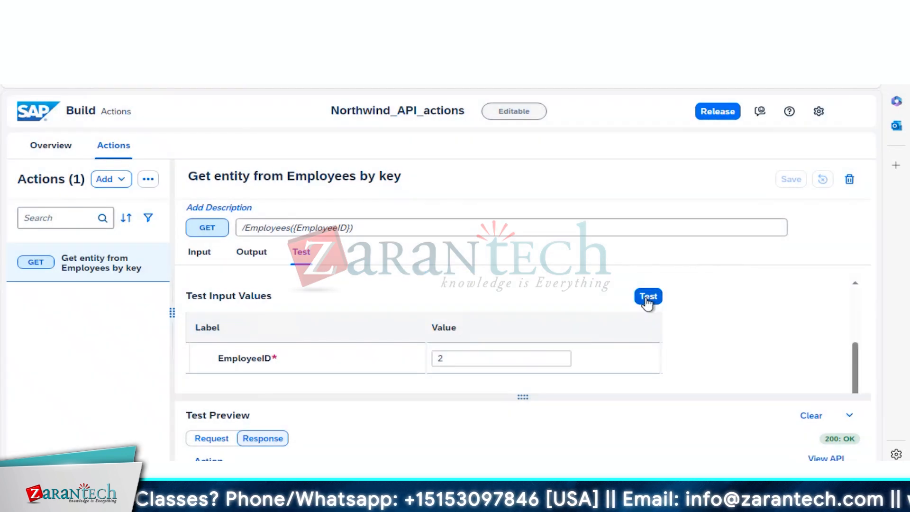
Enlarge the test preview to examine the employee fields returned for EmployeeID 2.
drag(520, 397, 502, 154)
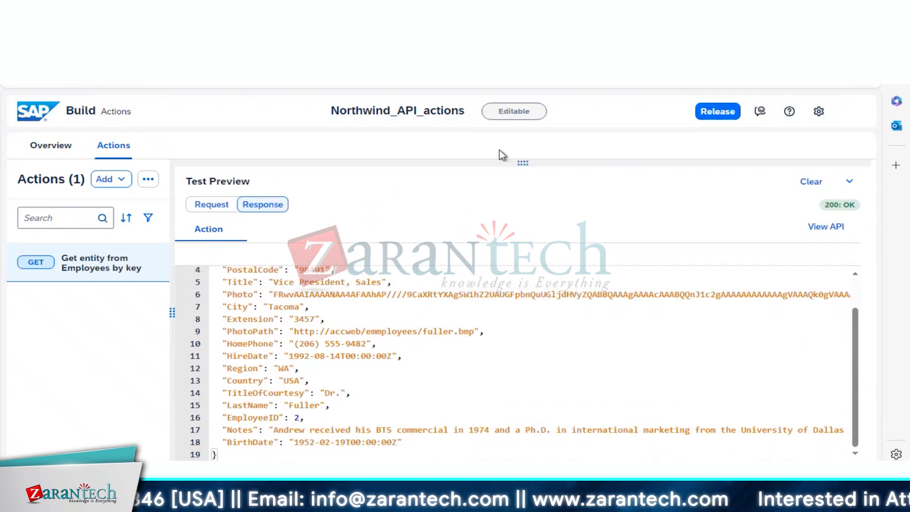
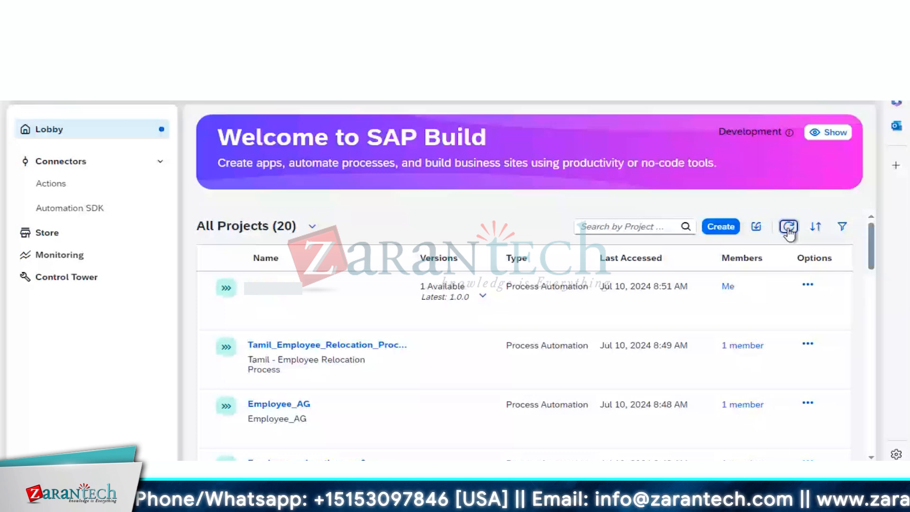
Try to delete the first project listed in the SAP Build lobby, and dismiss the resulting dialog.
click(808, 285)
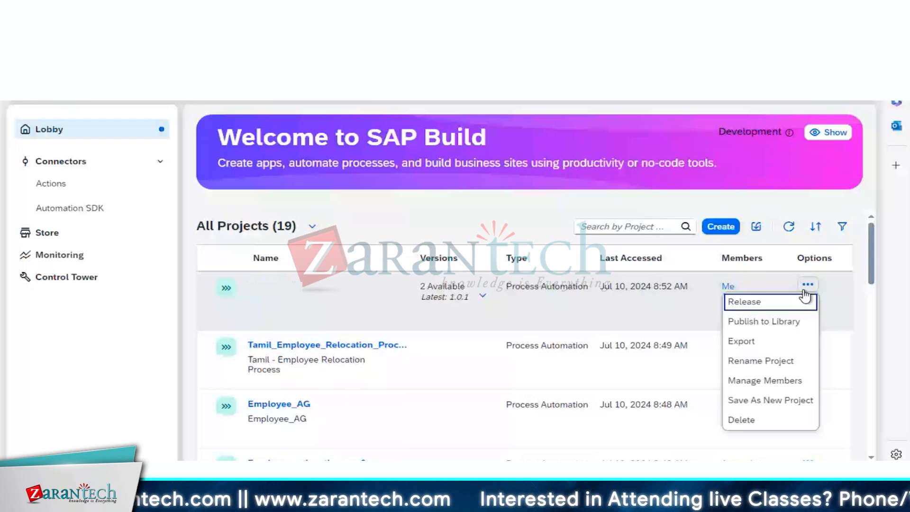
click(741, 420)
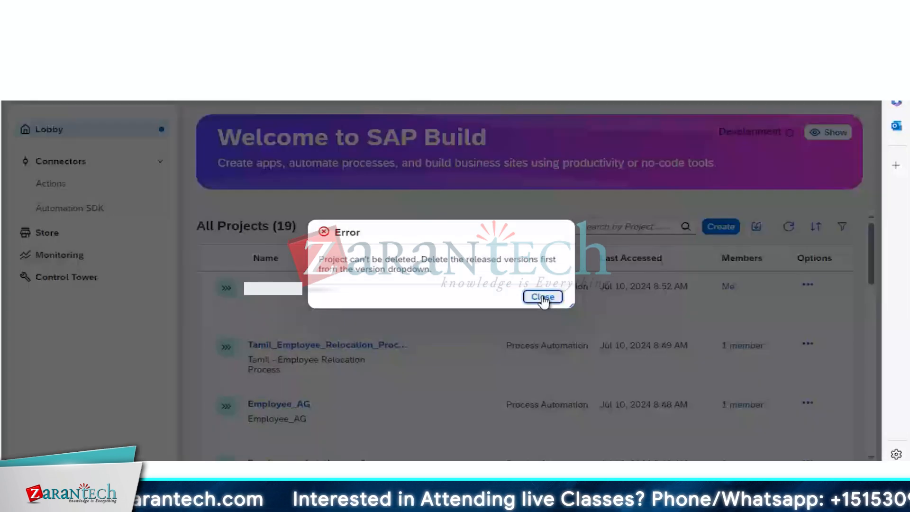
click(542, 297)
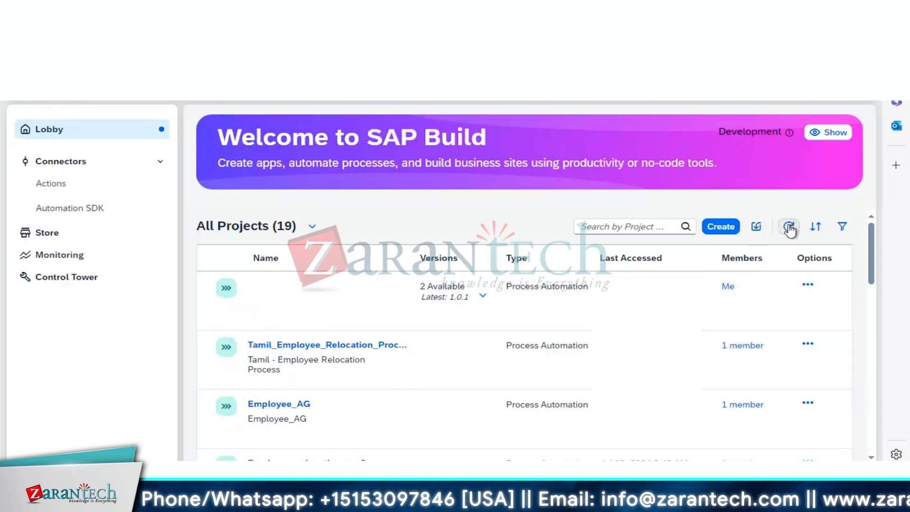
Refresh the project list, look through the artifacts of the Sales oreder management_1 project, and return to the lobby.
click(784, 231)
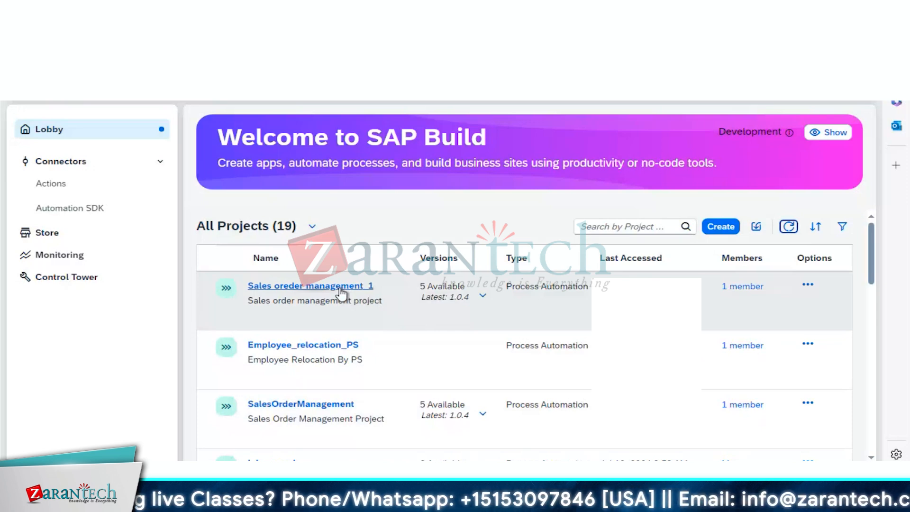
click(340, 289)
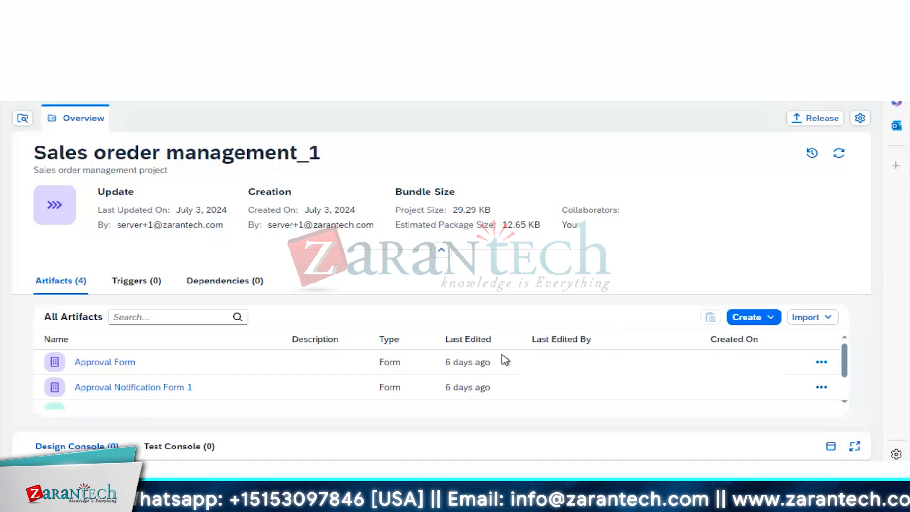
scroll(500, 380, down, 2)
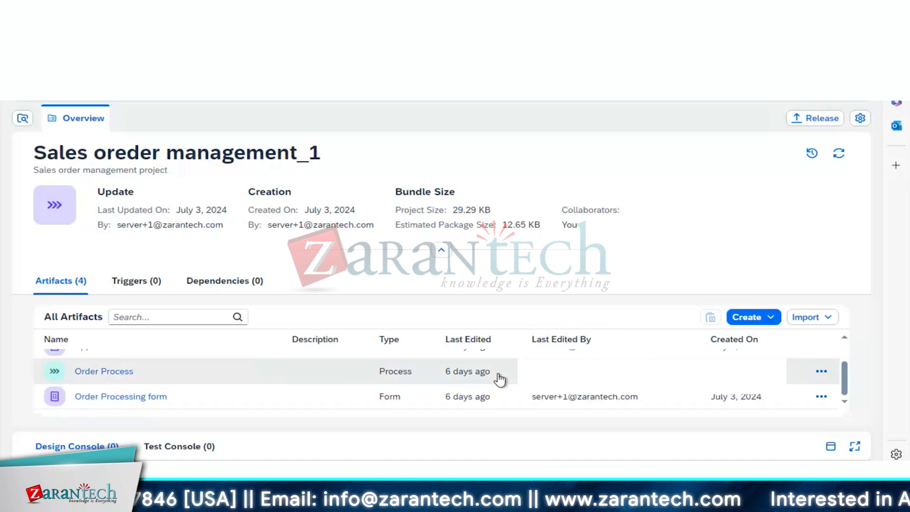
scroll(500, 379, up, 2)
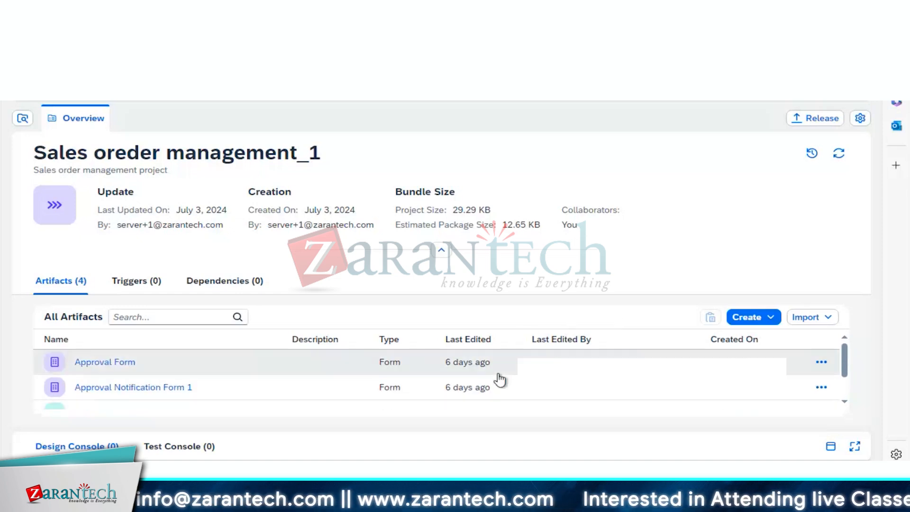
key(ctrl+shift+Tab)
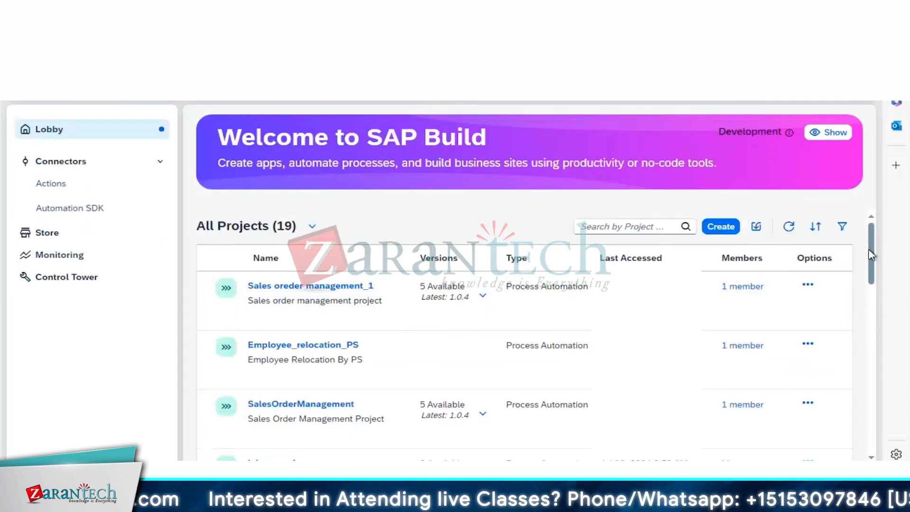
Export version 1.0.4 of the Sales oreder management_1 project and check the exported file in the Downloads folder.
drag(868, 249, 876, 281)
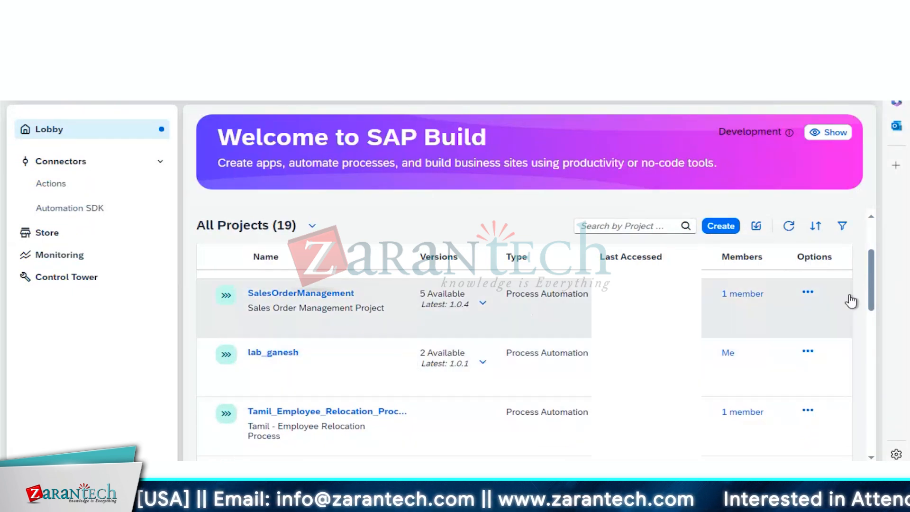
drag(875, 299, 867, 278)
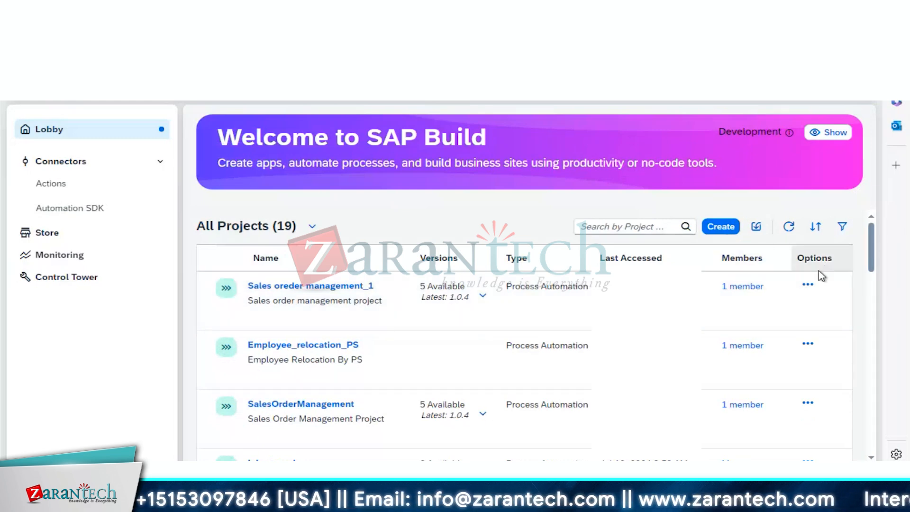
click(809, 285)
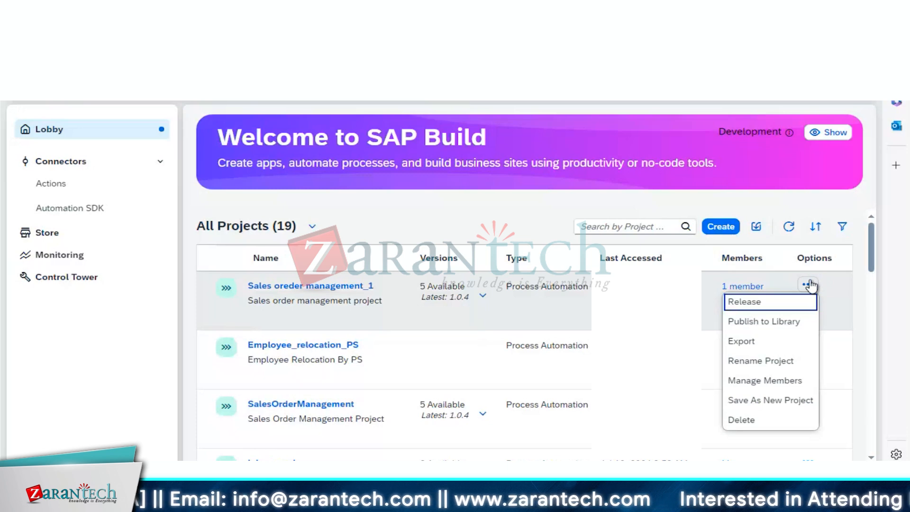
click(743, 344)
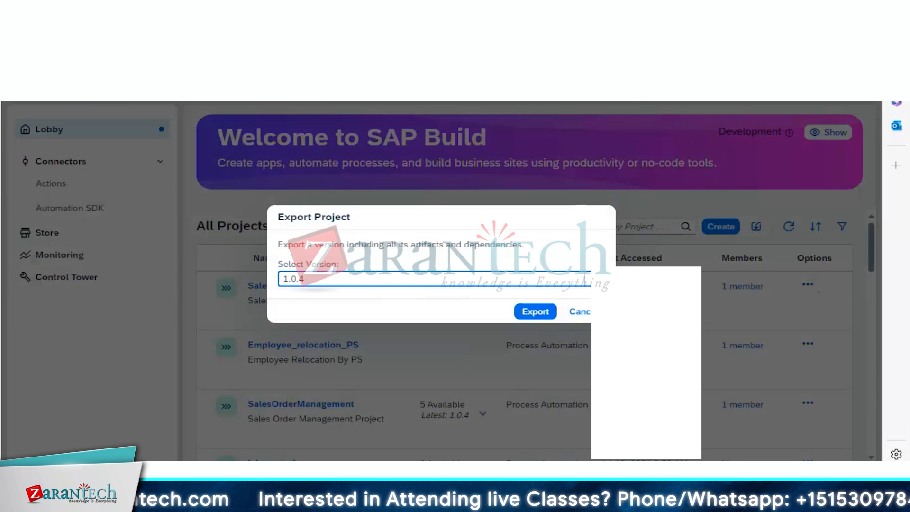
click(536, 313)
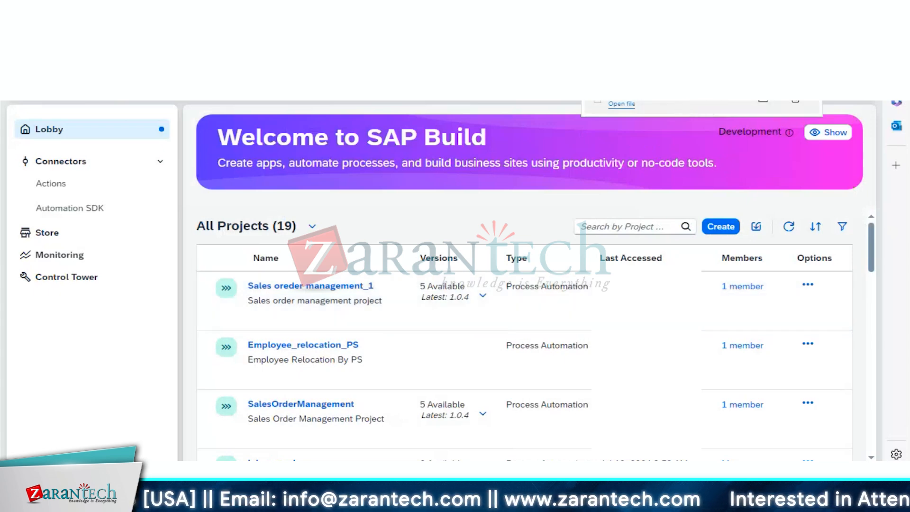
click(764, 101)
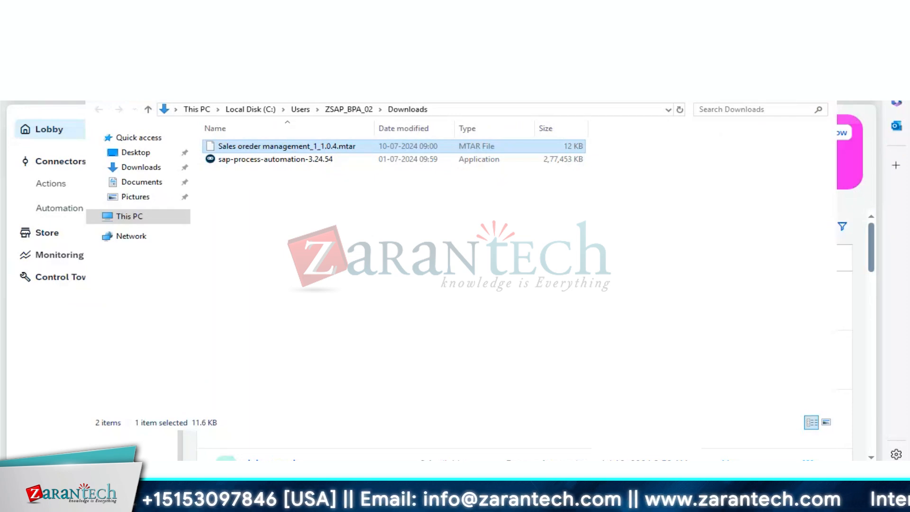
click(759, 78)
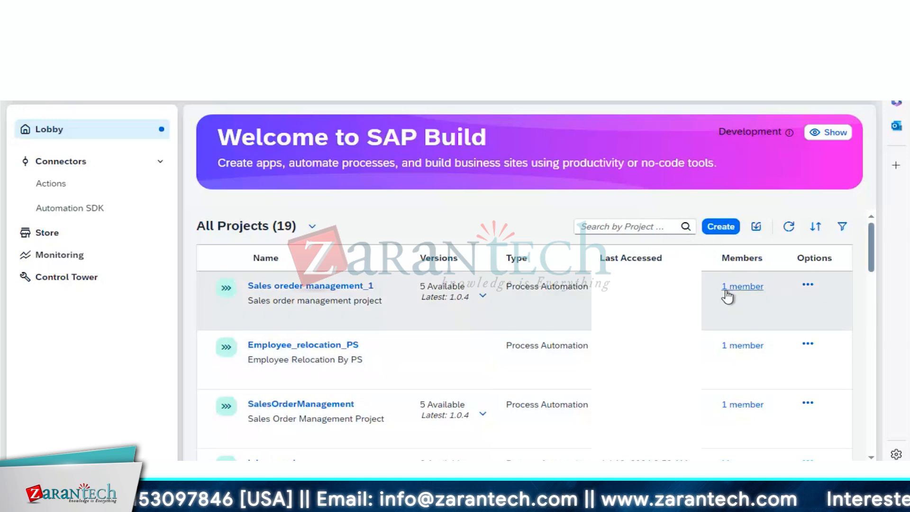
Check the version statuses of Sales oreder management_1 and try to delete the project.
click(483, 298)
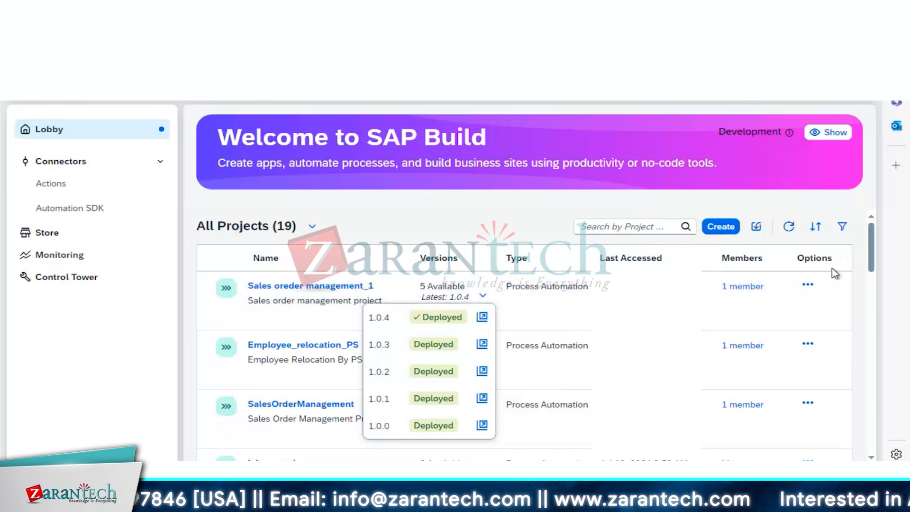
click(808, 286)
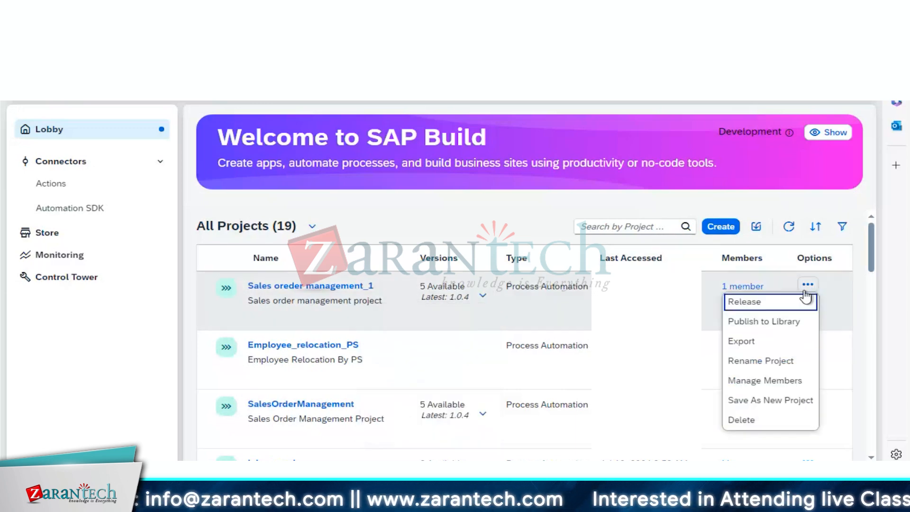
click(734, 420)
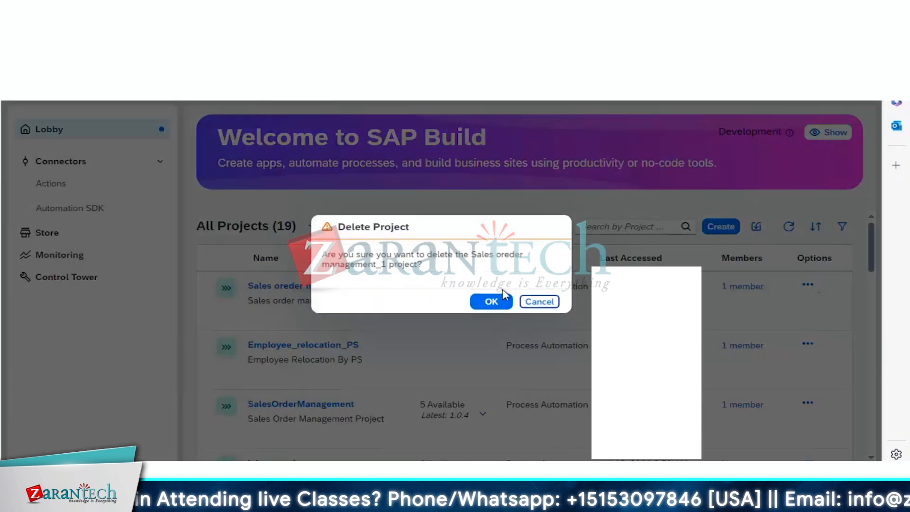
click(495, 303)
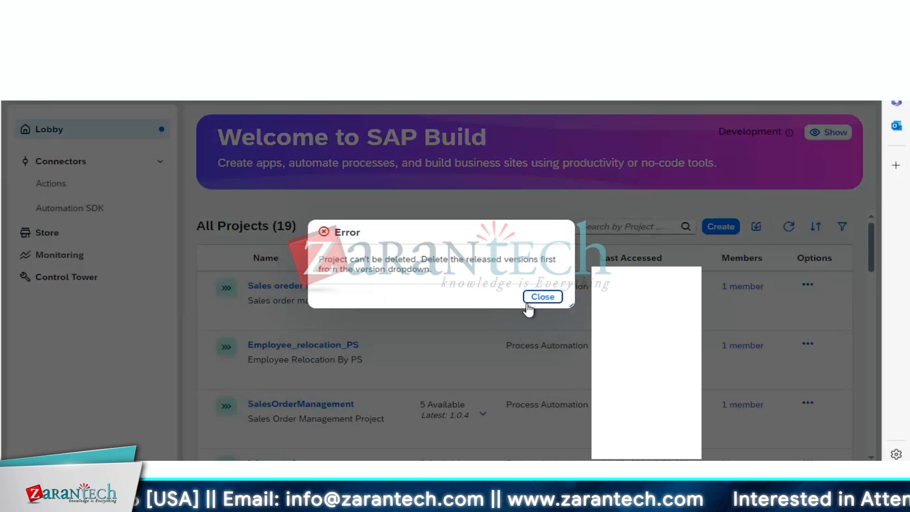
click(544, 297)
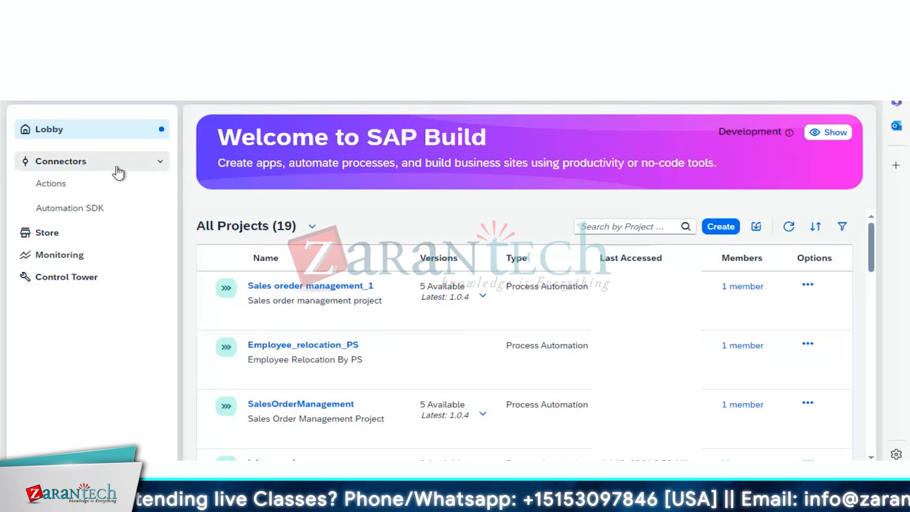
Undeploy the Sales oreder management_1 project from the Public environment in the Control Tower.
click(79, 279)
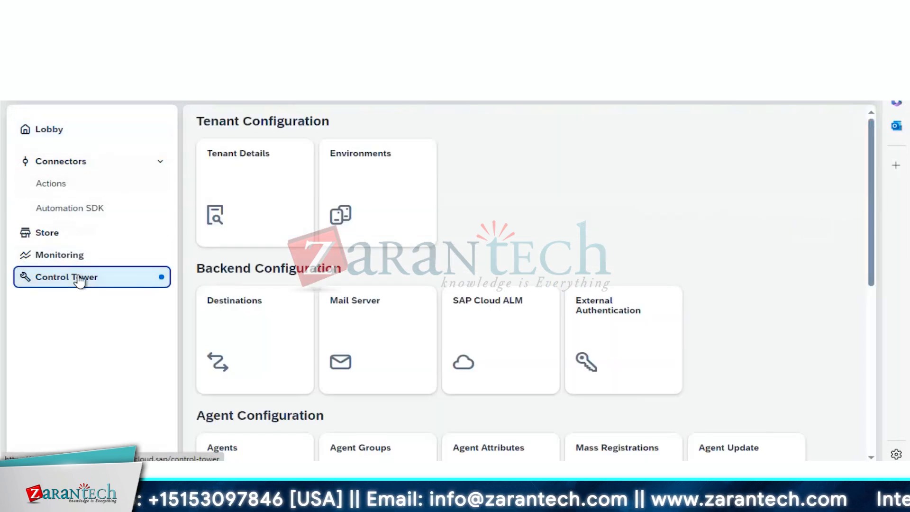
click(340, 192)
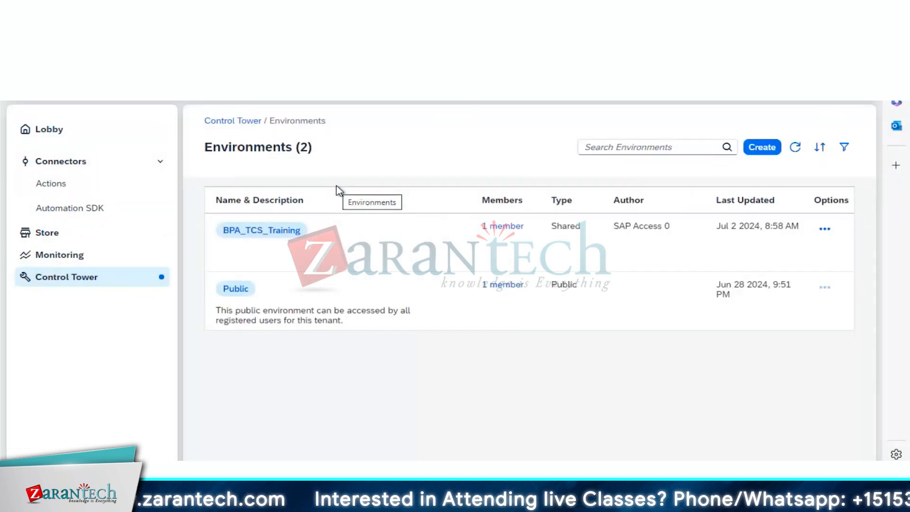
click(244, 297)
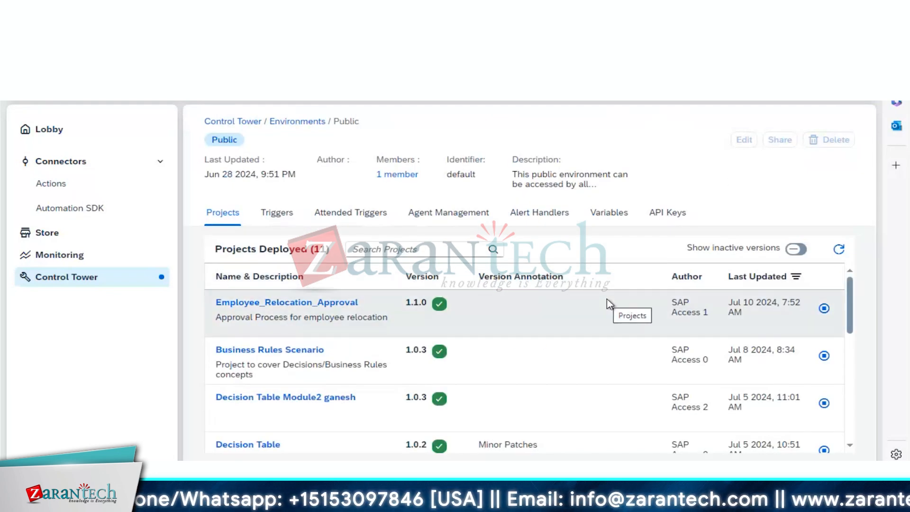
scroll(609, 303, down, 10)
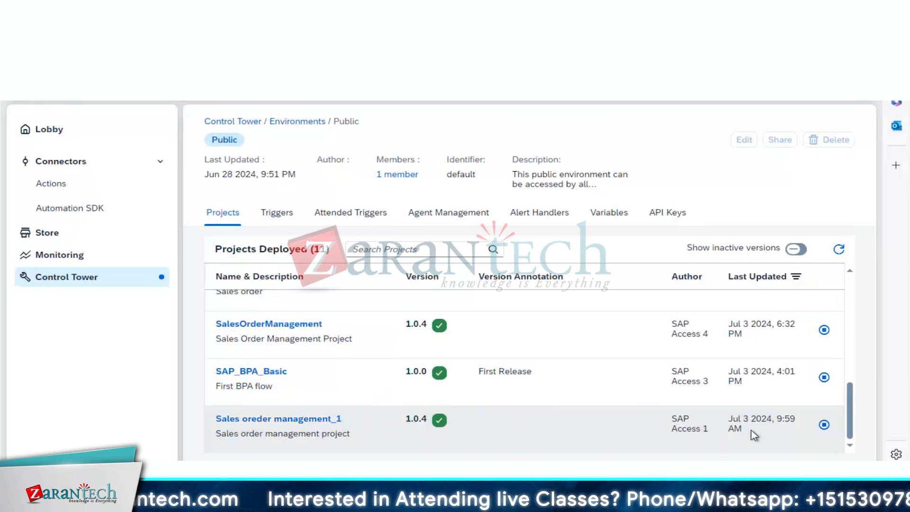
click(825, 424)
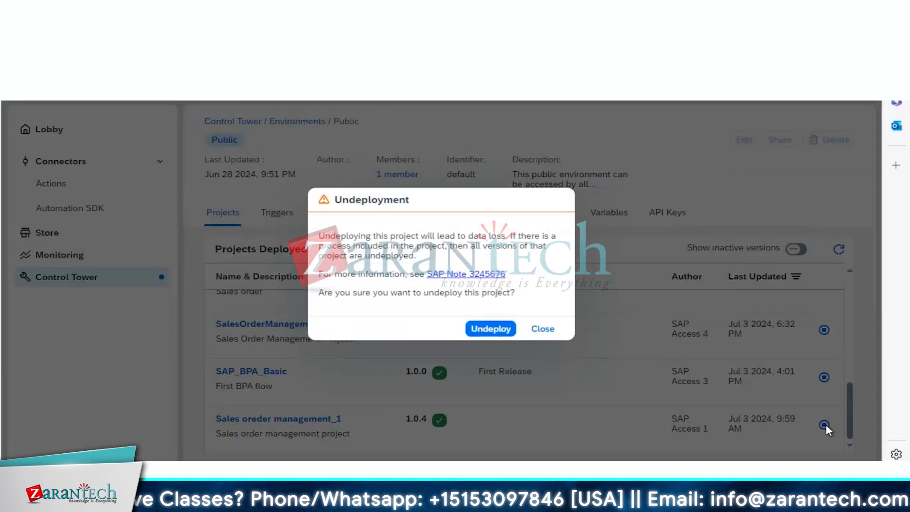
click(484, 330)
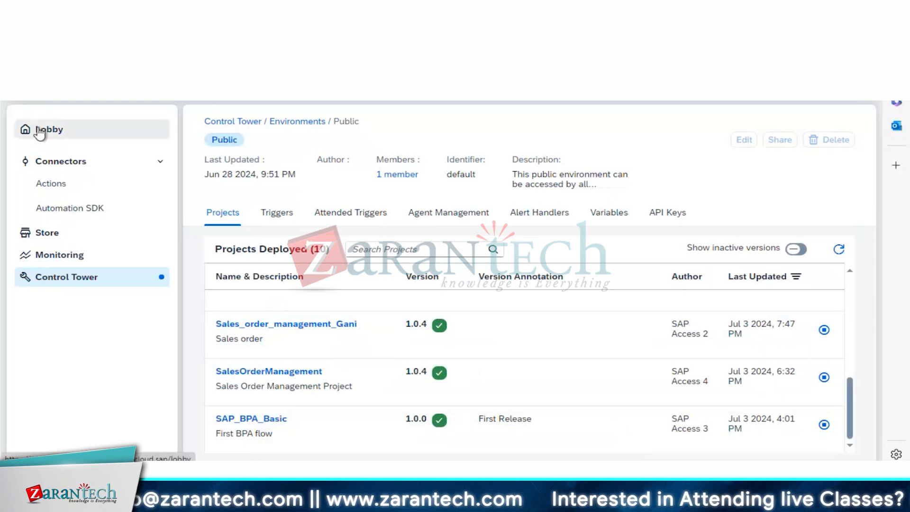
Return to the lobby and delete released version 1.0.4 of the Sales oreder management_1 project.
click(40, 131)
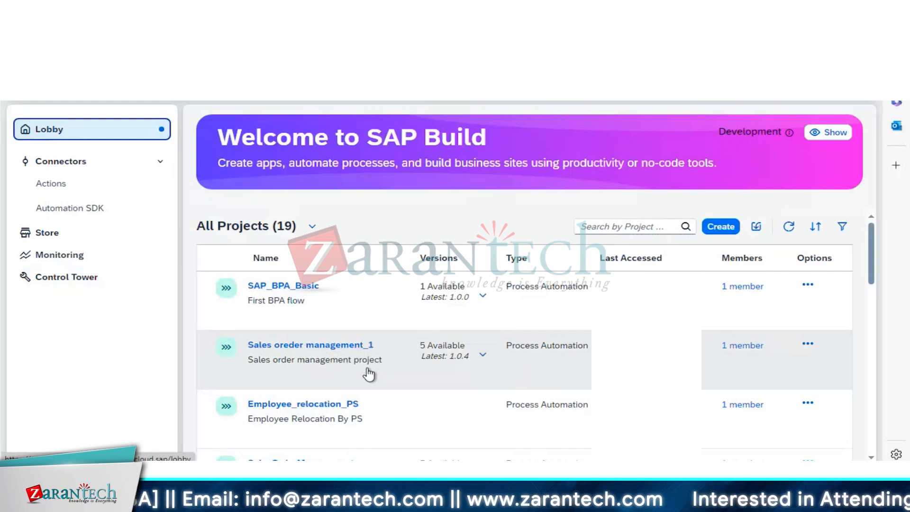
click(737, 365)
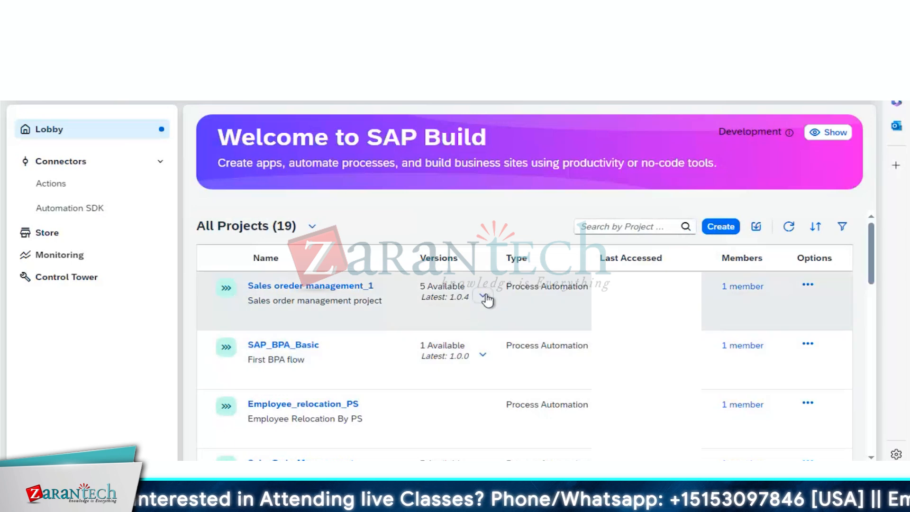
click(483, 297)
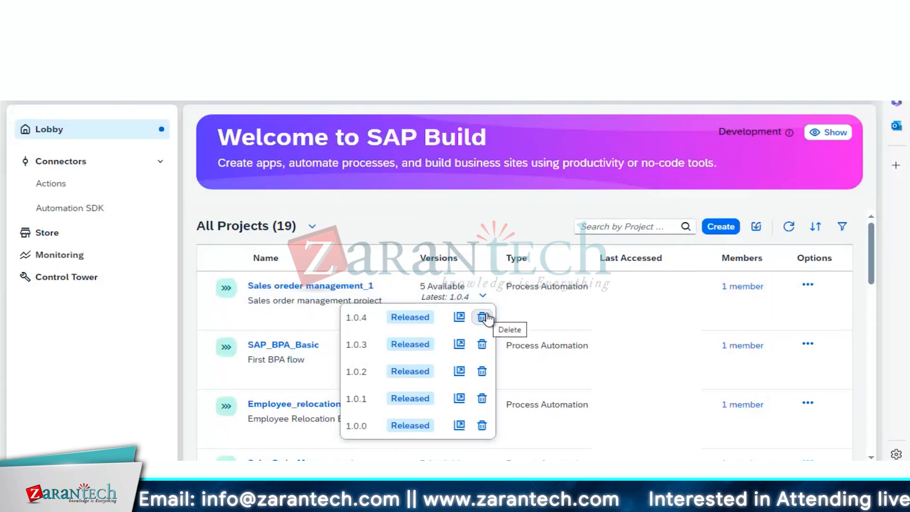
click(482, 317)
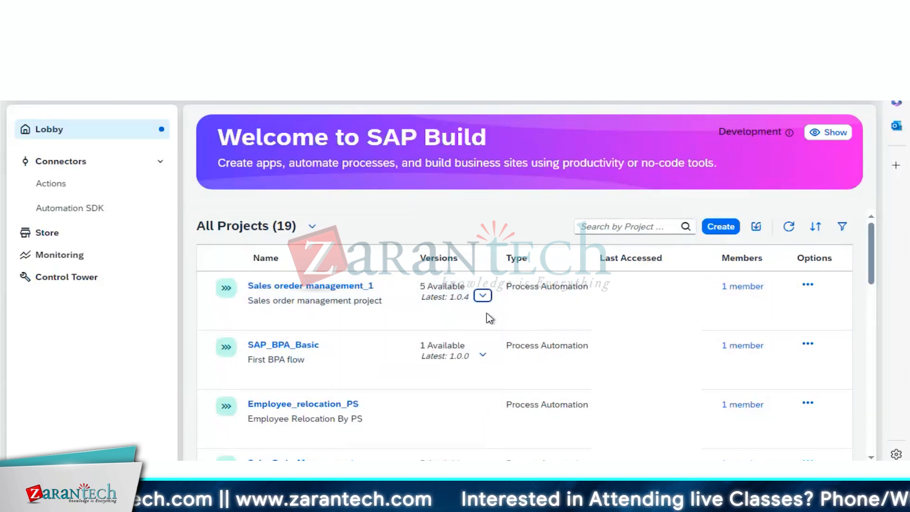
click(468, 298)
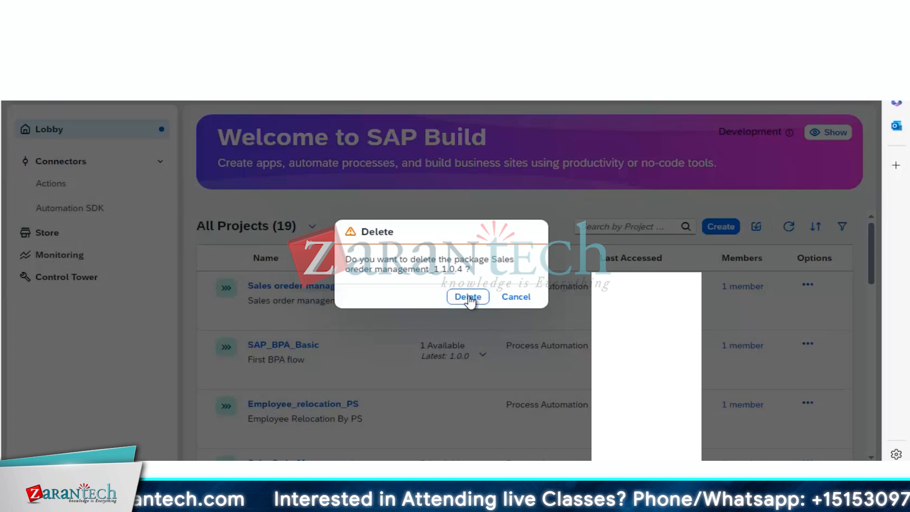
click(483, 297)
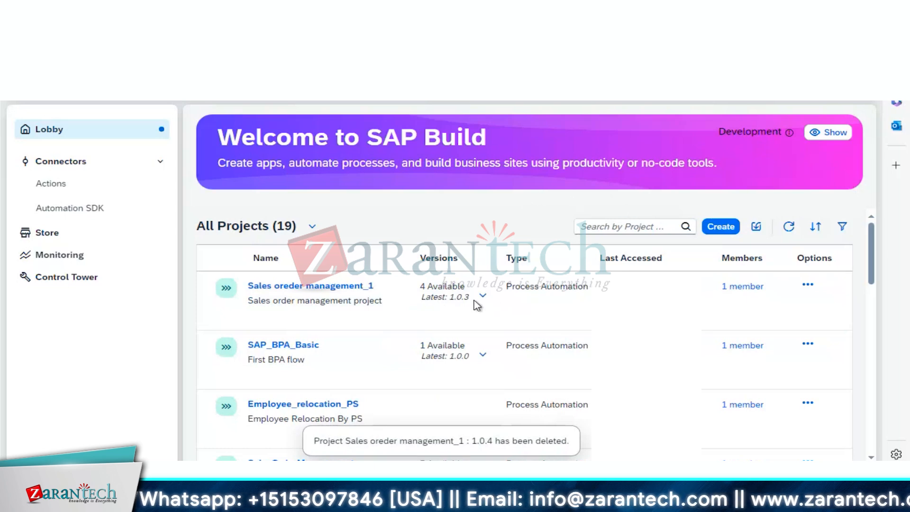
Delete released versions 1.0.3 and 1.0.2 of the Sales oreder management_1 project.
click(483, 297)
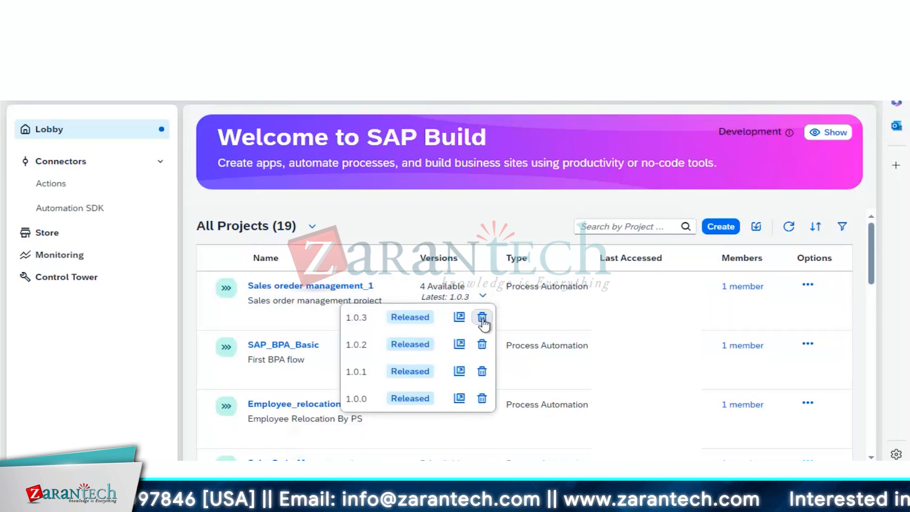
click(482, 316)
click(467, 297)
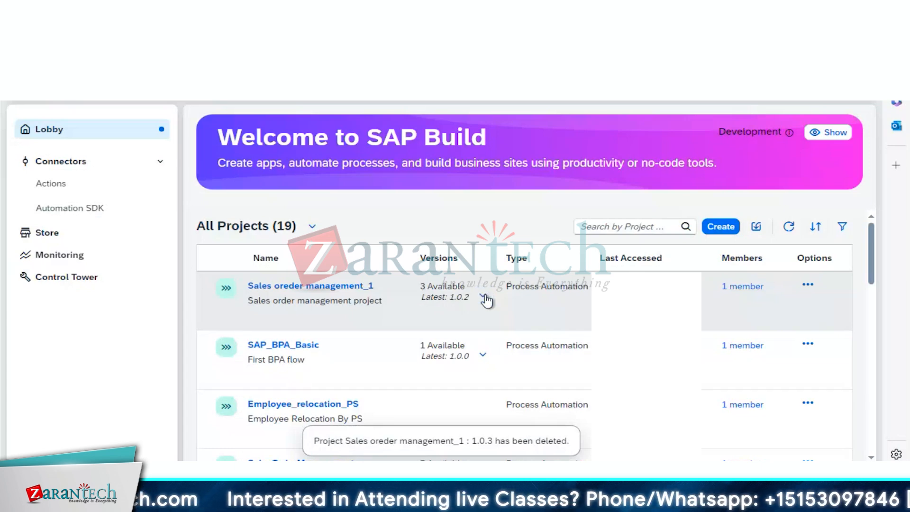
click(484, 296)
click(483, 316)
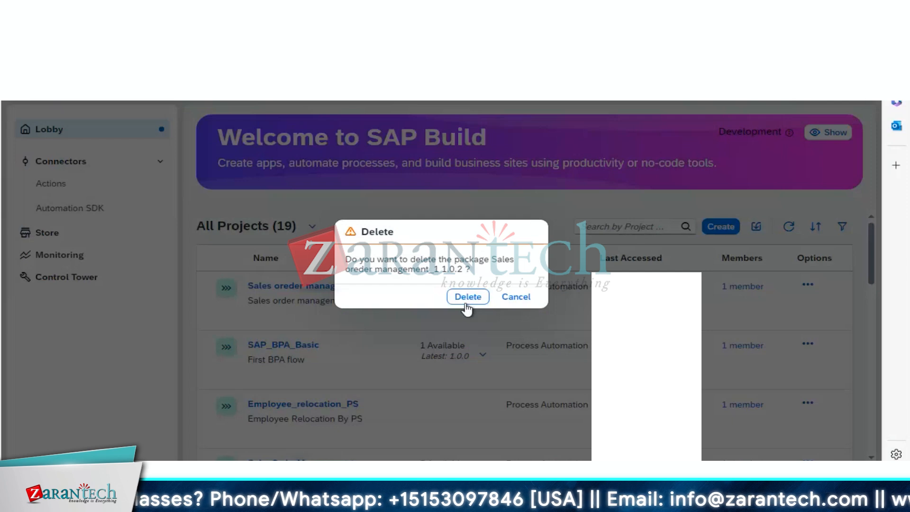
click(467, 302)
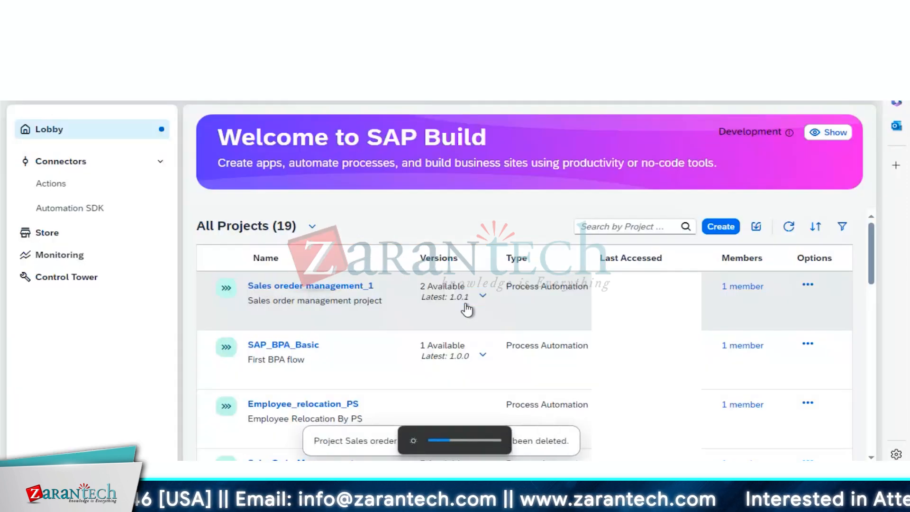
Delete released version 1.0.1 of the Sales oreder management_1 project.
click(483, 296)
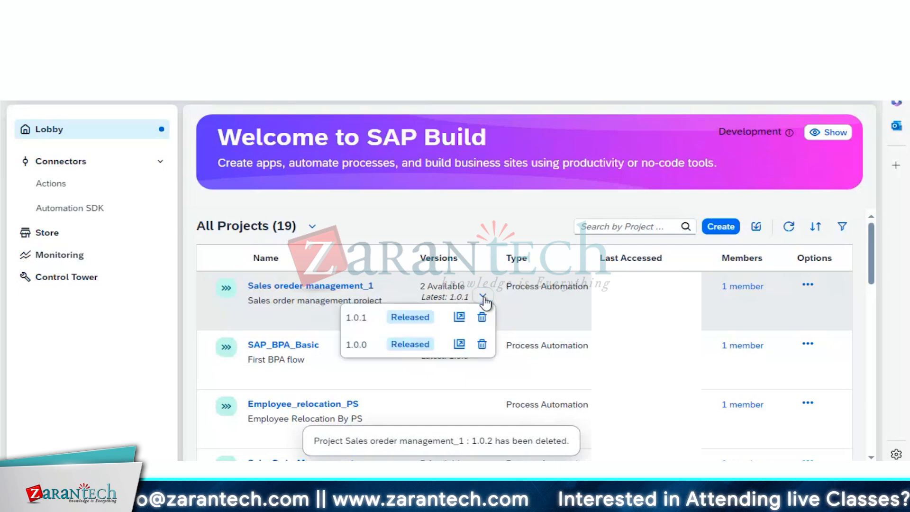
click(482, 318)
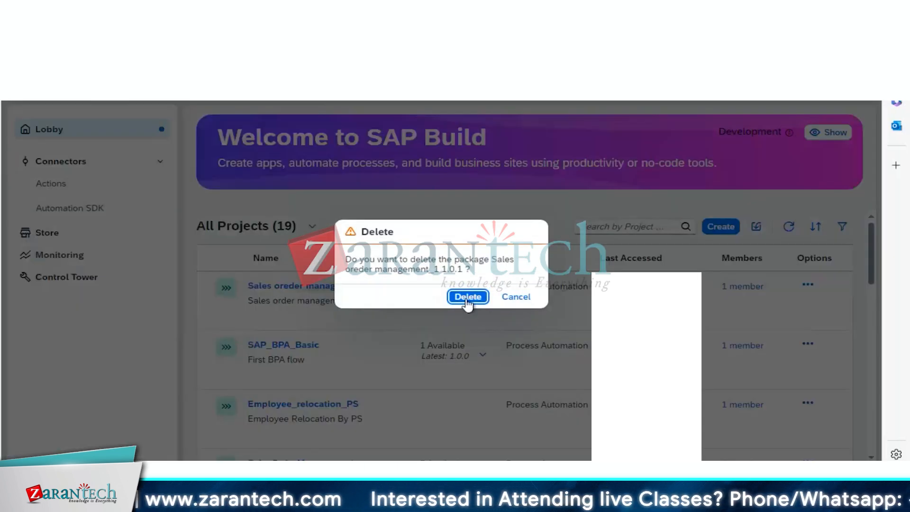
click(467, 298)
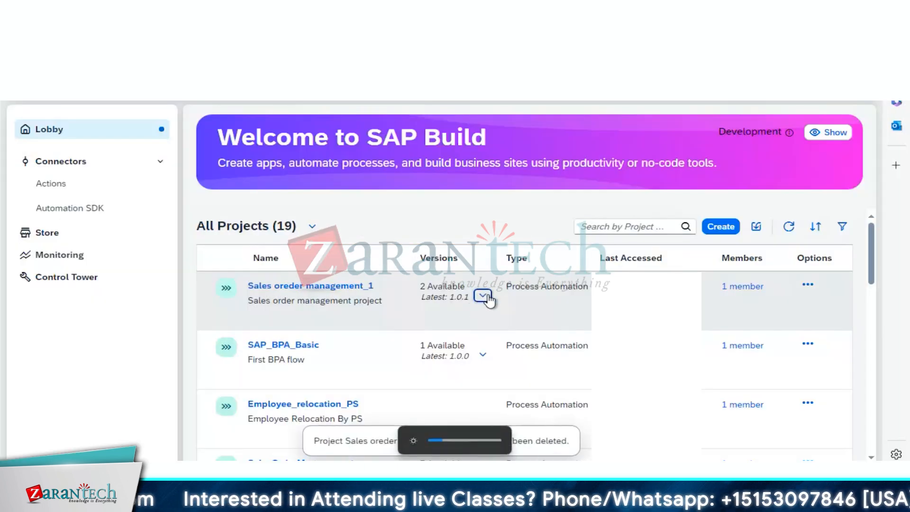
Open the list of remaining released versions for the Sales oreder management_1 project.
click(484, 298)
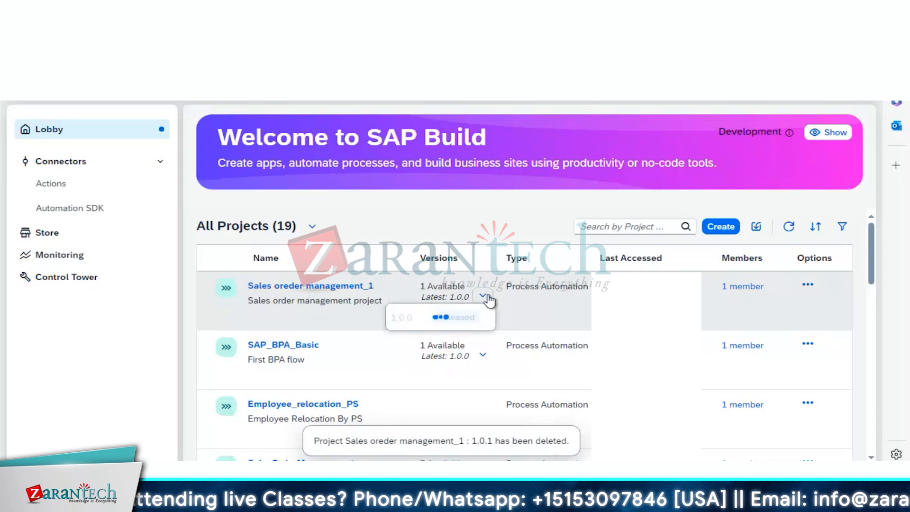
Delete version 1.0.0 of Sales oreder management_1 and the project itself, and refresh the project list.
click(483, 316)
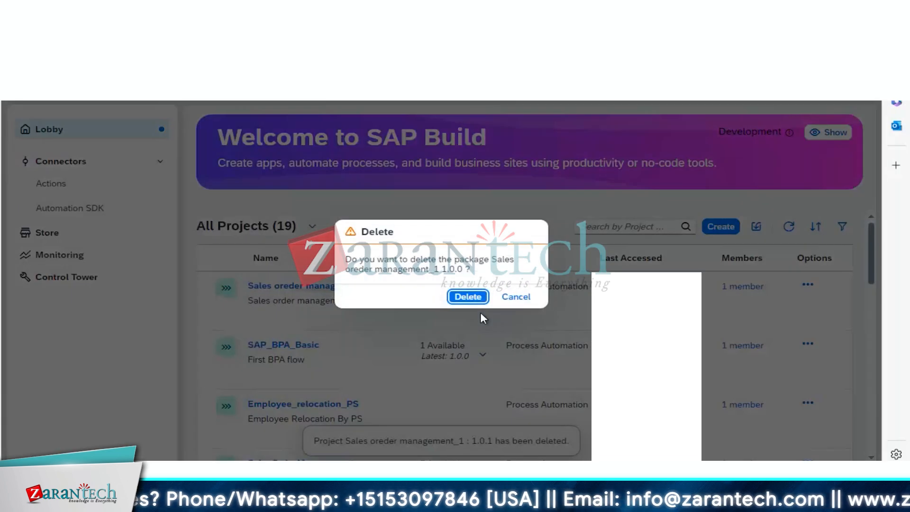
click(468, 298)
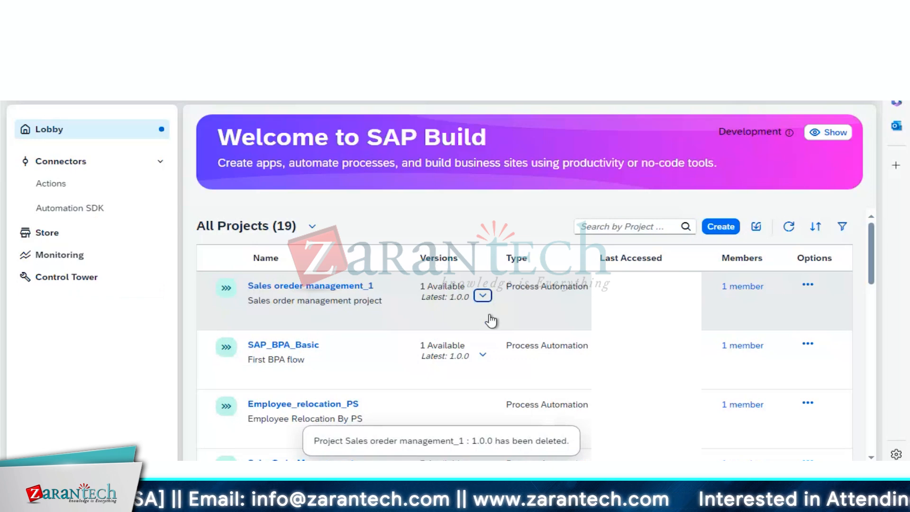
click(807, 285)
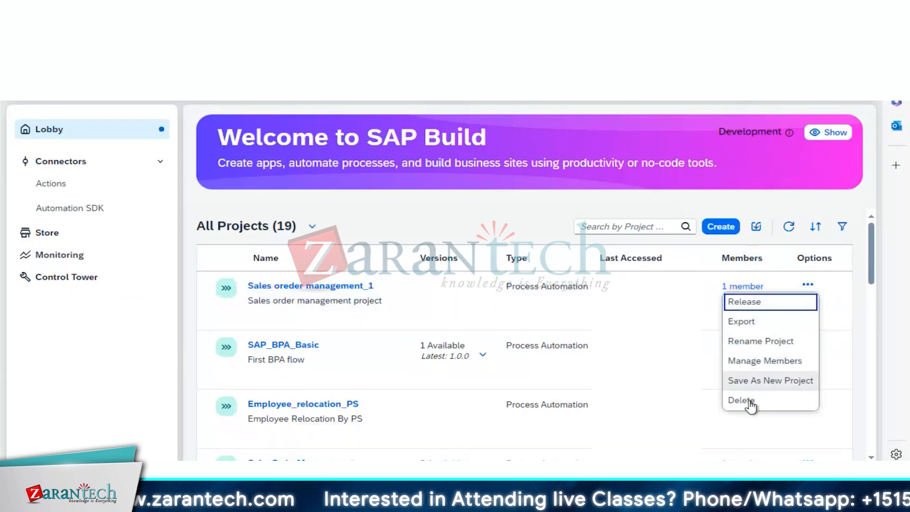
click(742, 401)
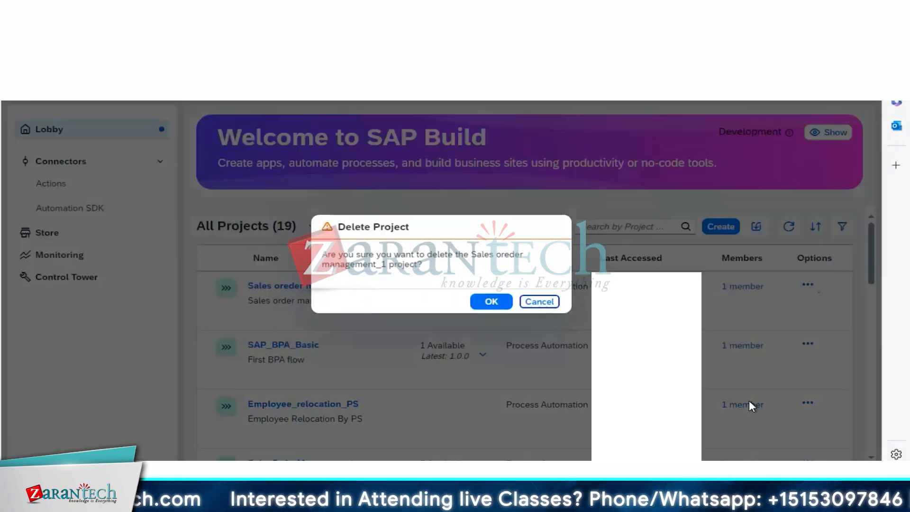
click(491, 306)
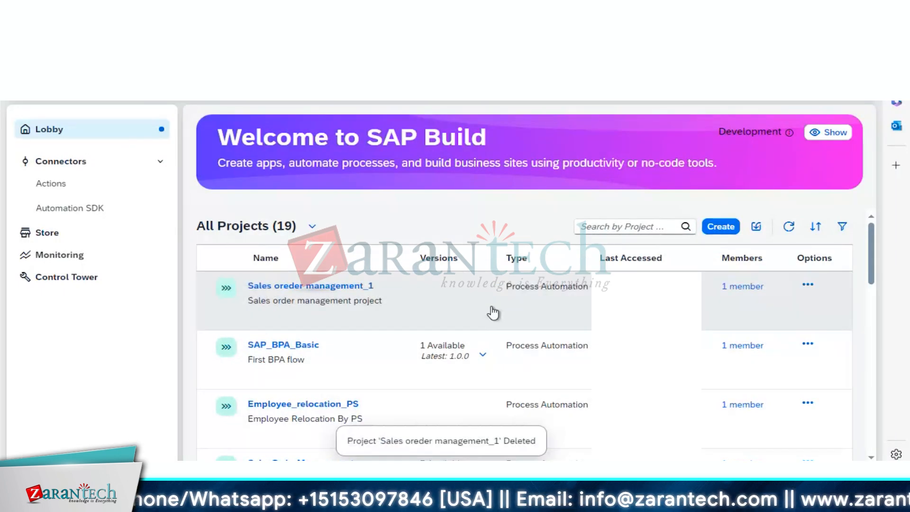
click(789, 228)
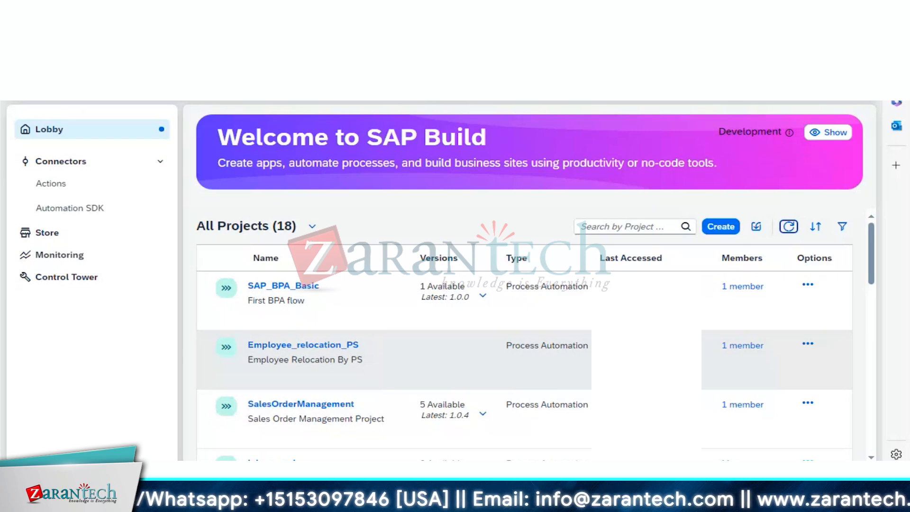
key(F5)
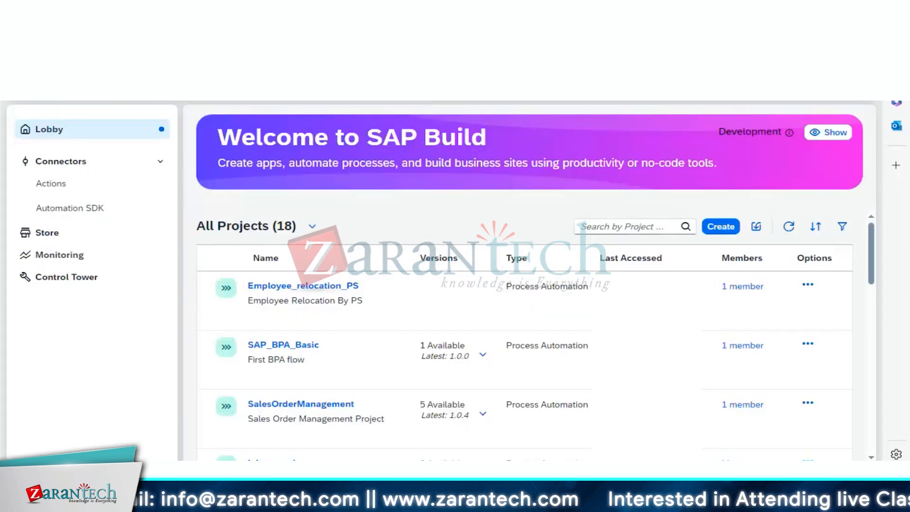
Delete released version 1.0.1 of the lab project whose member is Me.
scroll(876, 276, down, 1)
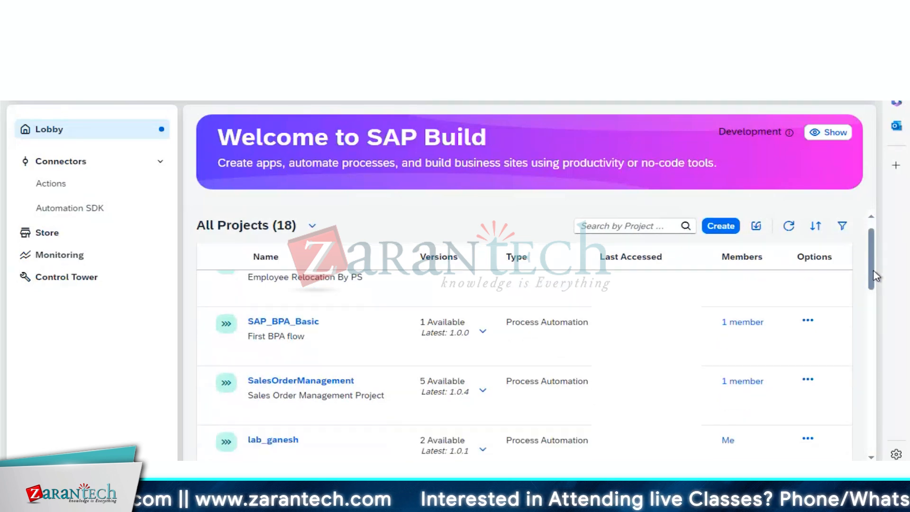
scroll(876, 279, down, 2)
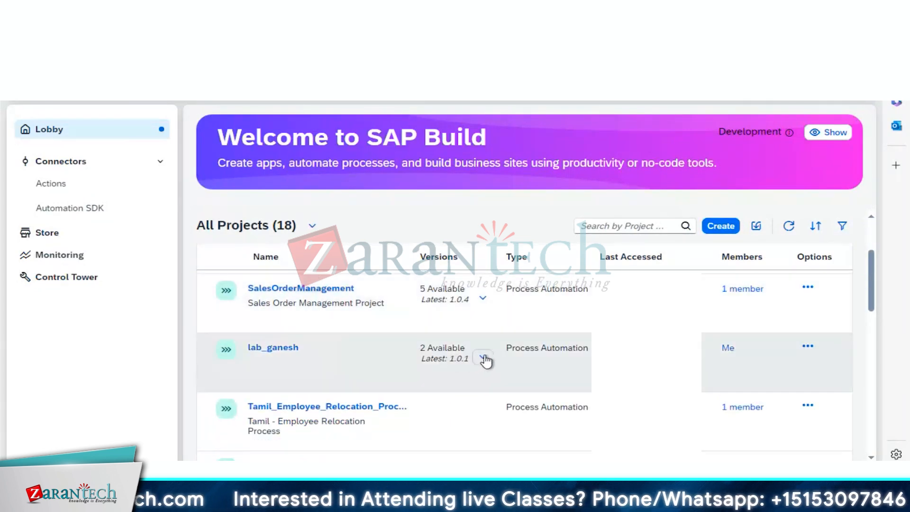
click(483, 358)
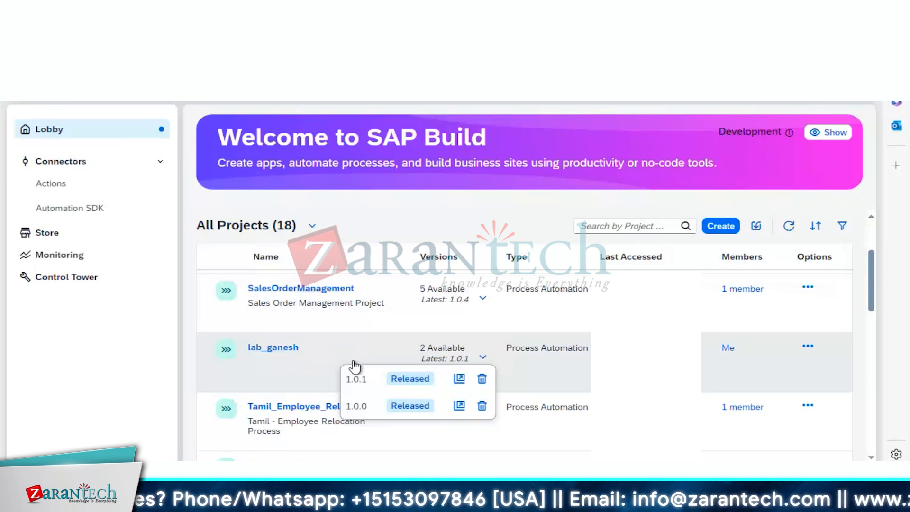
click(481, 378)
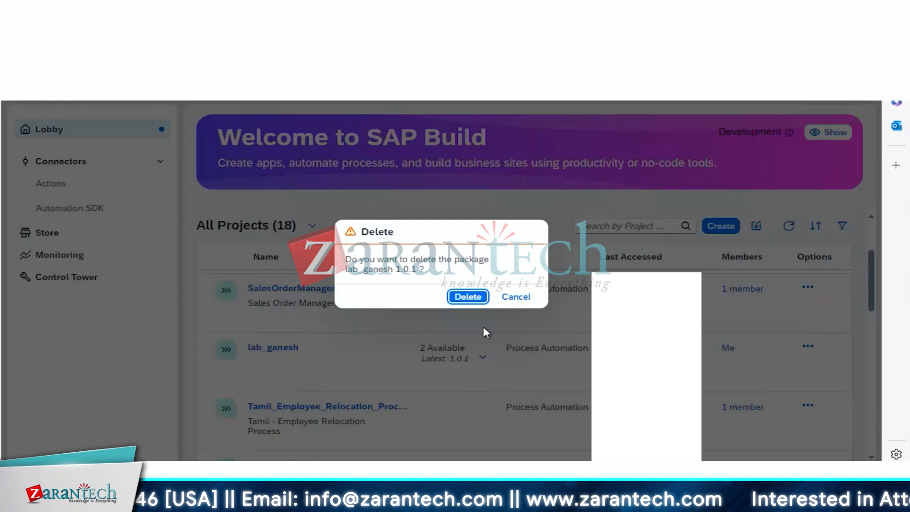
click(468, 300)
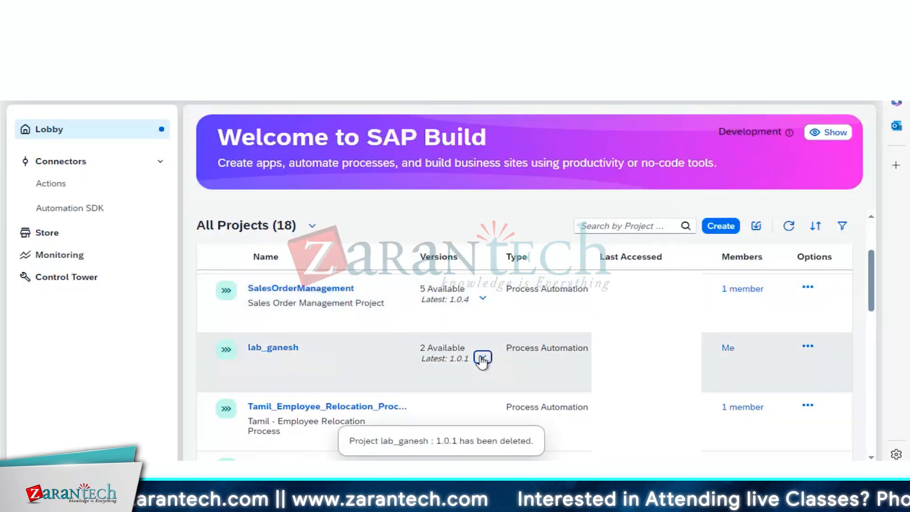
Delete the remaining released version 1.0.0 of the lab project whose member is Me.
click(482, 359)
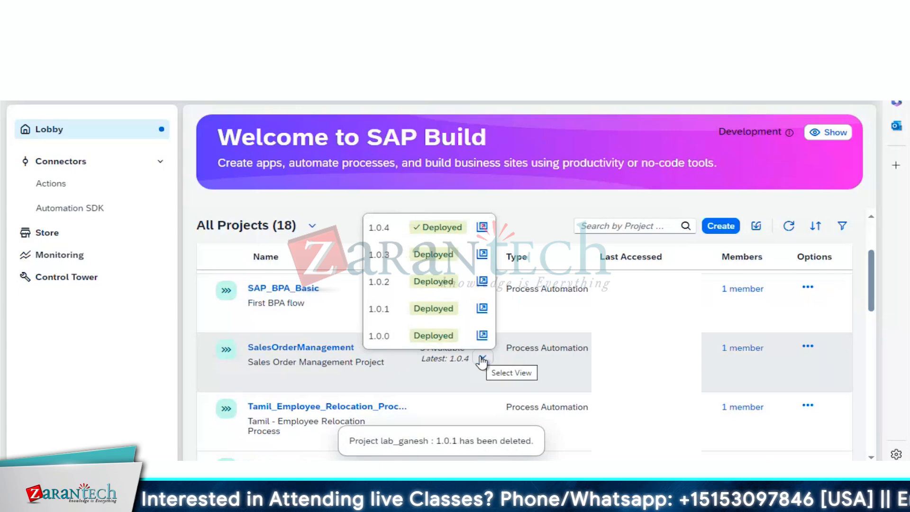
click(482, 359)
scroll(482, 360, down, 5)
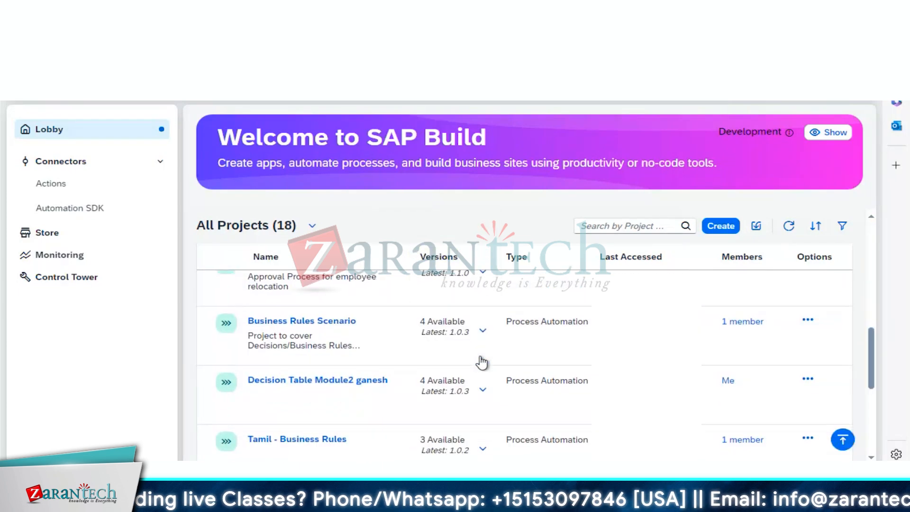
scroll(482, 361, down, 5)
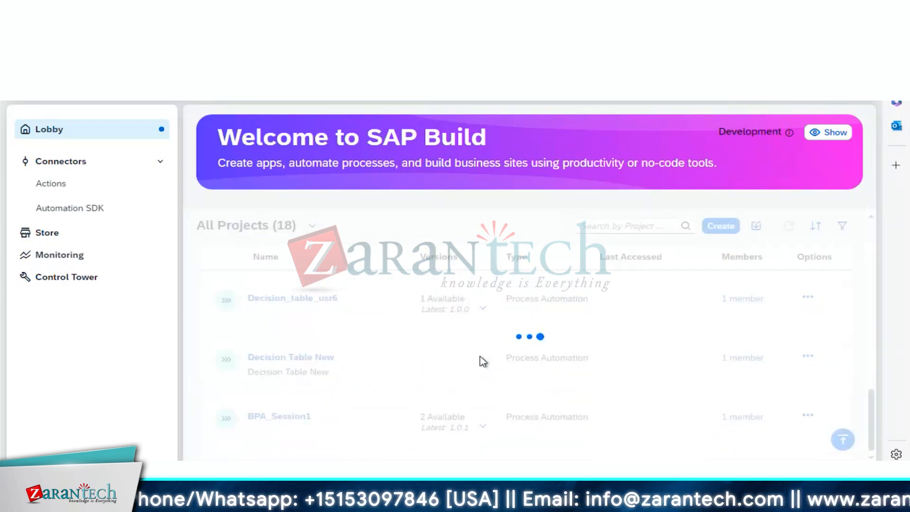
scroll(482, 362, up, 3)
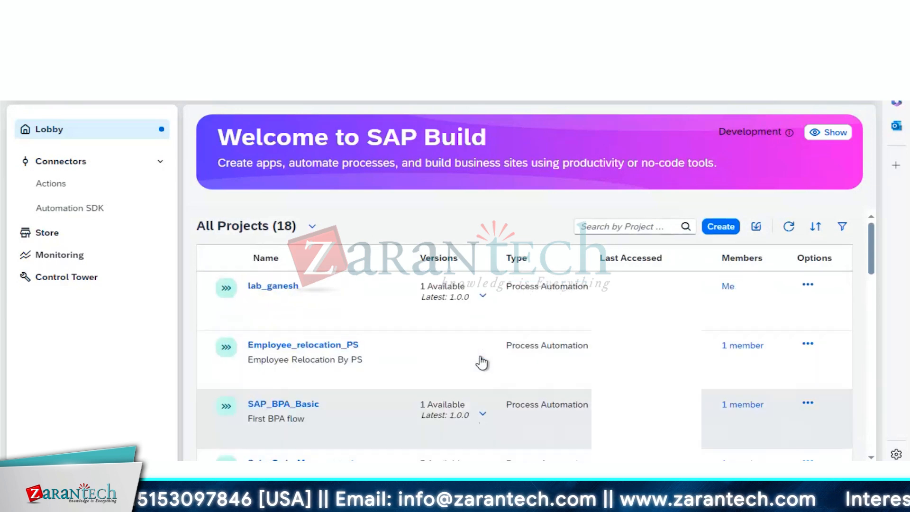
click(482, 298)
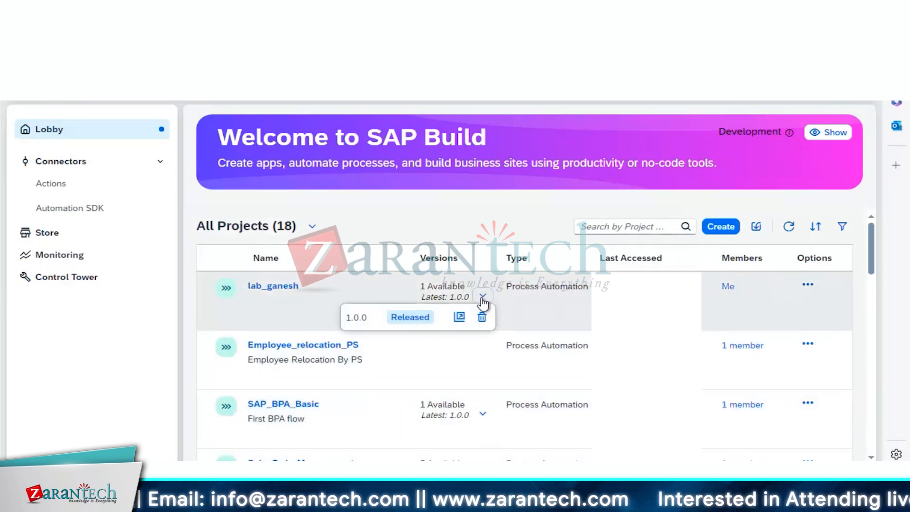
click(482, 317)
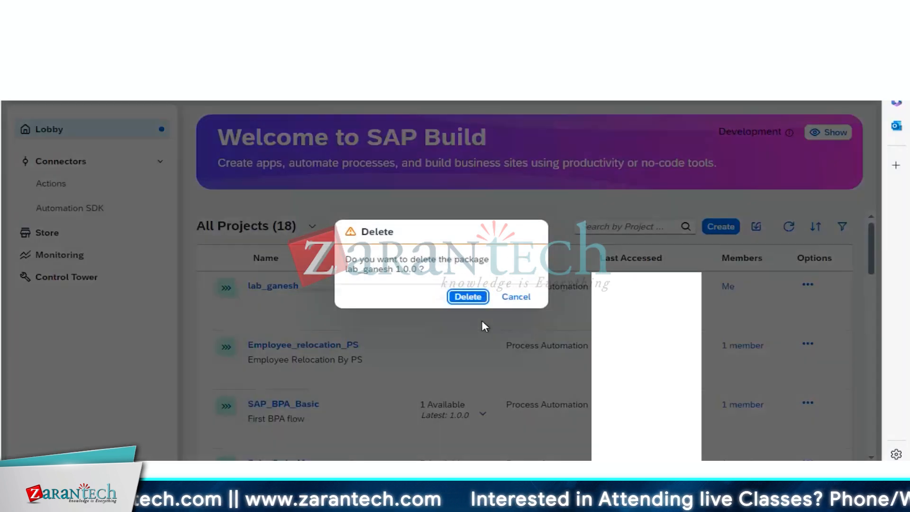
click(466, 297)
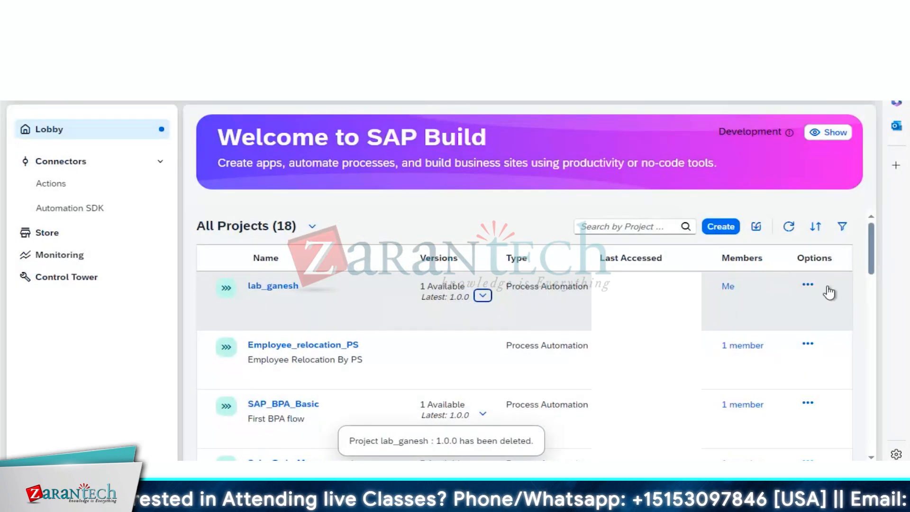
Delete the lab project whose member is Me and refresh the project list.
click(808, 286)
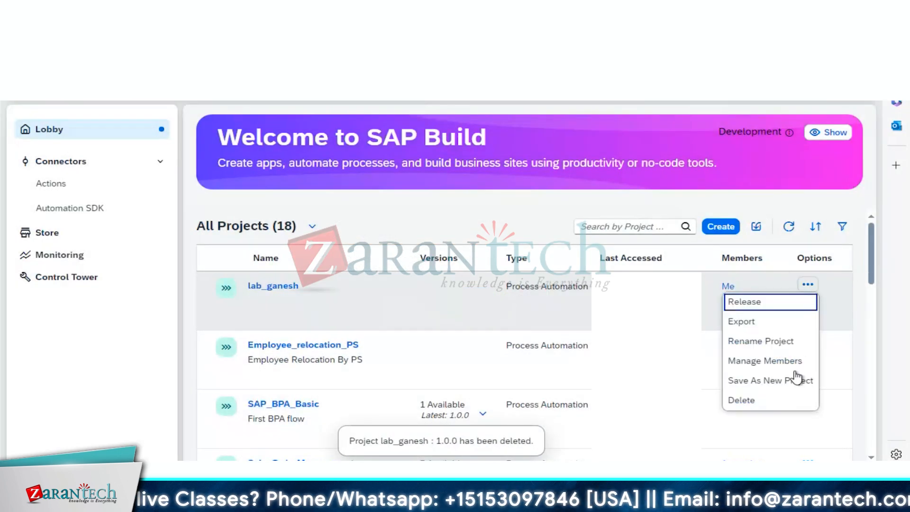
click(742, 400)
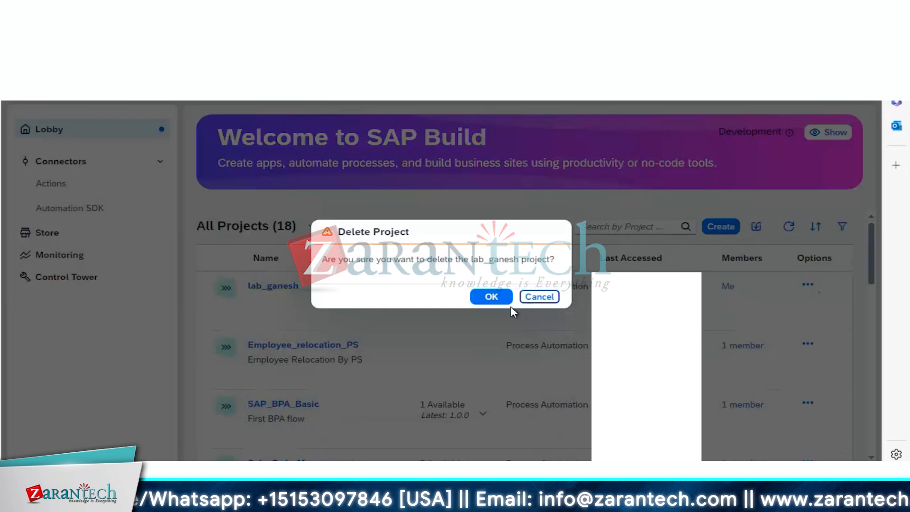
click(490, 298)
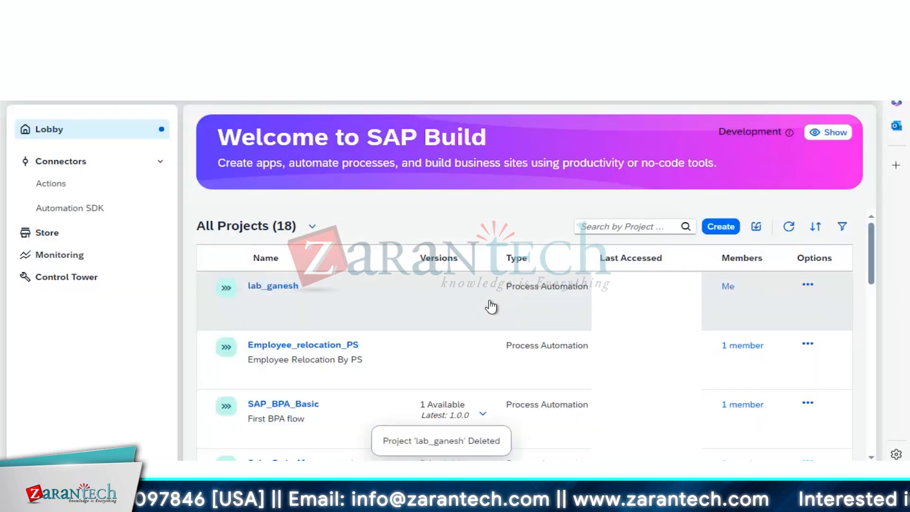
click(790, 232)
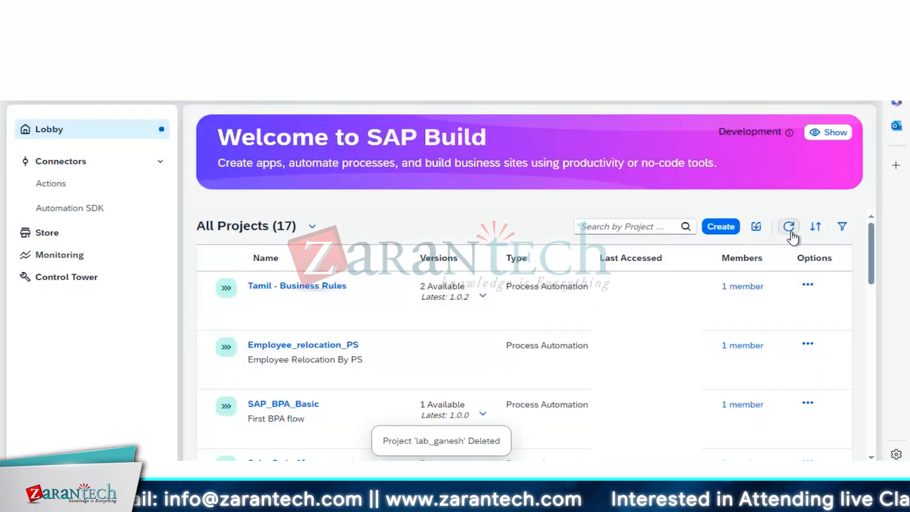
click(792, 233)
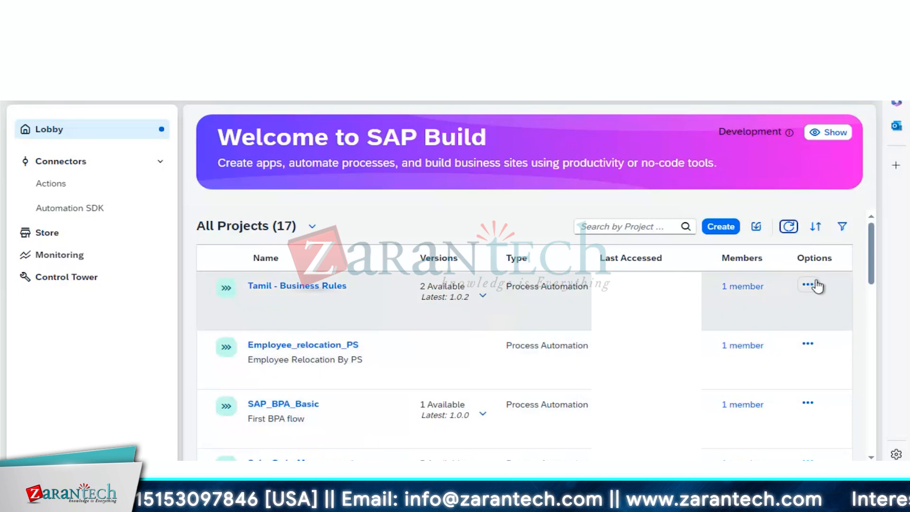
View the available options of the first Business Rules project and refresh the project list.
click(809, 284)
click(808, 285)
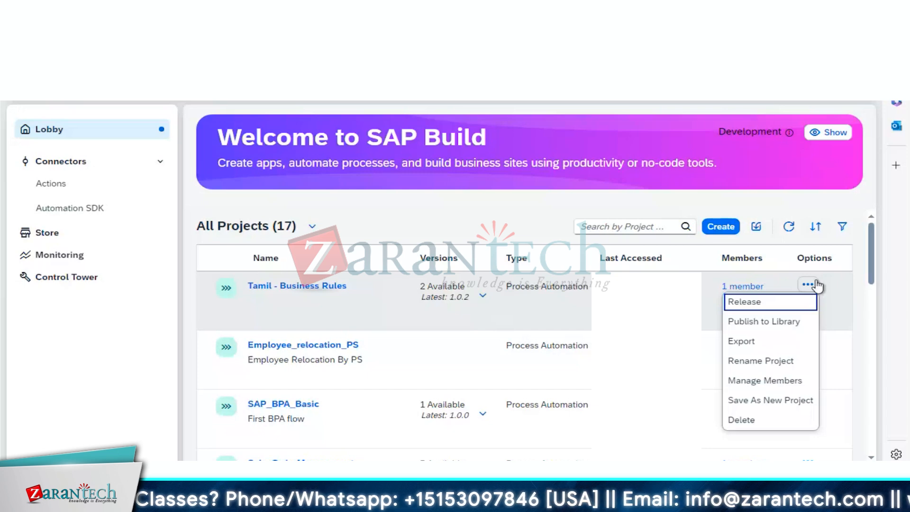
click(787, 227)
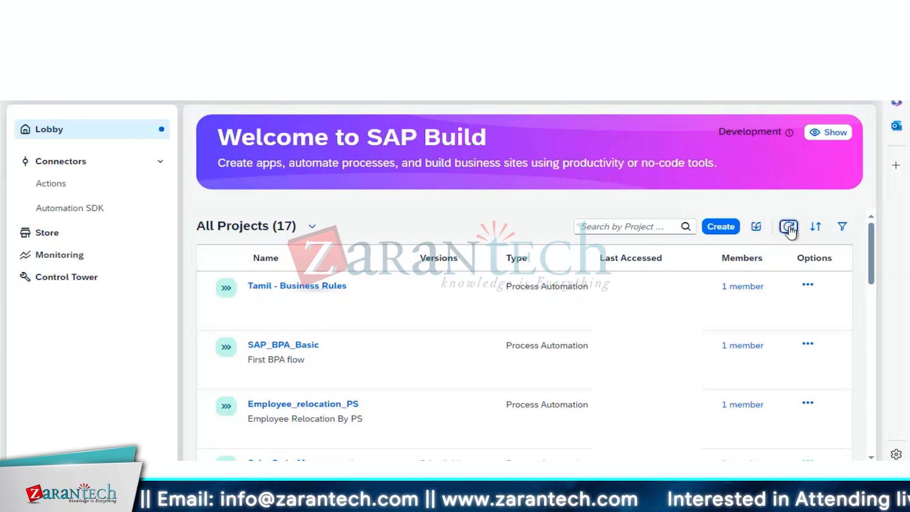
click(788, 228)
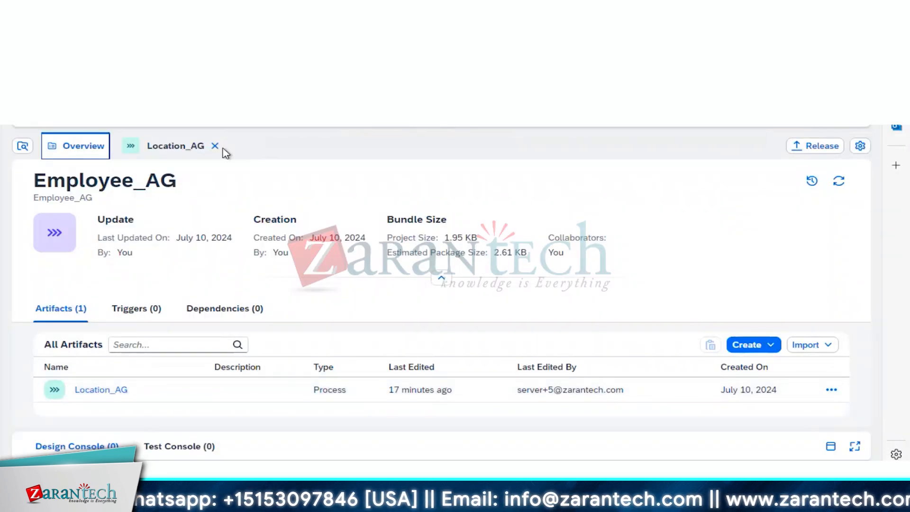
Open the Location_AG process of the Employee_AG project and choose a form submission as its trigger.
click(111, 393)
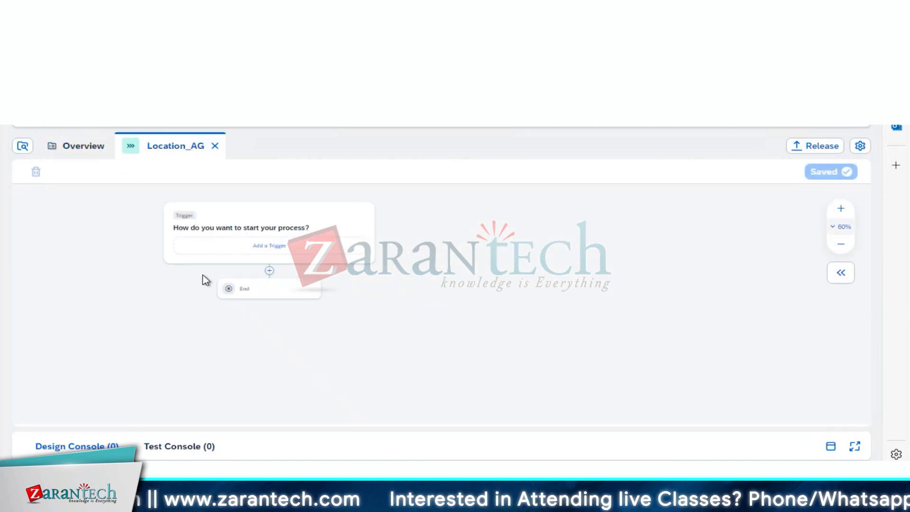
click(278, 247)
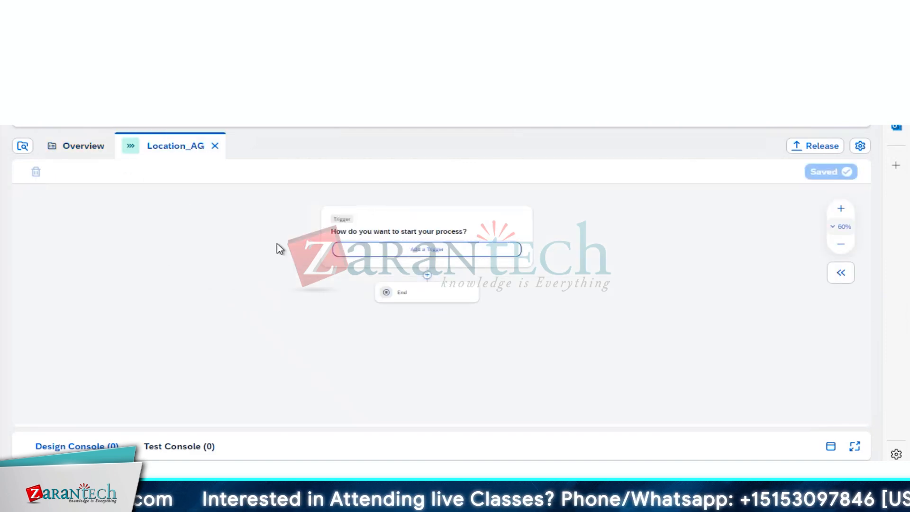
click(385, 259)
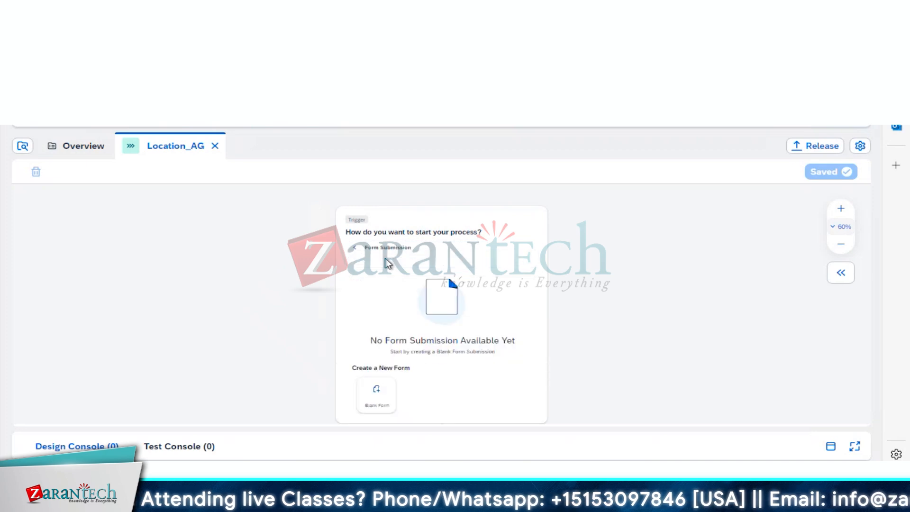
Create a blank trigger form named Location_details and open the trigger's settings.
click(377, 388)
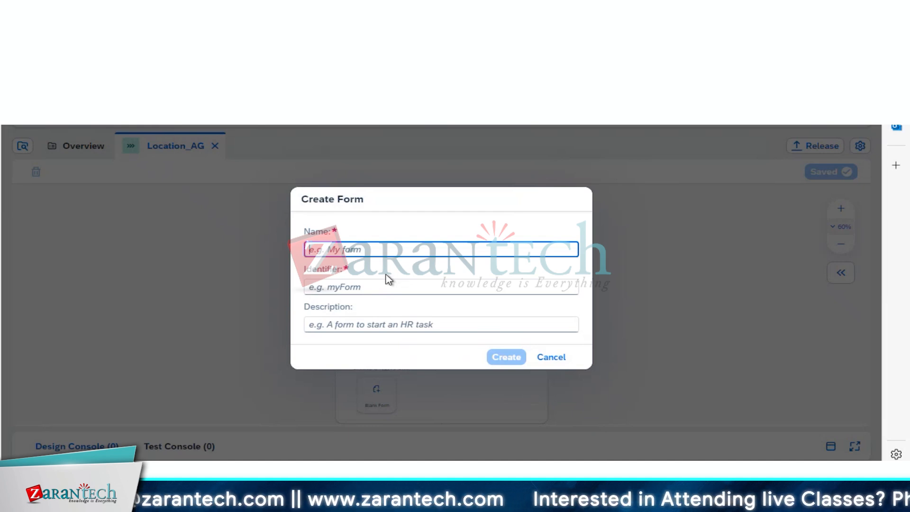
text(Location)
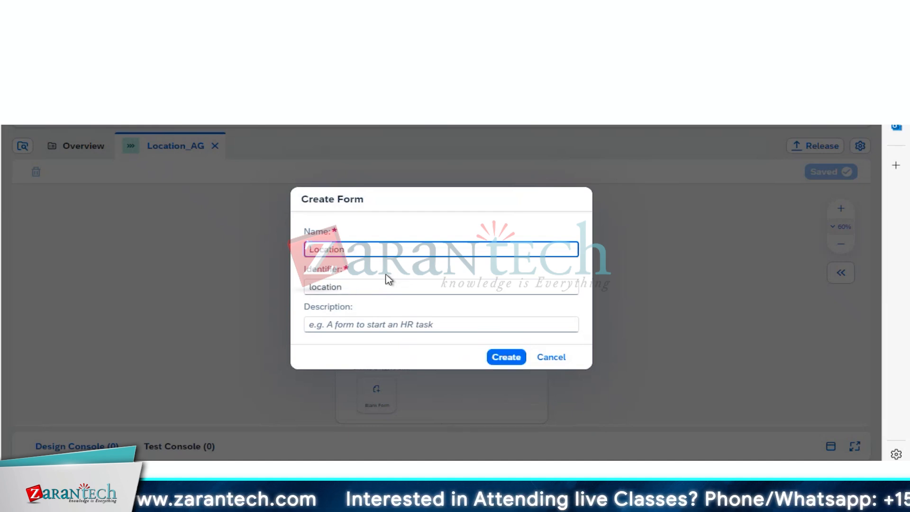
text(_details)
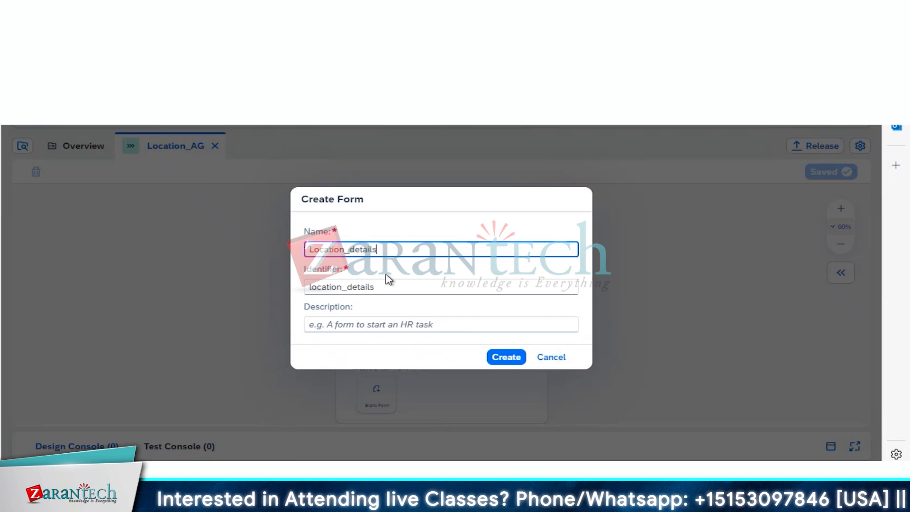
click(506, 358)
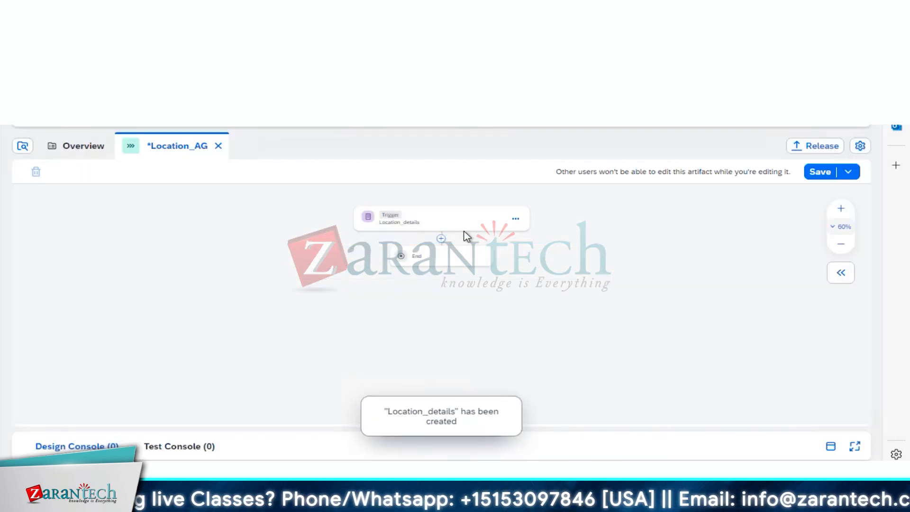
click(403, 228)
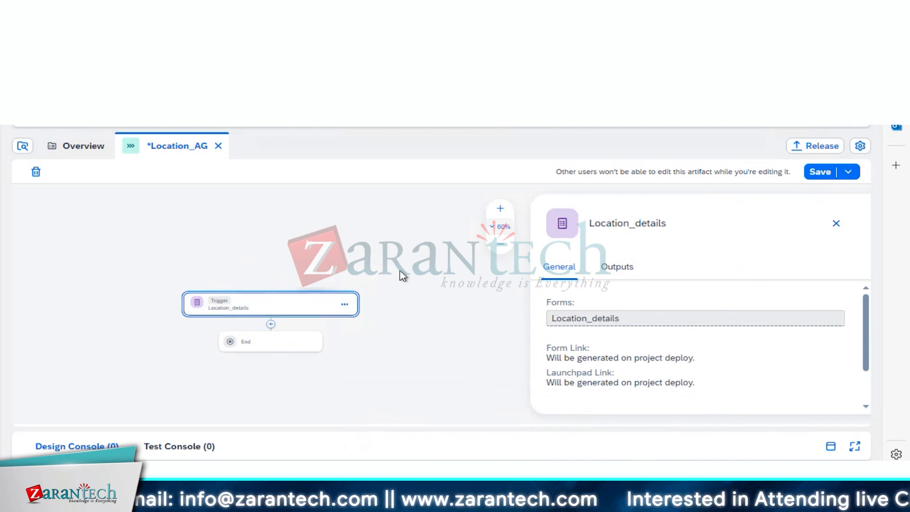
Open the Location_details trigger form in the form editor and add a level-one headline to it.
click(345, 305)
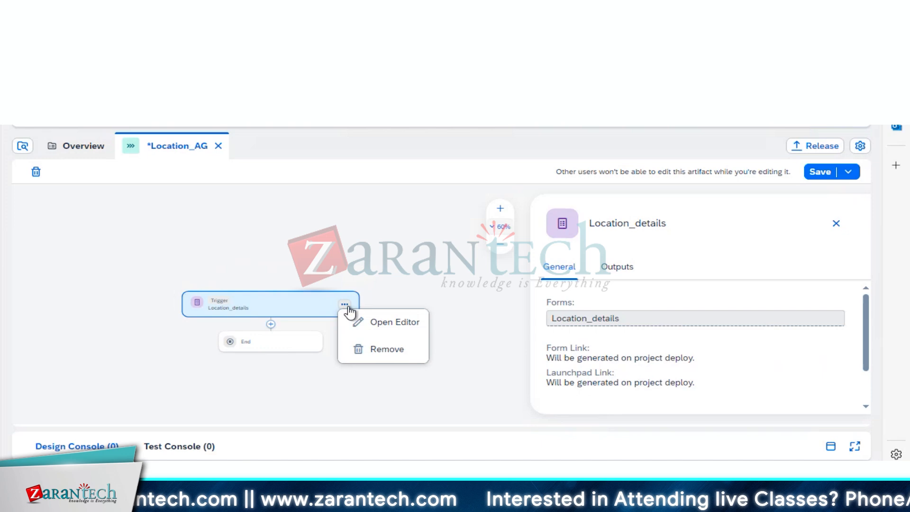
click(374, 325)
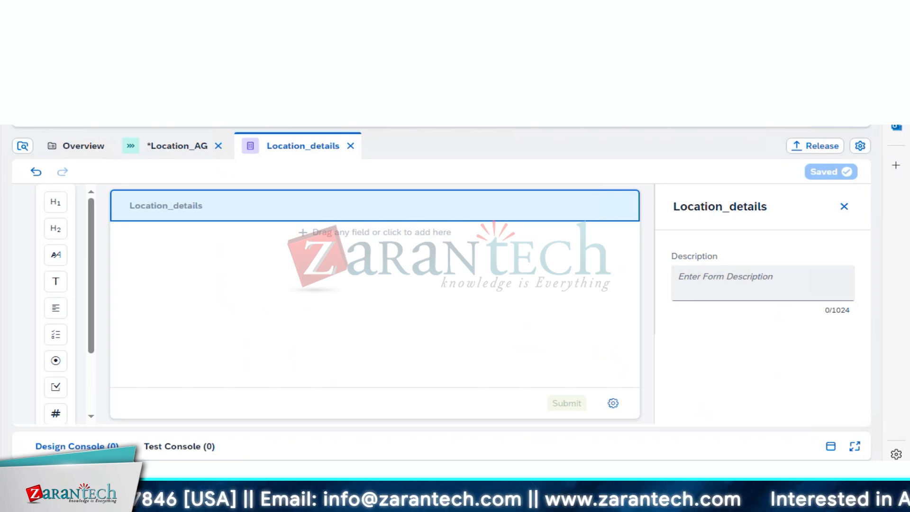
key(ctrl+Tab)
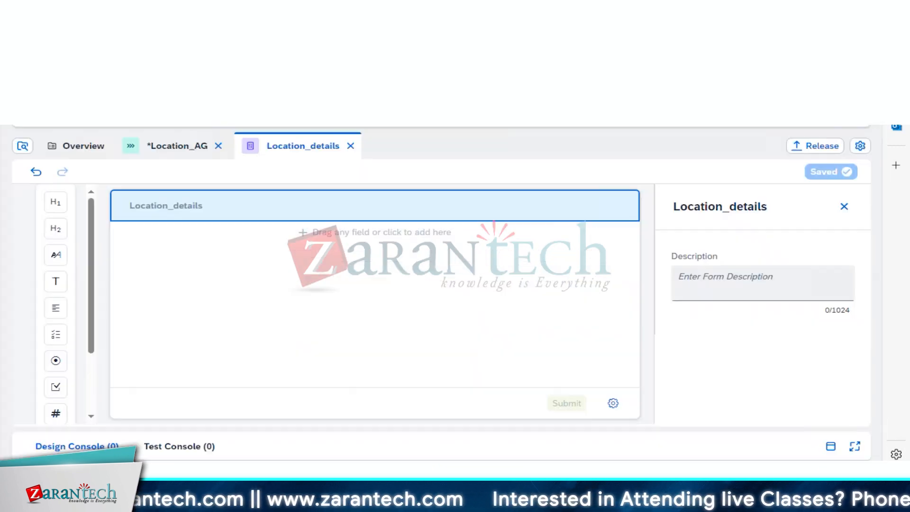
click(59, 204)
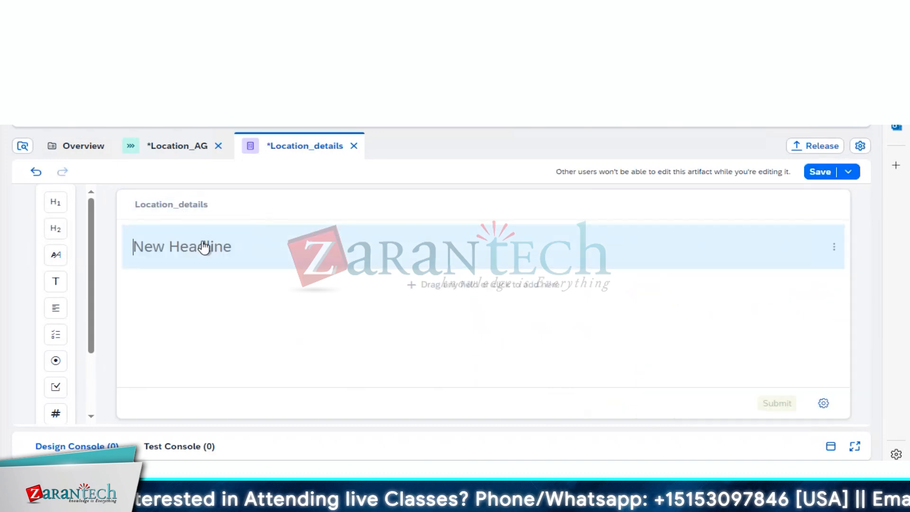
click(199, 209)
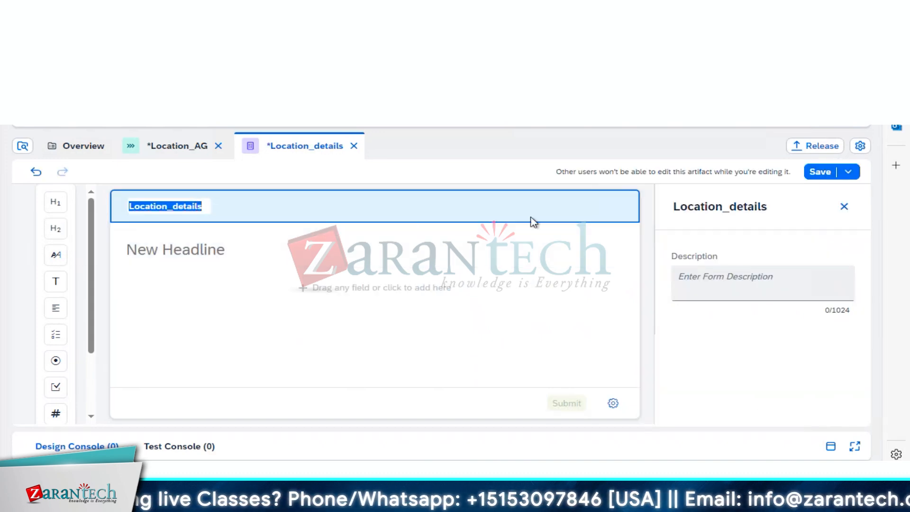
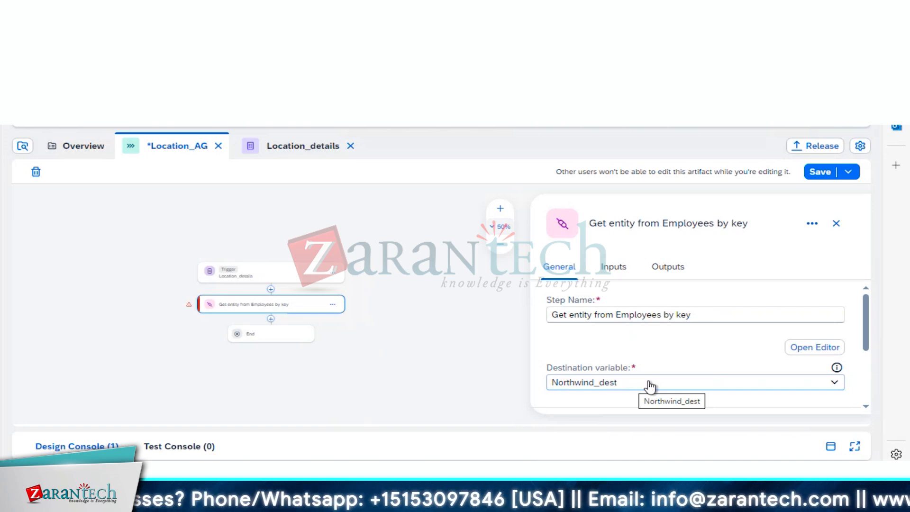
Map the EmployeeID input of Get entity from Employees by key to the trigger form's Employee ID and save the process.
click(613, 275)
click(603, 315)
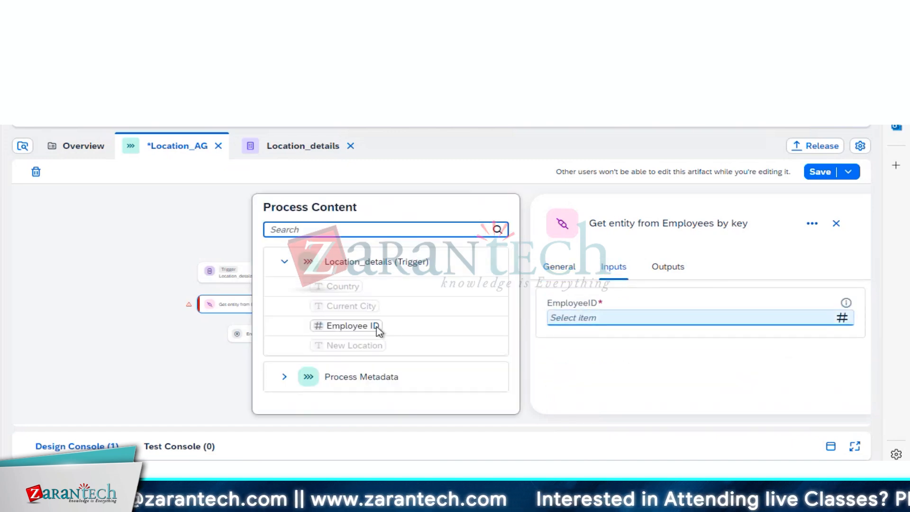
click(369, 327)
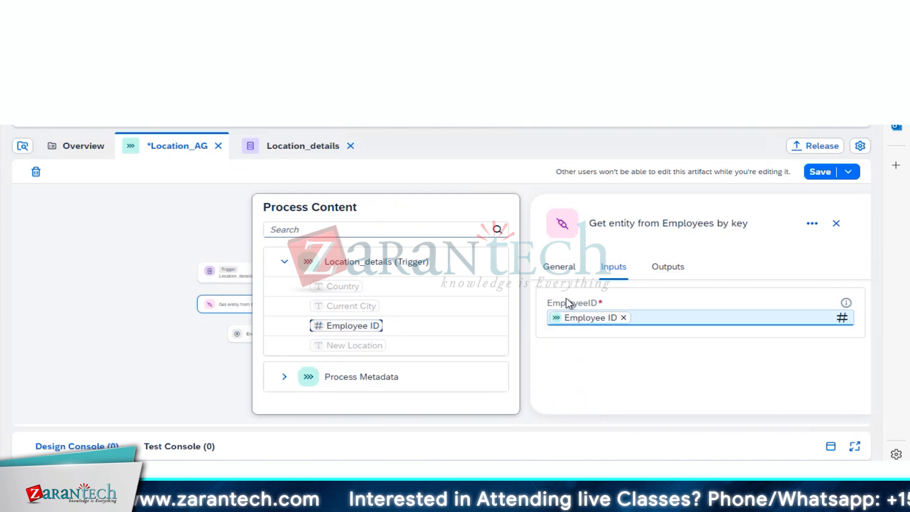
click(732, 260)
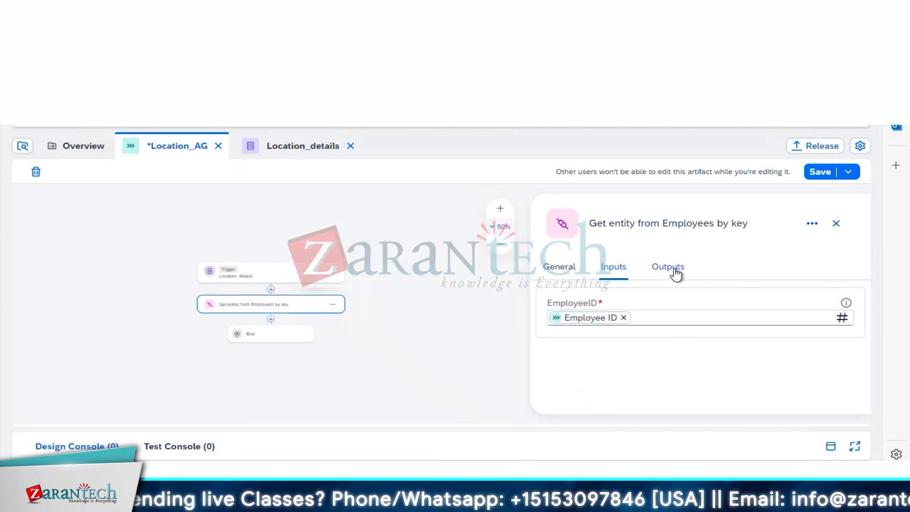
click(816, 174)
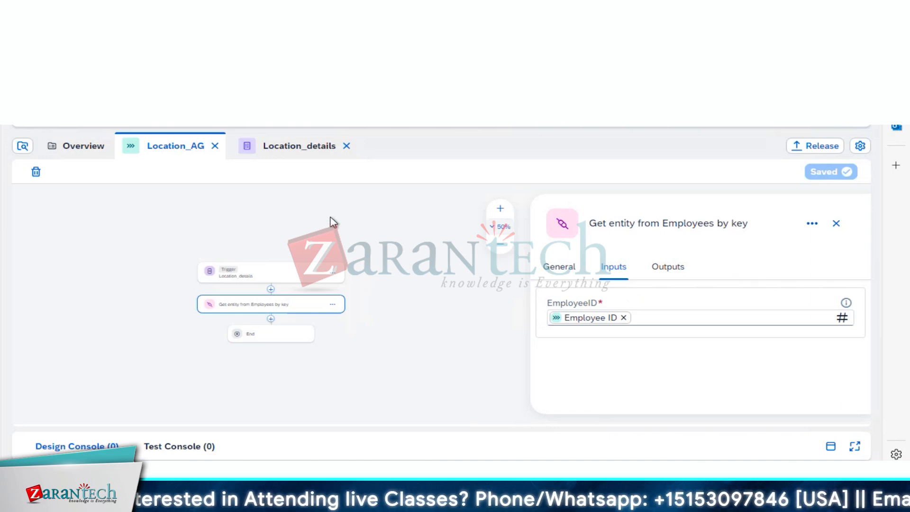
Release the Employee_AG project as version 1.0.0 with the release note Initial.
click(820, 149)
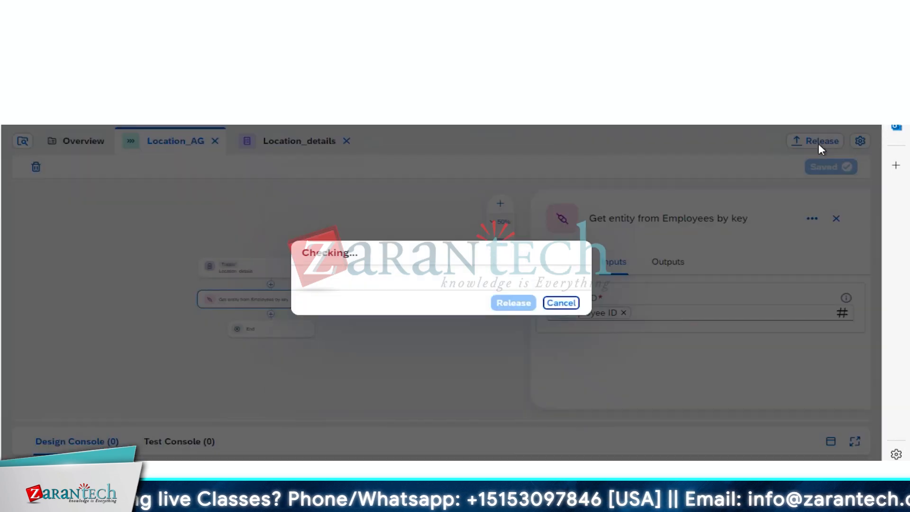
click(415, 288)
text(Initial)
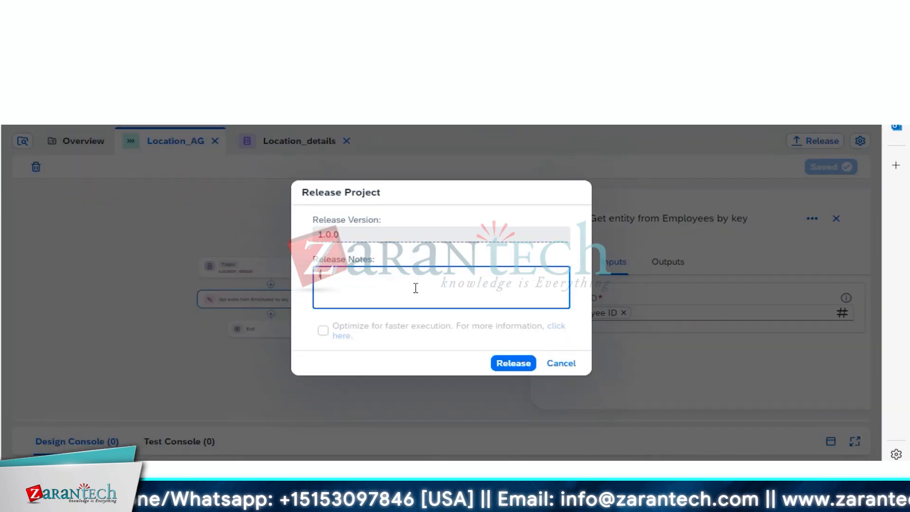
click(511, 365)
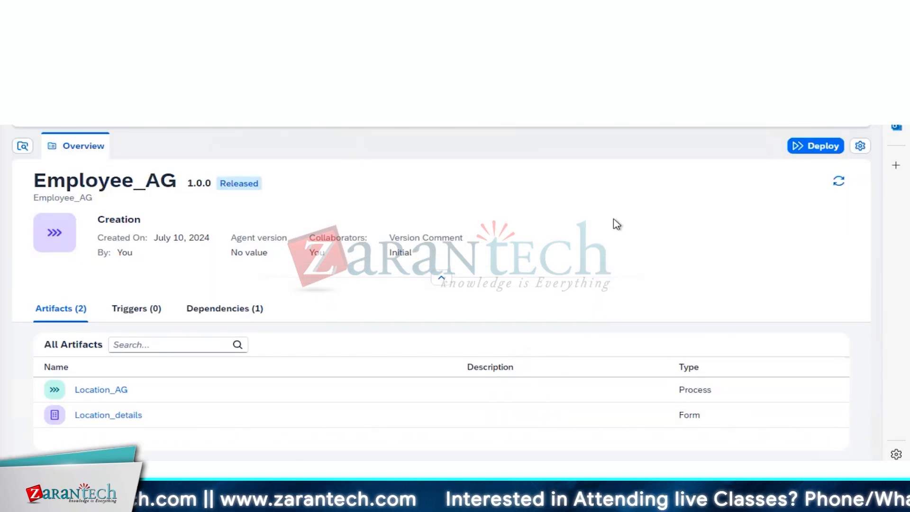
Deploy Employee_AG to the Public environment, using the existing Northwind_dest value from Employee_Relocation_Approval 1.1.0 as the destination variable.
click(807, 148)
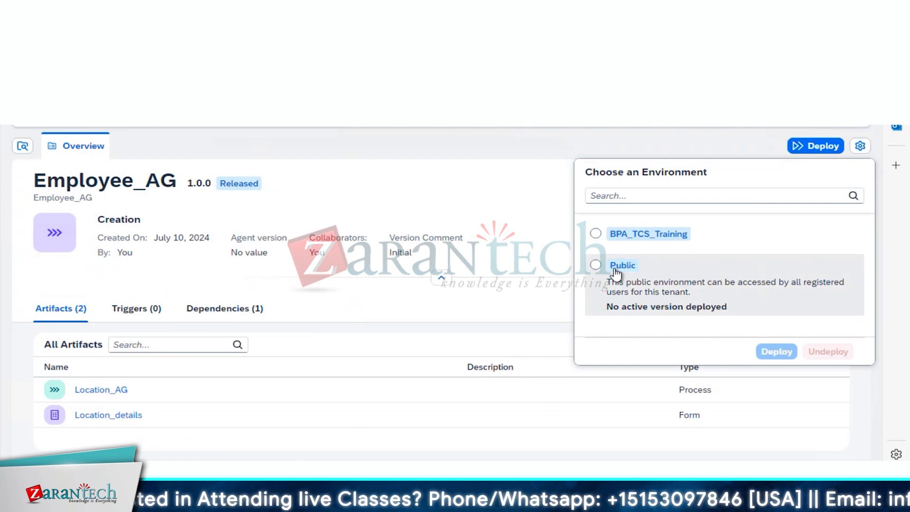
click(596, 264)
click(773, 351)
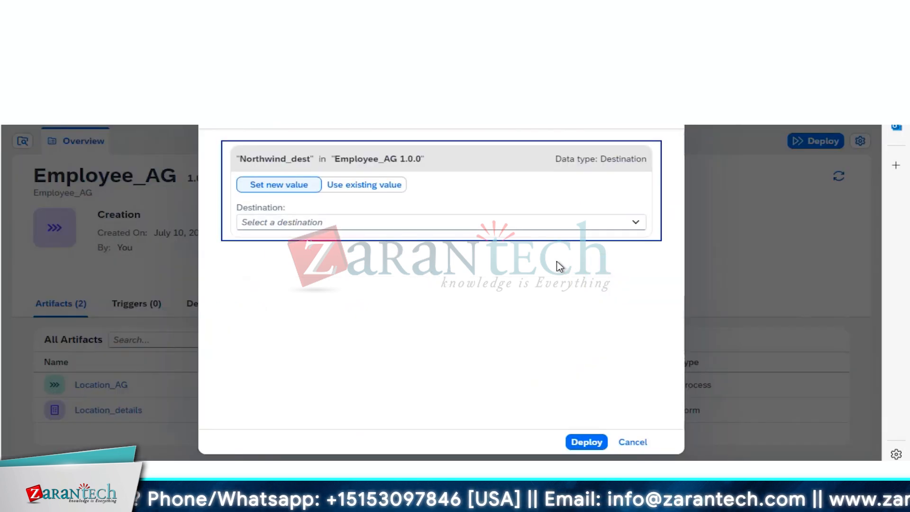
click(386, 223)
click(378, 246)
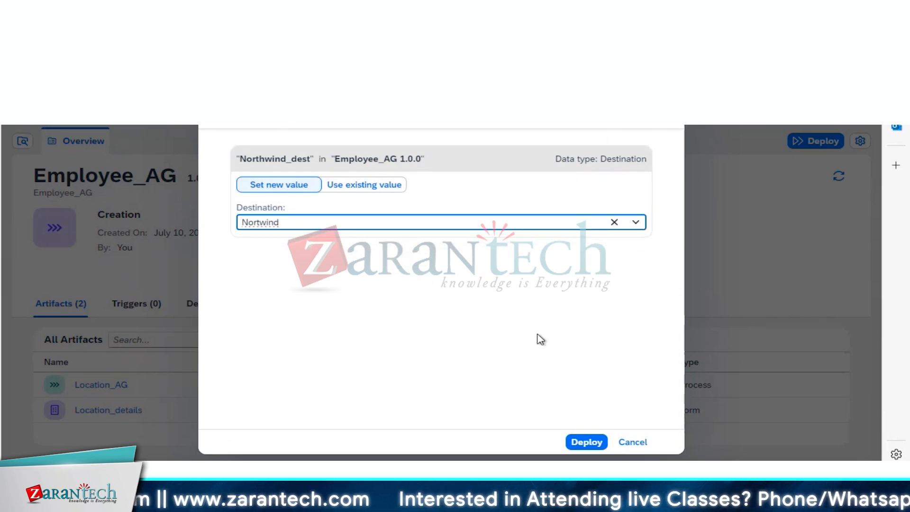
click(355, 189)
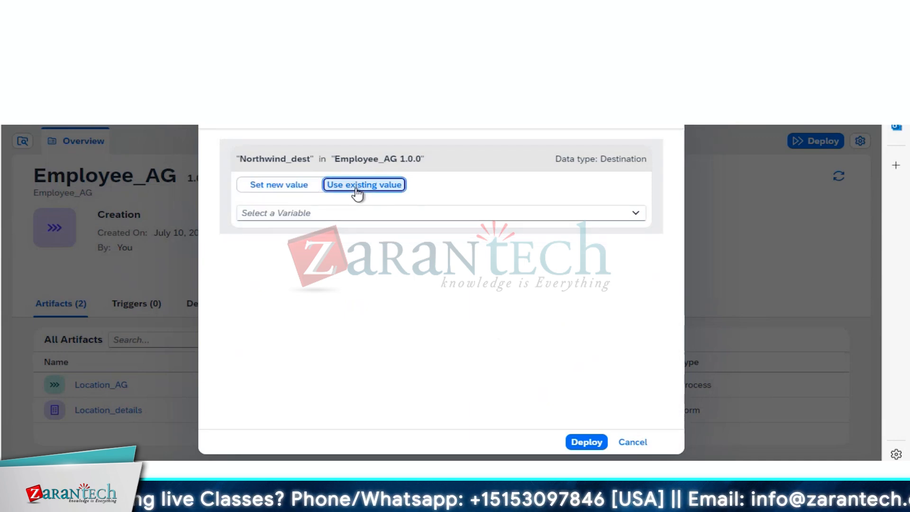
click(315, 211)
click(303, 232)
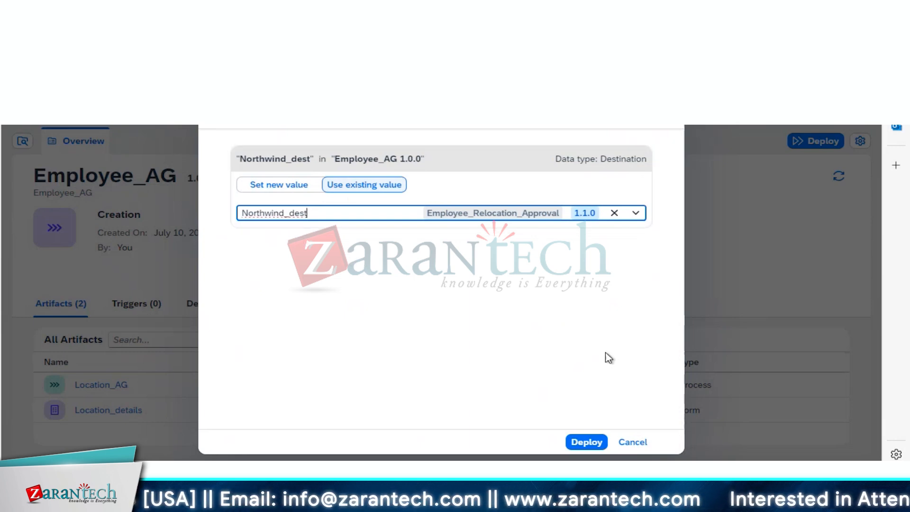
click(587, 442)
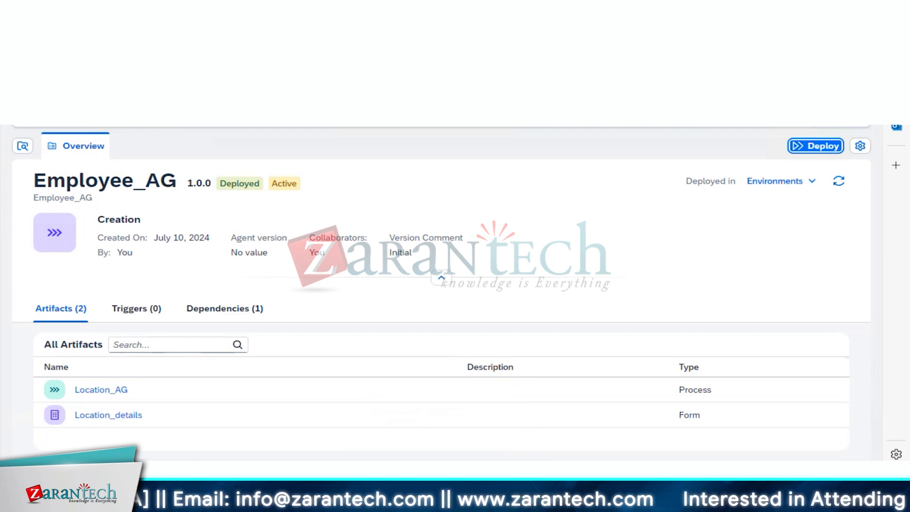
Open the deployed Location_AG process and copy the form link of its Location_details trigger.
key(ctrl+shift+Tab)
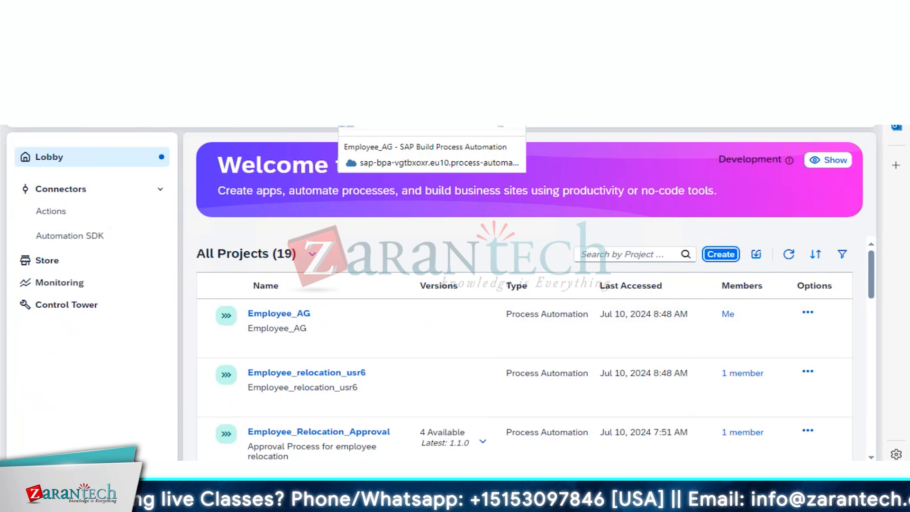
click(379, 17)
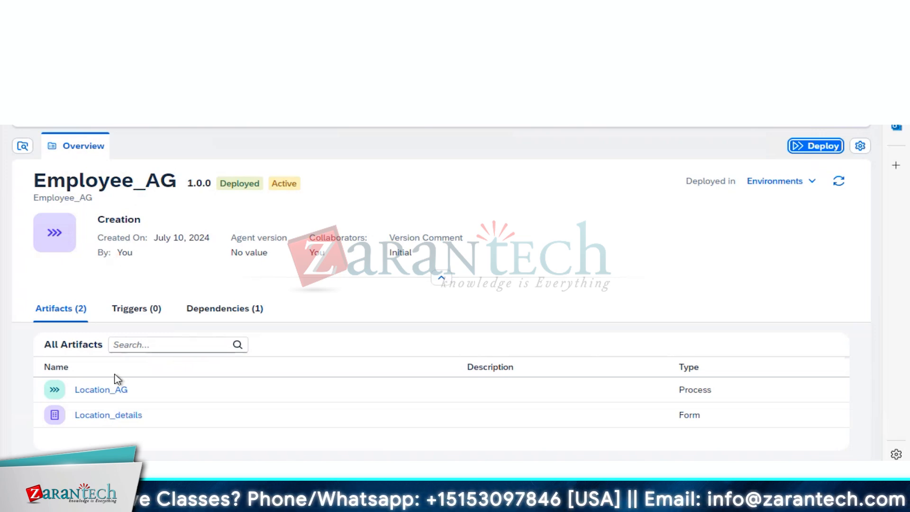
double_click(112, 389)
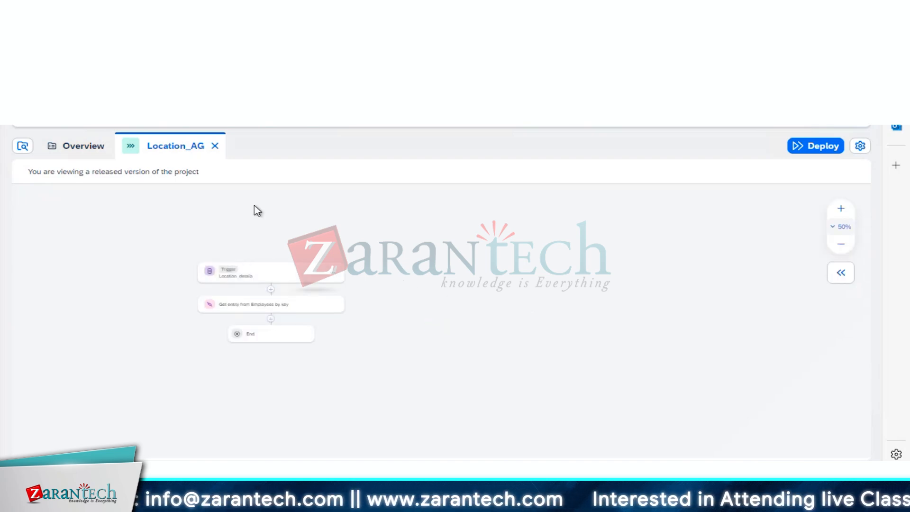
click(243, 280)
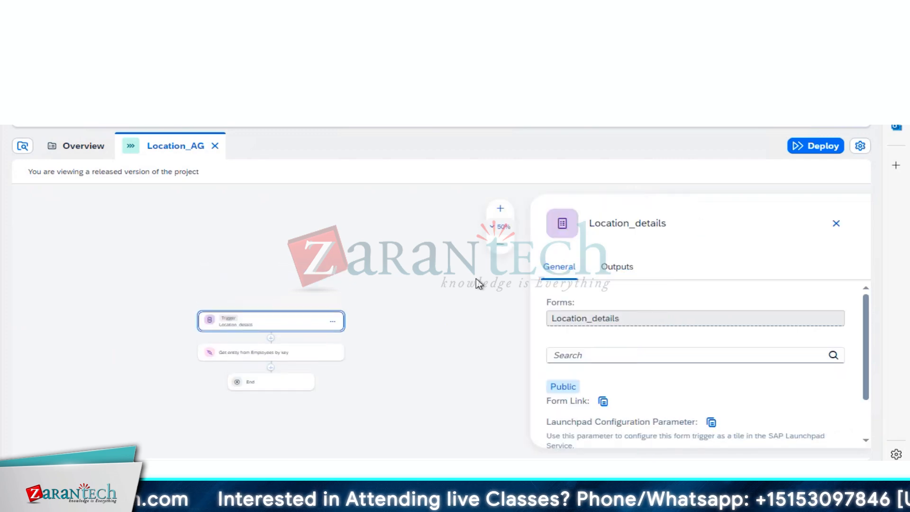
click(603, 401)
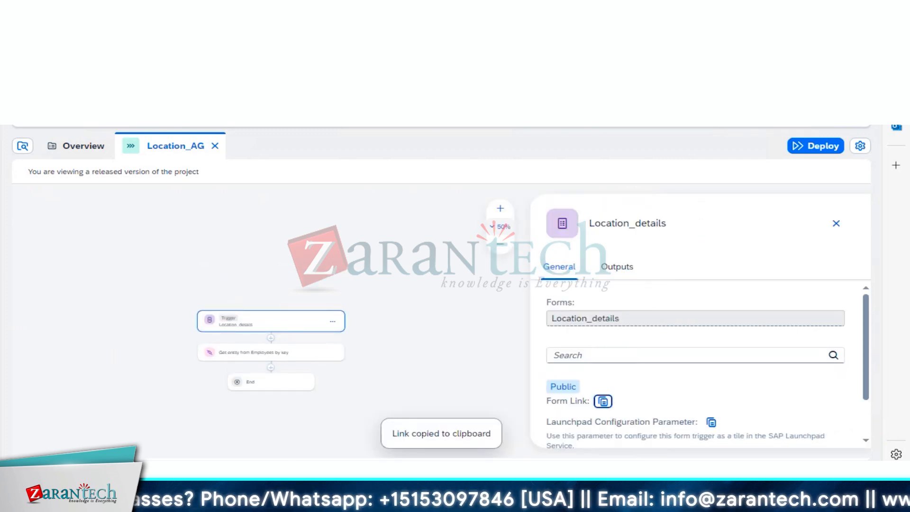
Open the copied form link in a new browser tab.
key(ctrl+t)
key(ctrl+v)
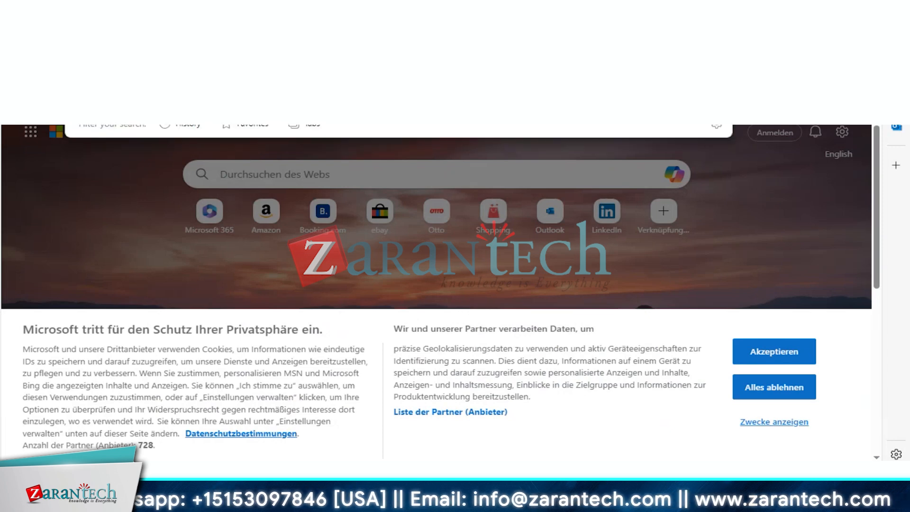
key(Return)
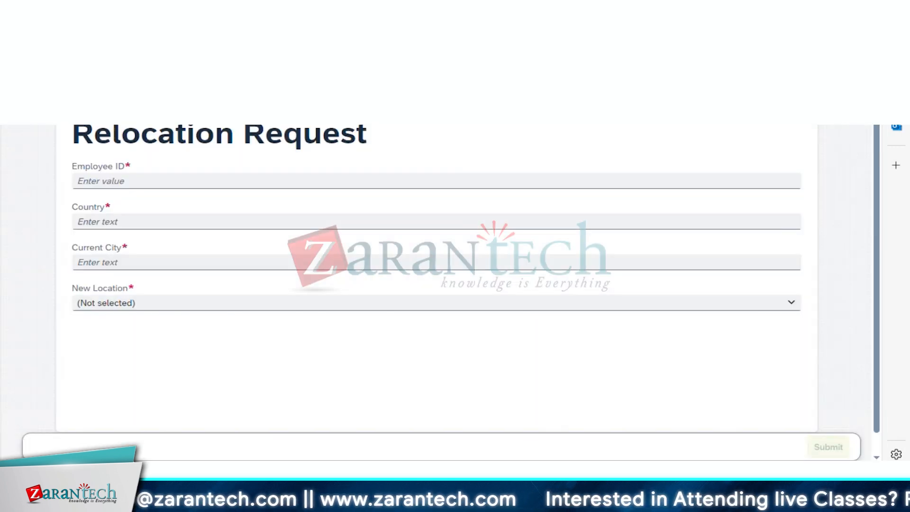
Enter the employee ID in the Relocation Request form.
click(228, 183)
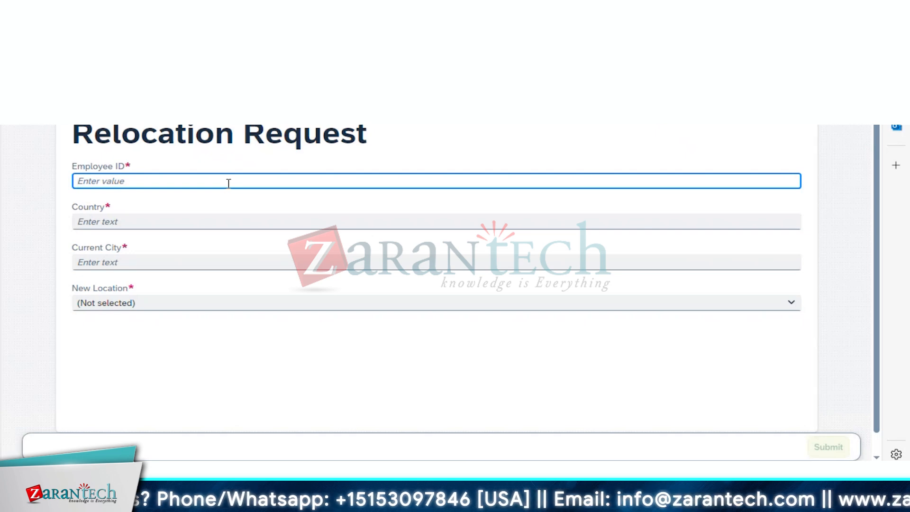
text(12)
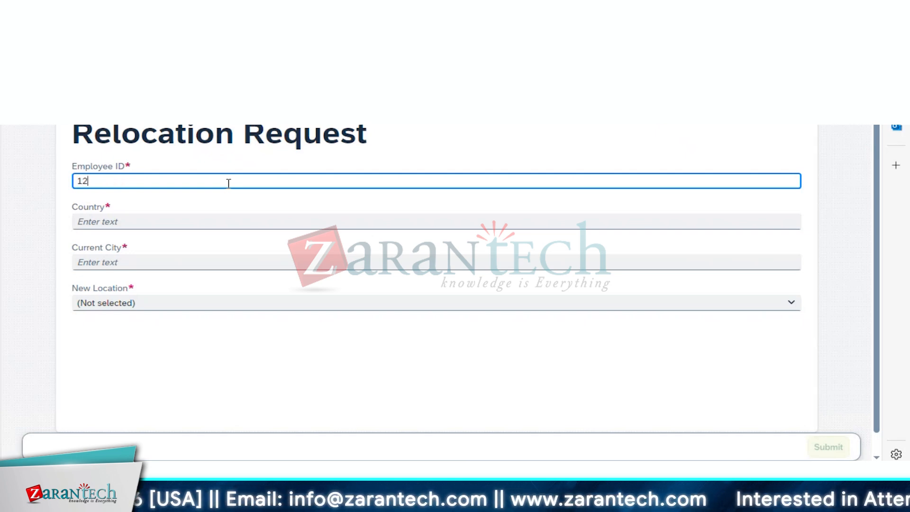
click(185, 222)
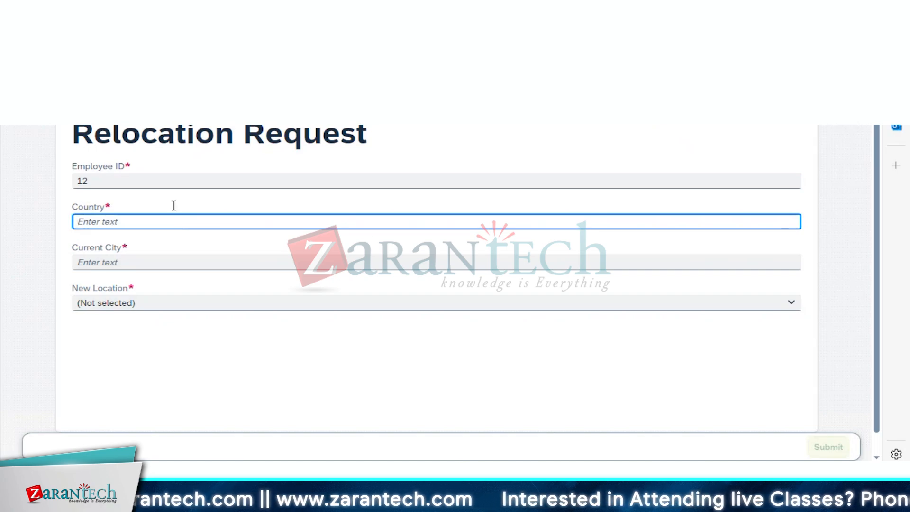
click(152, 181)
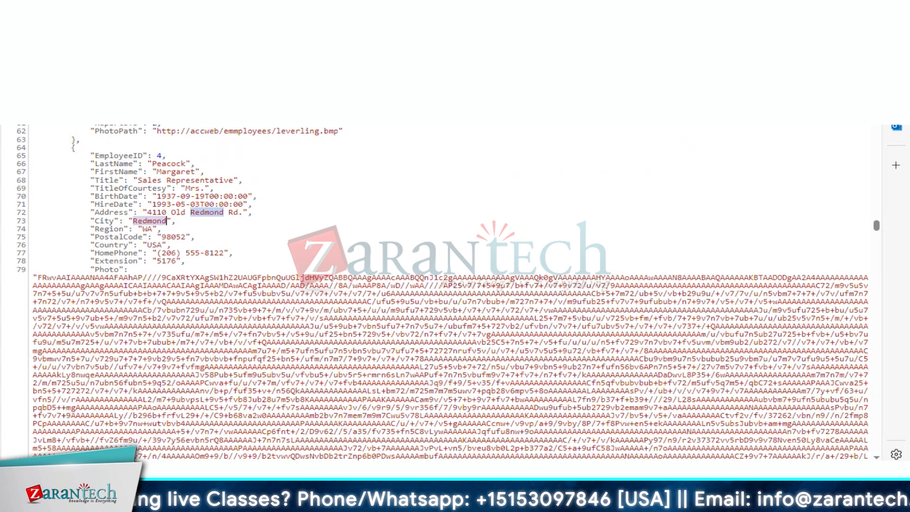
Search the employee JSON data for the entered employee ID and go through several matches.
key(ctrl+f)
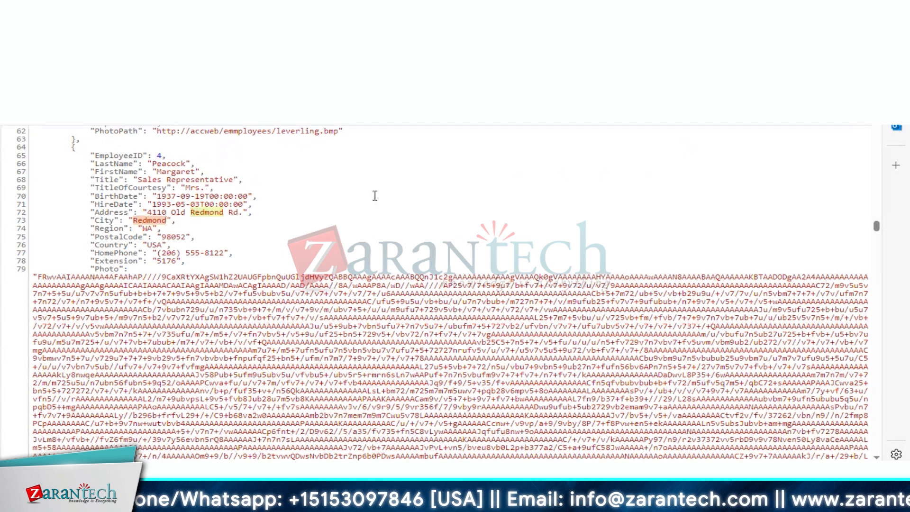
text(12)
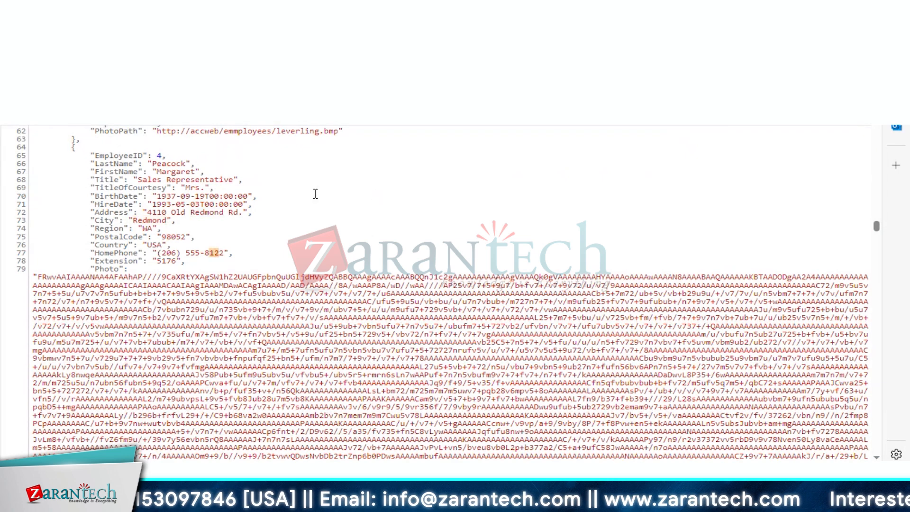
key(Return)
key(Return)
key(Return)
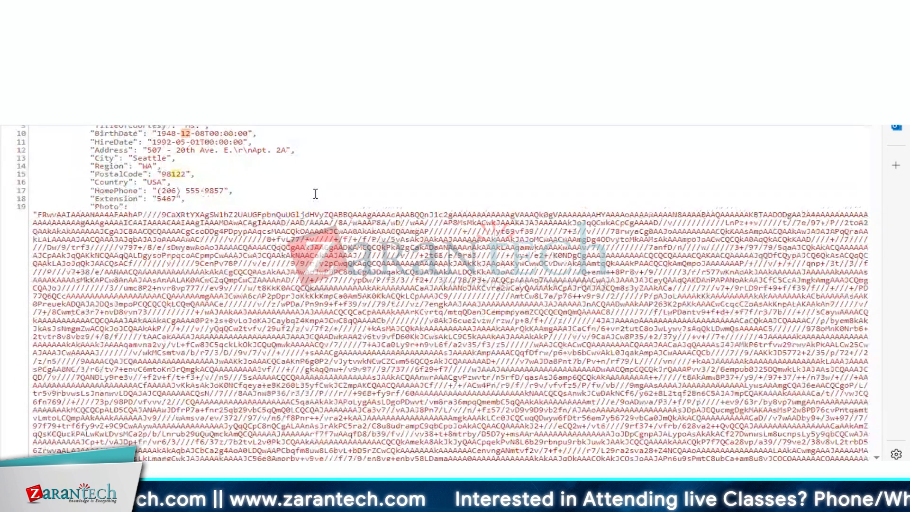
key(Return)
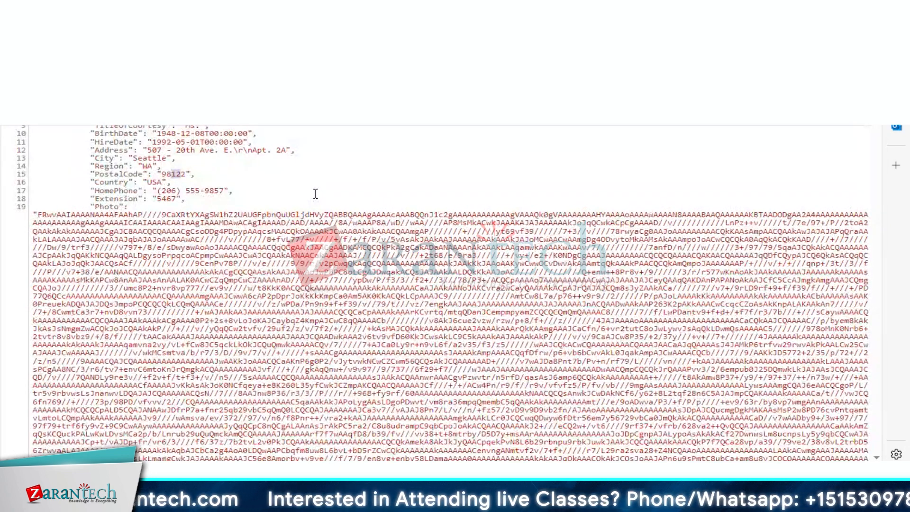
click(315, 194)
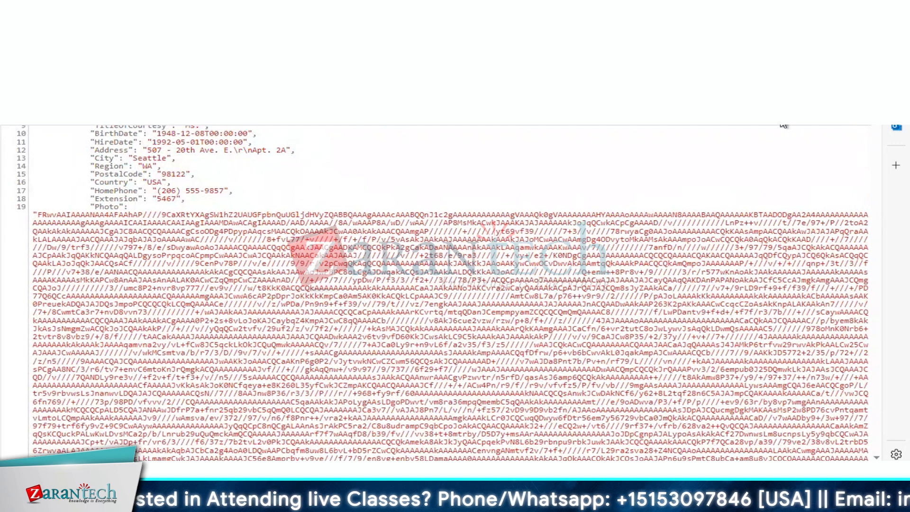
Examine the address and contact fields of the first employee record in the employee JSON data.
key(Up)
key(Up)
key(Up)
key(Up)
key(Up)
key(Up)
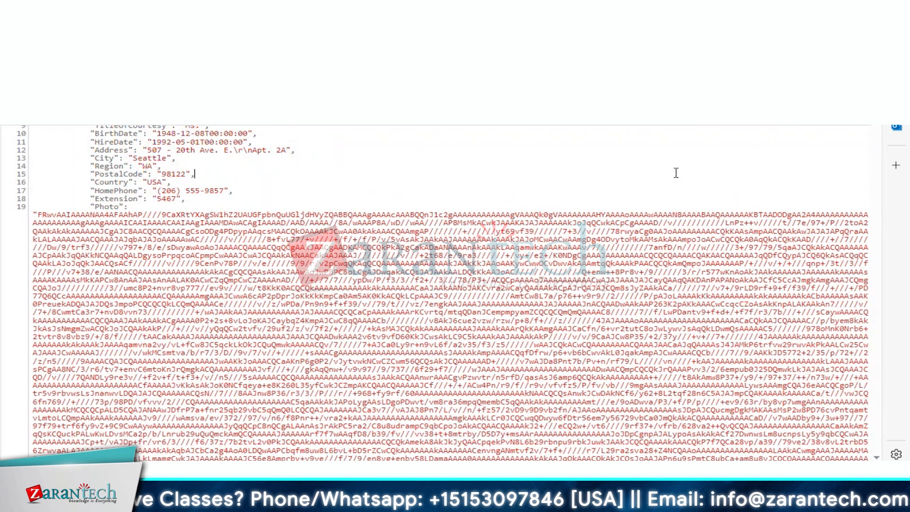
key(Up)
key(Up)
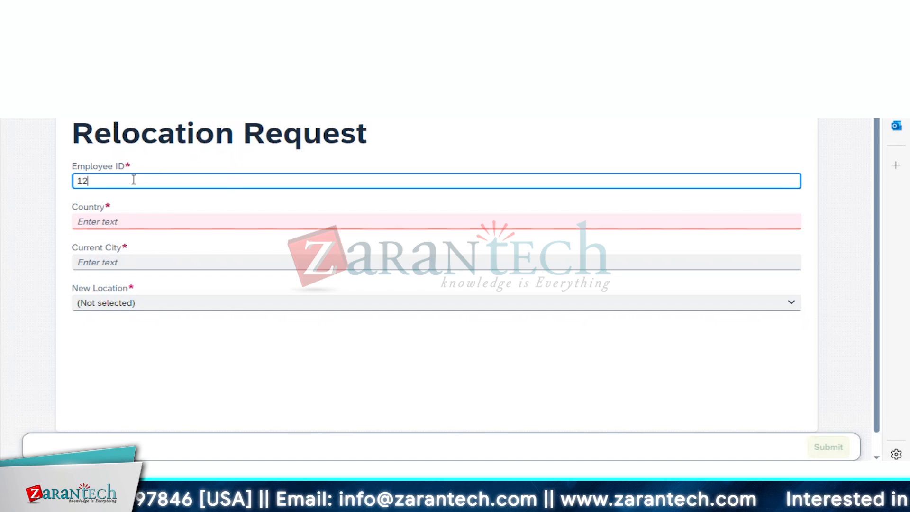
Try a different employee ID in the Relocation Request form and clear the field.
key(BackSpace)
key(BackSpace)
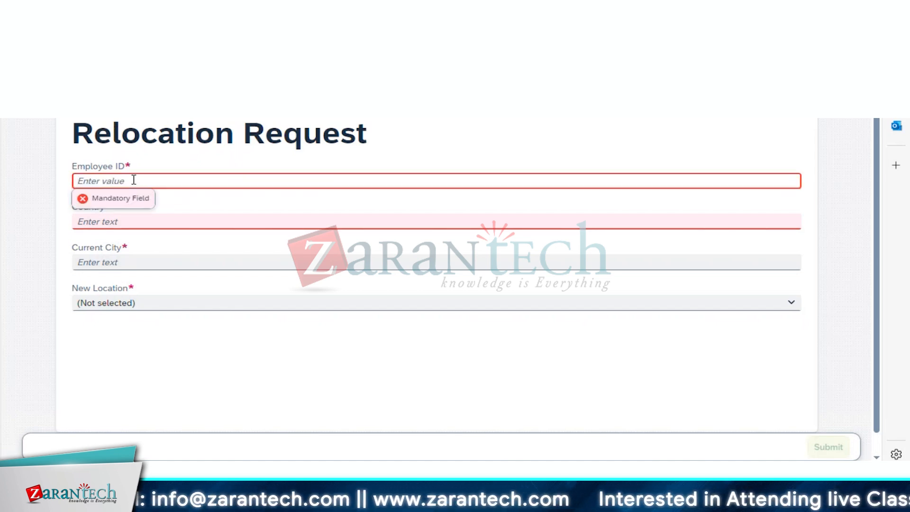
text(4563)
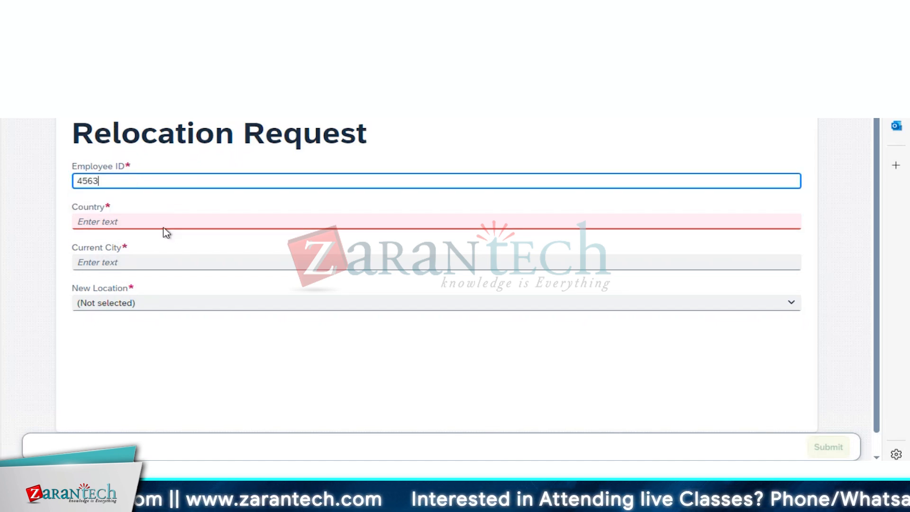
click(162, 221)
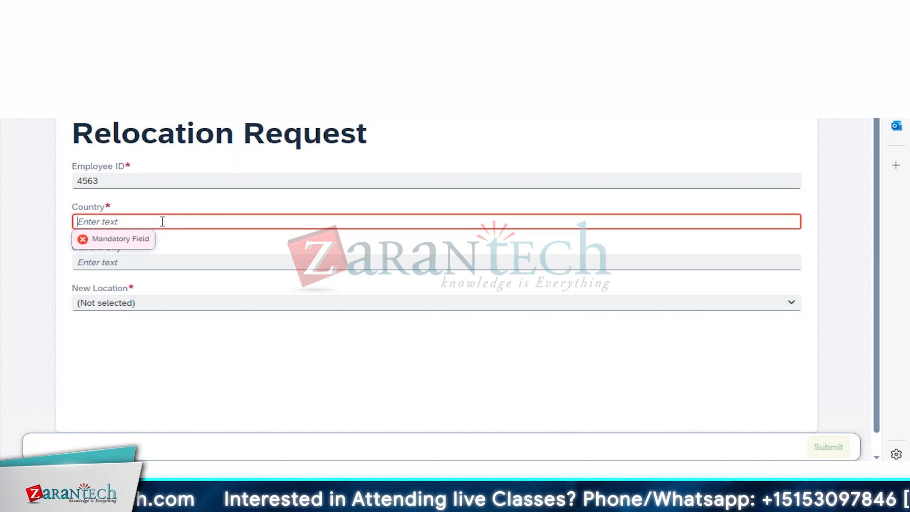
click(129, 182)
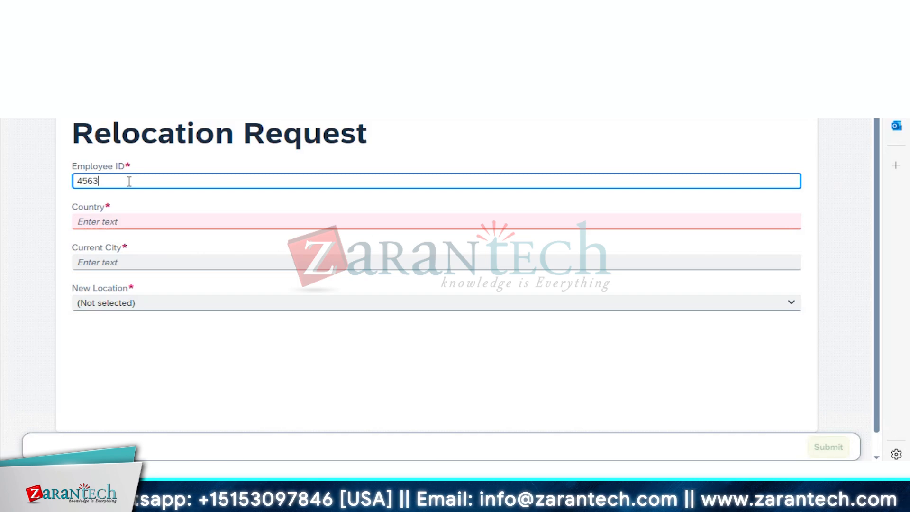
key(BackSpace)
key(BackSpace)
key(BackSpace)
key(BackSpace)
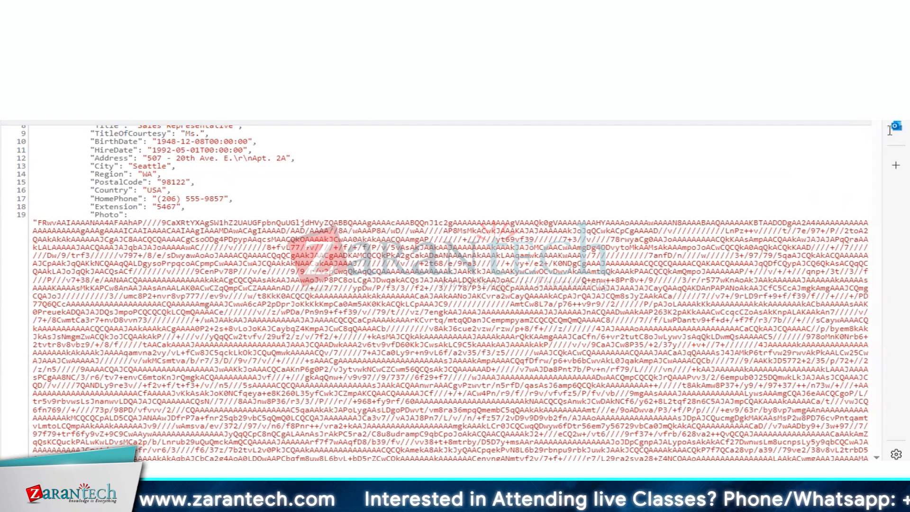
Locate the first employee record in the JSON data and enter its employee ID in the Relocation Request form.
scroll(436, 291, up, 3)
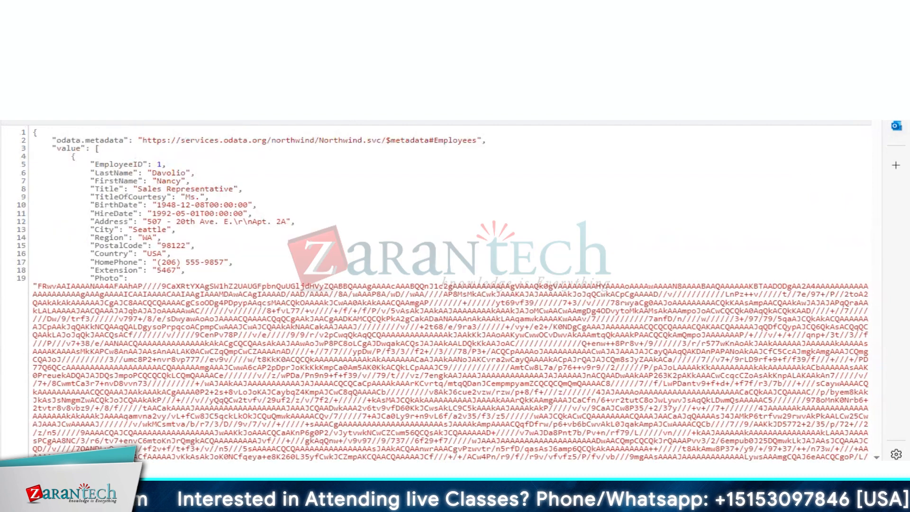
click(209, 197)
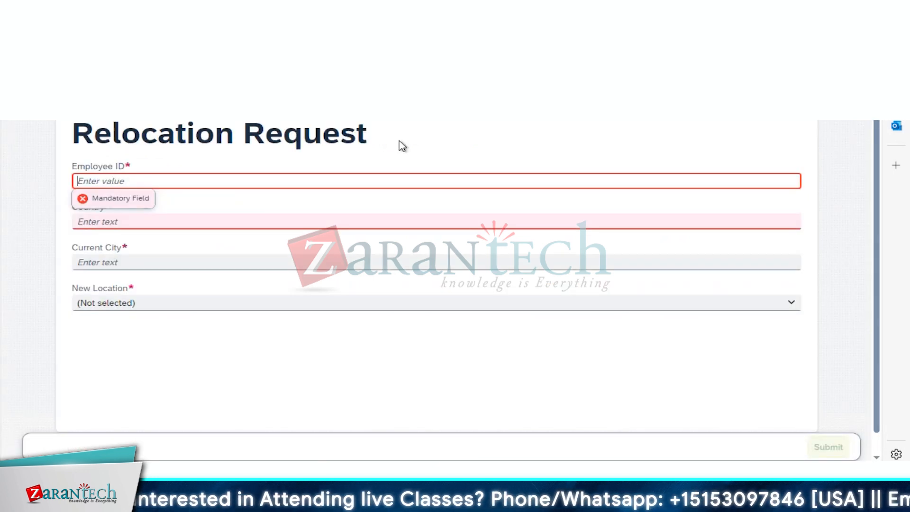
text(1)
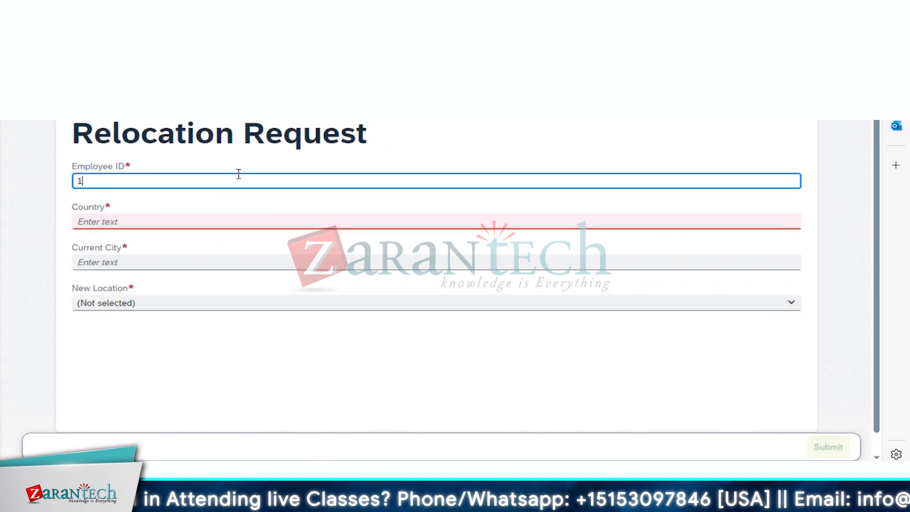
click(150, 207)
click(84, 180)
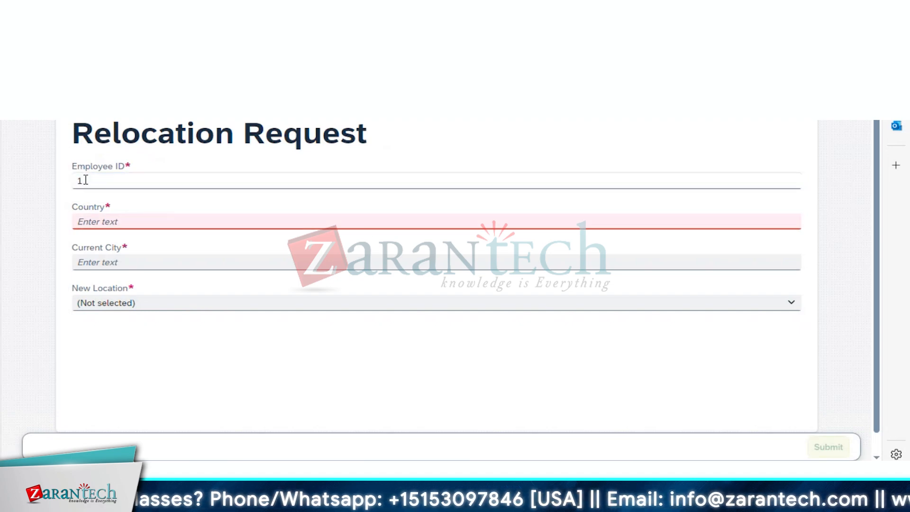
click(118, 222)
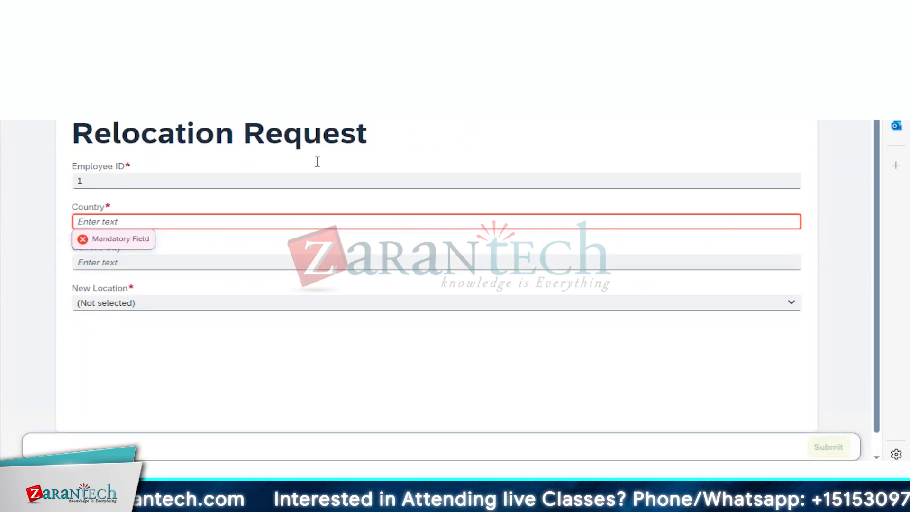
Enter India as the Country in the Relocation Request form.
click(183, 221)
text(India)
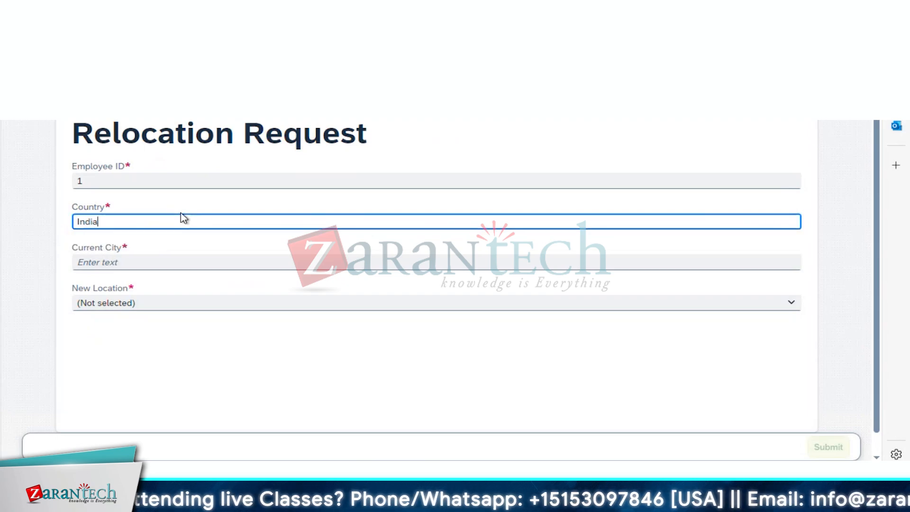
click(203, 348)
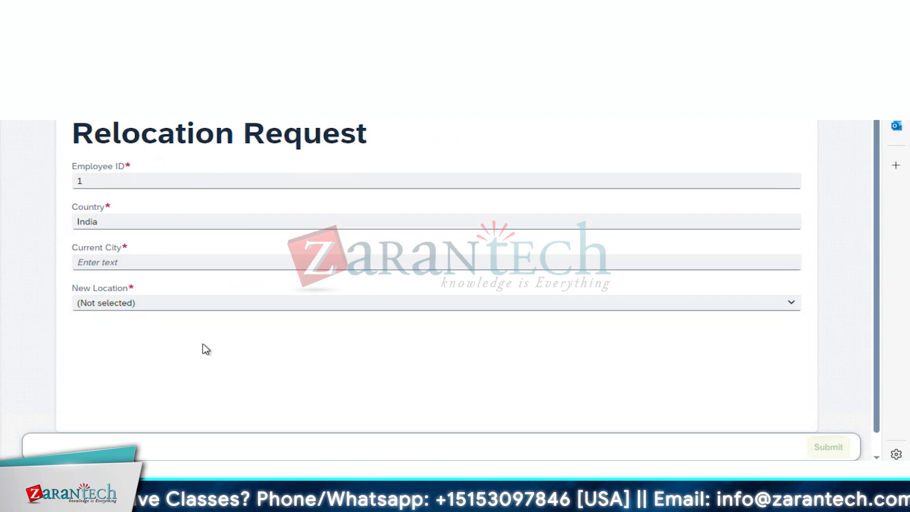
Check the first employee's city in the JSON data and enter India as the Current City in the request form.
click(142, 262)
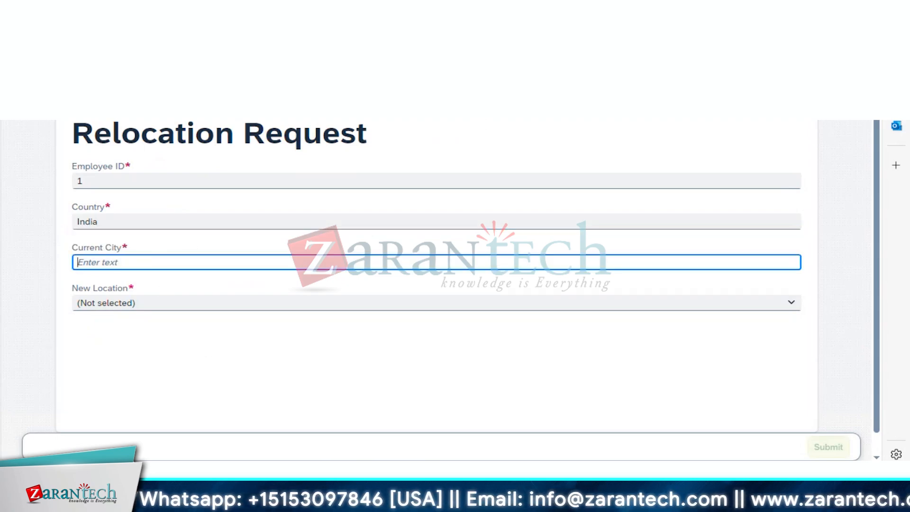
click(227, 10)
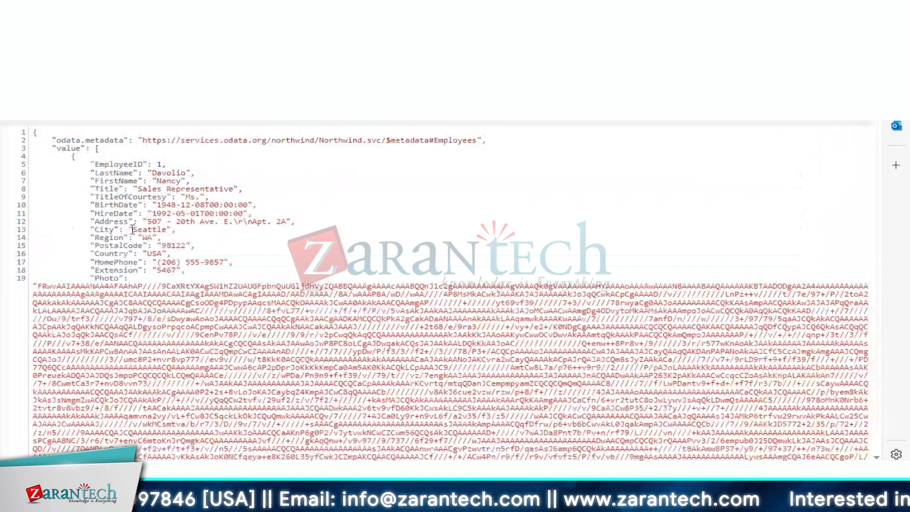
drag(133, 229, 166, 231)
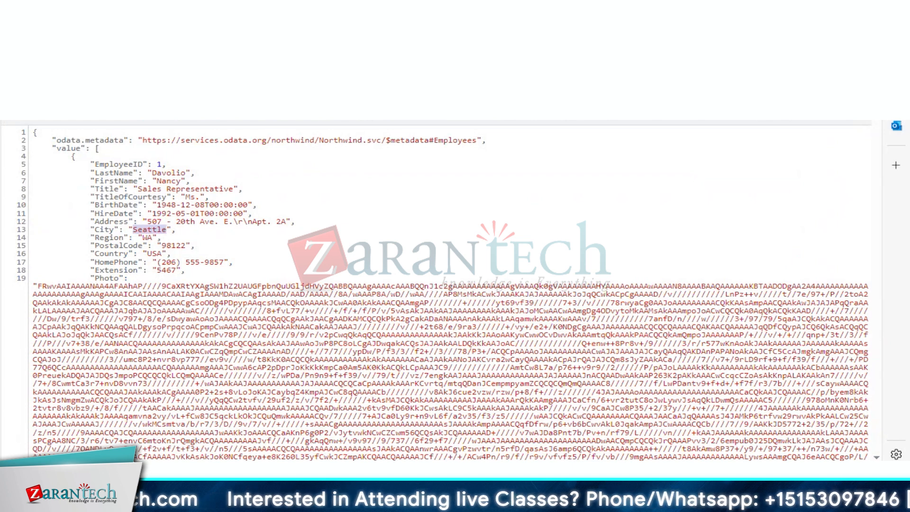
click(417, 9)
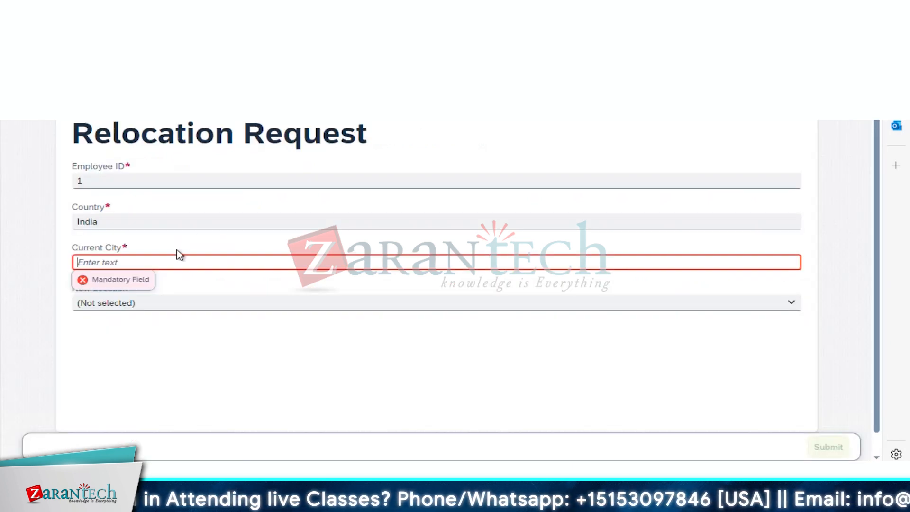
text(India)
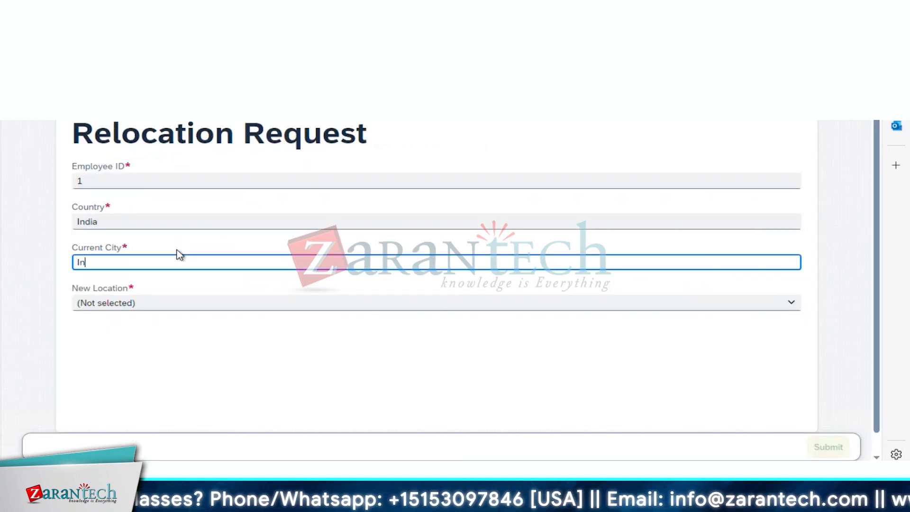
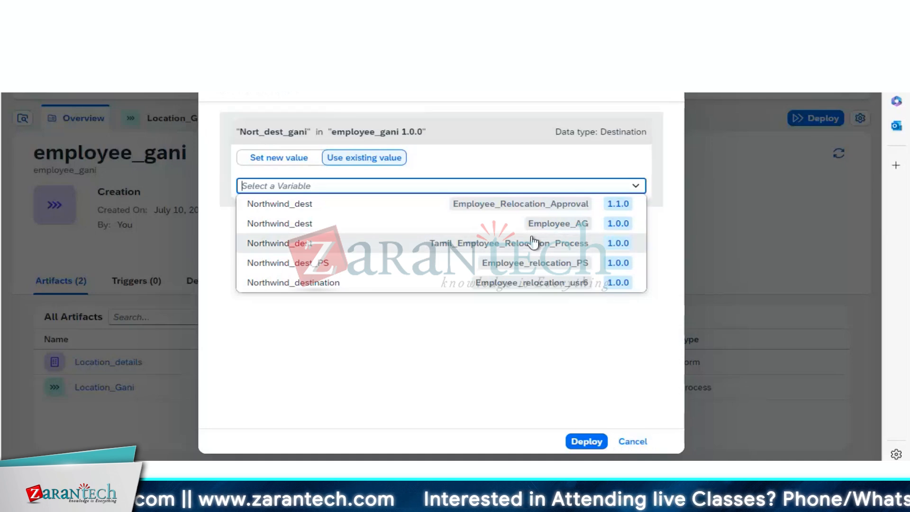
Cancel the employee_gani deployment, switch to the SAP BTP cockpit and check the Tamil-Northwind destination's additional properties in edit mode.
click(632, 443)
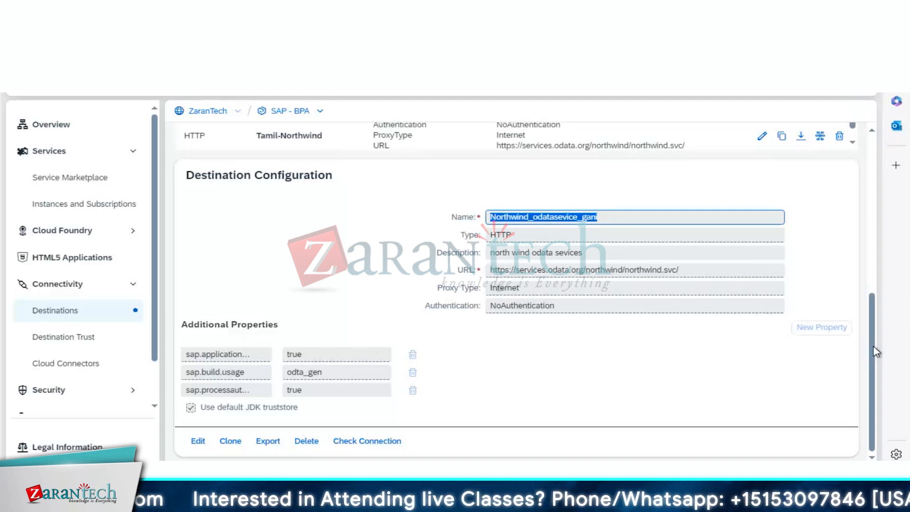
click(761, 137)
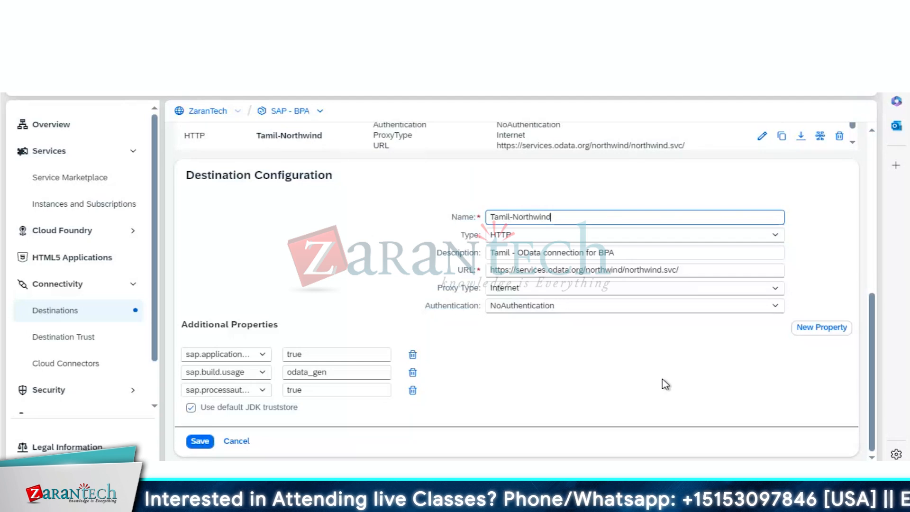
click(263, 356)
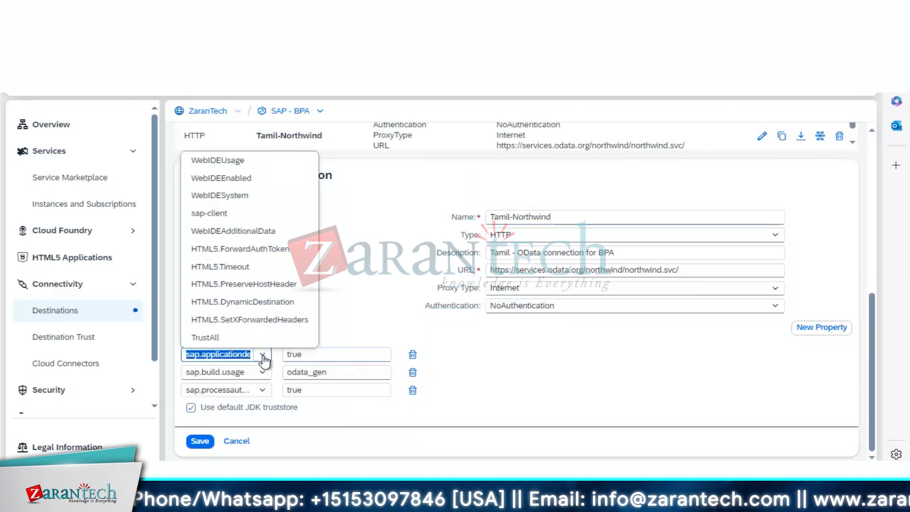
click(263, 356)
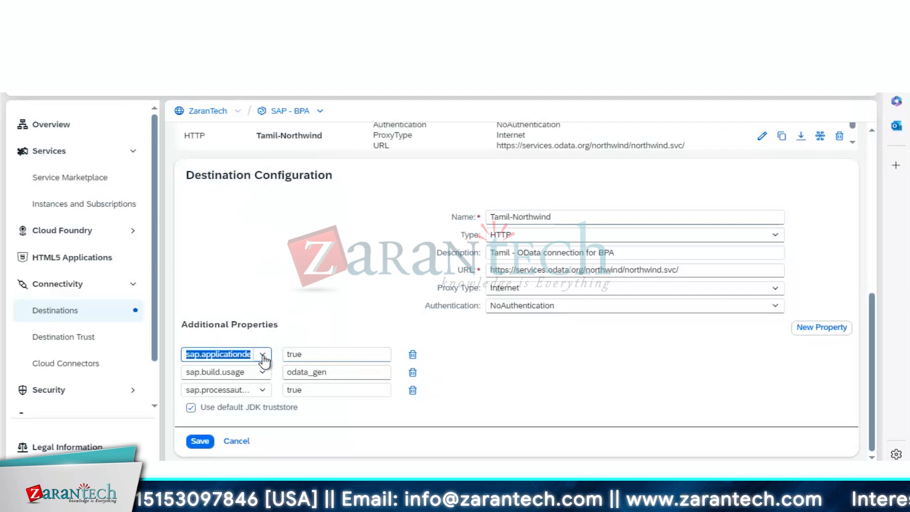
Cancel editing the Tamil-Northwind destination and return to the subaccount's destinations list.
click(57, 313)
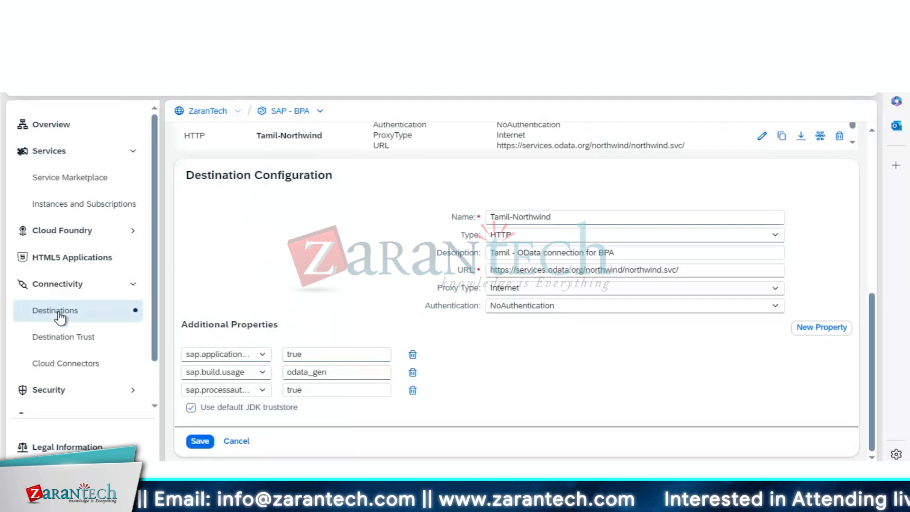
click(761, 138)
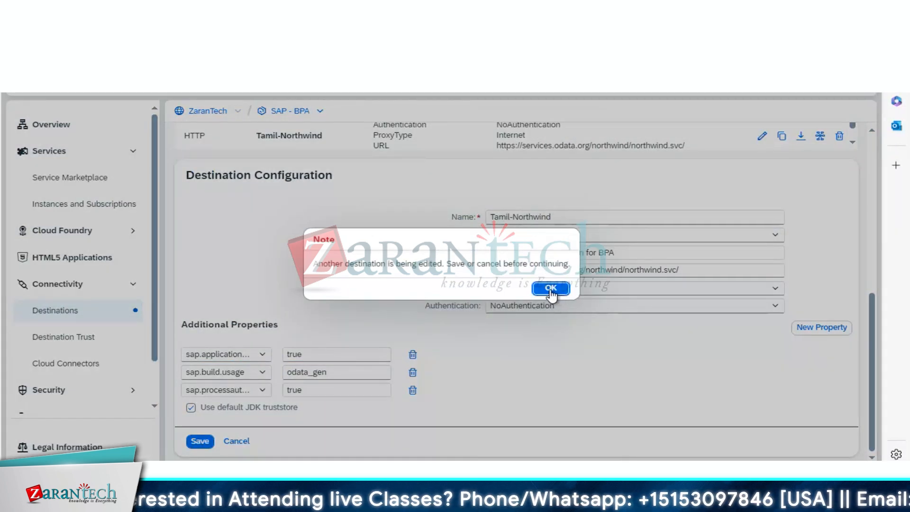
click(551, 288)
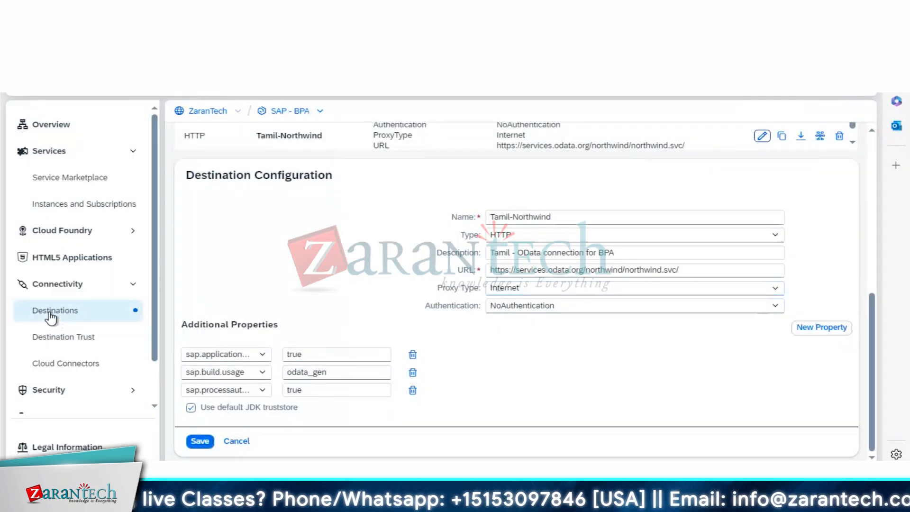
click(51, 317)
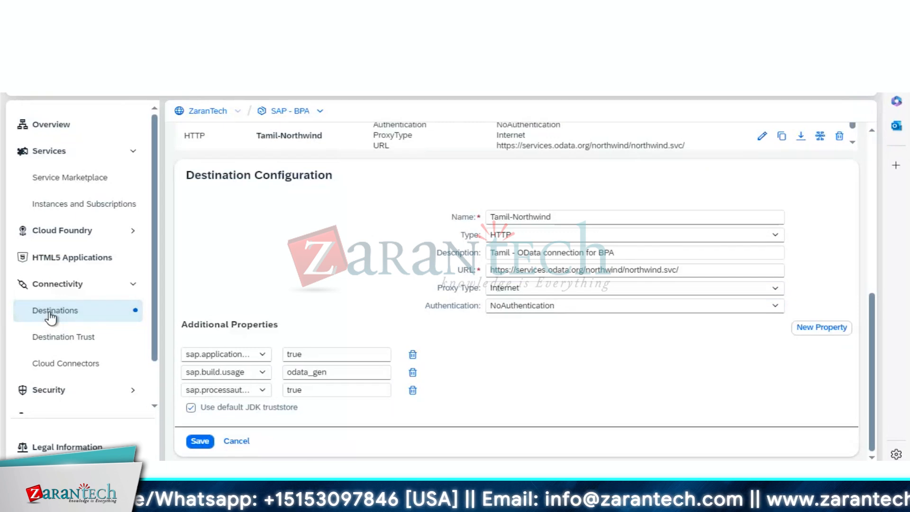
click(243, 443)
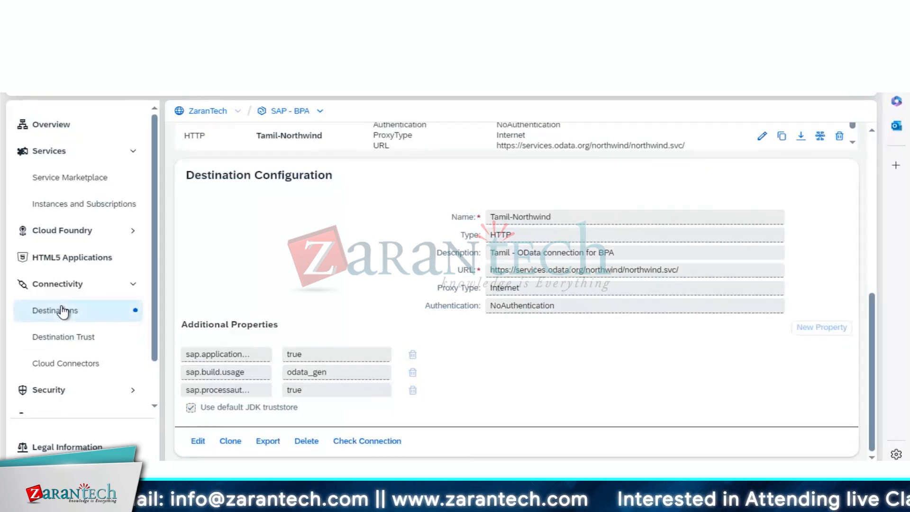
click(69, 341)
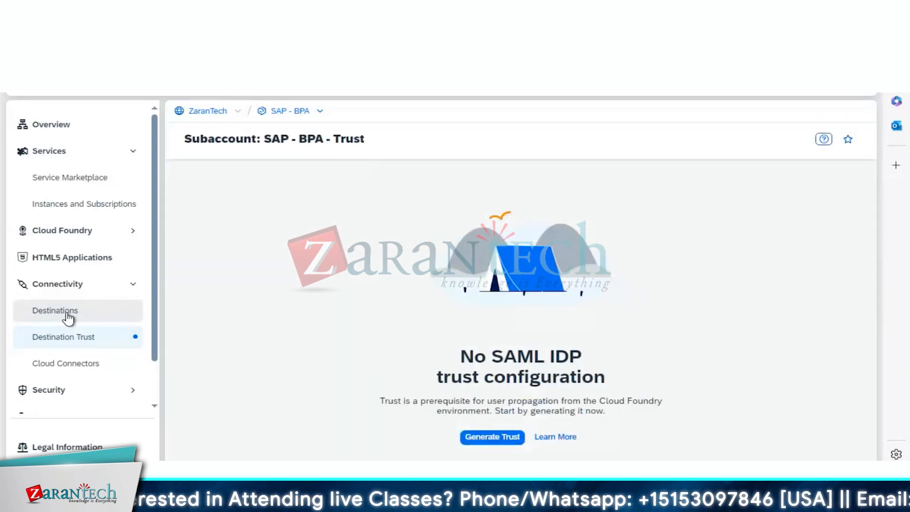
click(67, 316)
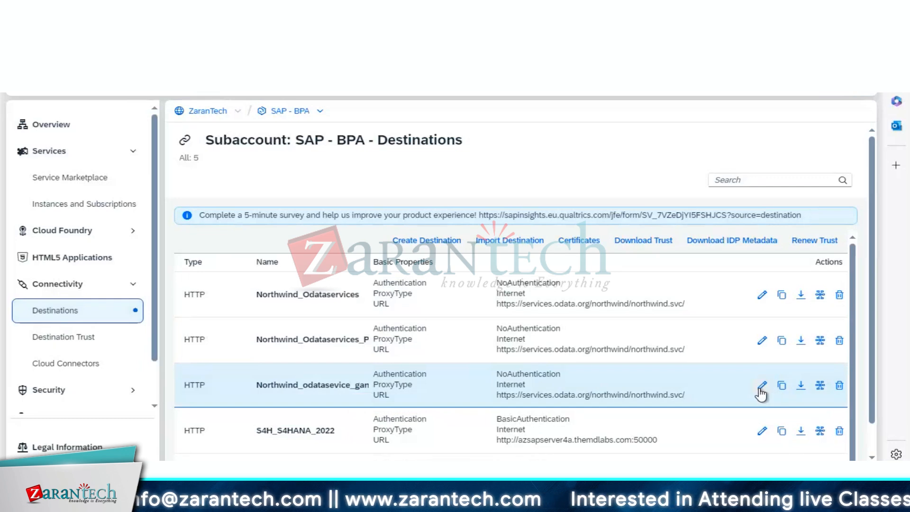
Open the Northwind_odatasevice_gani destination for editing and review its configuration and additional properties.
click(761, 386)
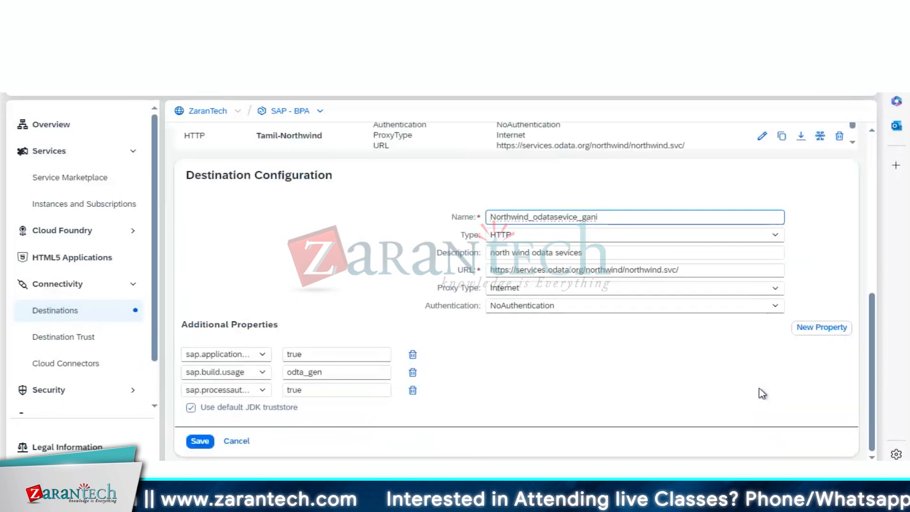
scroll(541, 358, up, 3)
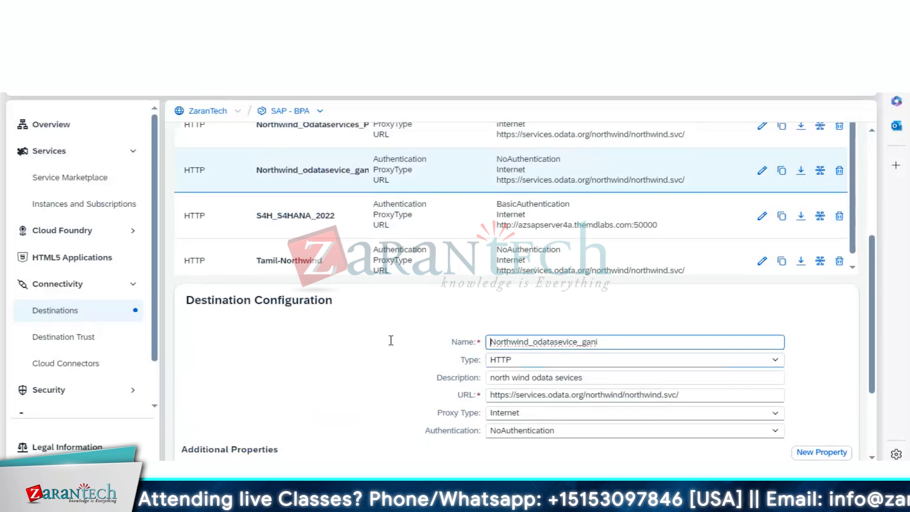
scroll(391, 340, down, 3)
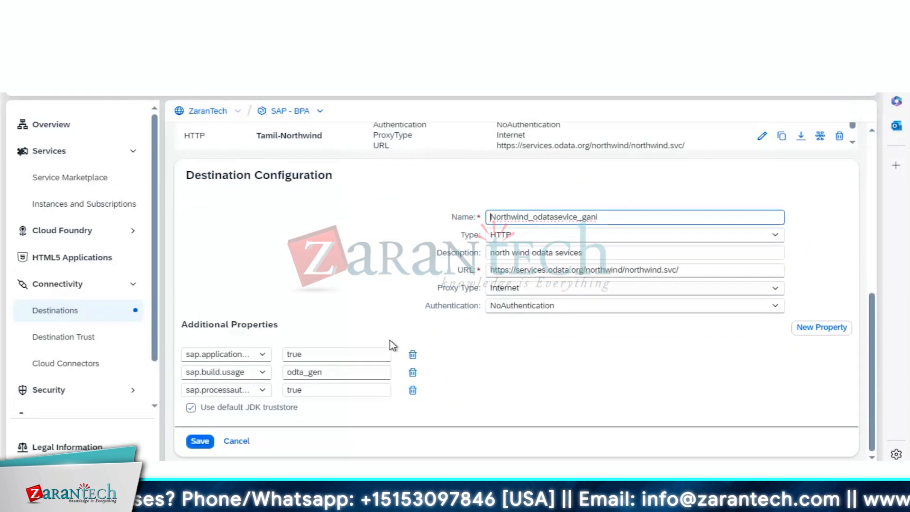
scroll(391, 340, down, 1)
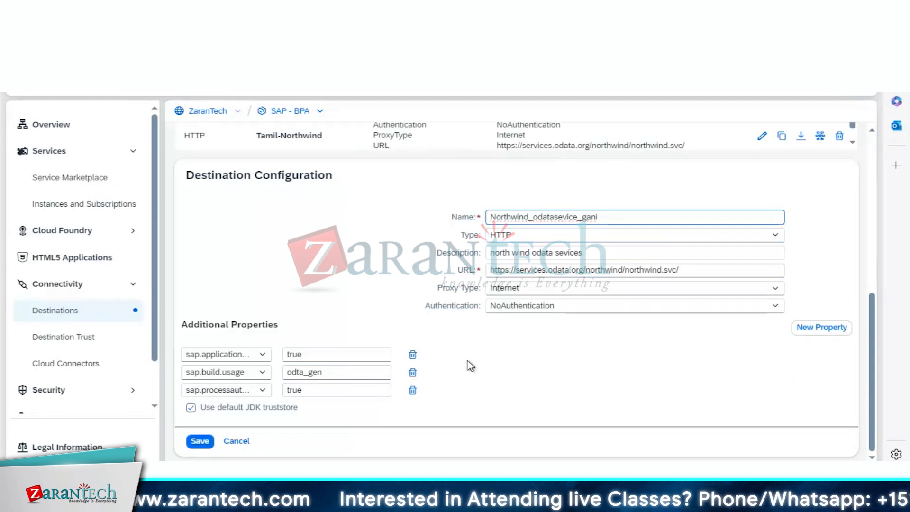
Check the available property names for the Northwind_odatasevice_gani destination's sap.applicationdevelopment and sap.processautomation entries, and save the destination.
click(263, 358)
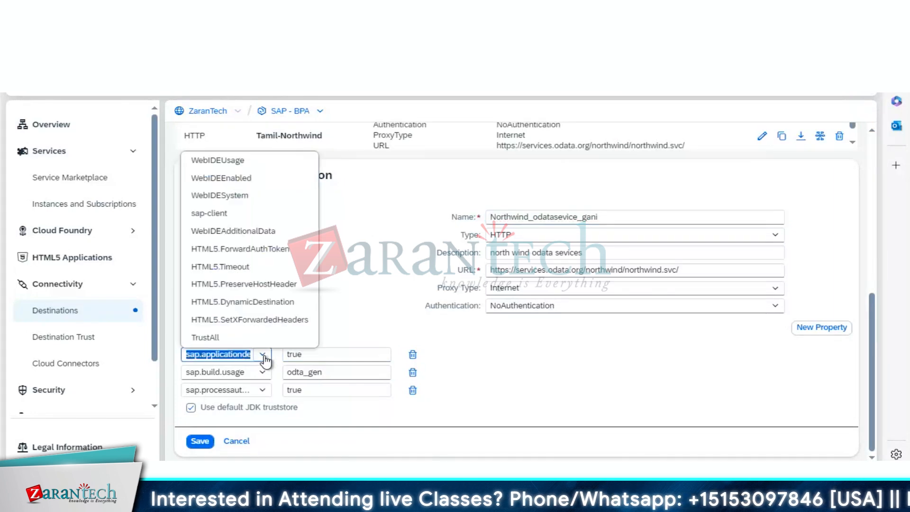
click(263, 356)
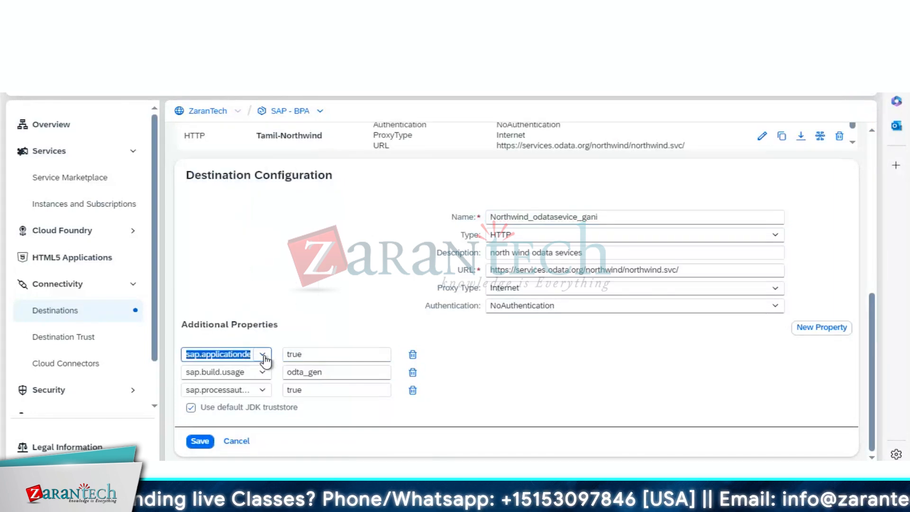
click(263, 392)
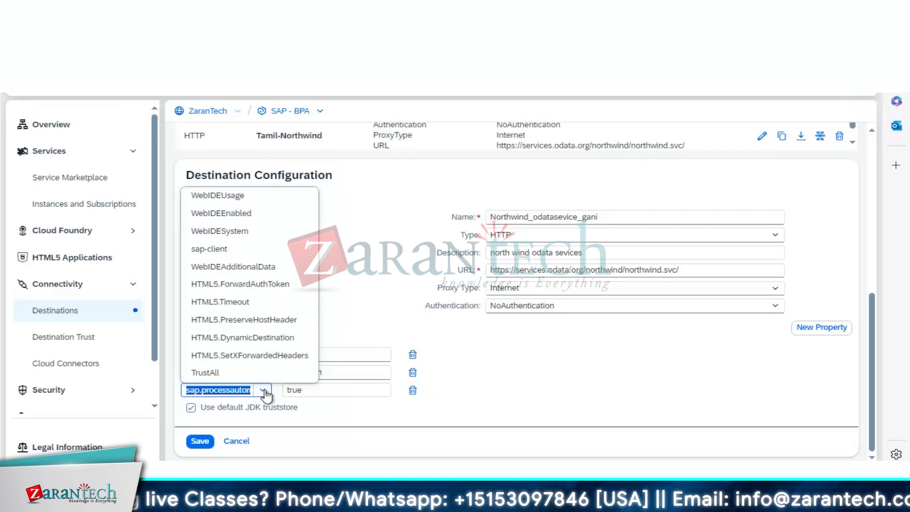
click(263, 391)
click(204, 442)
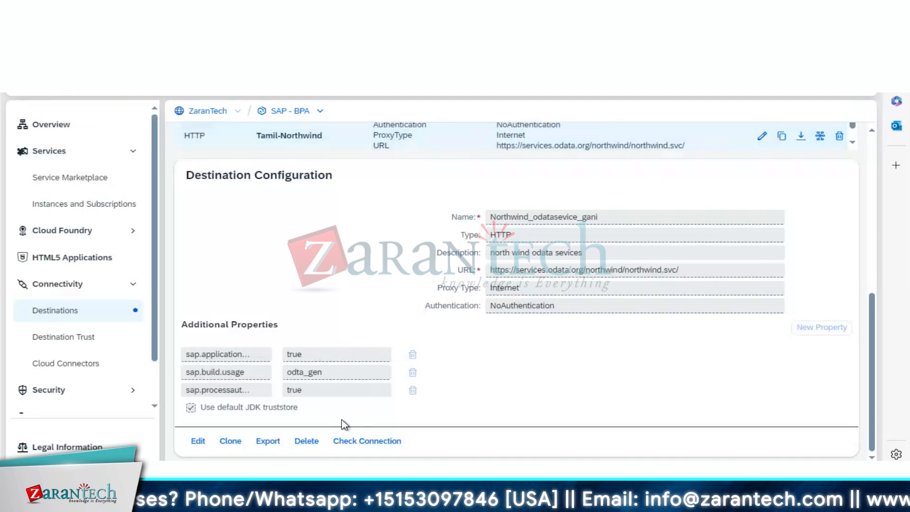
Check the Tamil-Northwind destination's additional properties in edit mode, cancel the edit and switch back to SAP Build.
click(761, 137)
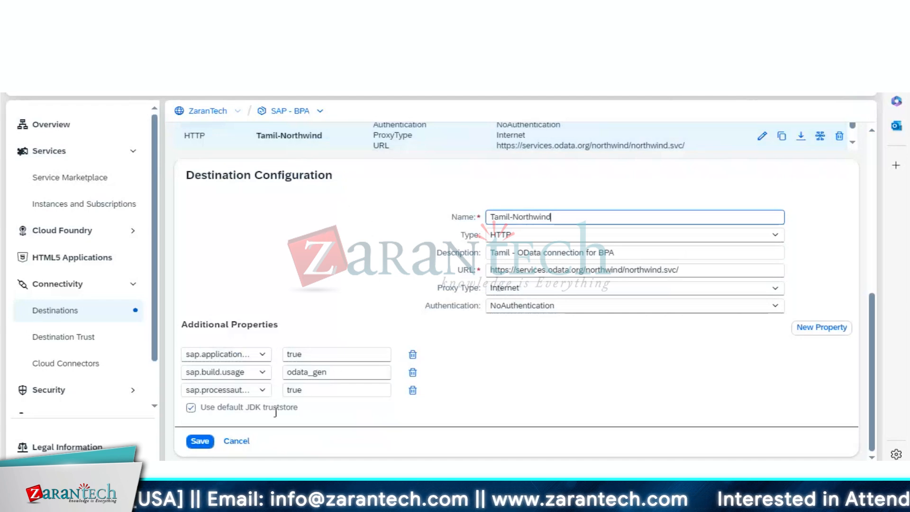
click(246, 442)
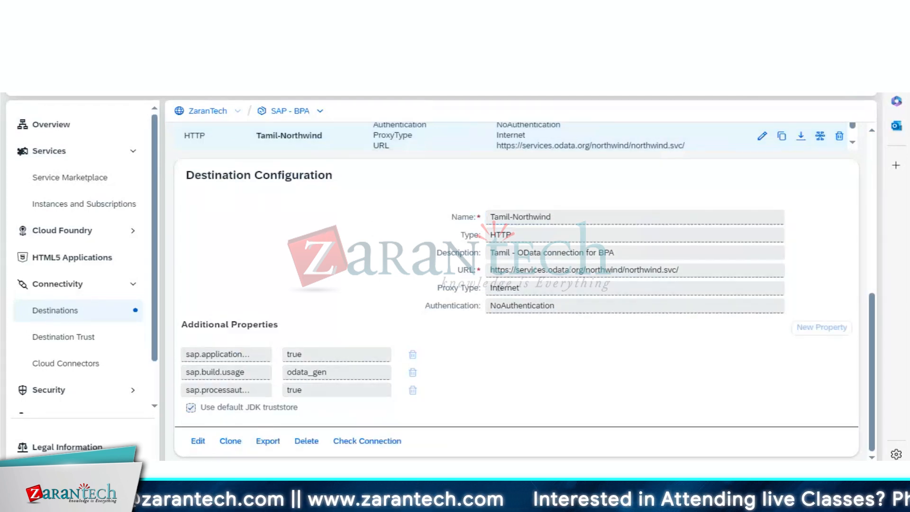
click(190, 11)
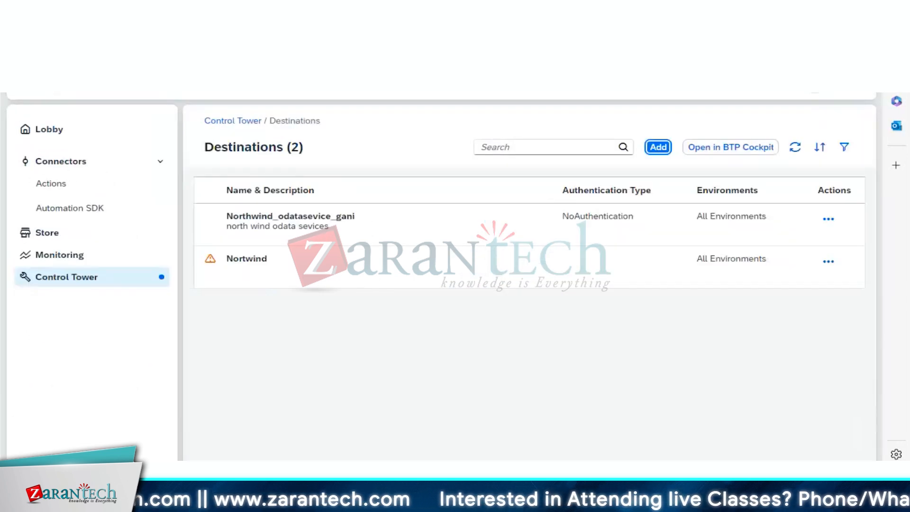
Return to the employee_gani project, refresh its overview and start deploying version 1.0.0 to the Public environment.
click(65, 134)
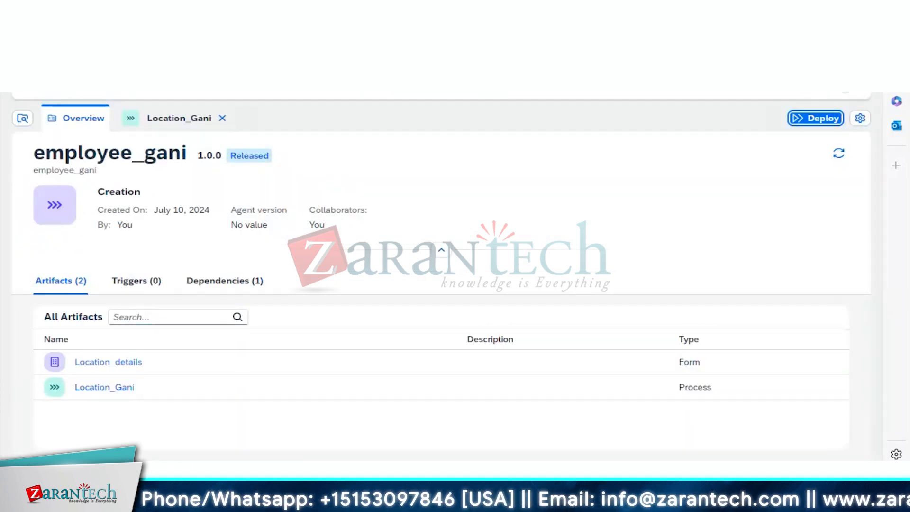
click(838, 154)
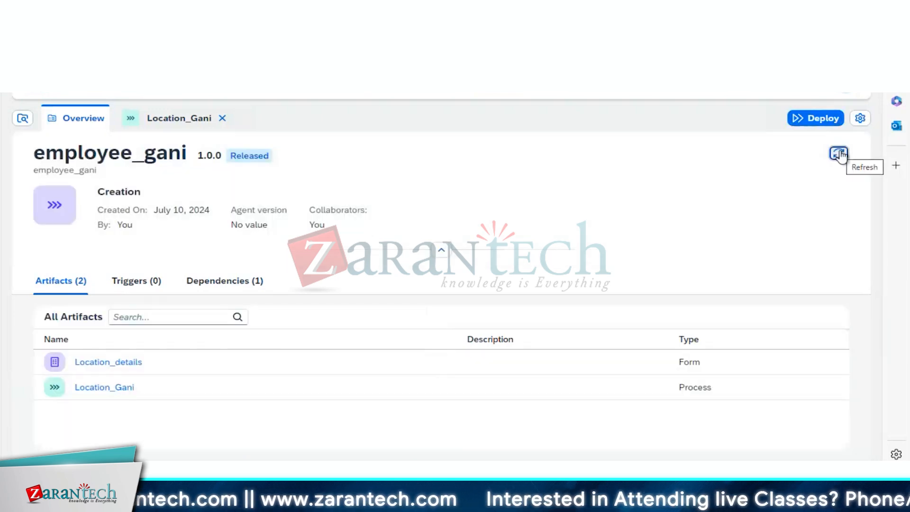
click(818, 120)
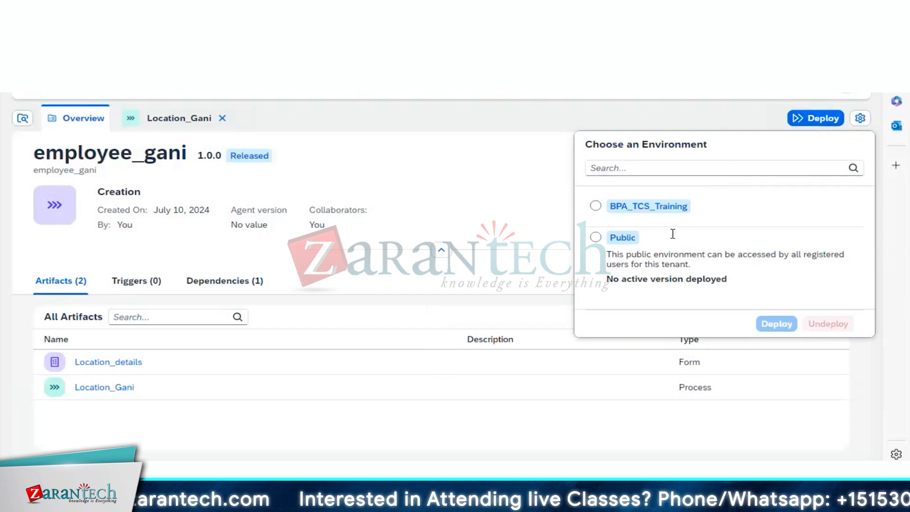
click(662, 248)
click(776, 325)
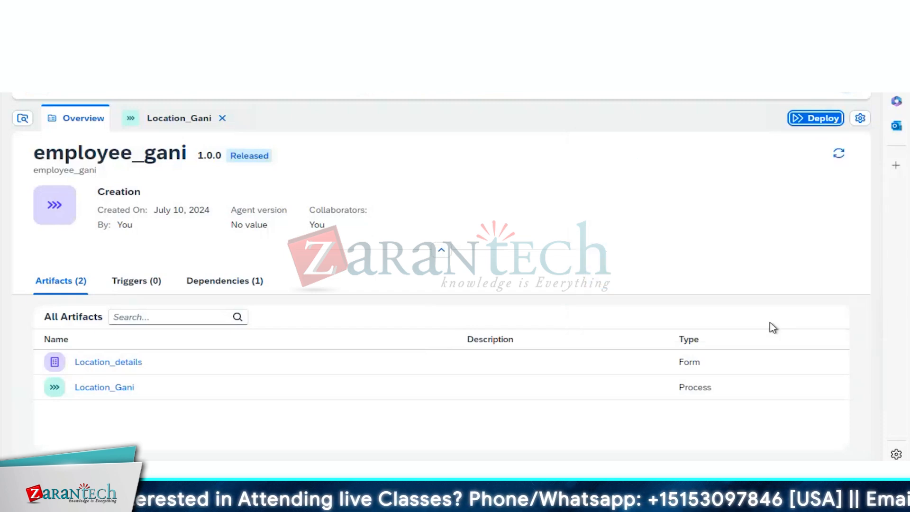
Set a new value for the Nort_dest_gani variable using destination Northwind_odatasevice_gani and deploy the project.
click(373, 161)
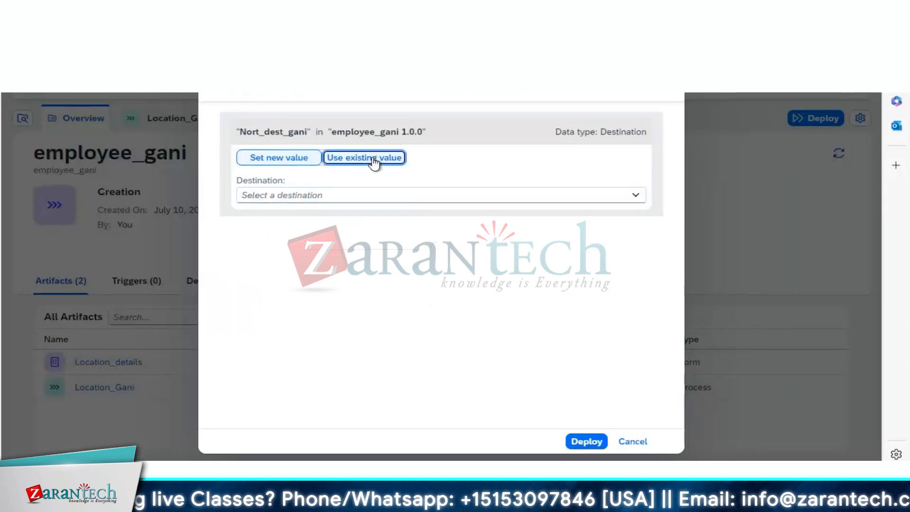
click(307, 158)
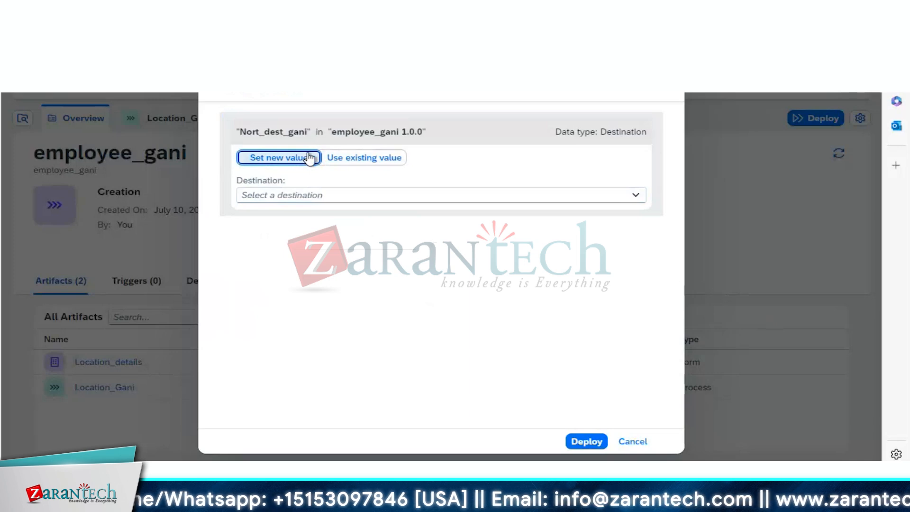
click(356, 193)
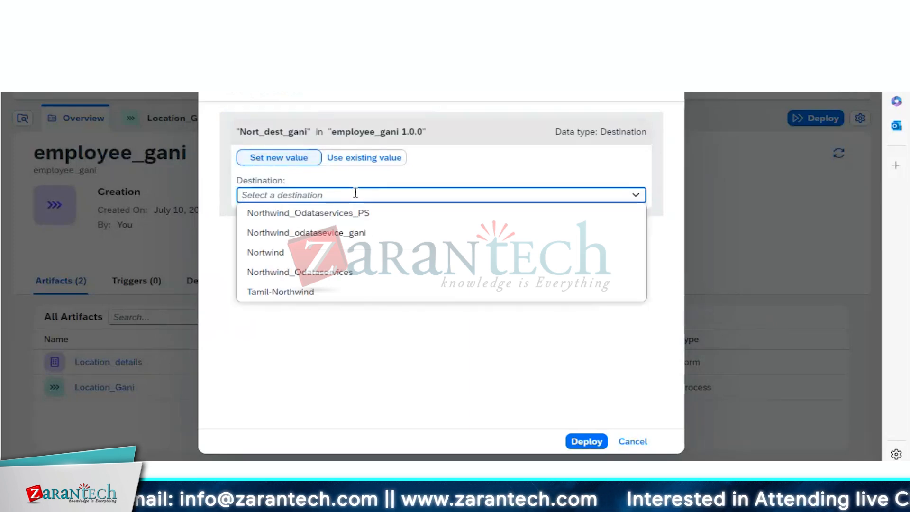
click(363, 234)
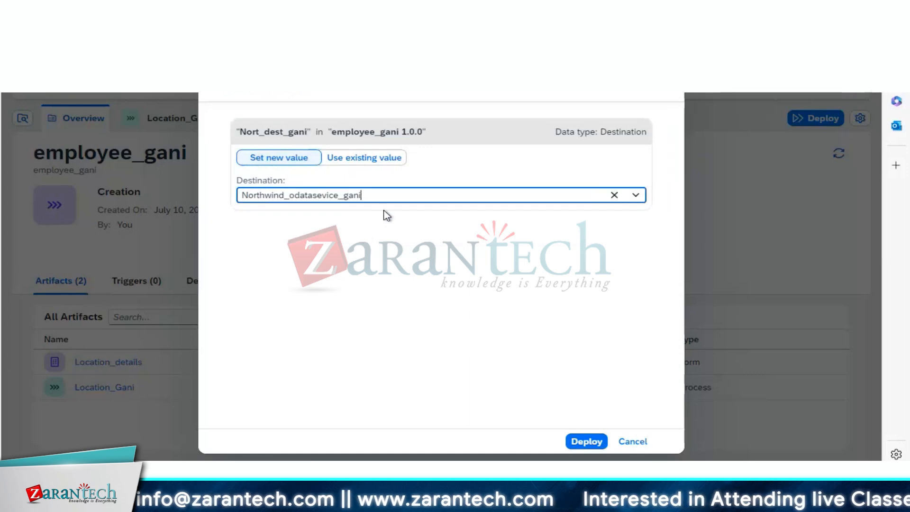
click(587, 442)
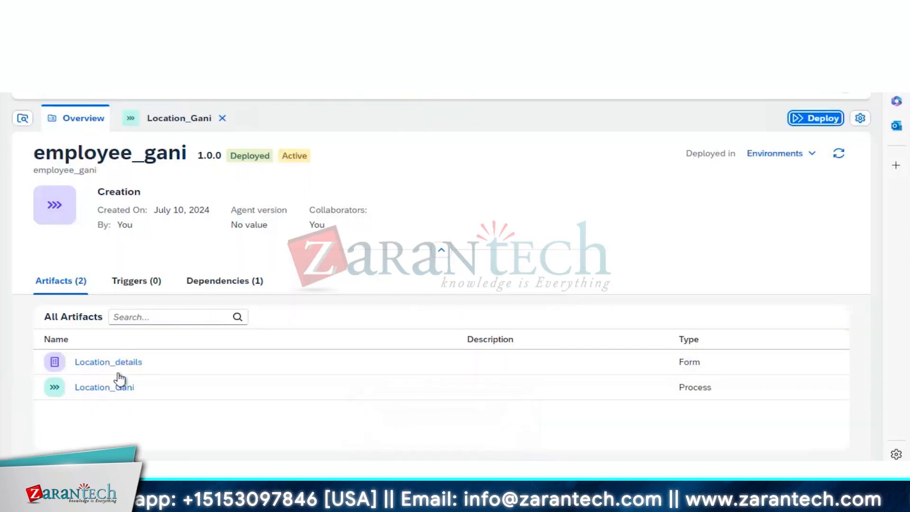
Open the Location_Gani process, copy the Public form link from its Location_details trigger and open the form.
double_click(108, 392)
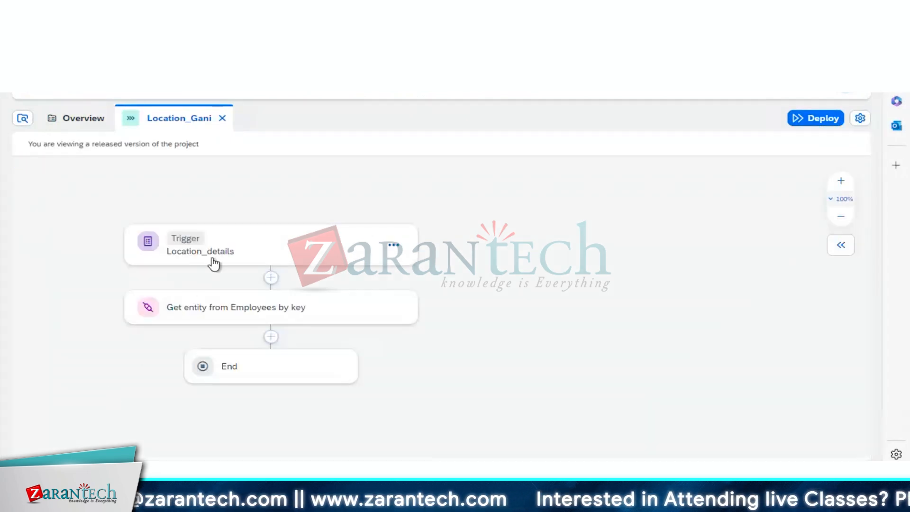
click(217, 256)
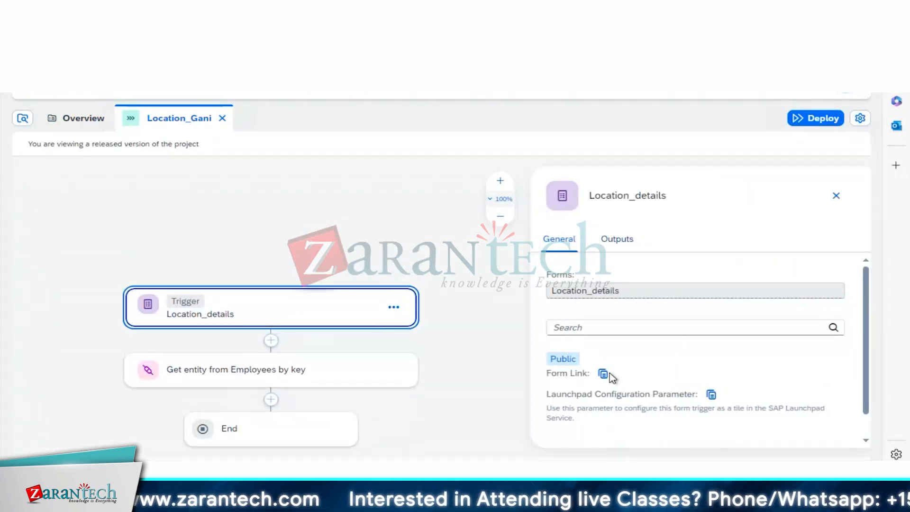
click(604, 375)
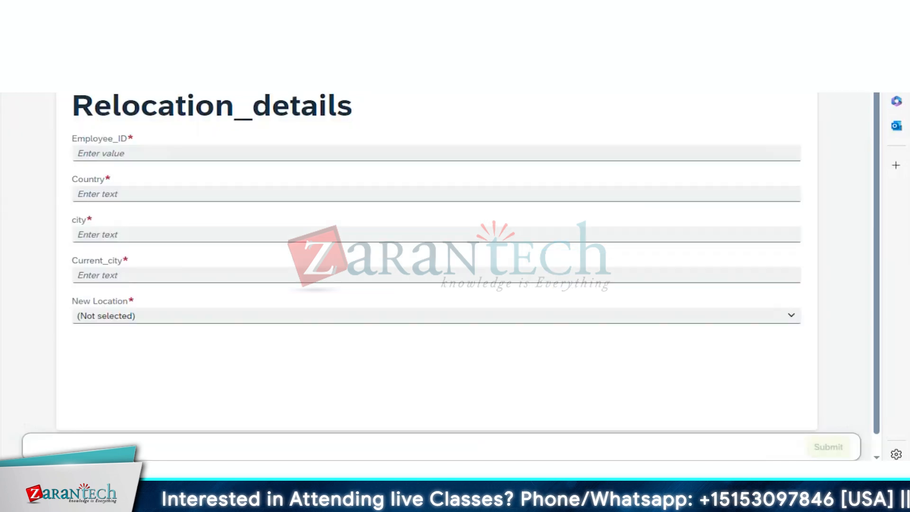
Enter 1 as the Employee_ID and India as the Country in the Relocation_details form.
text(1)
click(377, 193)
text(Bangalore)
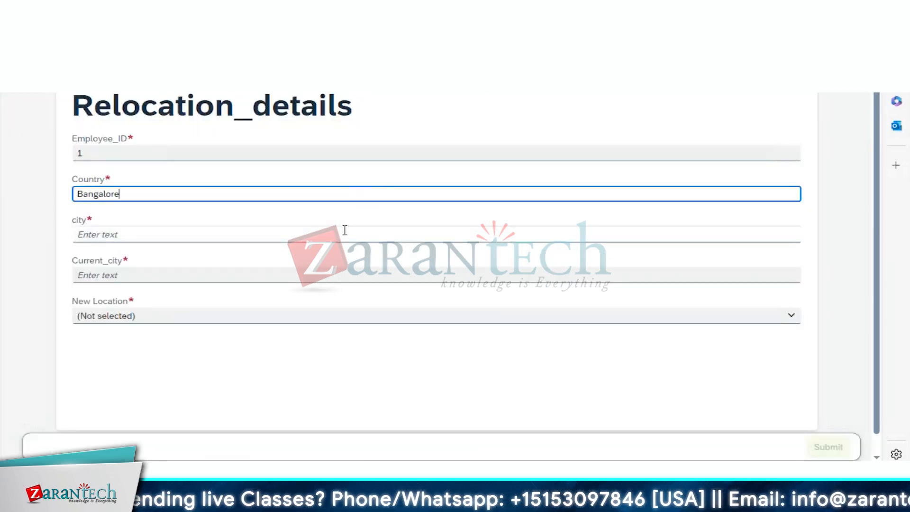
click(344, 233)
click(274, 196)
key(BackSpace)
key(BackSpace)
key(BackSpace)
key(BackSpace)
key(BackSpace)
key(BackSpace)
key(BackSpace)
key(BackSpace)
key(BackSpace)
text(India)
Fill in Bangalore as the city, hyder as the Current_city and seattle as the New Location, and submit the form.
click(283, 234)
text(Bangalore)
click(245, 275)
text(hyder)
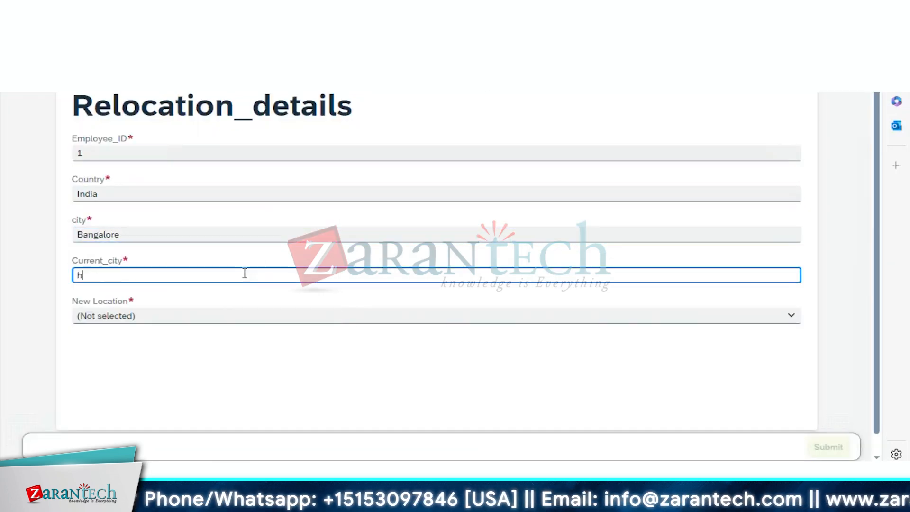
click(240, 316)
click(151, 396)
click(828, 446)
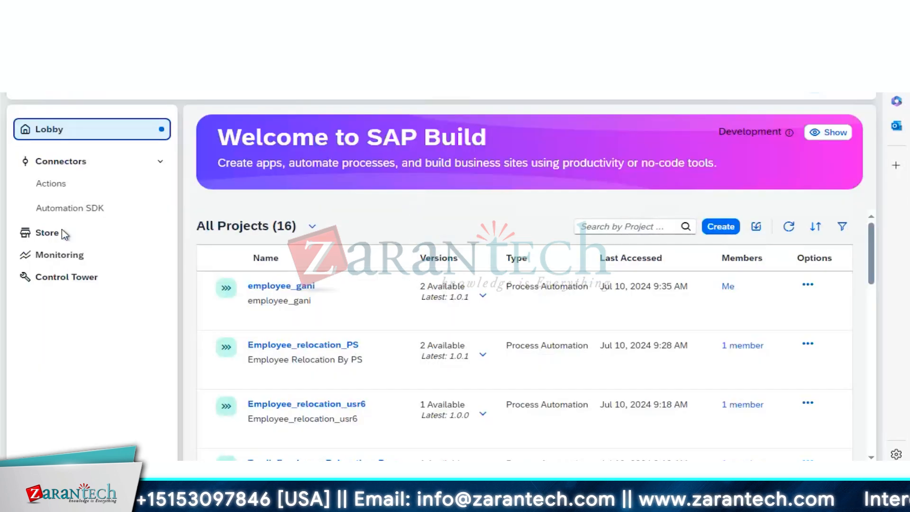
Go to SAP Build monitoring, resume the interrupted session and open the Process and Workflow Instances overview.
click(59, 255)
click(257, 177)
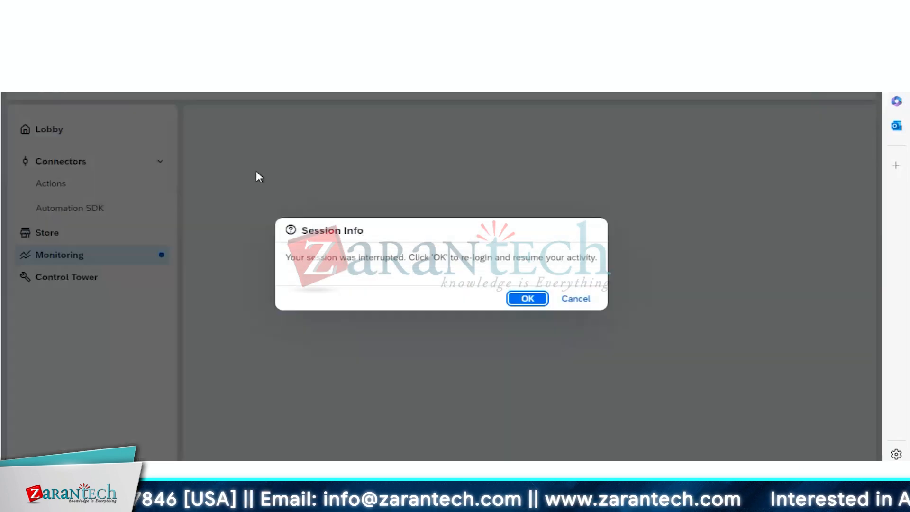
click(524, 299)
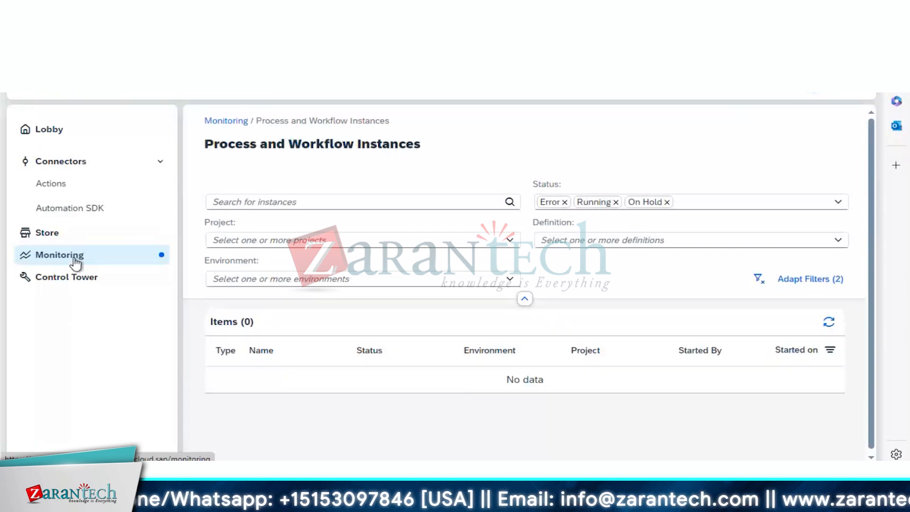
click(56, 256)
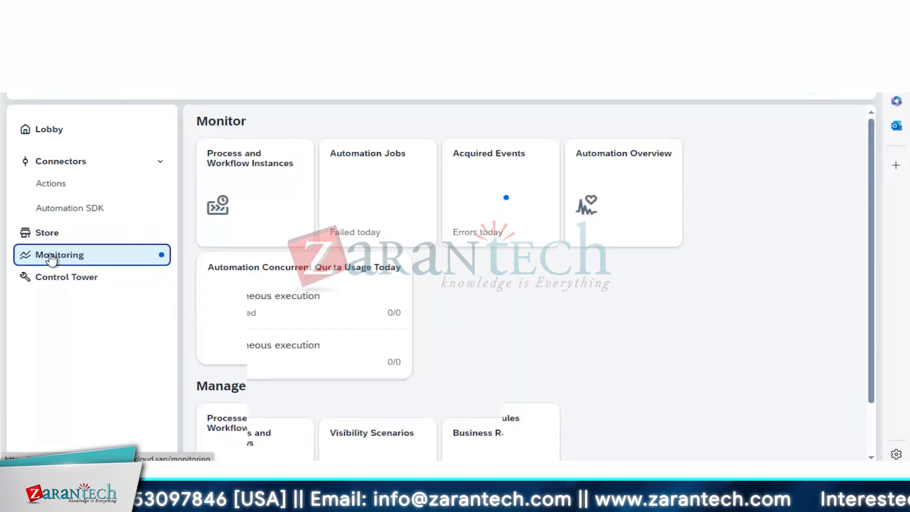
click(227, 192)
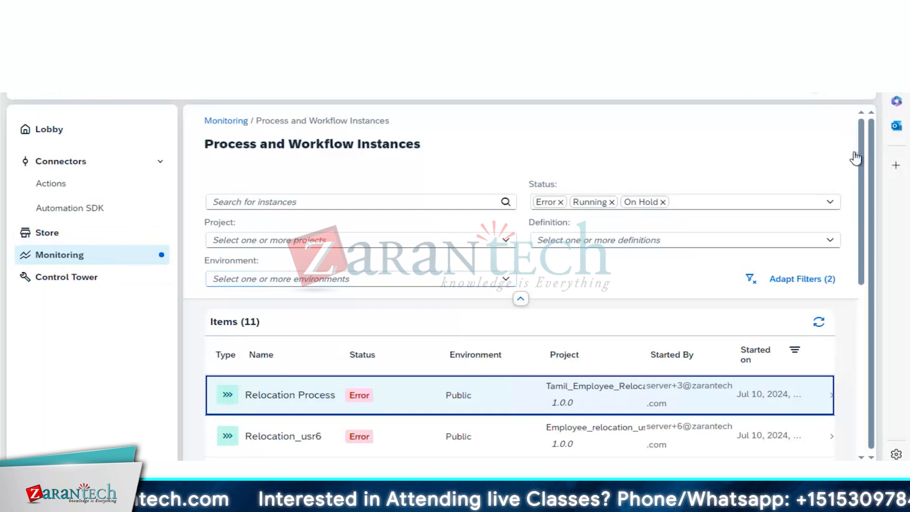
Remove the Error, Running and On Hold status filters from the process instances list.
scroll(863, 167, down, 1)
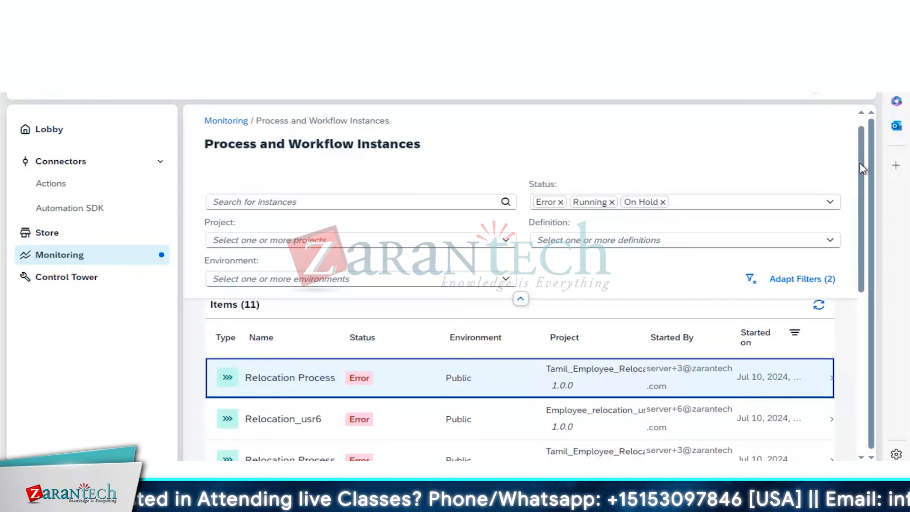
click(561, 202)
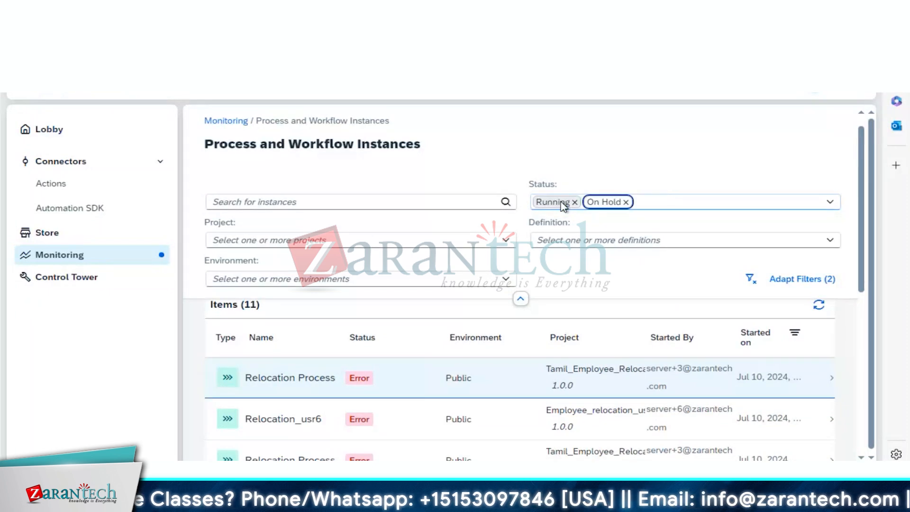
click(575, 202)
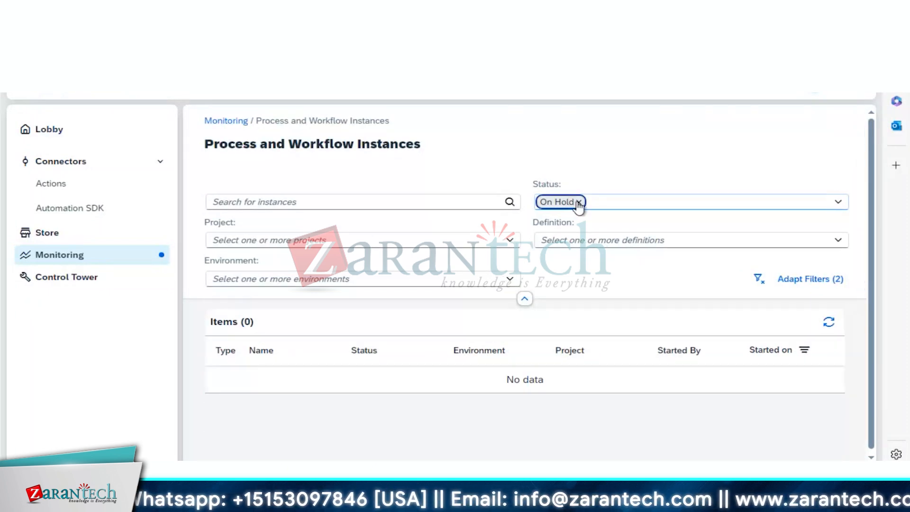
click(579, 203)
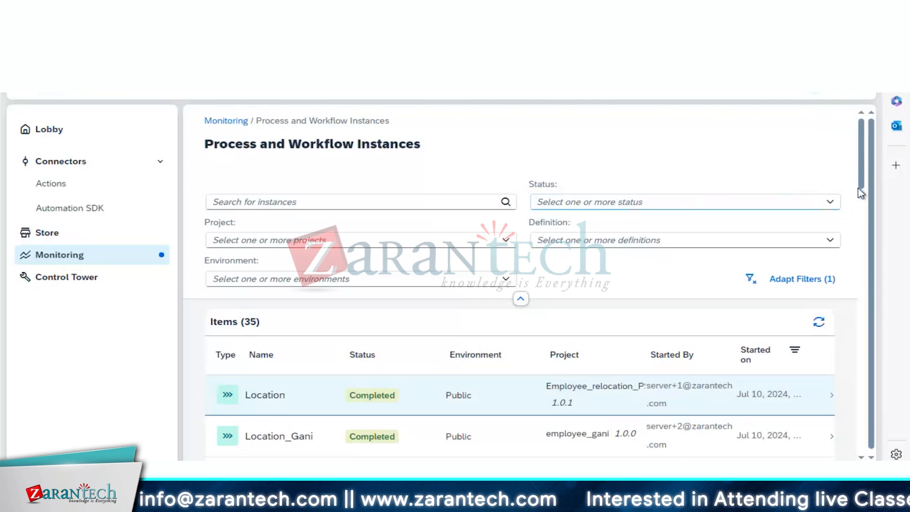
Open the Location_Gani instance of employee_gani 1.0.0 in full-screen view and examine its context data.
click(288, 442)
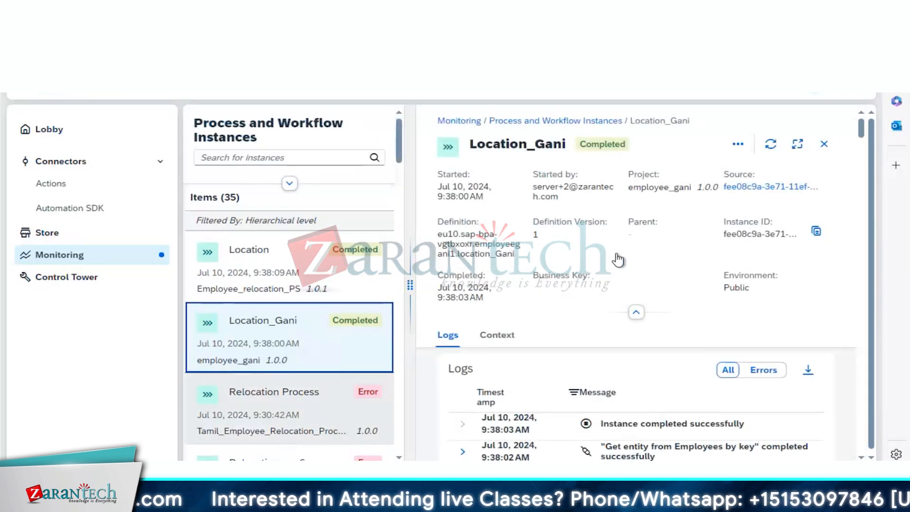
drag(410, 285, 386, 289)
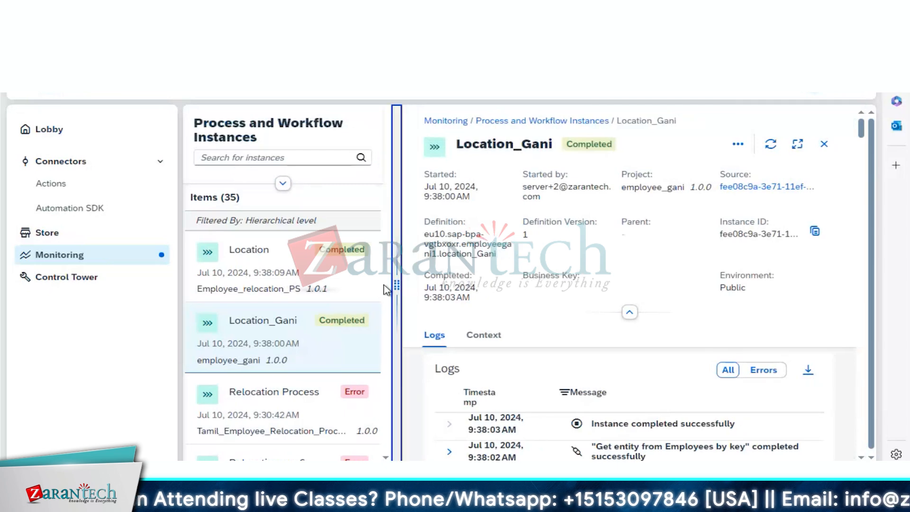
click(798, 145)
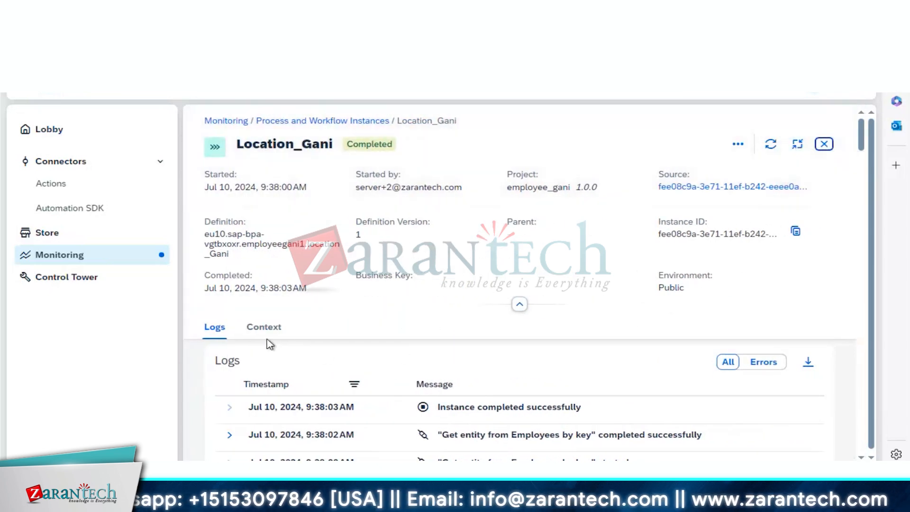
click(262, 328)
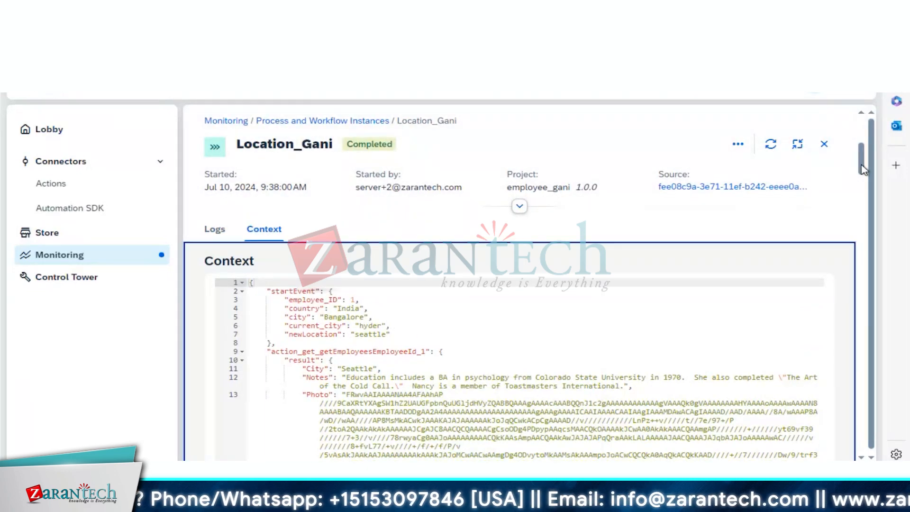
mouse_move(861, 165)
mouse_down()
mouse_move(854, 301)
mouse_move(863, 458)
mouse_move(863, 135)
mouse_move(863, 162)
mouse_up()
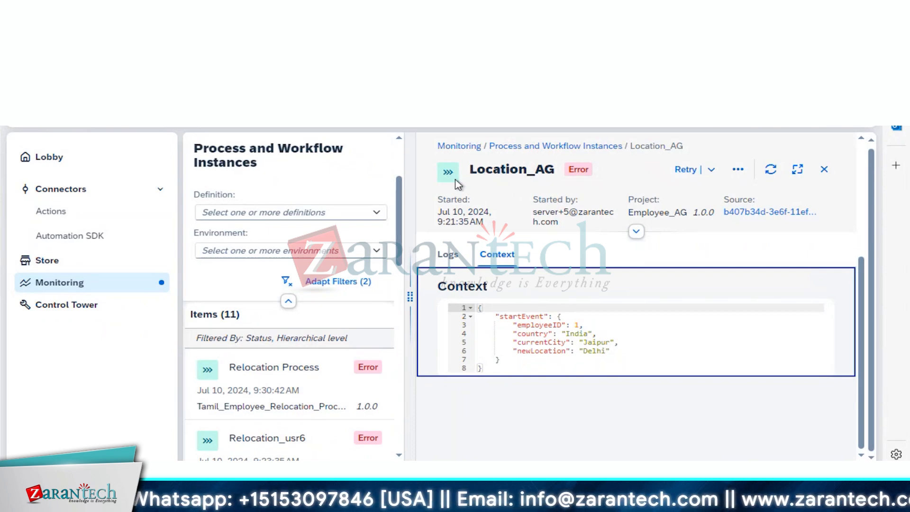
Examine the error log, instance details and context data of the failed Location_AG instance of Employee_AG 1.0.0.
click(449, 258)
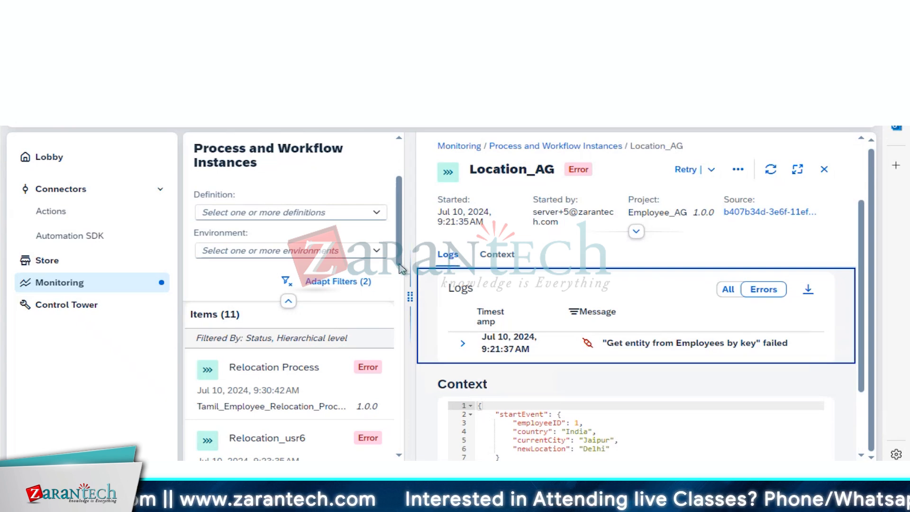
click(523, 299)
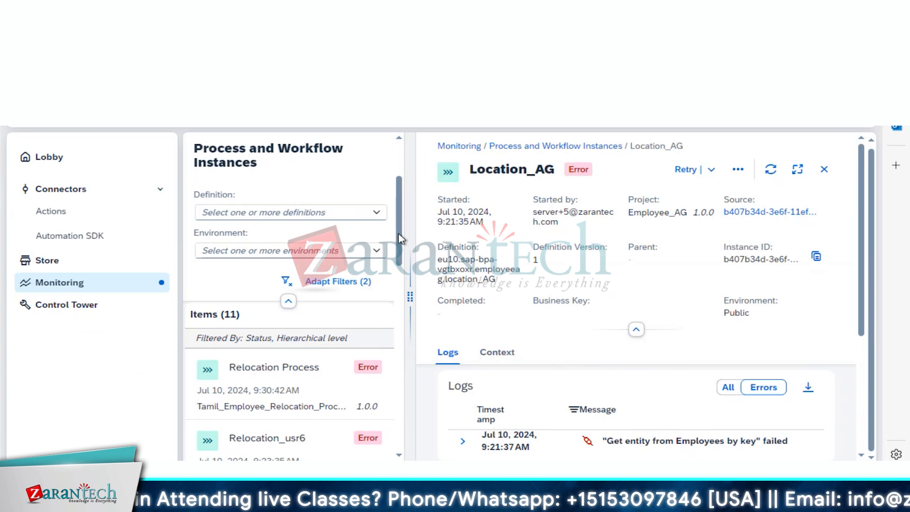
scroll(399, 279, down, 3)
scroll(403, 295, down, 3)
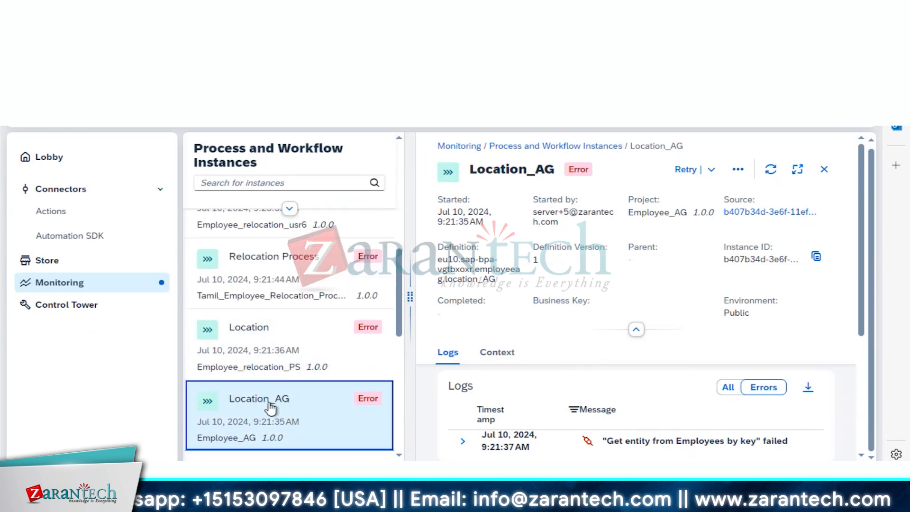
click(271, 407)
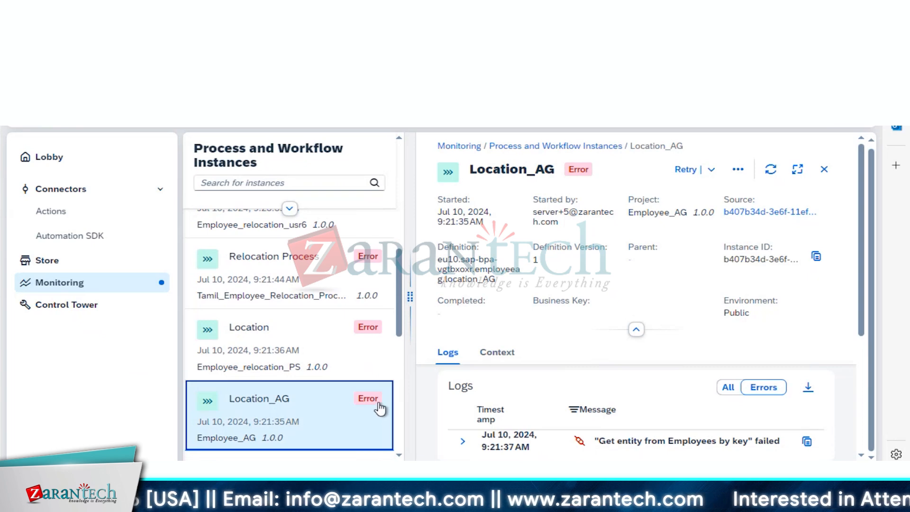
right_click(449, 387)
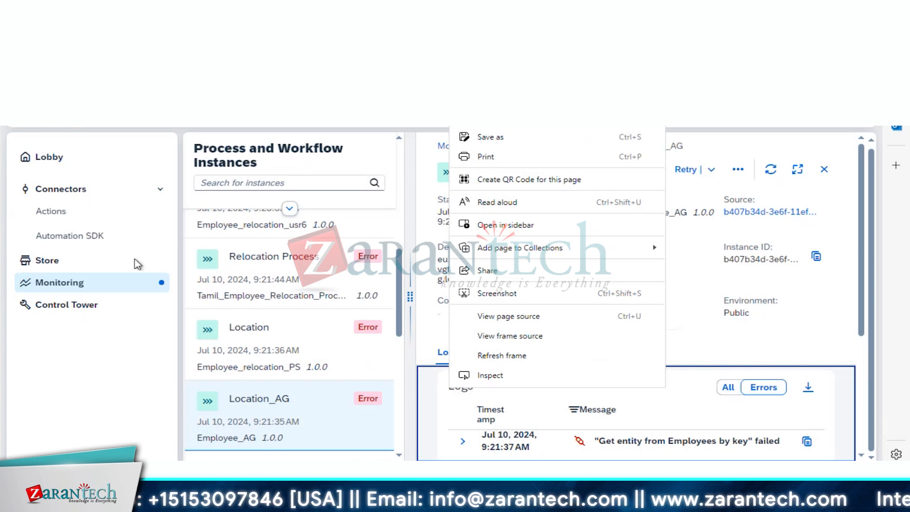
click(99, 353)
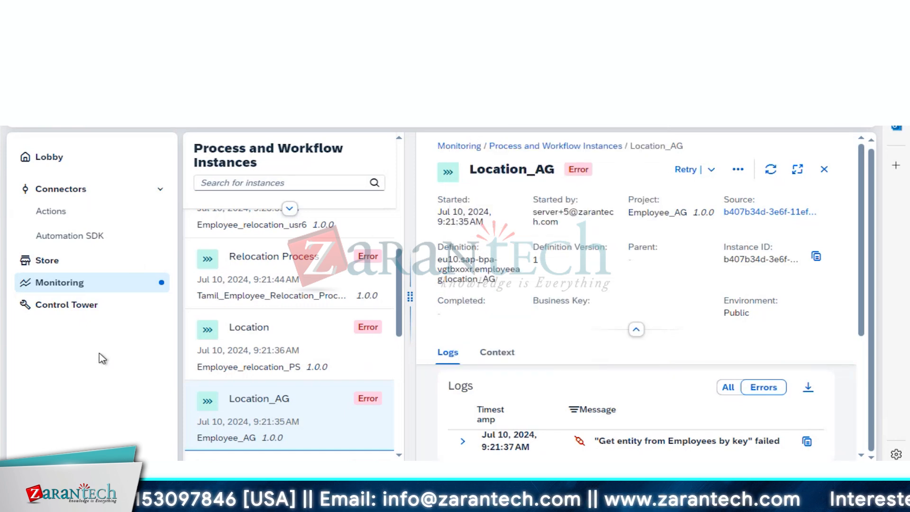
click(501, 352)
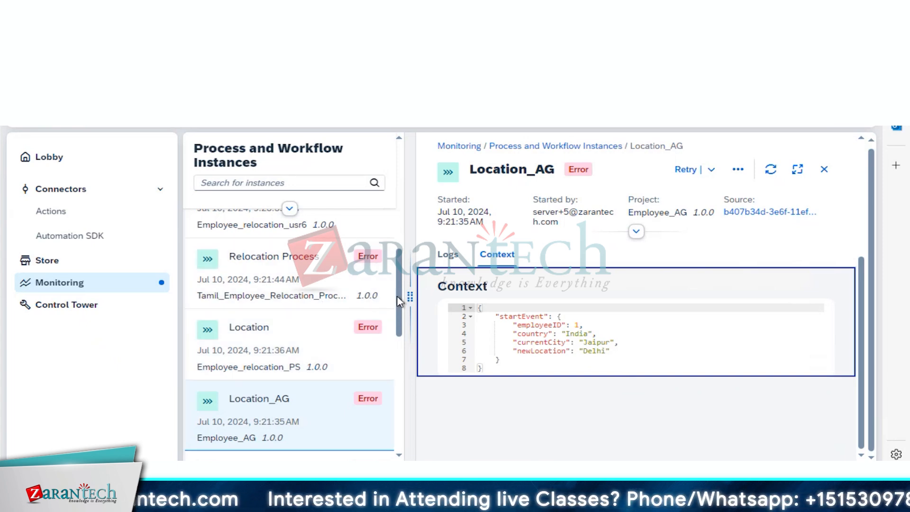
mouse_move(400, 301)
mouse_down()
mouse_move(397, 268)
mouse_move(397, 374)
mouse_move(391, 237)
mouse_move(390, 294)
mouse_up()
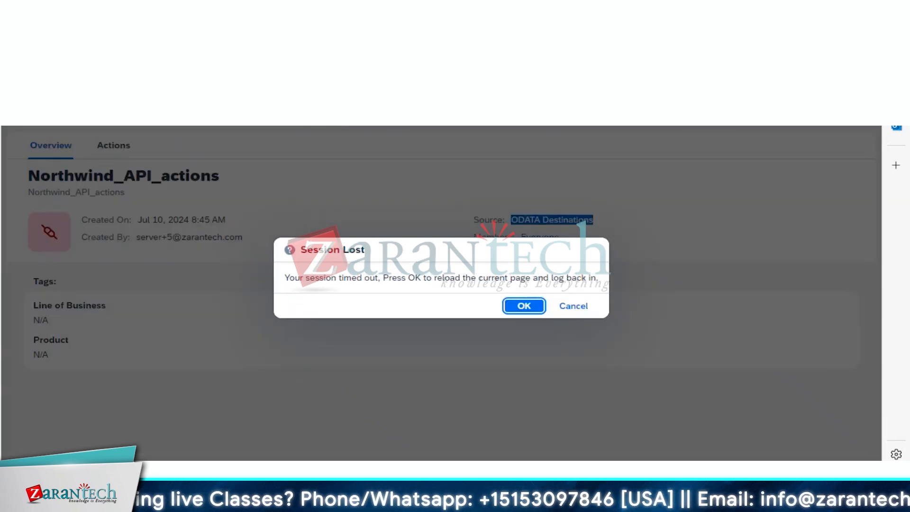
Renew the timed-out sessions of the Northwind_API_actions page, the Location_AG process page and the SAP - BPA subaccount cockpit.
click(526, 305)
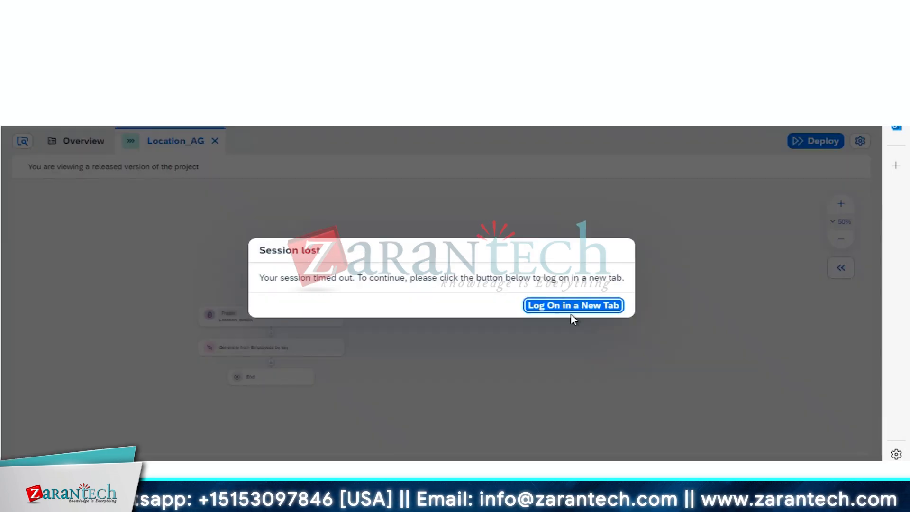
click(569, 307)
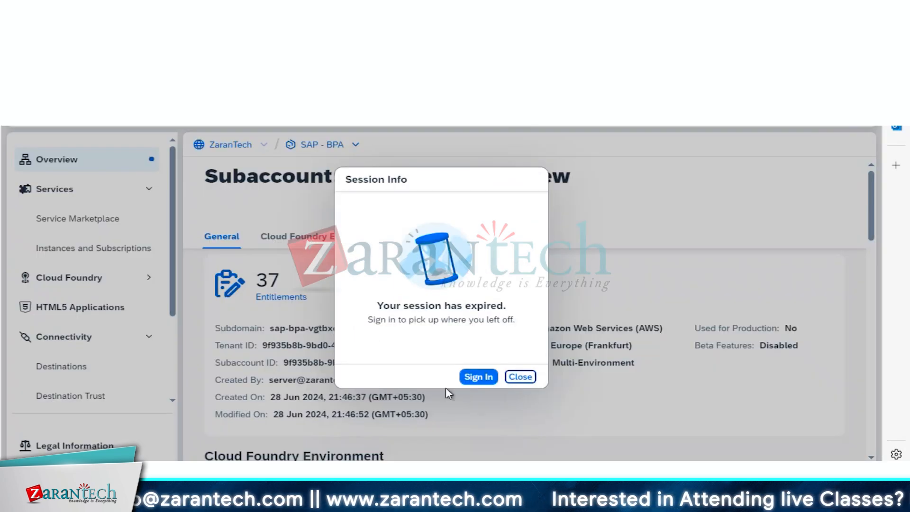
click(479, 377)
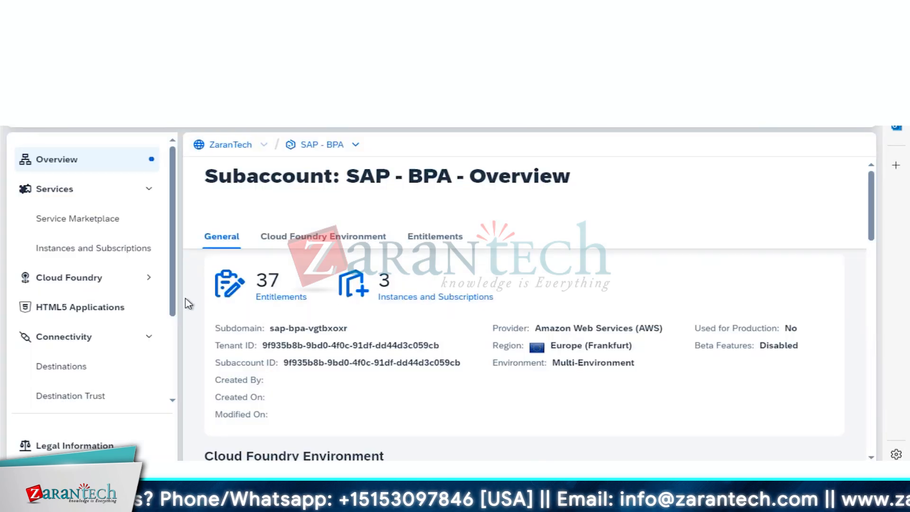
Review the destinations of the SAP - BPA subaccount and the destinations registered in the SAP Build Control Tower.
click(73, 371)
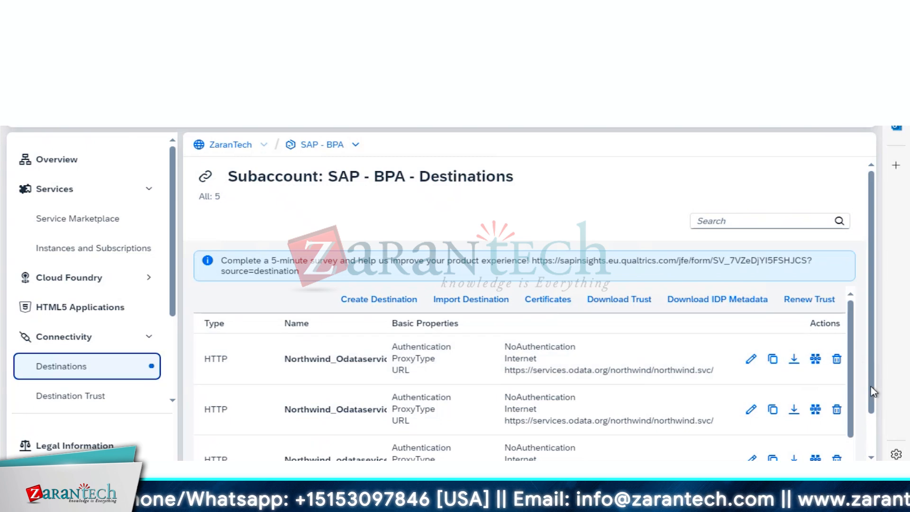
drag(874, 392, 871, 455)
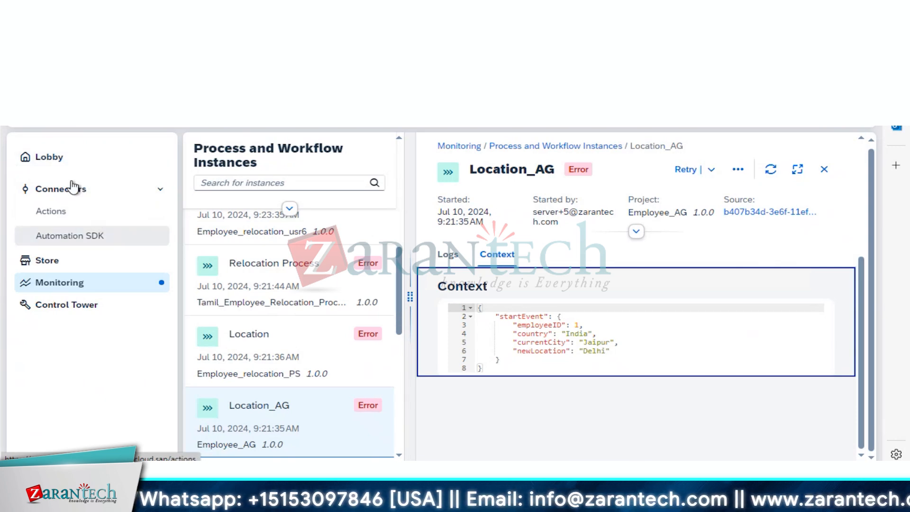
click(92, 306)
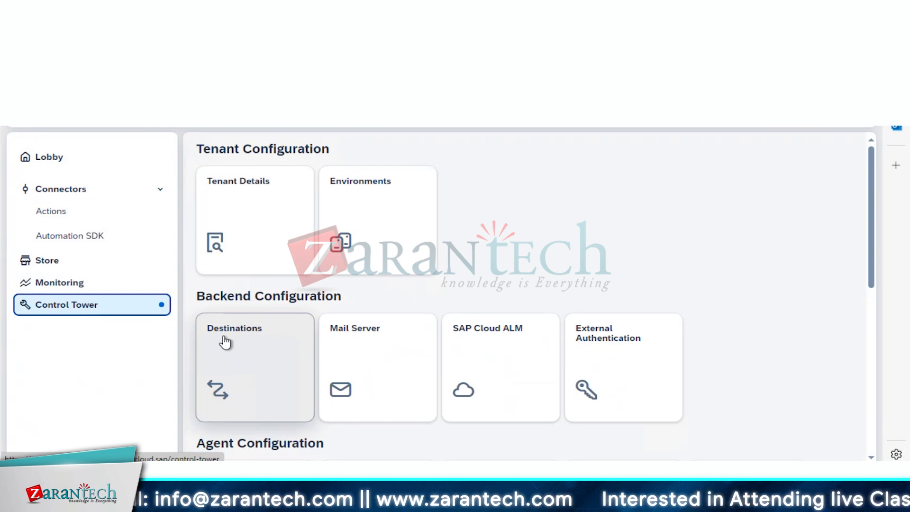
click(212, 354)
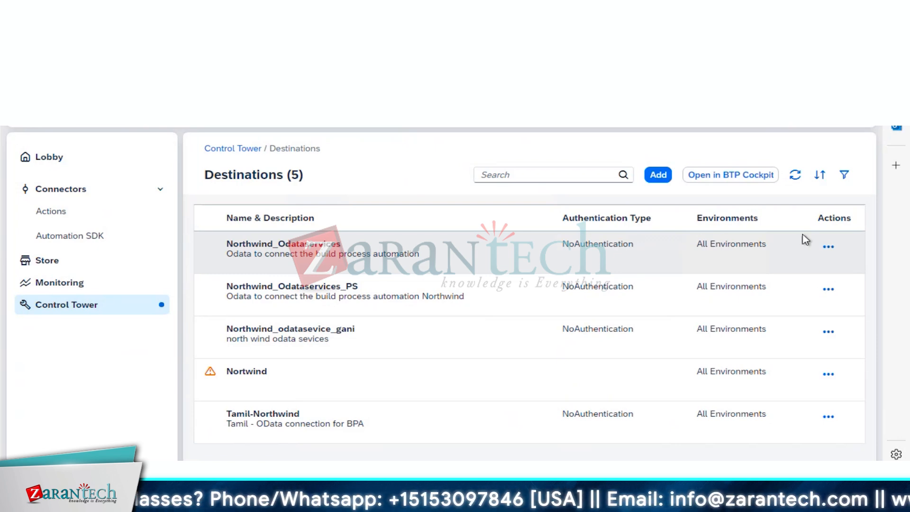
click(829, 247)
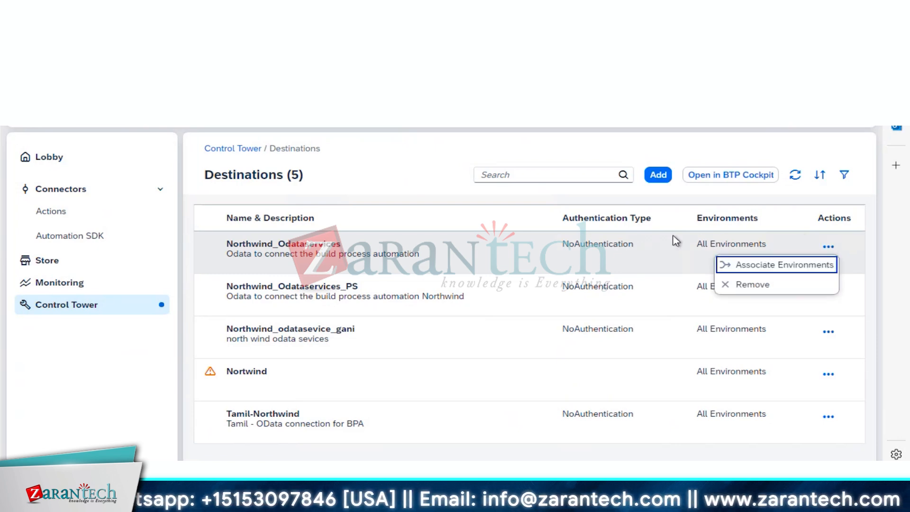
click(386, 255)
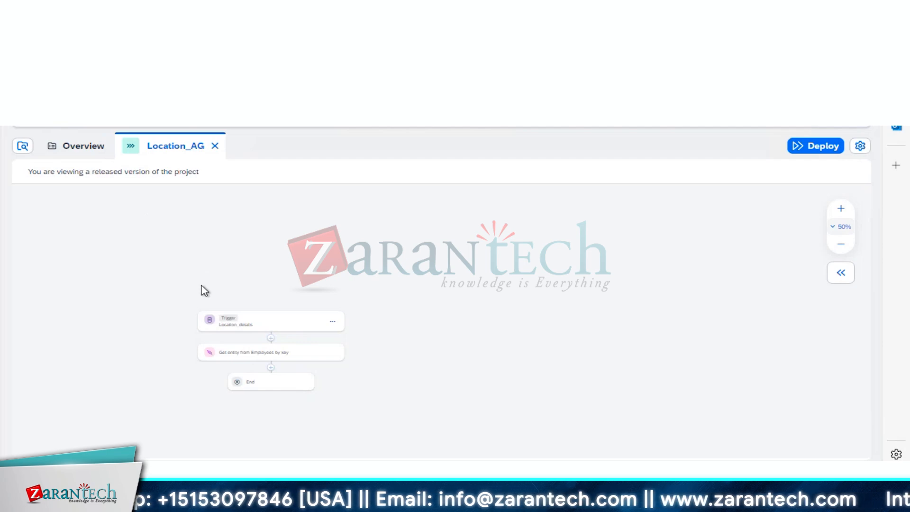
Start a deployment of the released Employee_AG project to the Public environment from the Location_AG process page.
click(806, 146)
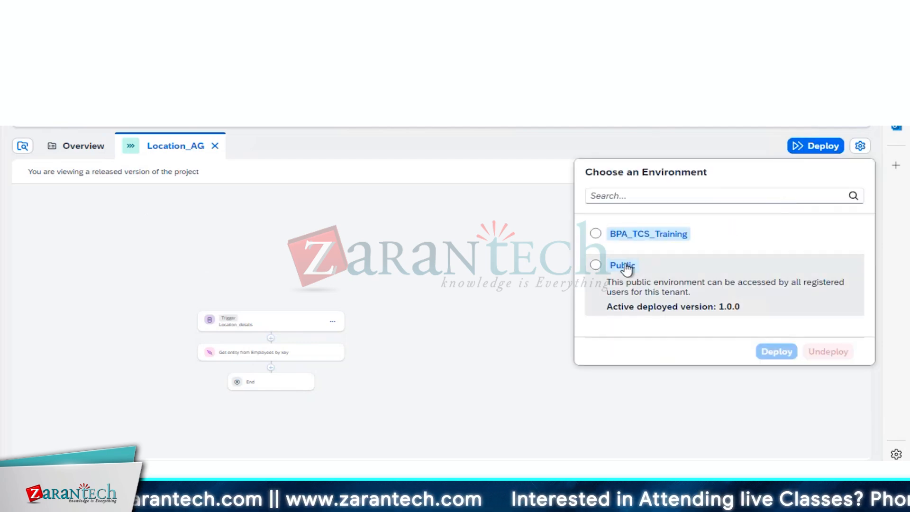
click(624, 265)
click(764, 354)
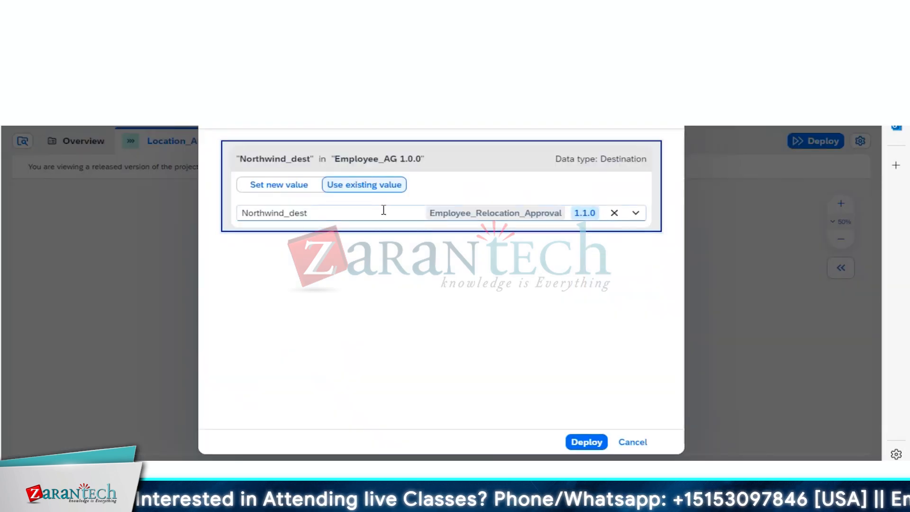
Give the Northwind_dest variable the new value Northwind_Odataservices instead of an existing value and deploy Employee_AG.
click(356, 186)
click(357, 208)
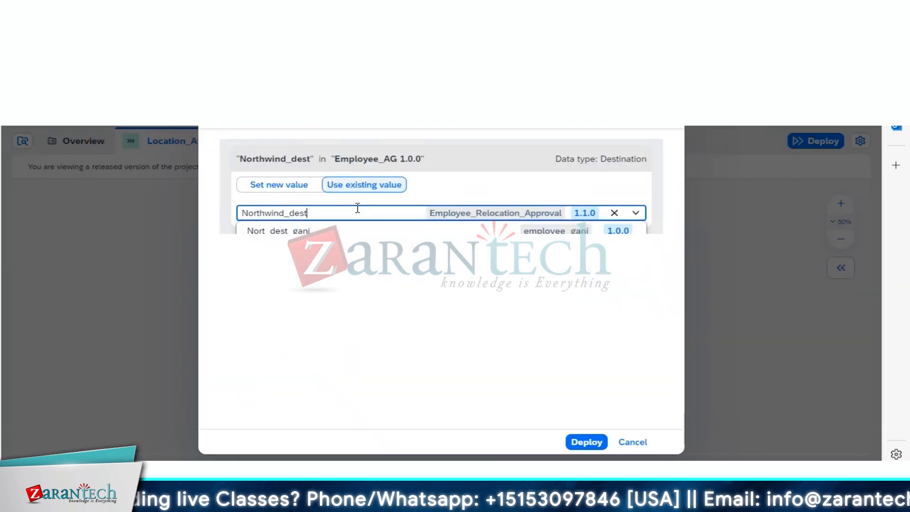
click(361, 186)
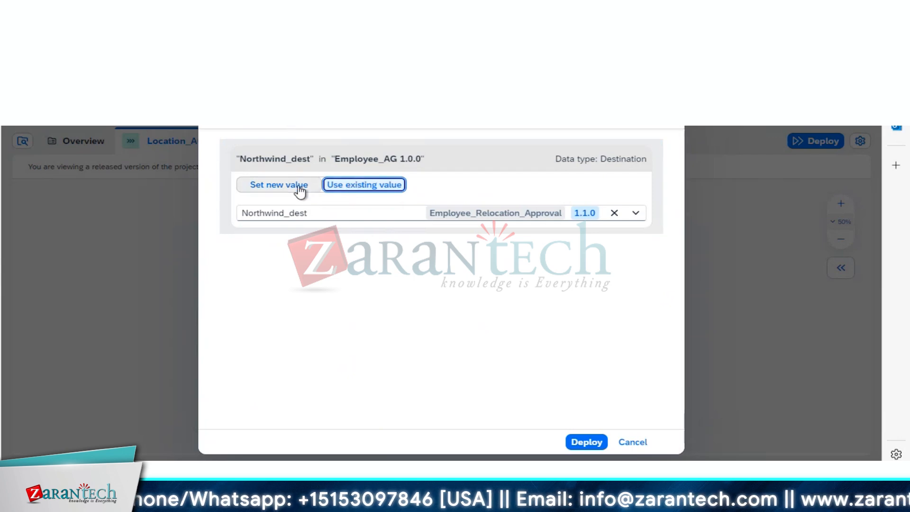
click(301, 189)
click(337, 188)
click(295, 187)
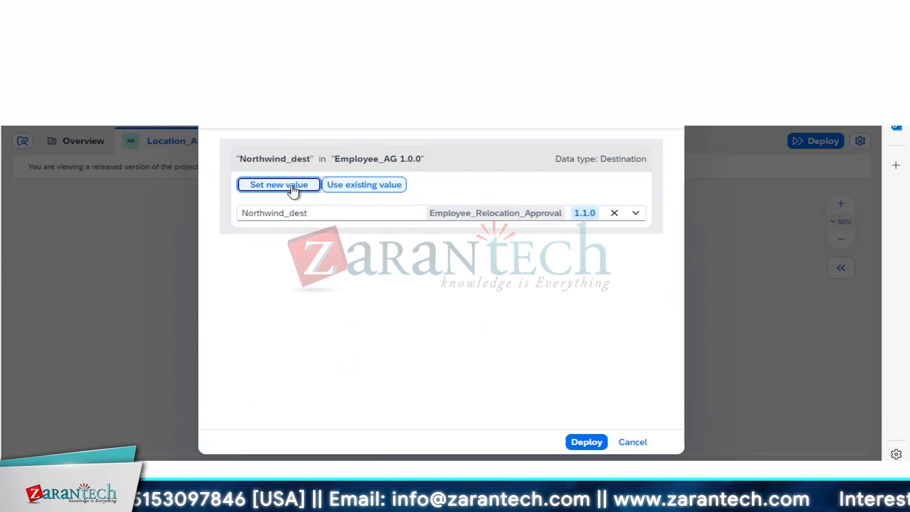
click(313, 221)
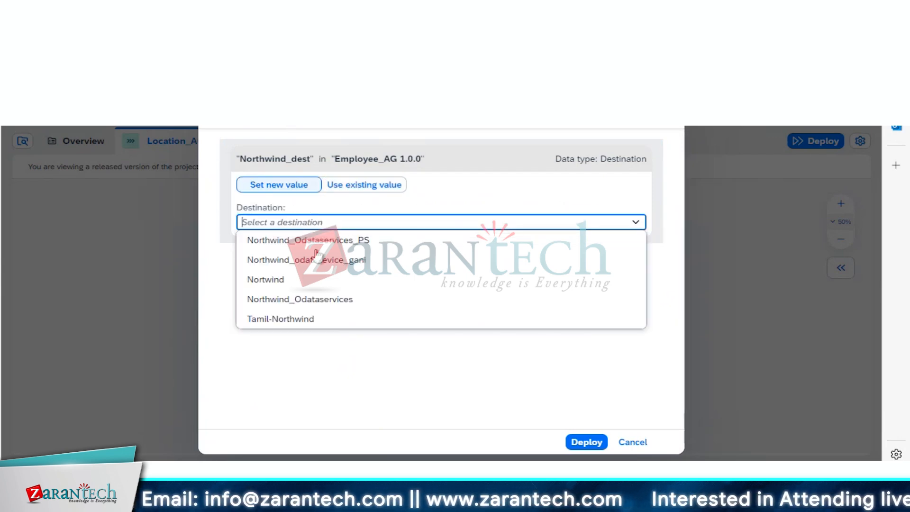
click(324, 303)
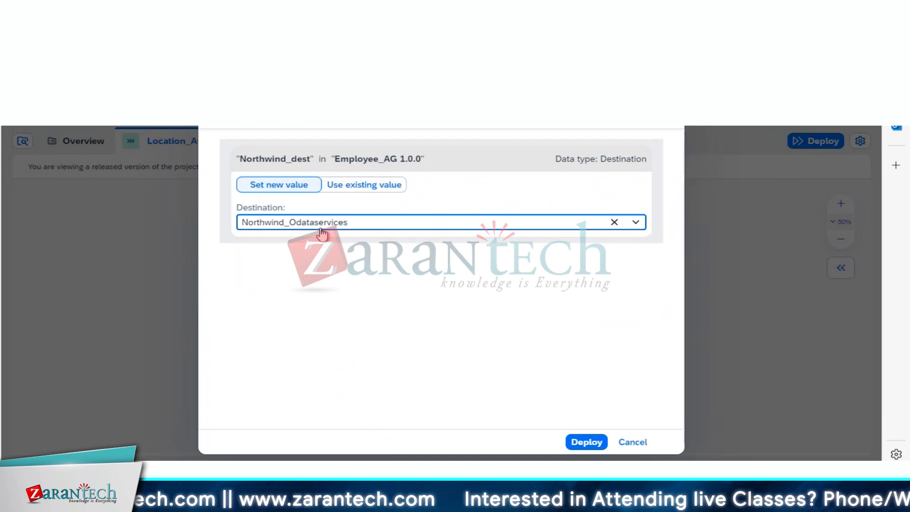
click(584, 442)
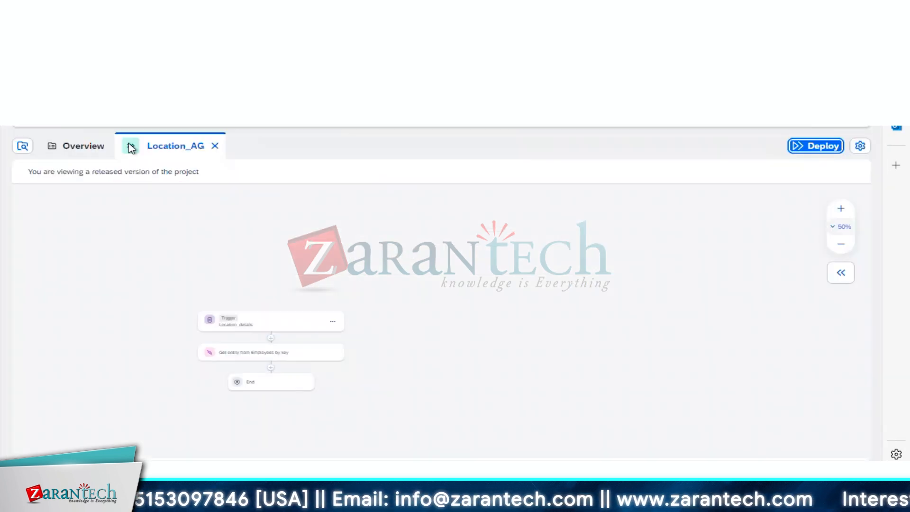
Open the Location_AG process from the Employee_AG overview and copy the Public form link of its Location_details trigger.
click(74, 145)
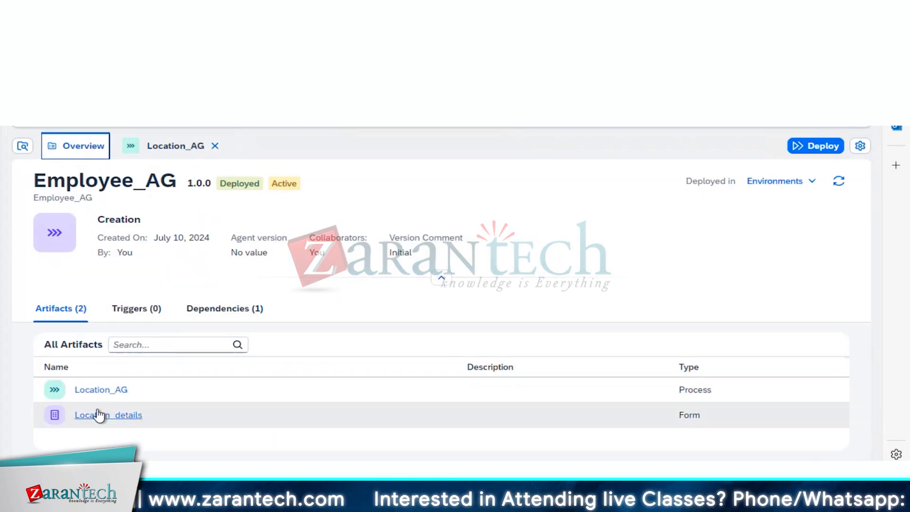
click(98, 389)
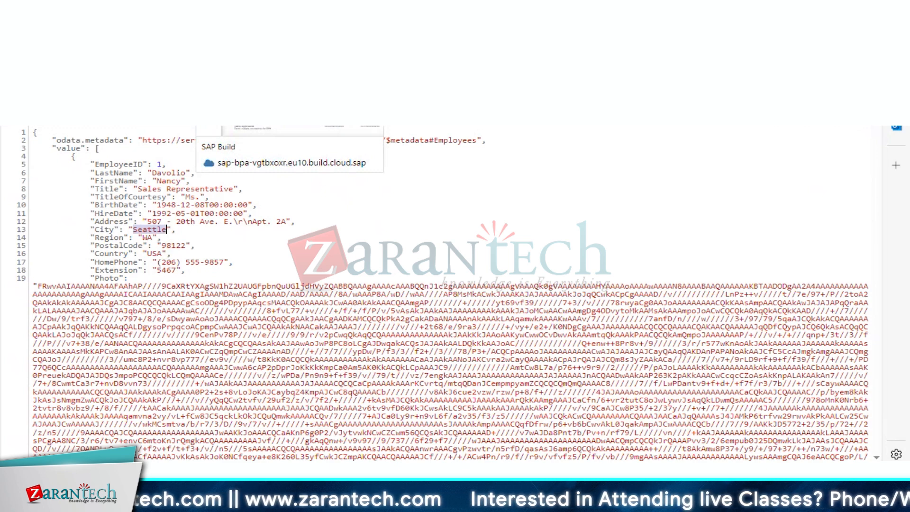
click(237, 18)
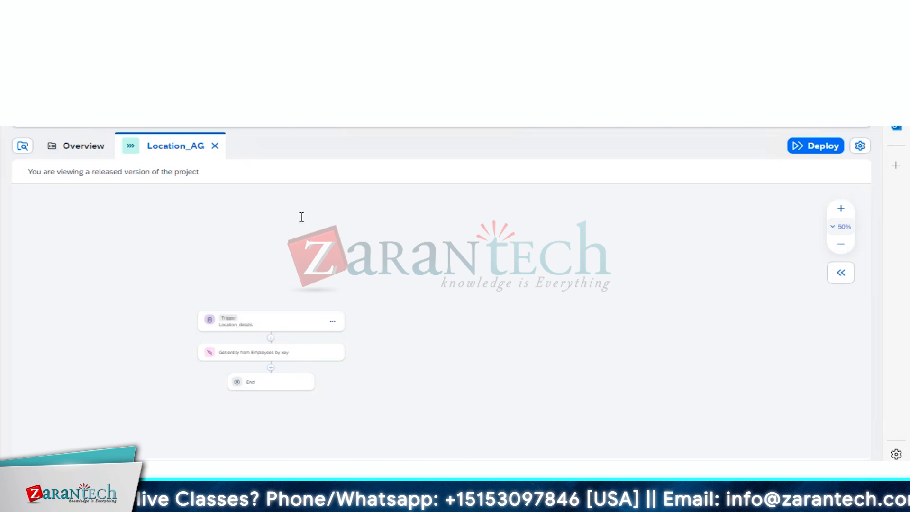
click(69, 150)
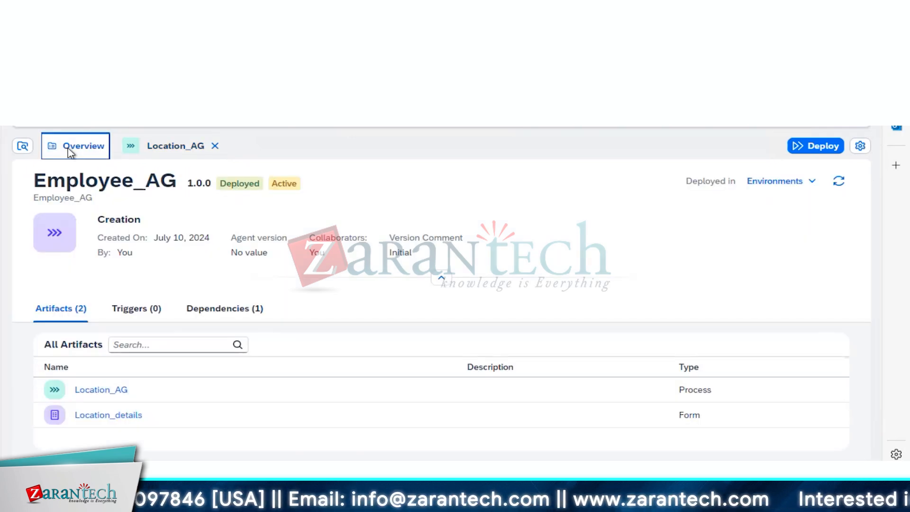
double_click(101, 401)
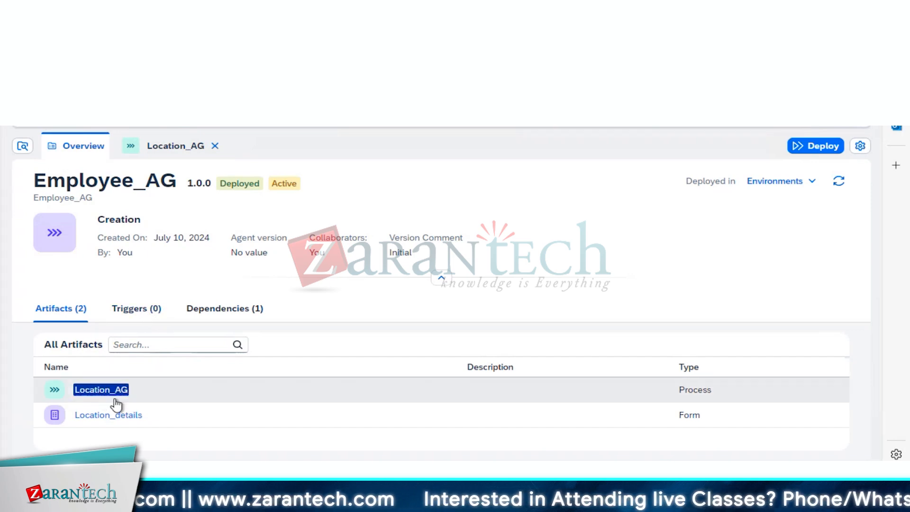
click(108, 396)
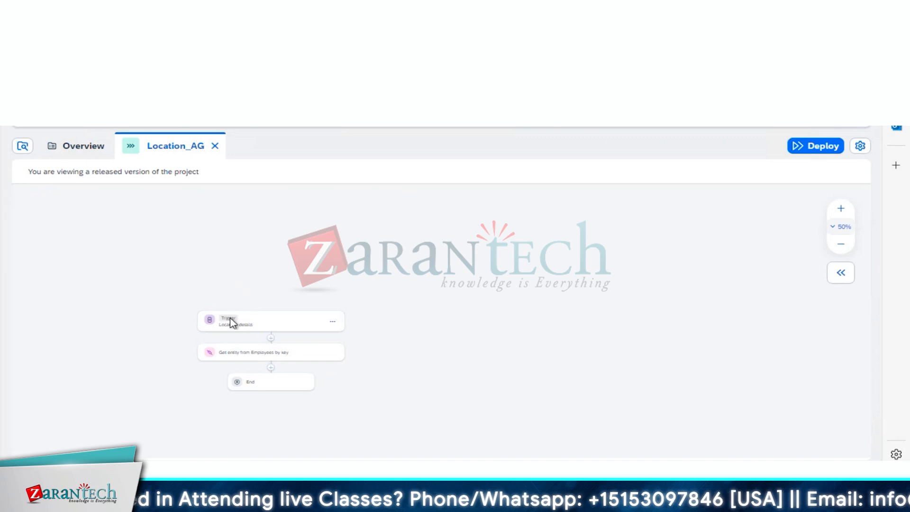
click(232, 323)
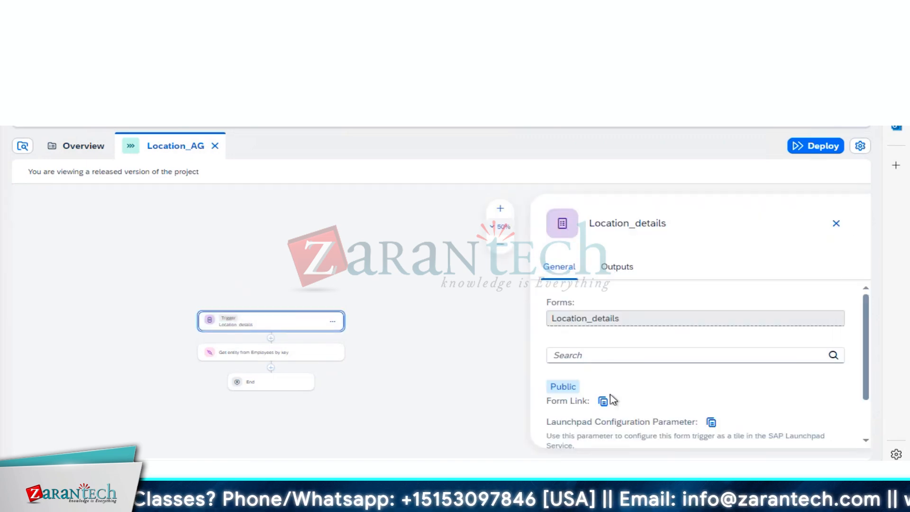
click(605, 401)
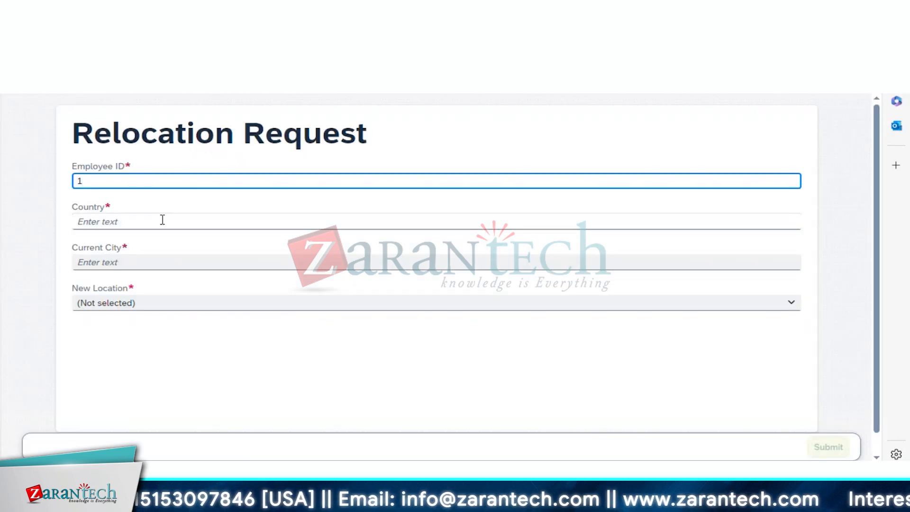
Complete the Relocation Request form with country India, current city Jaipur and new location Delhi, and submit it.
click(161, 220)
text(India)
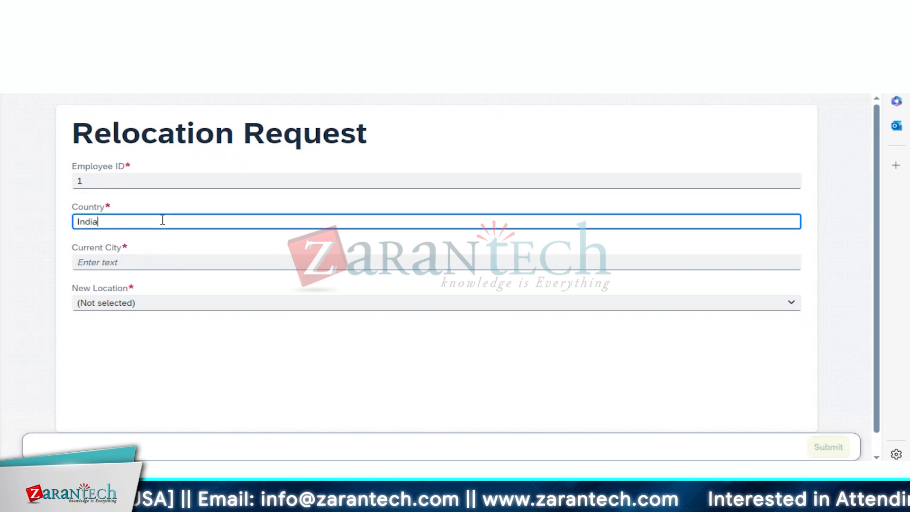
click(141, 263)
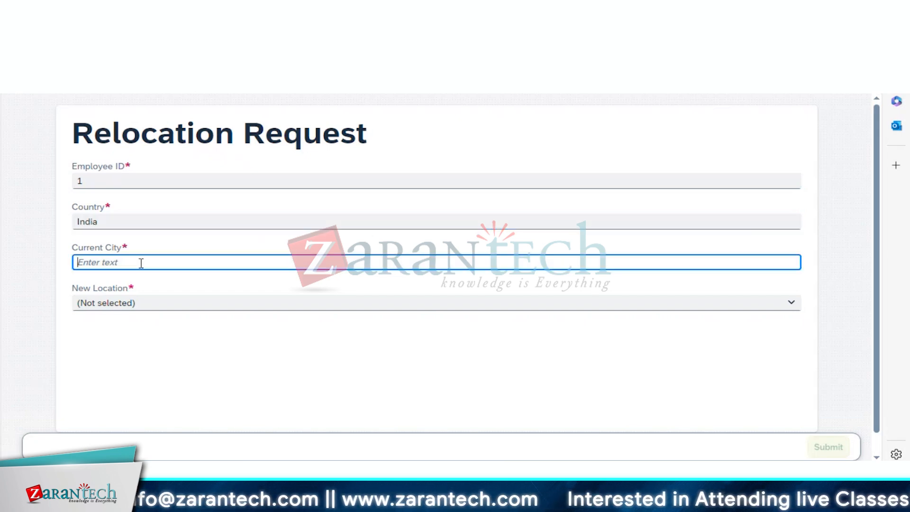
text(Jaipur)
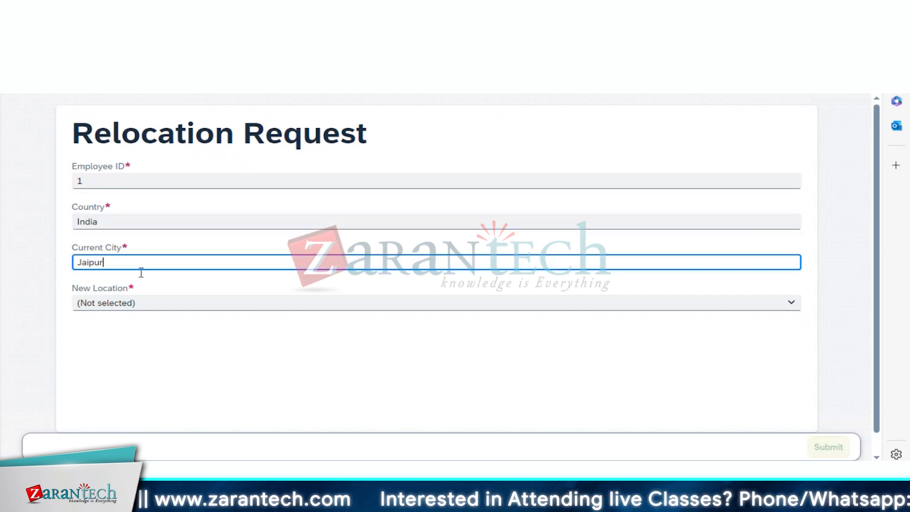
click(128, 306)
click(126, 360)
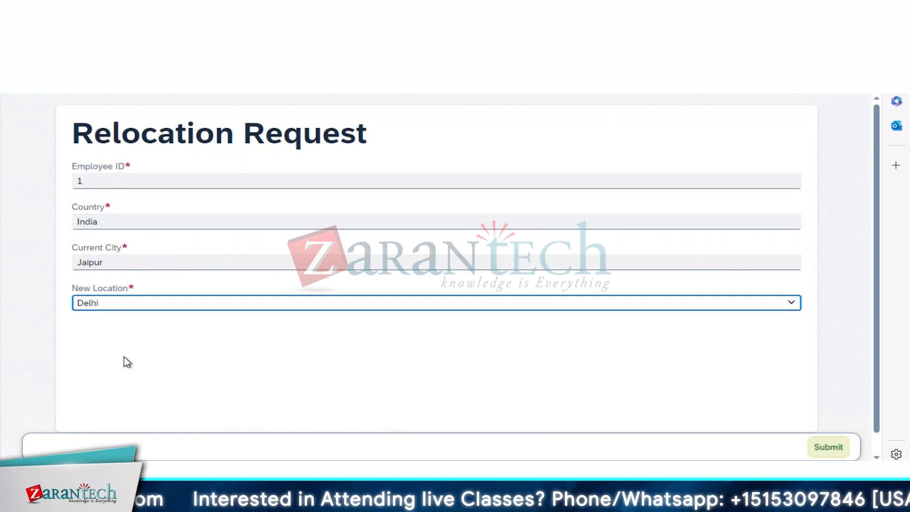
click(816, 448)
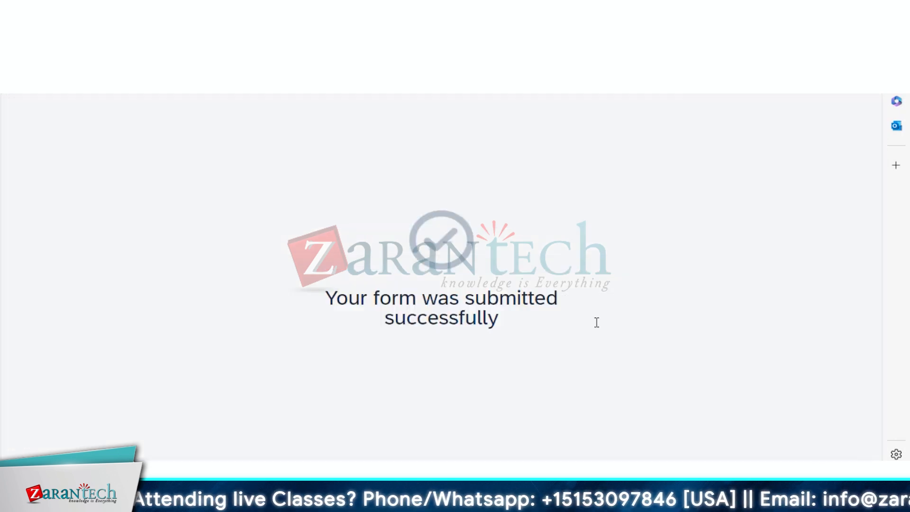
Return to the SAP Build Monitoring area and add the Completed status to the process and workflow instances filter.
key(ctrl+shift+Tab)
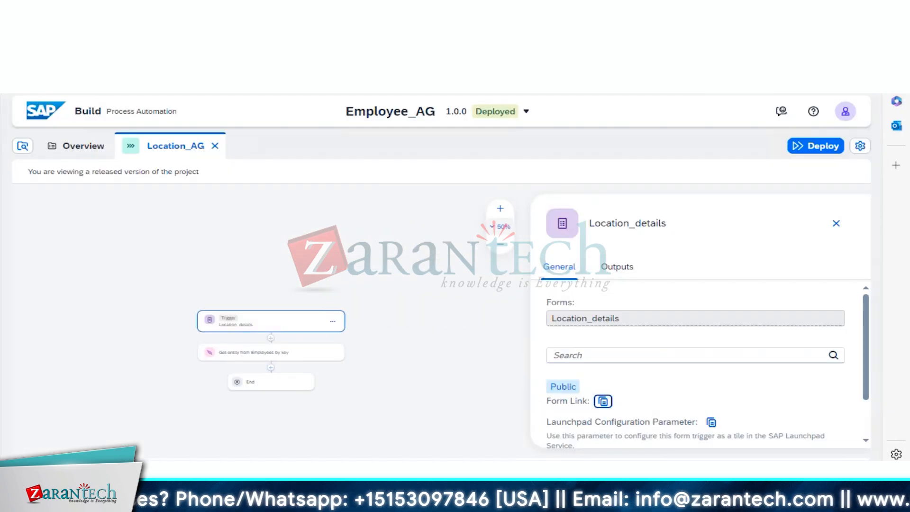
key(ctrl+shift+Tab)
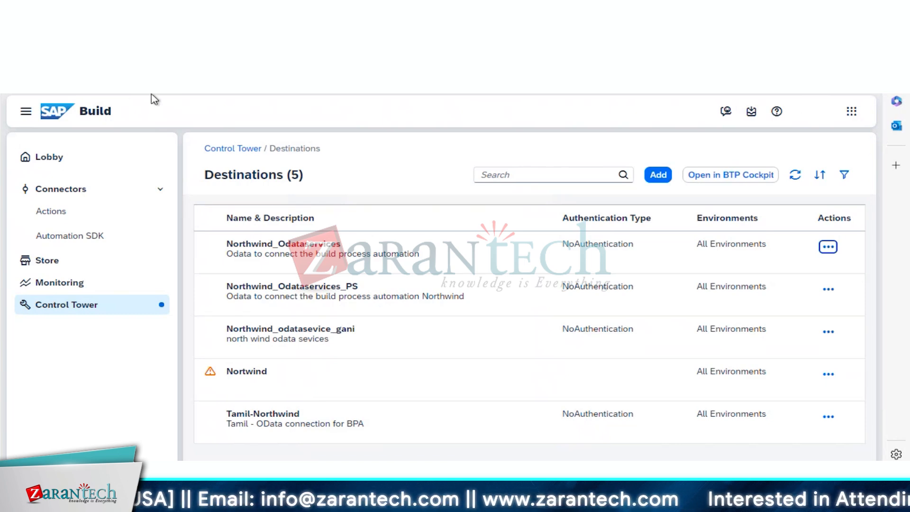
click(59, 283)
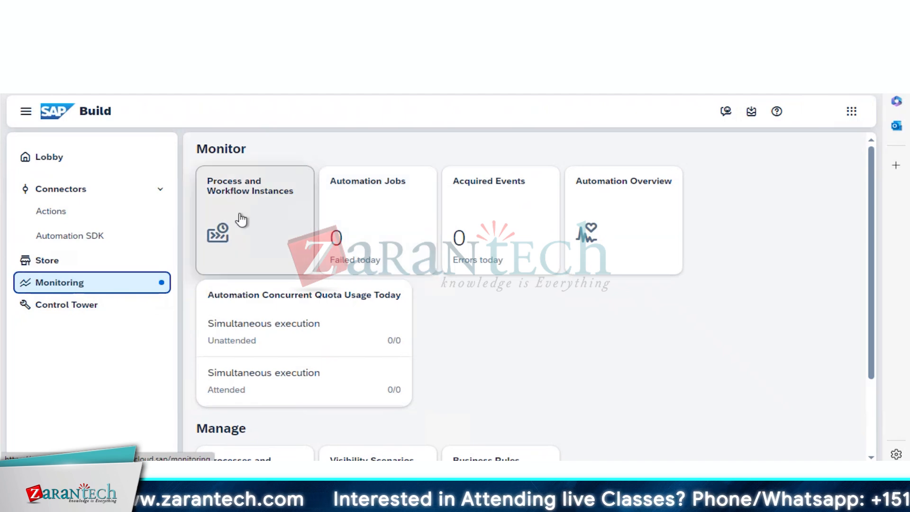
click(246, 205)
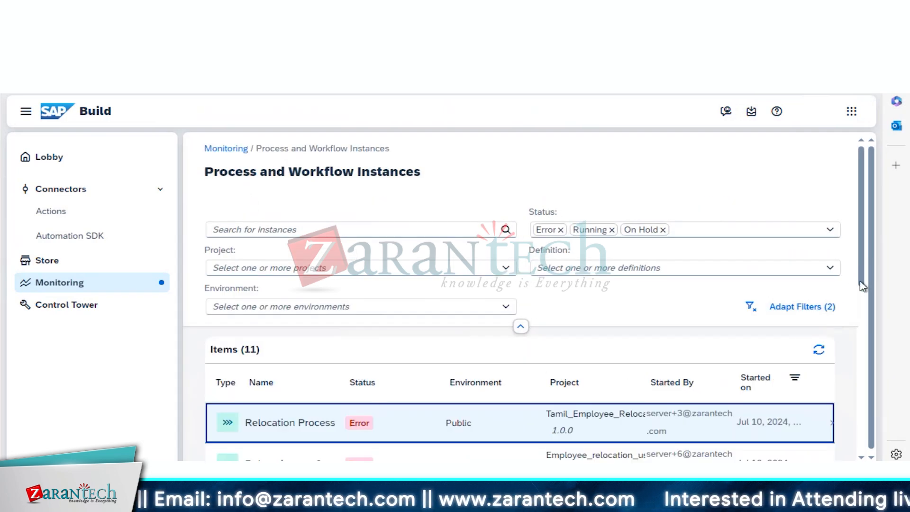
mouse_move(863, 278)
mouse_down()
mouse_move(862, 295)
mouse_move(862, 275)
mouse_up()
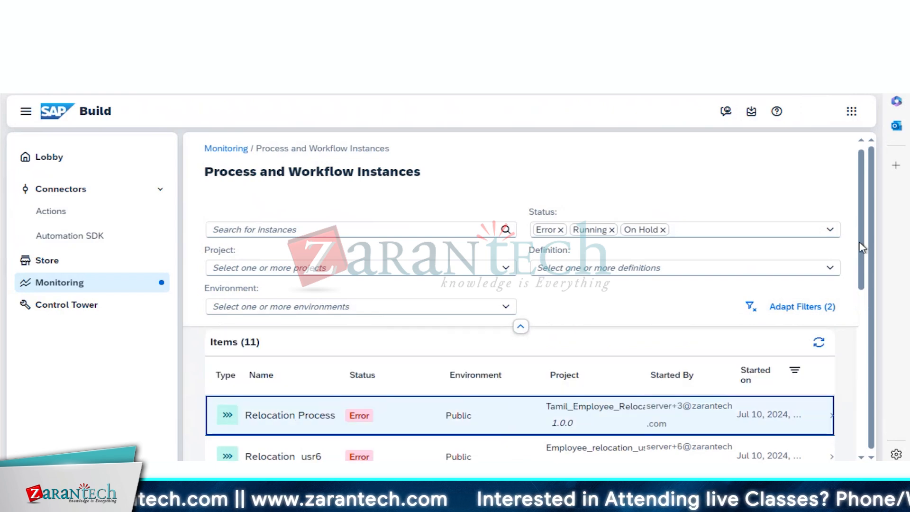
click(736, 225)
text(Completed)
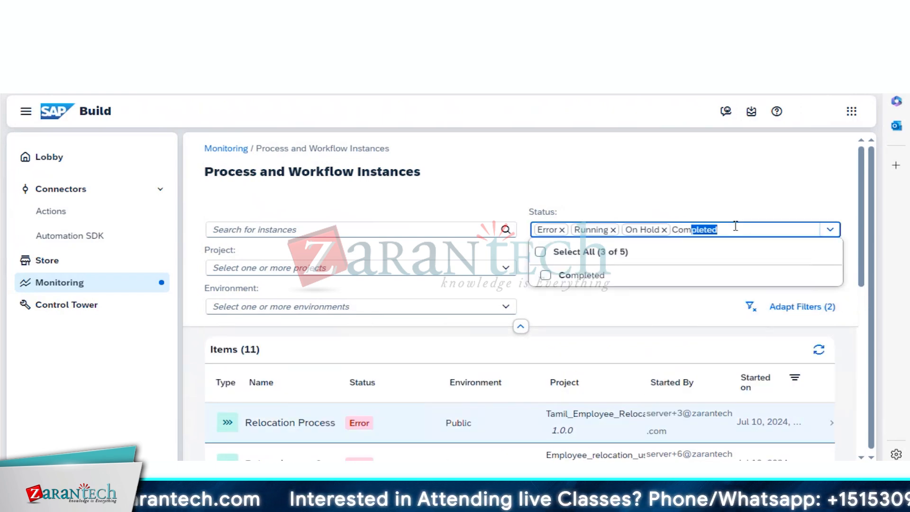
click(590, 273)
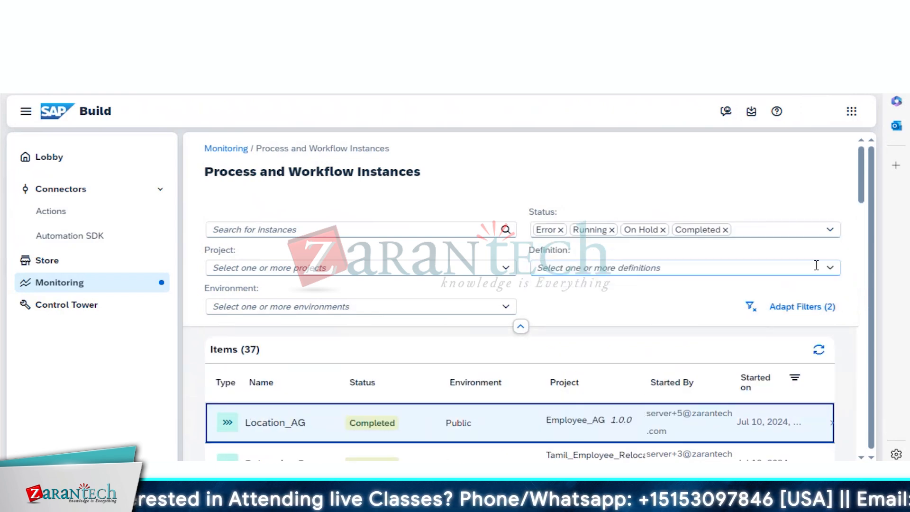
Open the newest Location_AG instance of Employee_AG and examine its context data.
click(287, 423)
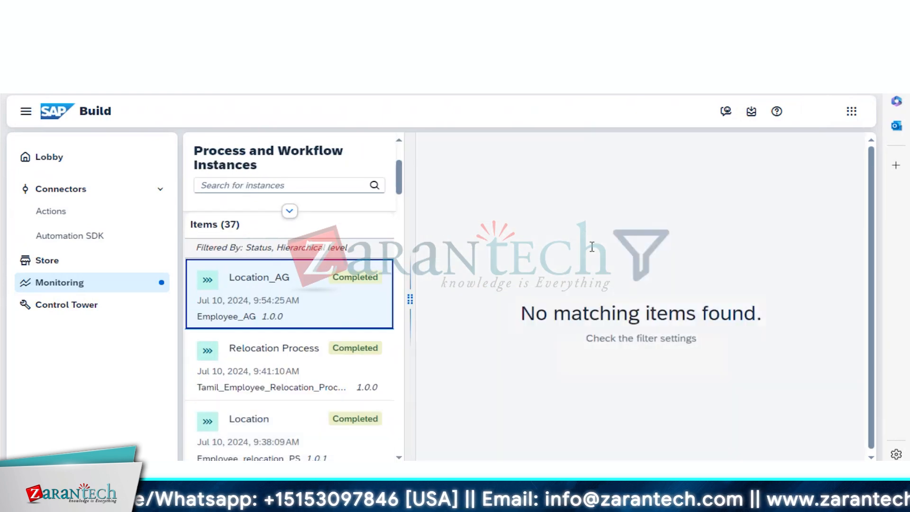
click(512, 366)
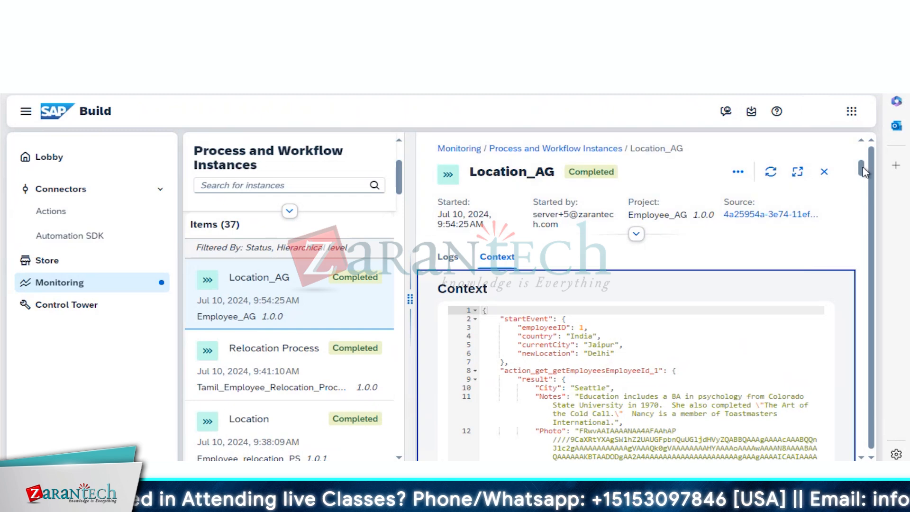
scroll(863, 177, down, 2)
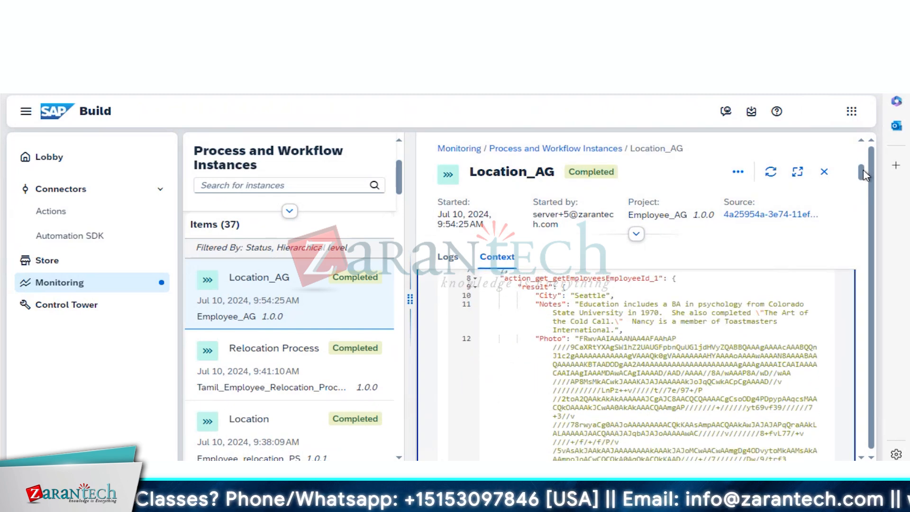
scroll(865, 171, up, 3)
scroll(865, 172, down, 1)
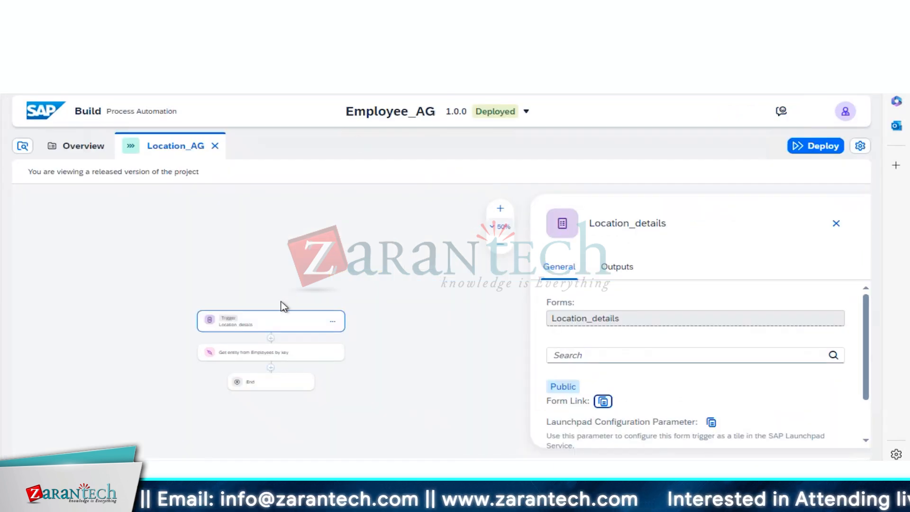
Return to the Employee_AG project, switch it to the Editable version and show its overview.
click(244, 326)
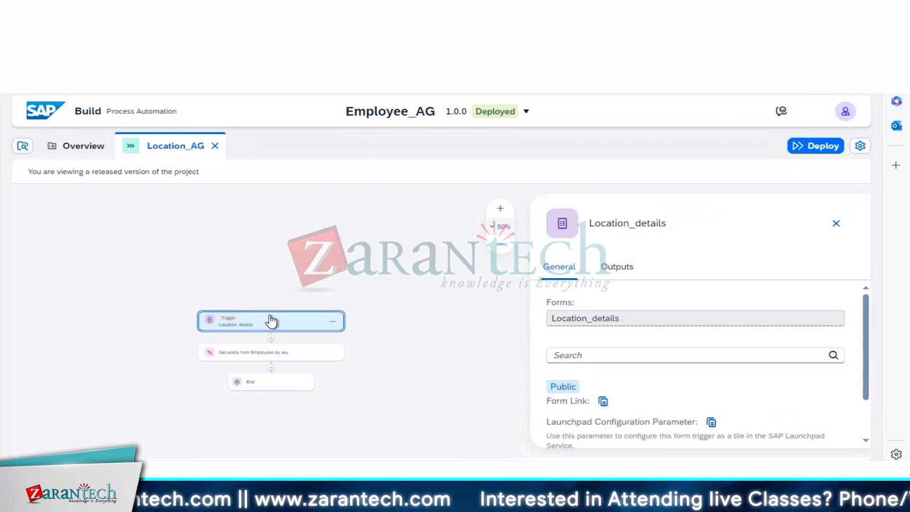
click(83, 148)
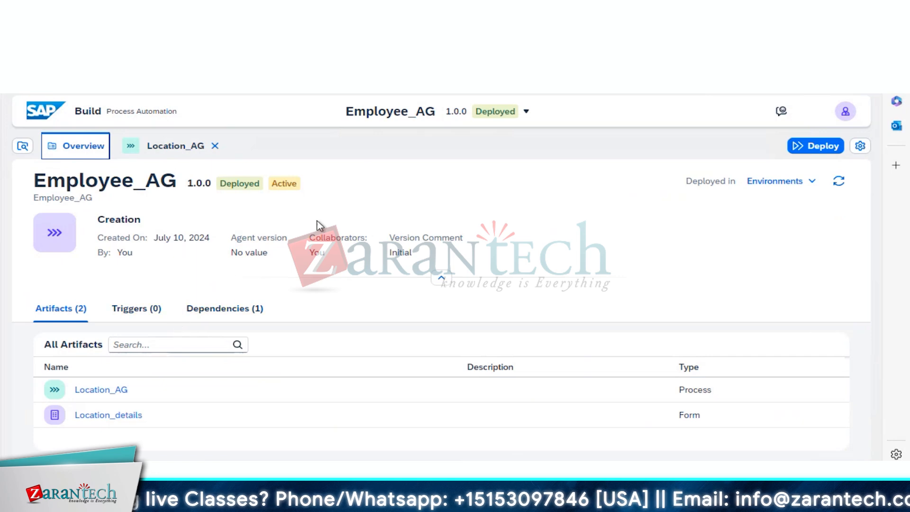
click(525, 113)
click(501, 143)
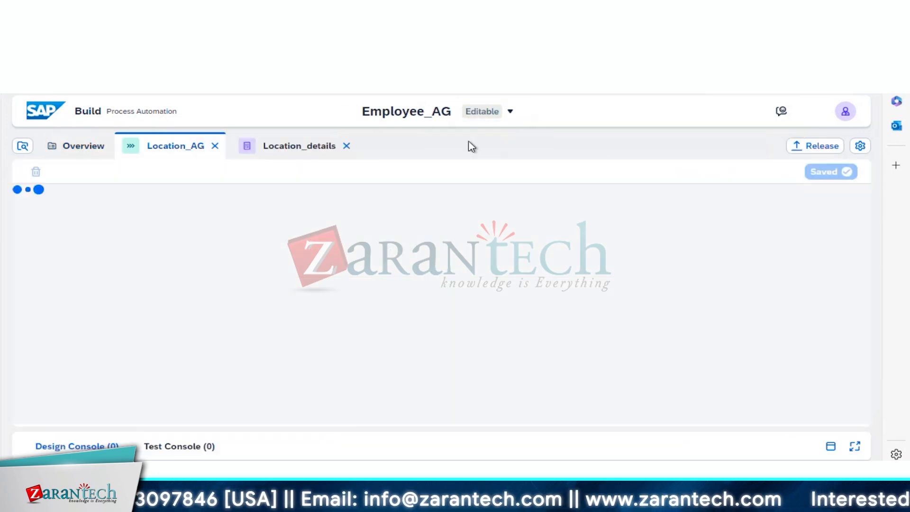
click(77, 160)
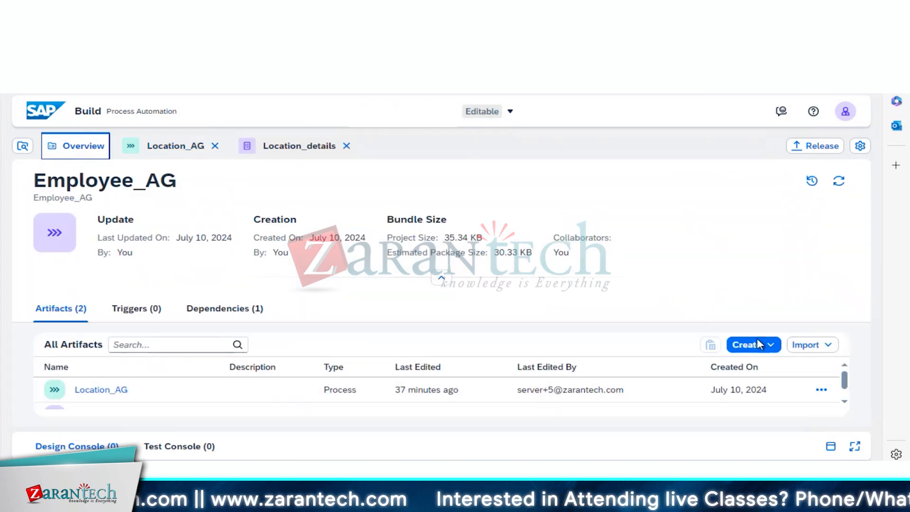
Create a data type artifact named Relocation_Input in the Employee_AG project.
click(769, 346)
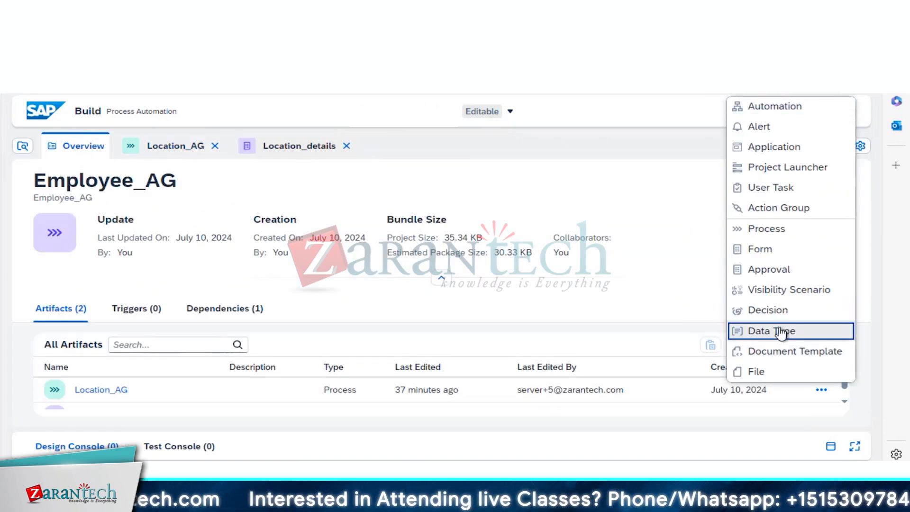
click(771, 330)
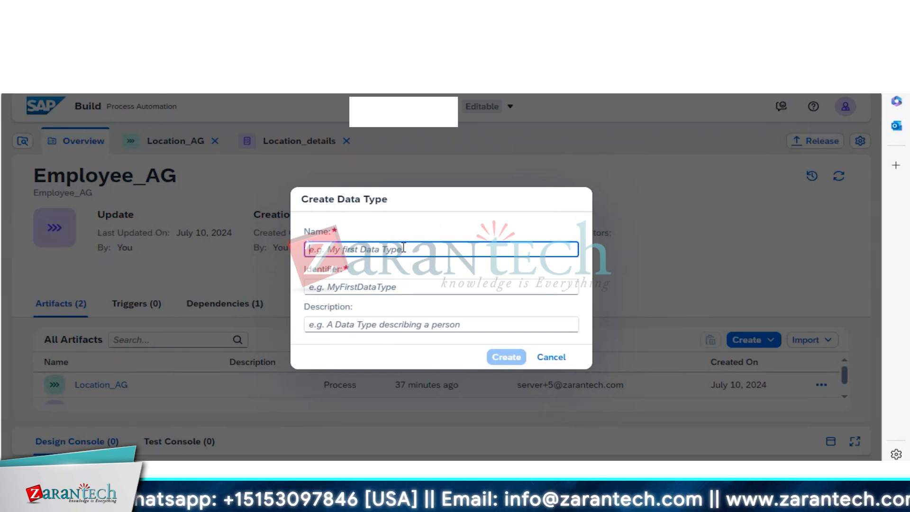
text(l)
key(BackSpace)
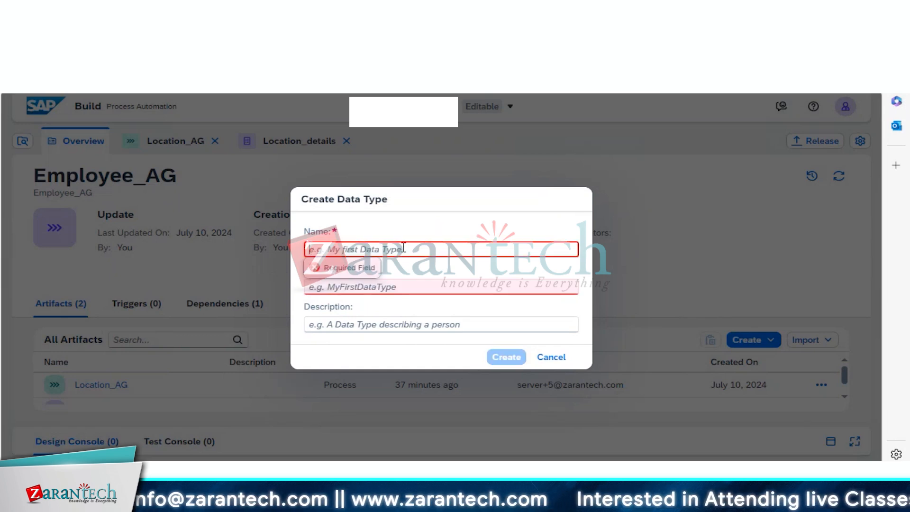
text(Loca)
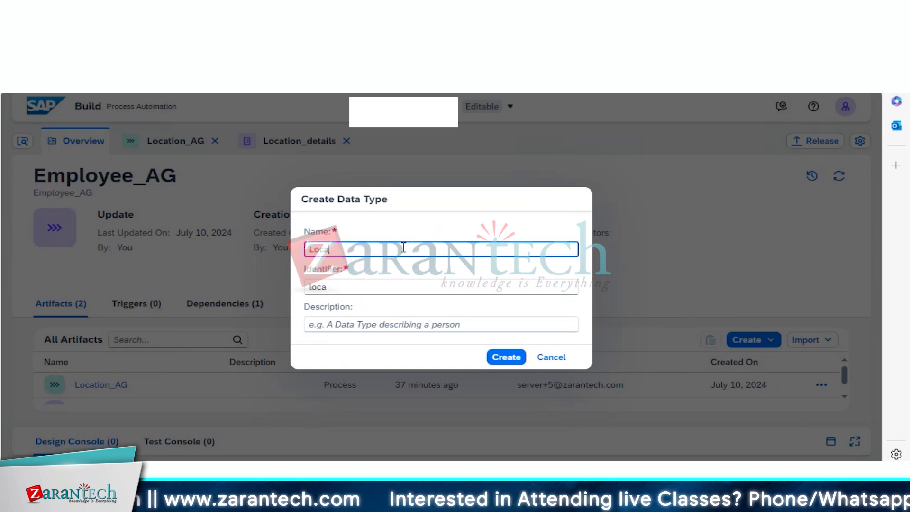
key(BackSpace)
key(BackSpace)
key(BackSpace)
key(BackSpace)
text(Reloca)
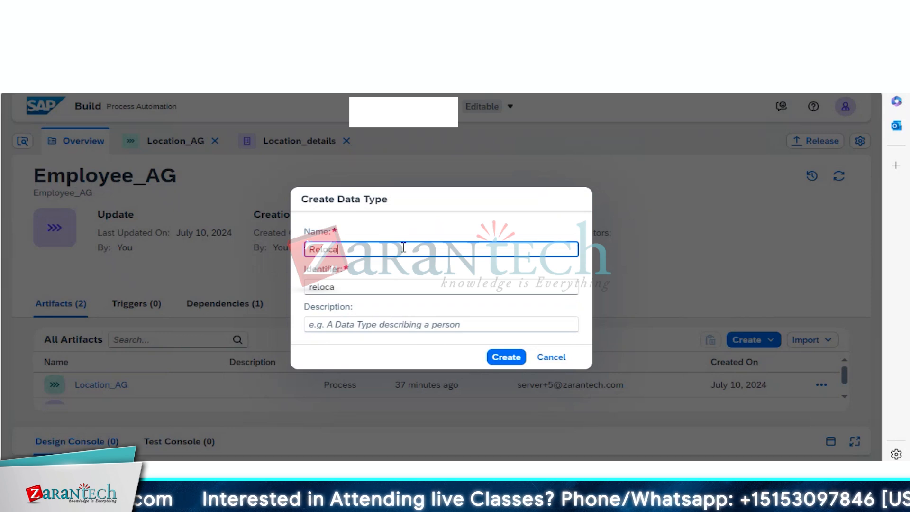
text(tion_Input)
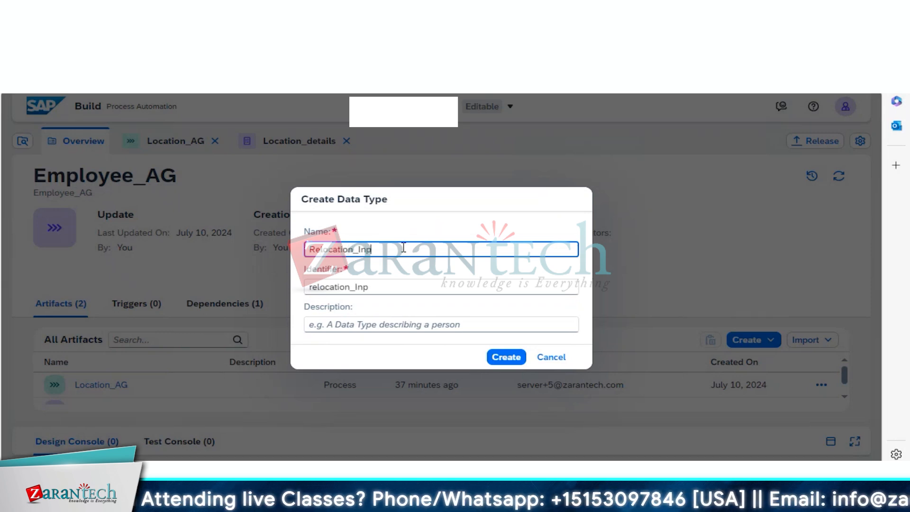
click(498, 359)
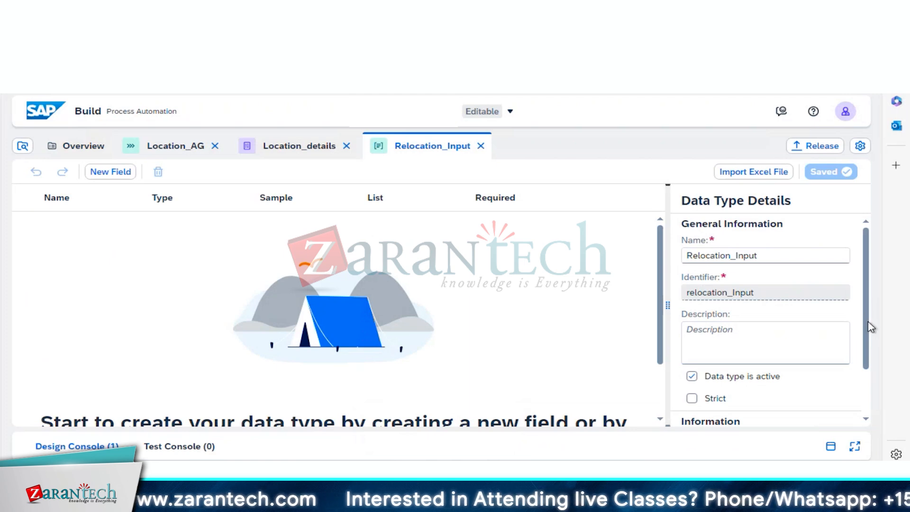
scroll(870, 325, down, 2)
scroll(865, 303, up, 3)
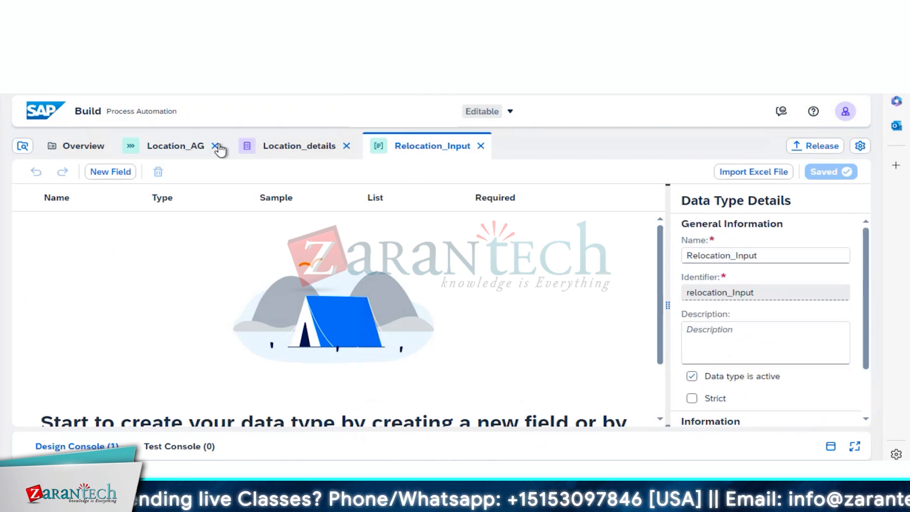
click(271, 150)
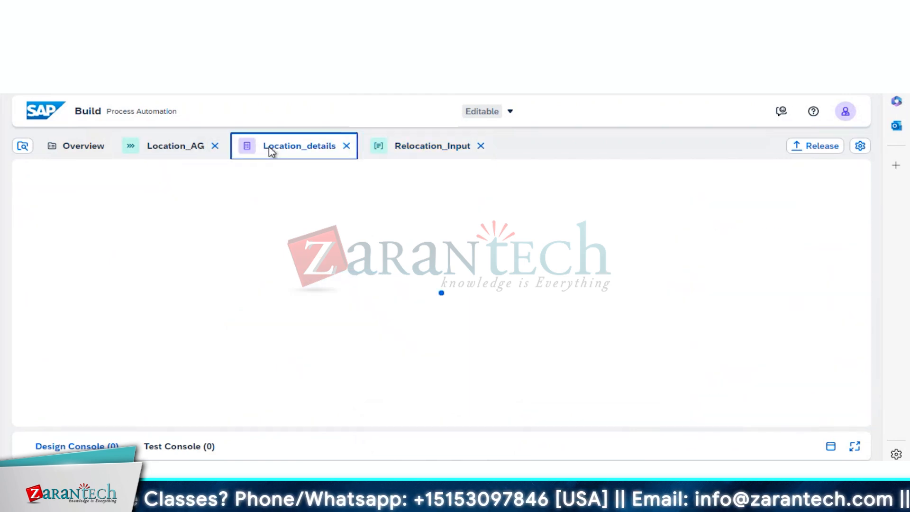
click(426, 158)
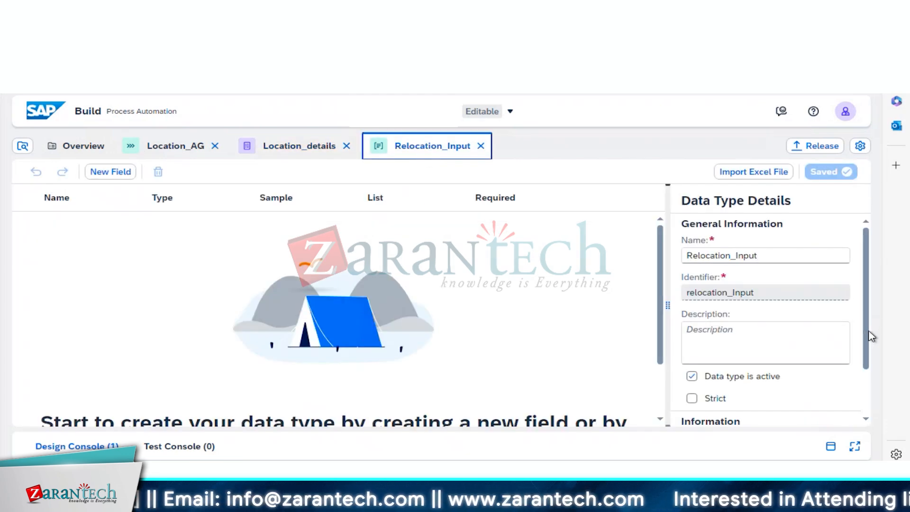
scroll(870, 337, down, 1)
scroll(872, 362, up, 1)
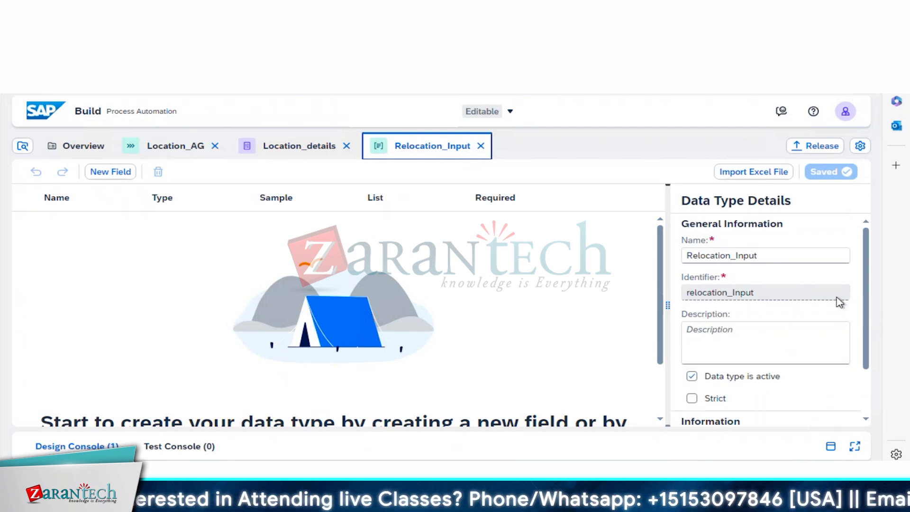
Add a new field to the Relocation_Input data type and show its field details.
click(109, 172)
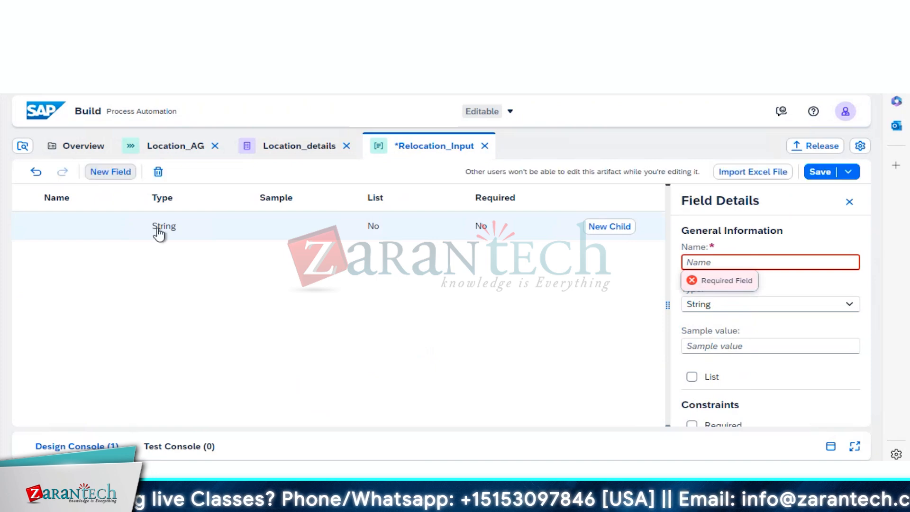
click(76, 232)
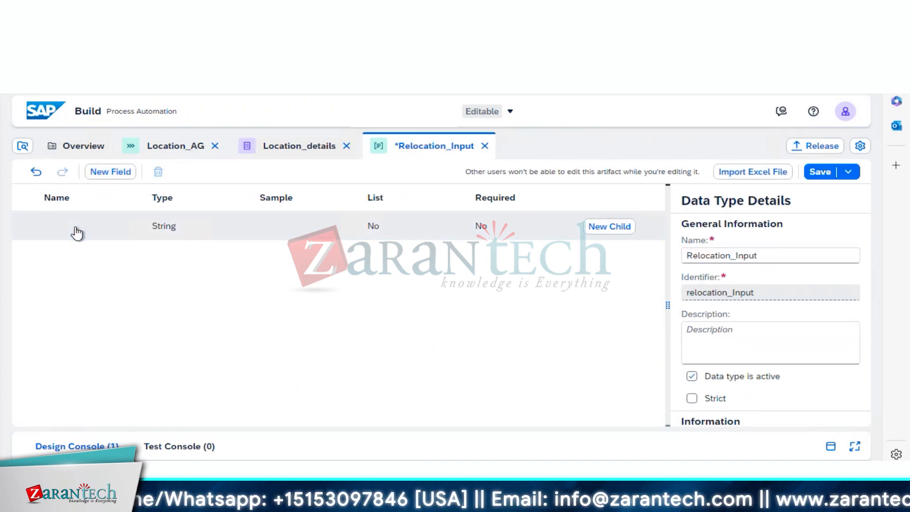
click(108, 234)
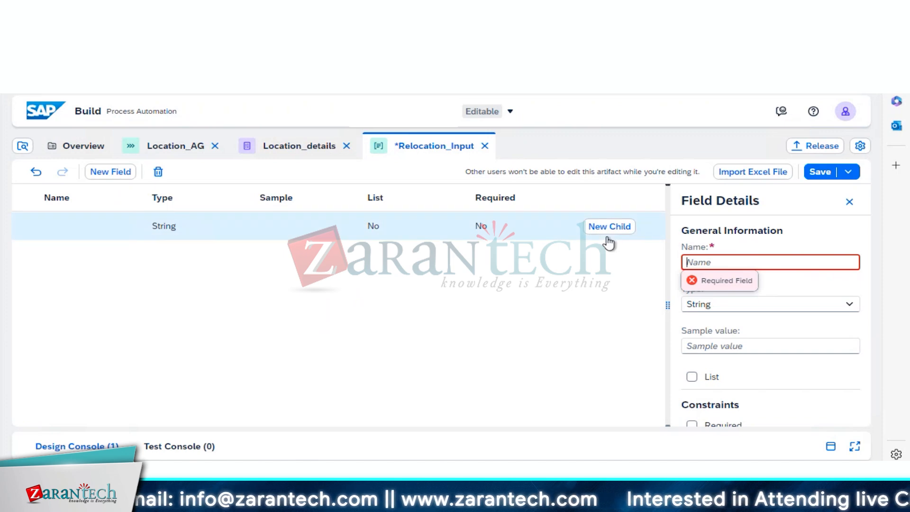
text(Current)
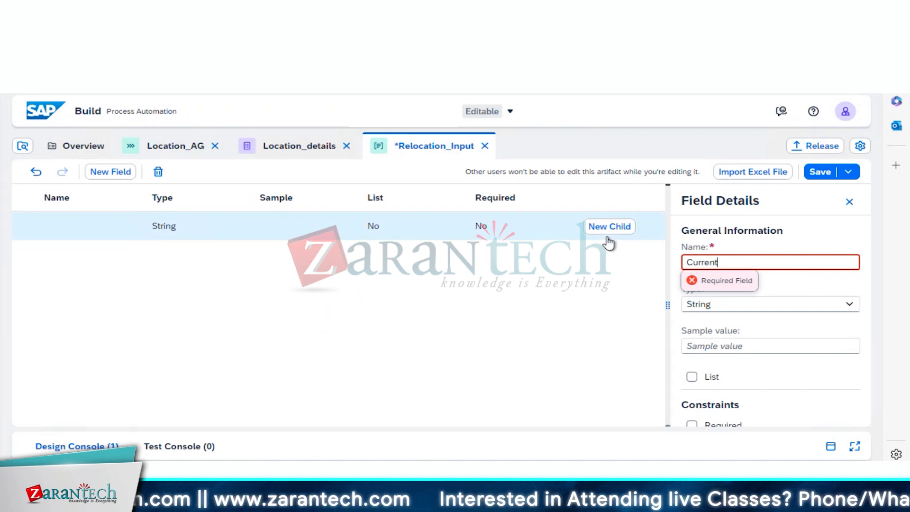
text( Loca)
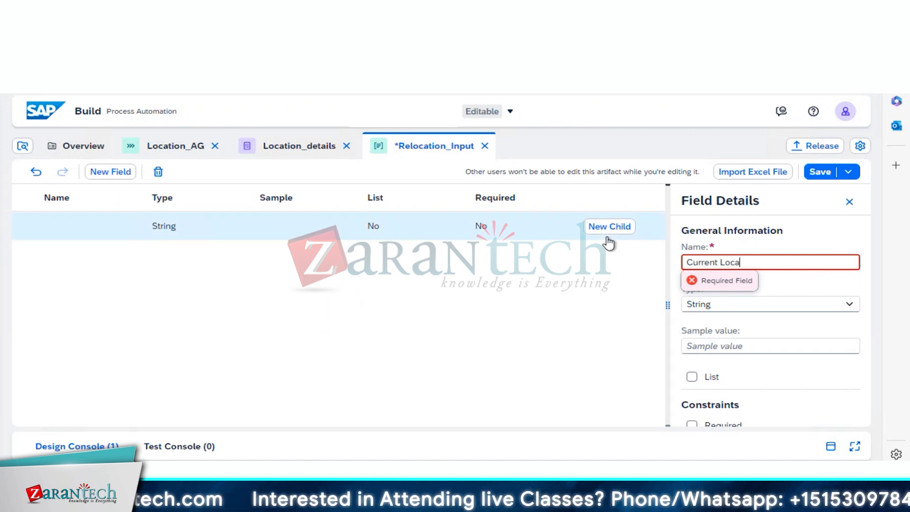
key(ctrl+BackSpace)
key(ctrl+BackSpace)
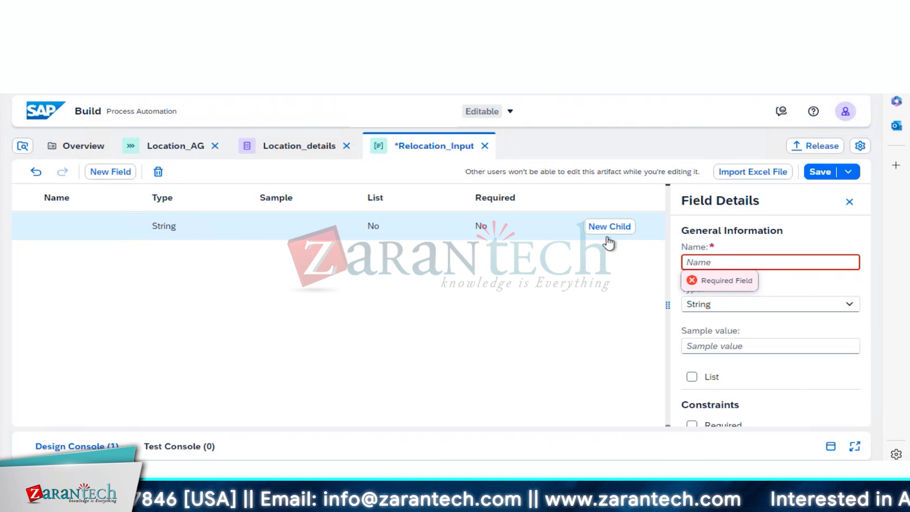
Look through the Northwind employee JSON data and the Get entity from Employees by key action, ending back at the data type.
key(ctrl+Tab)
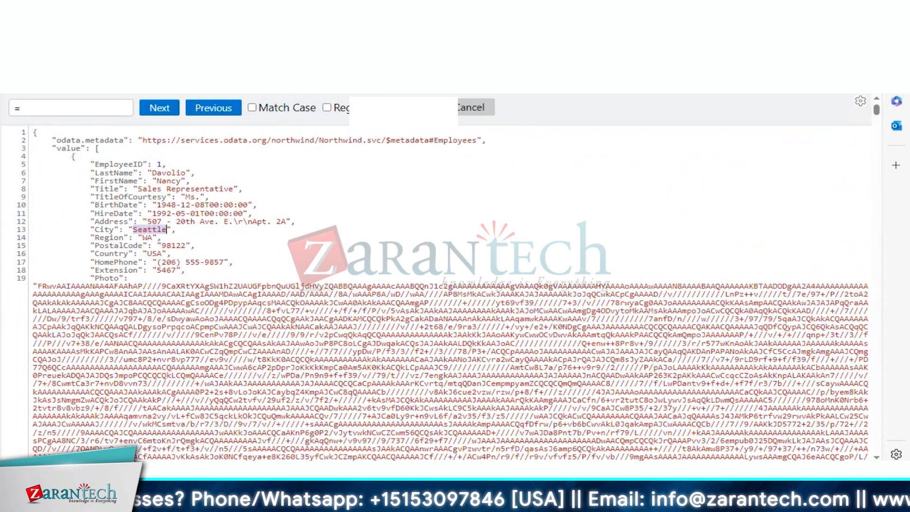
key(ctrl+Tab)
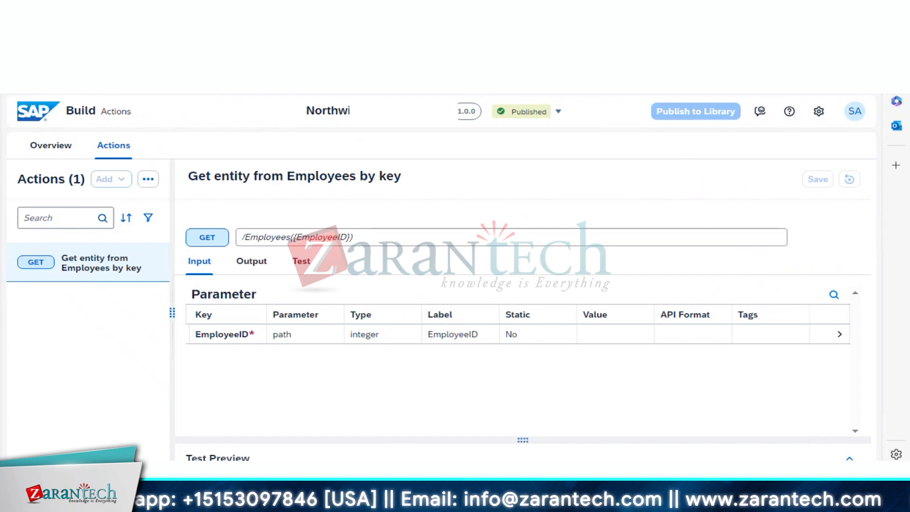
key(ctrl+Tab)
key(ctrl+Tab)
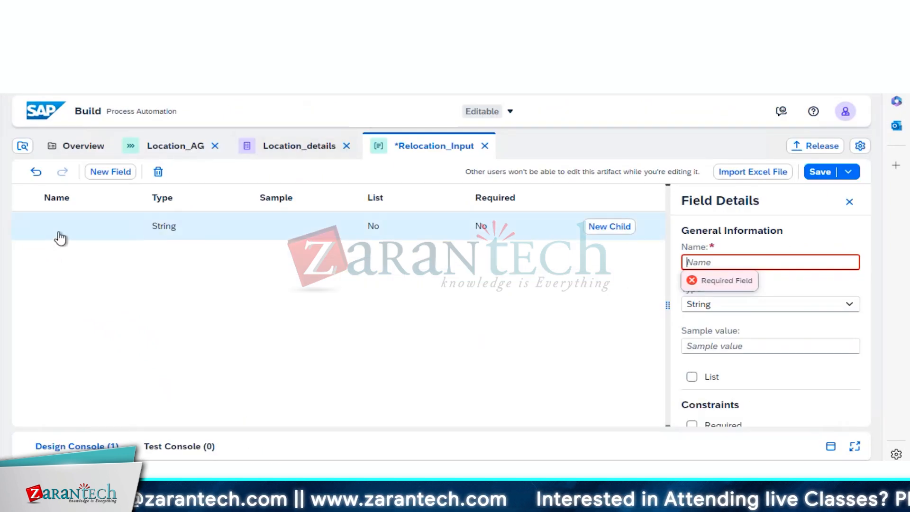
Try to name the new field Hiring Day.
click(697, 264)
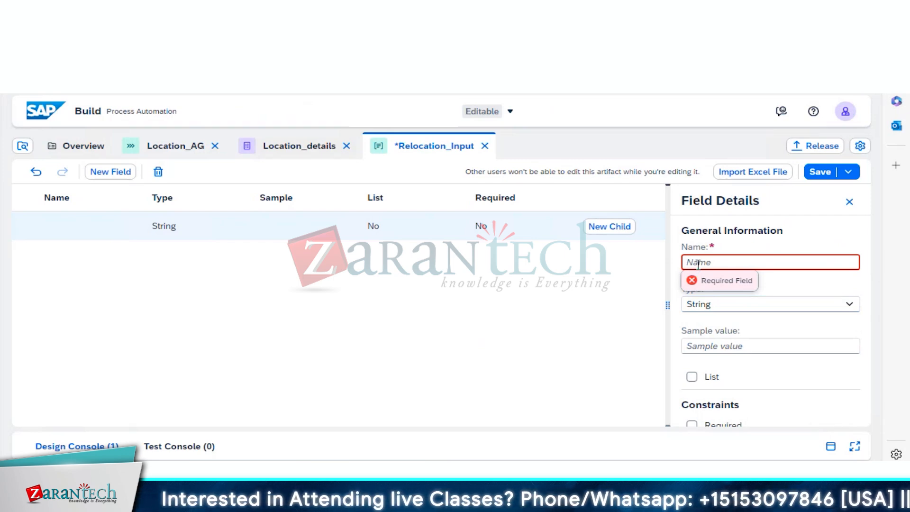
text(I)
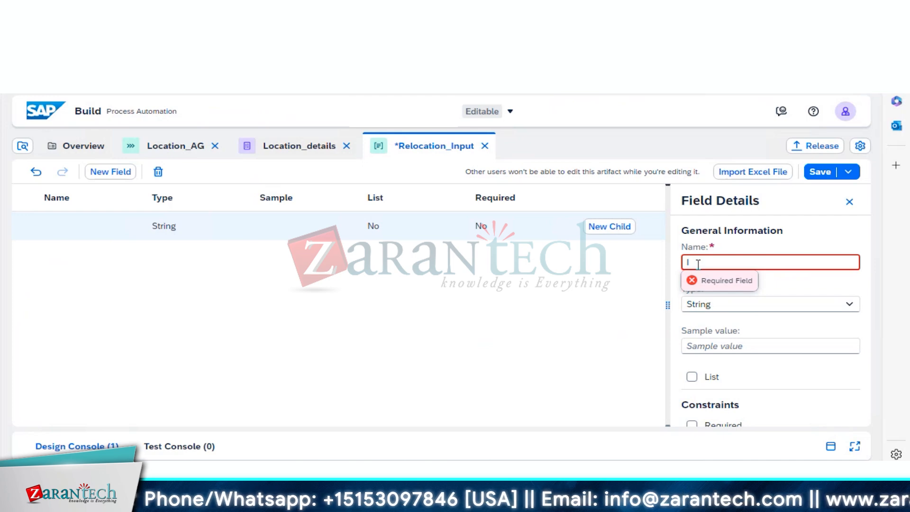
key(BackSpace)
text(High)
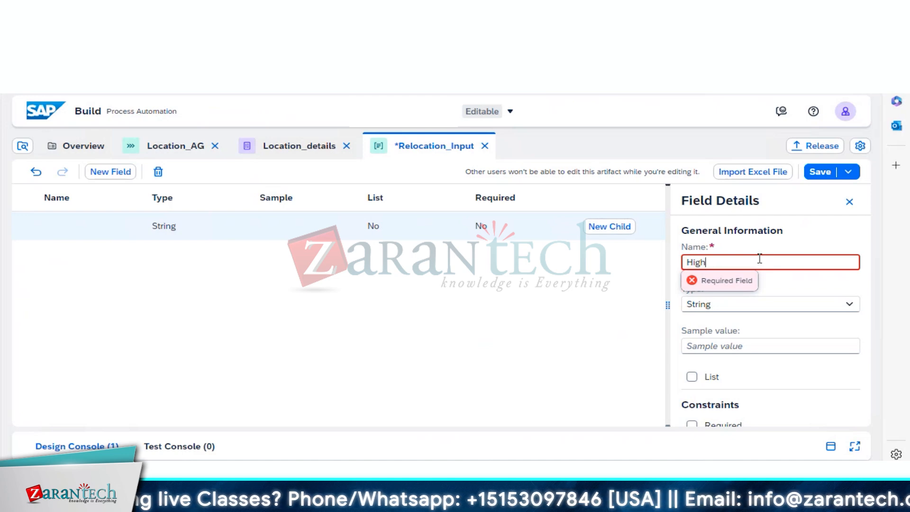
key(BackSpace)
key(BackSpace)
text(ring)
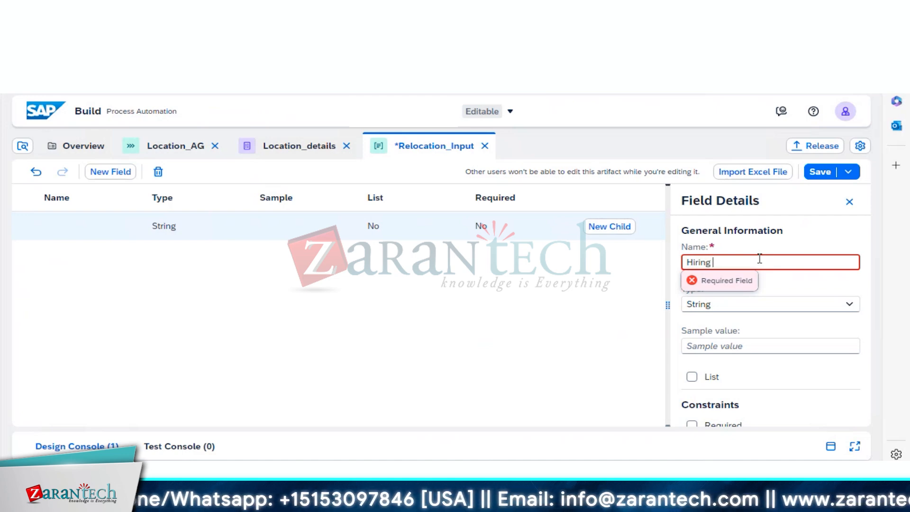
text( Day)
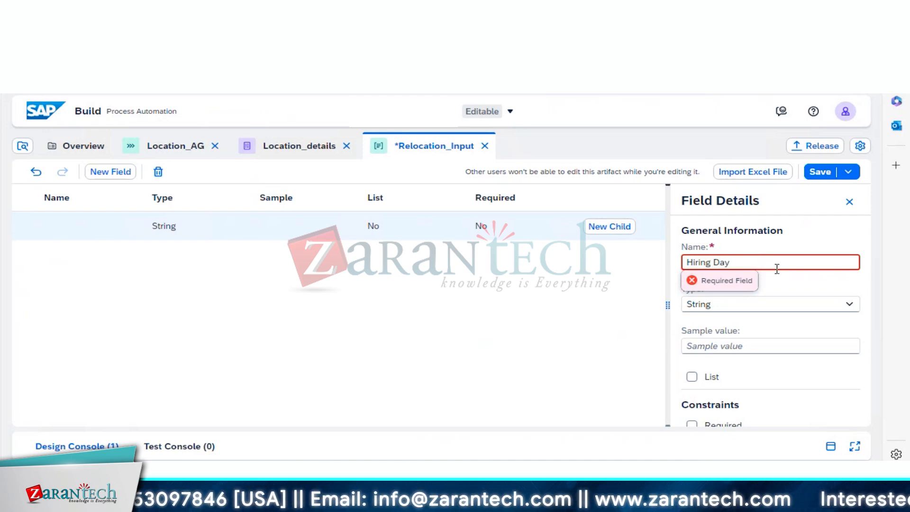
click(587, 318)
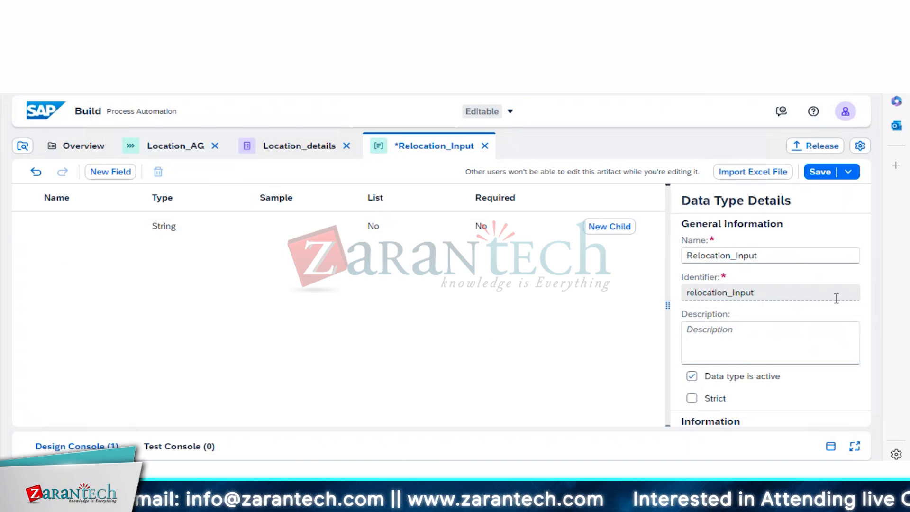
right_click(762, 255)
key(Escape)
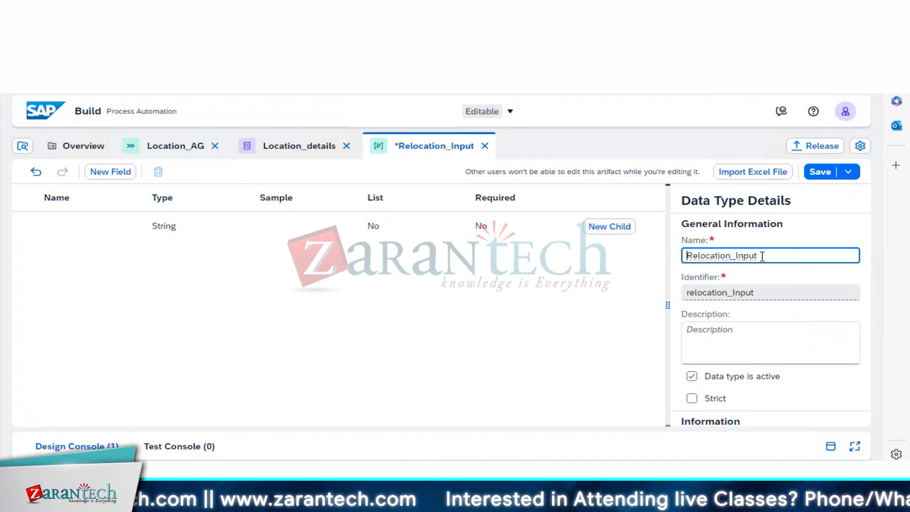
click(836, 231)
click(758, 253)
drag(759, 252, 665, 256)
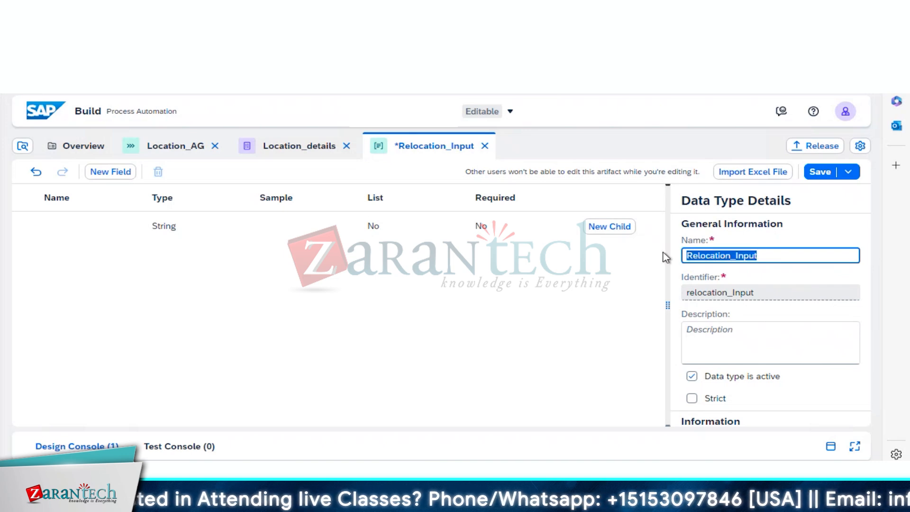
Try to name the new field Hiring Date and set its type to Date/Time.
click(62, 229)
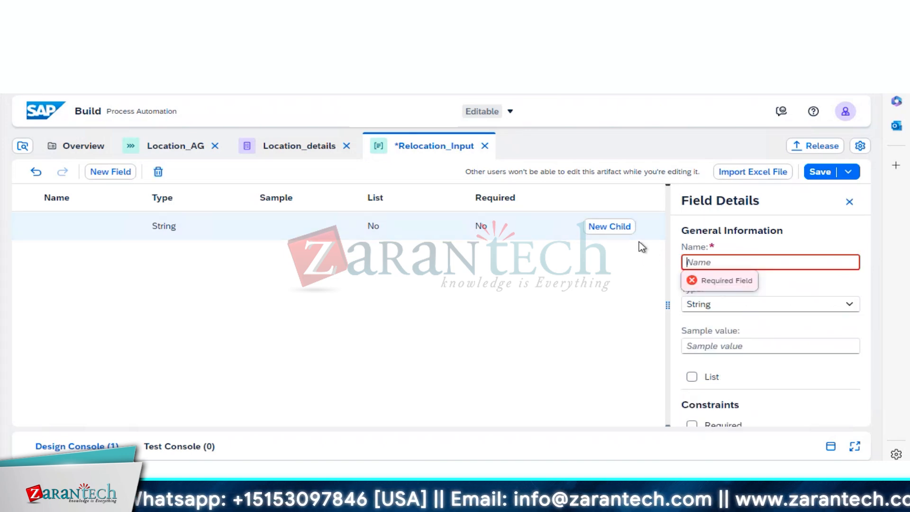
text(Hiring D)
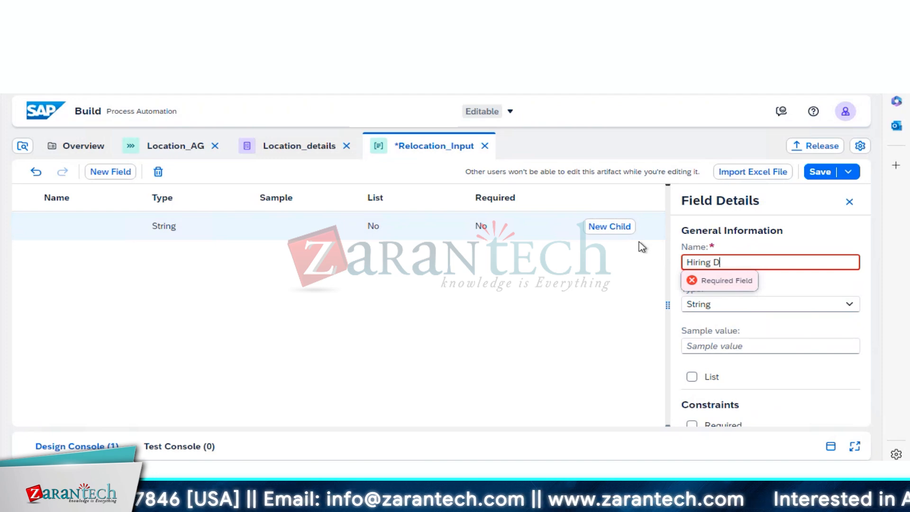
text(ate)
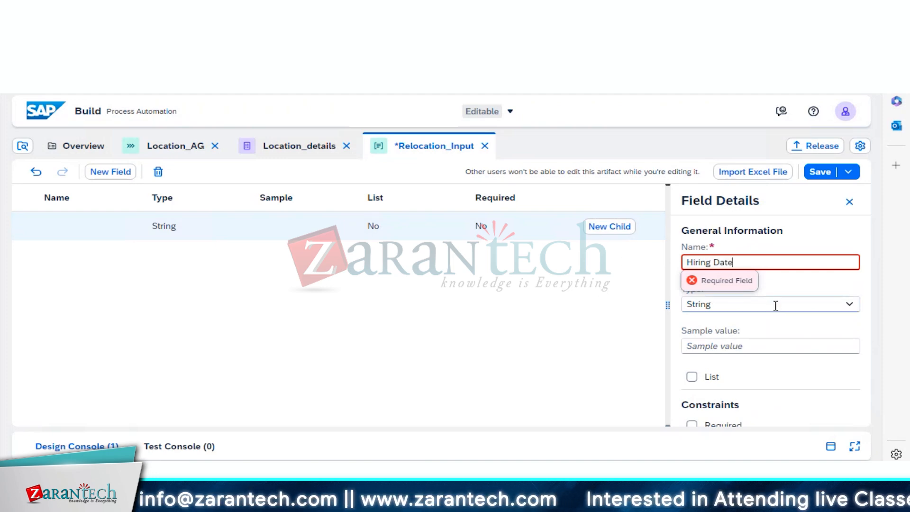
click(854, 309)
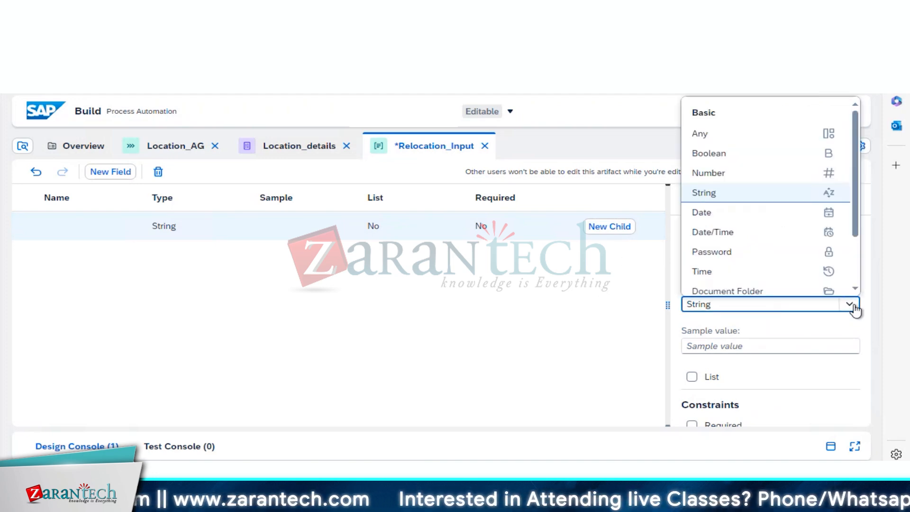
click(736, 235)
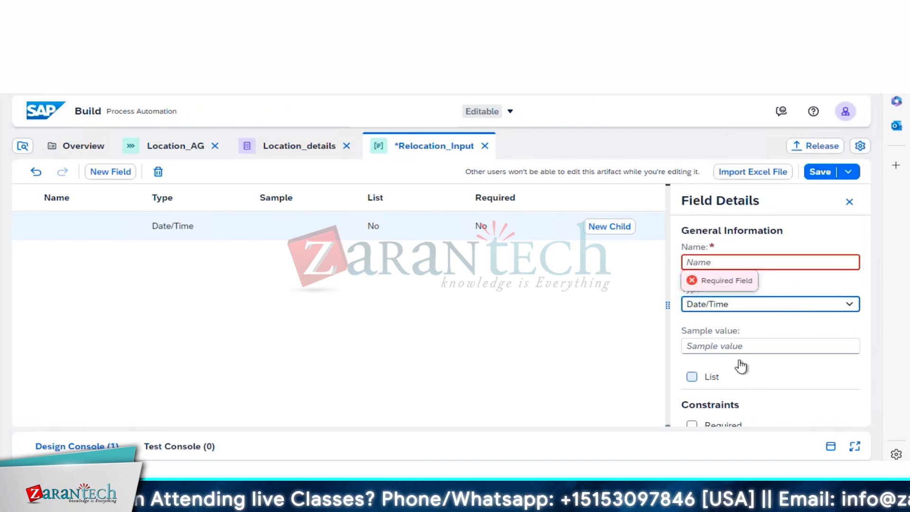
Name the Date/Time field Hiring_Date, using an underscore instead of a space.
click(718, 264)
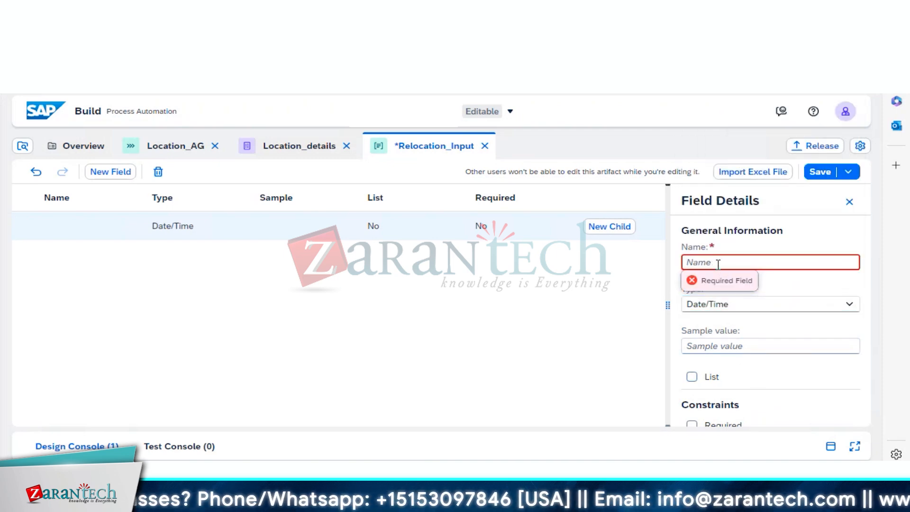
text(Hiring Date)
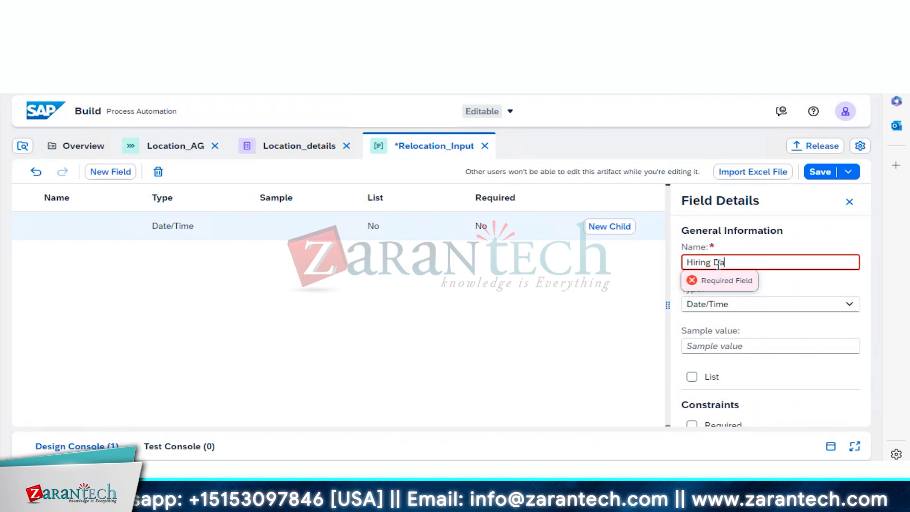
click(723, 346)
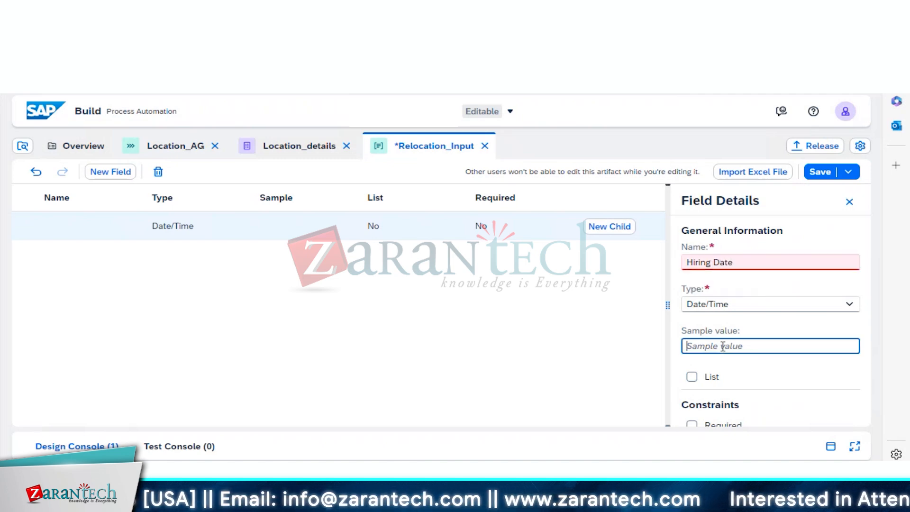
click(714, 262)
key(BackSpace)
text(_)
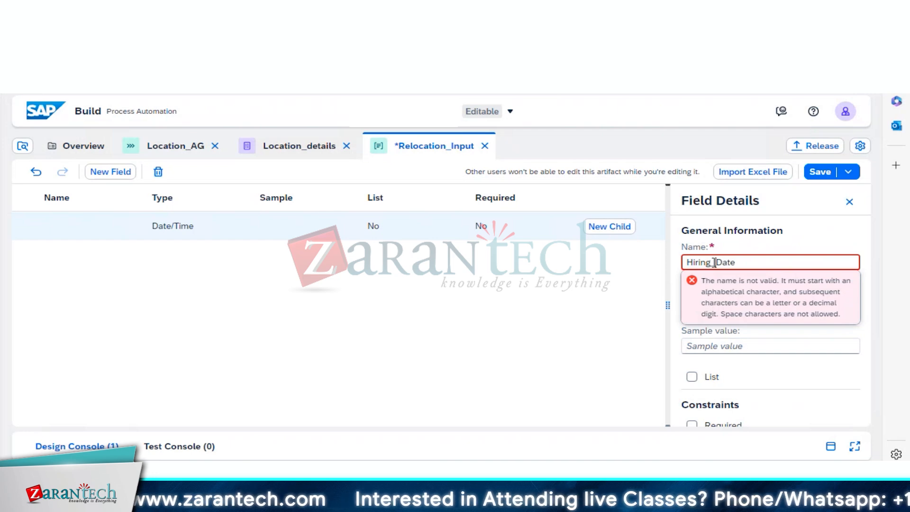
click(613, 318)
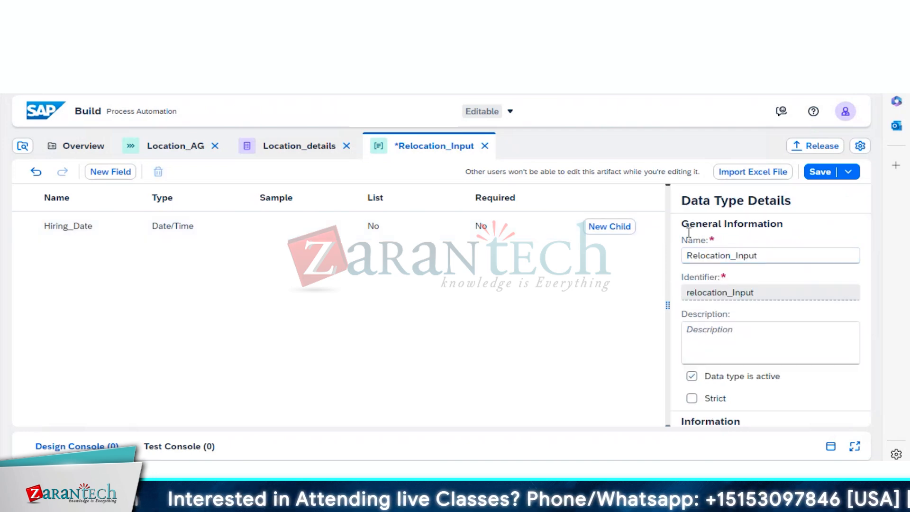
Add a second field below Hiring_Date in the Relocation_Input data type.
click(51, 227)
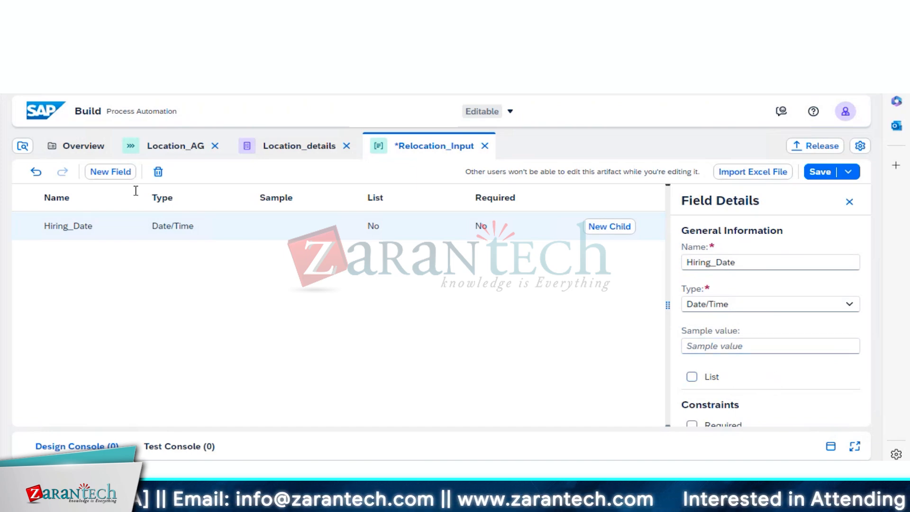
click(118, 172)
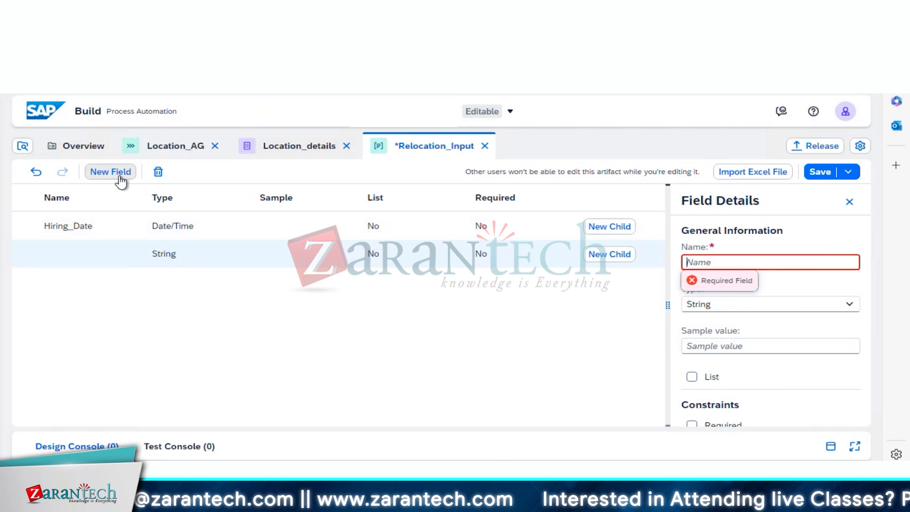
click(68, 266)
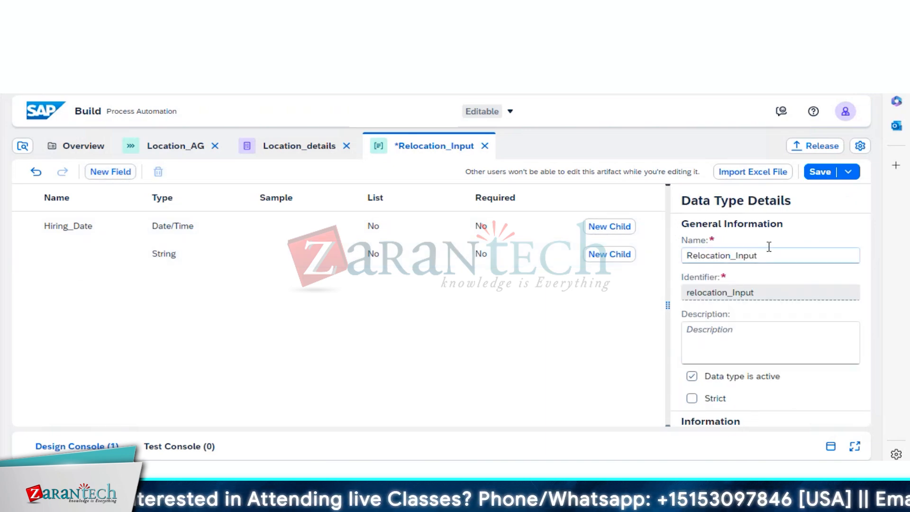
Rename the data type from Relocation_Input to New Location.
drag(772, 252, 669, 251)
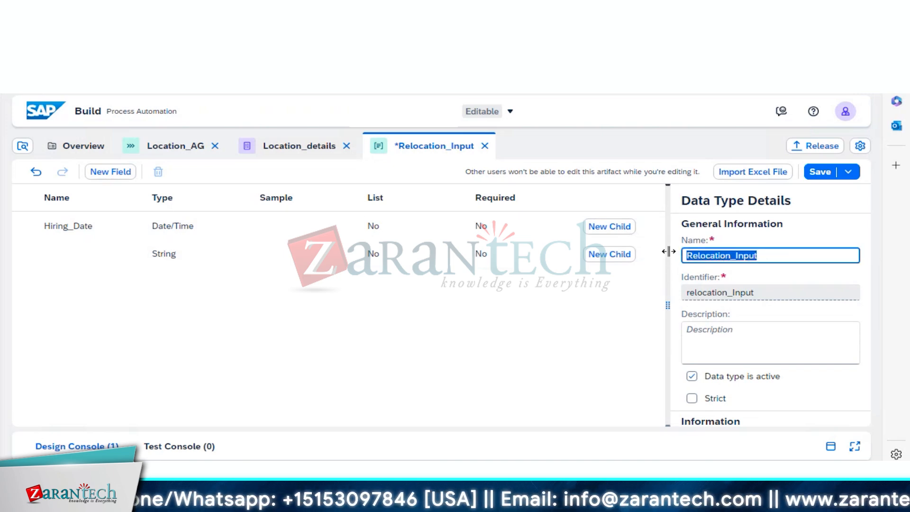
text(Ne)
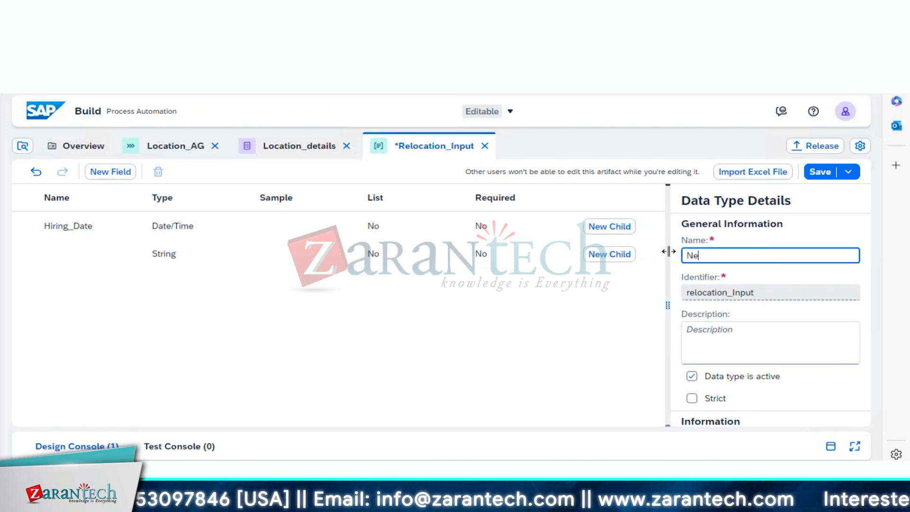
text(w Location)
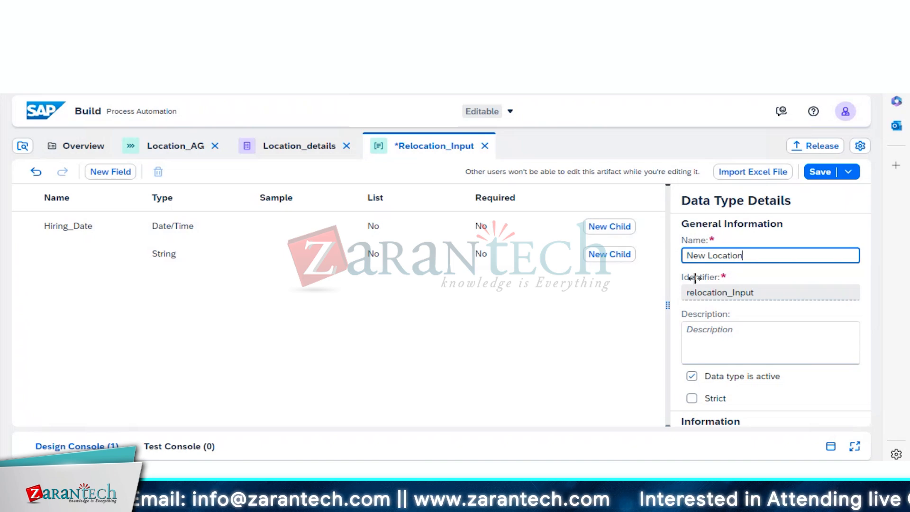
click(640, 354)
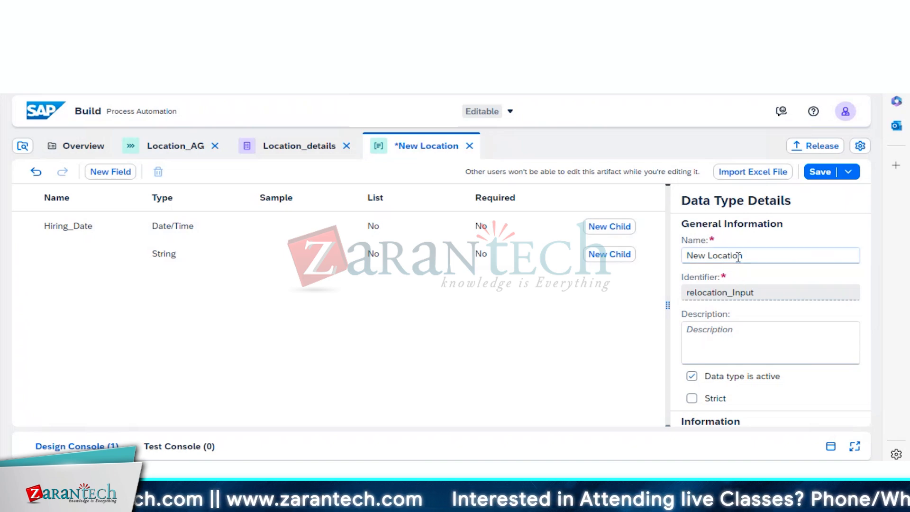
Name the unnamed String field below Hiring_Date New_Location.
click(78, 255)
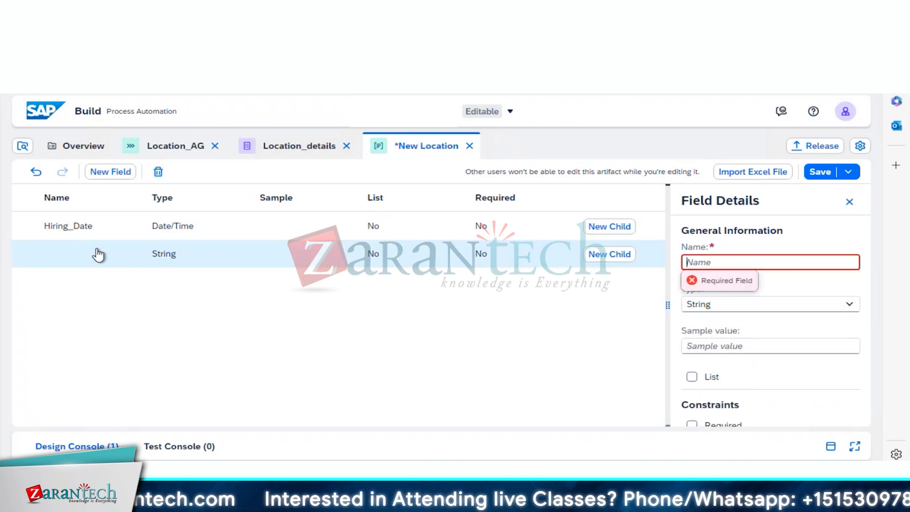
text(New)
key(BackSpace)
text(ew)
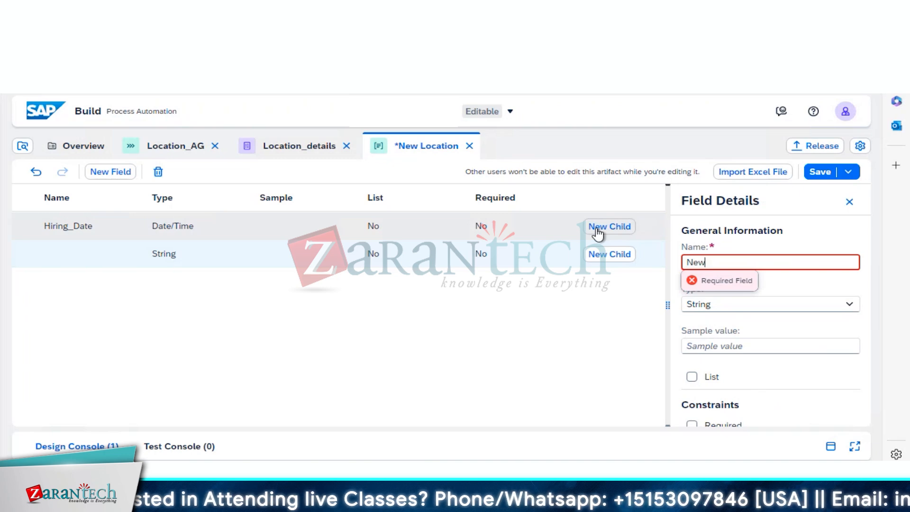
text(_Locati)
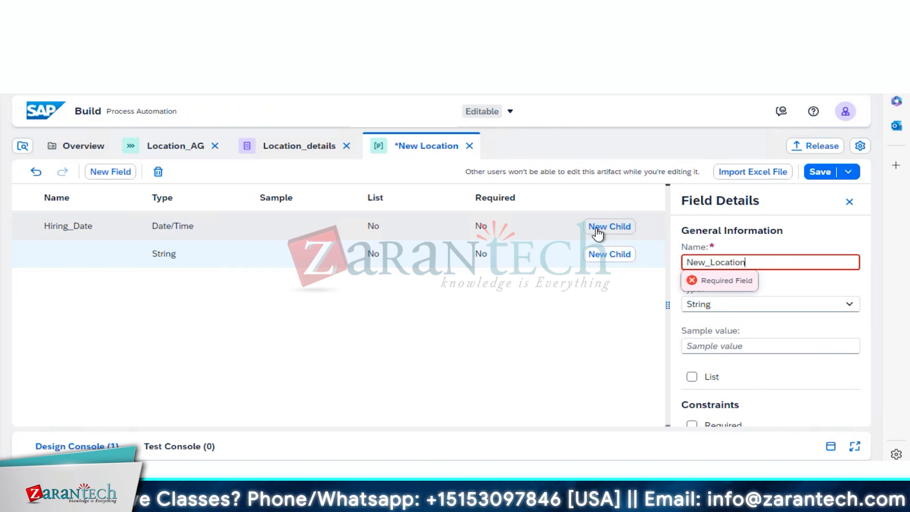
text(on)
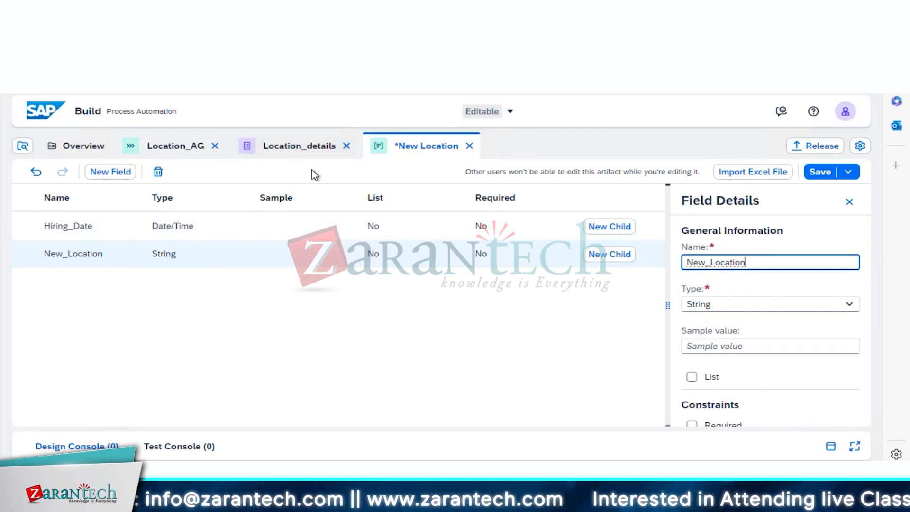
click(413, 144)
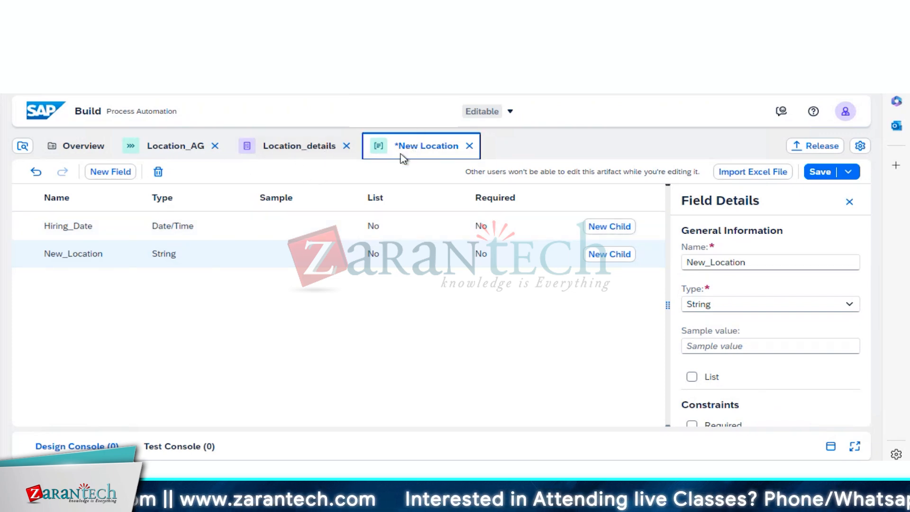
click(757, 261)
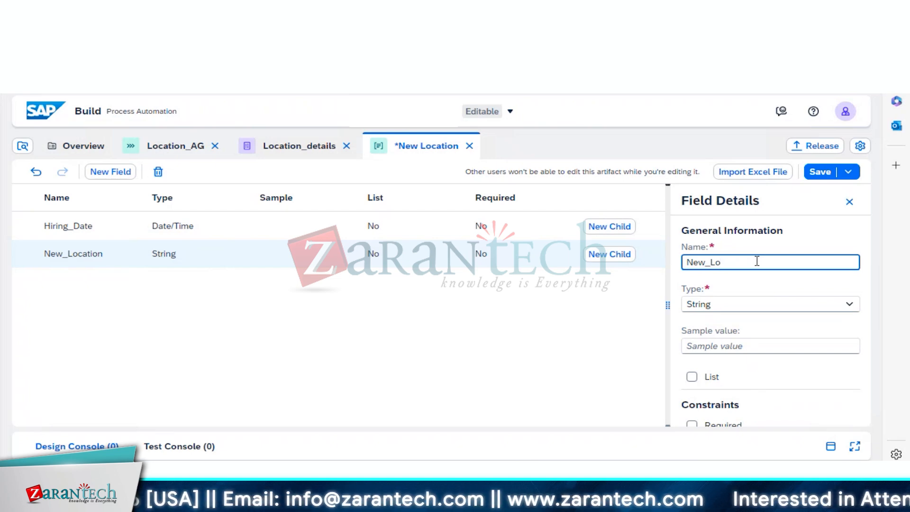
right_click(736, 262)
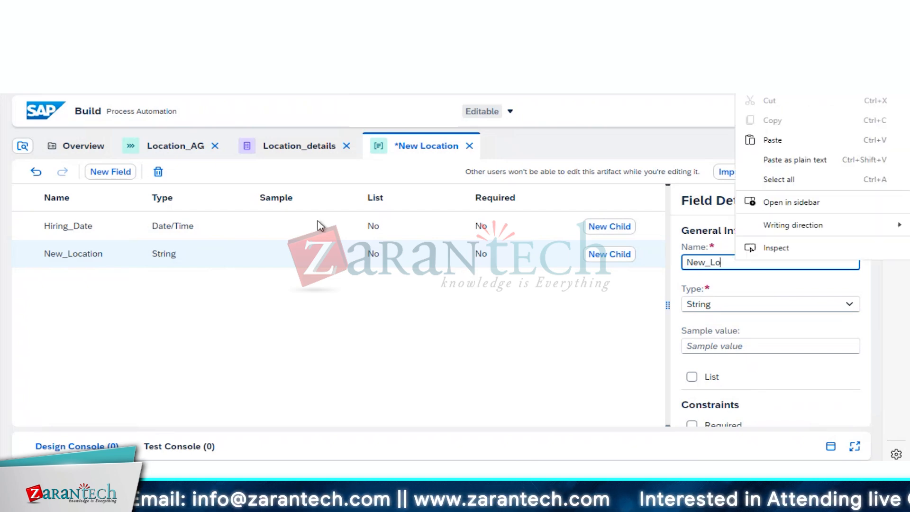
click(725, 263)
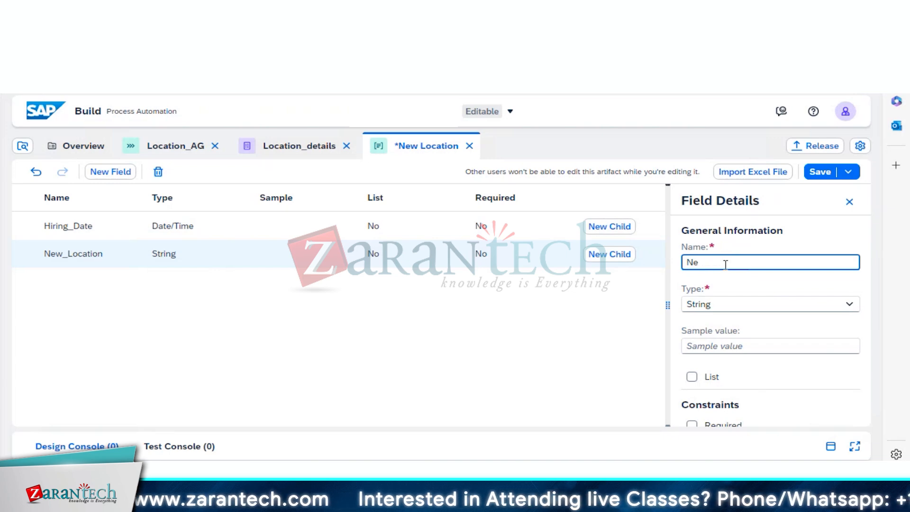
key(BackSpace)
key(BackSpace)
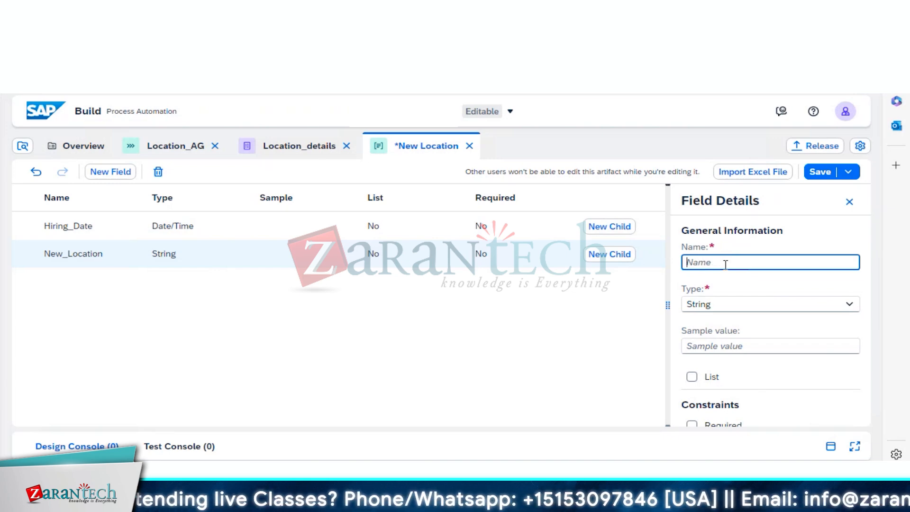
text(In)
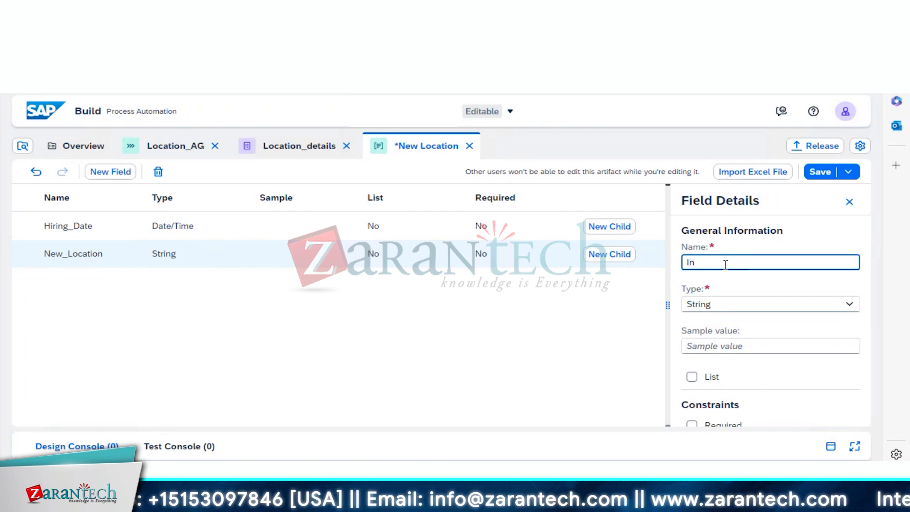
key(BackSpace)
key(BackSpace)
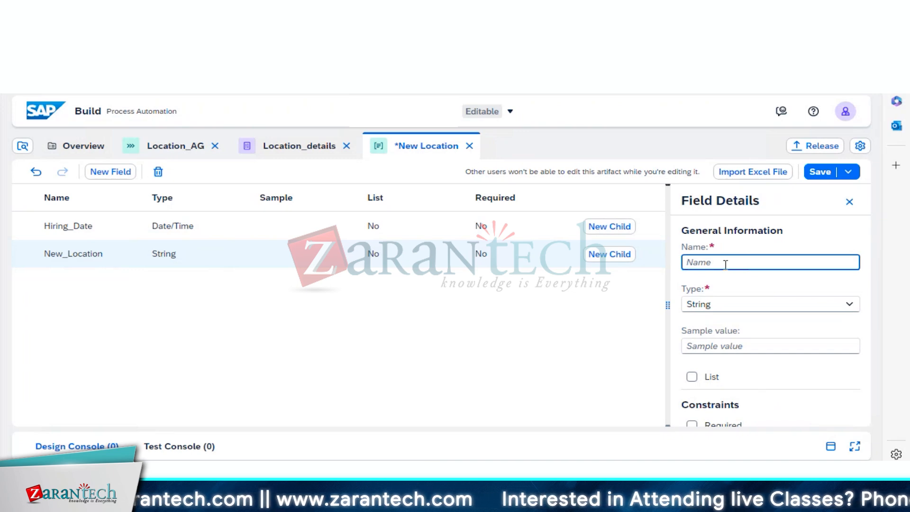
click(849, 202)
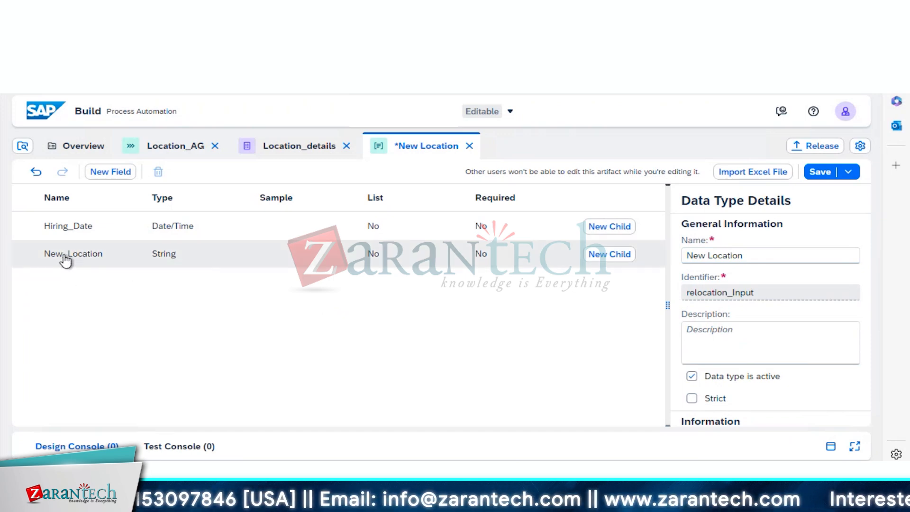
click(65, 259)
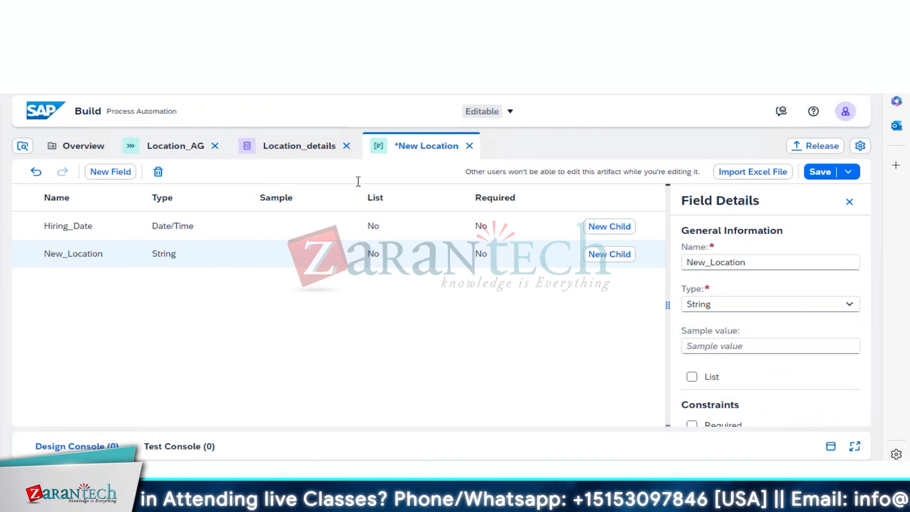
click(768, 264)
drag(768, 265, 690, 268)
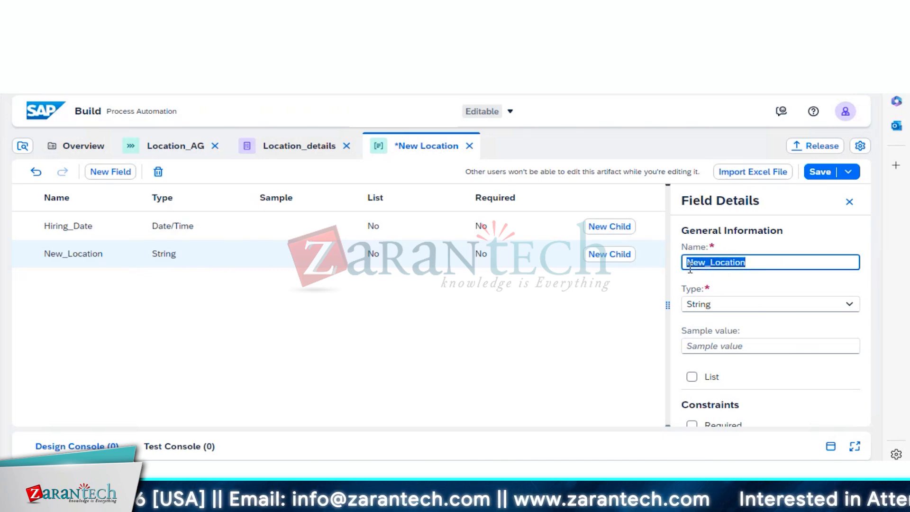
Rename the data type from New Location to Relocation_input.
click(563, 318)
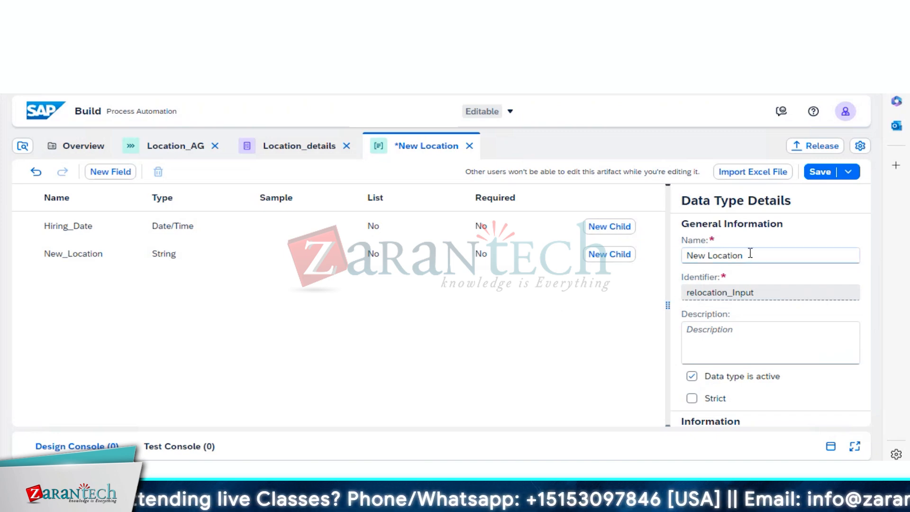
drag(750, 253, 687, 258)
text(Re)
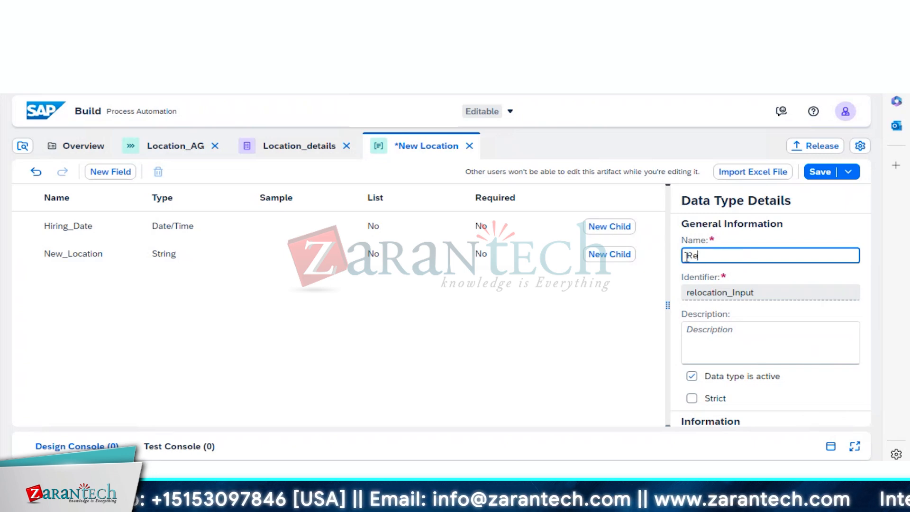
text(location_)
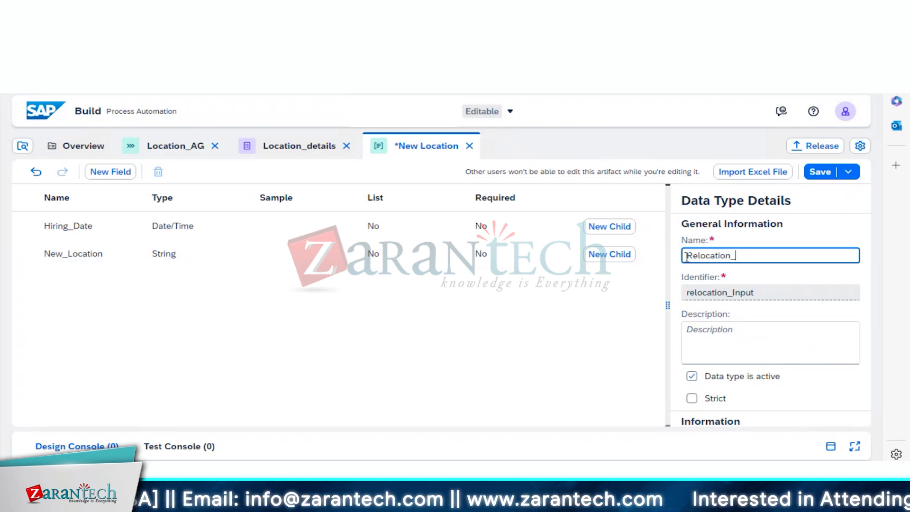
text(input)
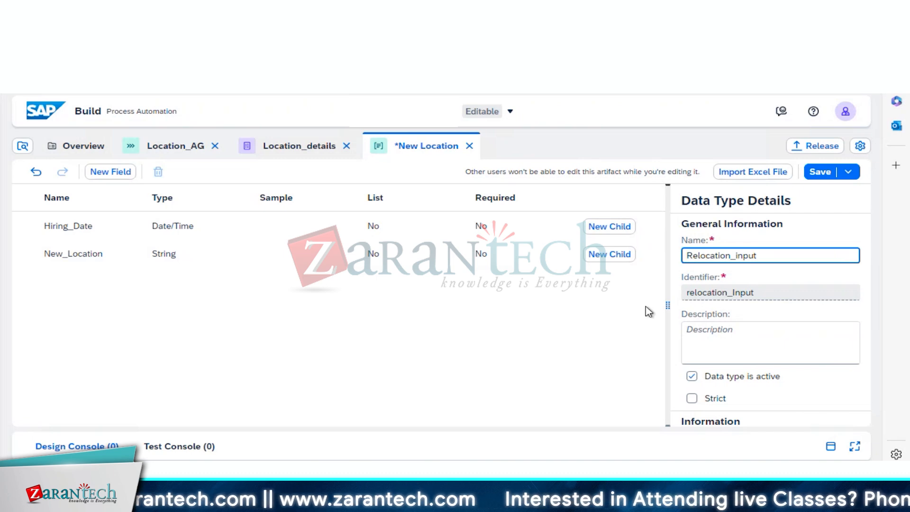
click(648, 311)
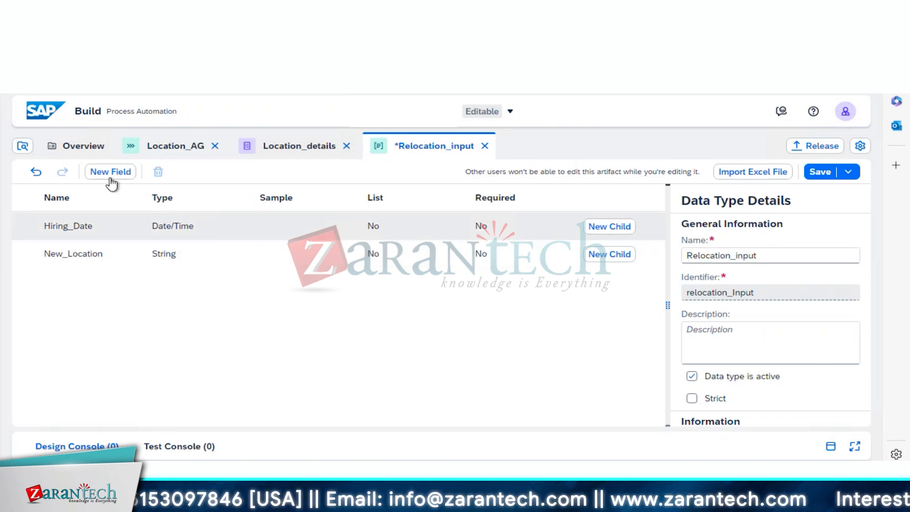
Add a String field named Current_City below New_Location in the Relocation_input data type.
click(109, 177)
click(73, 285)
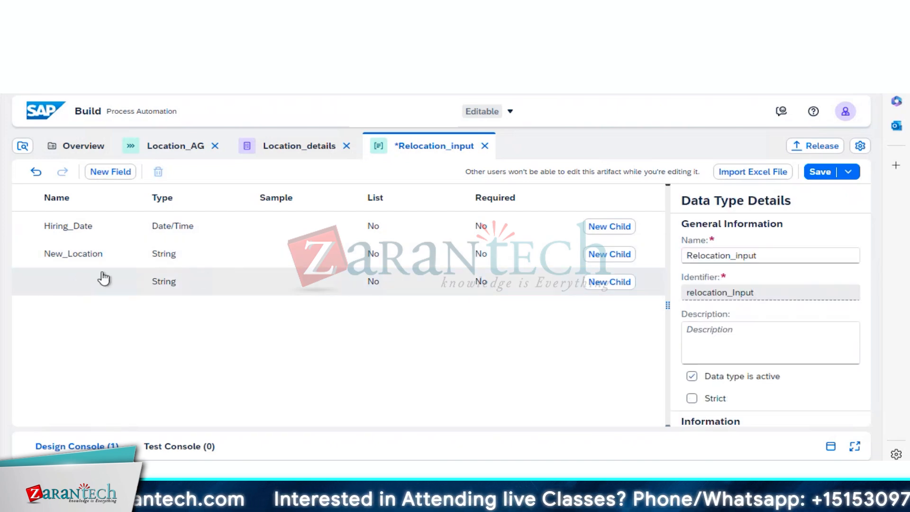
click(74, 286)
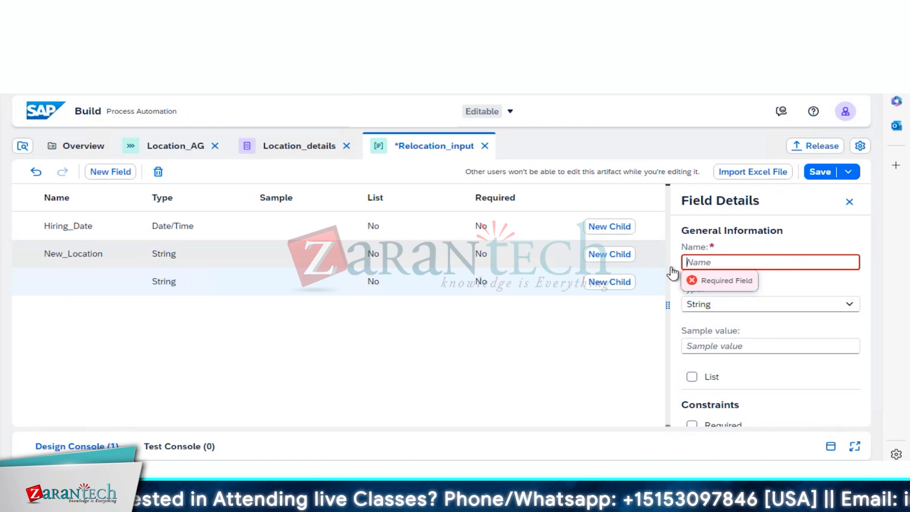
text(Cur)
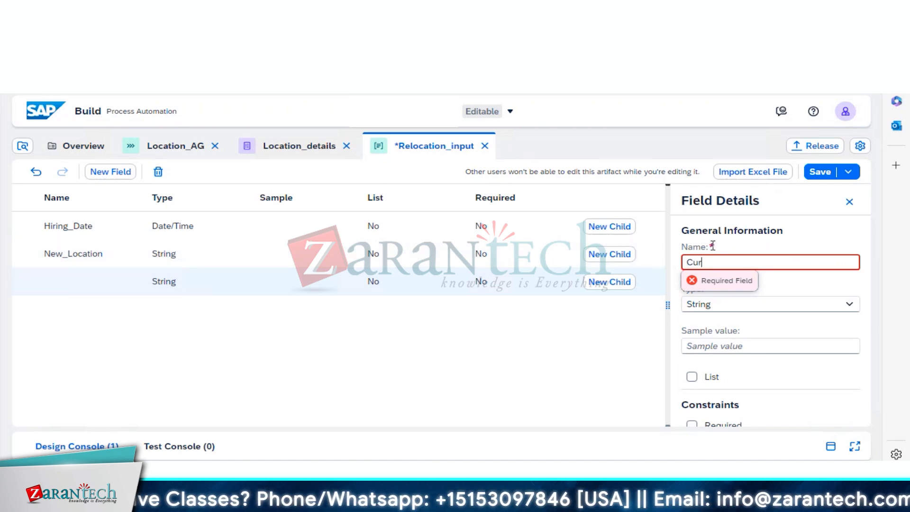
text(rent_City)
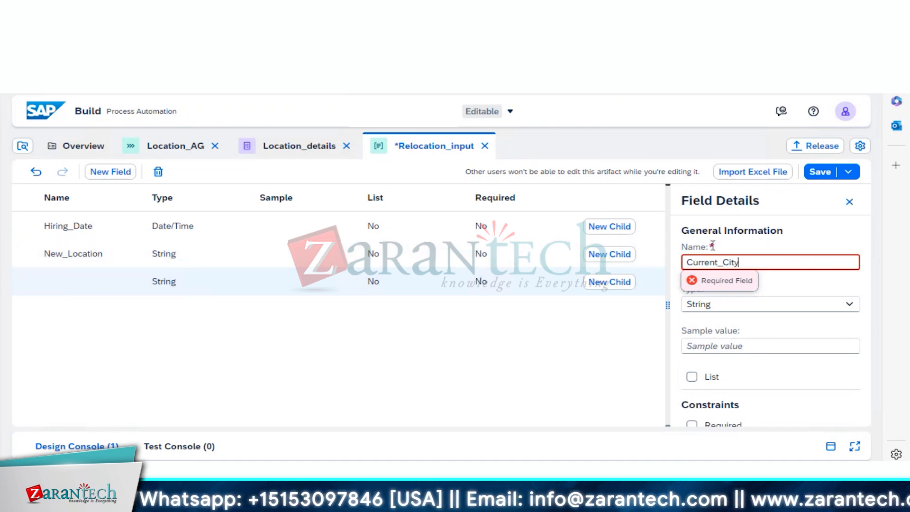
click(598, 334)
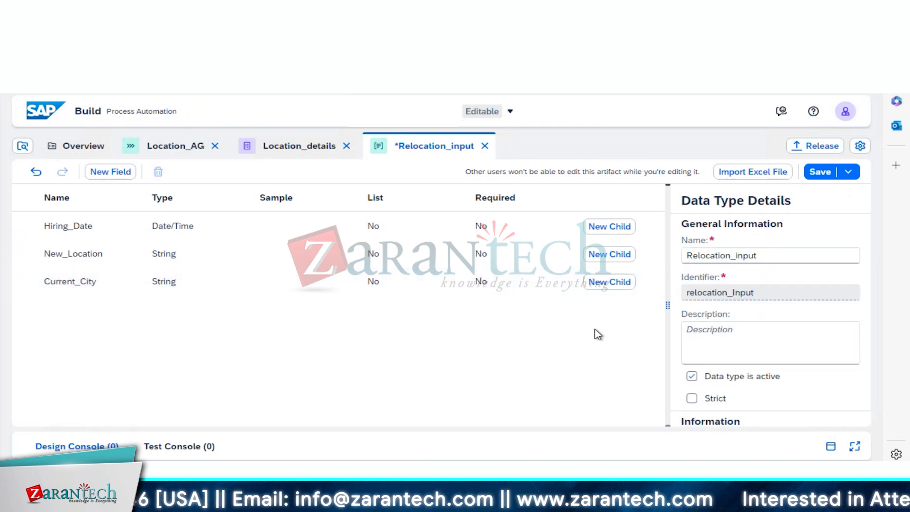
click(90, 287)
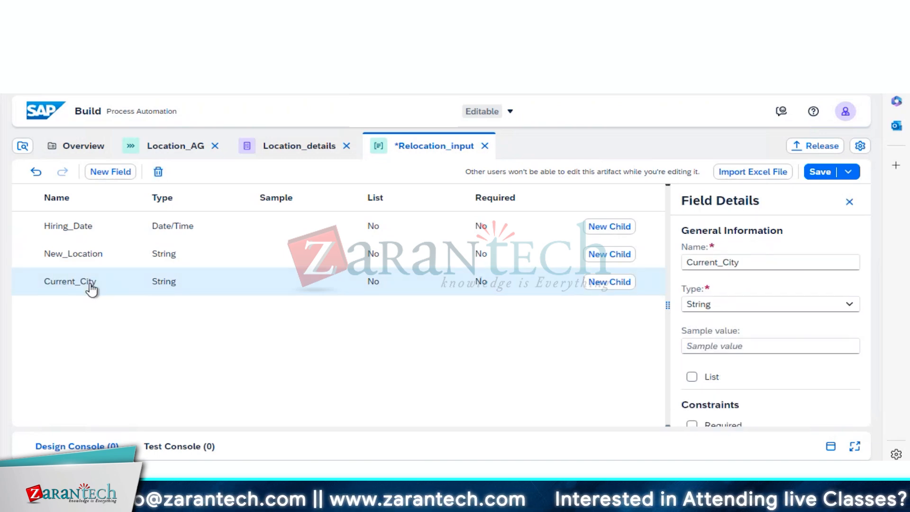
Add a String field named Current_Country below Current_City.
click(120, 176)
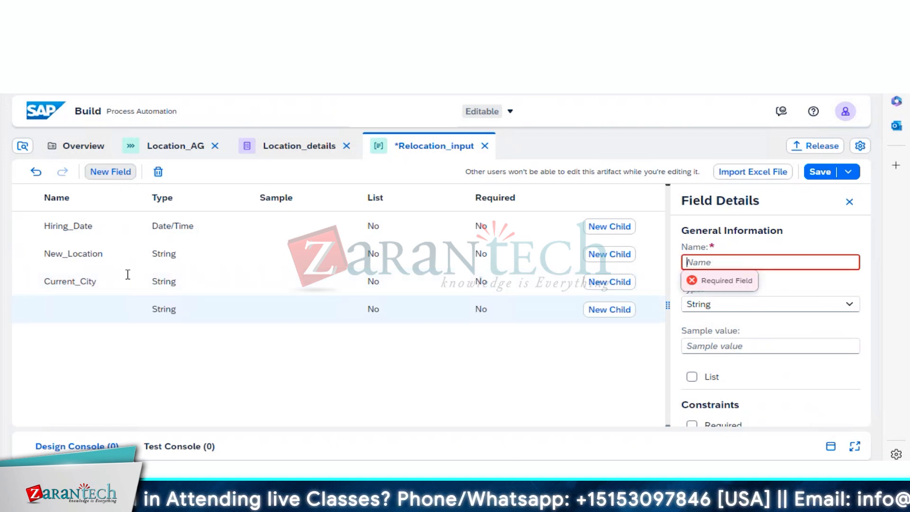
click(75, 314)
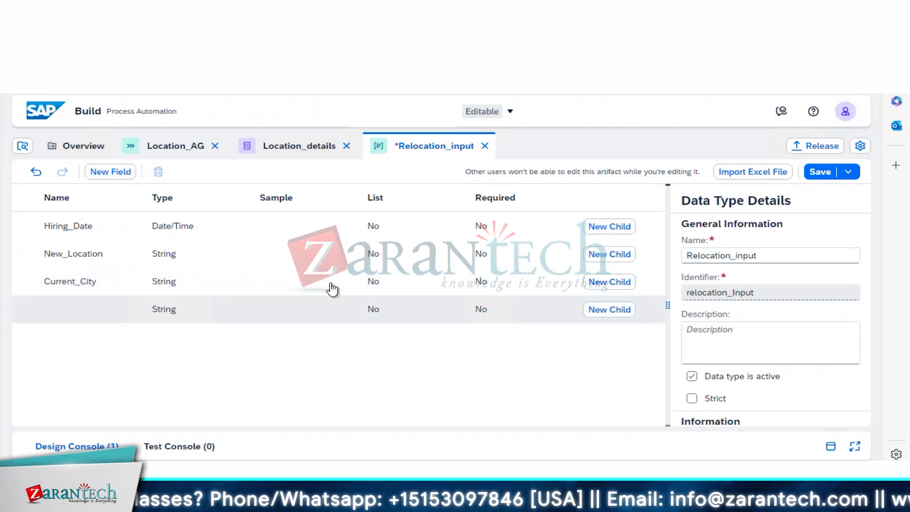
click(71, 313)
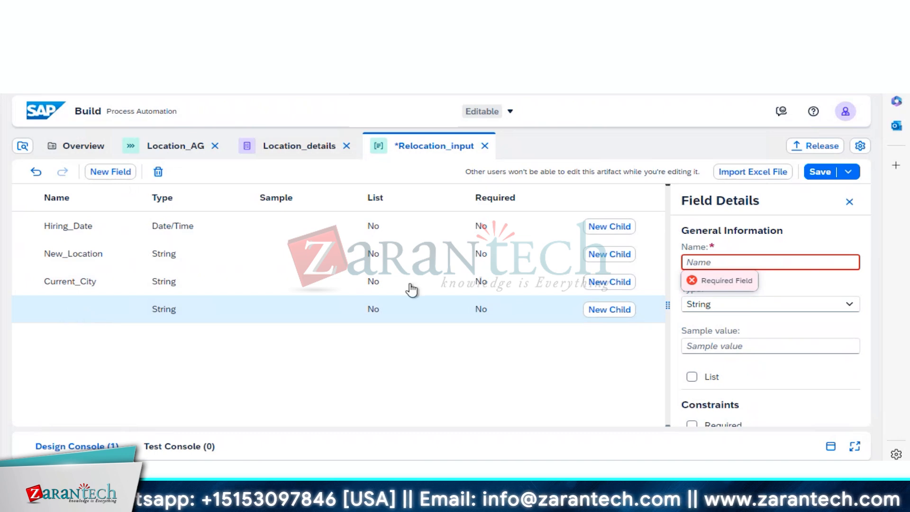
text(Cur)
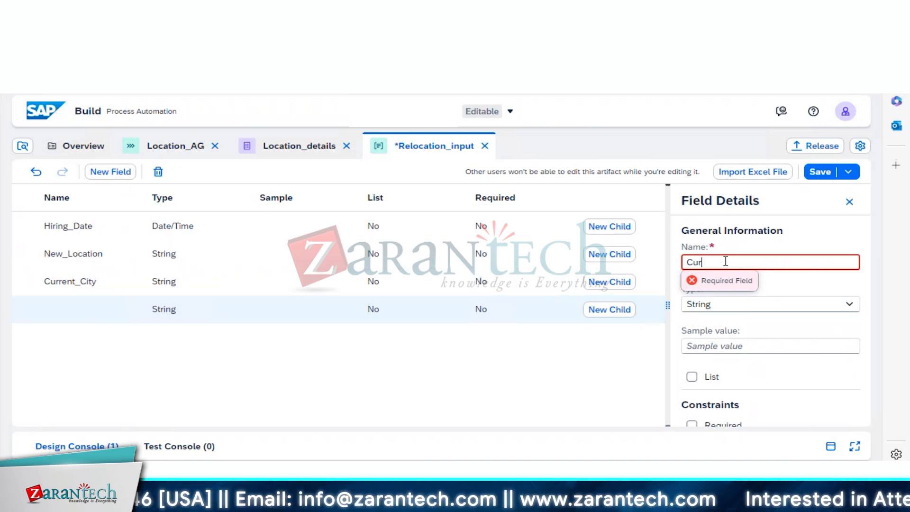
text(rent_Country)
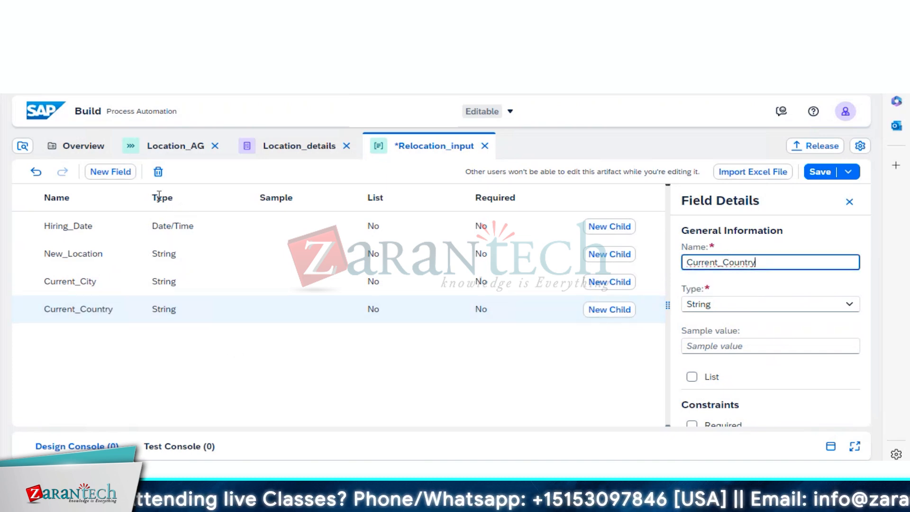
Add another String field below Current_Country and enter a name beginning with First.
click(111, 172)
click(74, 340)
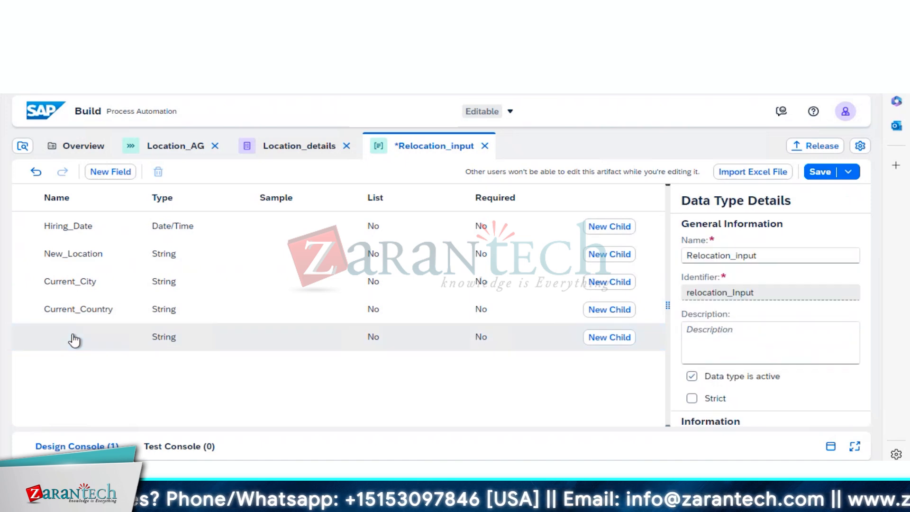
click(74, 340)
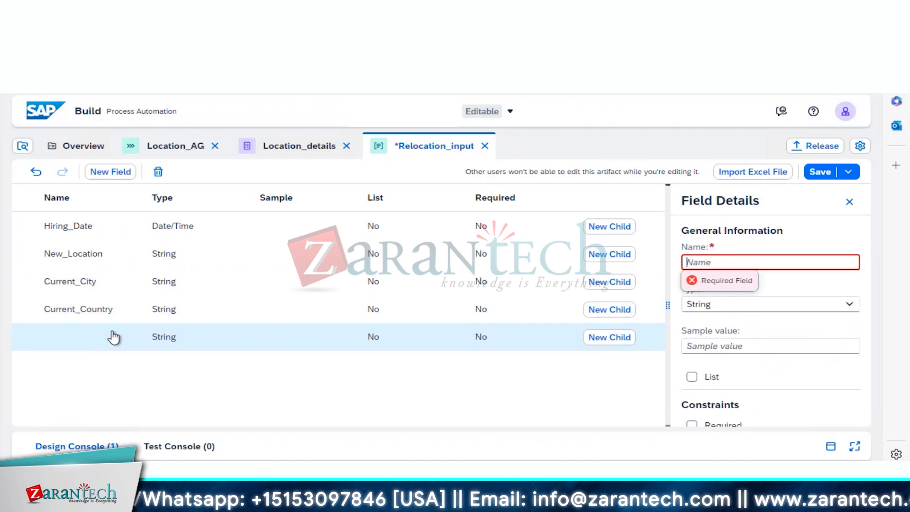
click(717, 260)
text(First)
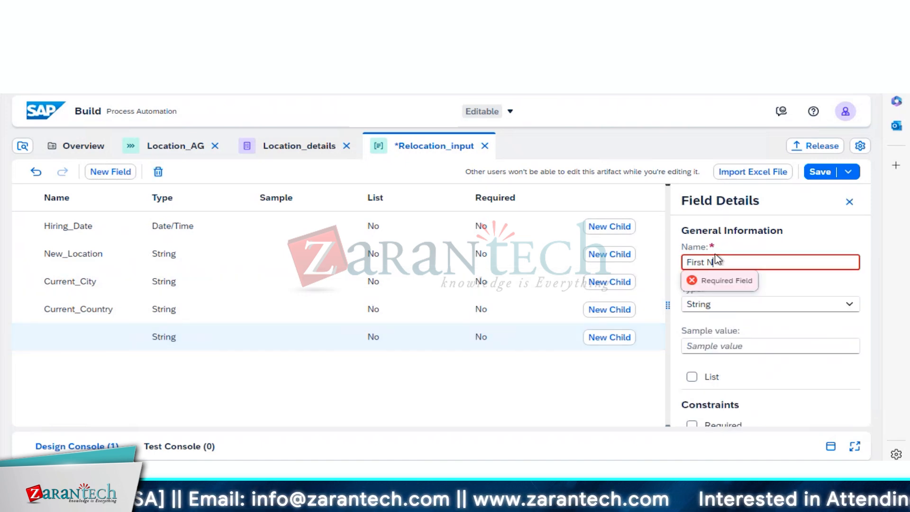
Name the newly added string field of the Relocation_input data type First_Name.
text(_Name)
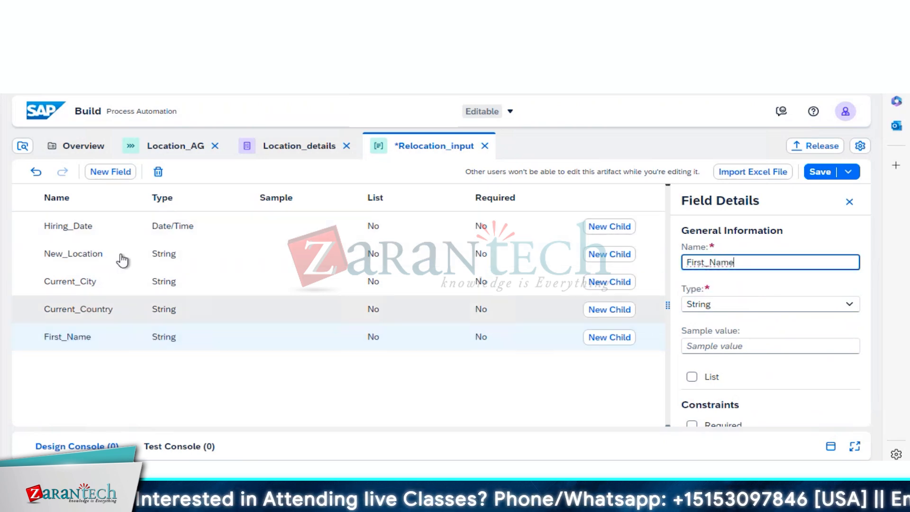
Add a string field named Last_Name to the Relocation_input data type and save the data type.
click(110, 172)
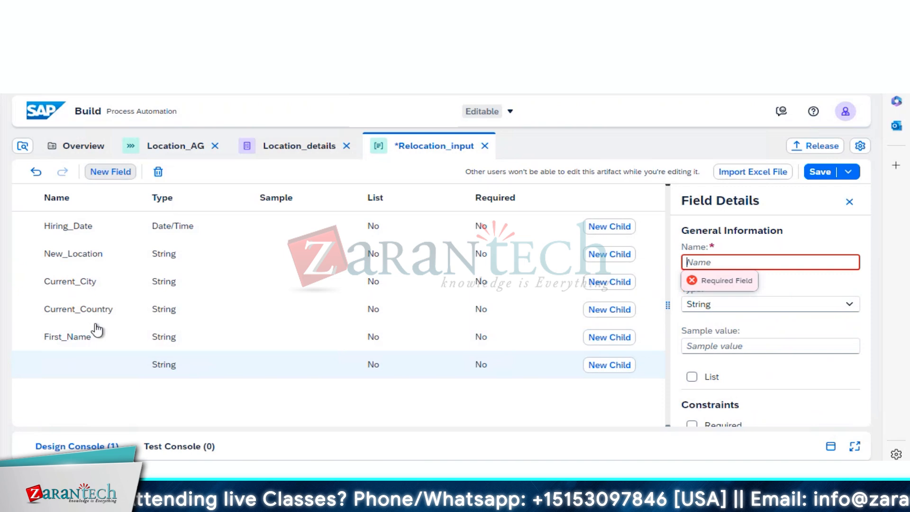
click(82, 365)
click(786, 256)
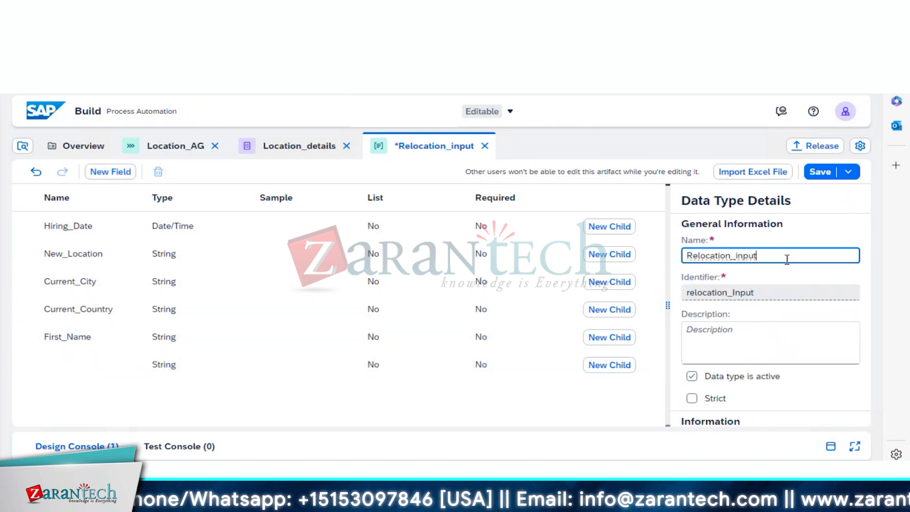
click(83, 370)
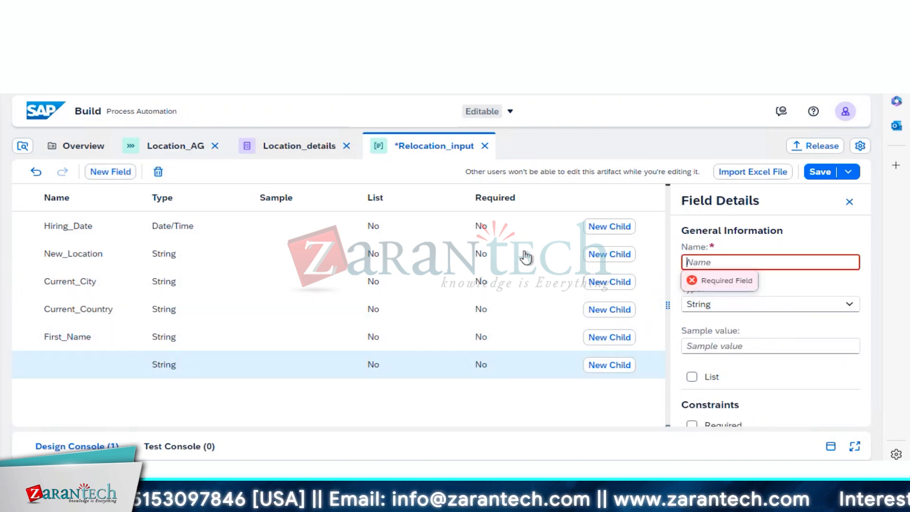
click(701, 262)
text(Las)
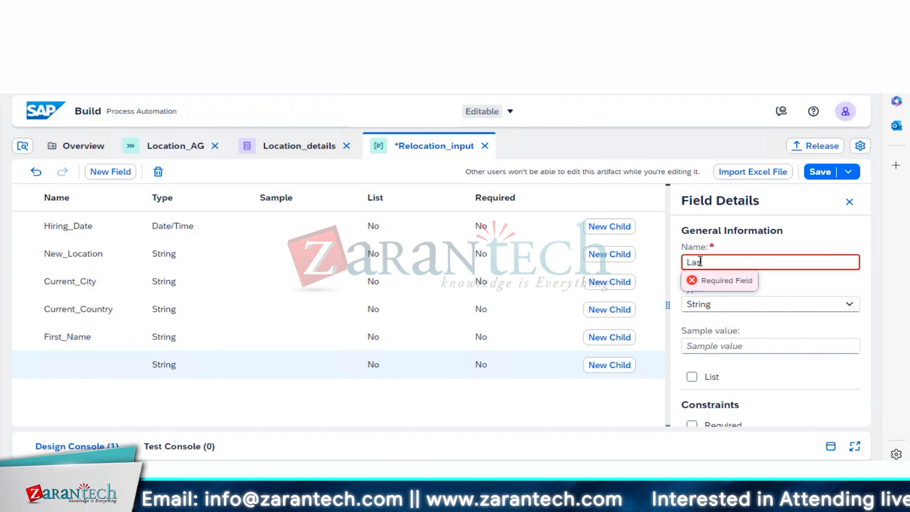
text(t_N)
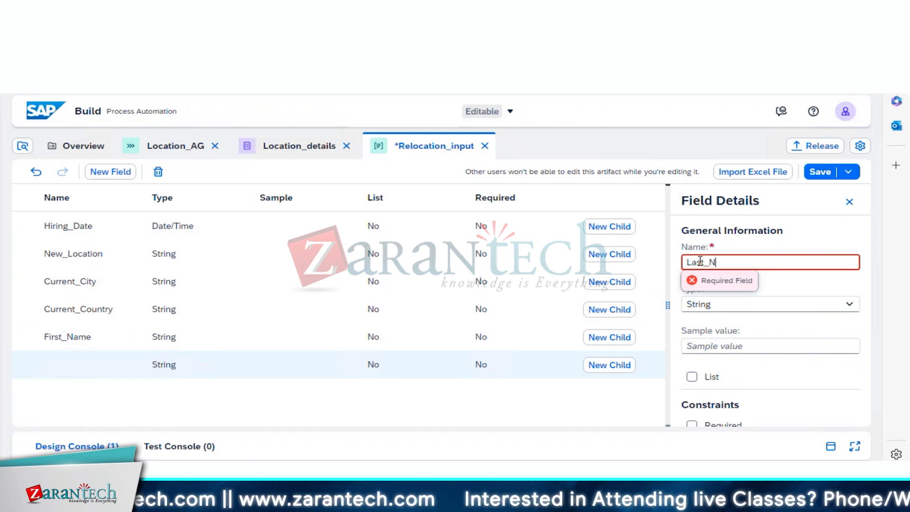
text(ame)
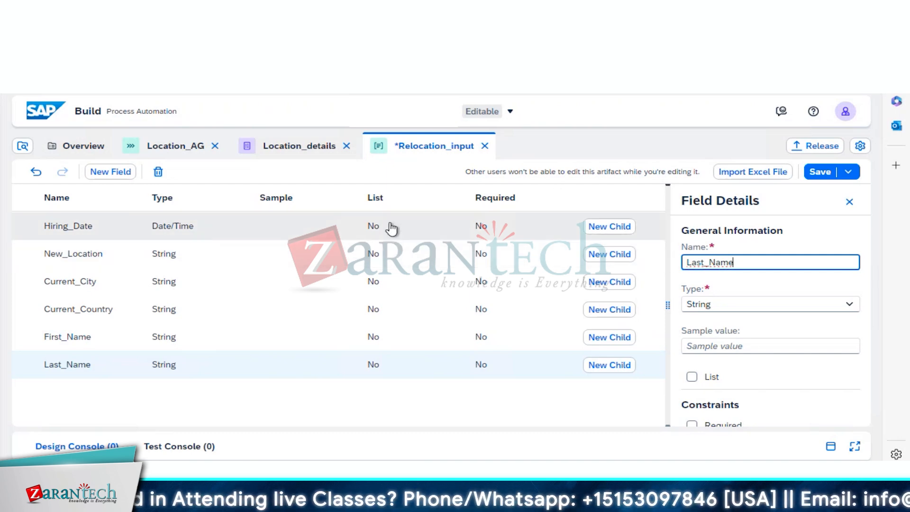
click(826, 172)
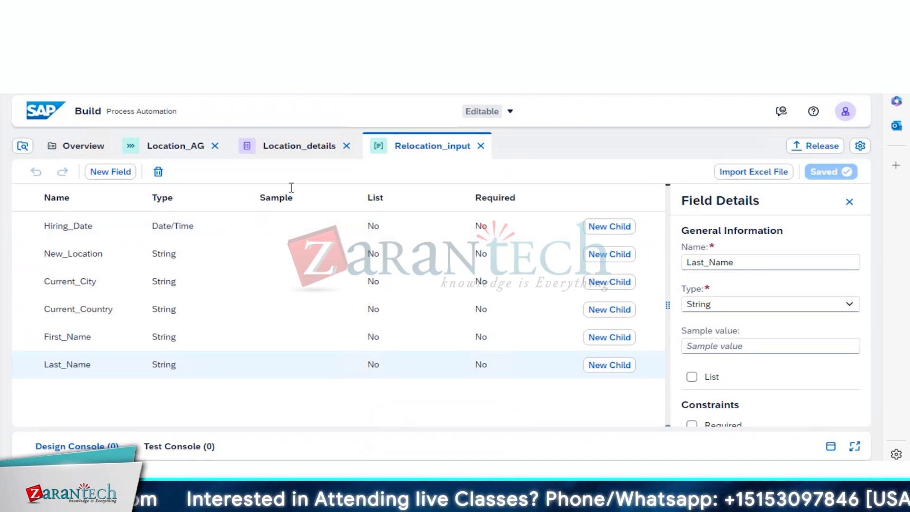
Create a new data type artifact named Relocation_Output in the Employee_AG project.
click(90, 147)
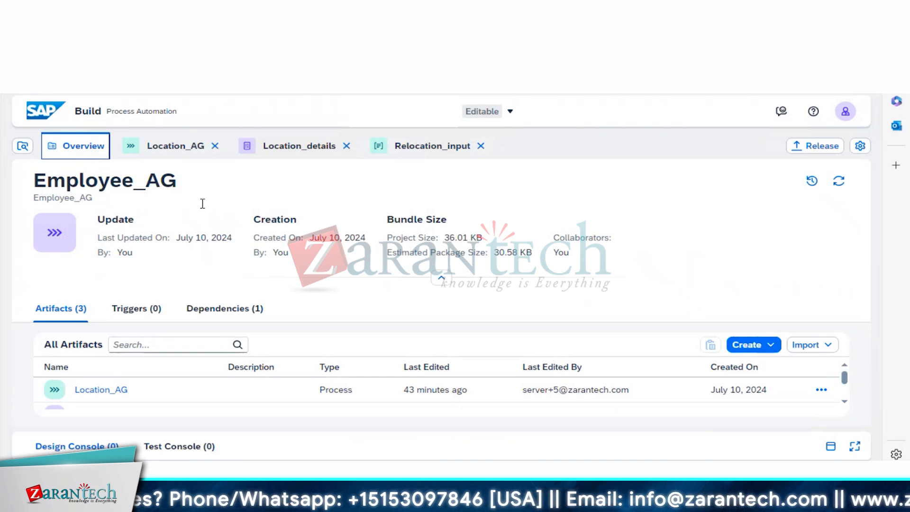
click(773, 345)
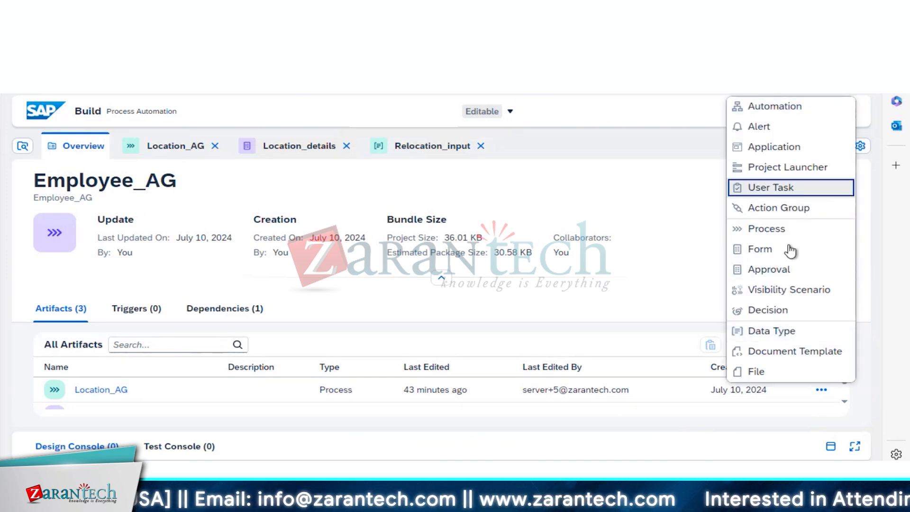
click(779, 335)
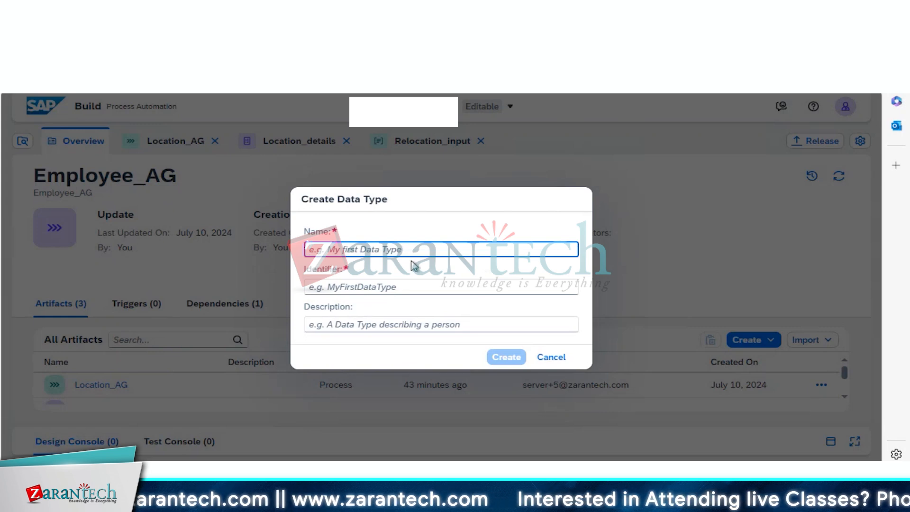
text(Reloc)
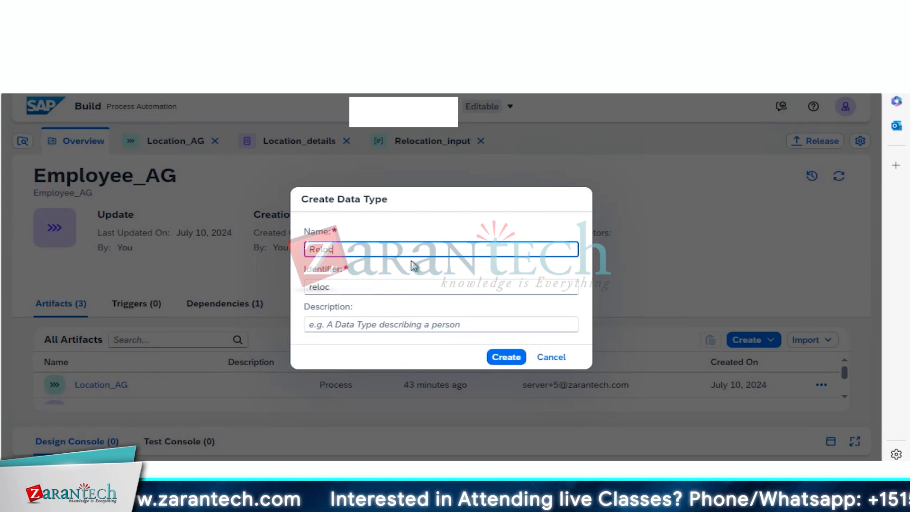
text(ation_Output)
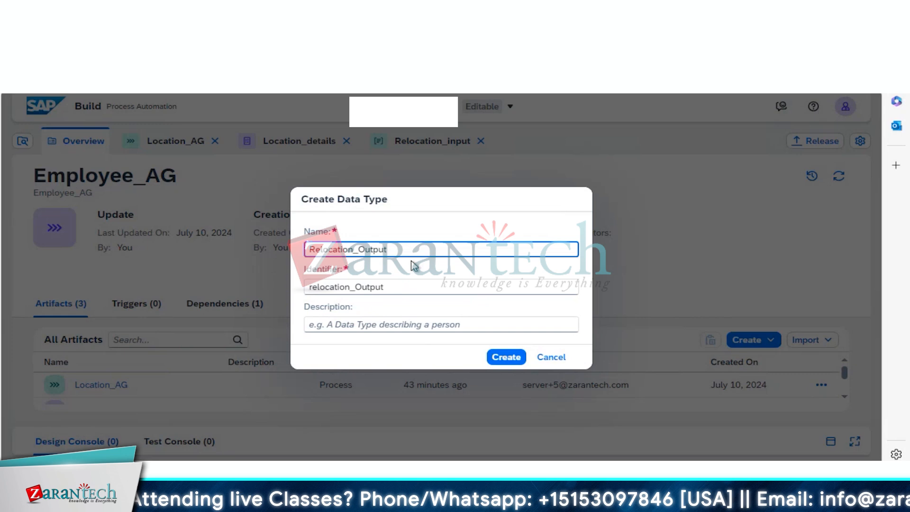
click(506, 357)
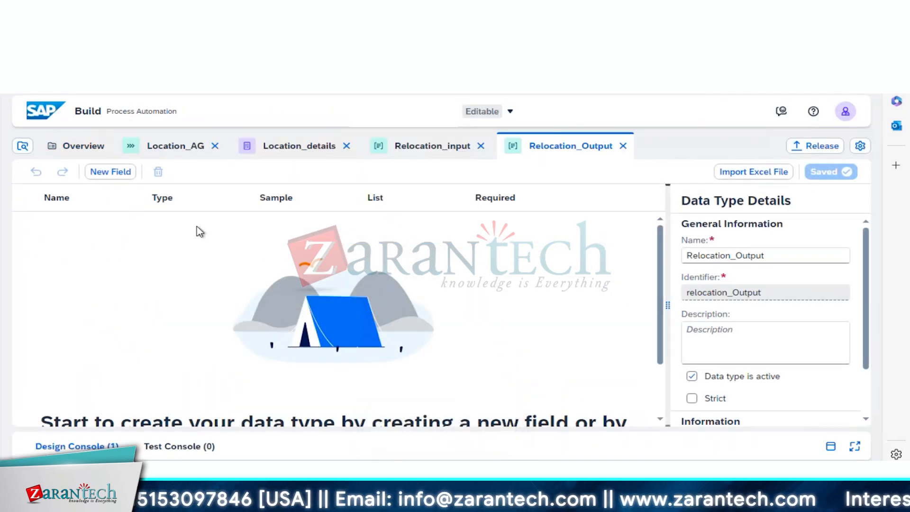
Add a field named Eligible to Relocation_Output and set its type to Boolean.
click(113, 174)
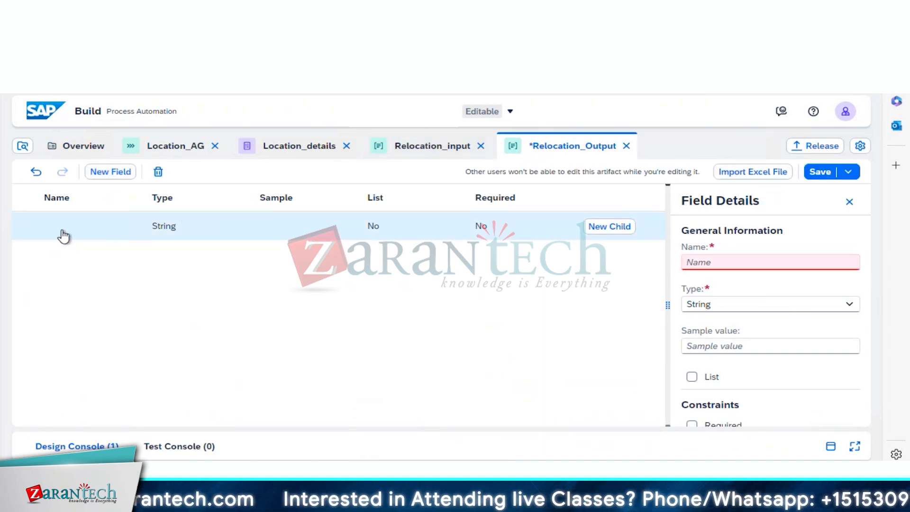
click(64, 237)
click(65, 237)
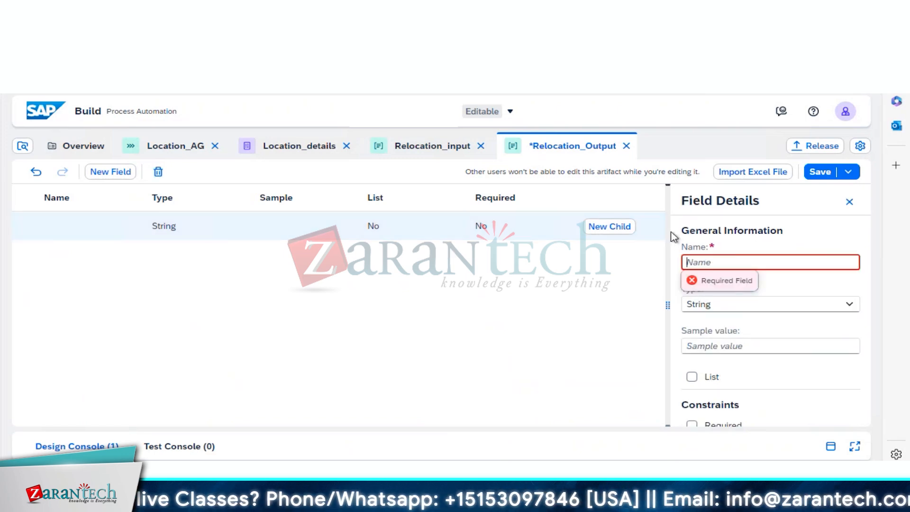
text(E)
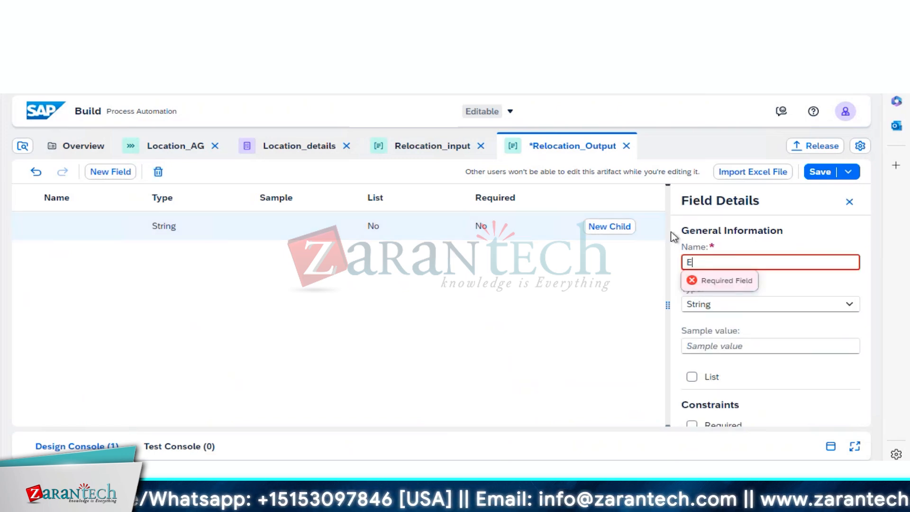
text(ligible)
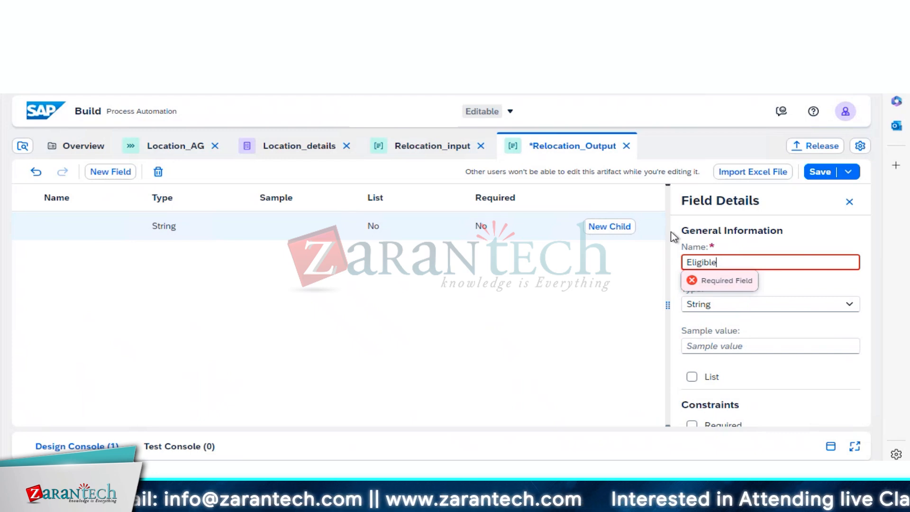
click(703, 306)
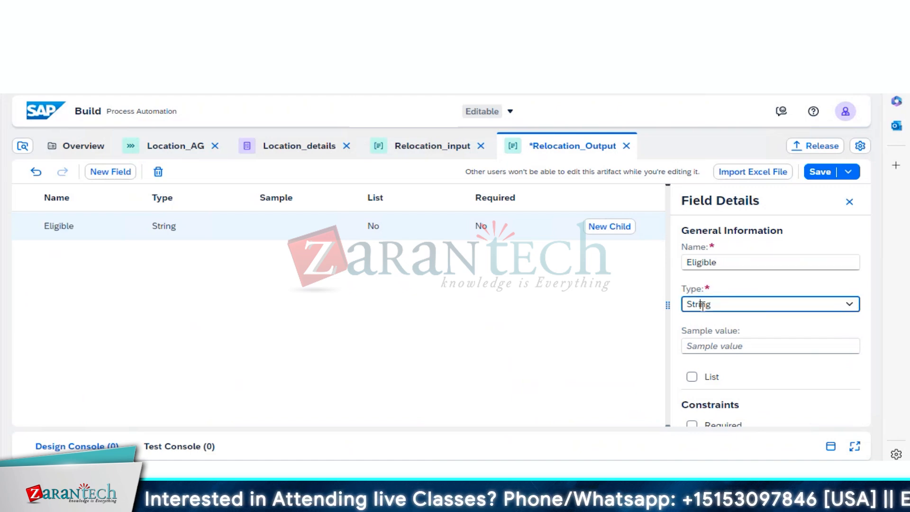
click(849, 306)
click(697, 155)
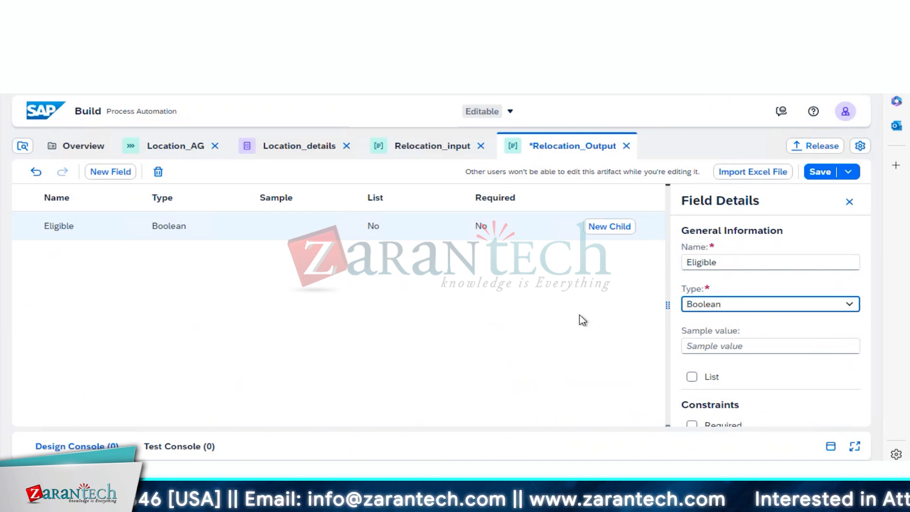
Add a second field named Rework to Relocation_Output and set its type to Boolean.
click(108, 172)
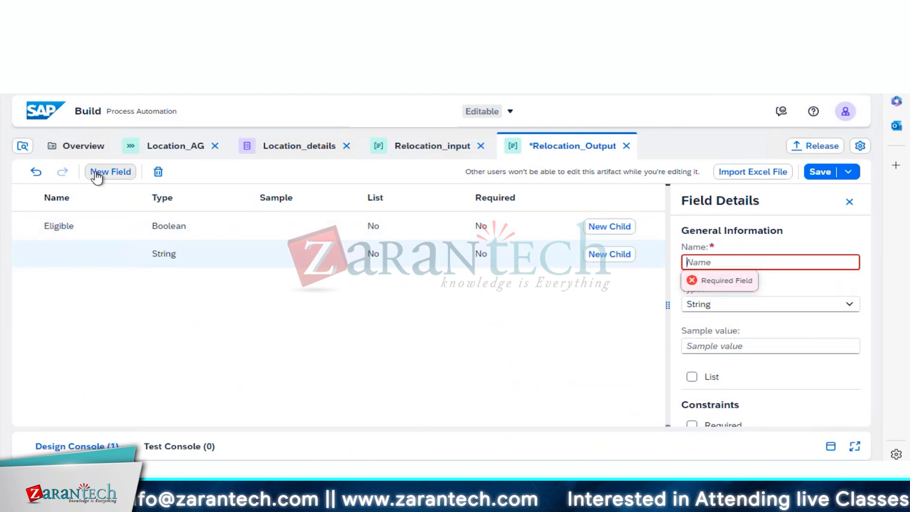
click(65, 259)
click(65, 260)
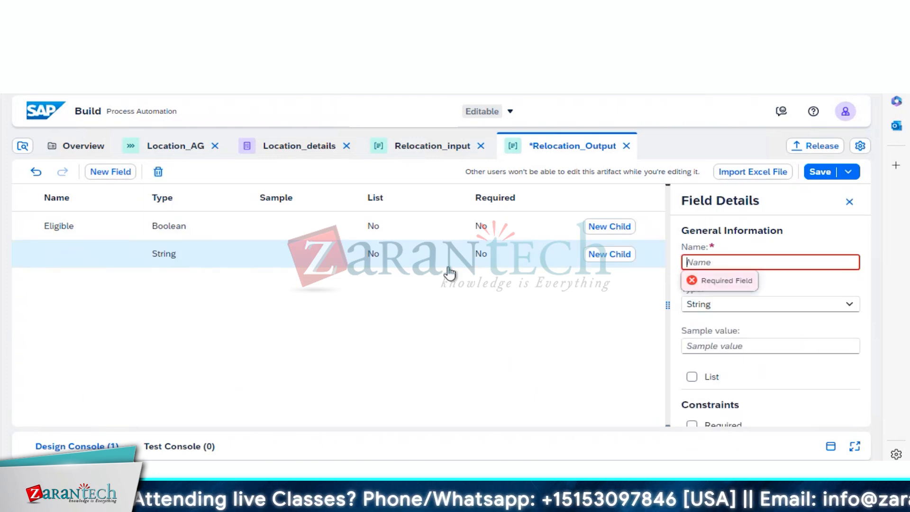
text(Re)
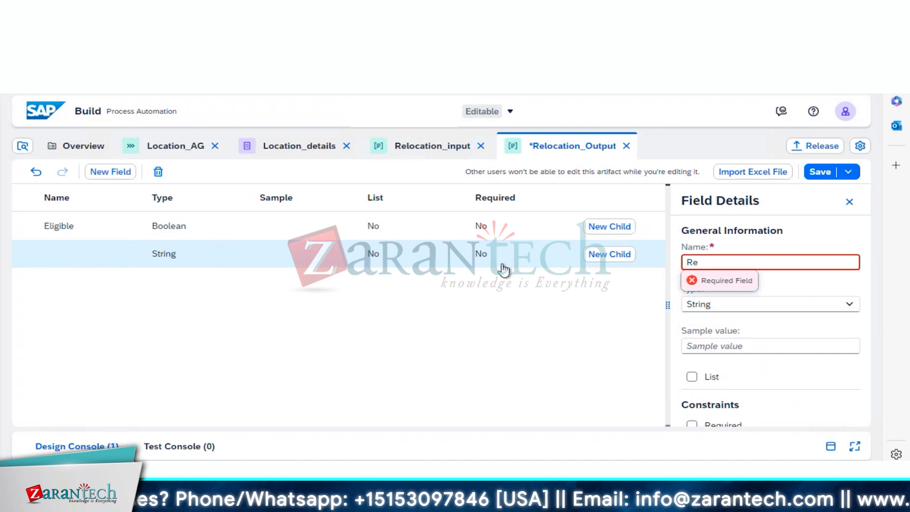
text(work)
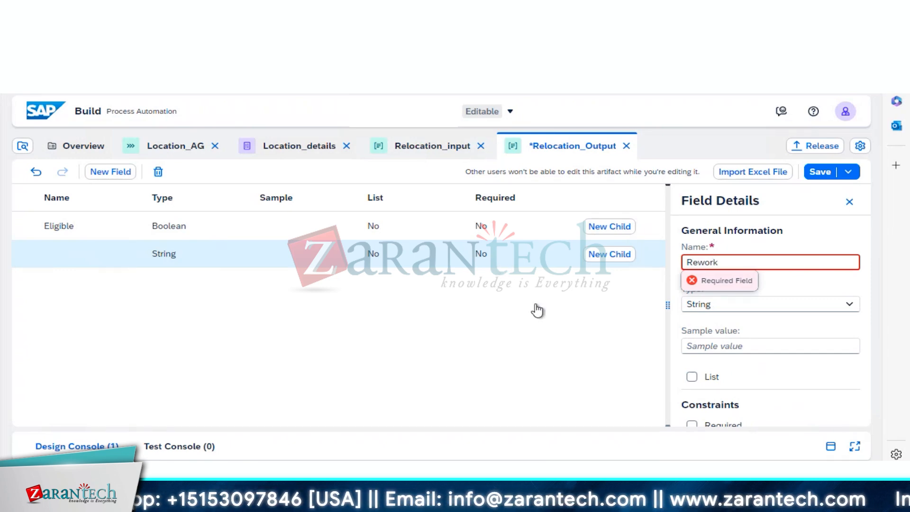
click(660, 327)
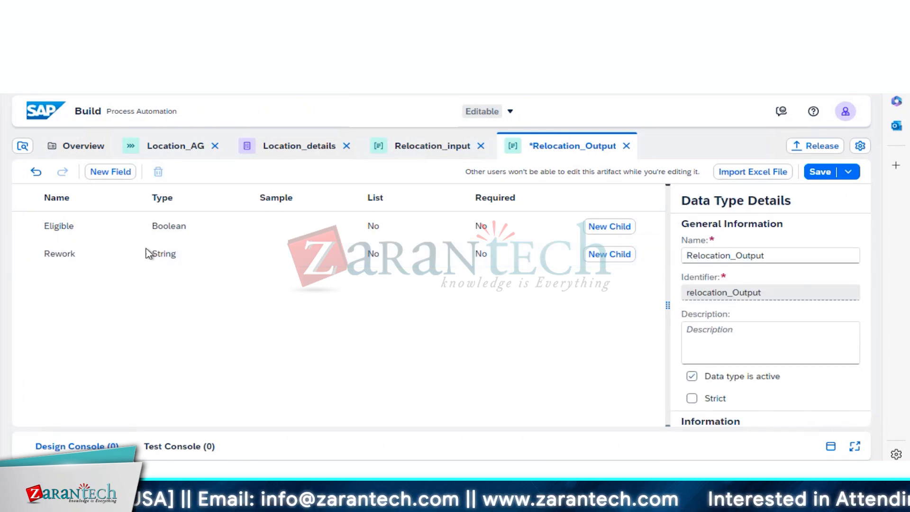
click(95, 256)
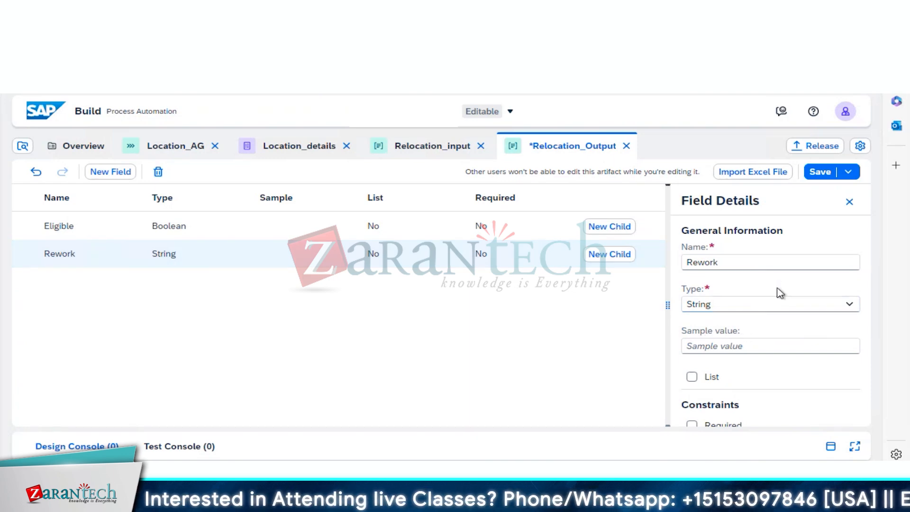
click(854, 307)
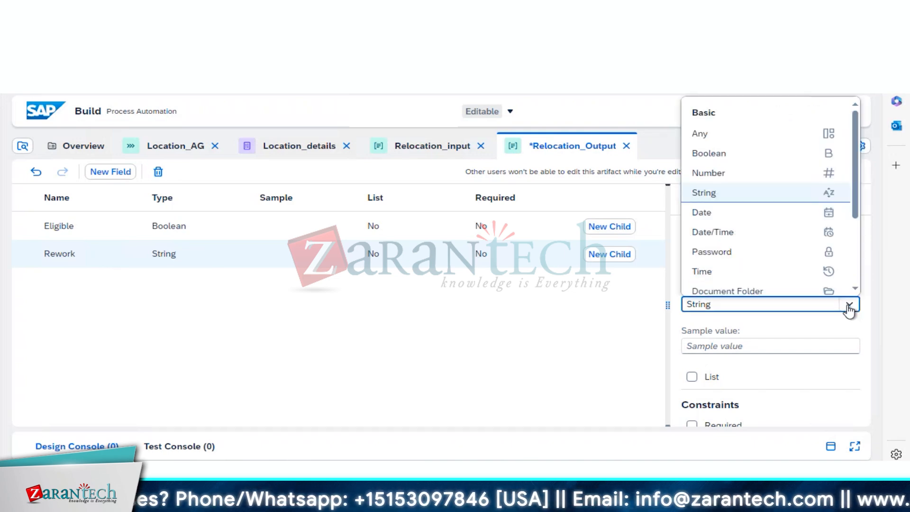
click(712, 155)
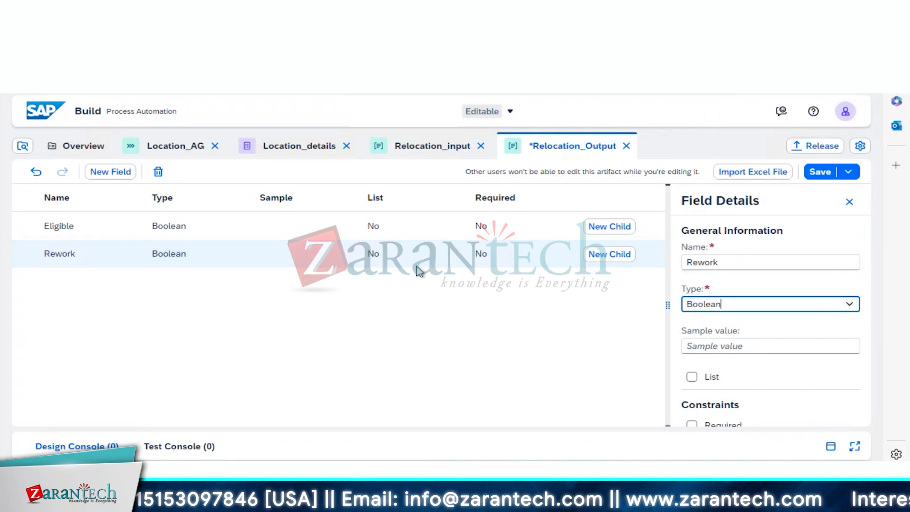
Add a third field named Comments to Relocation_Output, keeping the String type.
click(107, 175)
click(68, 287)
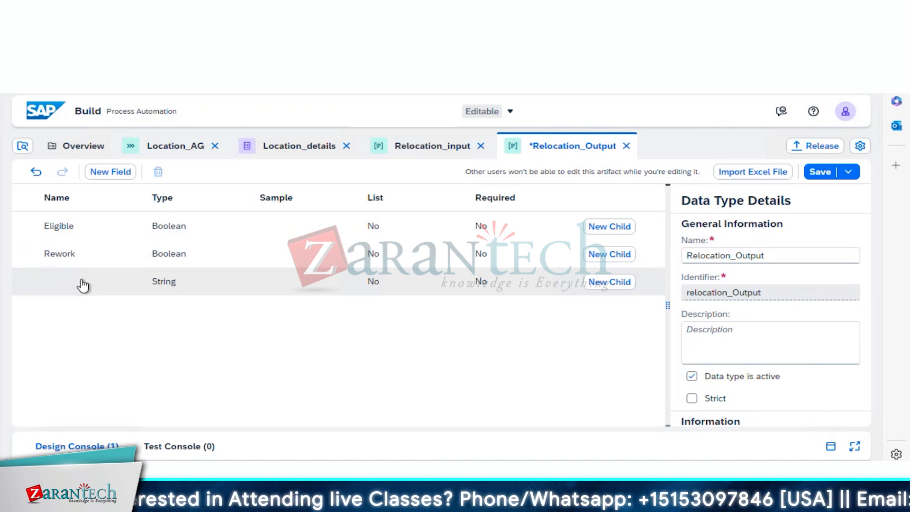
click(84, 285)
click(707, 259)
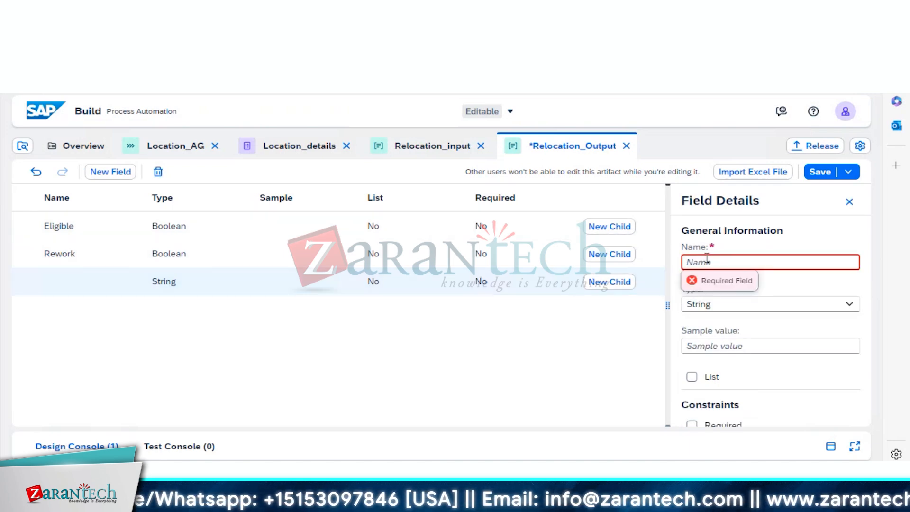
text(Comments)
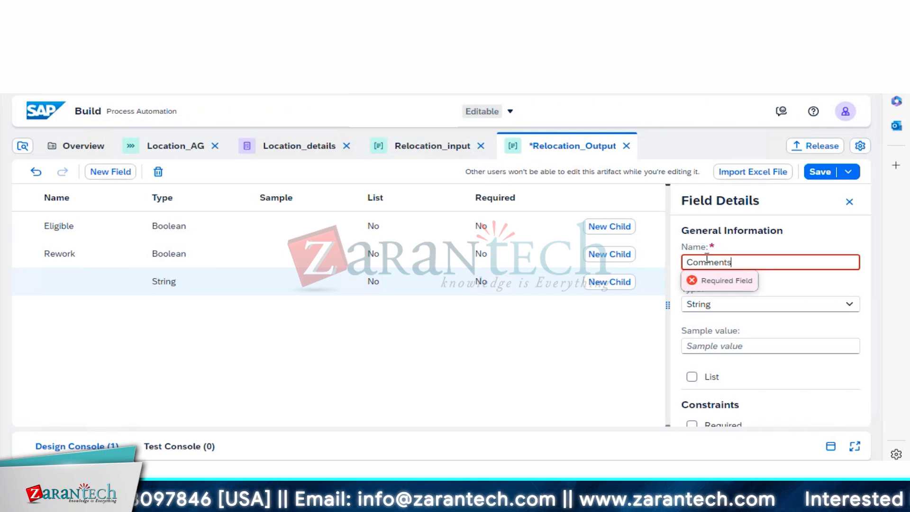
click(742, 307)
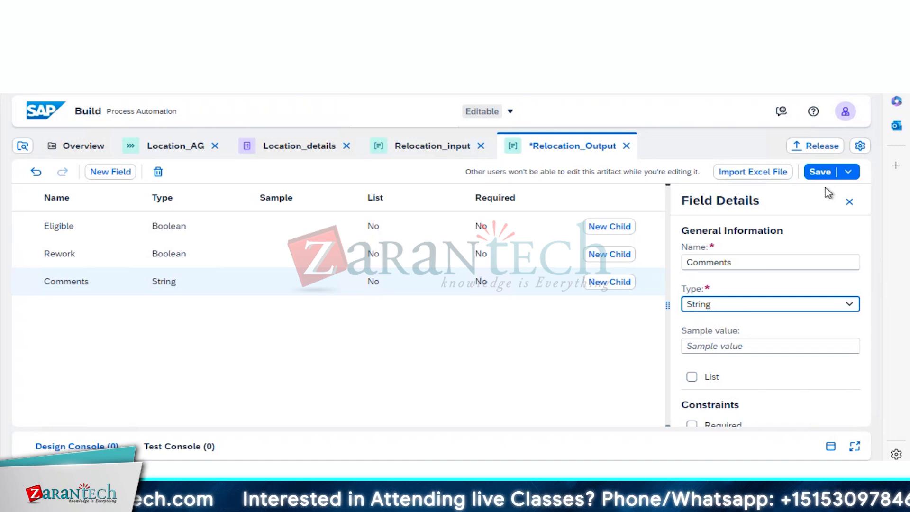
Add a fourth field named Decision to Relocation_Output, keeping the String type.
click(110, 172)
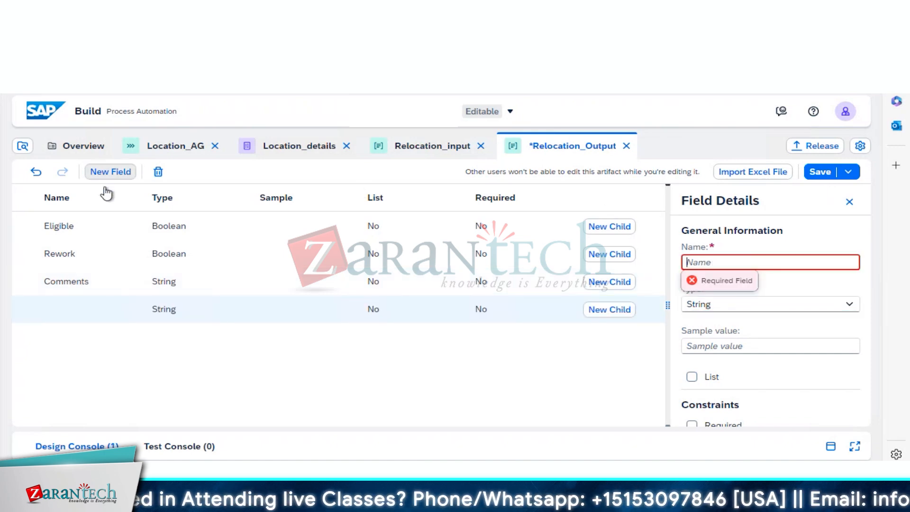
click(69, 314)
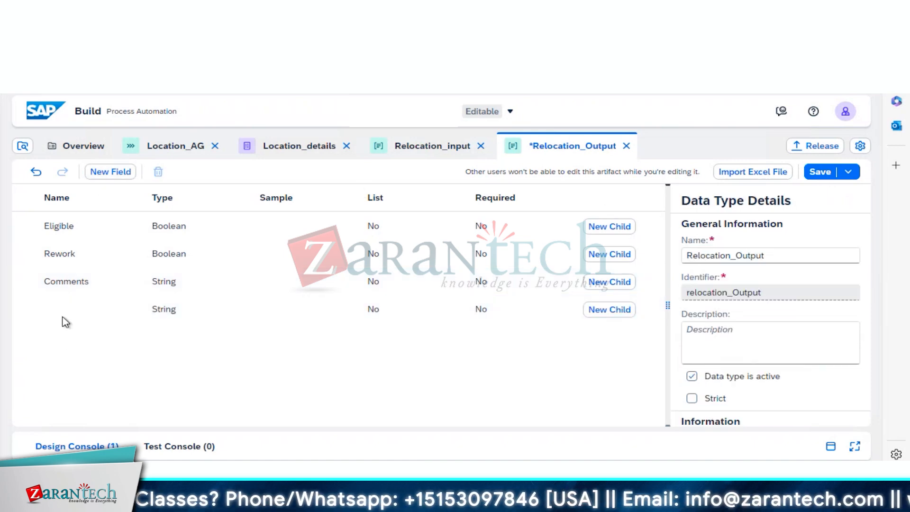
click(62, 311)
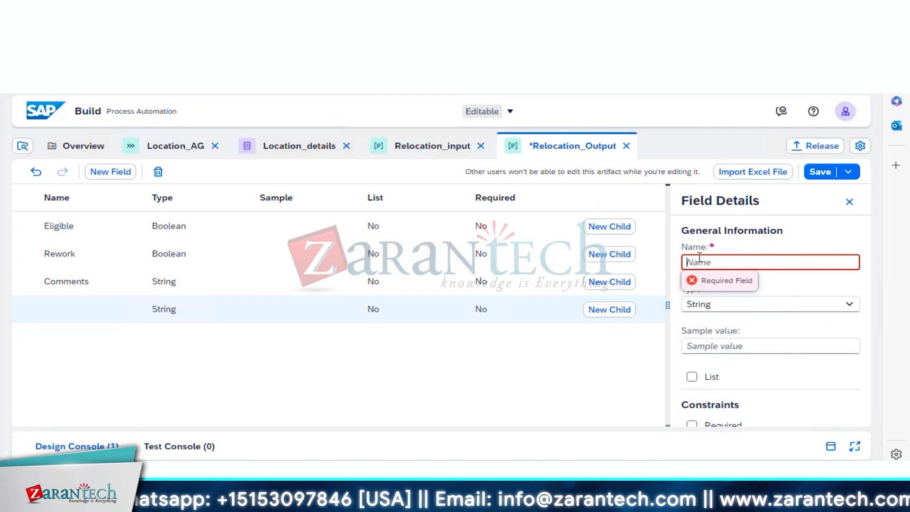
click(700, 261)
text(D)
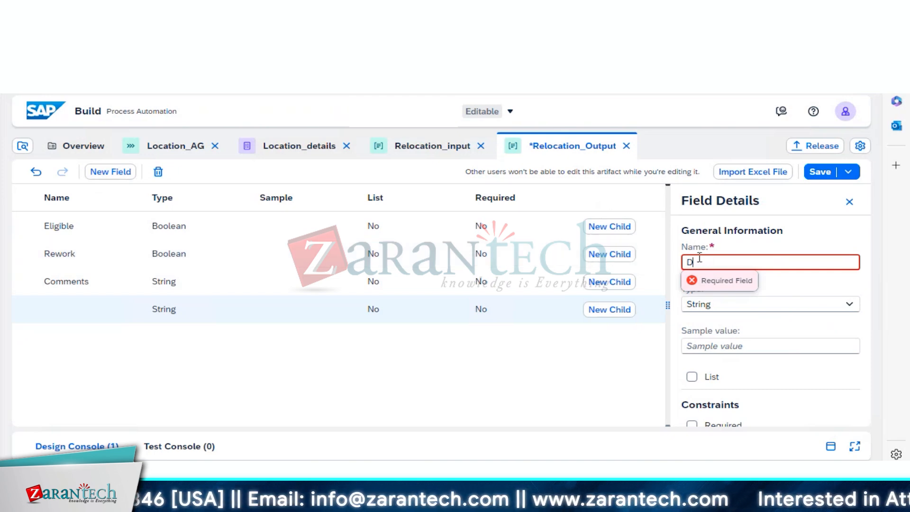
text(ecision)
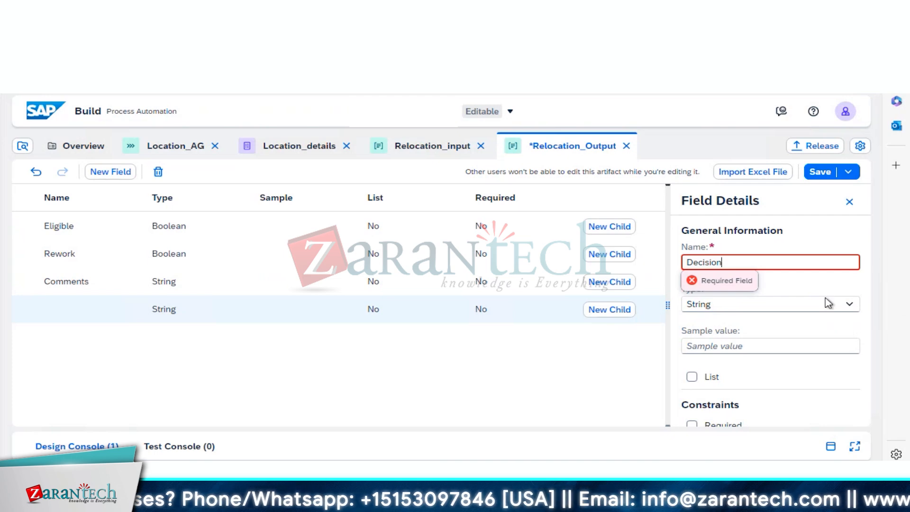
click(571, 366)
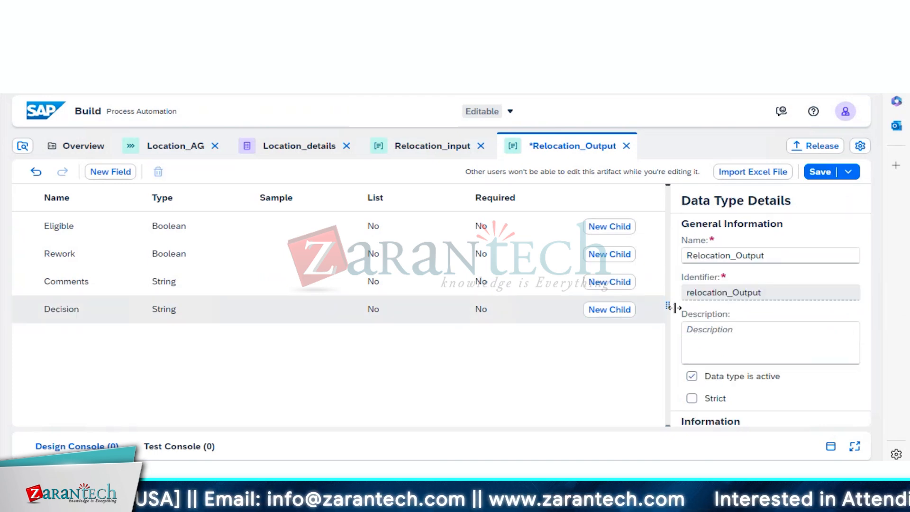
click(86, 310)
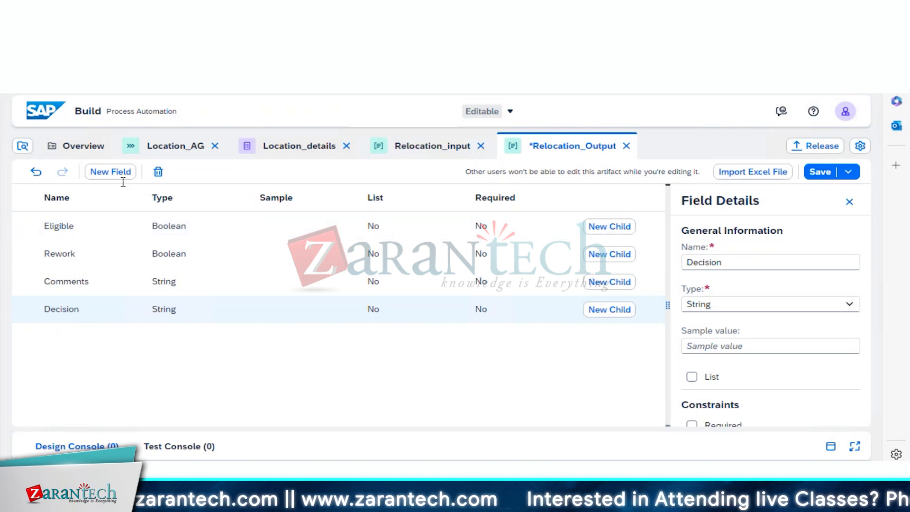
Add a fifth field called Name to Relocation_Output, keeping the String type, and save the data type.
click(109, 174)
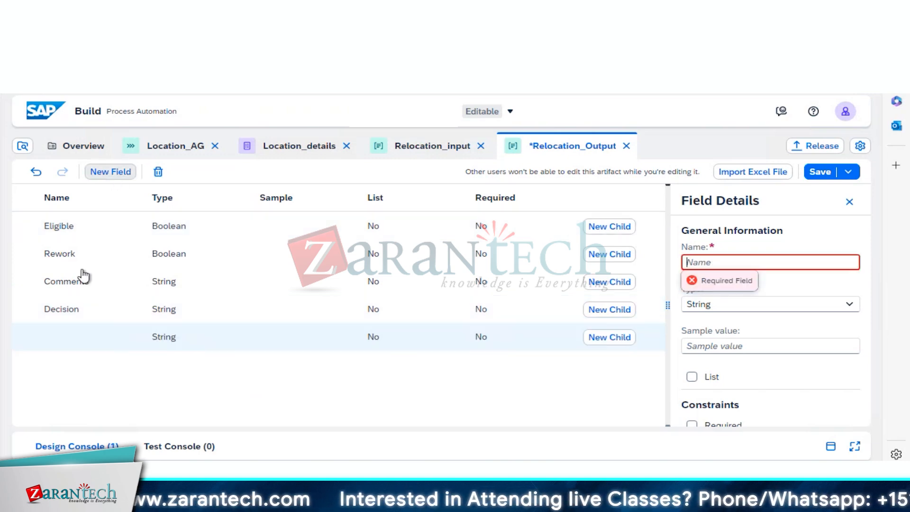
click(57, 345)
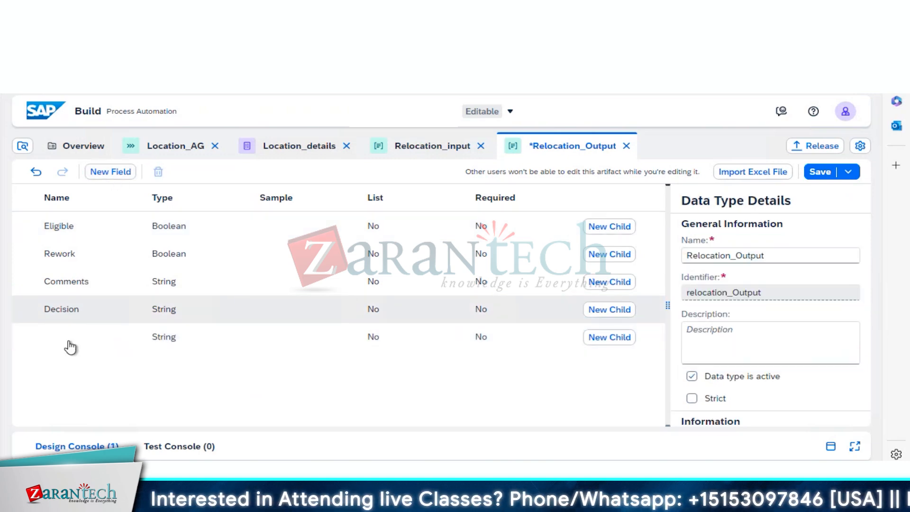
click(64, 347)
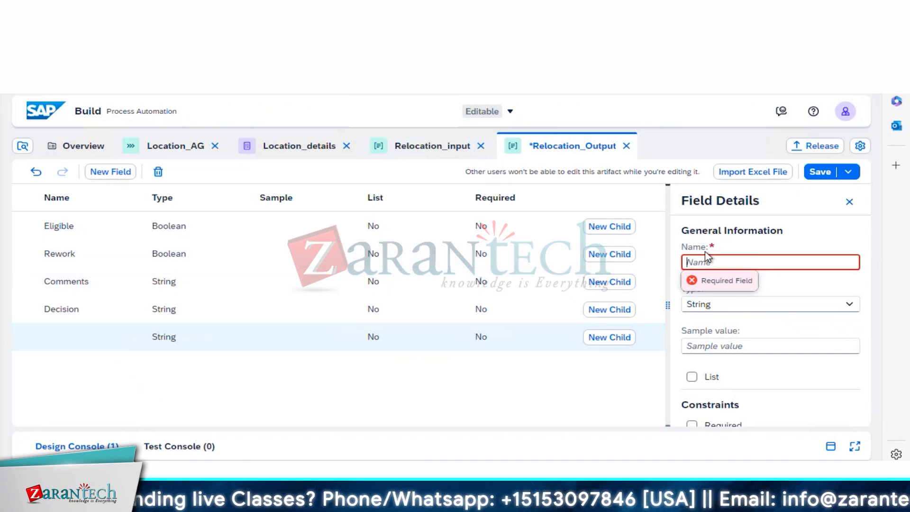
text(Name)
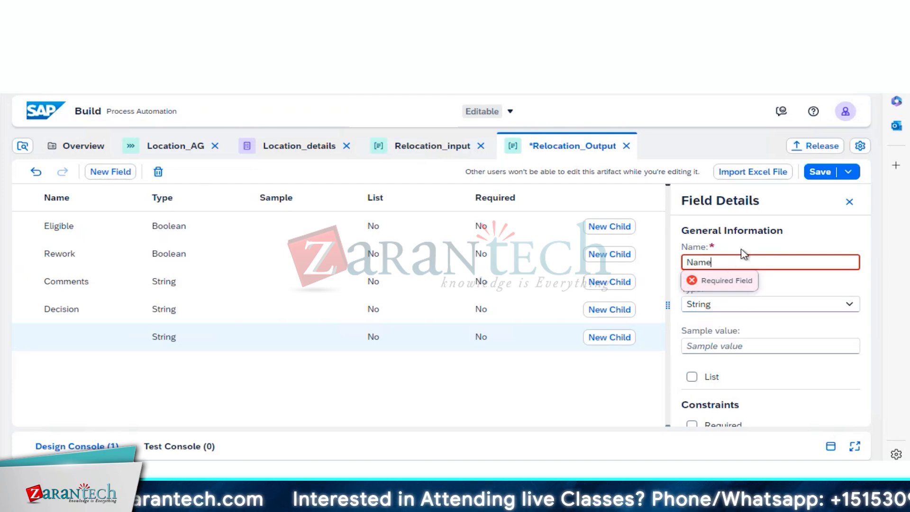
click(478, 391)
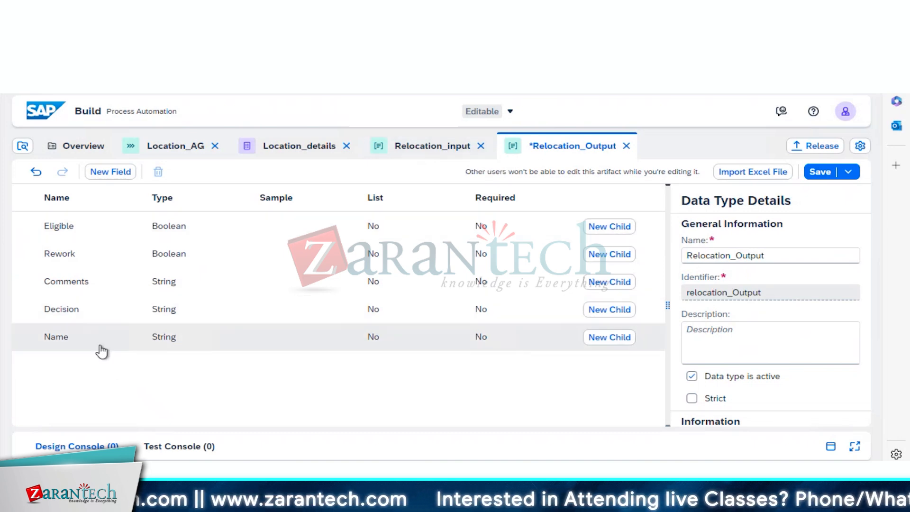
click(819, 173)
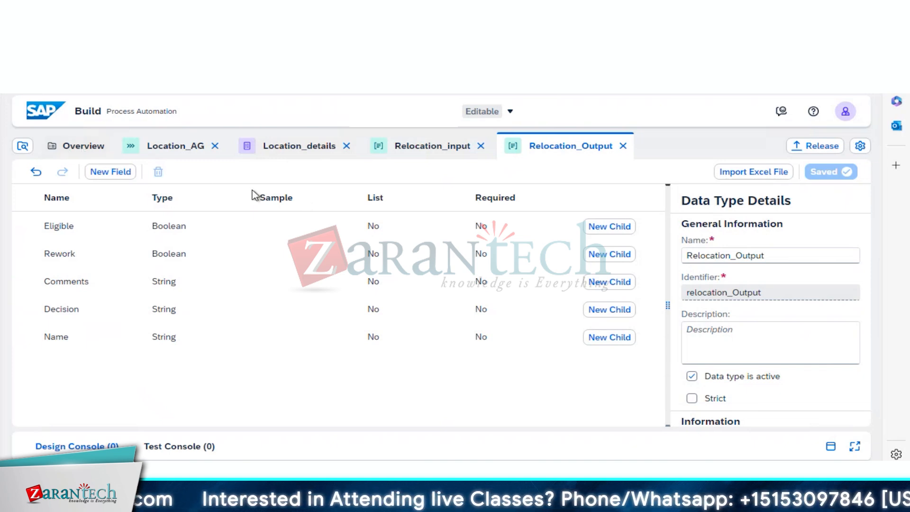
Create a new decision artifact named Relocation_decision in the Employee_AG project.
click(74, 149)
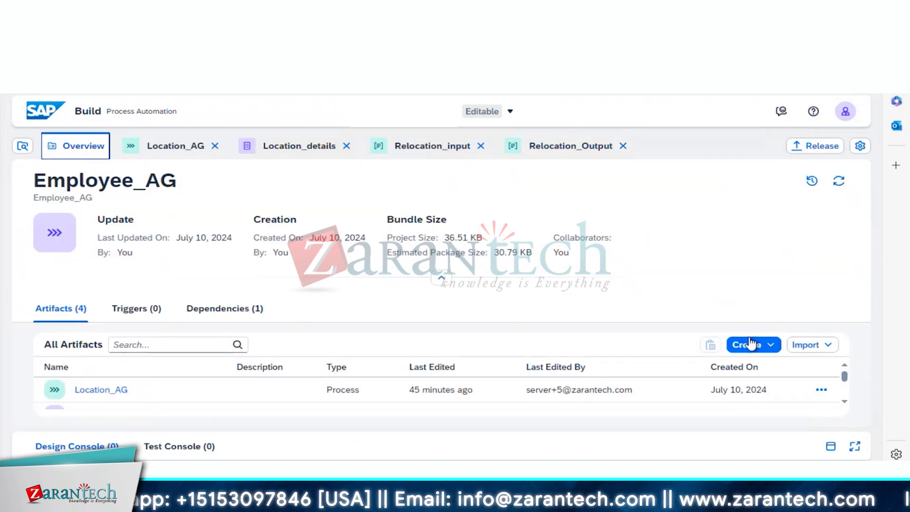
click(751, 343)
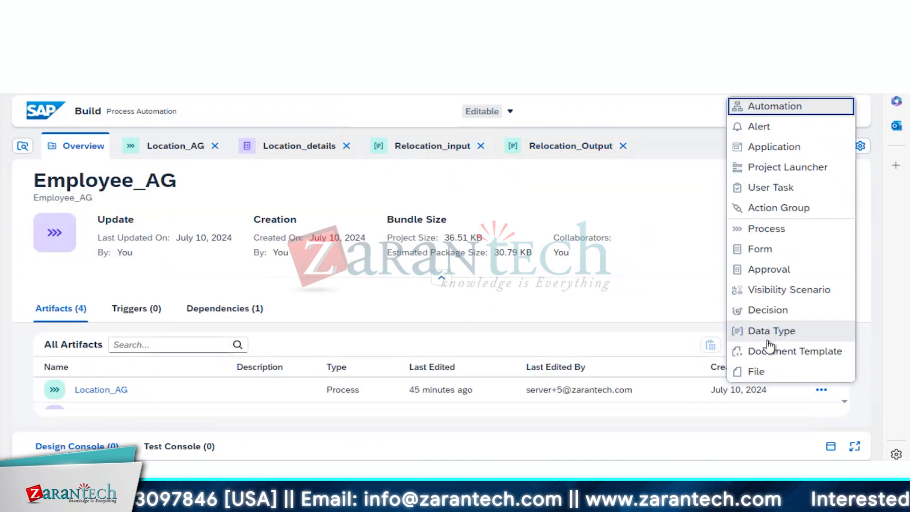
click(766, 311)
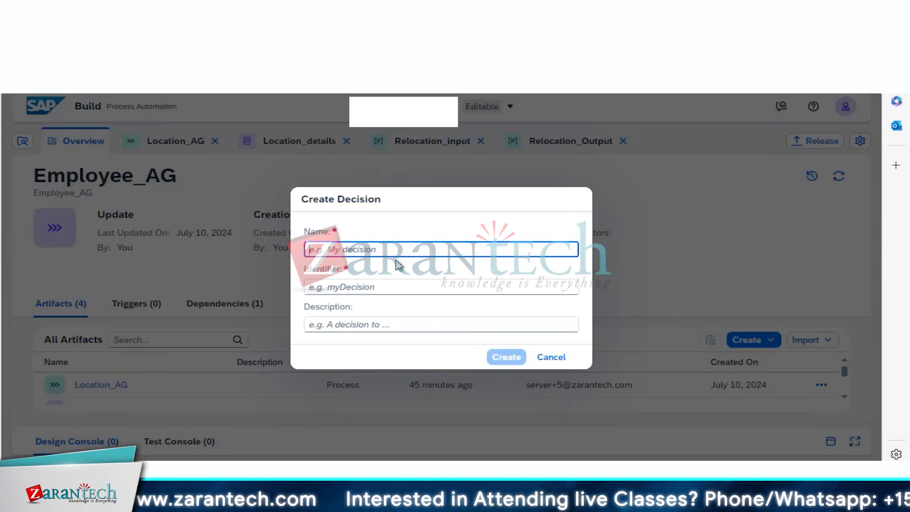
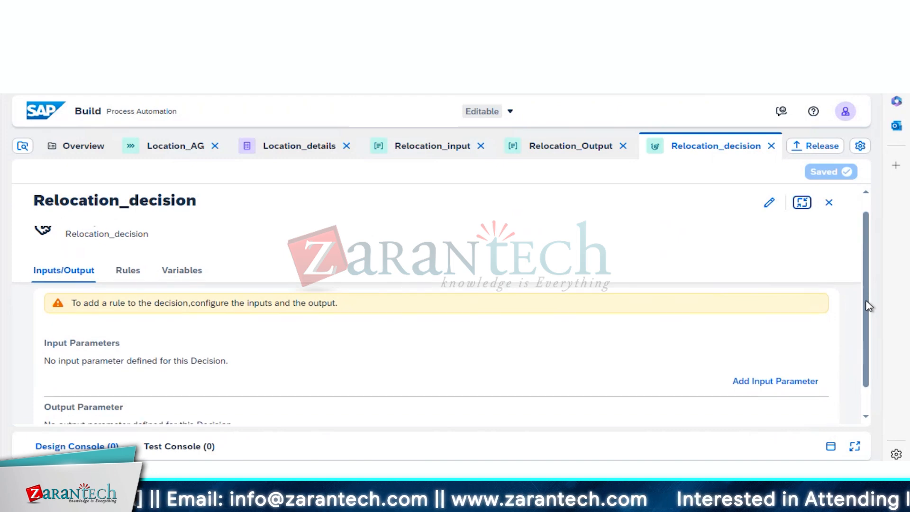
Add an input parameter named Rule_Input to Relocation_decision.
click(770, 379)
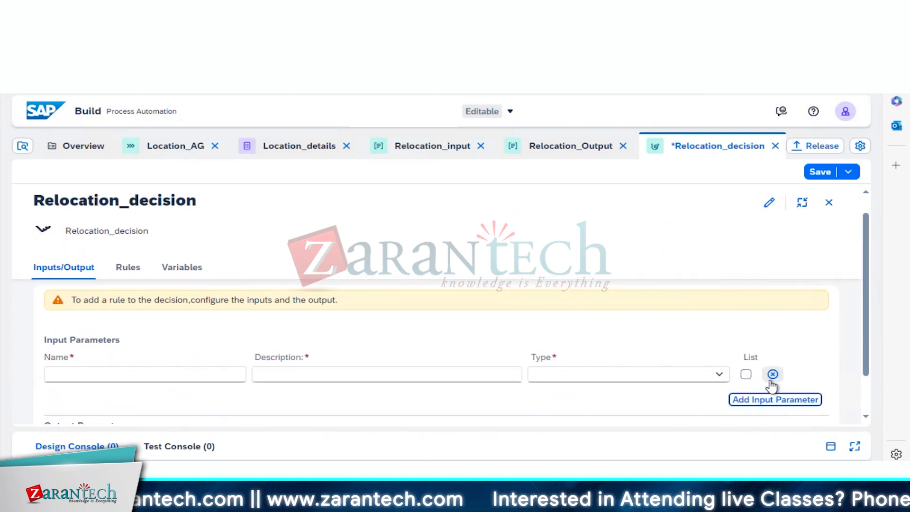
click(183, 368)
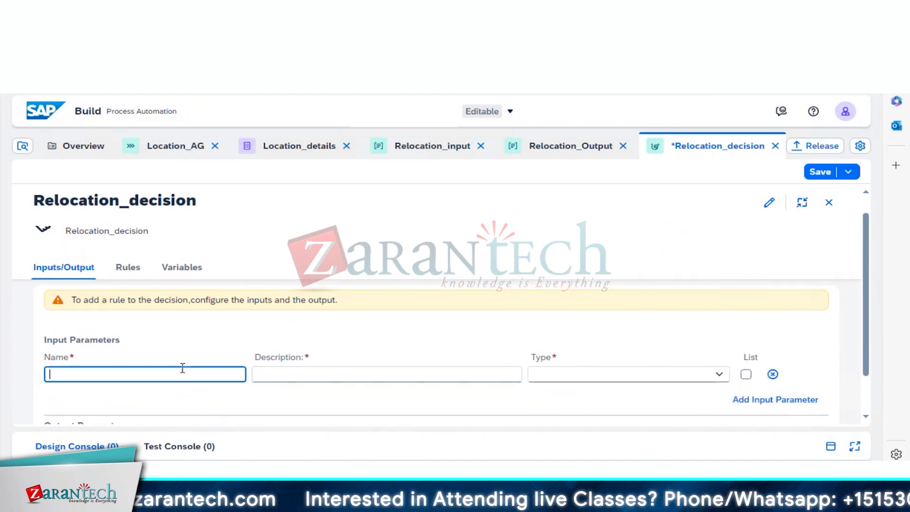
text(R)
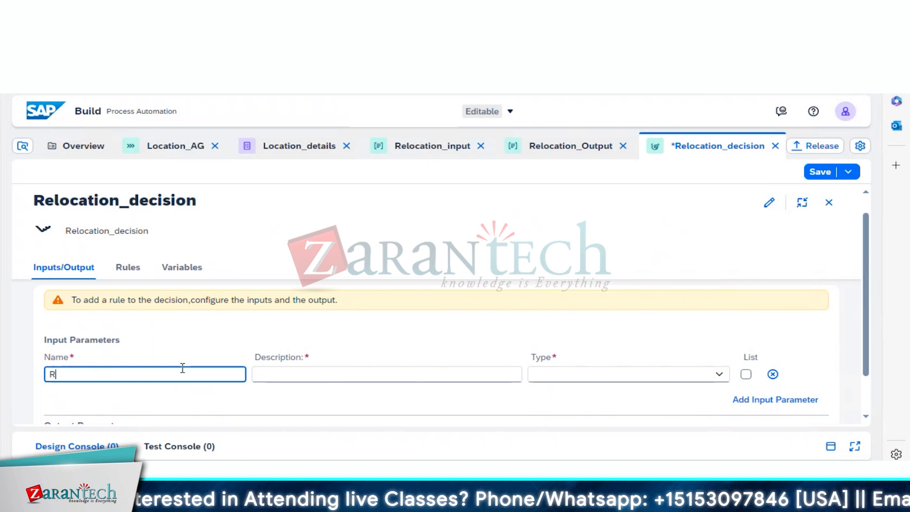
text(elo)
key(BackSpace)
key(BackSpace)
key(BackSpace)
key(BackSpace)
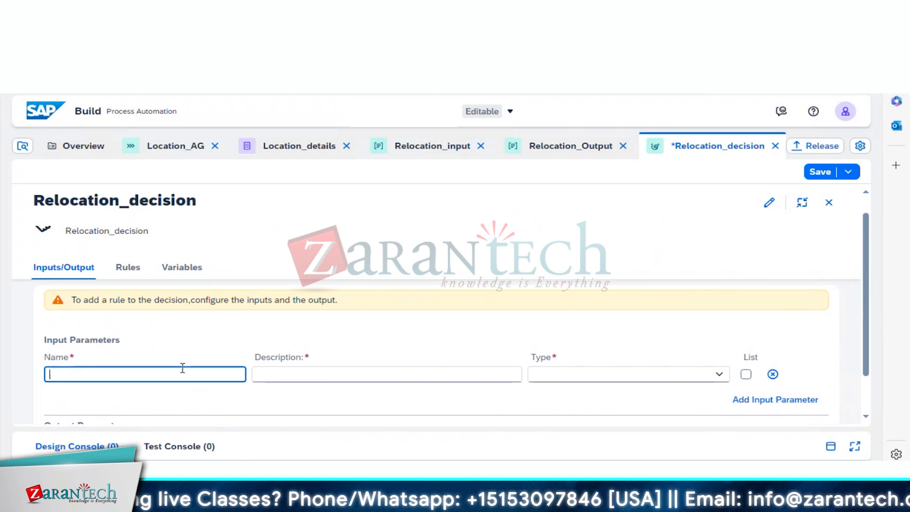
text(Rule_)
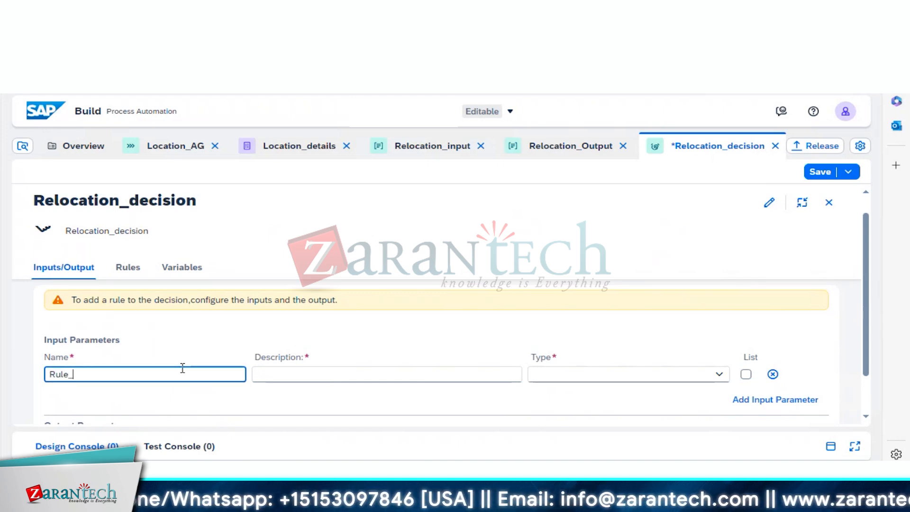
text(Input)
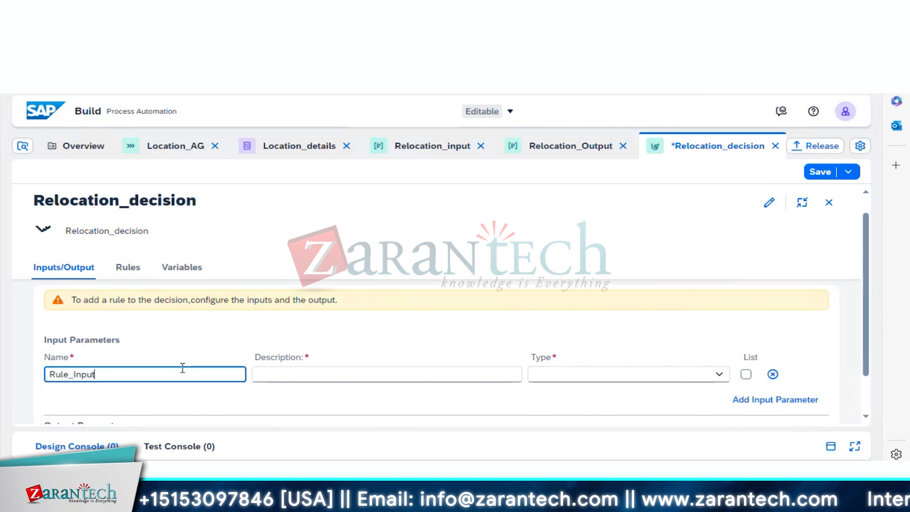
Give the Rule_Input parameter the description Input and set its type to Relocation_input.
click(375, 374)
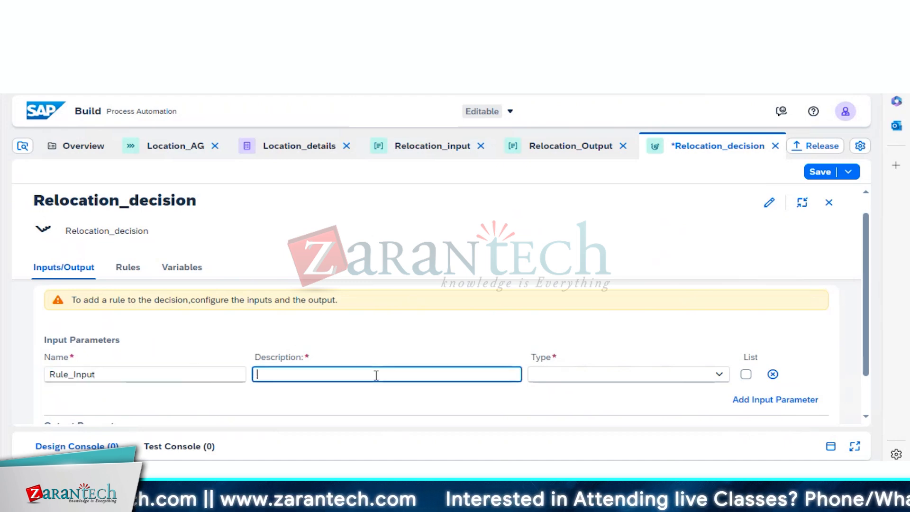
text(Input)
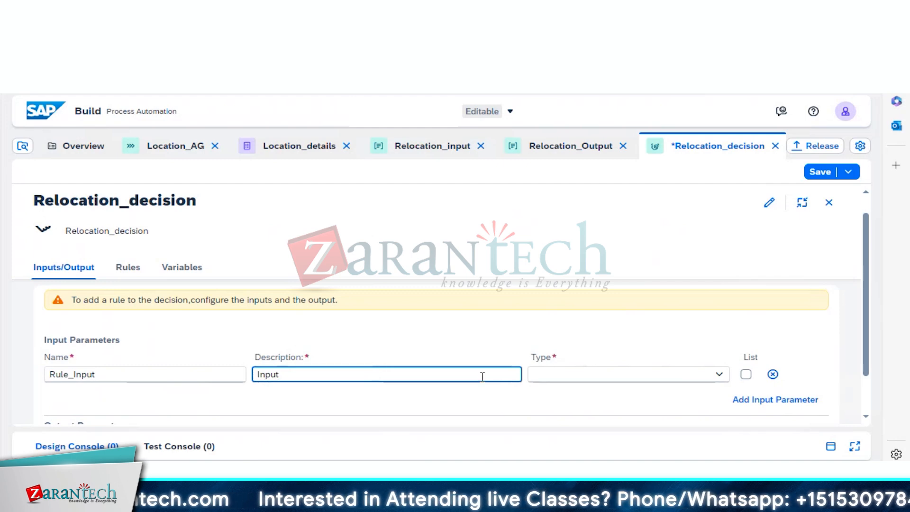
click(719, 377)
click(720, 376)
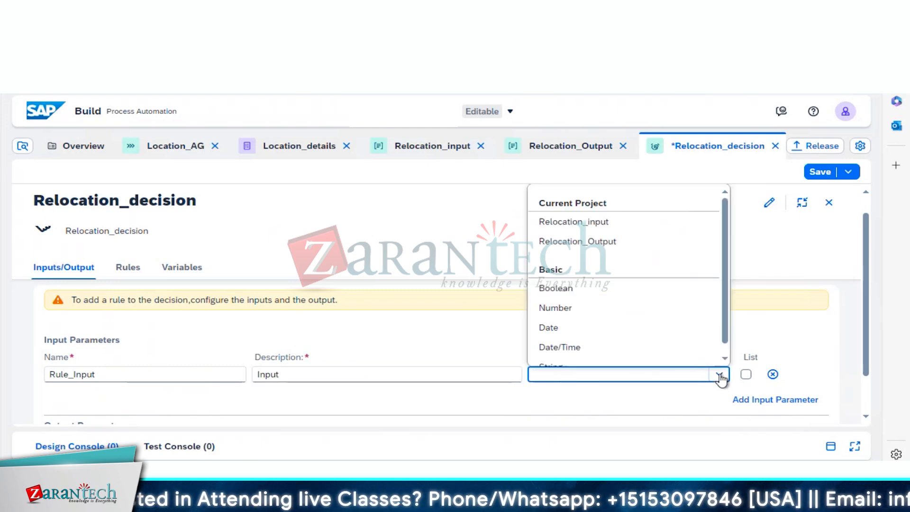
click(584, 223)
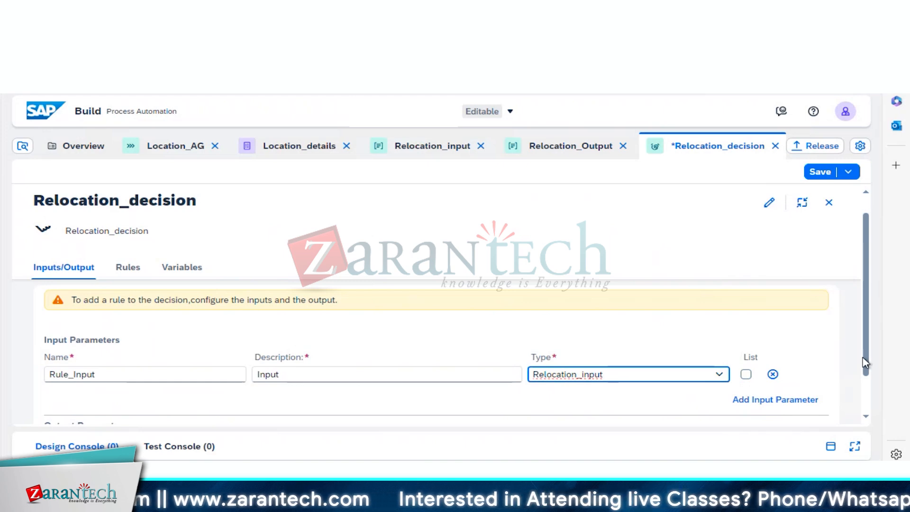
Add an output parameter named Rule_Output to Relocation_decision with the description Output and the type Relocation_Output.
drag(864, 363, 868, 414)
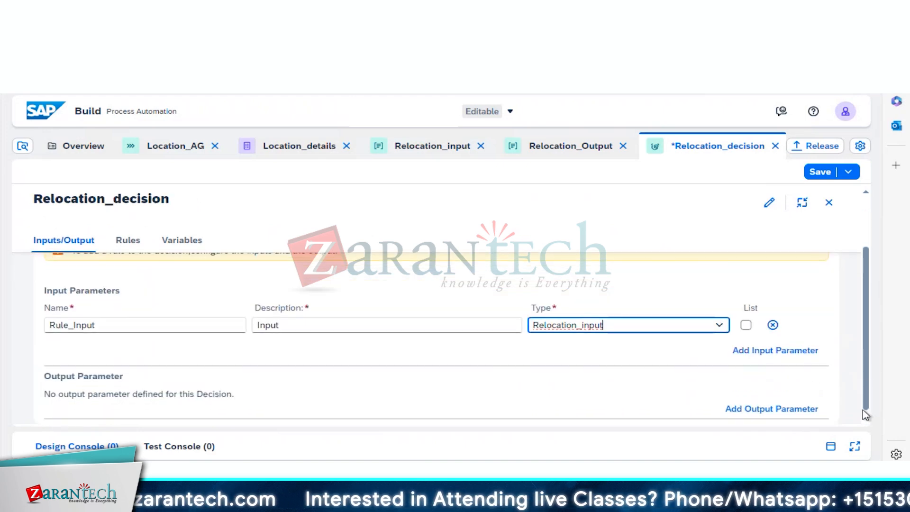
click(777, 412)
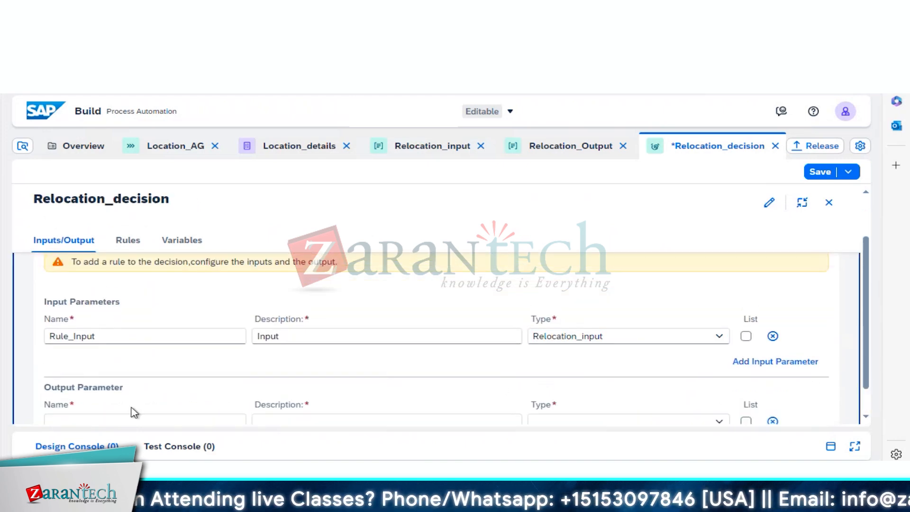
click(127, 420)
text(Rule_Output)
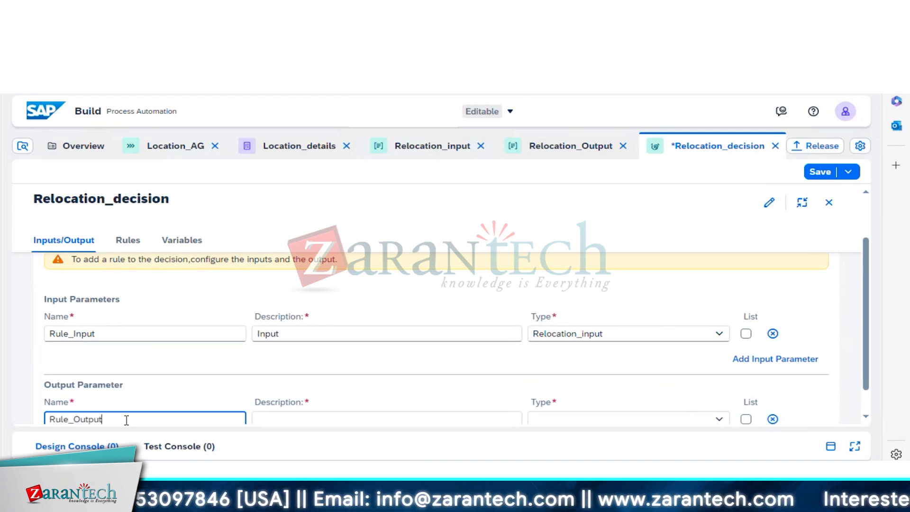
key(Tab)
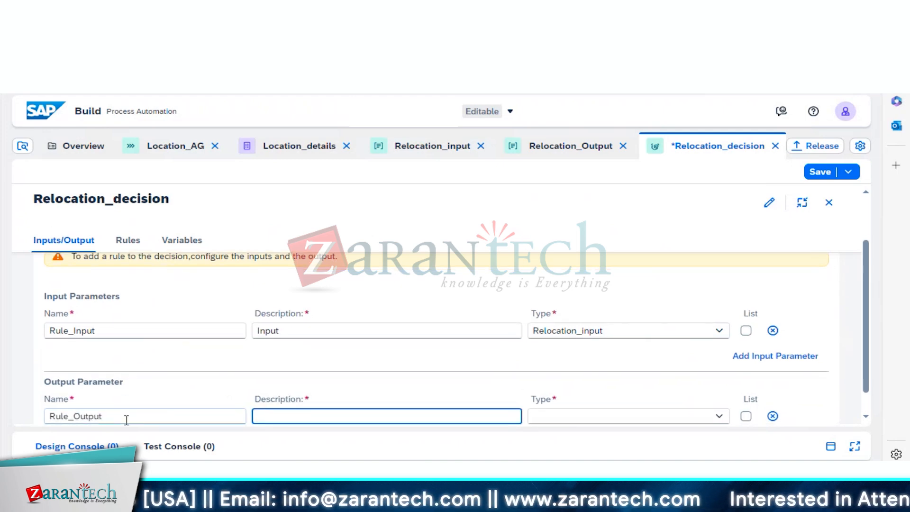
text(Output)
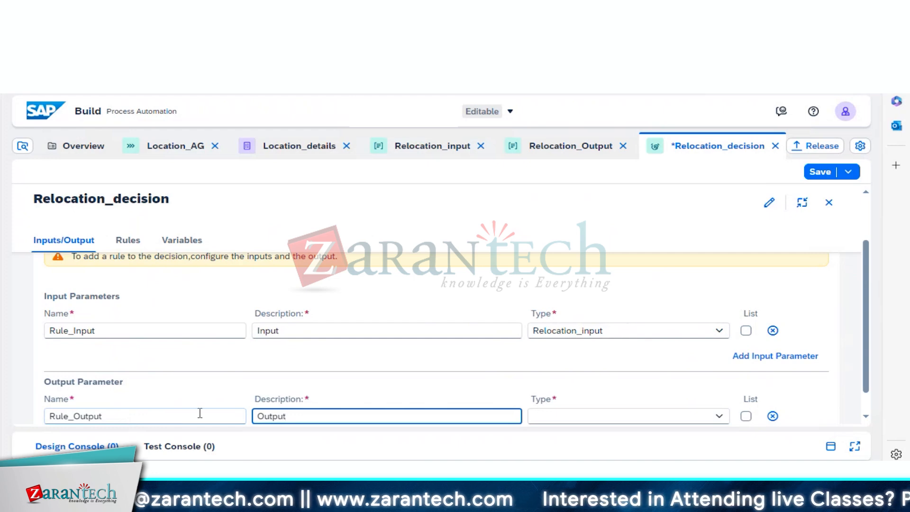
click(719, 417)
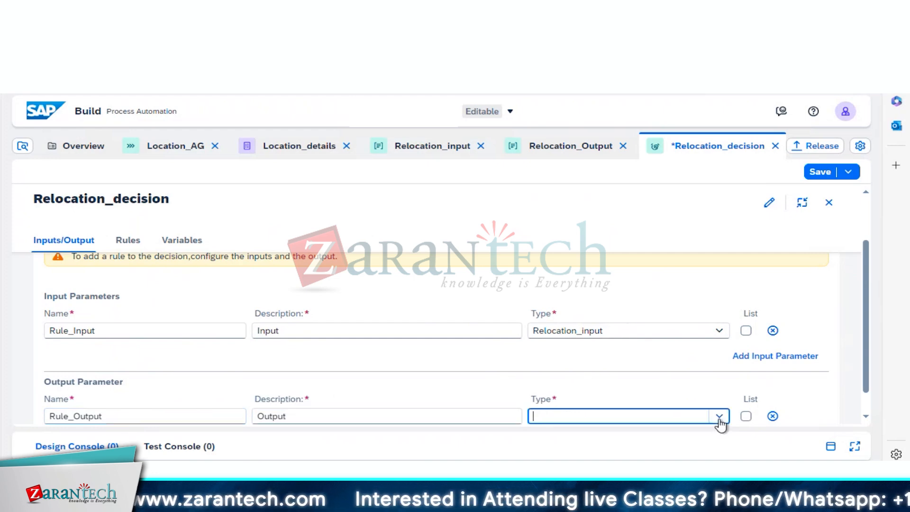
click(620, 273)
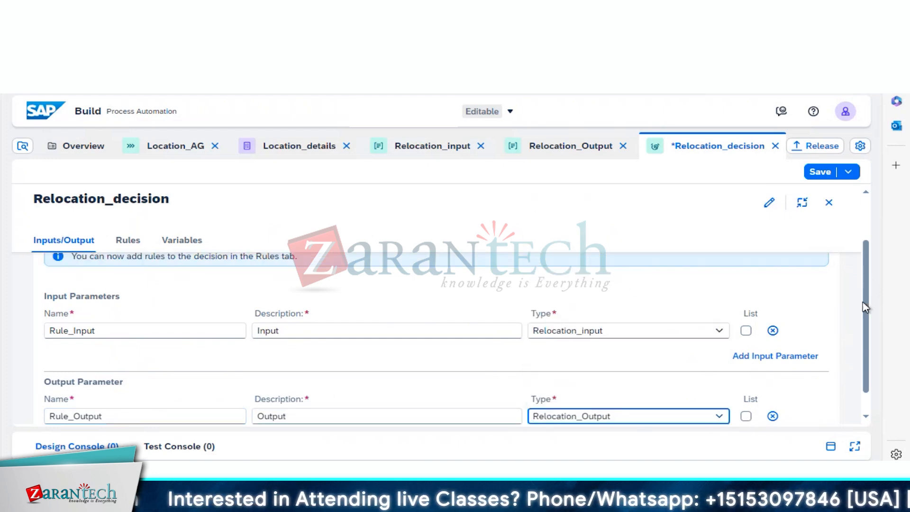
scroll(870, 350, down, 2)
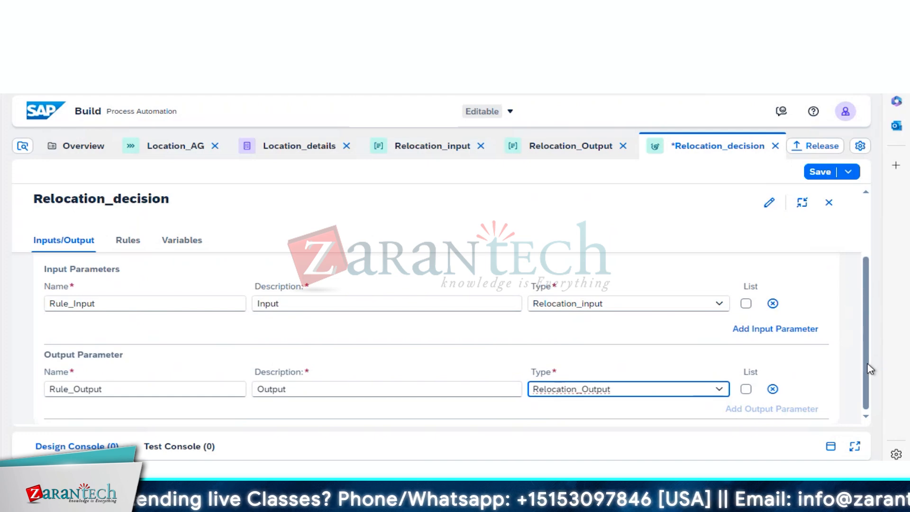
Save Relocation_decision with its parameters and start creating its first rule.
click(824, 175)
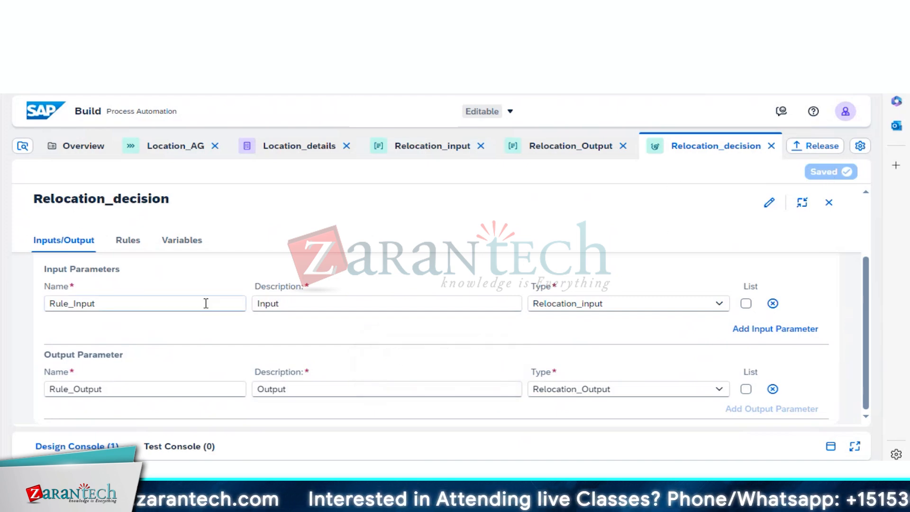
click(132, 250)
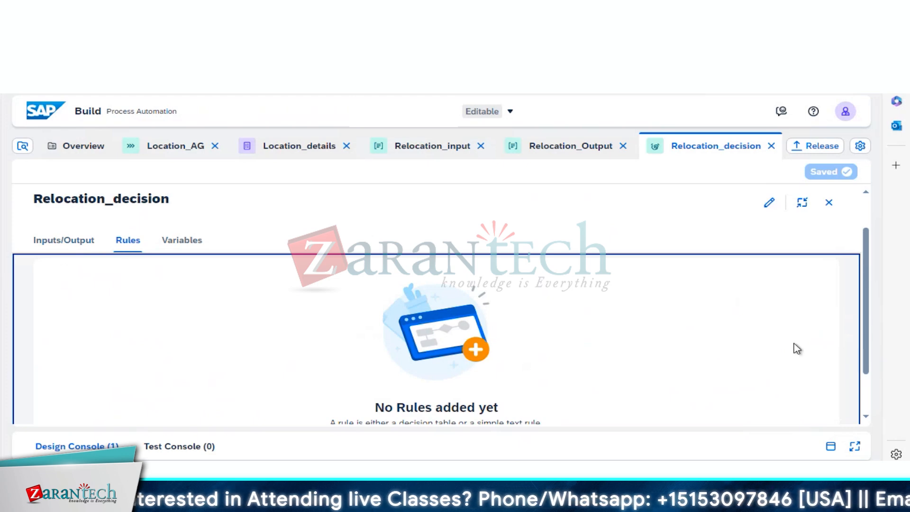
scroll(866, 370, down, 2)
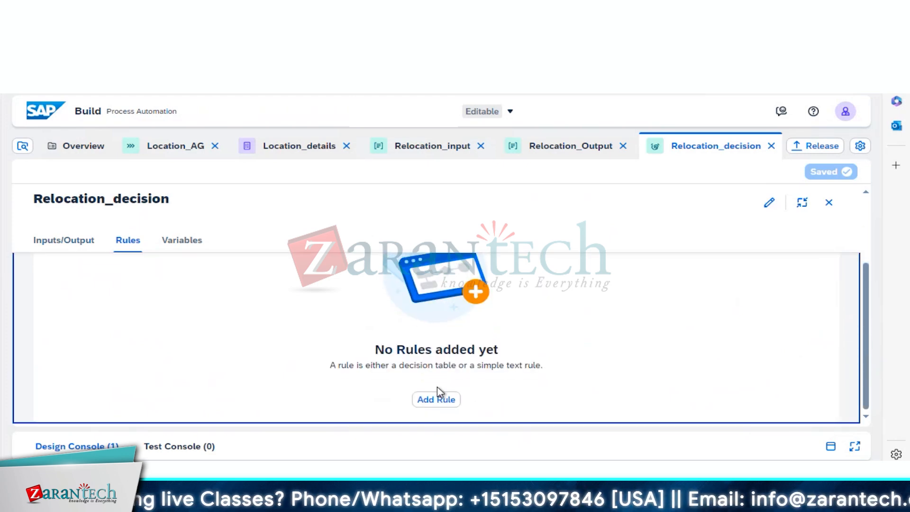
click(438, 402)
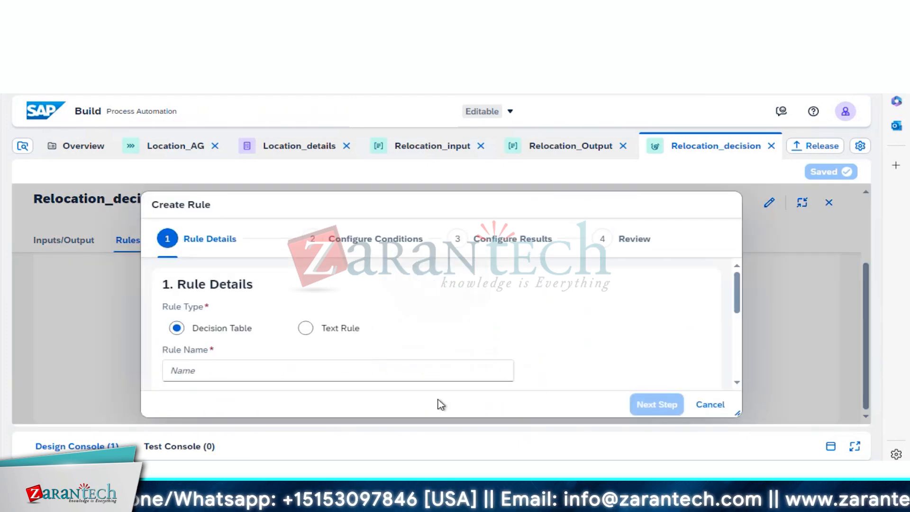
Name the new decision table rule Employee_Relocation_Decision.
click(312, 370)
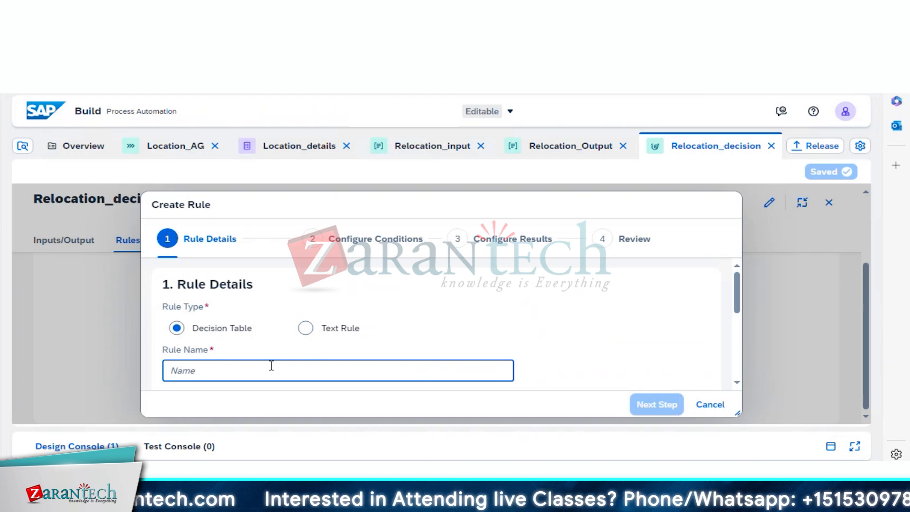
text(Emplo)
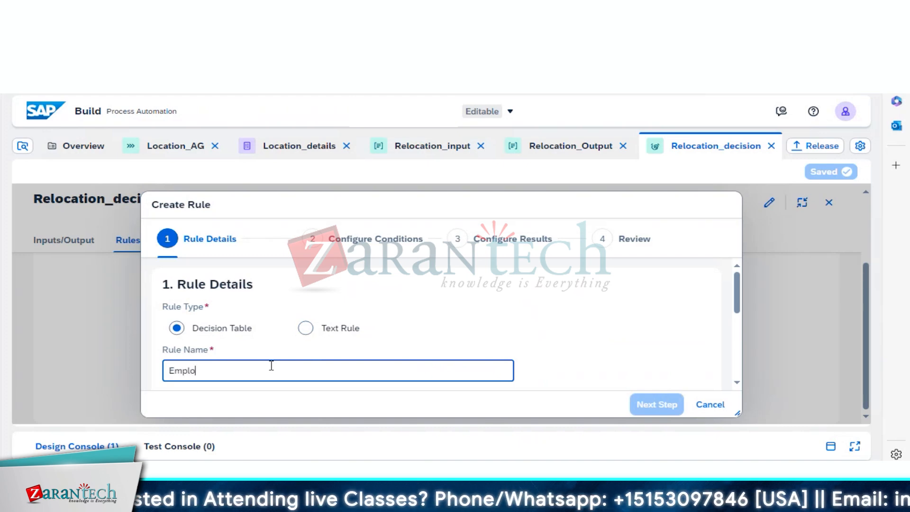
text(yee Relocat)
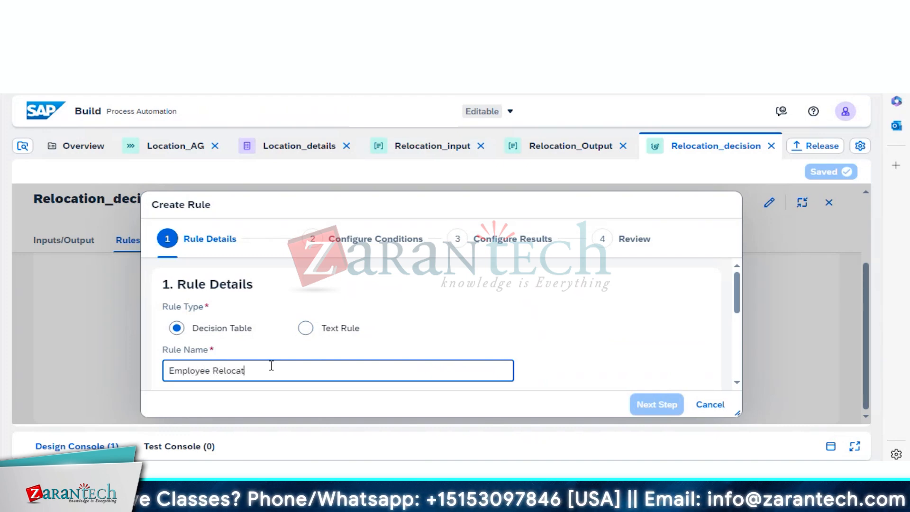
text(ion Decision)
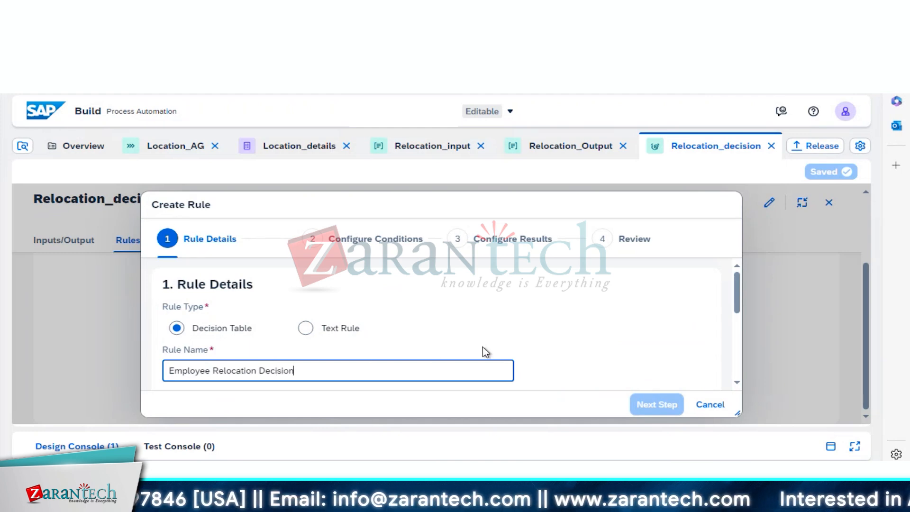
click(651, 406)
click(231, 368)
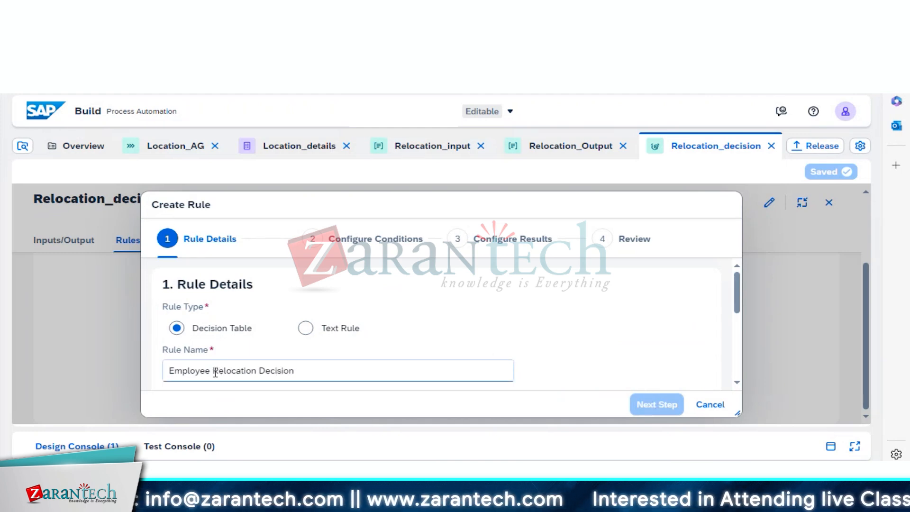
click(216, 373)
key(BackSpace)
text(_)
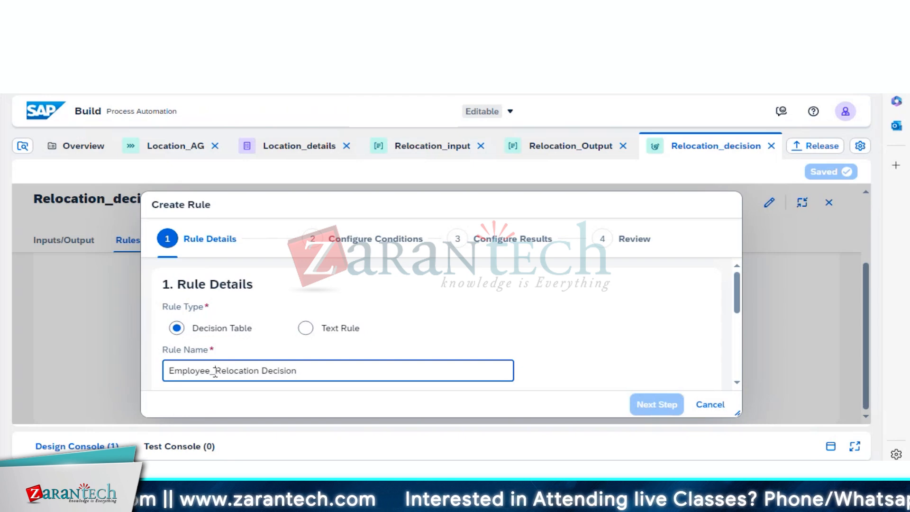
key(BackSpace)
text(_)
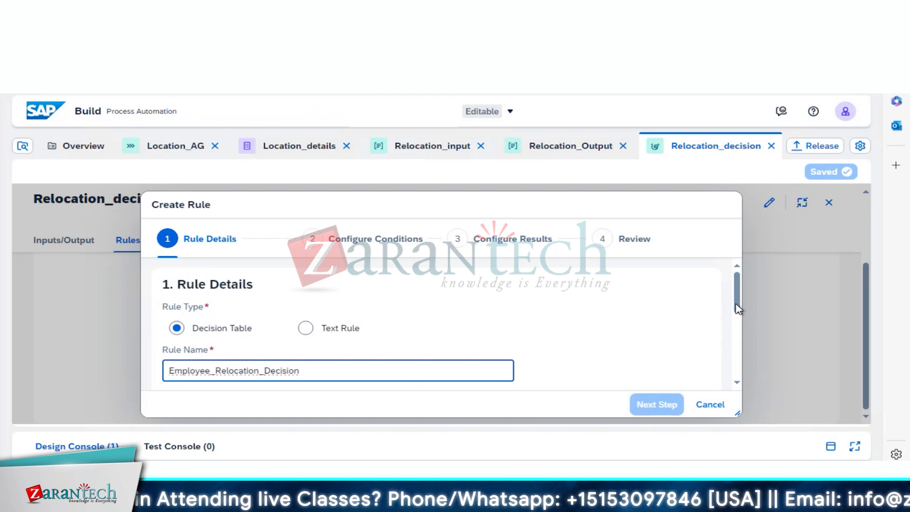
Set the rule description to Employee_Relocation_Decision and proceed to configuring the rule's conditions.
drag(738, 308, 741, 328)
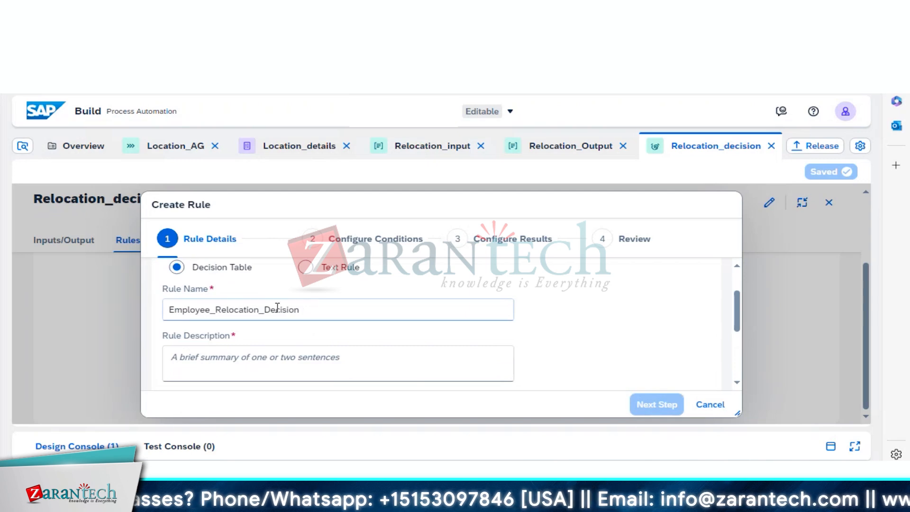
drag(301, 311, 111, 309)
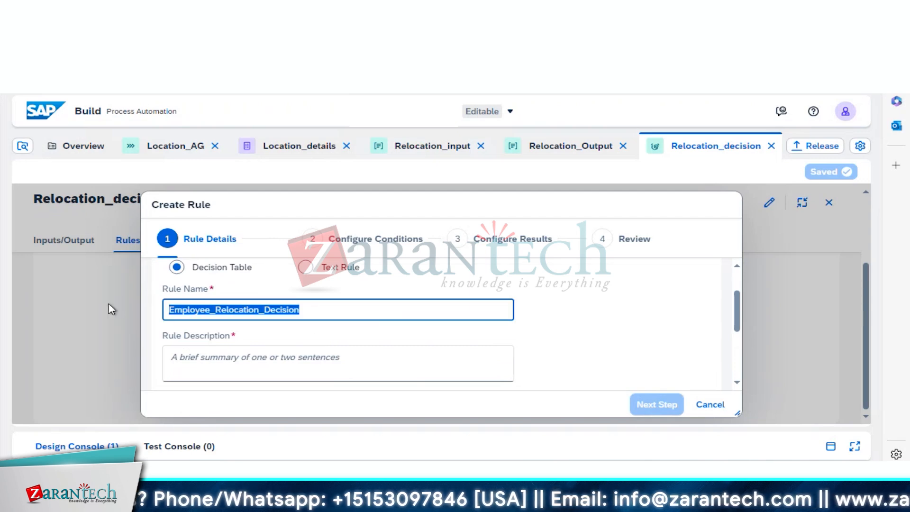
click(229, 359)
text(Employee_Relocation_Decision)
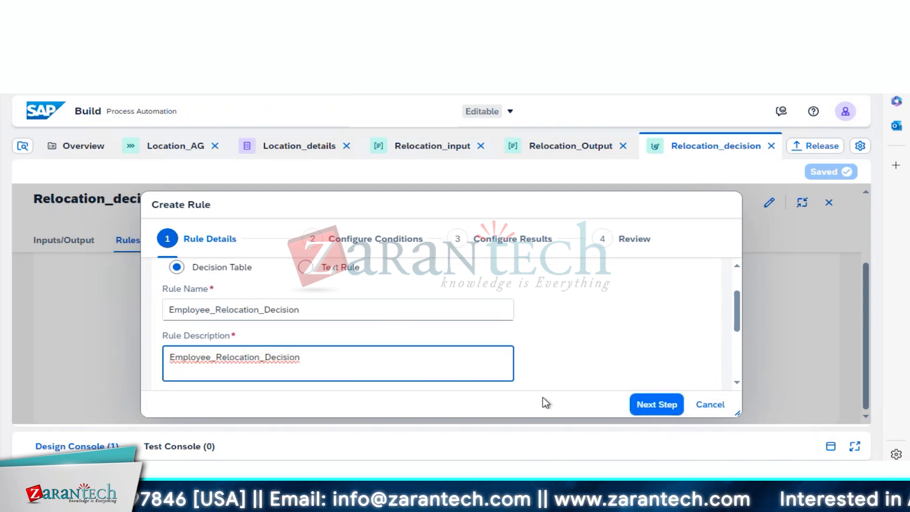
click(647, 404)
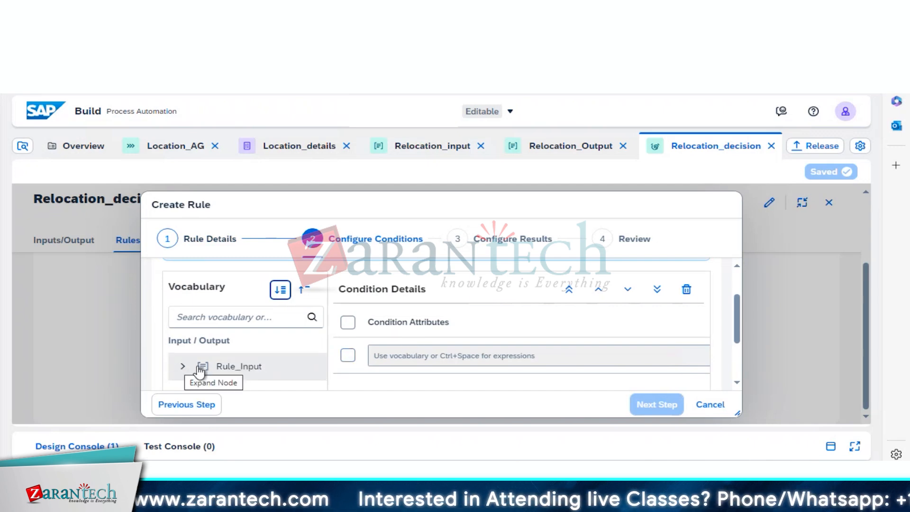
Add all attributes of Rule_Input as condition attributes and review the resulting list.
click(227, 368)
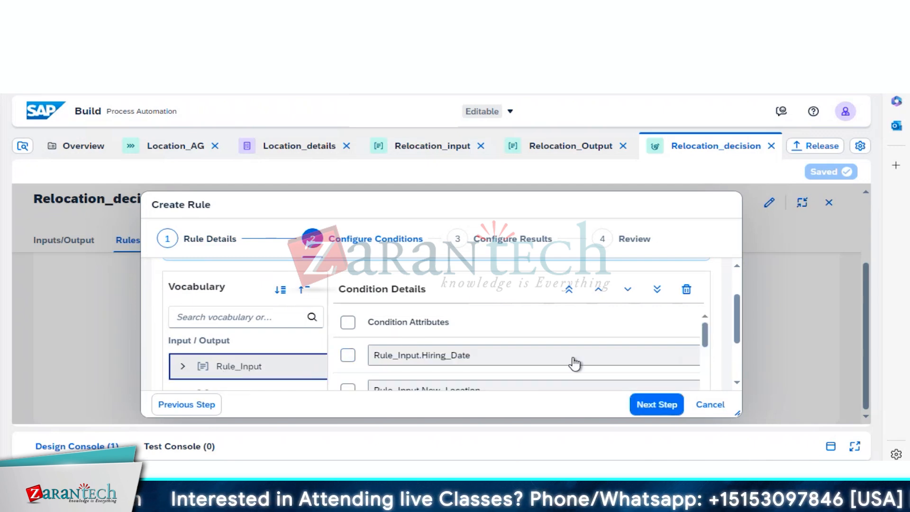
mouse_move(739, 322)
mouse_down()
mouse_move(735, 300)
mouse_move(738, 355)
mouse_move(731, 333)
mouse_up()
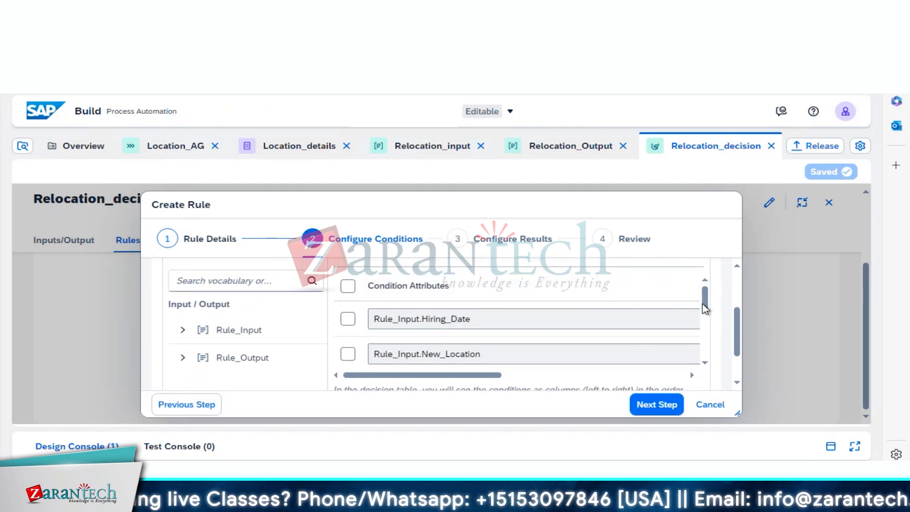
mouse_move(704, 304)
mouse_down()
mouse_move(707, 365)
mouse_move(695, 306)
mouse_up()
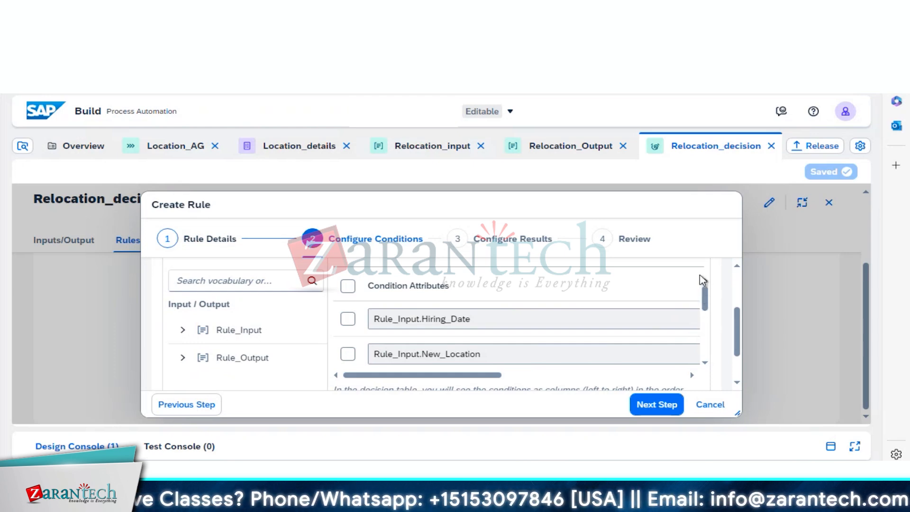
scroll(706, 326, down, 1)
drag(706, 327, 703, 254)
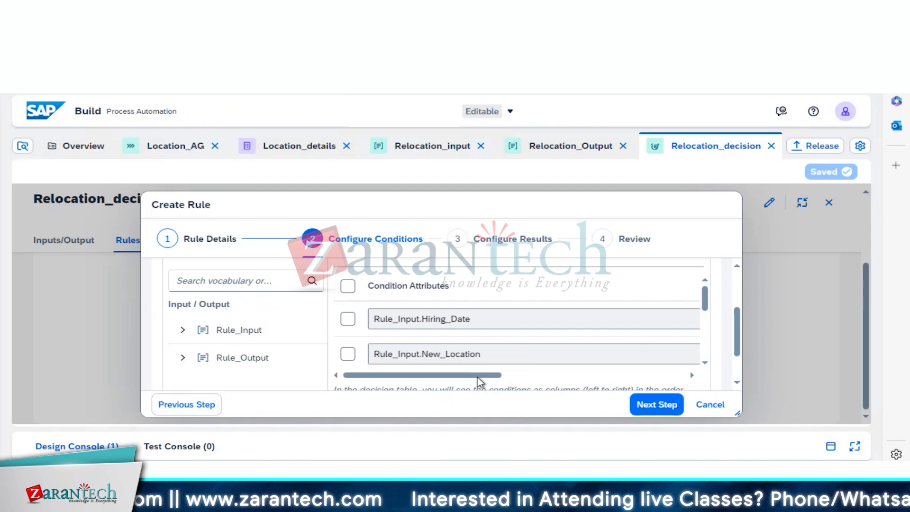
Delete all the Rule_Input condition attributes, leaving one empty condition row.
drag(476, 377, 704, 377)
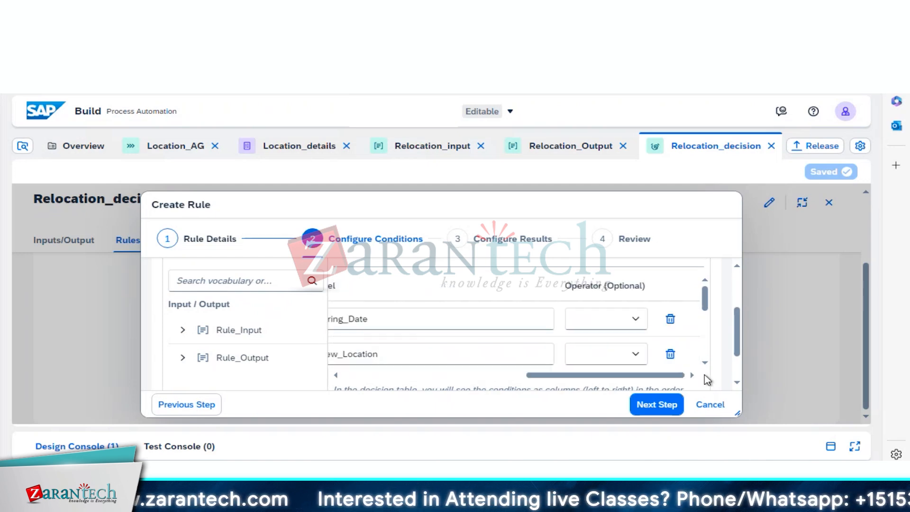
click(670, 321)
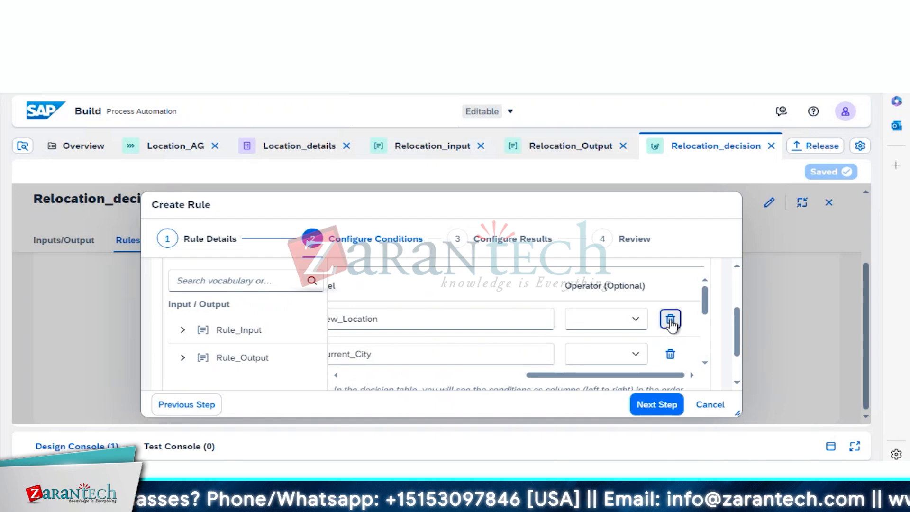
click(670, 320)
click(670, 321)
click(670, 321)
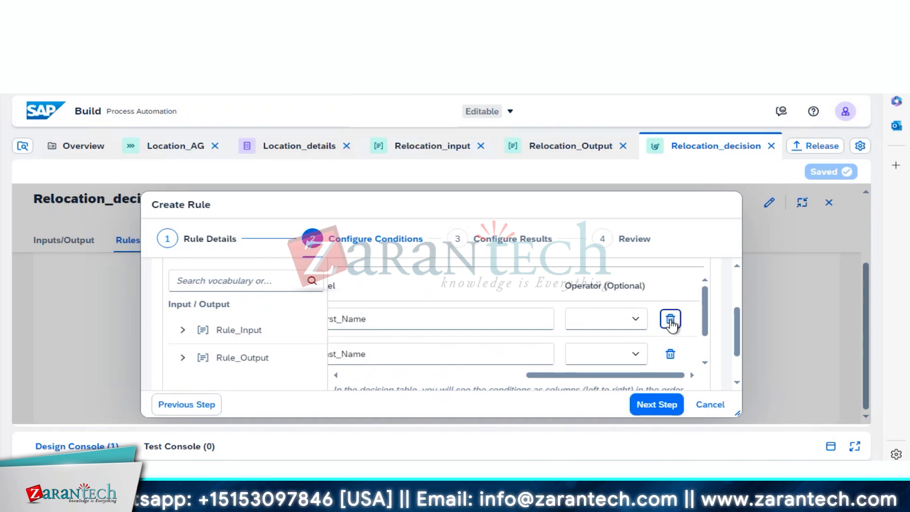
click(670, 320)
click(670, 321)
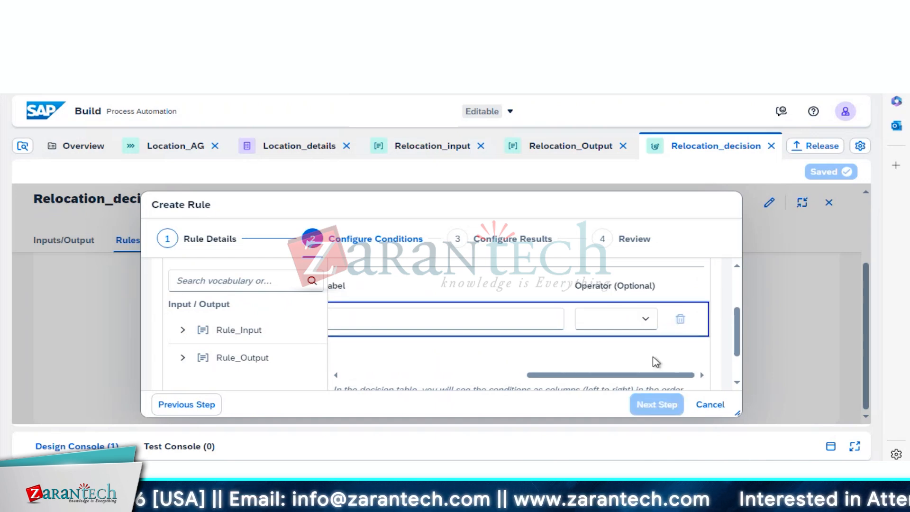
drag(536, 375, 383, 382)
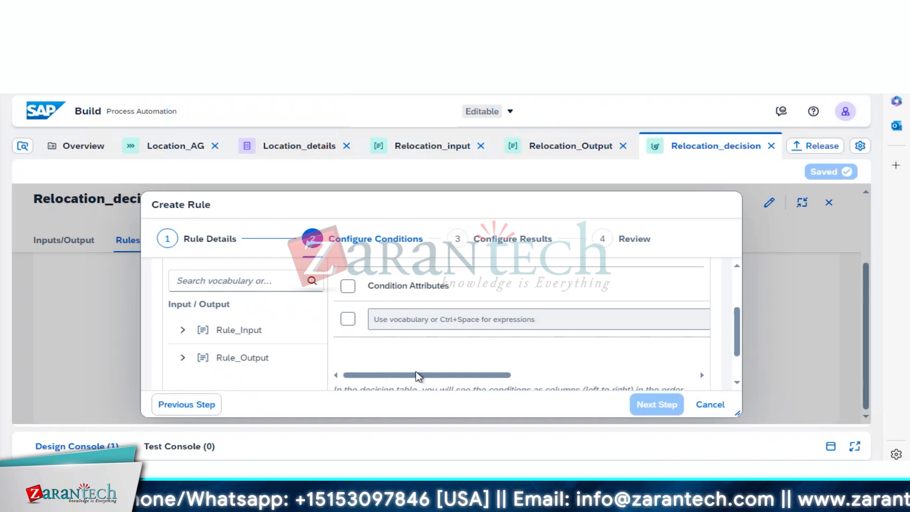
Try O as the condition attribute expression and browse the suggested fixed values and time and duration functions.
drag(417, 375, 478, 294)
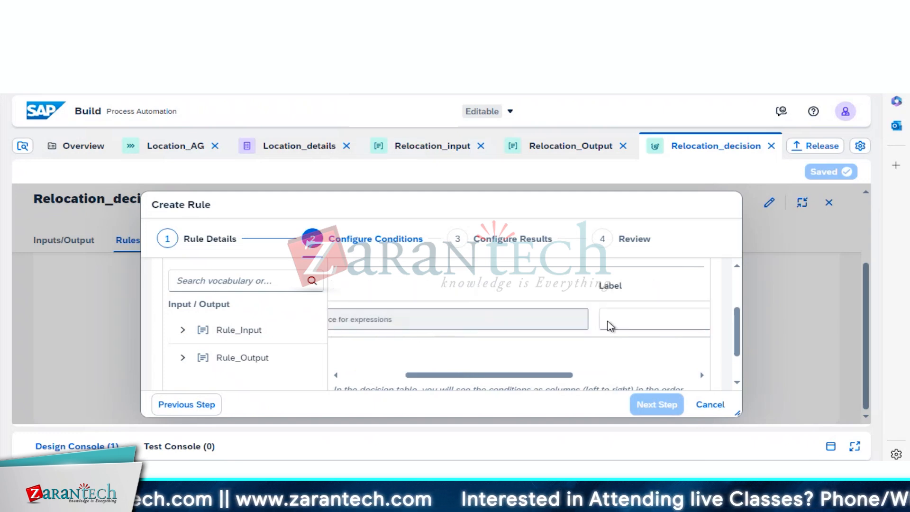
drag(541, 370, 384, 374)
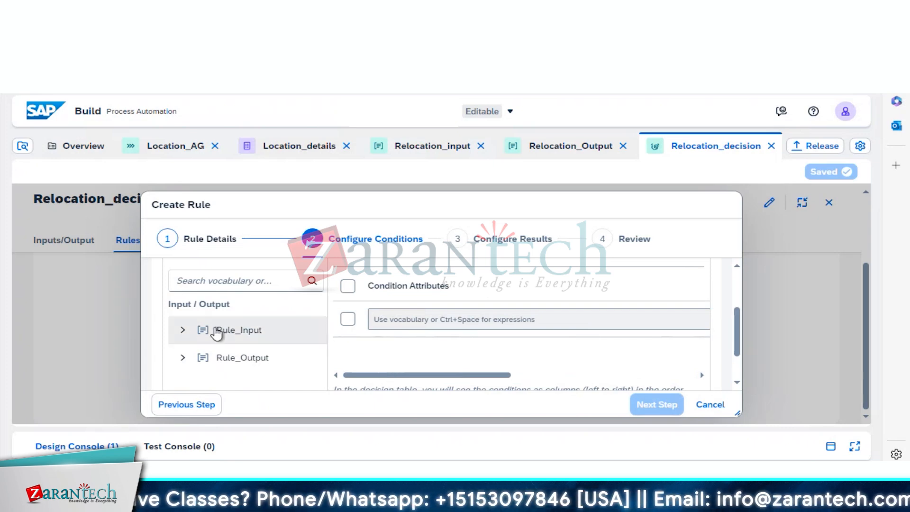
click(411, 320)
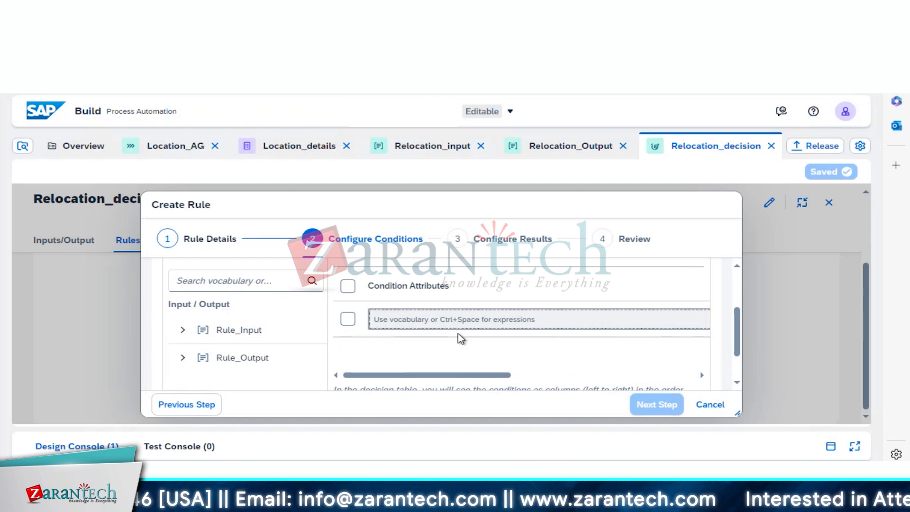
text(O)
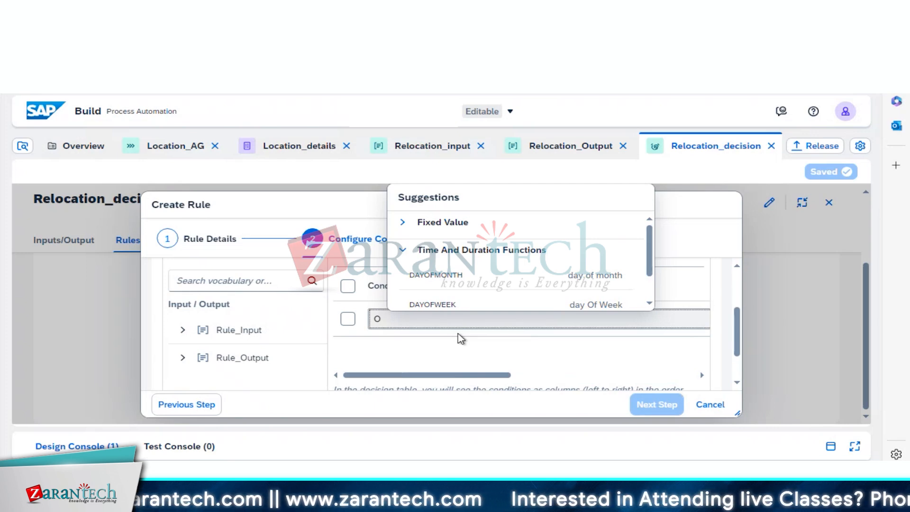
click(650, 248)
mouse_move(652, 252)
mouse_down()
mouse_move(650, 276)
mouse_move(647, 235)
mouse_up()
click(407, 227)
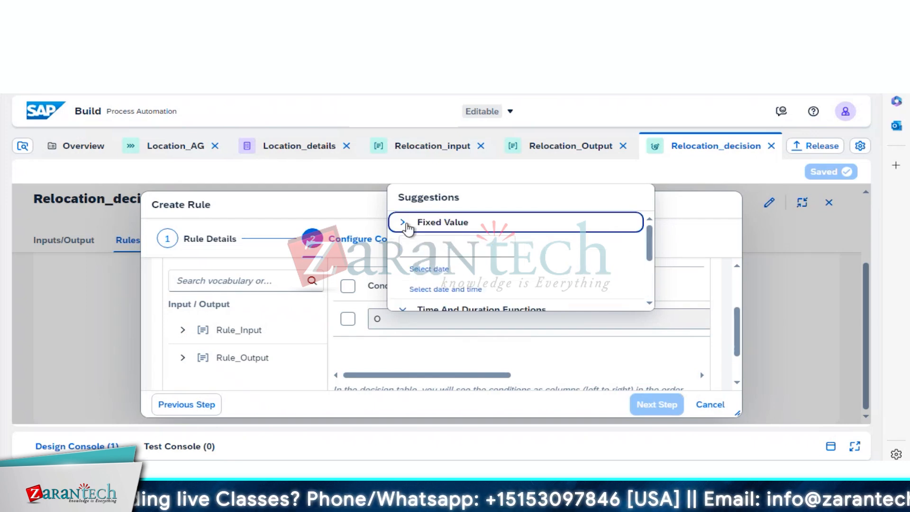
click(404, 224)
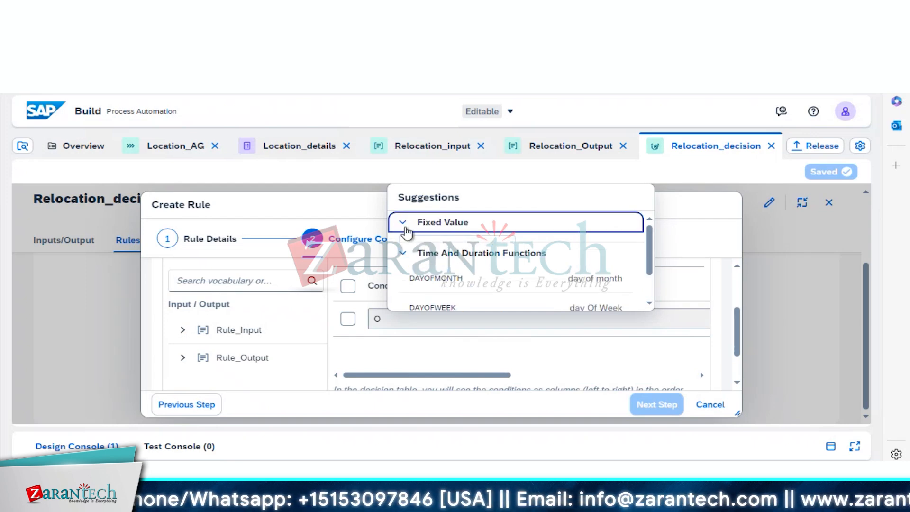
drag(648, 260, 650, 290)
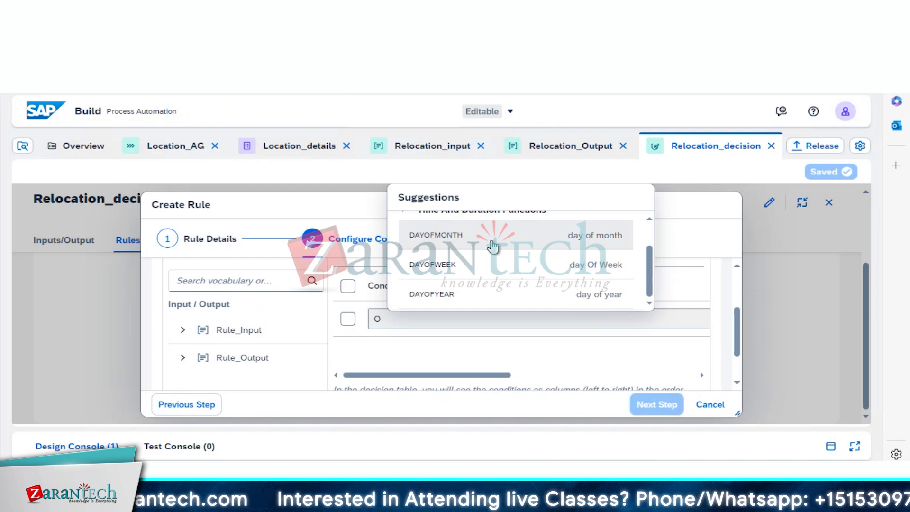
click(387, 327)
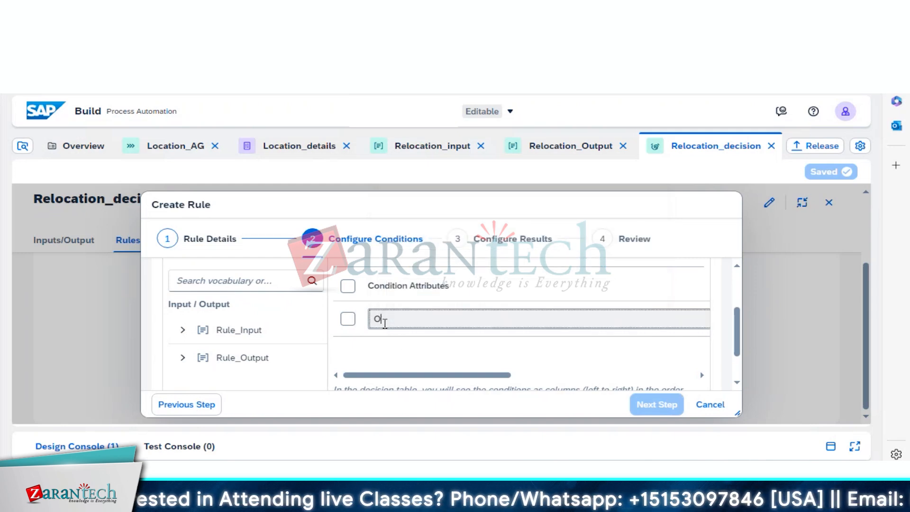
Replace the text in the empty condition attribute with the YEAR time and duration function.
key(BackSpace)
text(year)
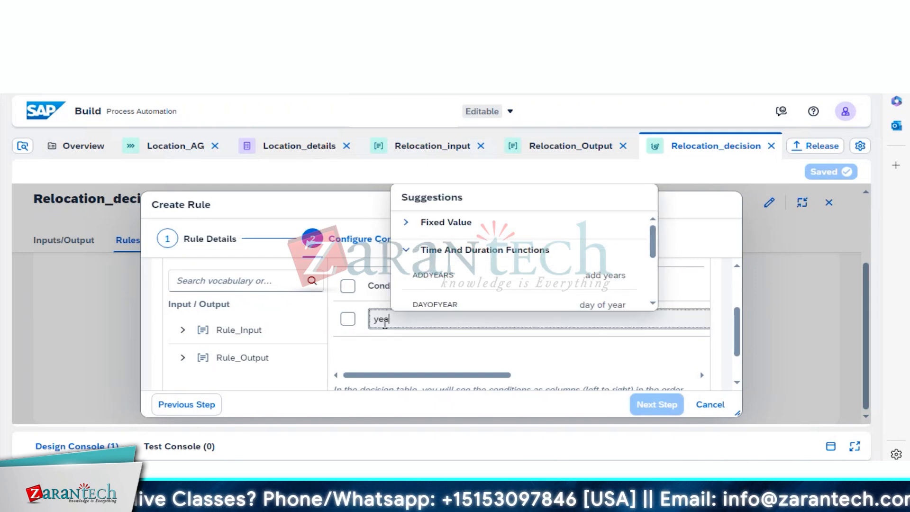
click(417, 351)
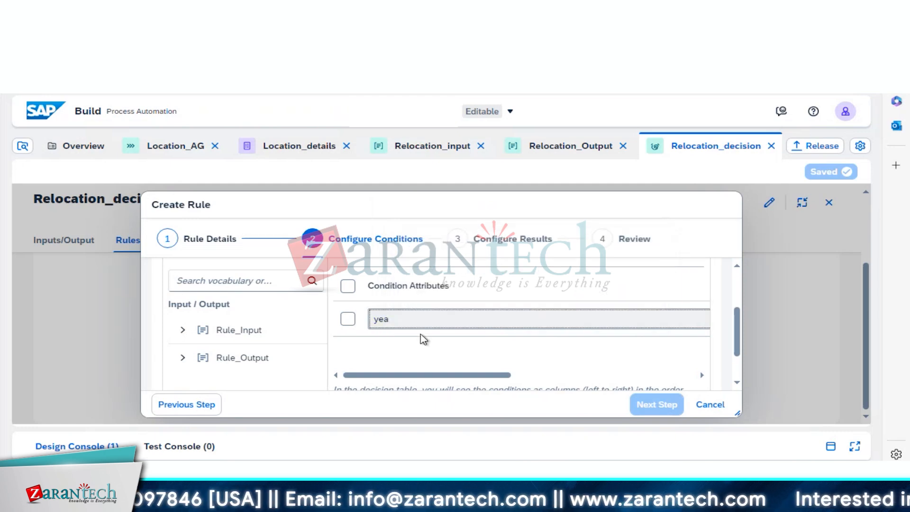
key(BackSpace)
key(BackSpace)
key(BackSpace)
text(yea)
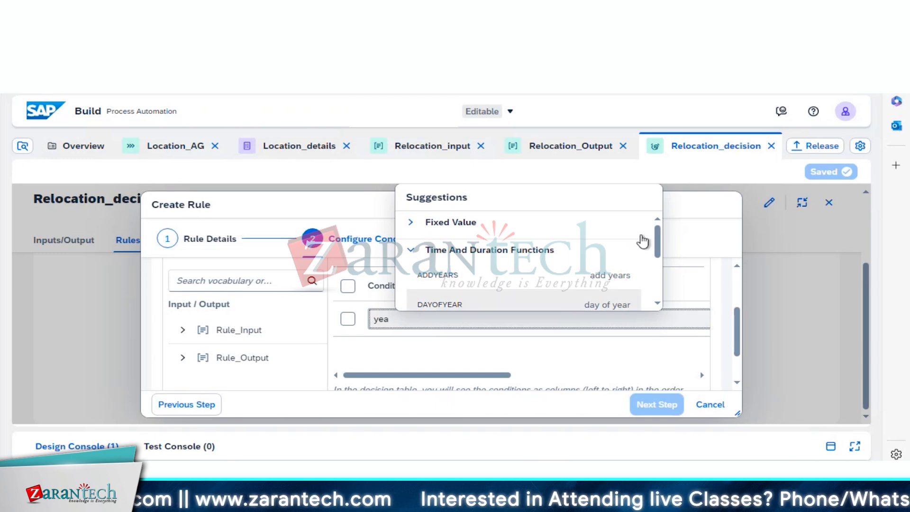
drag(655, 240, 510, 260)
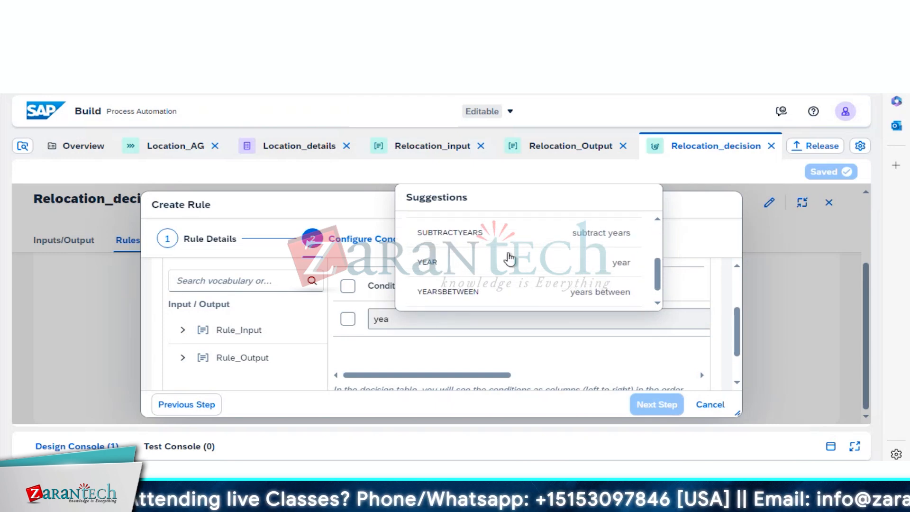
click(480, 267)
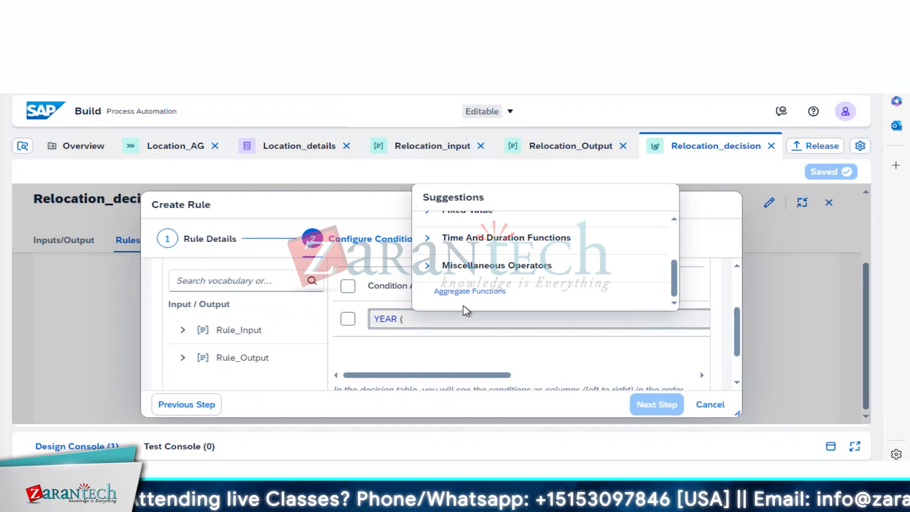
Use TODAY() as the argument of the YEAR function and add the closing right parenthesis.
text(to)
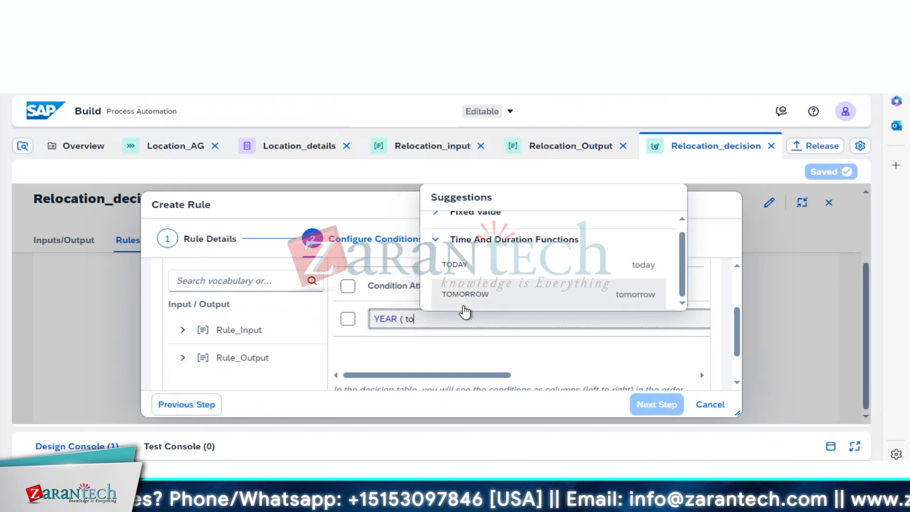
click(464, 276)
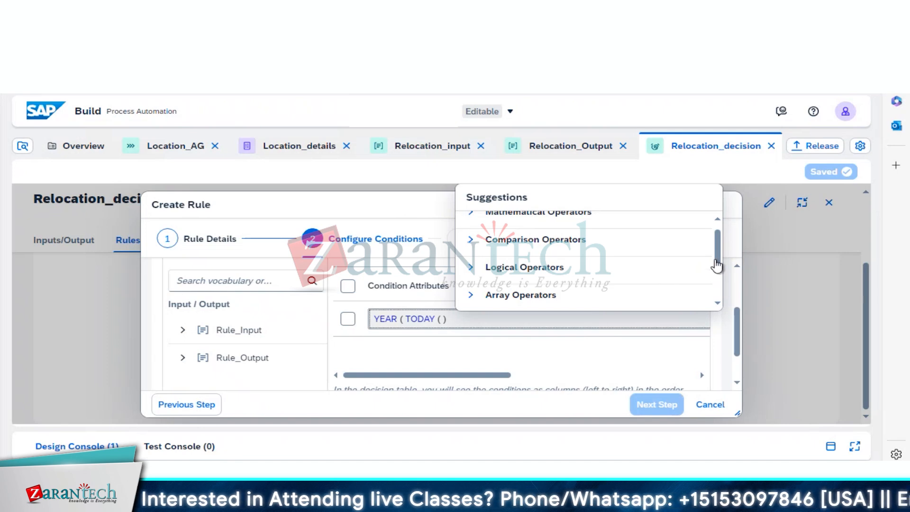
drag(717, 263, 718, 309)
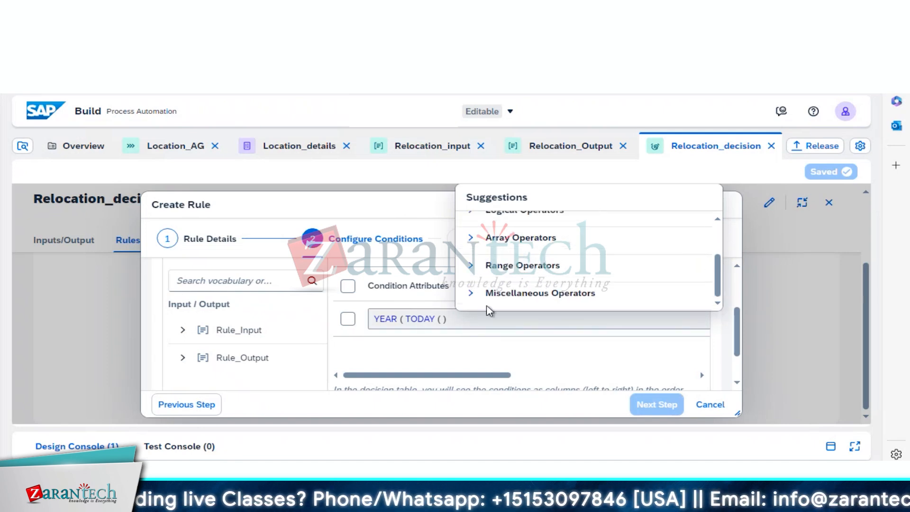
click(469, 300)
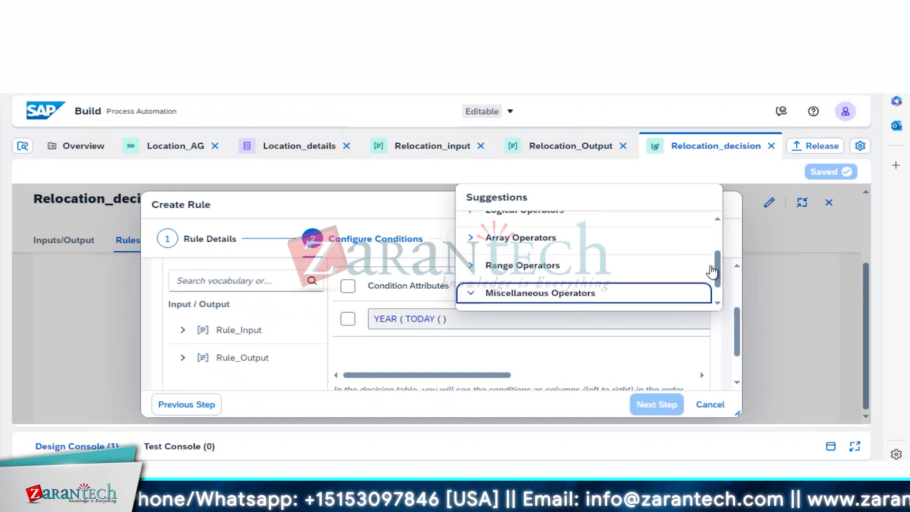
scroll(718, 271, down, 2)
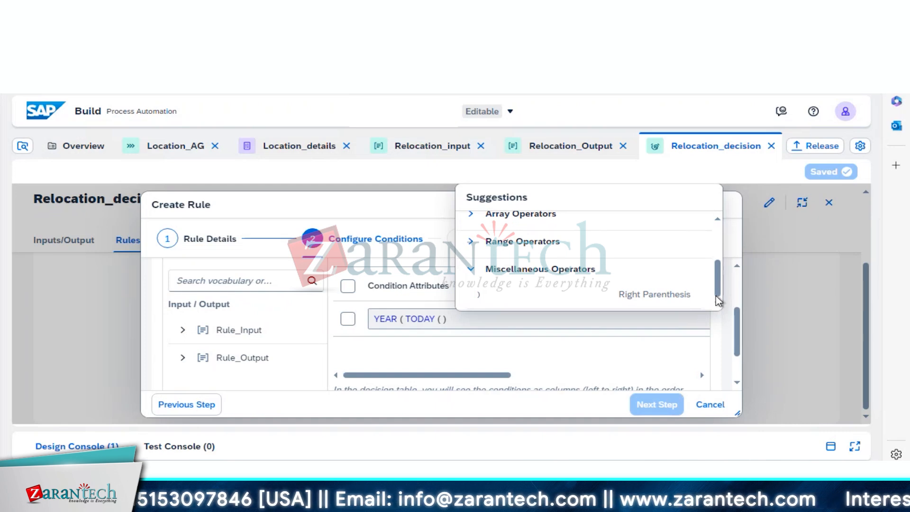
click(482, 298)
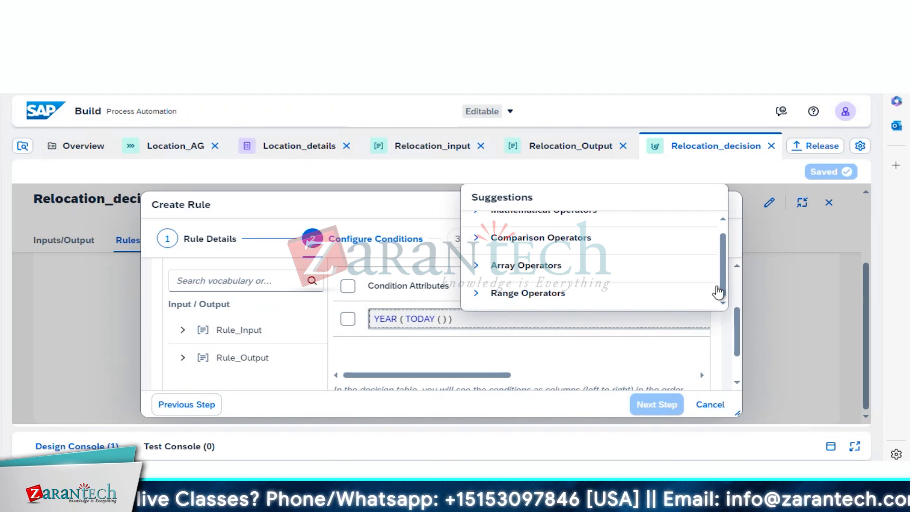
Append the subtract operator and a second YEAR function to the condition expression.
drag(721, 290, 721, 266)
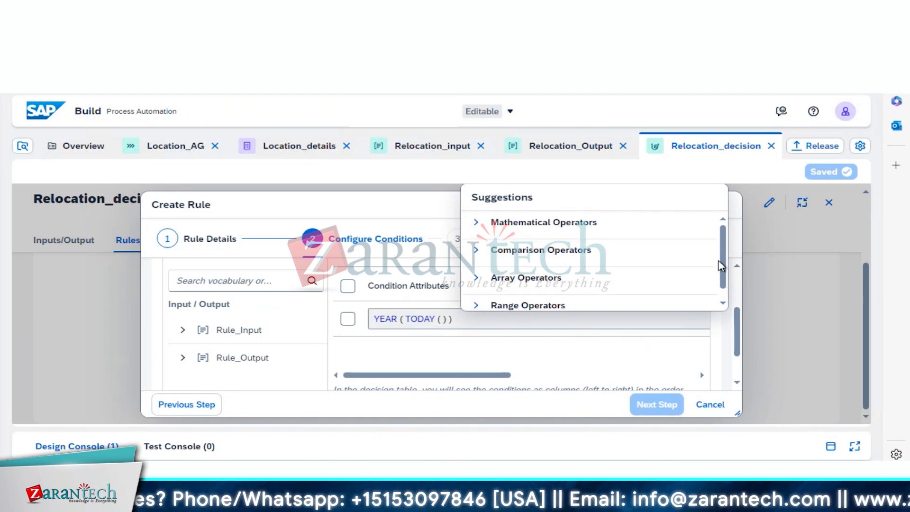
click(476, 223)
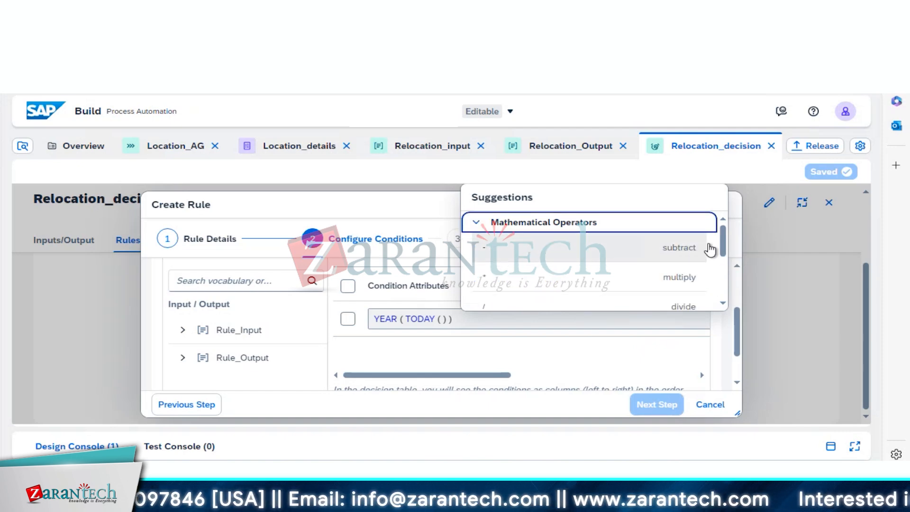
drag(725, 246, 726, 247)
scroll(725, 247, down, 2)
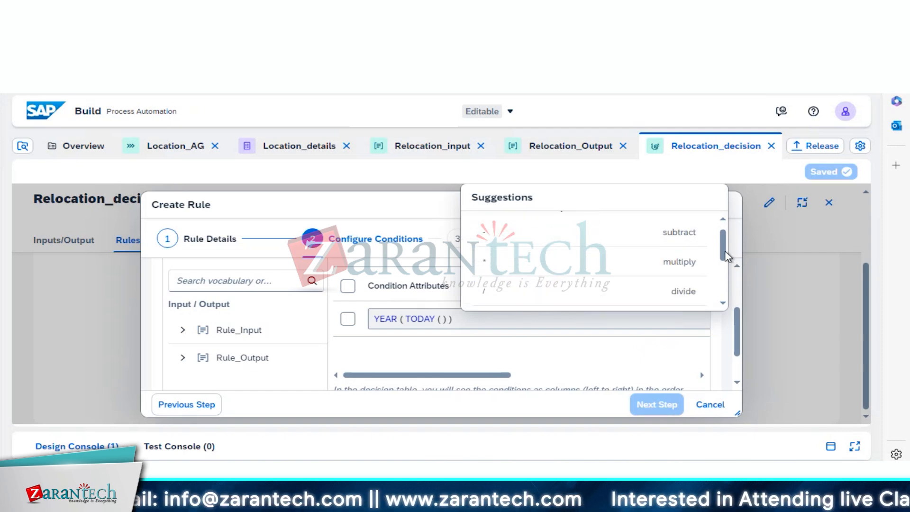
click(690, 242)
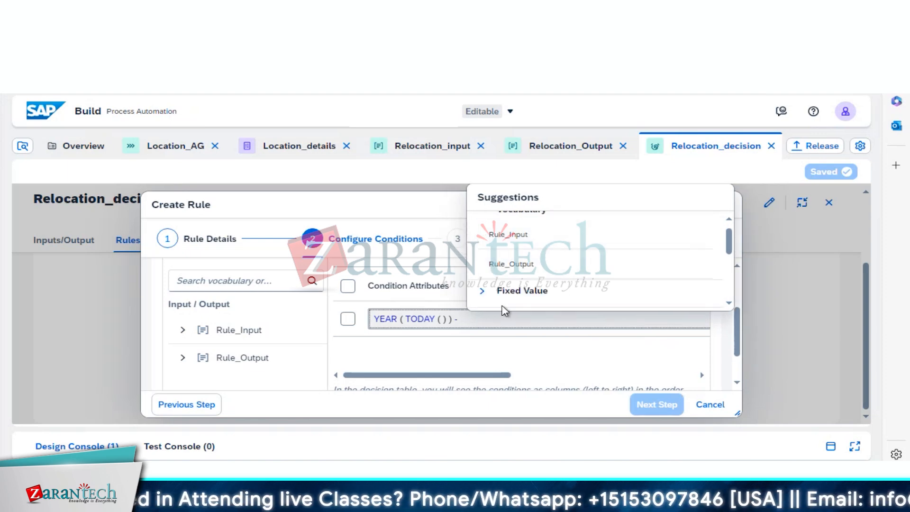
text(year)
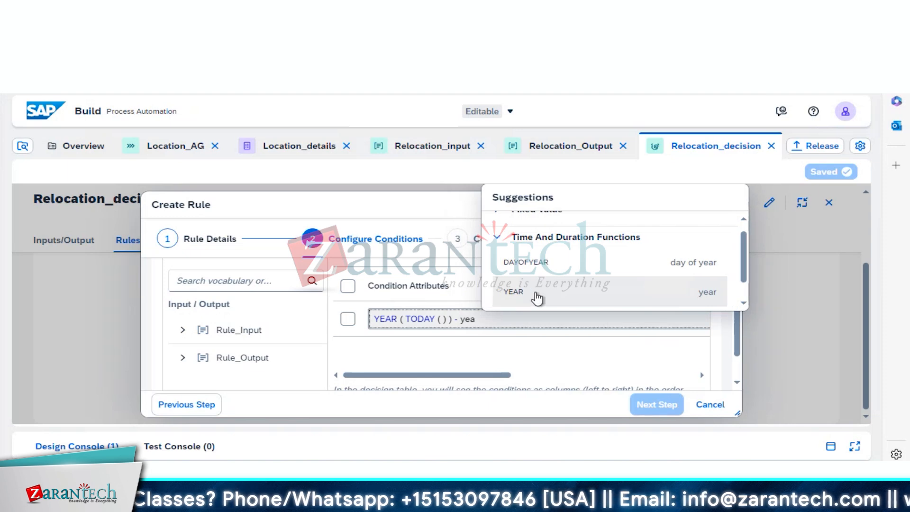
click(535, 296)
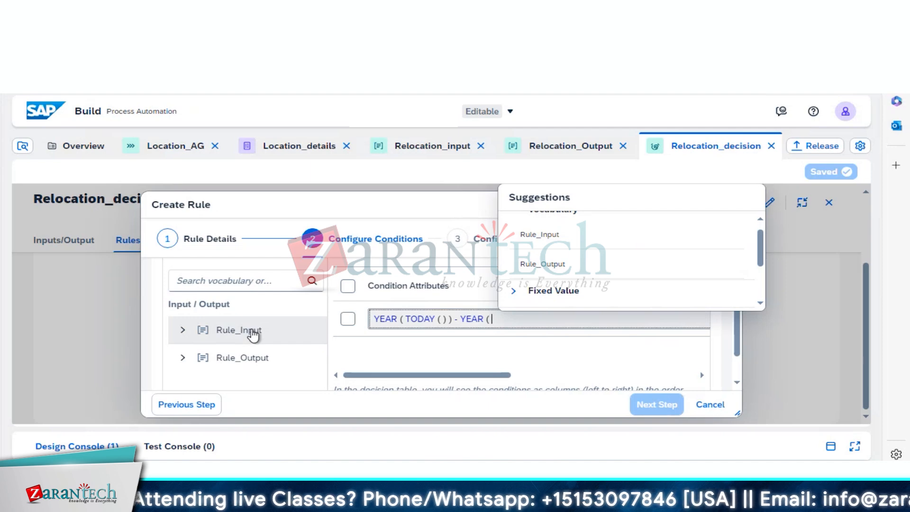
Use Rule_Input.Hiring_Date as the second YEAR function's argument, add the closing right parenthesis, and dismiss the suggestions.
click(539, 246)
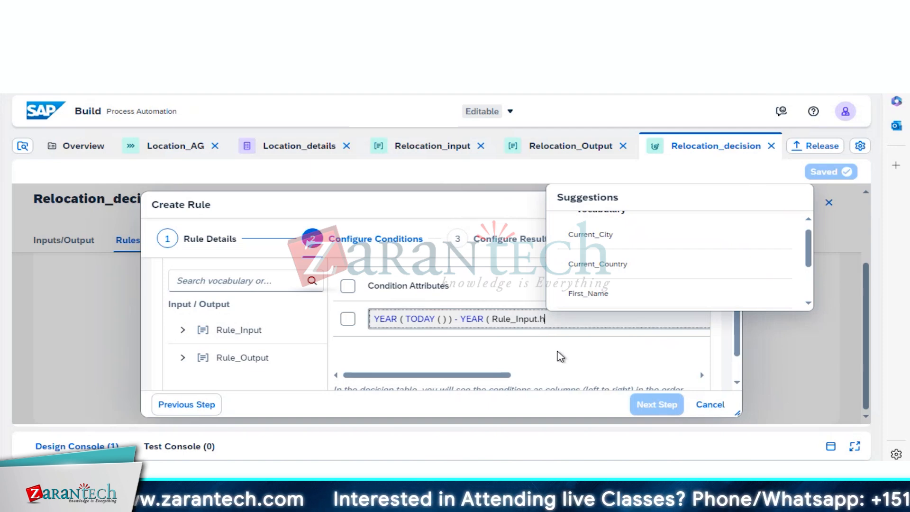
text(h)
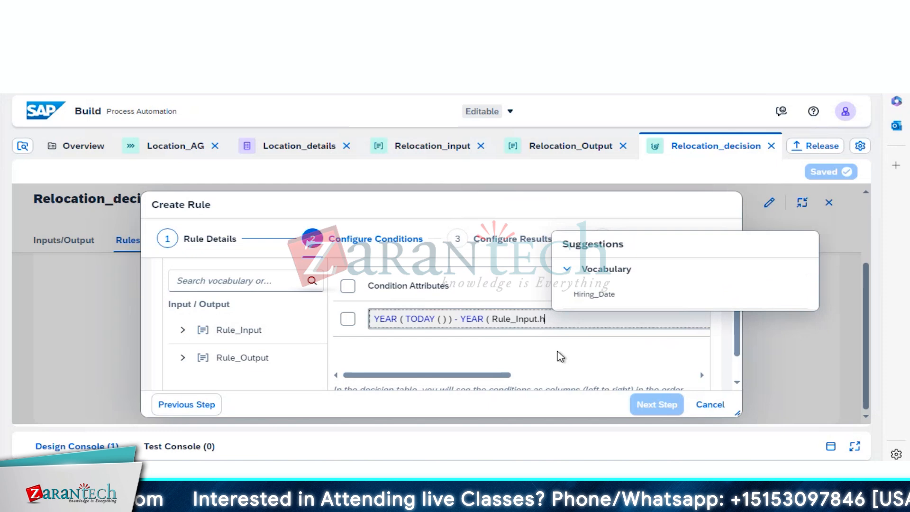
click(600, 302)
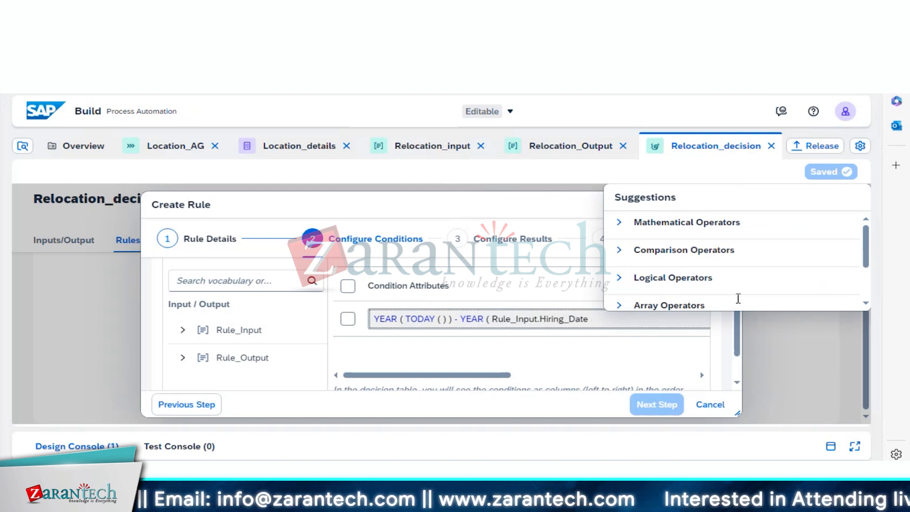
drag(864, 247, 859, 305)
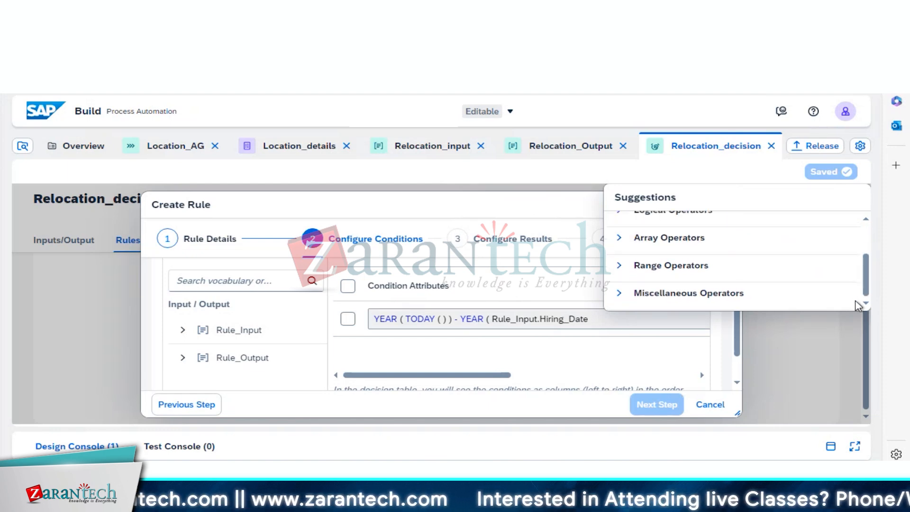
click(622, 298)
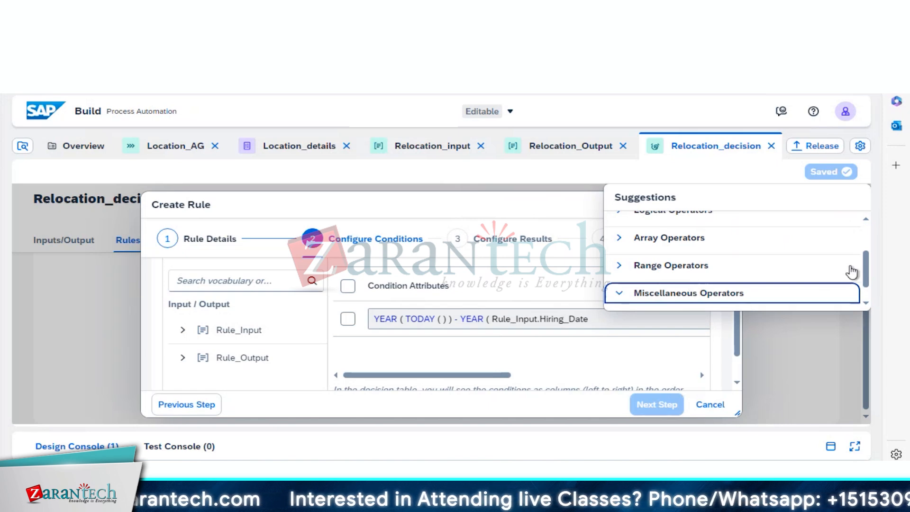
drag(864, 265, 868, 303)
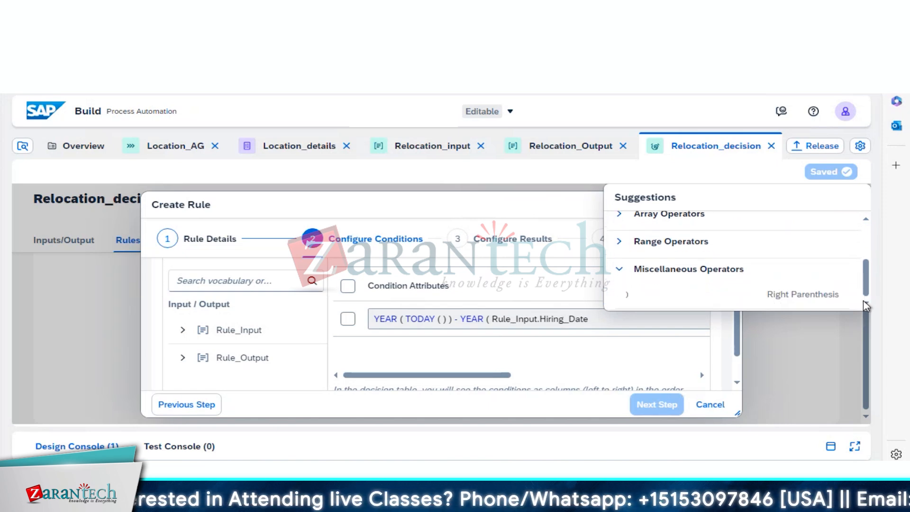
click(634, 299)
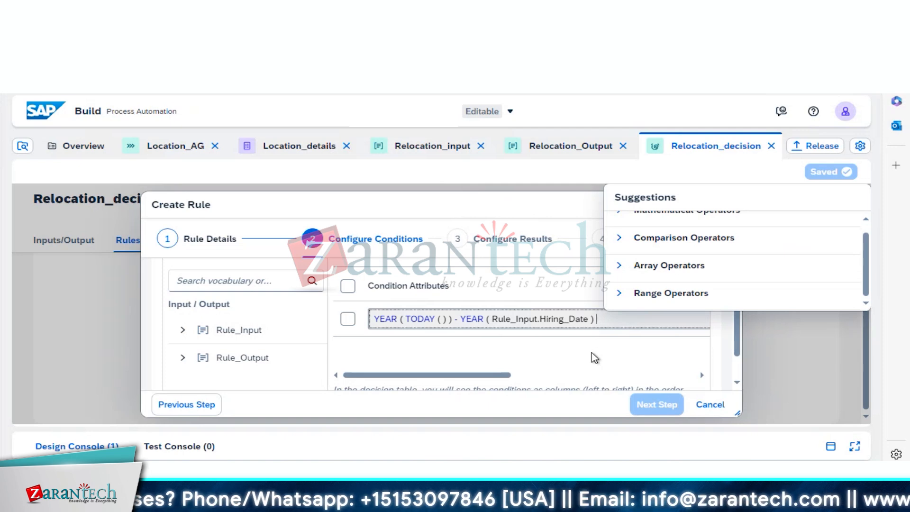
key(Escape)
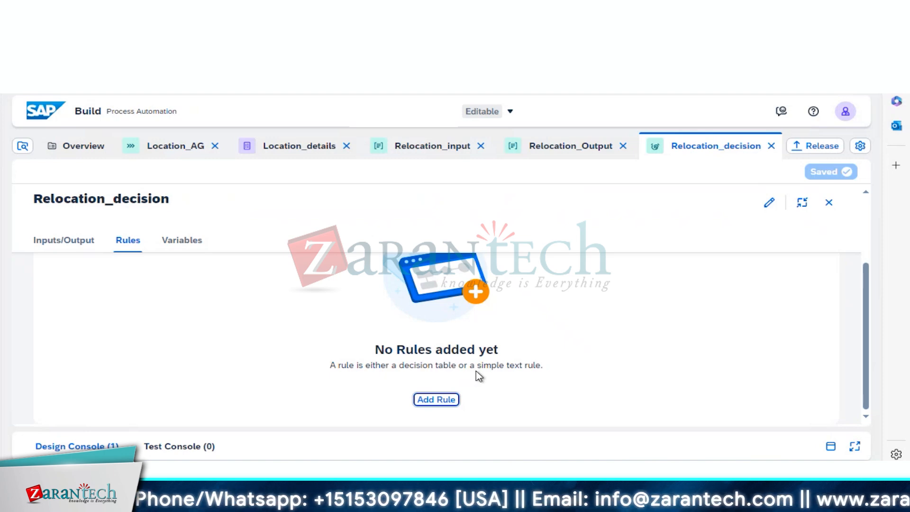
Add a new decision table rule to Relocation_decision and name it Relocation_decision_details.
click(445, 401)
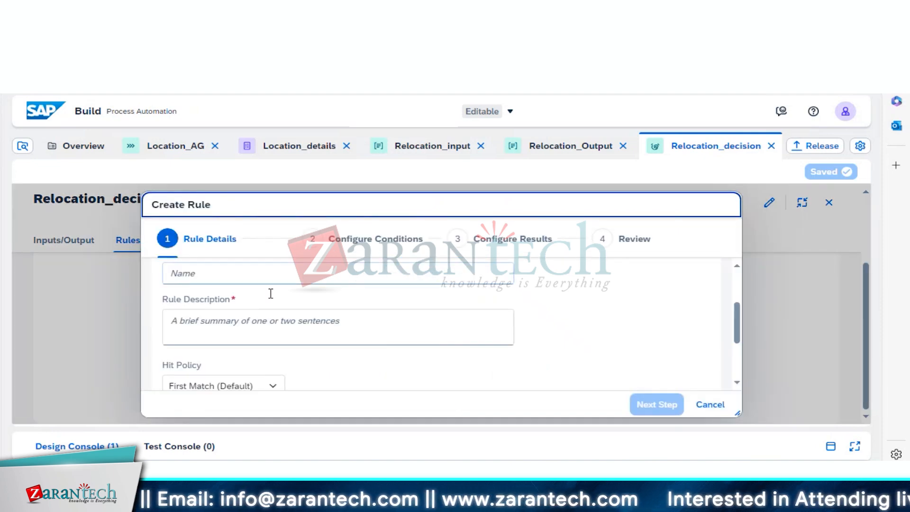
click(239, 275)
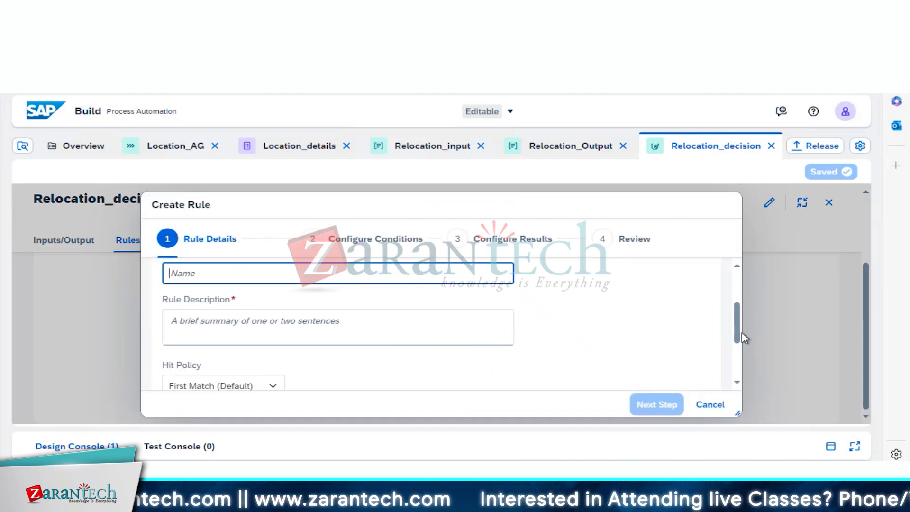
mouse_move(738, 325)
mouse_down()
mouse_move(738, 290)
mouse_move(731, 325)
mouse_up()
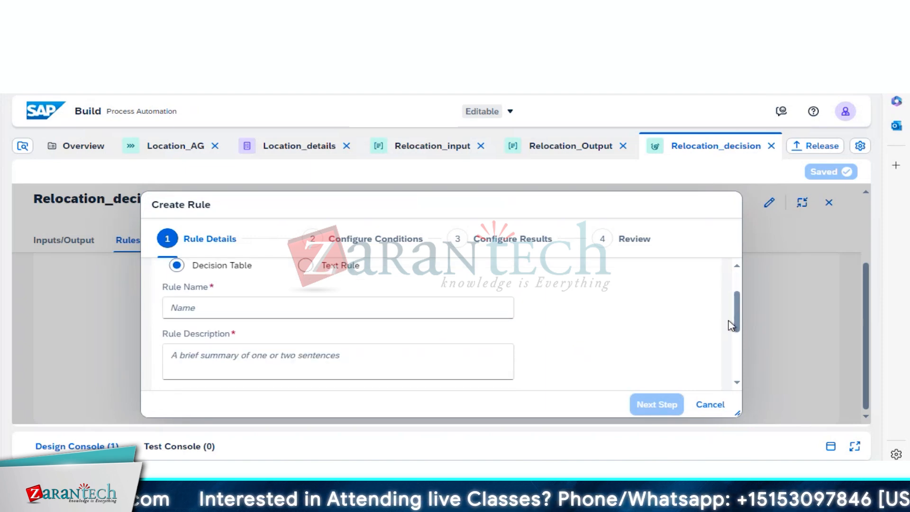
click(234, 317)
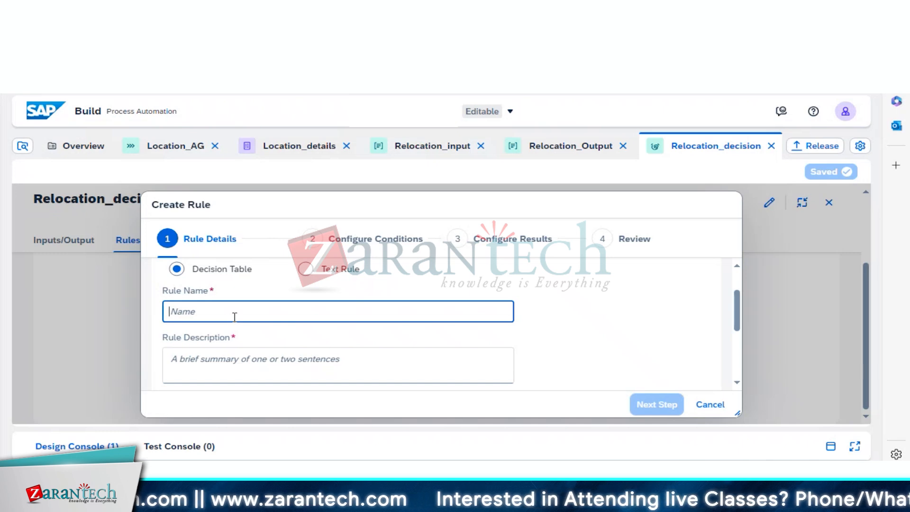
text(R)
key(BackSpace)
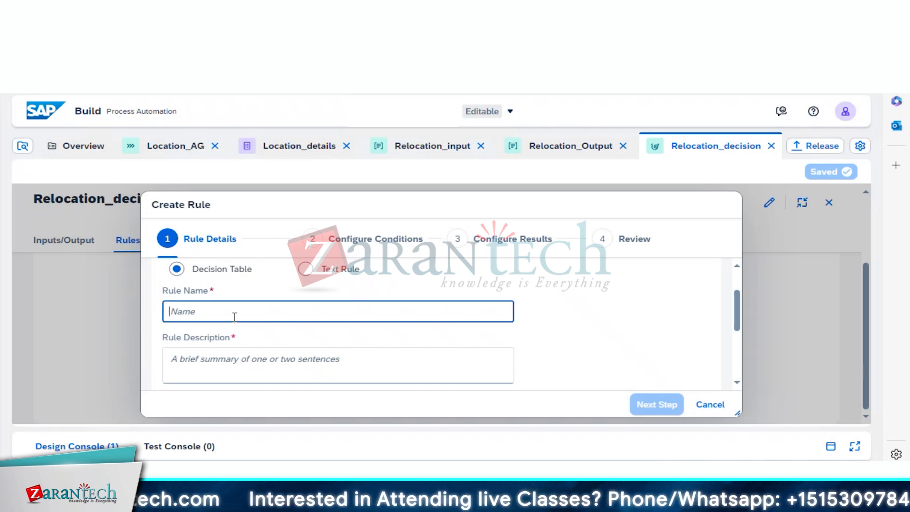
text(Relocation_decision_details)
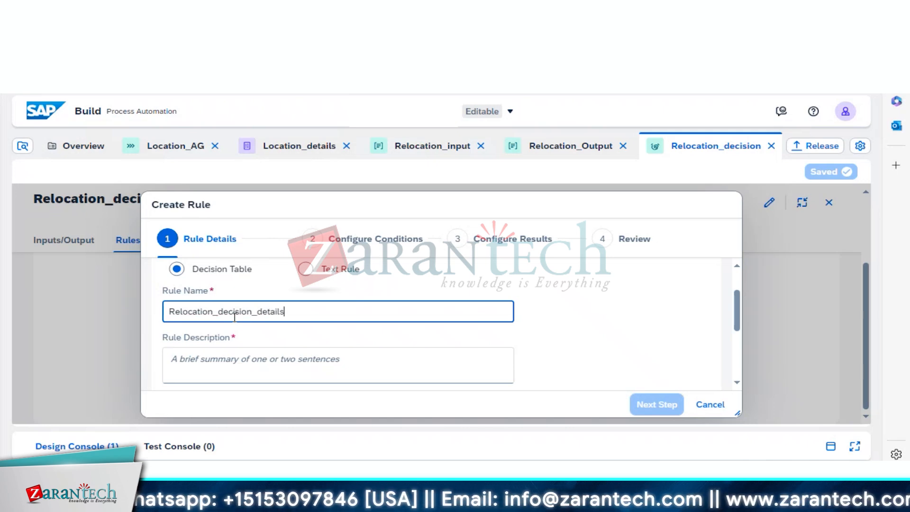
Copy the rule name Relocation_decision_details into the rule description and proceed to configuring the conditions.
key(ctrl+a)
key(ctrl+c)
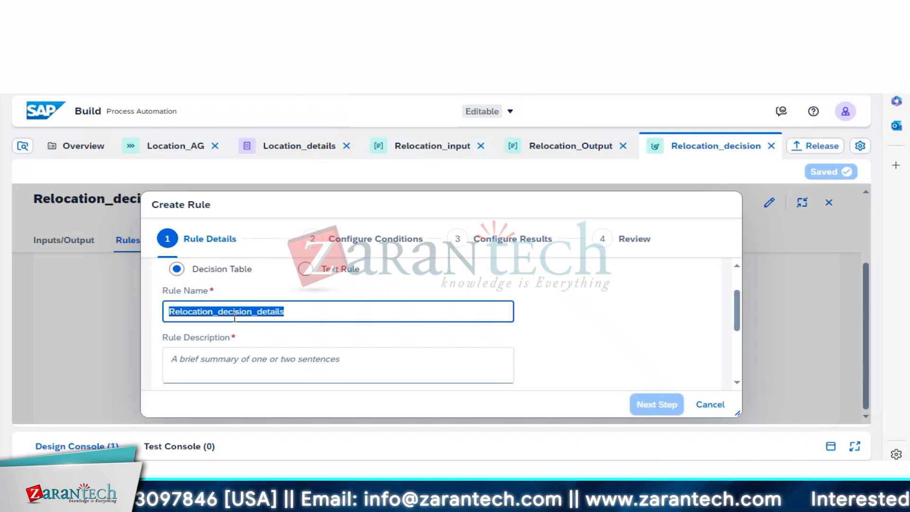
click(273, 365)
key(ctrl+v)
click(647, 403)
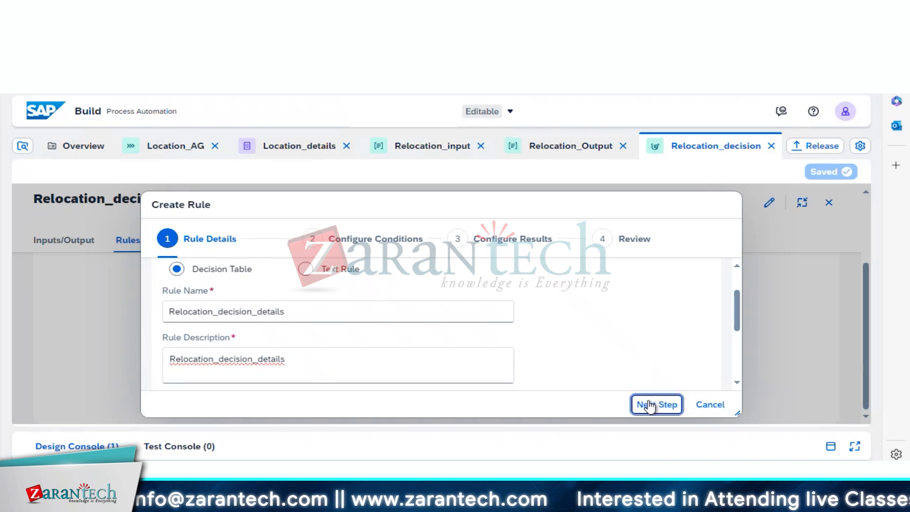
Start the first condition attribute's expression with the YEAR function.
click(423, 360)
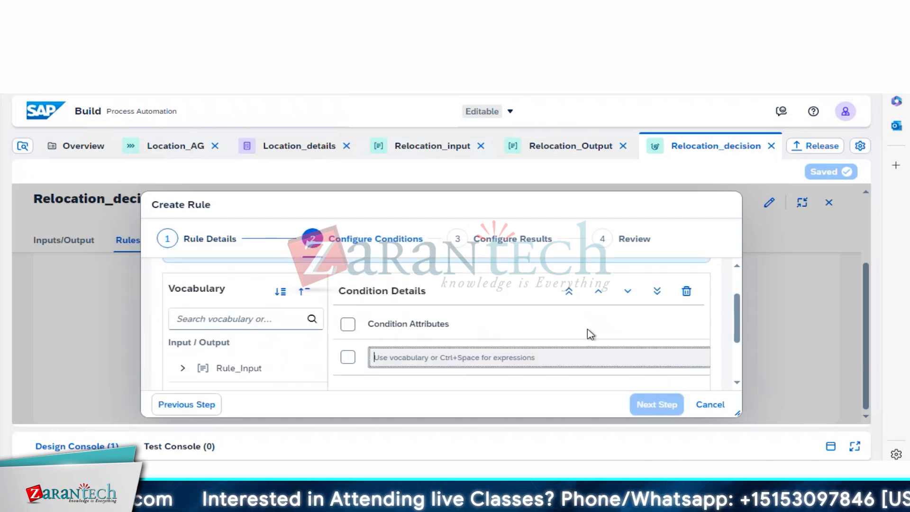
mouse_move(736, 334)
mouse_down()
mouse_move(737, 372)
mouse_move(728, 323)
mouse_up()
scroll(515, 325, down, 2)
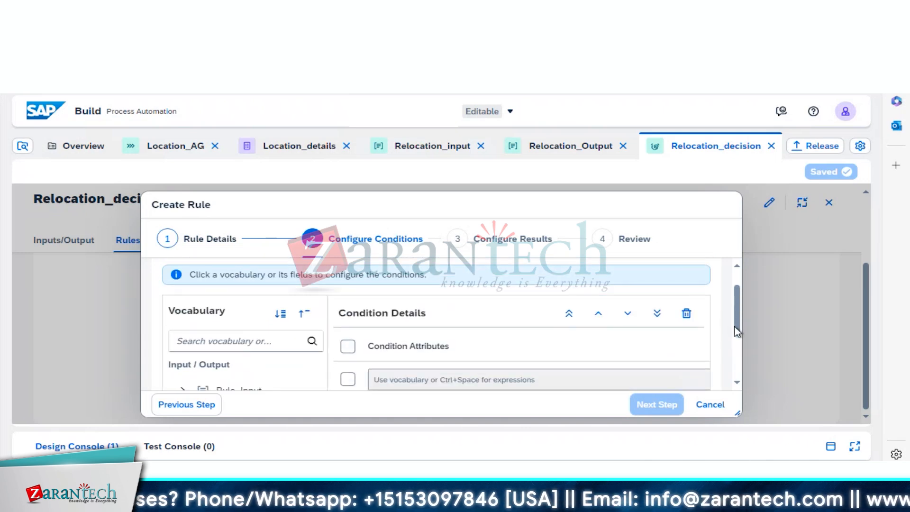
click(439, 353)
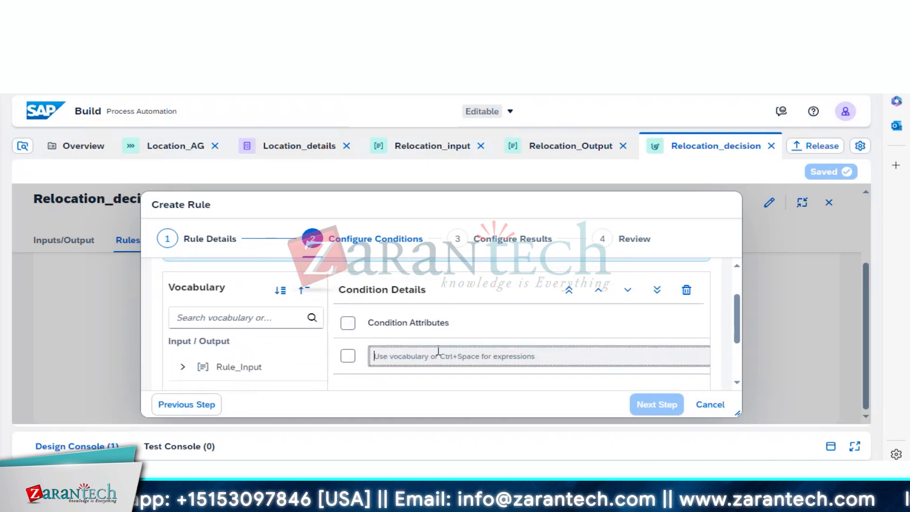
text(yea)
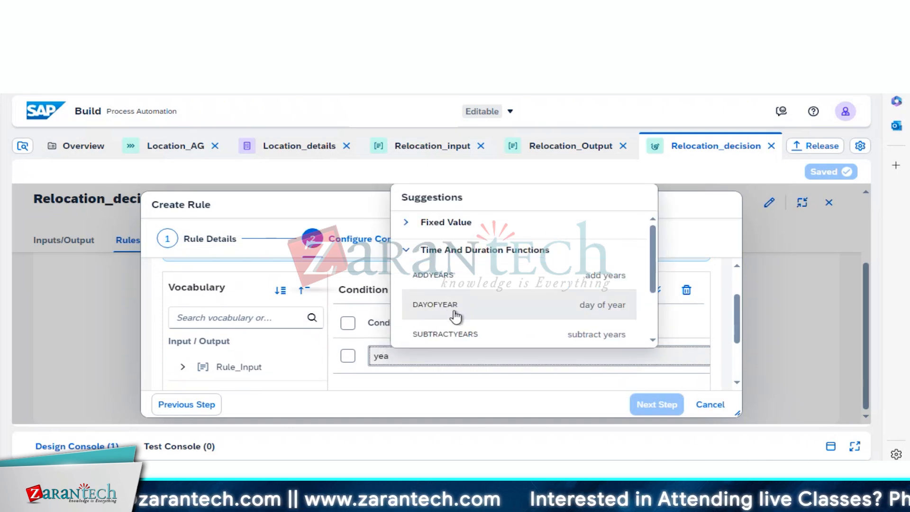
text(e)
key(BackSpace)
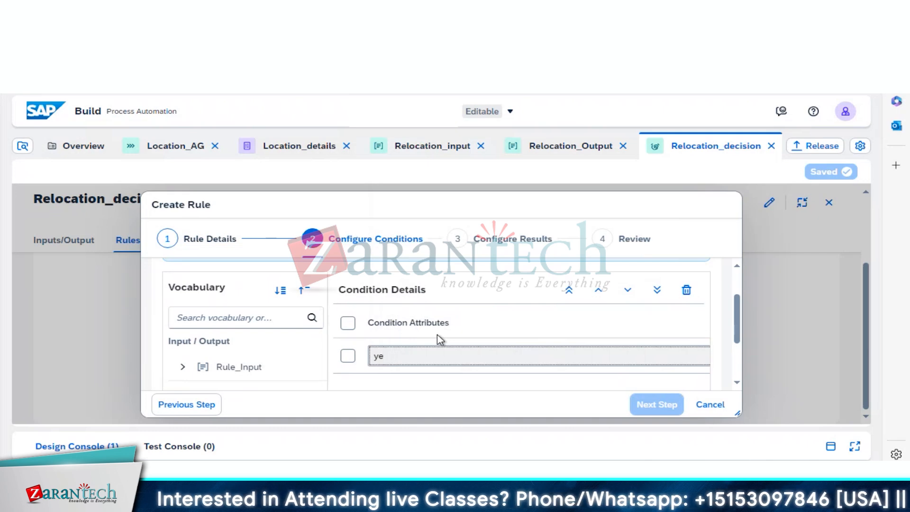
key(BackSpace)
key(BackSpace)
text(y)
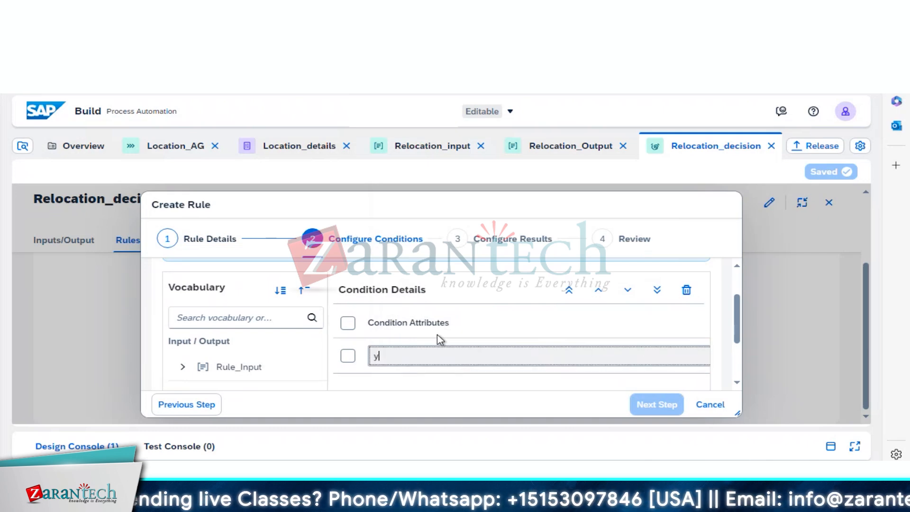
text(ea)
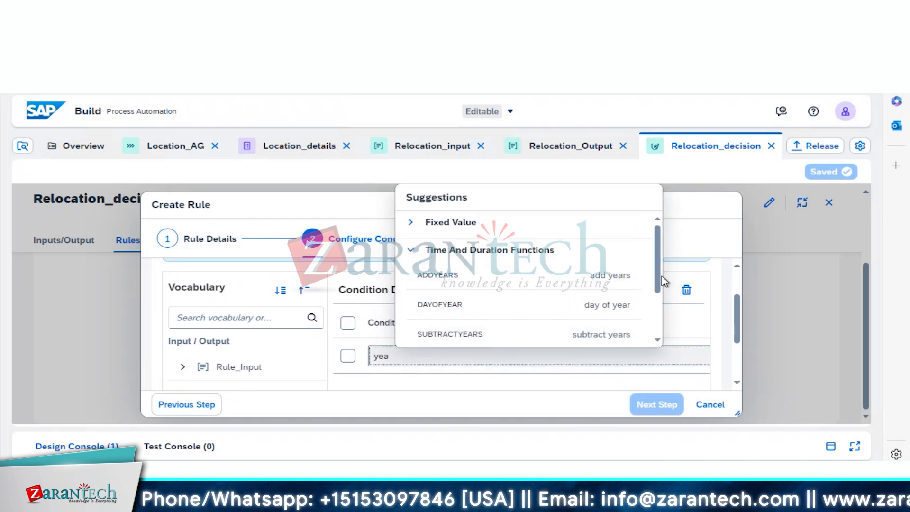
scroll(660, 291, down, 2)
click(506, 311)
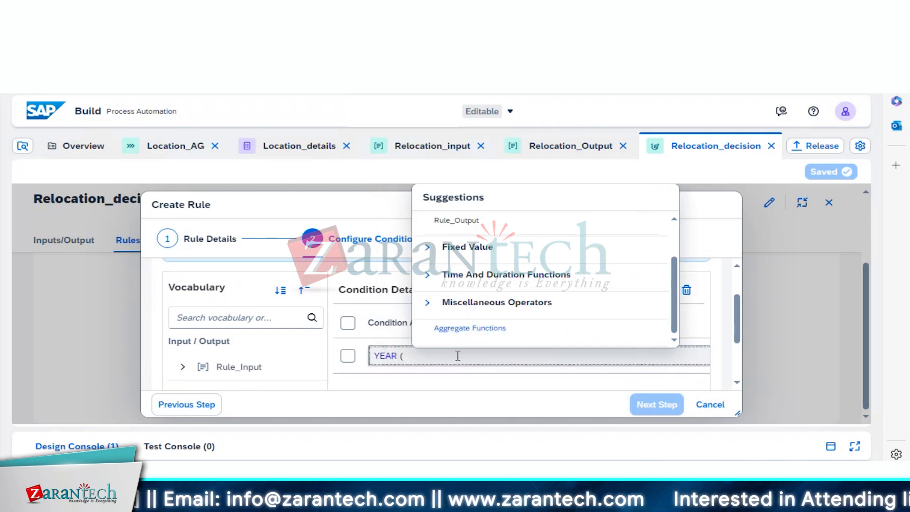
Use the TODAY function as the YEAR function's argument and add the closing right parenthesis.
text(to)
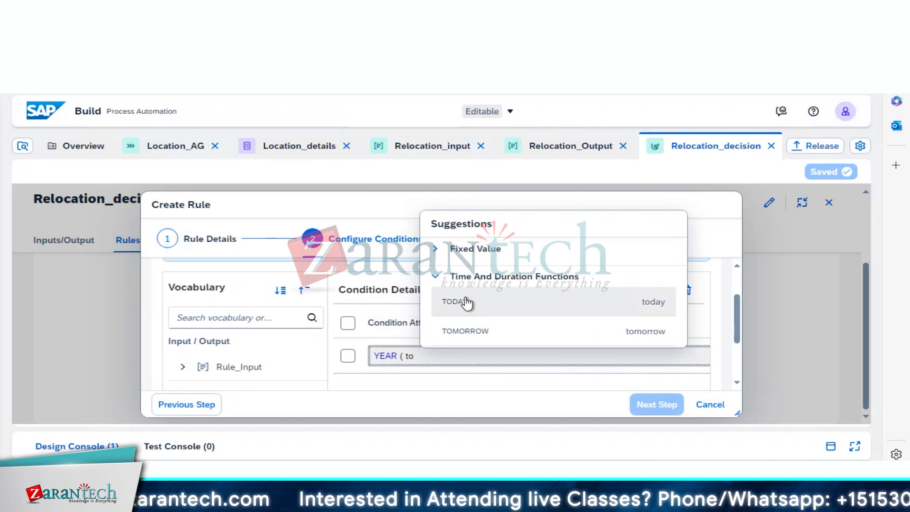
click(464, 302)
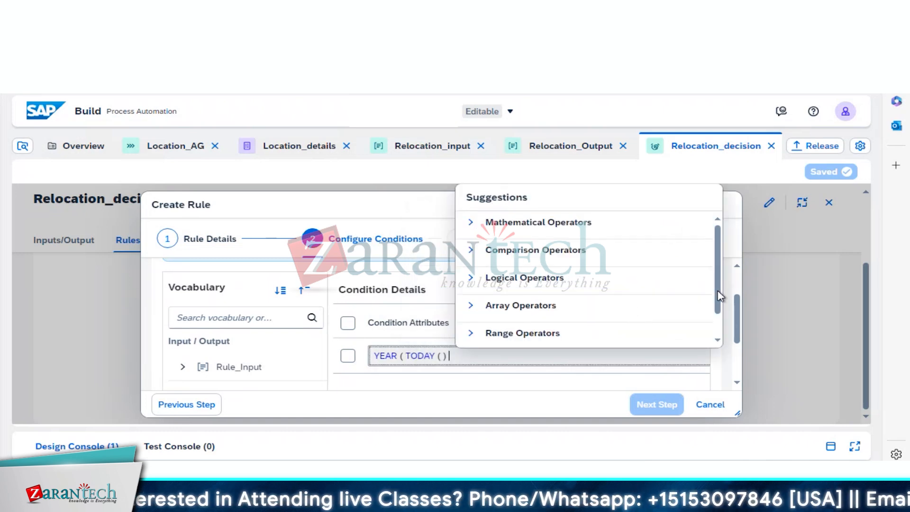
scroll(718, 315, down, 1)
click(472, 332)
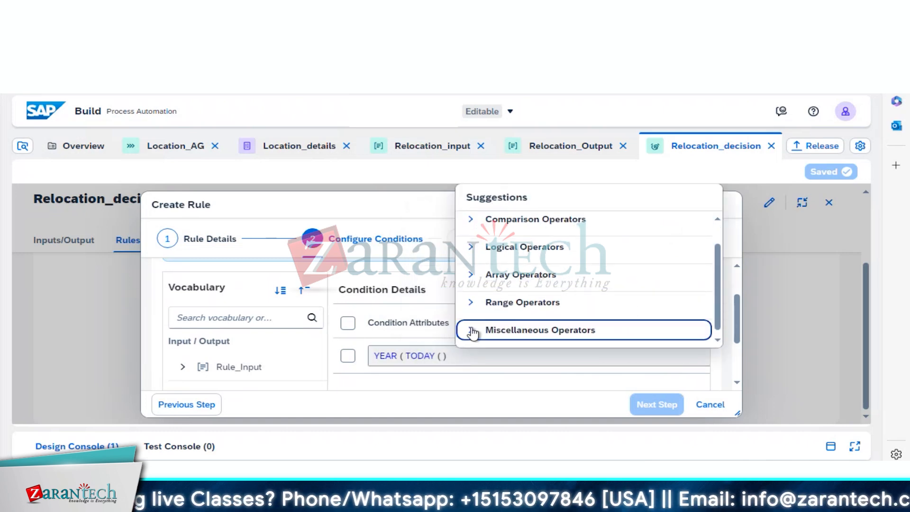
drag(718, 314, 719, 330)
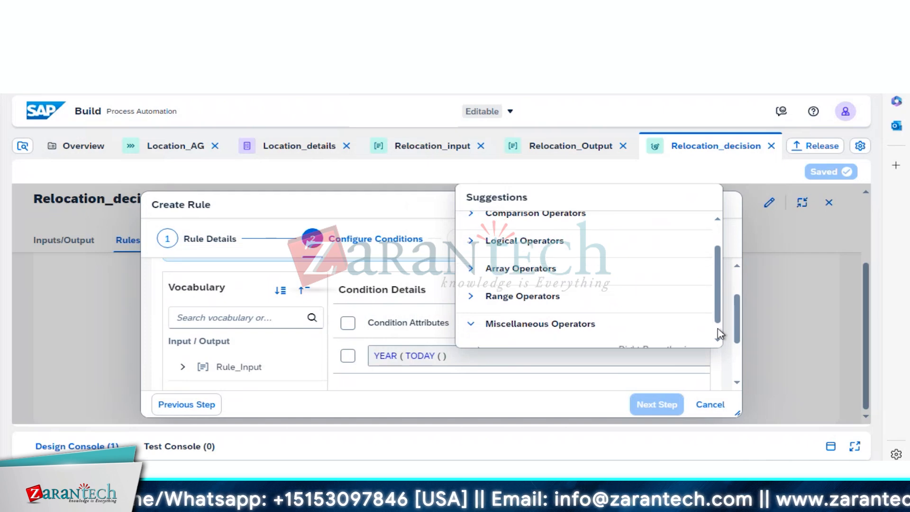
click(670, 331)
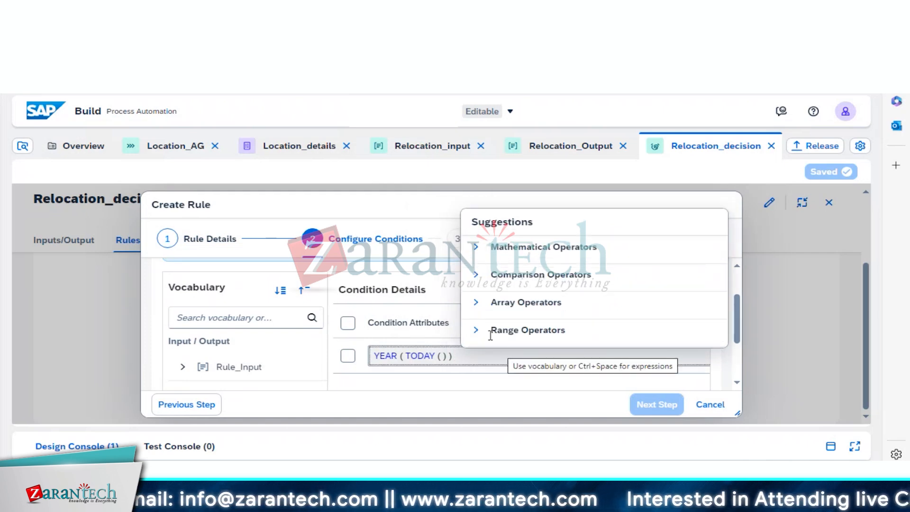
Extend the first condition expression with the subtract operator and a second YEAR function.
click(480, 249)
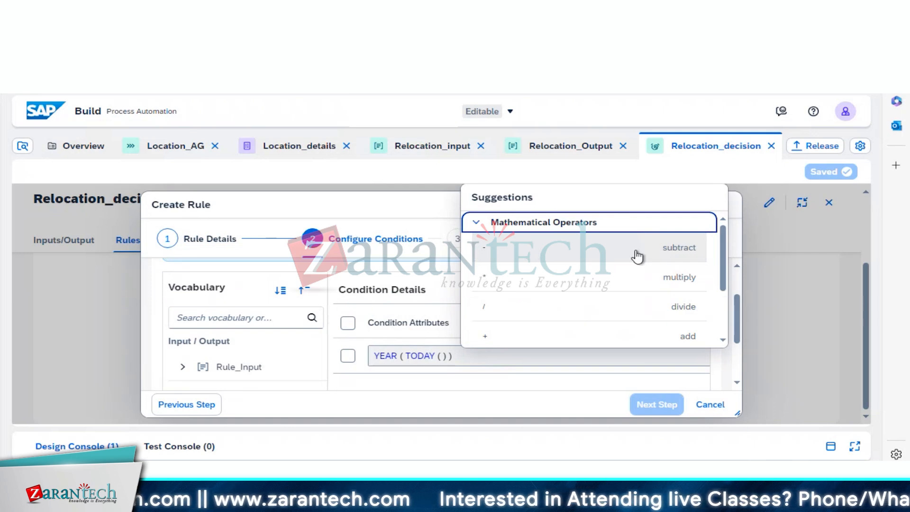
click(677, 258)
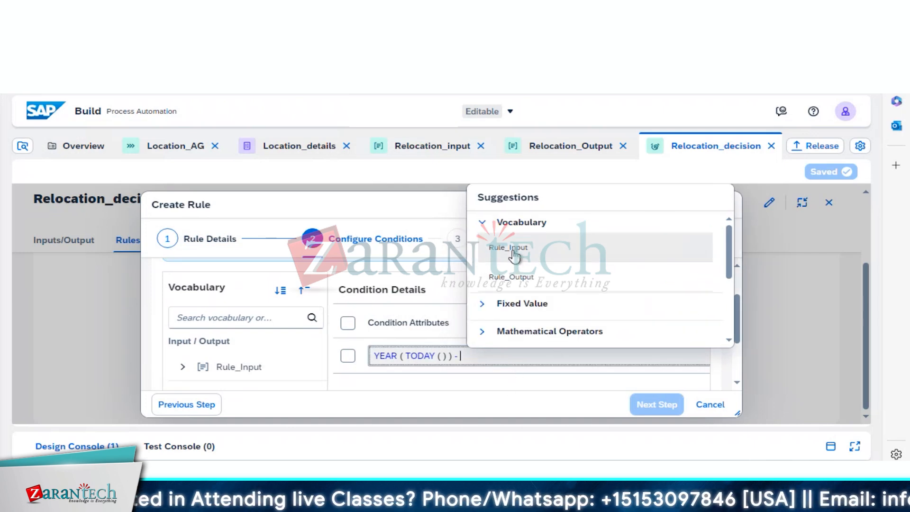
click(514, 256)
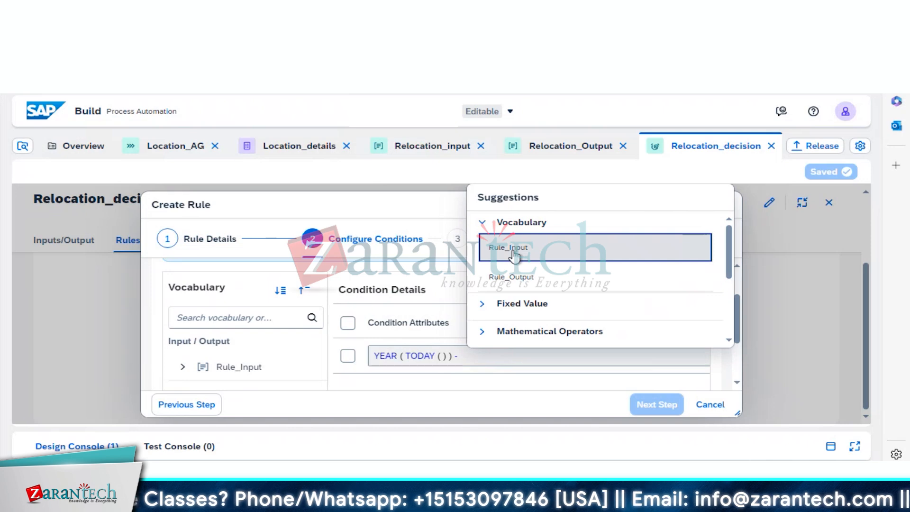
click(503, 353)
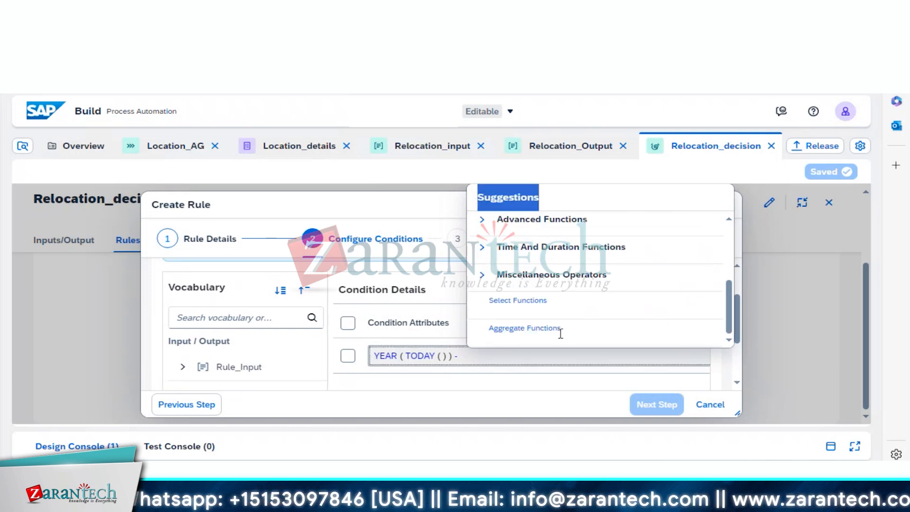
click(497, 356)
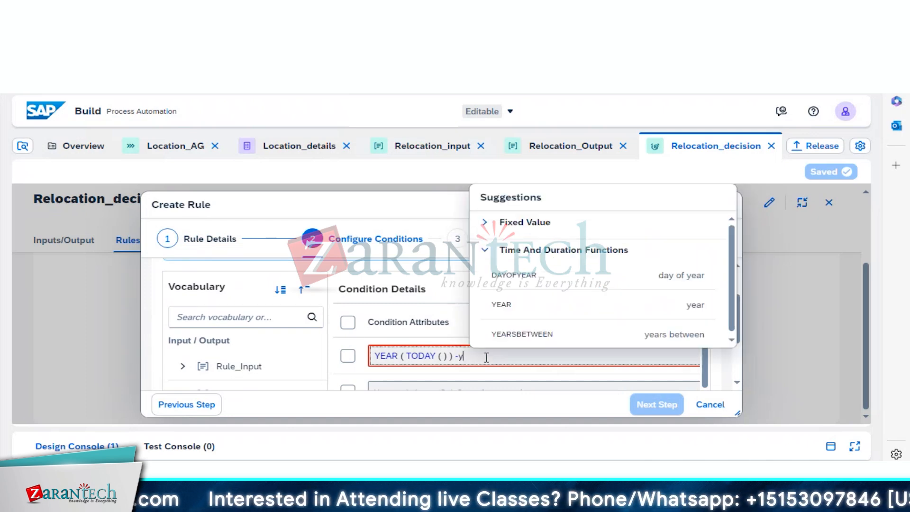
key(BackSpace)
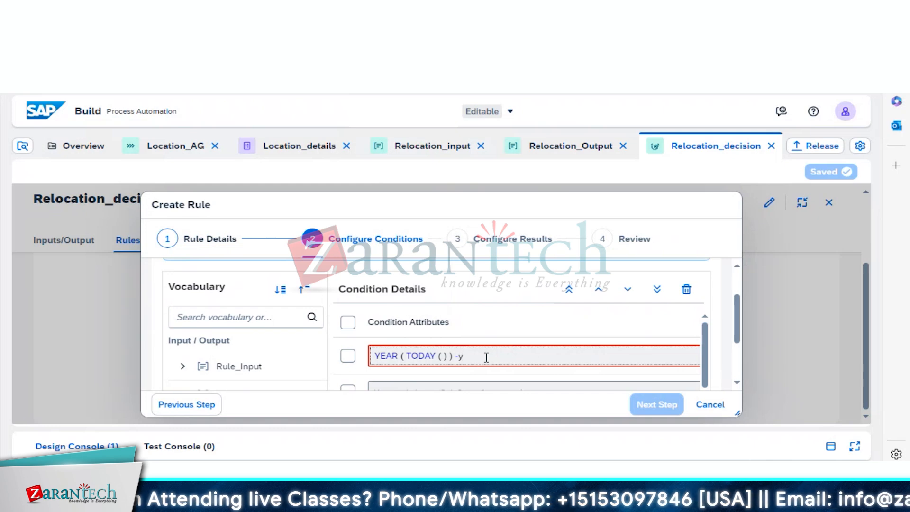
text(y)
click(512, 309)
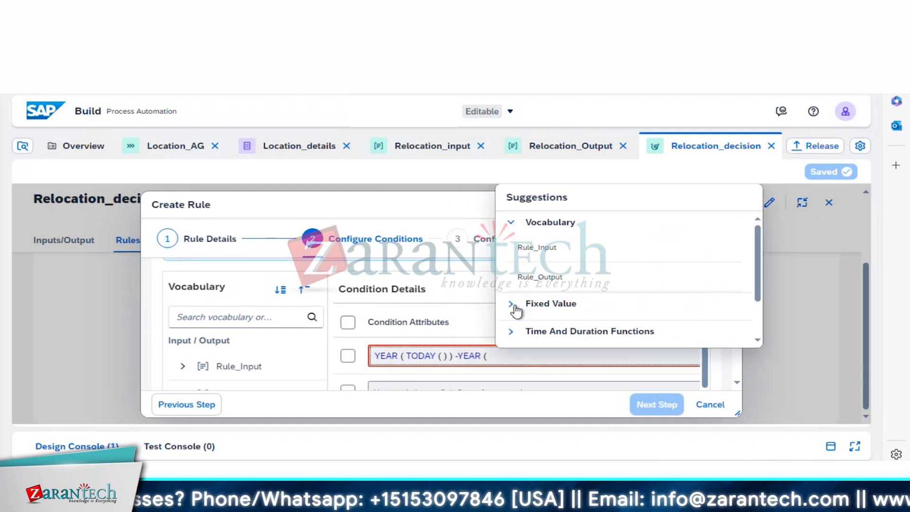
Use Rule_Input.Hiring_Date as the second YEAR function's argument, close it with a right parenthesis, and dismiss the suggestions.
click(559, 256)
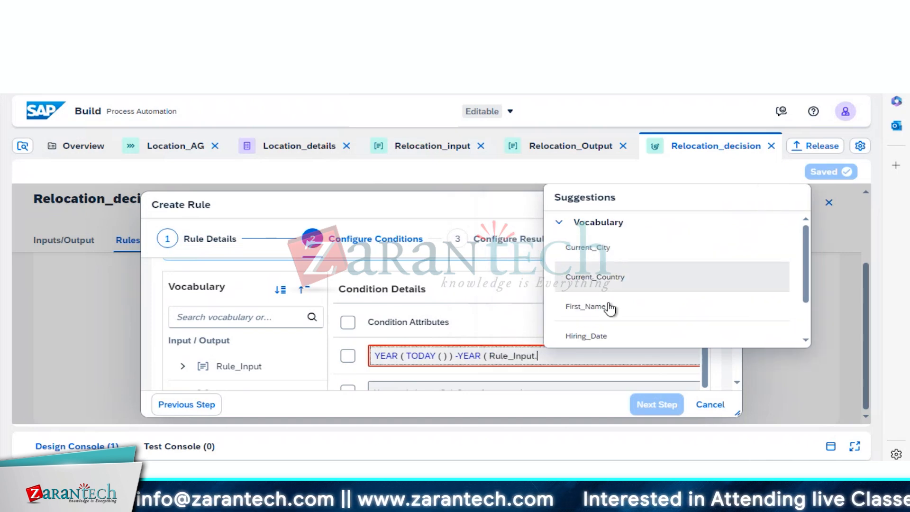
click(590, 337)
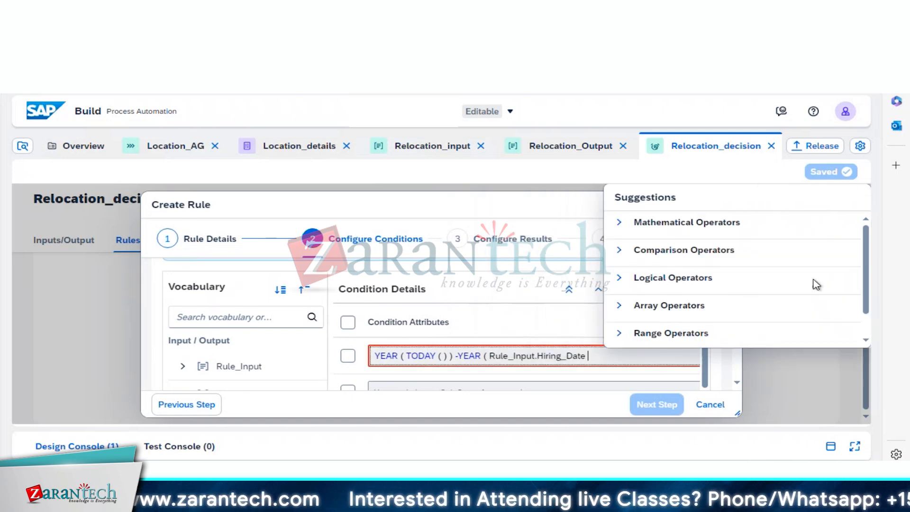
drag(868, 311, 866, 327)
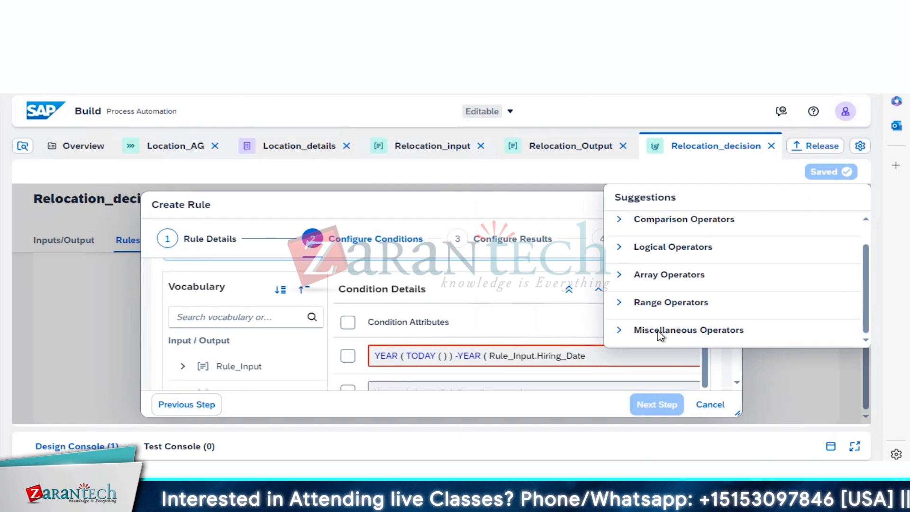
click(616, 332)
drag(872, 296, 865, 325)
click(789, 337)
click(789, 338)
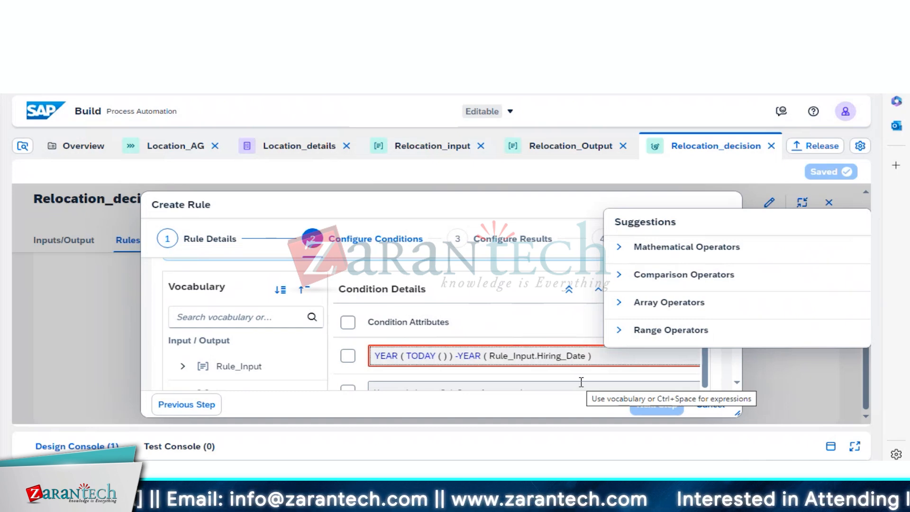
click(606, 360)
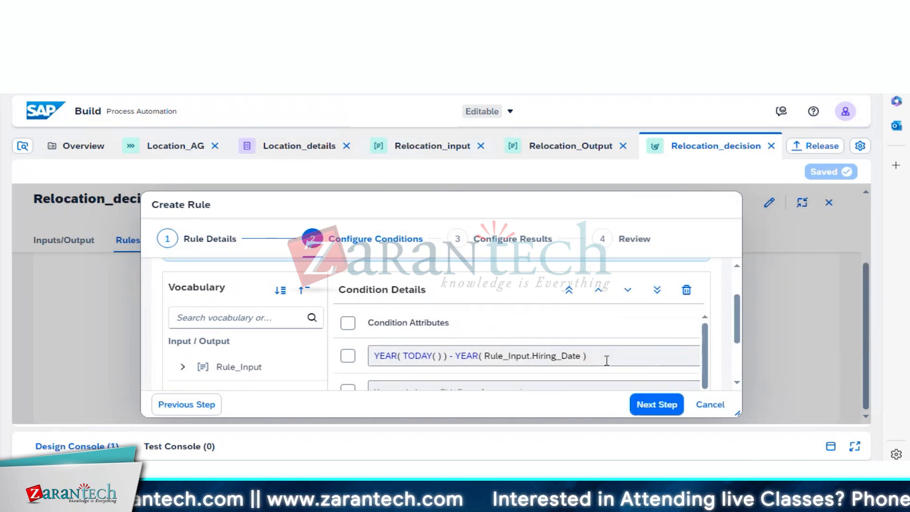
click(599, 357)
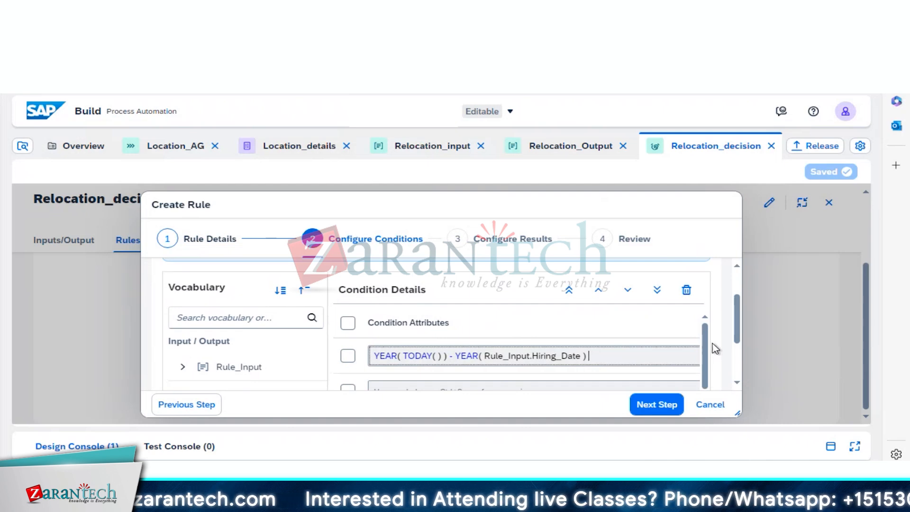
Set the second condition attribute to Rule_Input.New_Location and dismiss the suggestions.
drag(738, 329, 740, 343)
scroll(739, 339, down, 1)
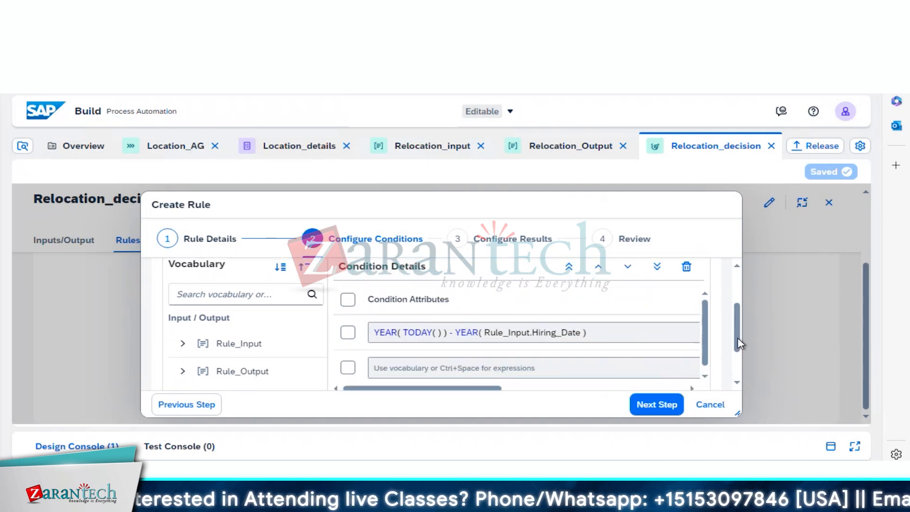
click(431, 370)
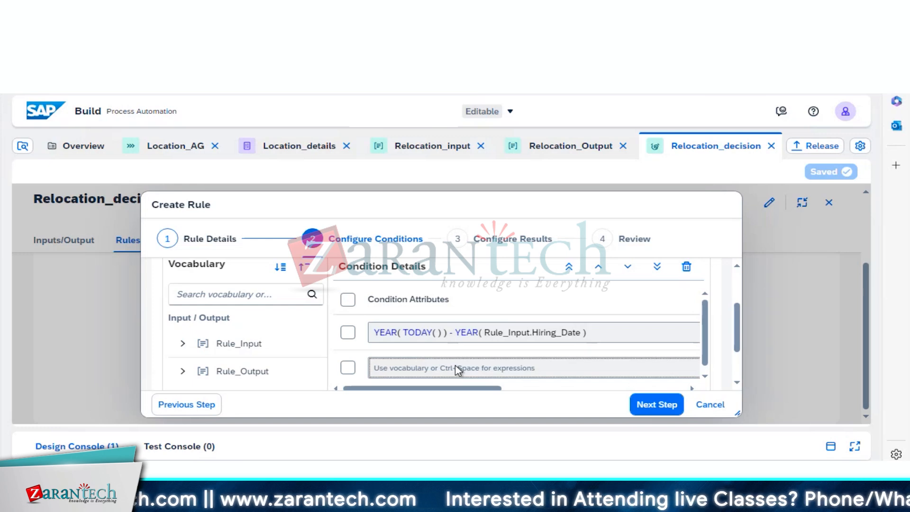
text(ru)
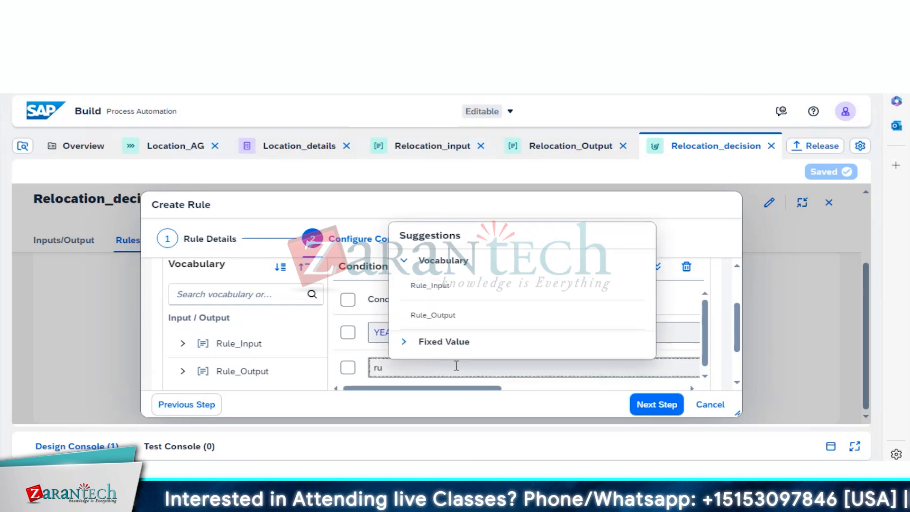
click(452, 287)
text(.)
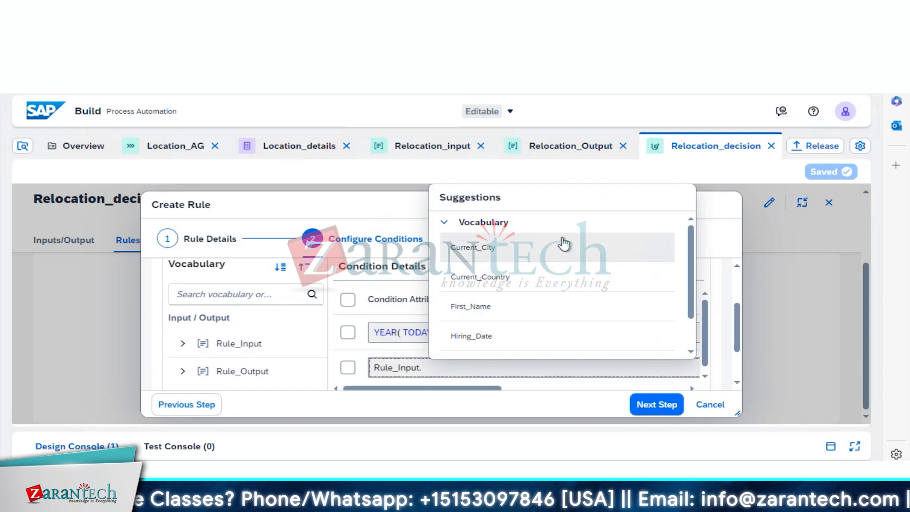
drag(693, 297, 589, 335)
click(537, 329)
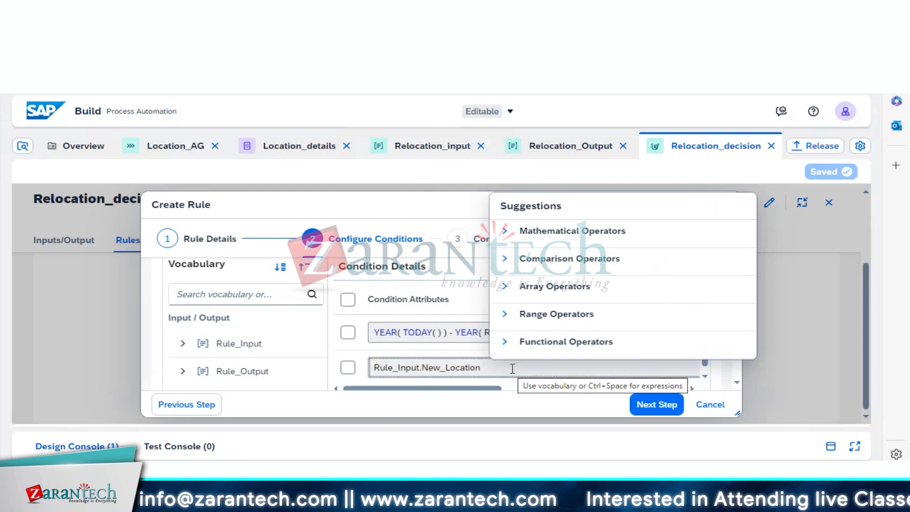
click(658, 410)
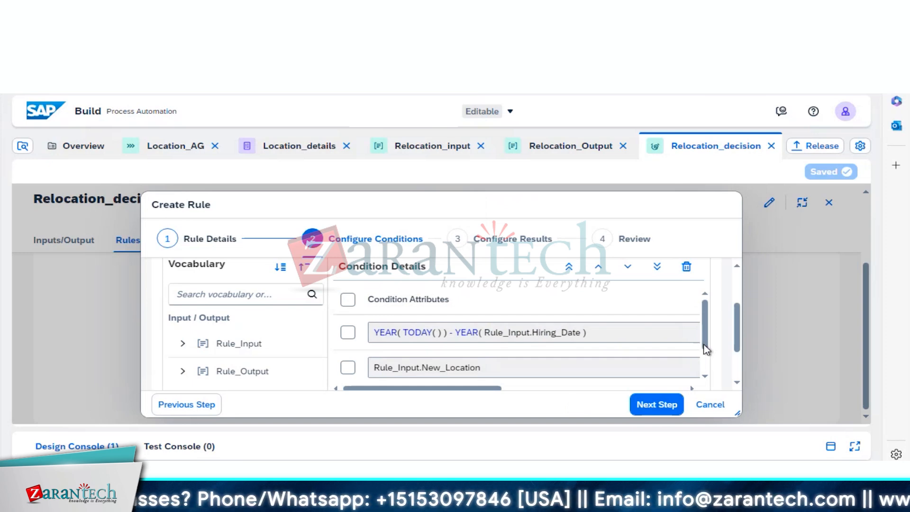
Proceed to the results configuration and fill the result attributes from the Rule_Output vocabulary.
scroll(702, 377, down, 1)
scroll(694, 336, up, 1)
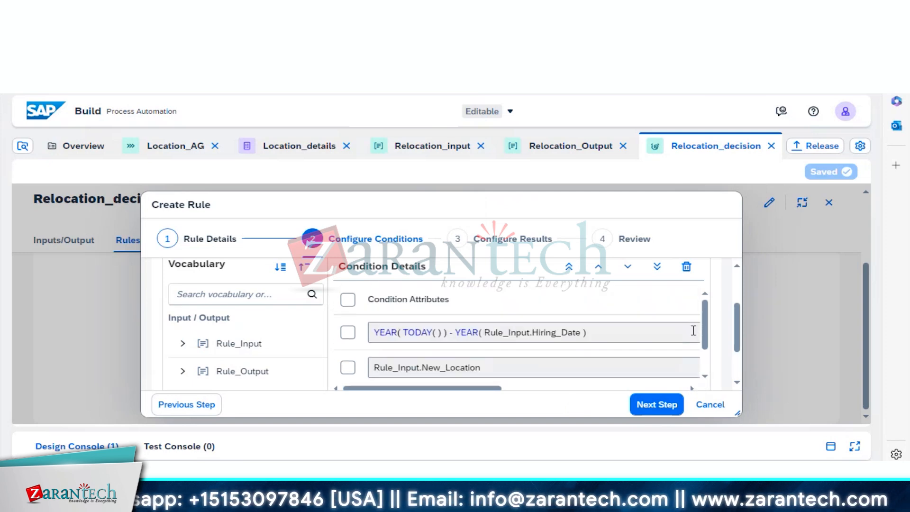
click(654, 406)
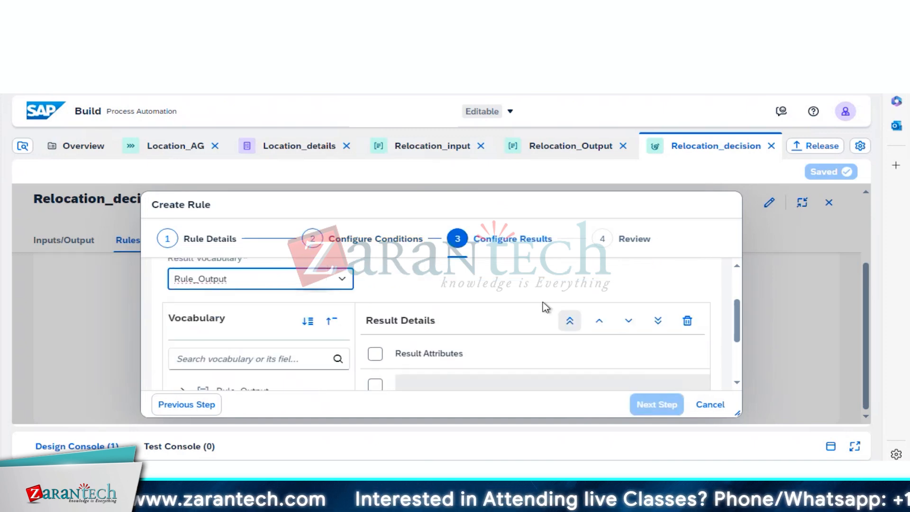
drag(740, 323, 739, 333)
click(486, 362)
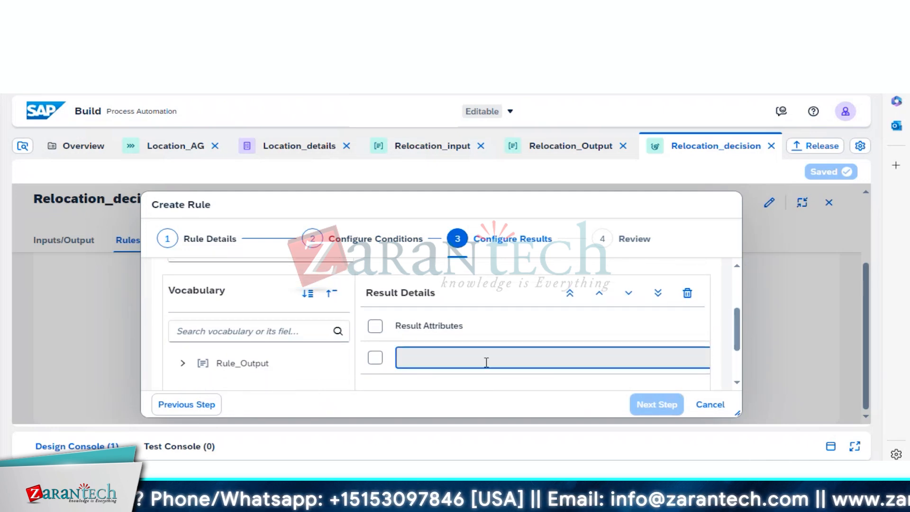
drag(256, 370, 393, 356)
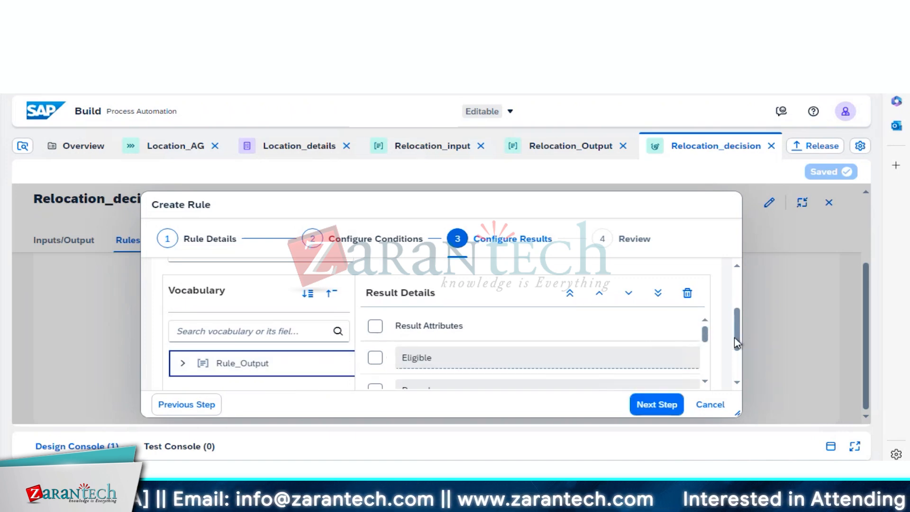
Select all result attributes and deselect the empty row at the end of the list.
scroll(736, 346, down, 1)
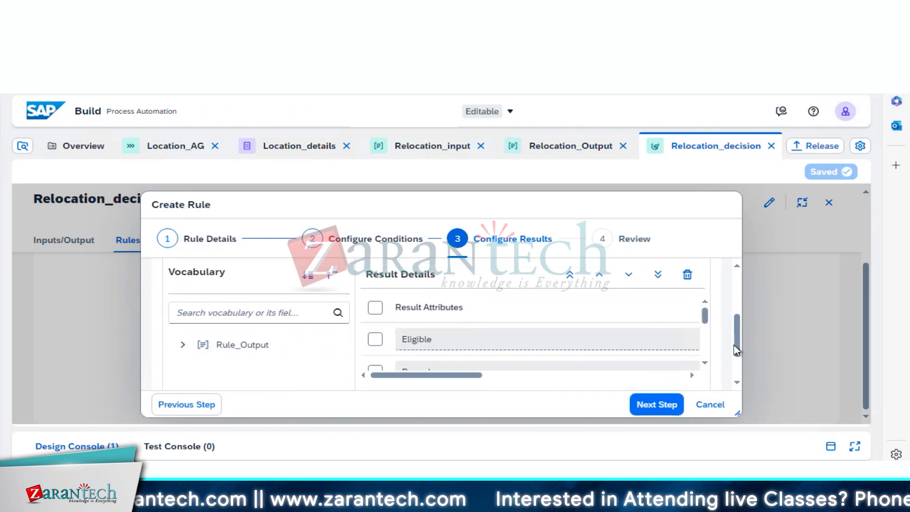
drag(458, 376, 535, 374)
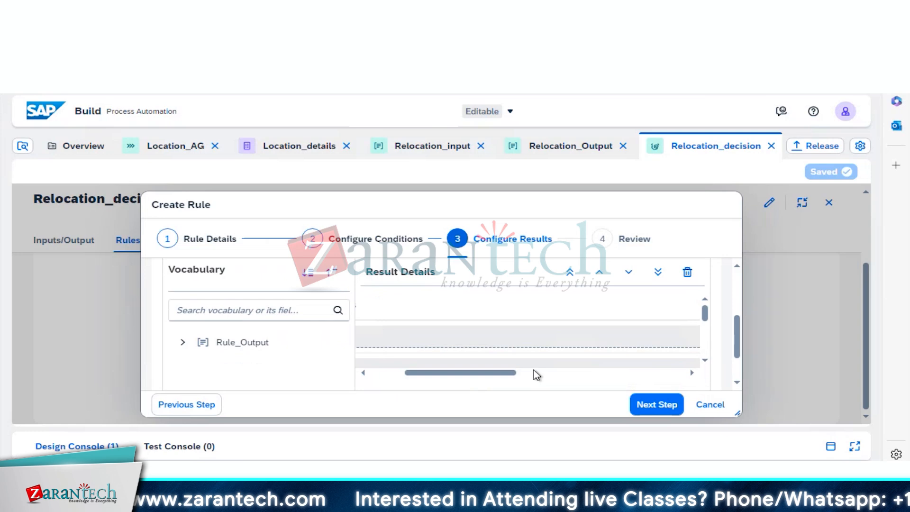
click(386, 372)
click(375, 306)
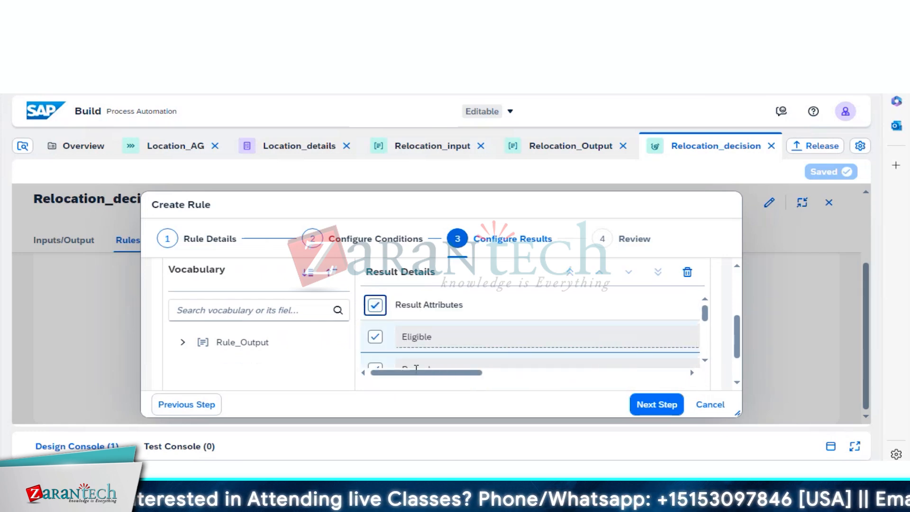
drag(419, 373, 493, 374)
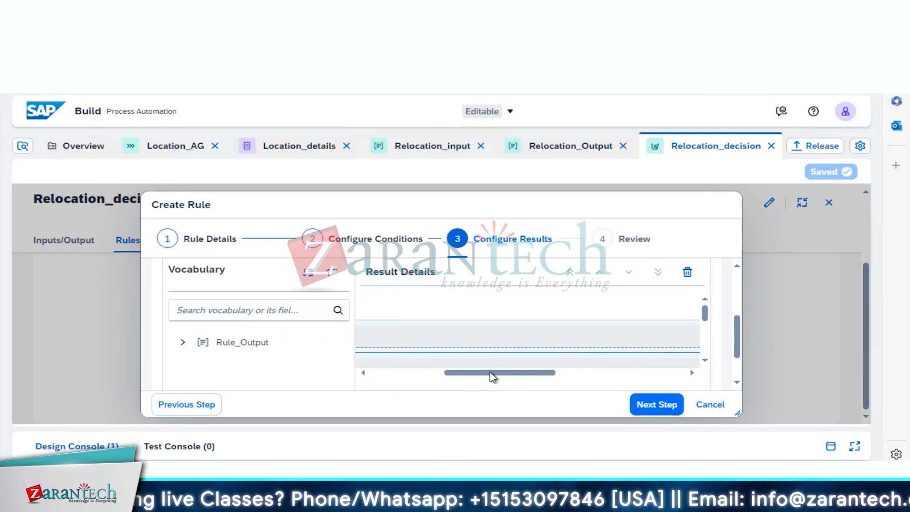
click(397, 373)
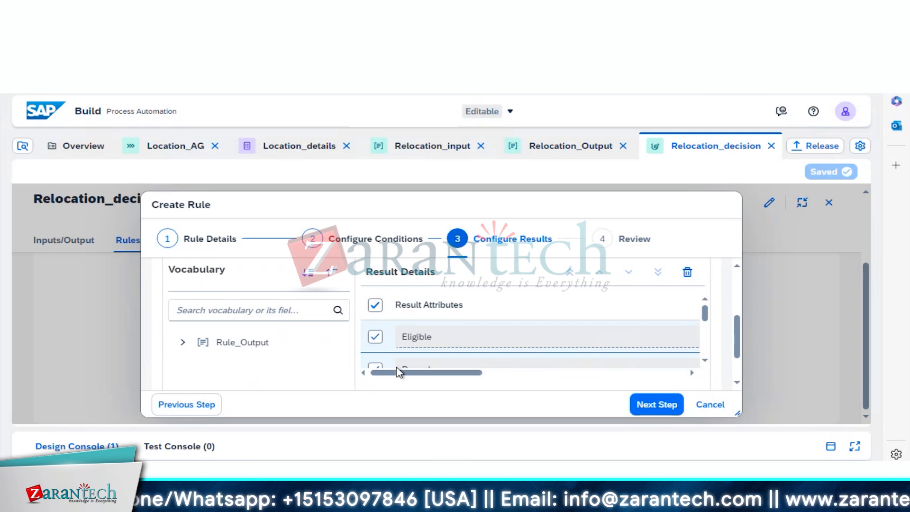
drag(707, 315, 708, 354)
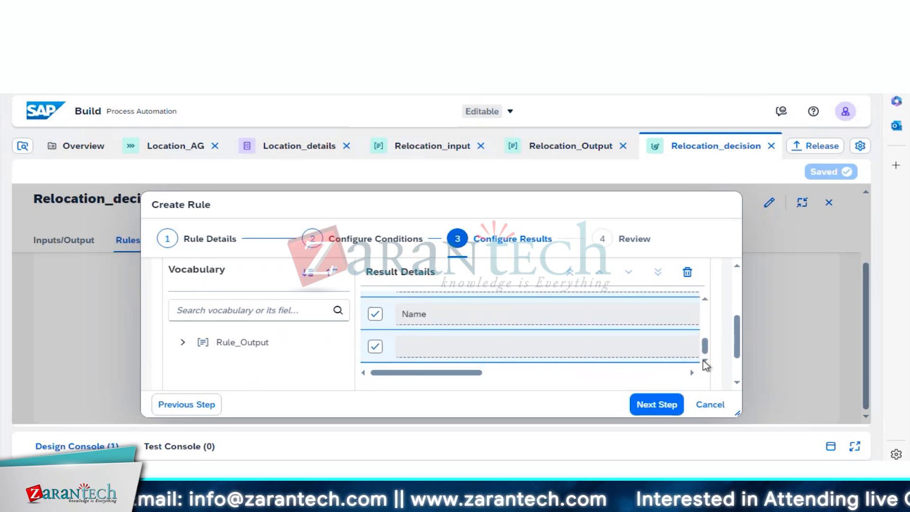
click(376, 350)
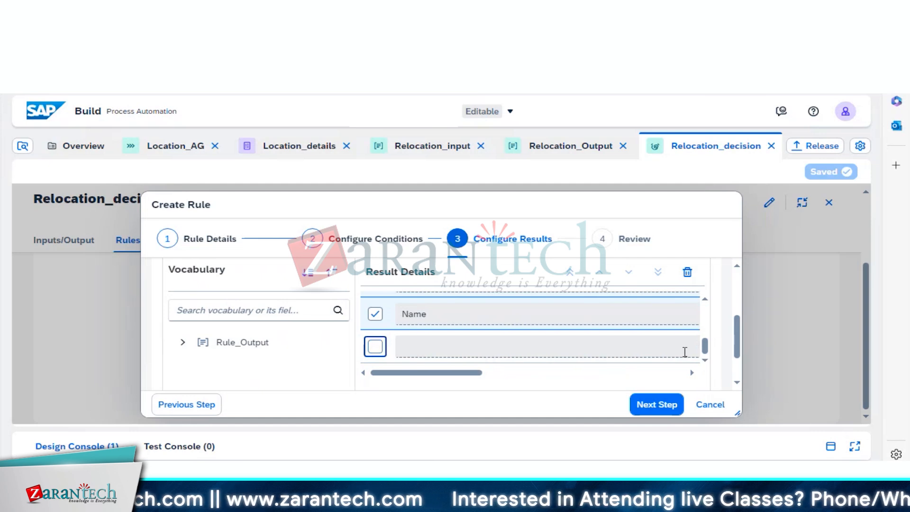
Proceed to the rule review and create the decision table rule.
drag(706, 348, 705, 346)
click(655, 408)
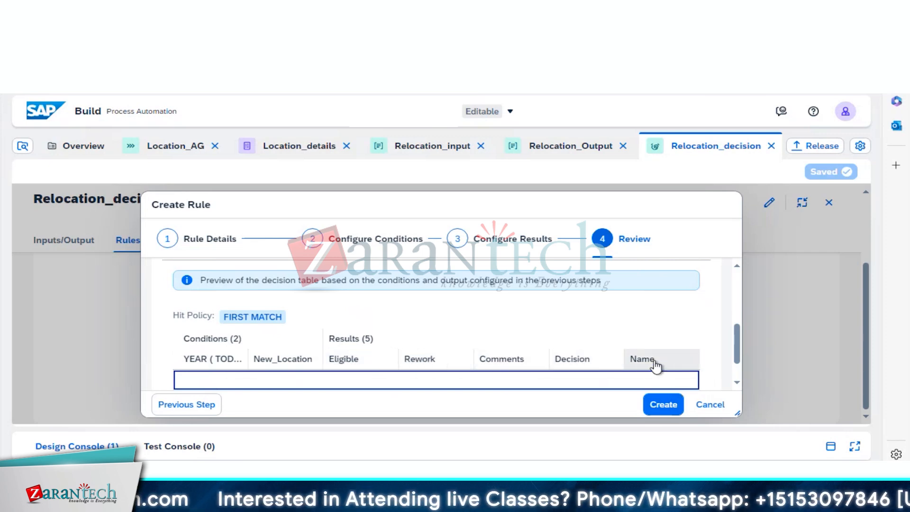
click(664, 406)
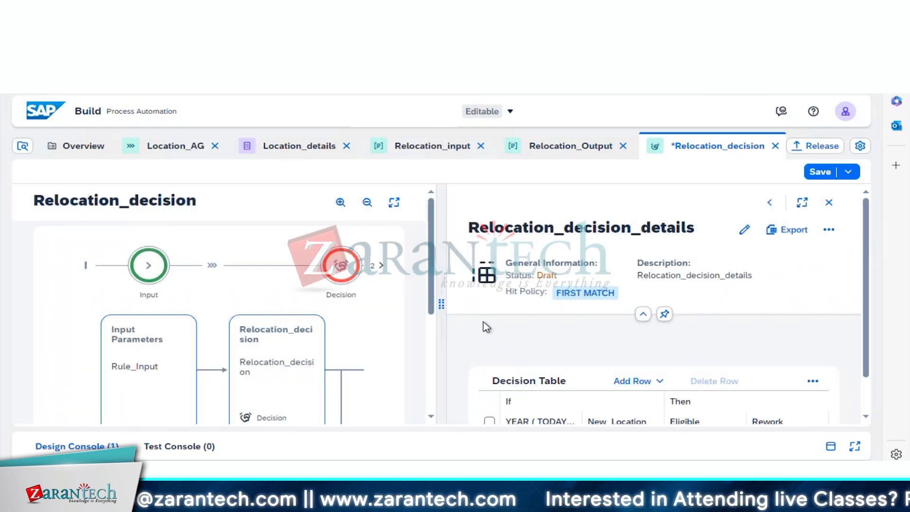
Insert a new first row in the Relocation_decision_details decision table.
drag(867, 308, 869, 392)
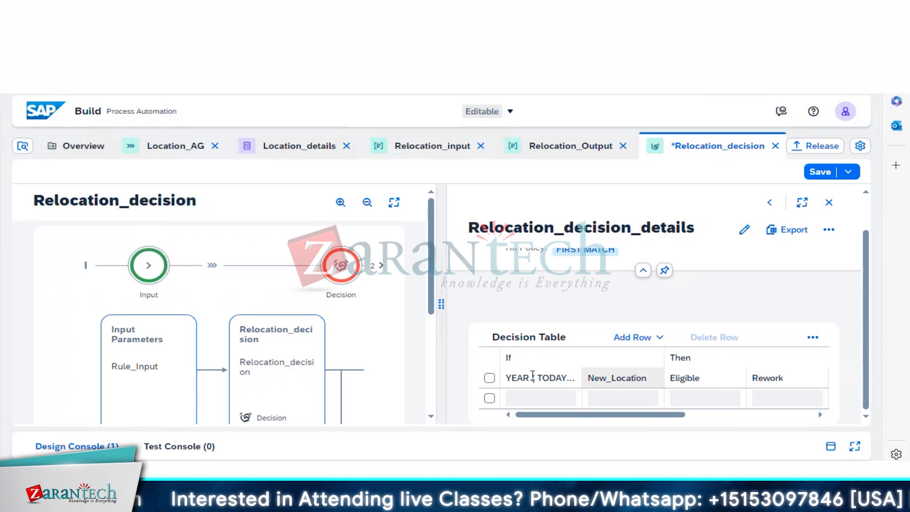
click(525, 396)
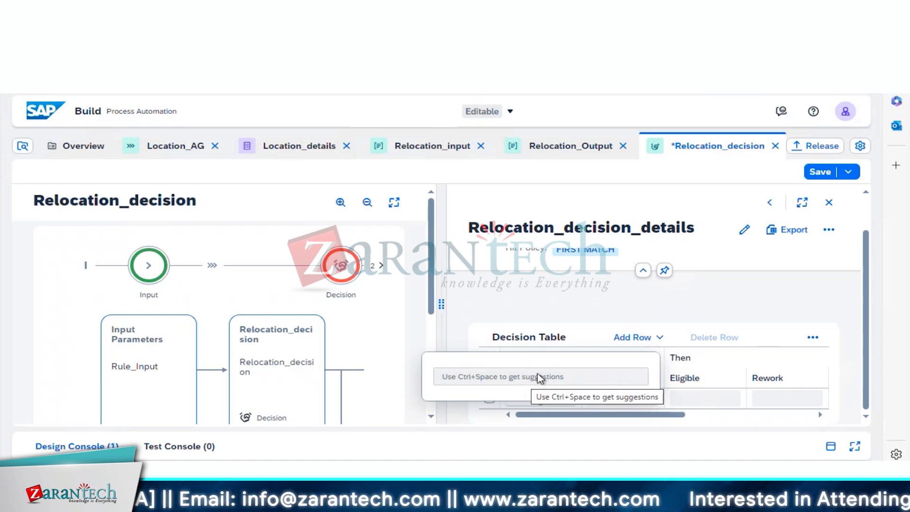
click(659, 338)
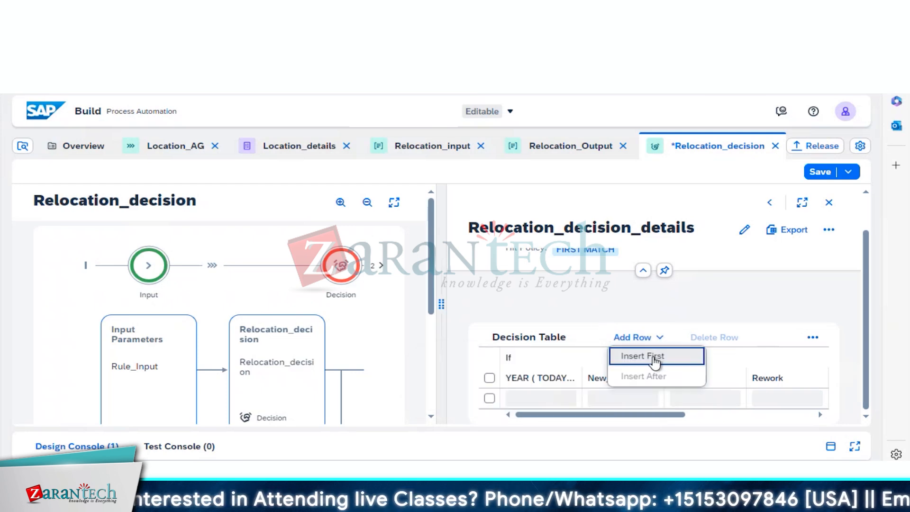
click(656, 359)
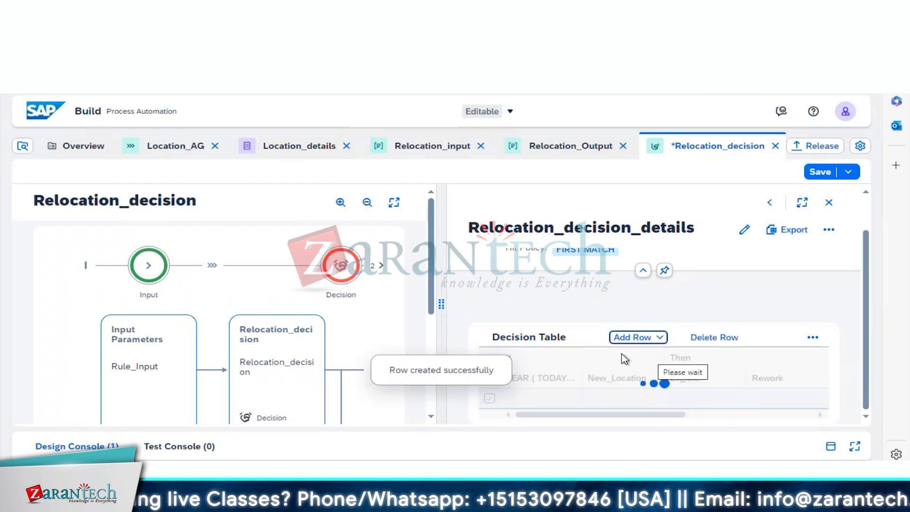
Set the first row's YEAR difference condition to >=1 and dismiss the suggestions.
click(538, 402)
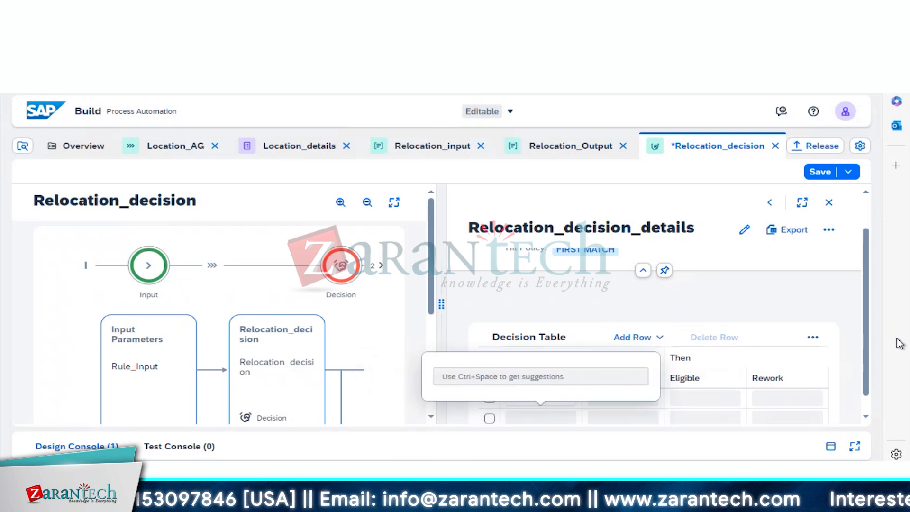
drag(865, 351, 867, 391)
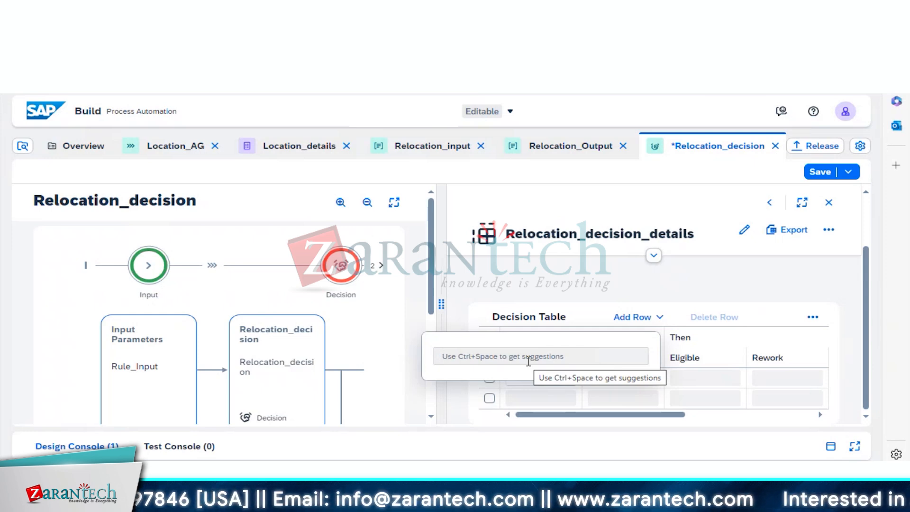
text(>=)
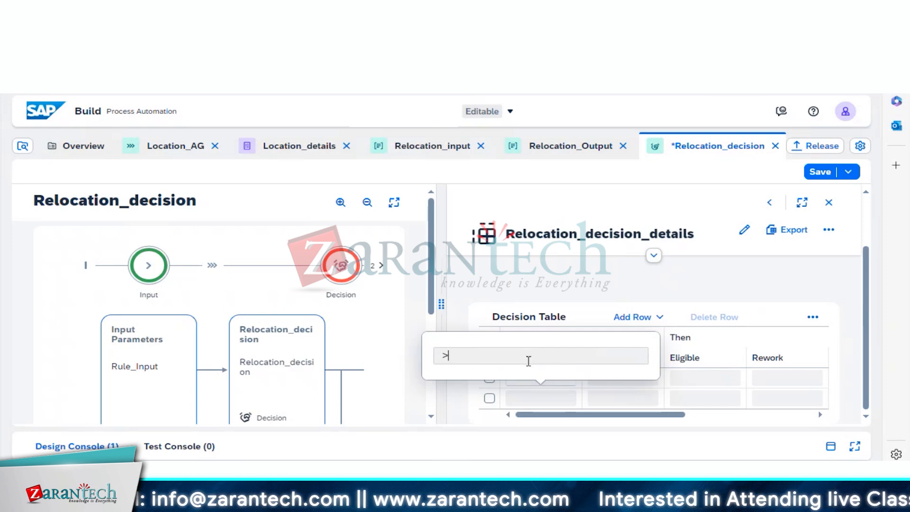
key(ctrl+space)
text(1)
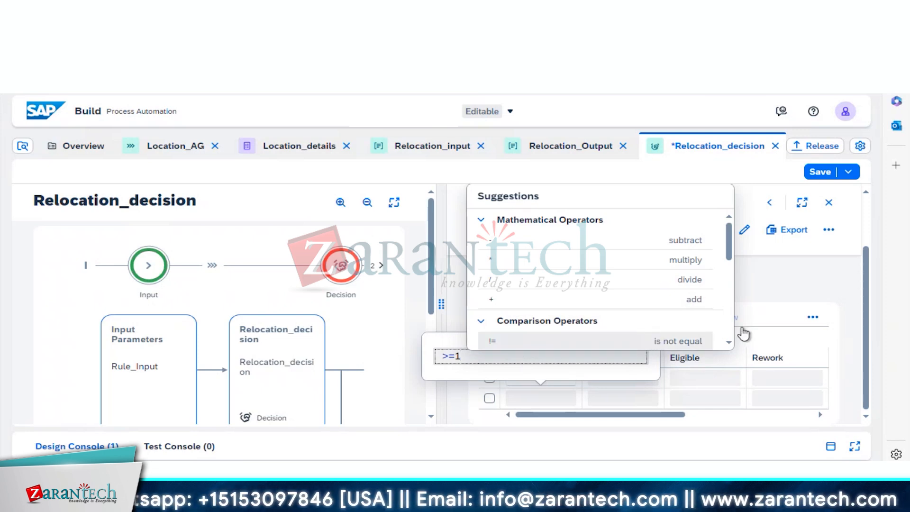
click(857, 330)
Start the first row's New_Location condition as =CONCAT with Rule_Input.Current_City as the first argument.
click(607, 379)
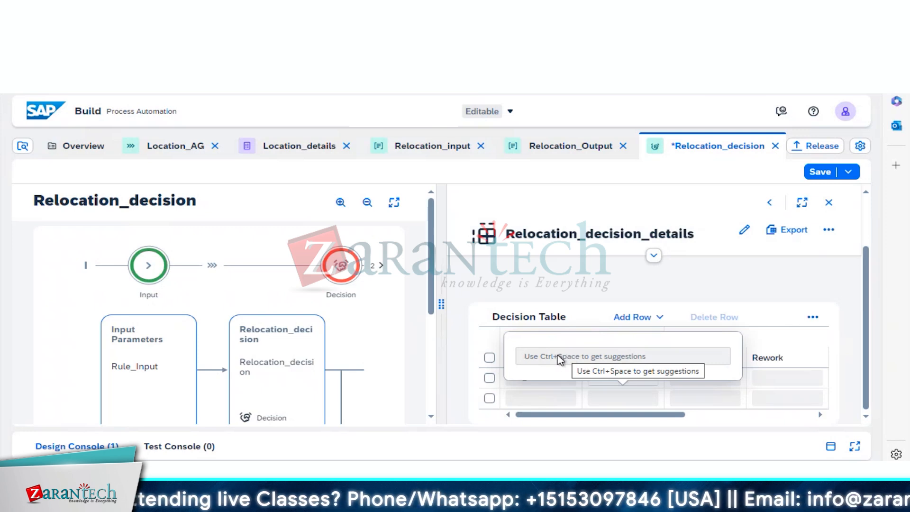
text(=)
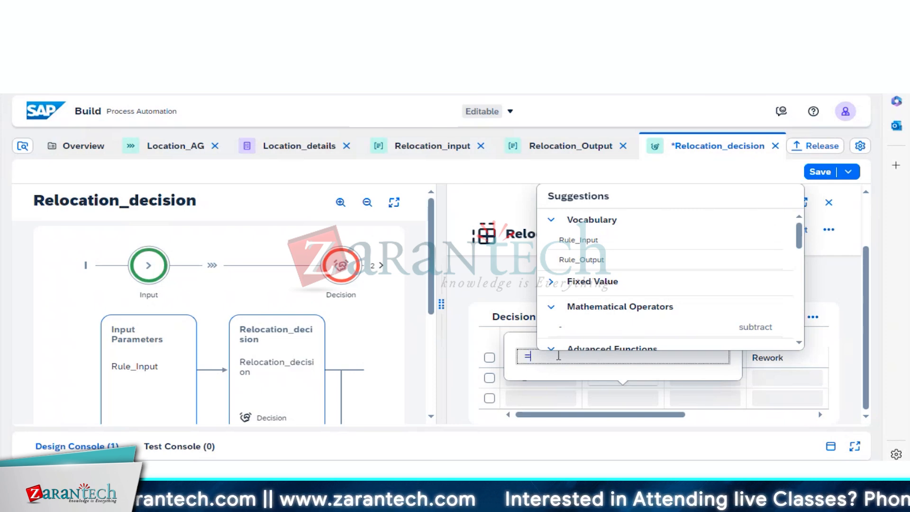
text(conca)
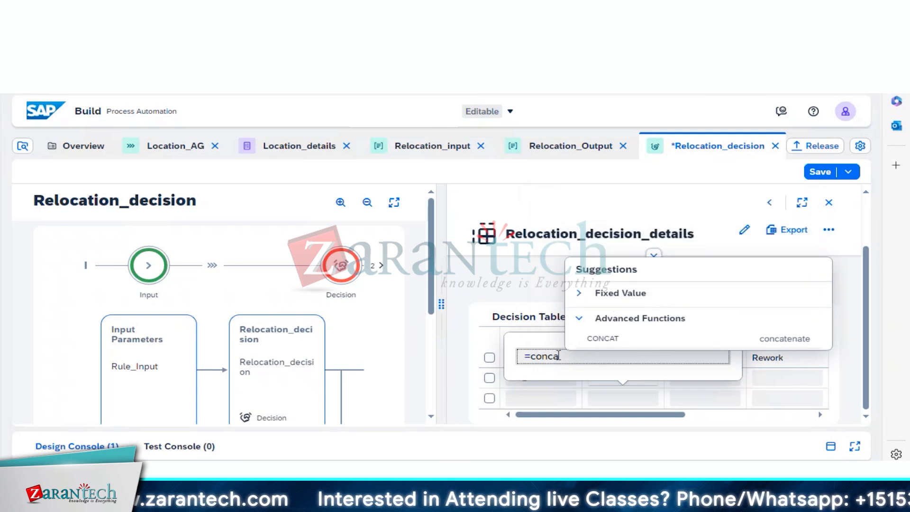
click(611, 338)
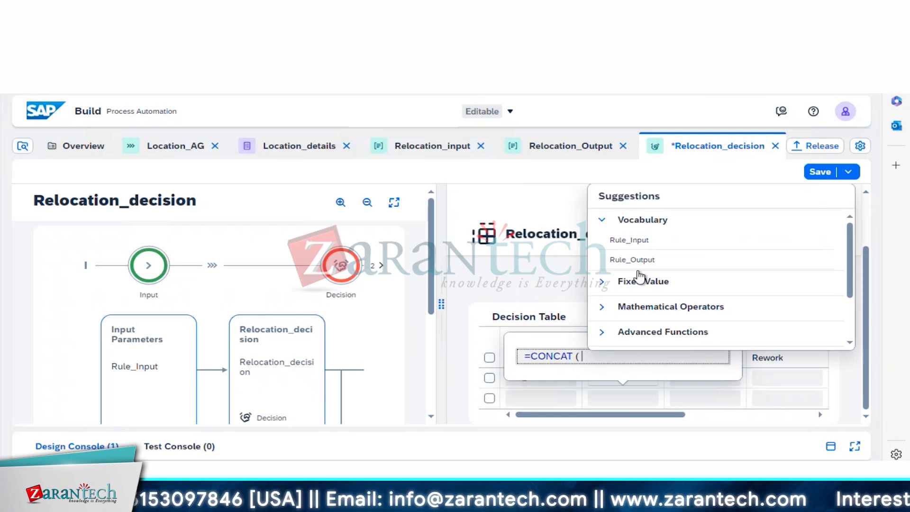
click(631, 240)
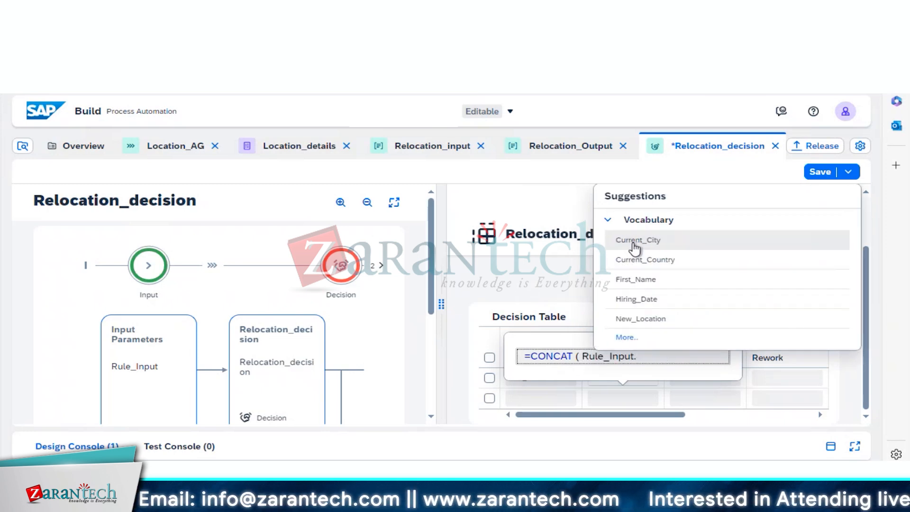
click(637, 246)
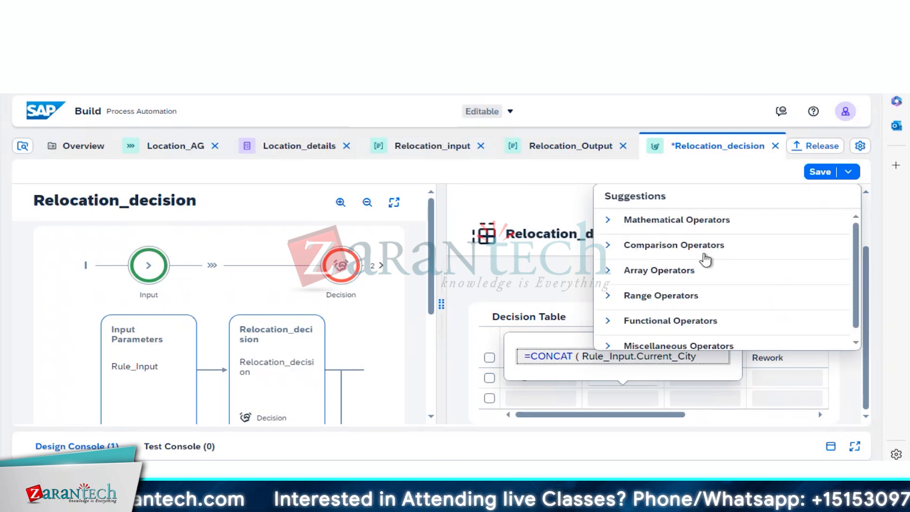
Add a single-quoted space as the CONCAT function's second argument, followed by a comma for another argument.
text(,)
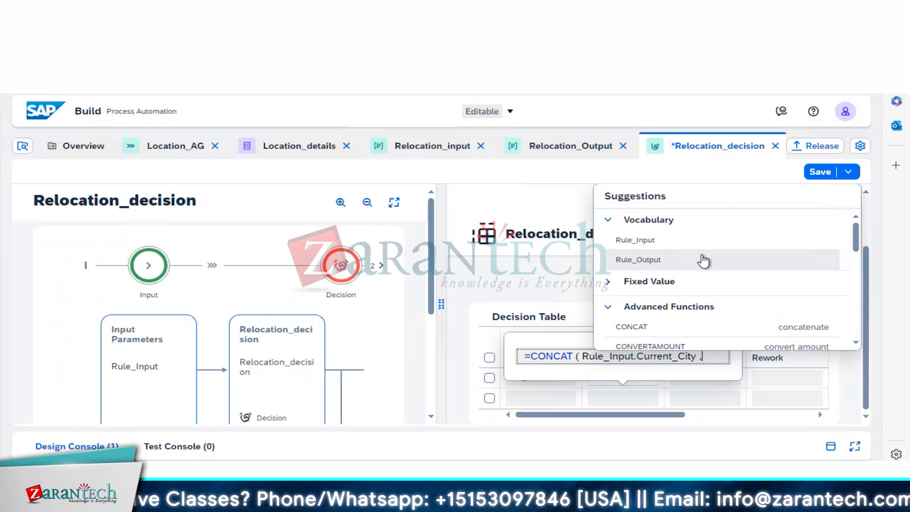
click(703, 309)
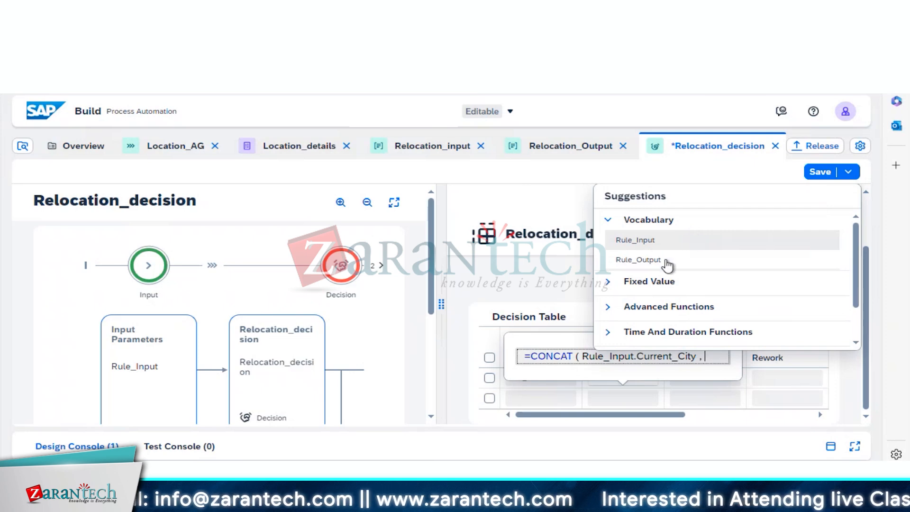
click(681, 288)
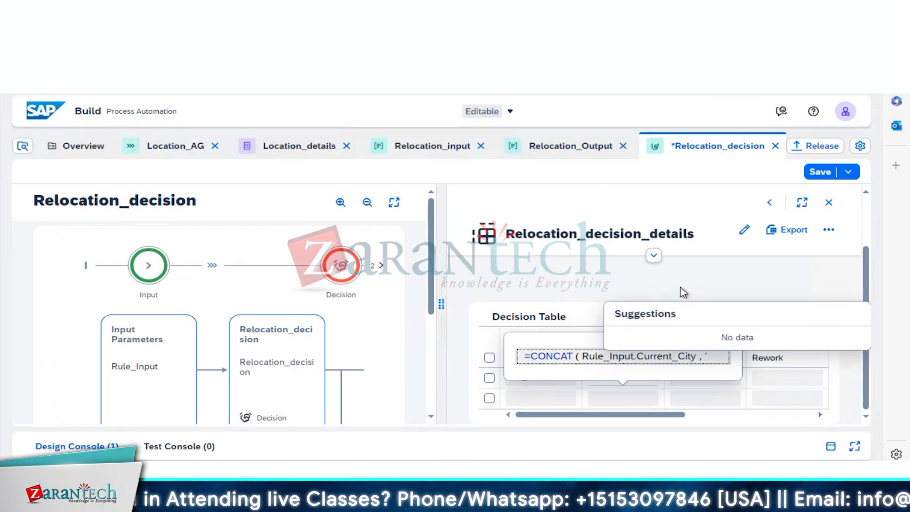
text(' )
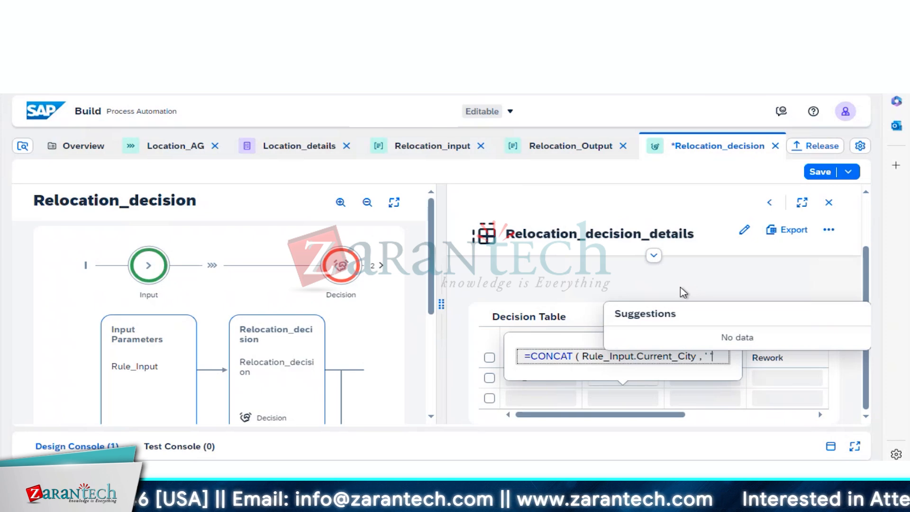
text(')
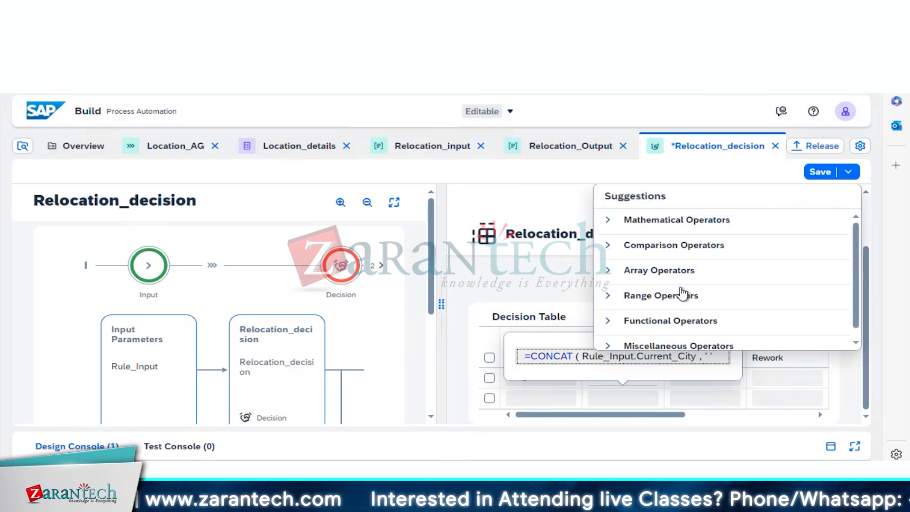
text( ))
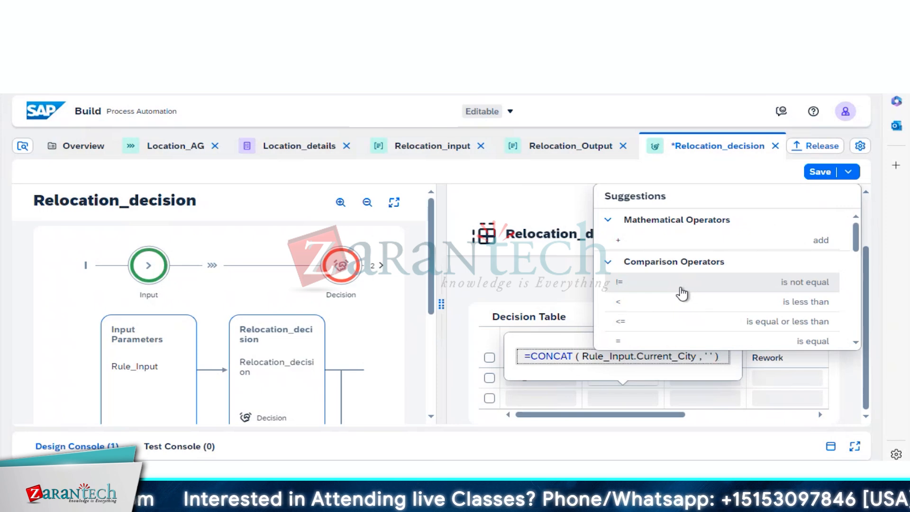
key(BackSpace)
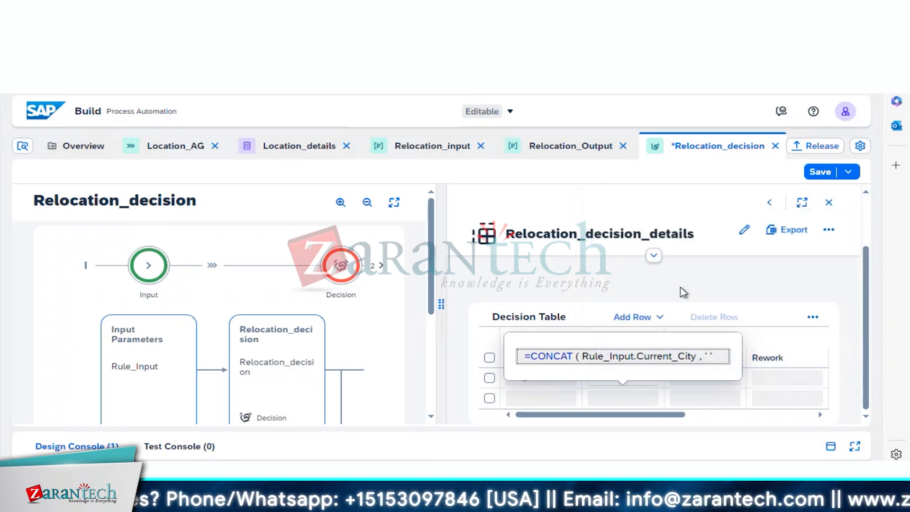
text(,)
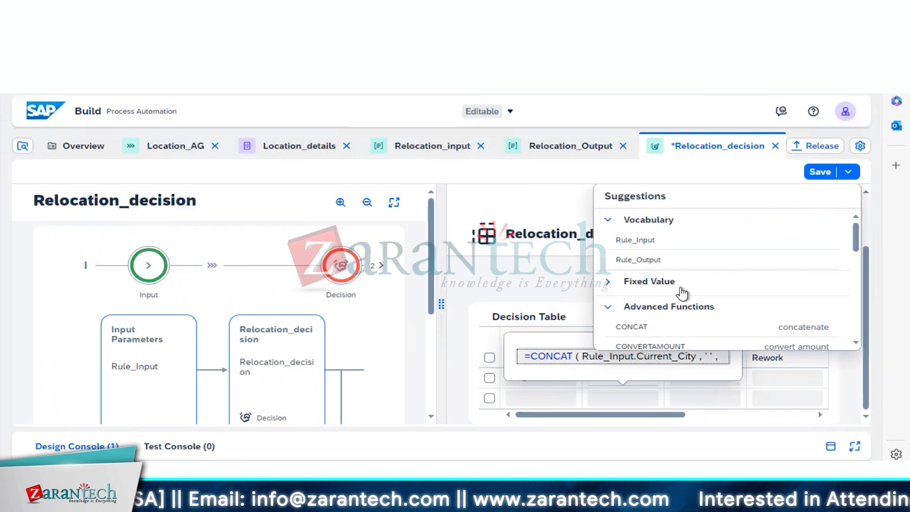
Complete the first row's New_Location CONCAT condition with Rule_Input.Current_Country as the third argument and a closing parenthesis.
click(654, 244)
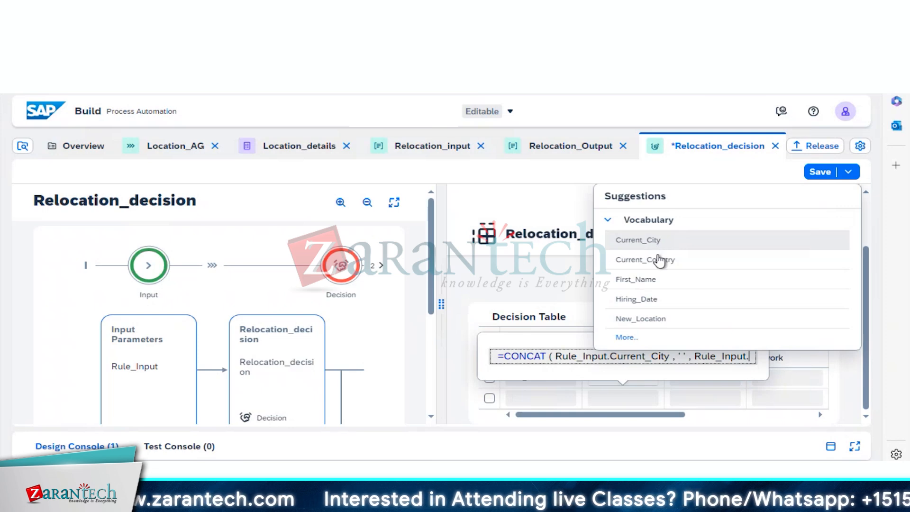
click(661, 265)
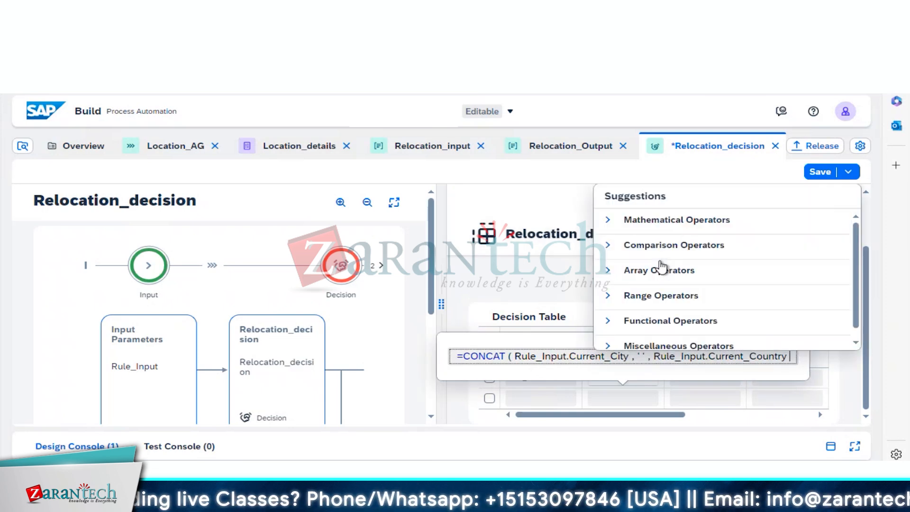
text())
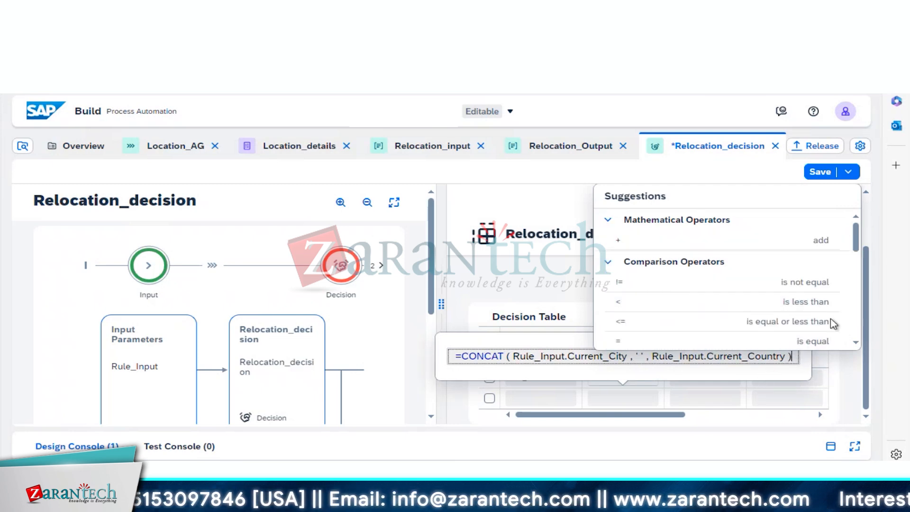
click(839, 370)
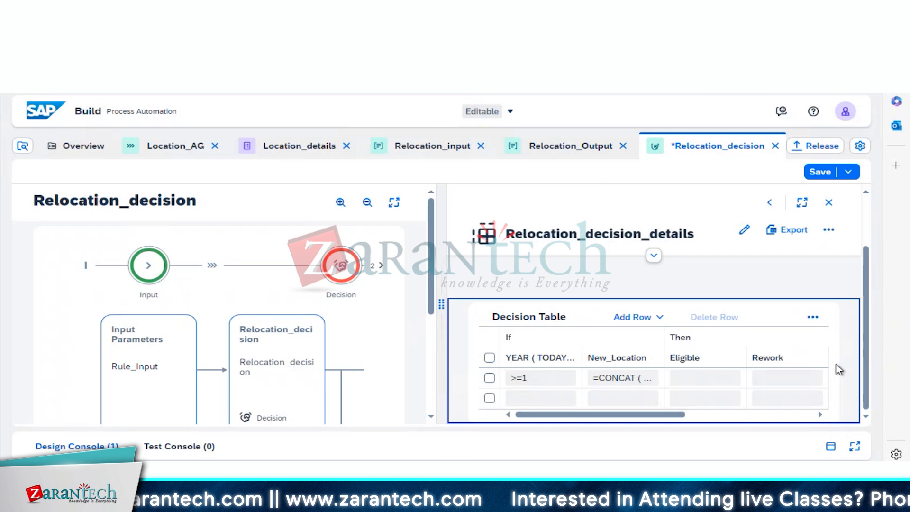
Review the first row's New_Location expression and expand the Relocation_decision_details table to full screen.
click(638, 378)
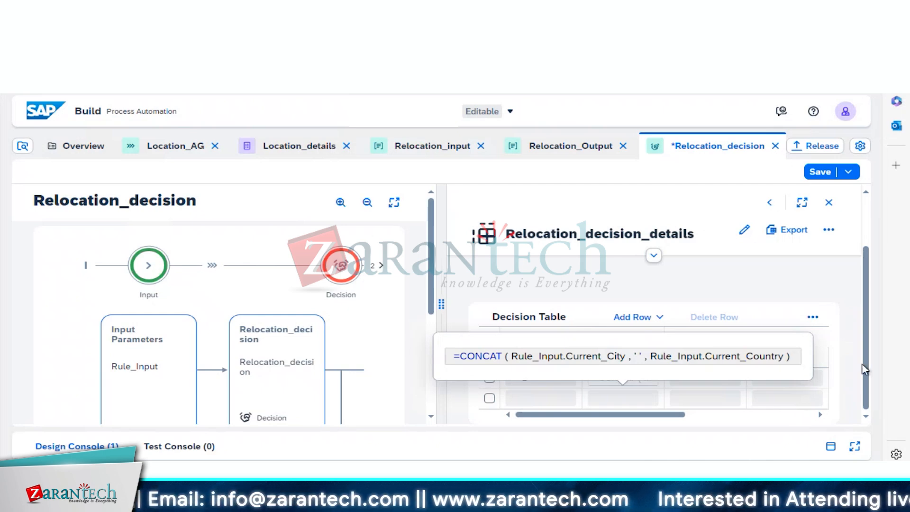
click(805, 205)
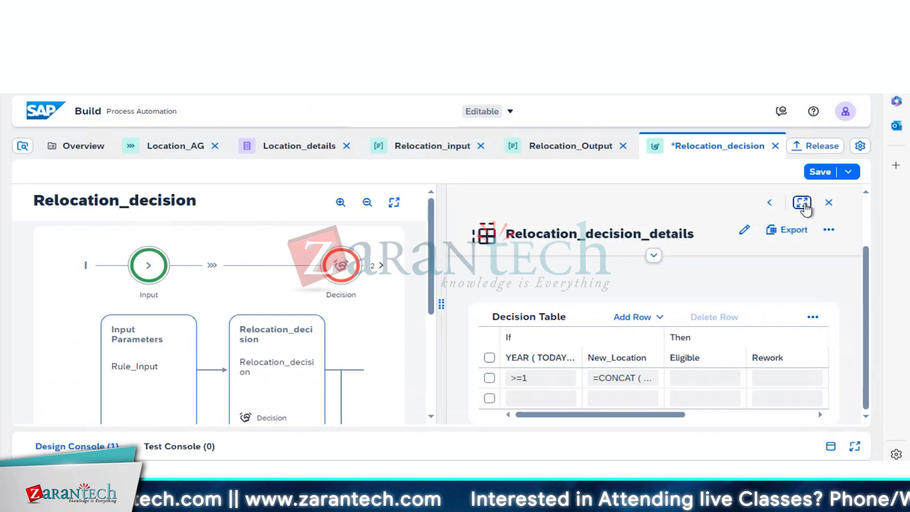
click(802, 203)
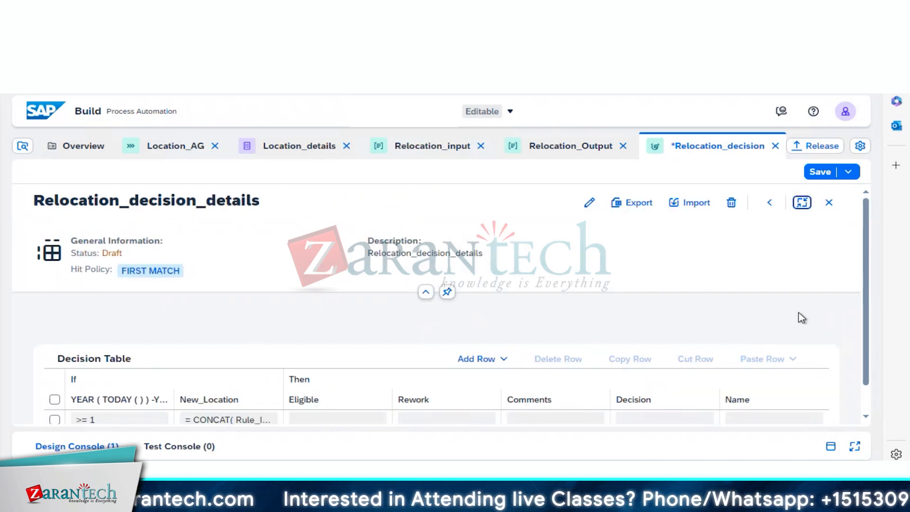
scroll(864, 316, down, 2)
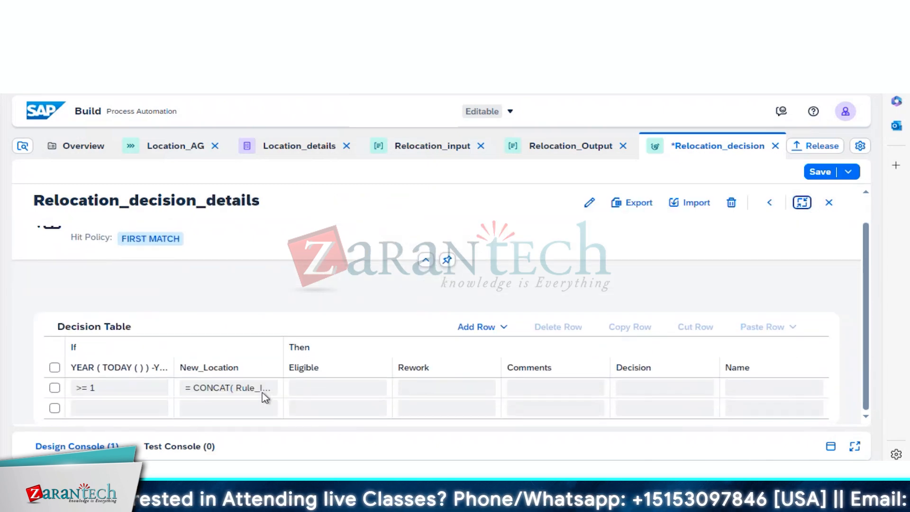
click(249, 392)
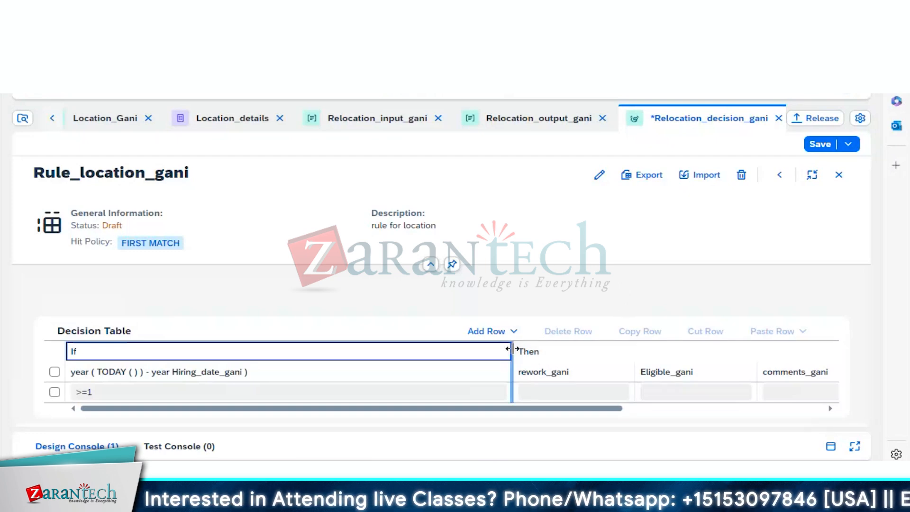
Narrow the If column in the Rule_location_gani decision table and open the rule's condition configuration for editing.
drag(512, 349, 342, 351)
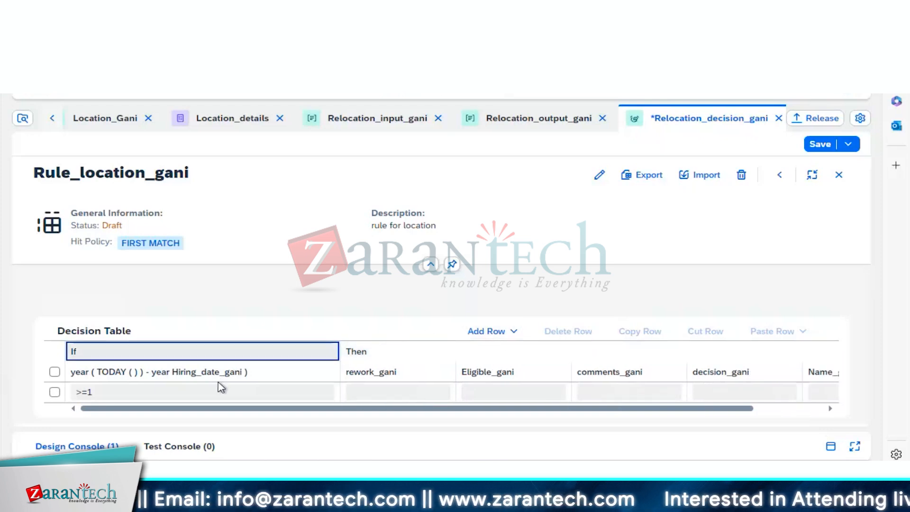
click(168, 373)
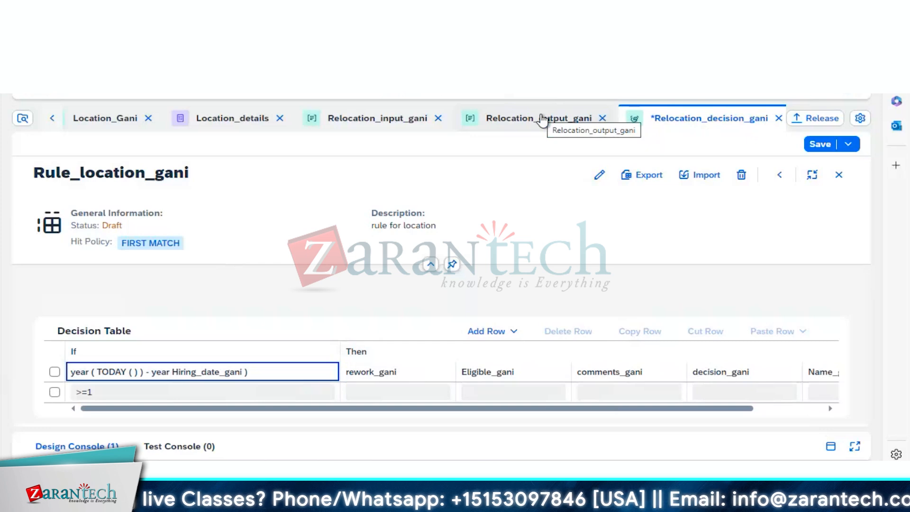
click(599, 174)
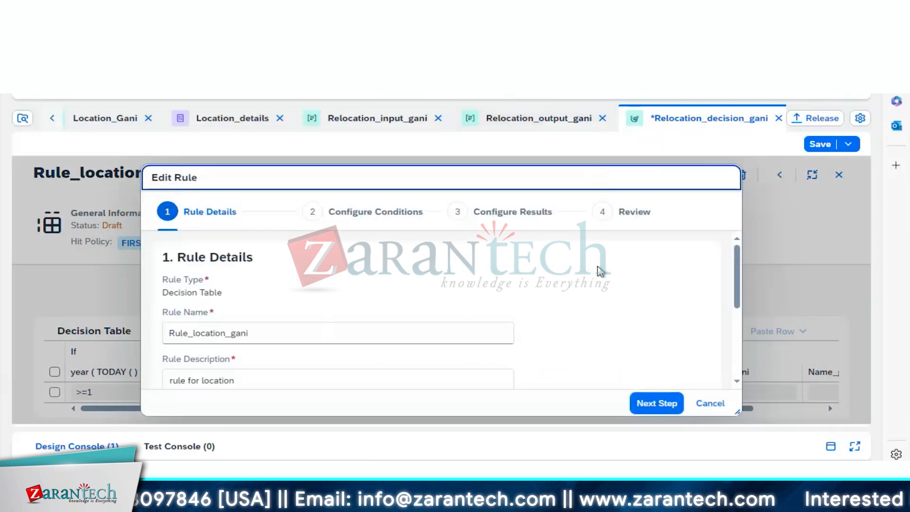
scroll(689, 341, down, 5)
click(653, 411)
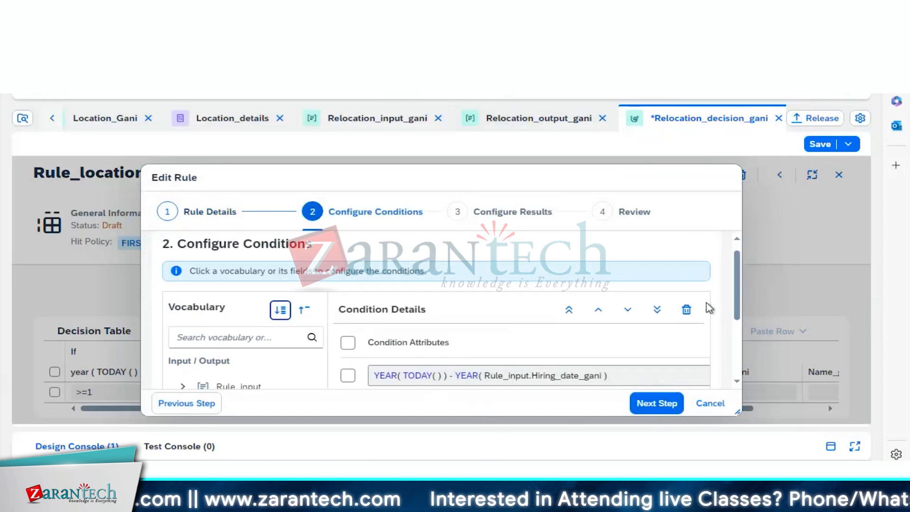
scroll(736, 300, down, 1)
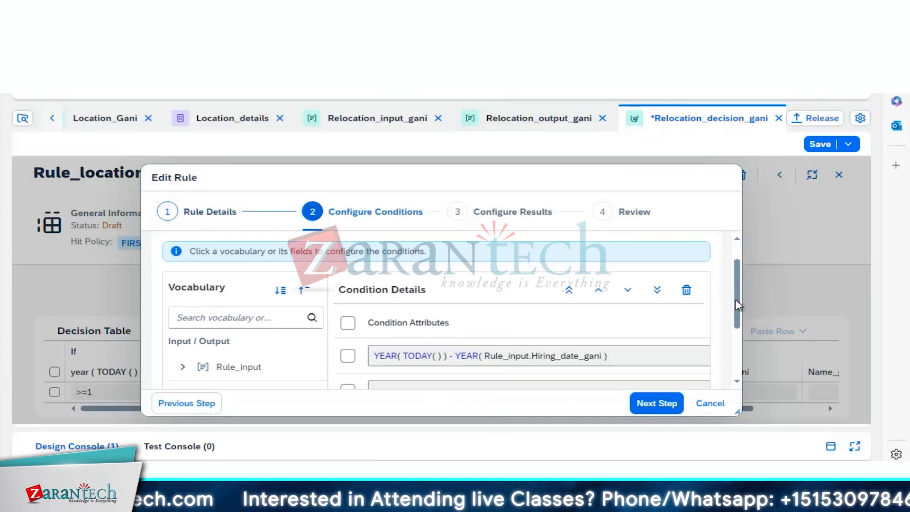
scroll(740, 340, down, 3)
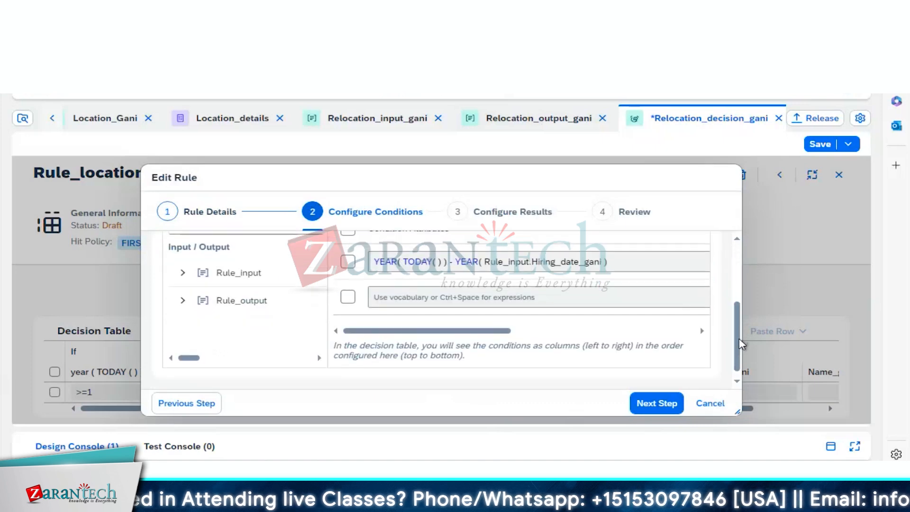
drag(738, 337, 740, 331)
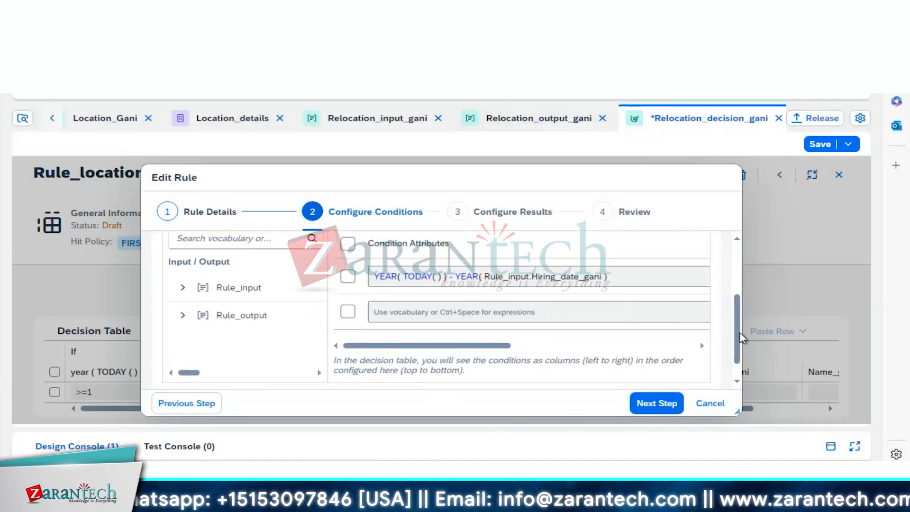
click(472, 312)
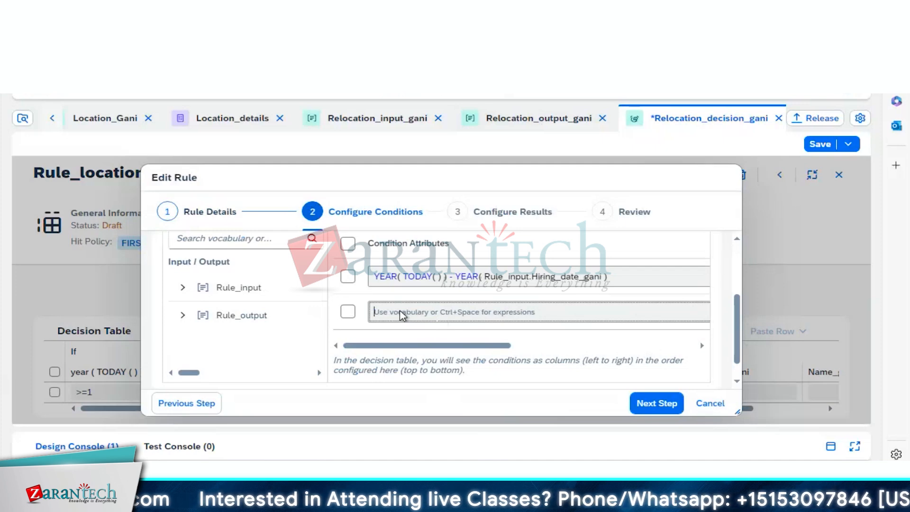
text(Rule_)
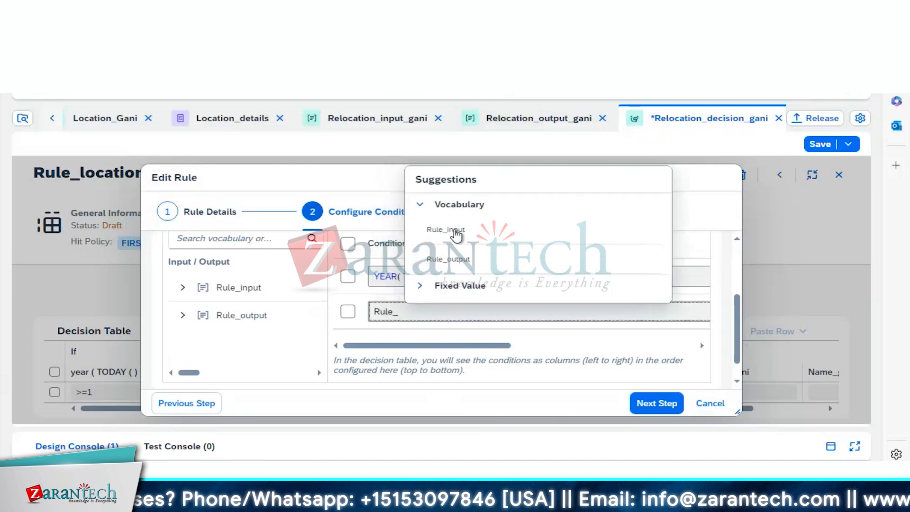
click(456, 234)
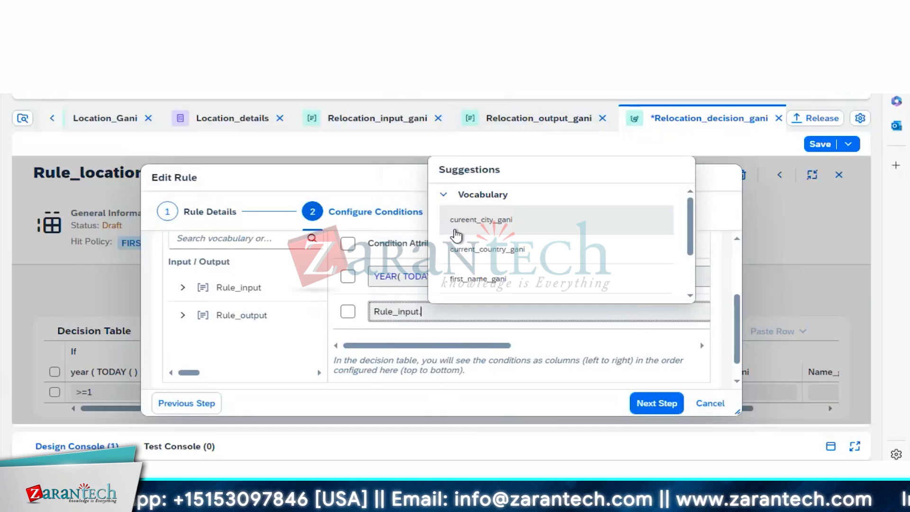
drag(695, 234, 693, 281)
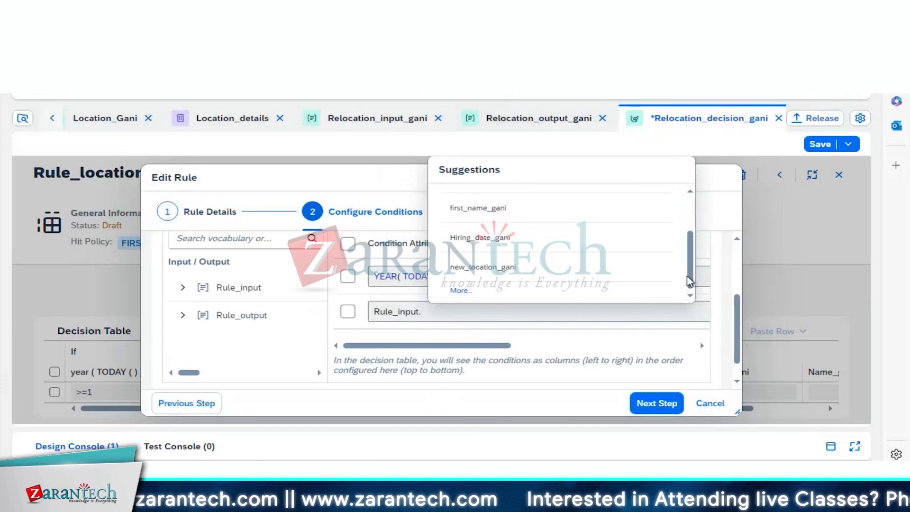
click(499, 266)
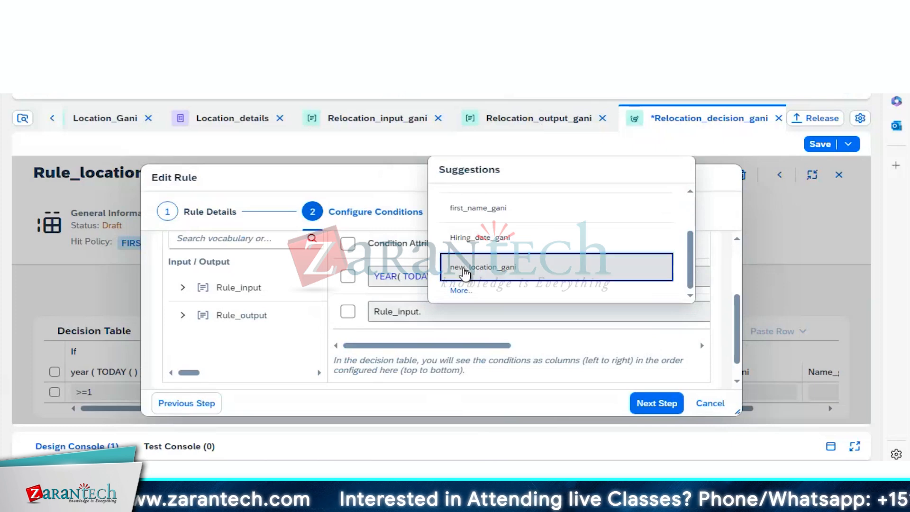
click(593, 310)
key(BackSpace)
key(BackSpace)
key(BackSpace)
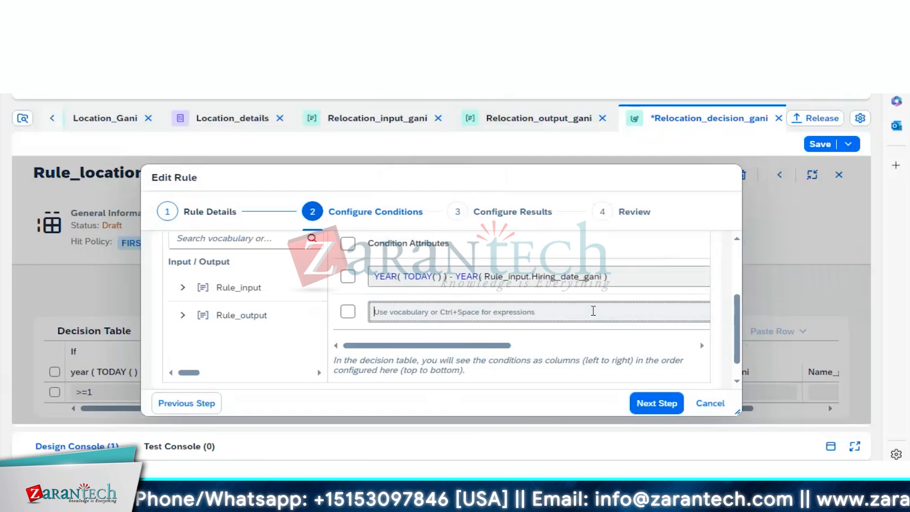
Add Rule_input.new_location_gani as the rule's second condition attribute.
text(rule)
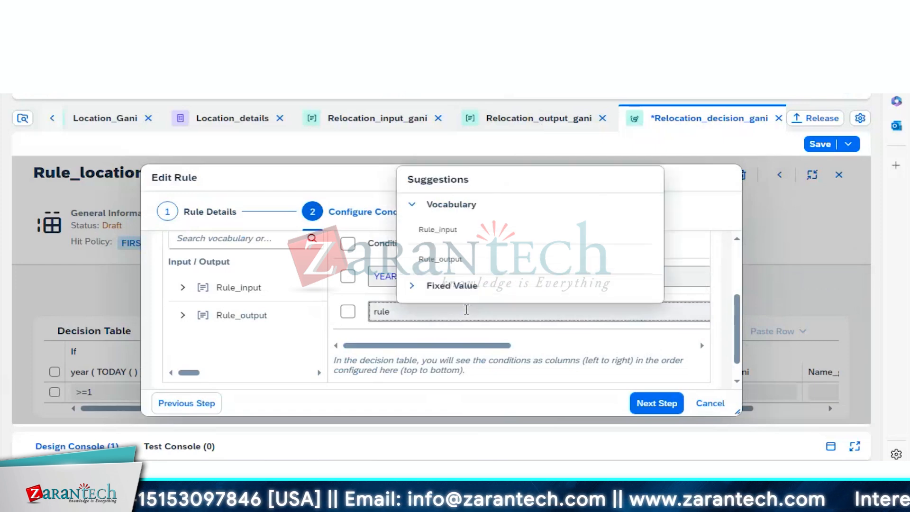
click(444, 232)
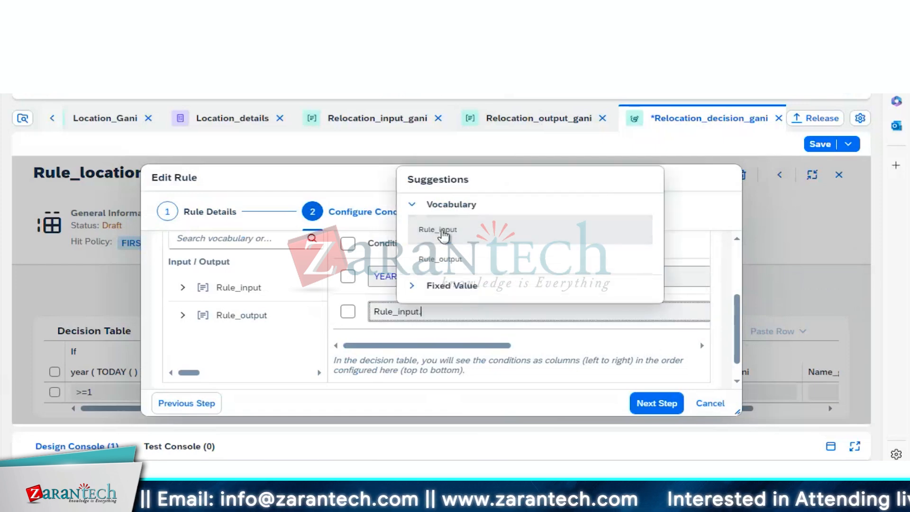
text(.)
scroll(503, 248, down, 2)
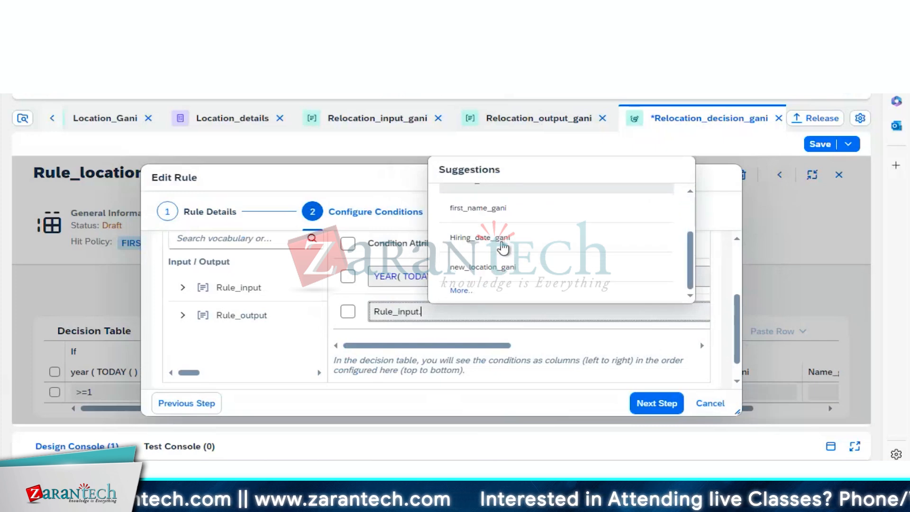
click(493, 277)
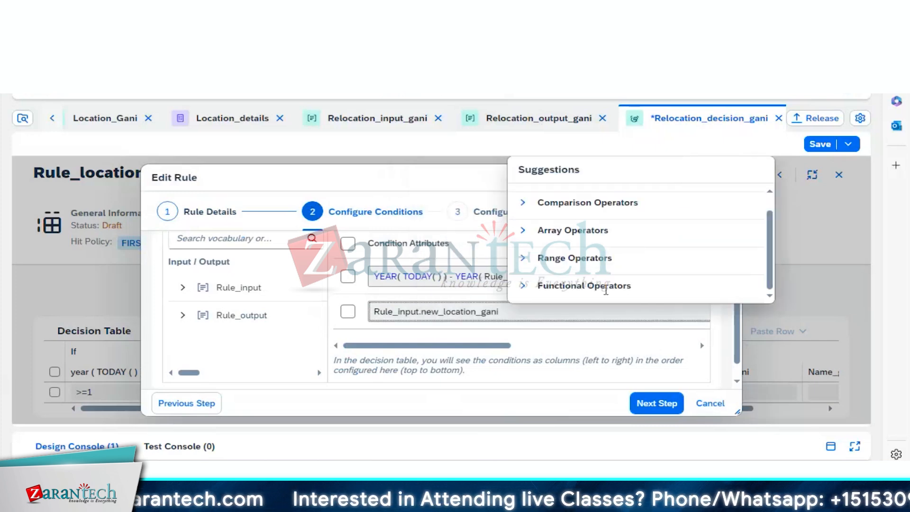
click(617, 315)
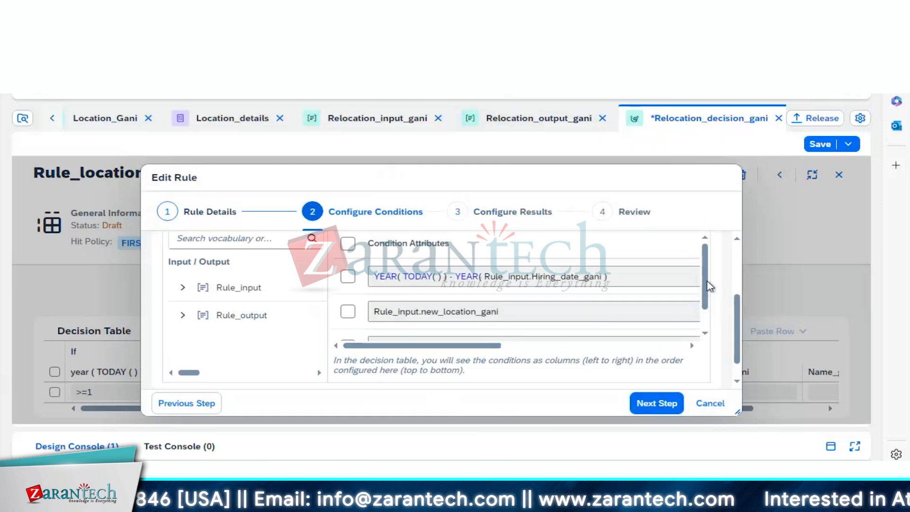
Select the rework_gani, Eligible_gani, comments_gani, decision_gani and Name_gani result attributes and proceed to the rule review.
click(647, 410)
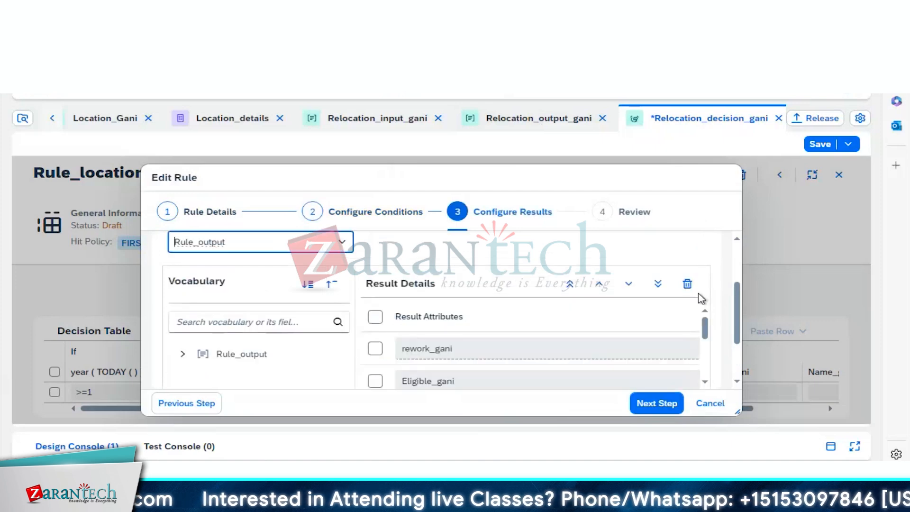
mouse_move(703, 321)
mouse_down()
mouse_move(707, 349)
mouse_move(706, 325)
mouse_up()
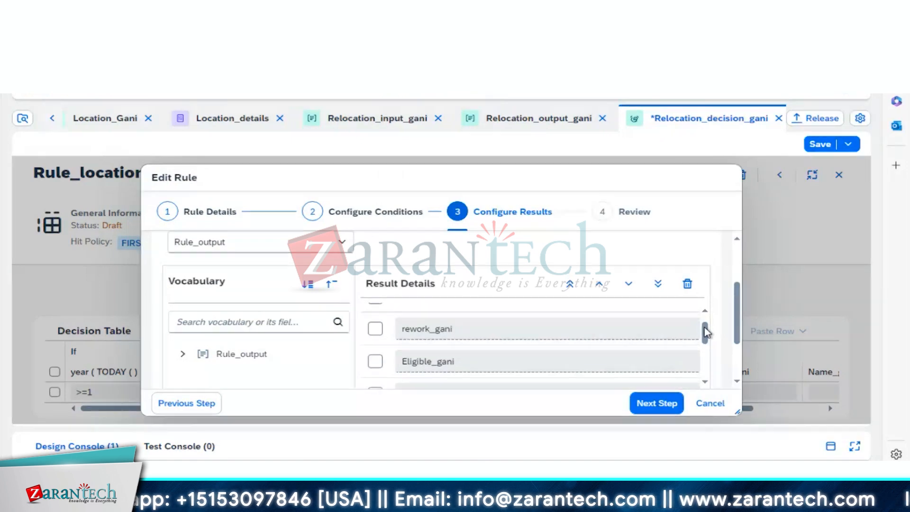
click(375, 329)
click(375, 361)
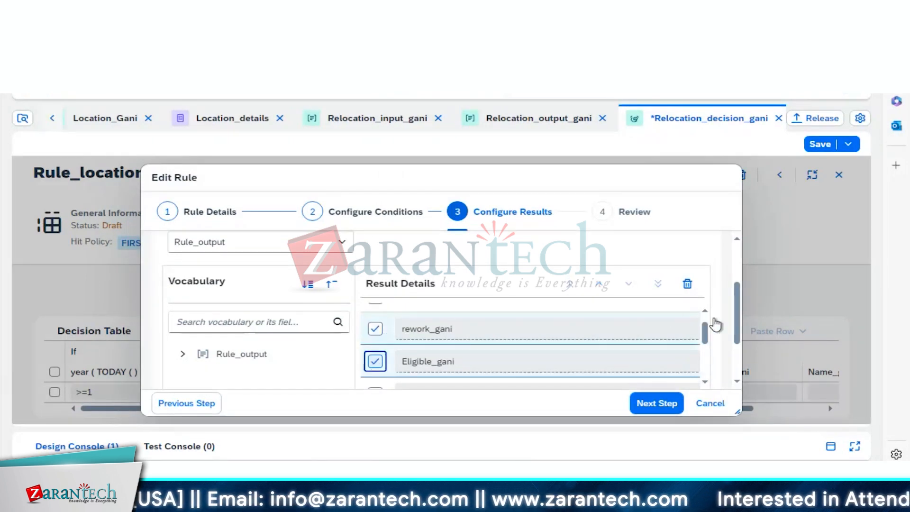
drag(706, 338, 706, 357)
click(374, 317)
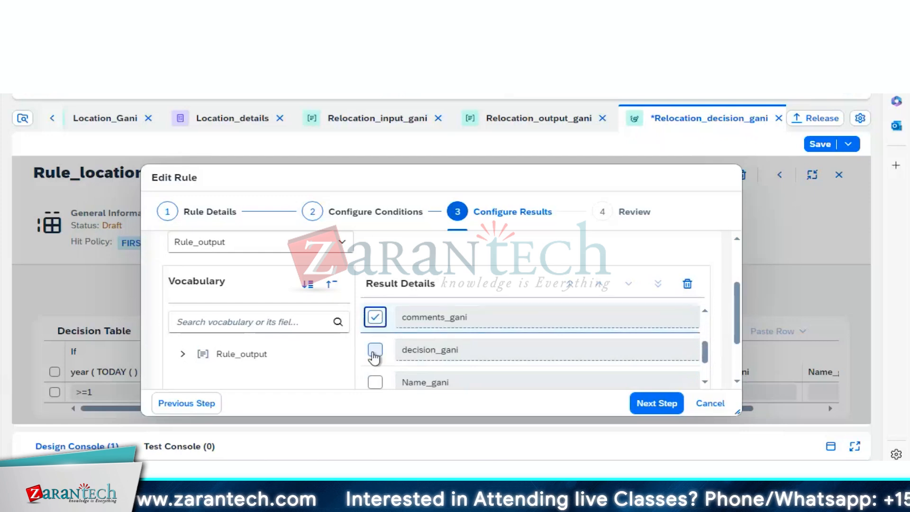
click(375, 350)
click(375, 381)
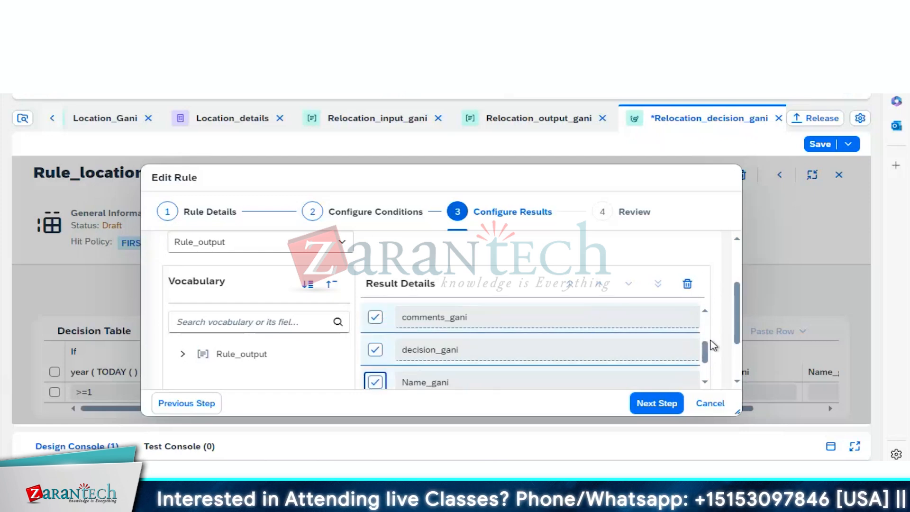
drag(706, 356, 707, 367)
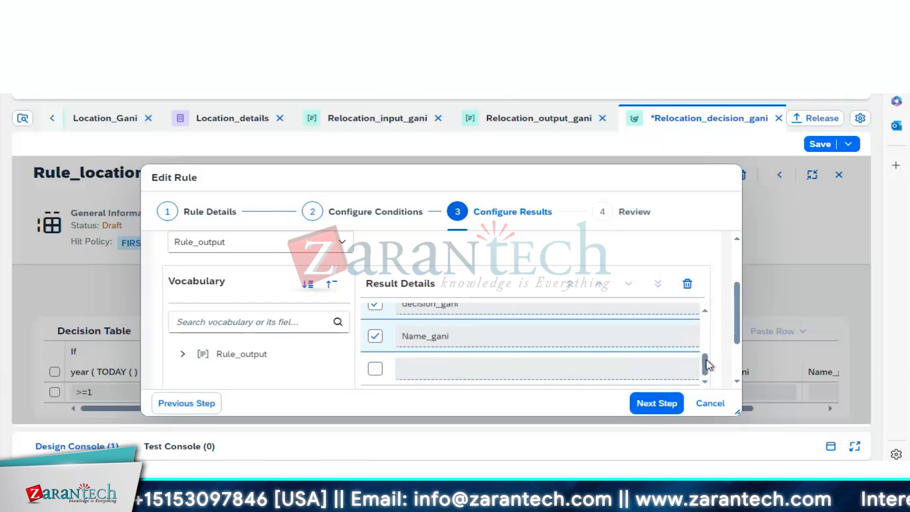
drag(707, 365, 705, 349)
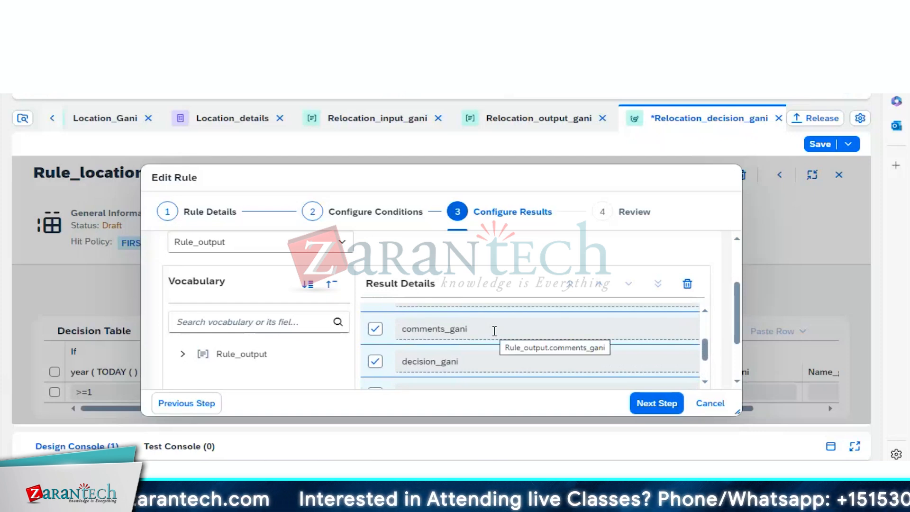
click(648, 408)
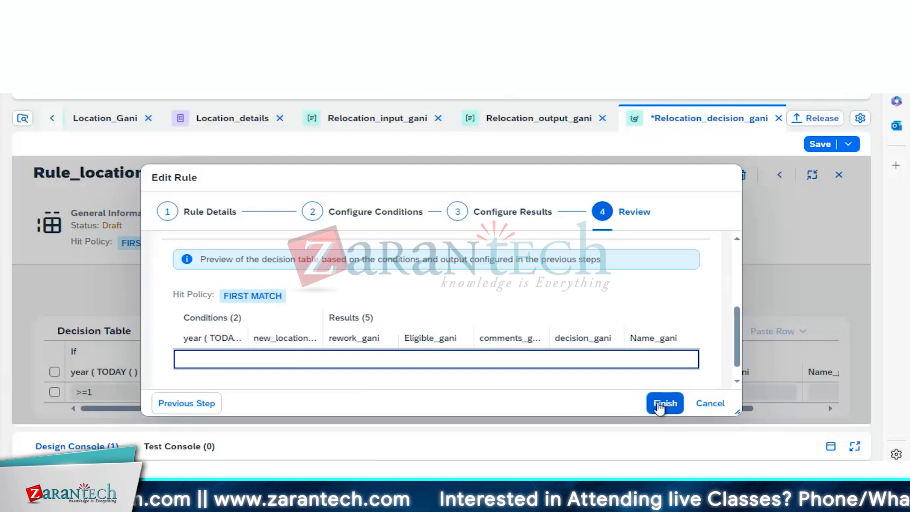
Finish editing the rule and start the row's new_location_gani condition with an equals sign.
click(659, 405)
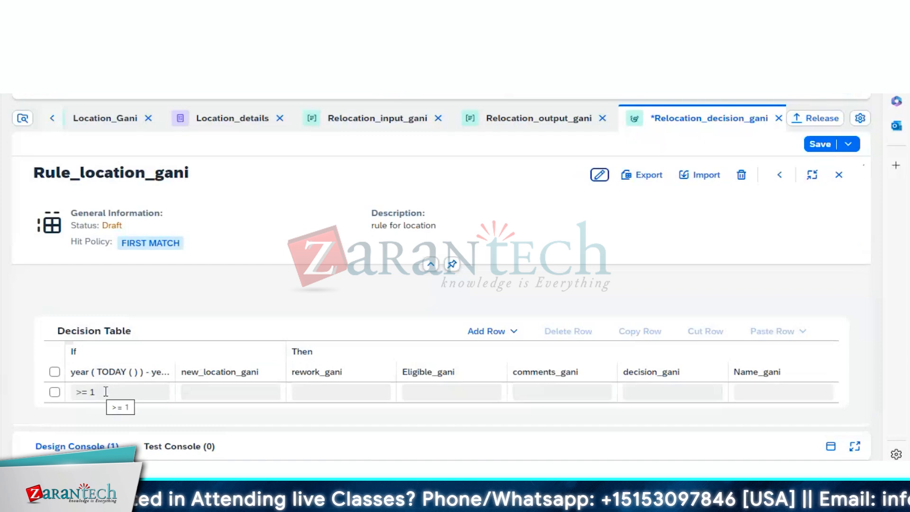
click(207, 394)
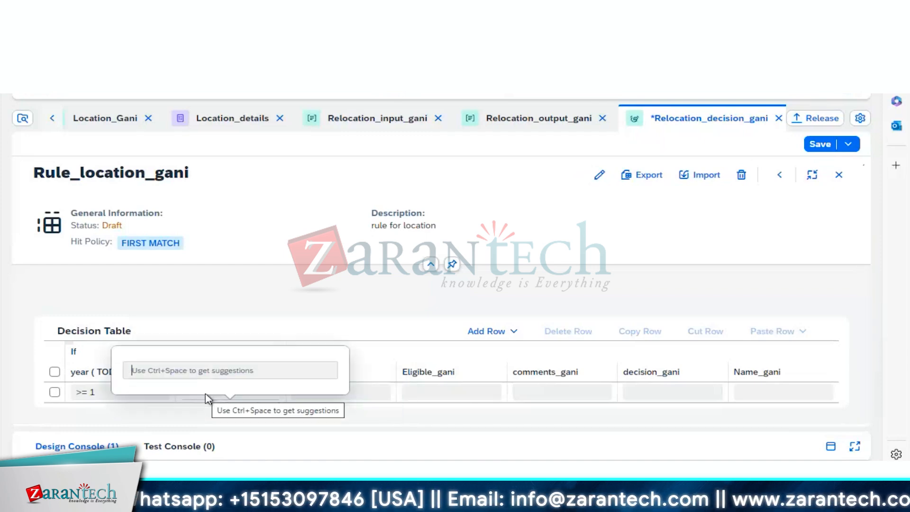
text(cond)
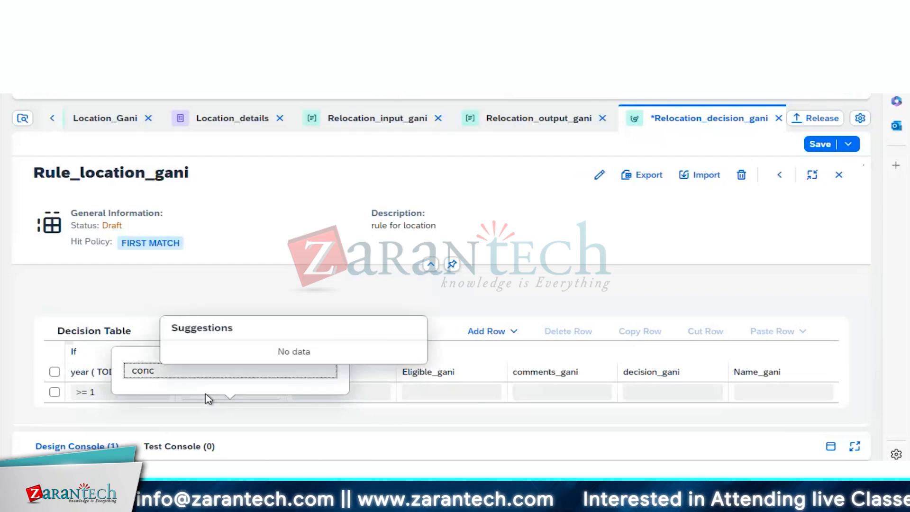
key(BackSpace)
key(BackSpace)
key(BackSpace)
key(BackSpace)
text(=)
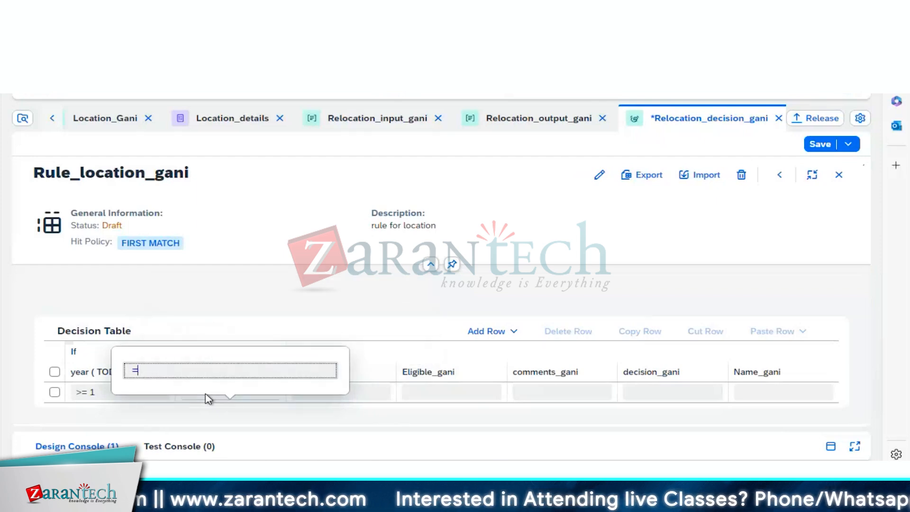
text(conc)
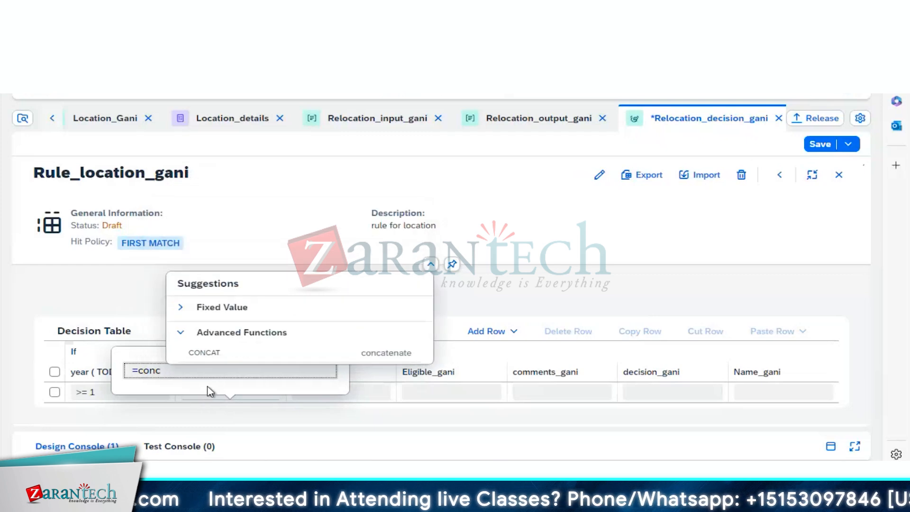
text(at)
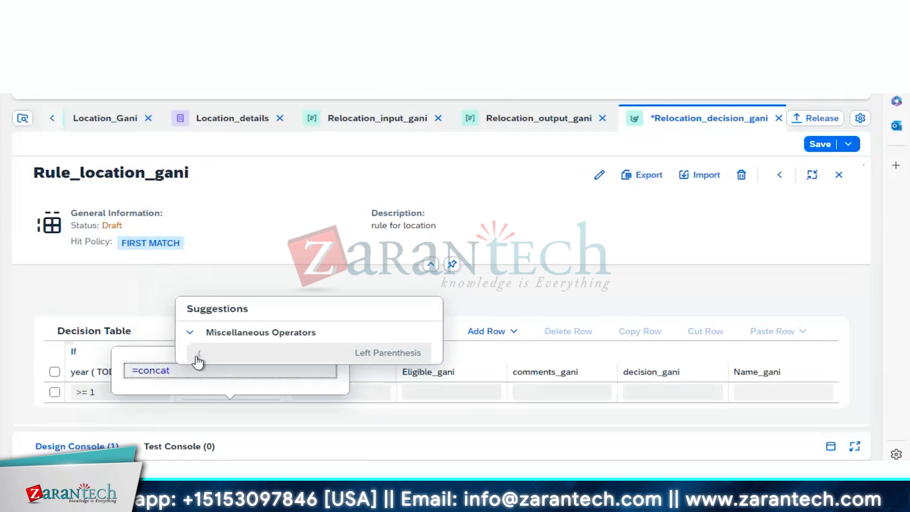
click(198, 353)
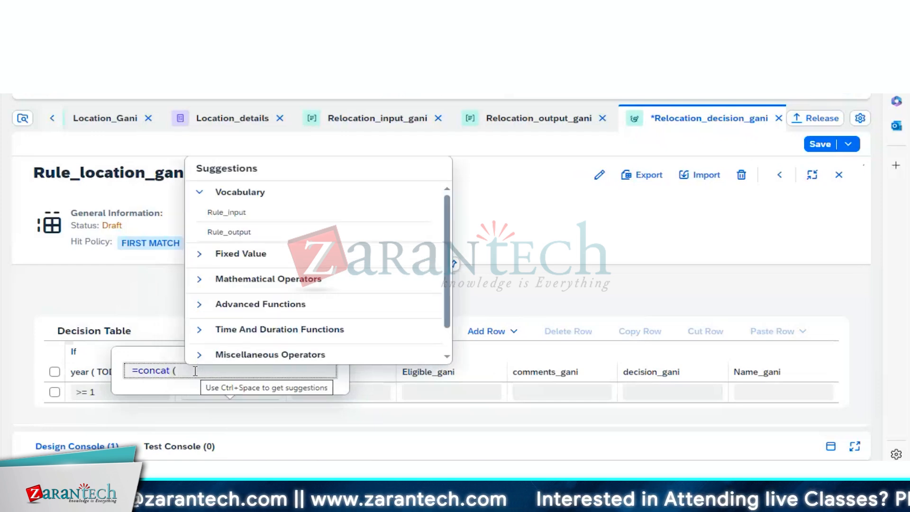
key(BackSpace)
key(BackSpace)
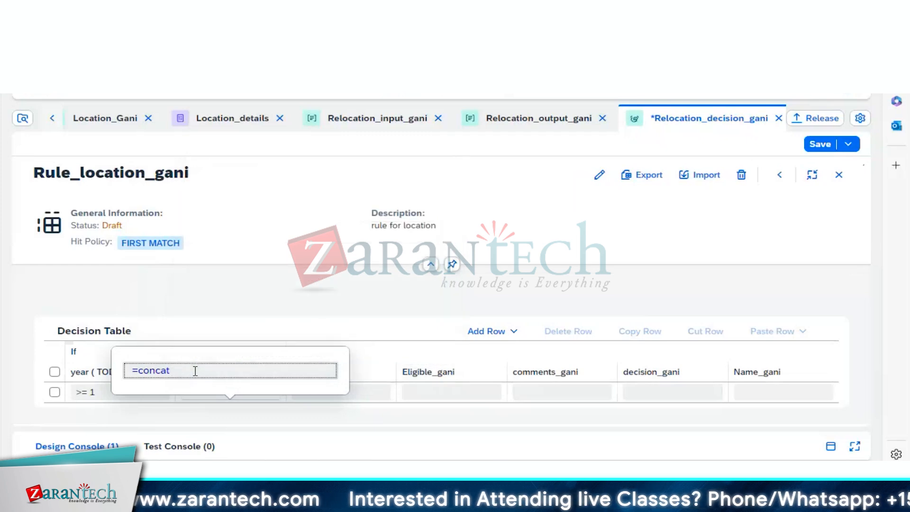
key(BackSpace)
key(BackSpace)
key(BackSpace)
key(BackSpace)
key(BackSpace)
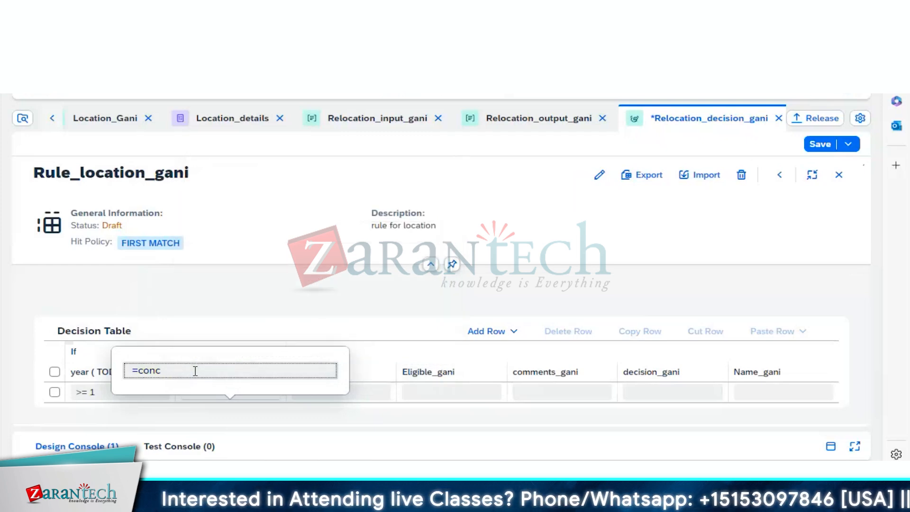
key(BackSpace)
Insert the CONCAT function into the new_location_gani condition with Rule_input.cureent_city_gani as its first argument.
text(con)
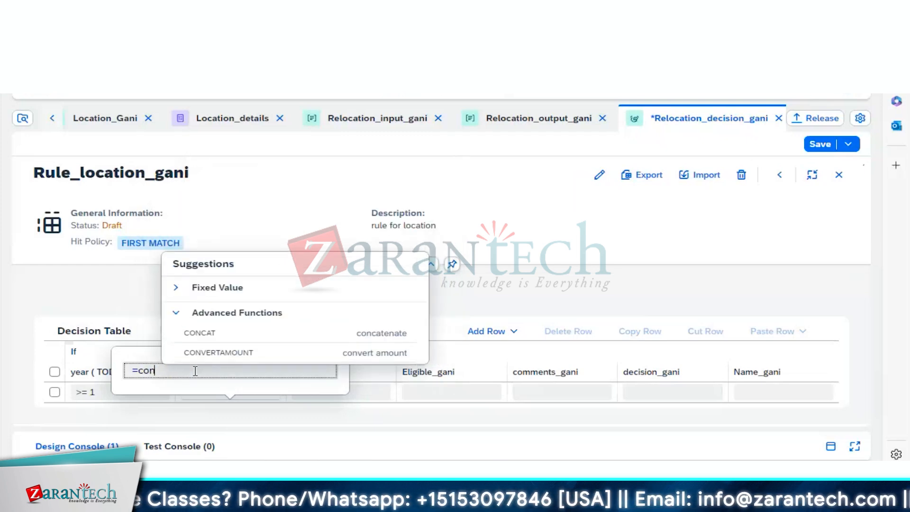
click(220, 341)
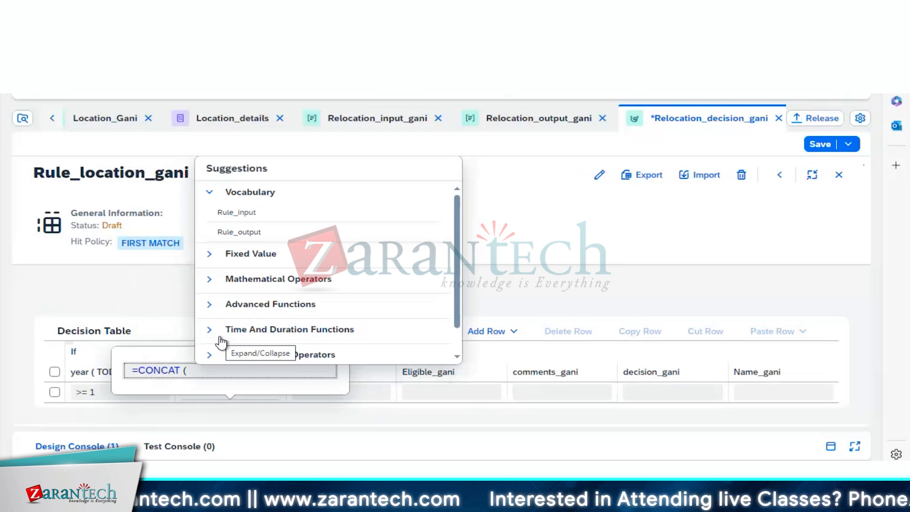
text(rule)
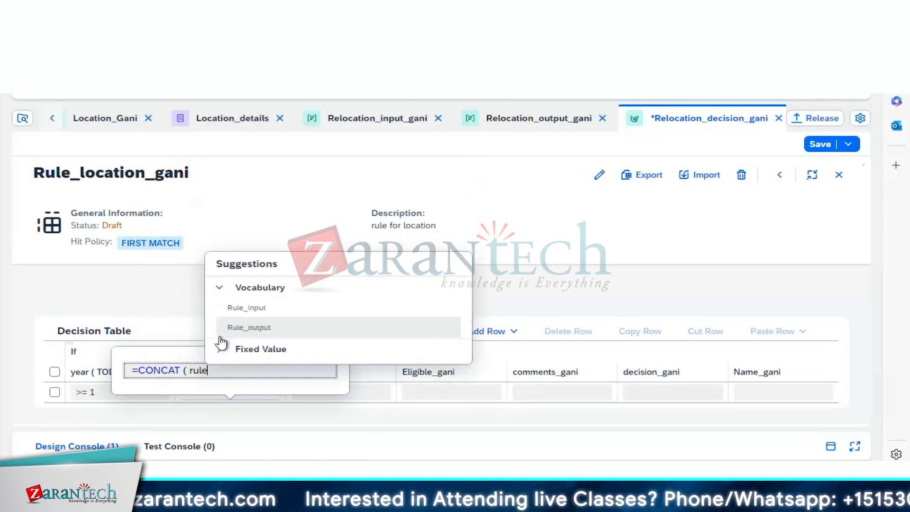
click(269, 317)
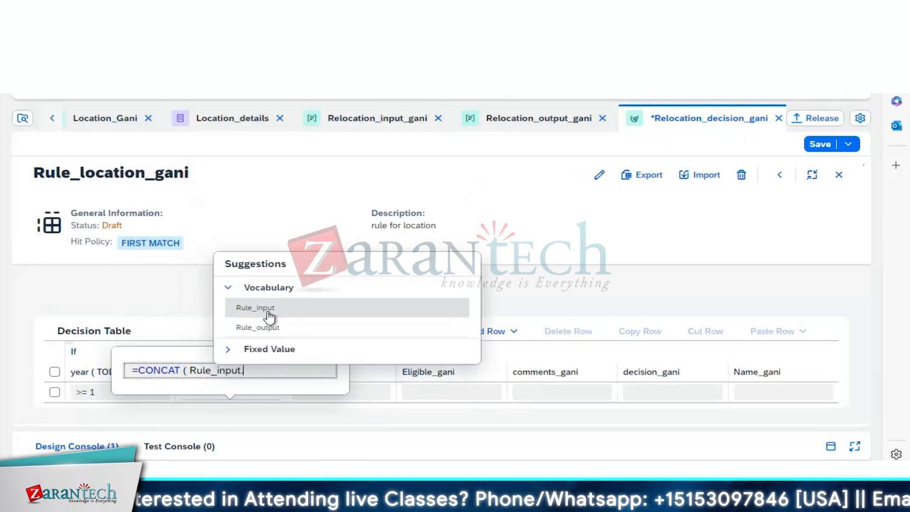
text(.)
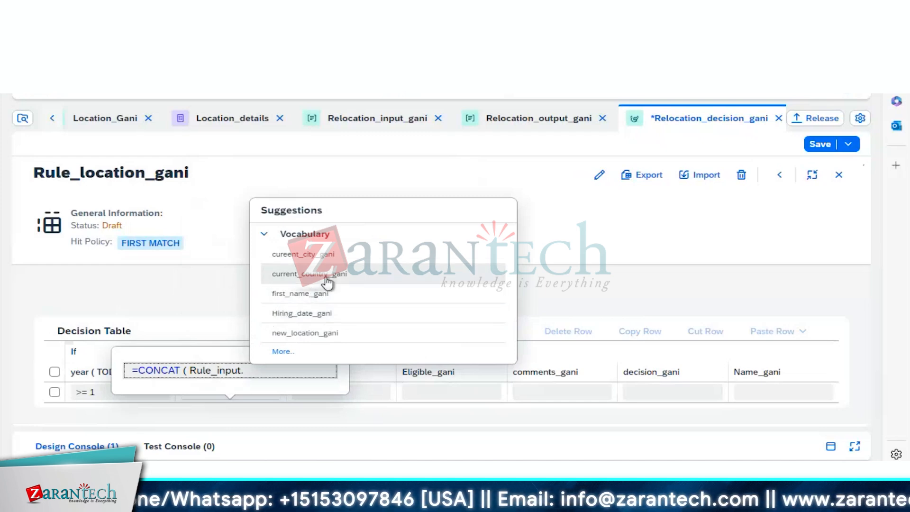
click(331, 259)
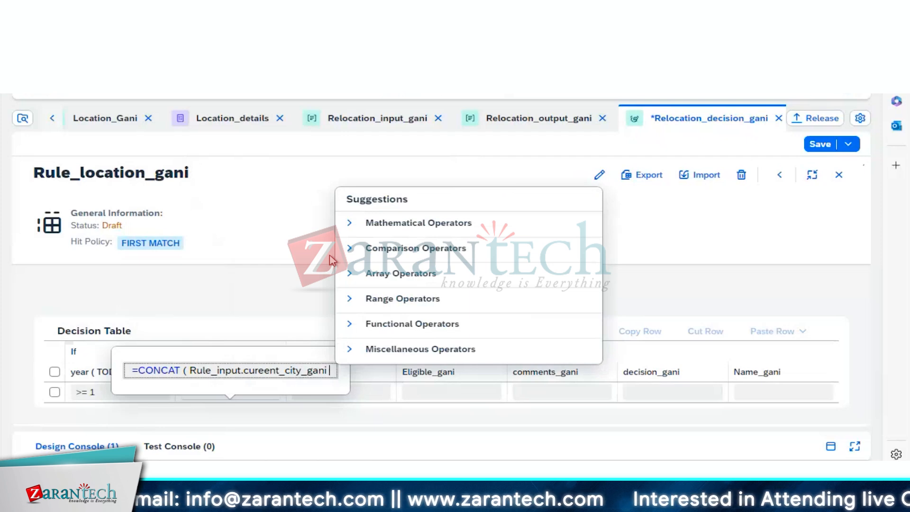
Complete the CONCAT expression with a quoted space and Rule_input.current_country_gani as the remaining arguments, and close the parenthesis.
text(,)
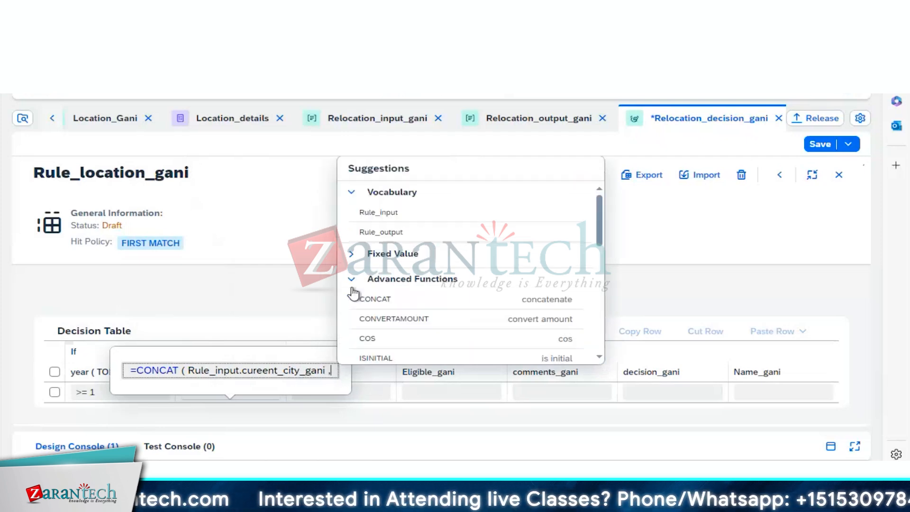
text(ru)
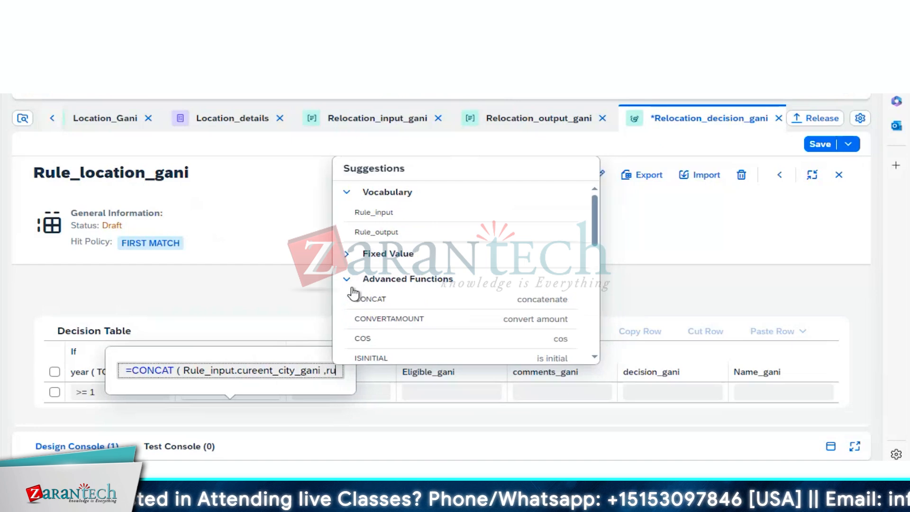
key(BackSpace)
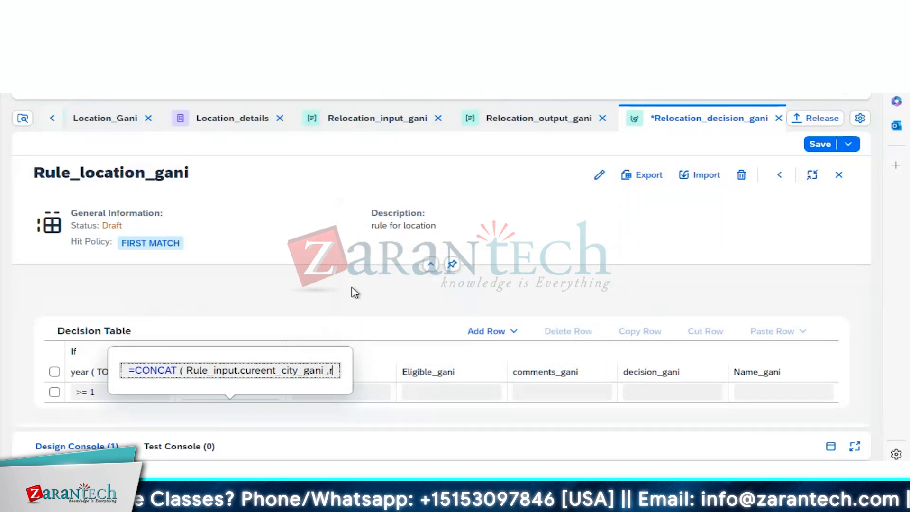
key(BackSpace)
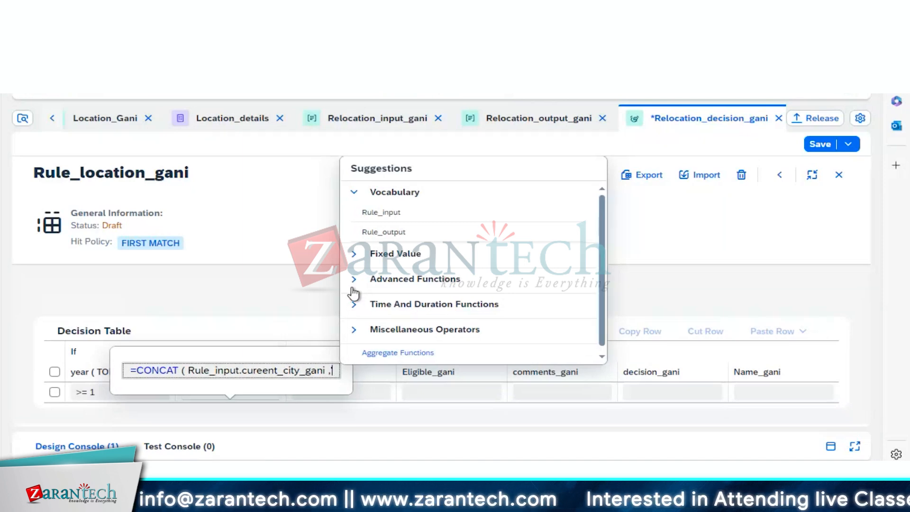
text(')
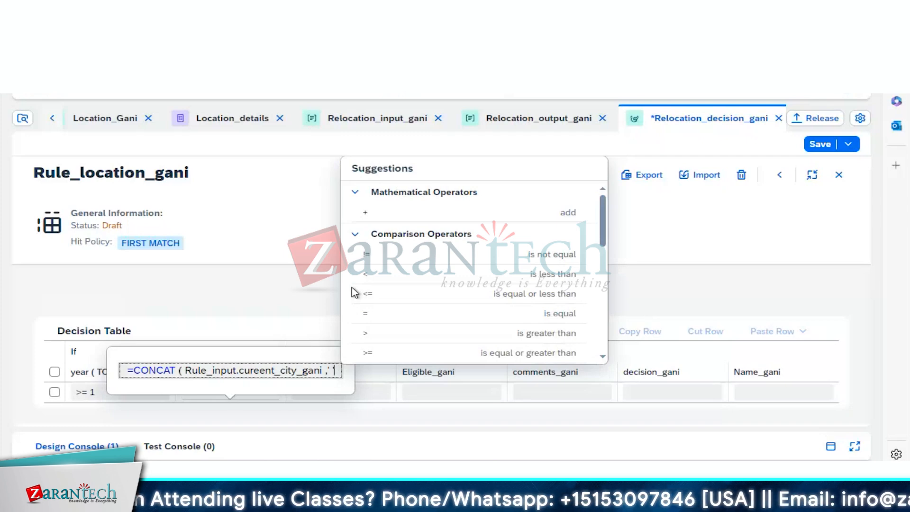
text( ',)
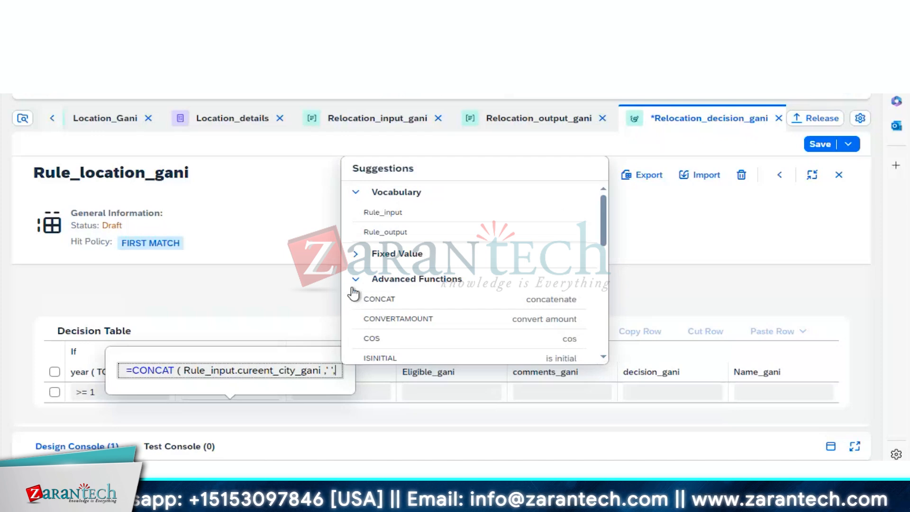
click(395, 216)
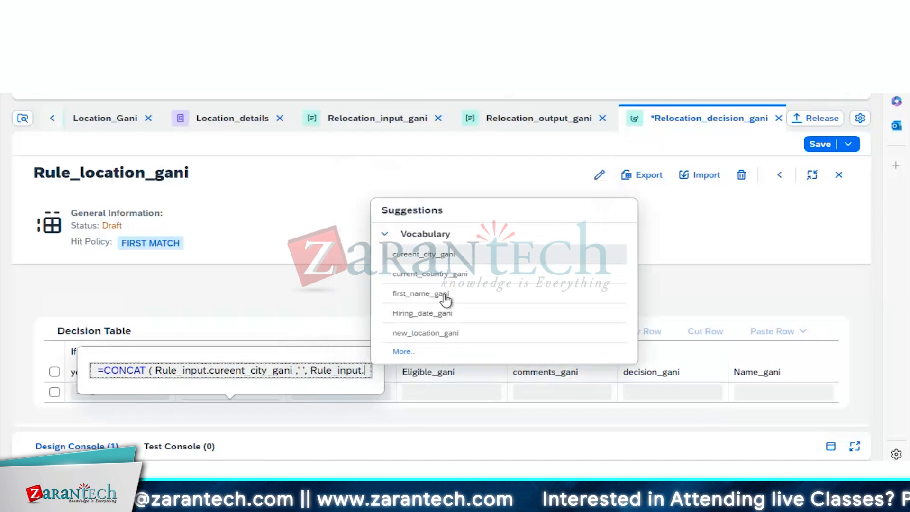
click(442, 274)
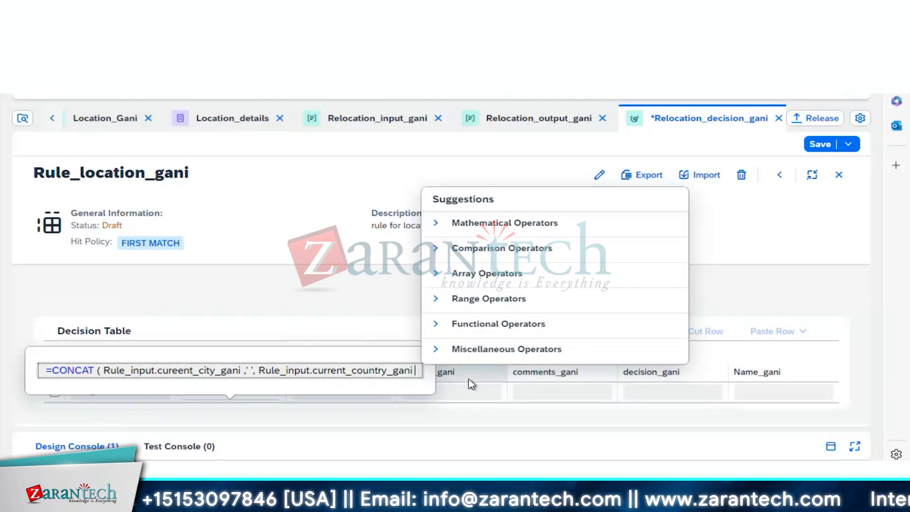
text())
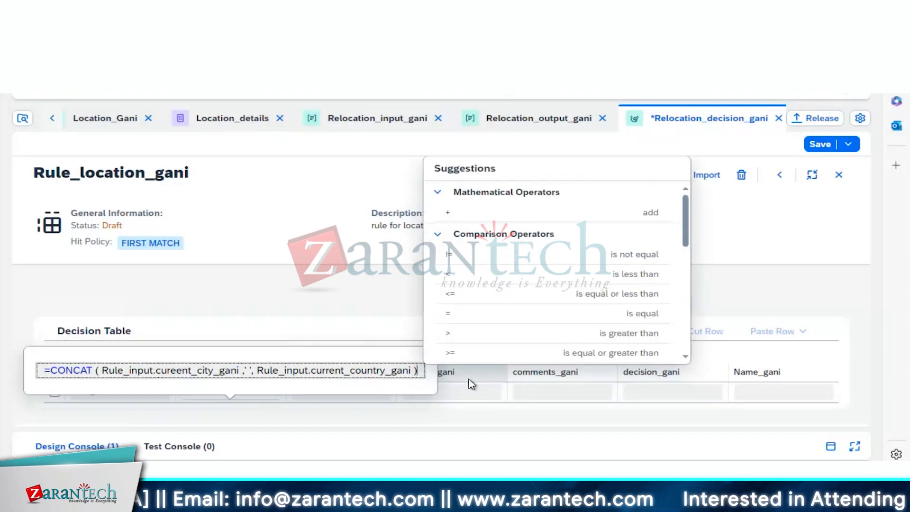
click(384, 324)
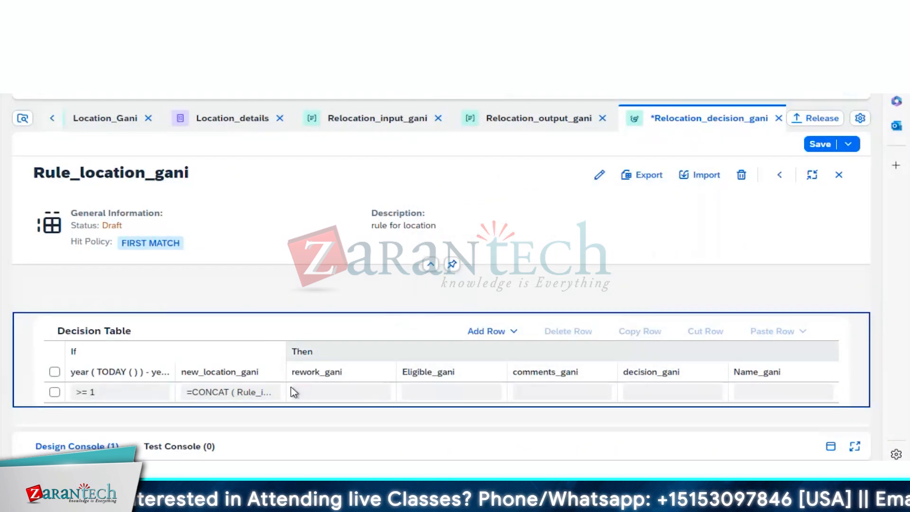
Widen the new_location_gani column to check the full expression and narrow it so more result columns fit.
drag(285, 365, 637, 375)
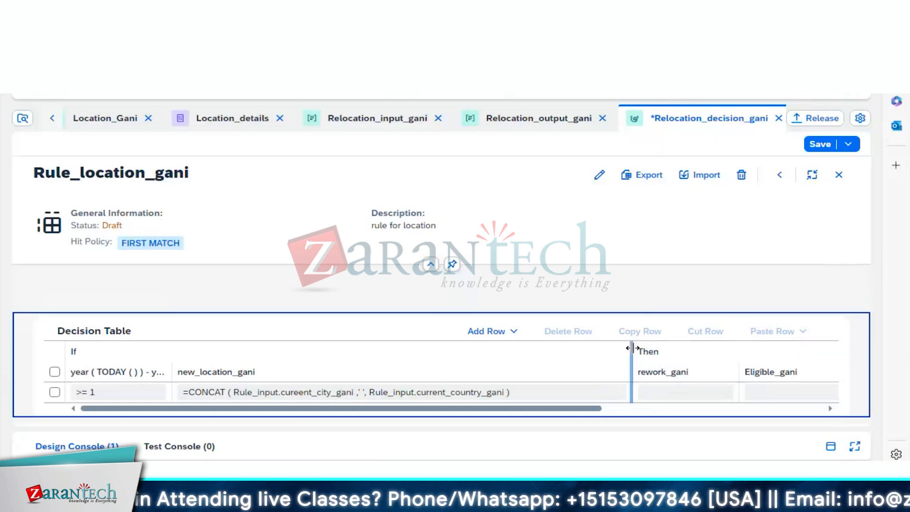
drag(632, 348, 493, 353)
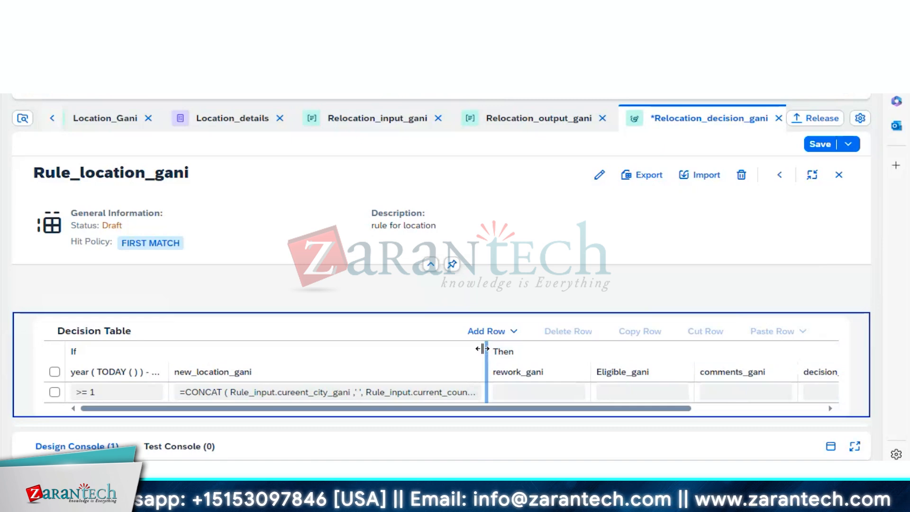
drag(482, 349, 475, 350)
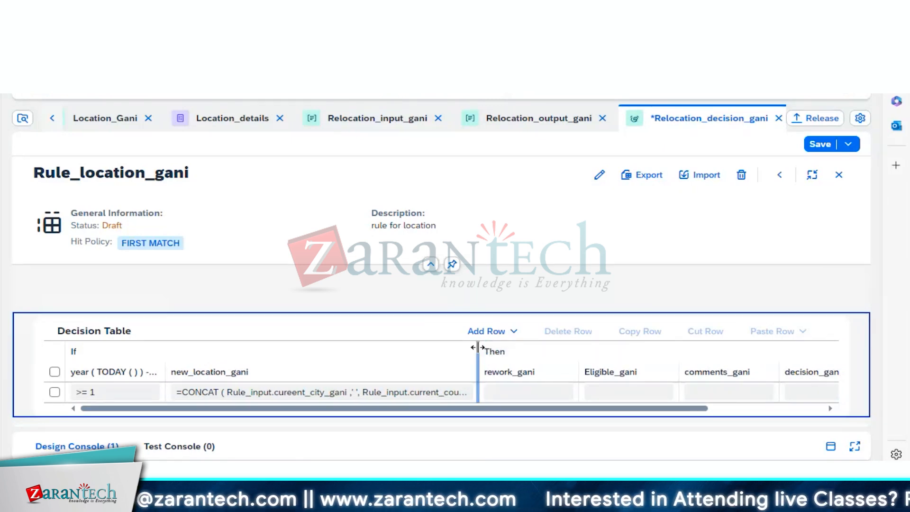
drag(478, 347, 411, 351)
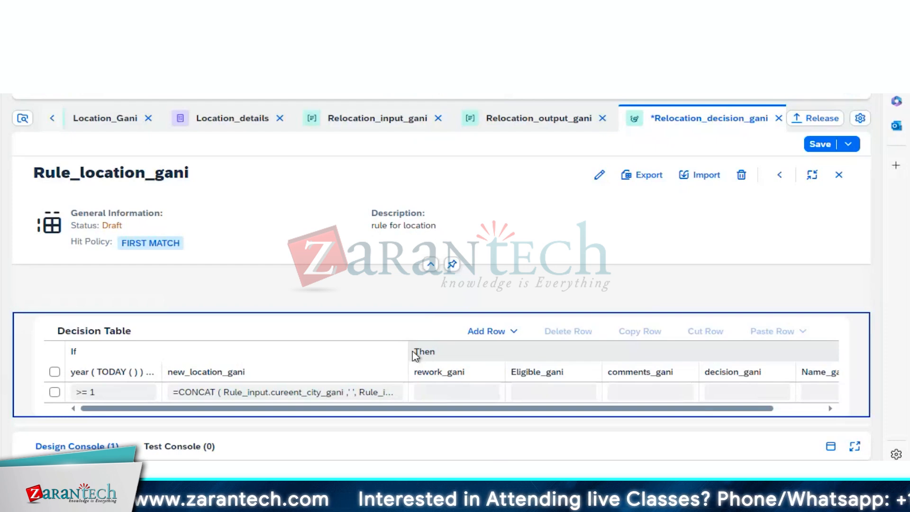
key(XF86MonBrightnessDown)
key(XF86MonBrightnessDown)
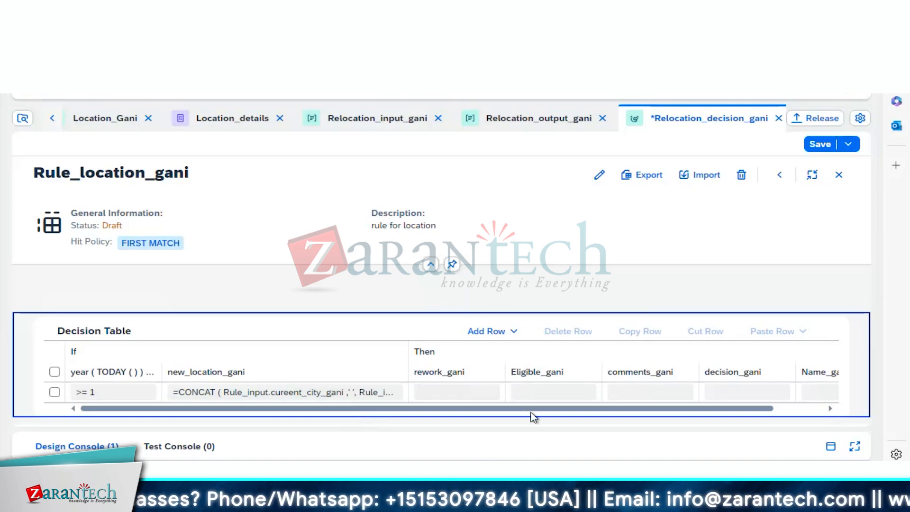
Set the row's rework_gani result to true and open its Eligible_gani result for editing.
drag(536, 408, 543, 408)
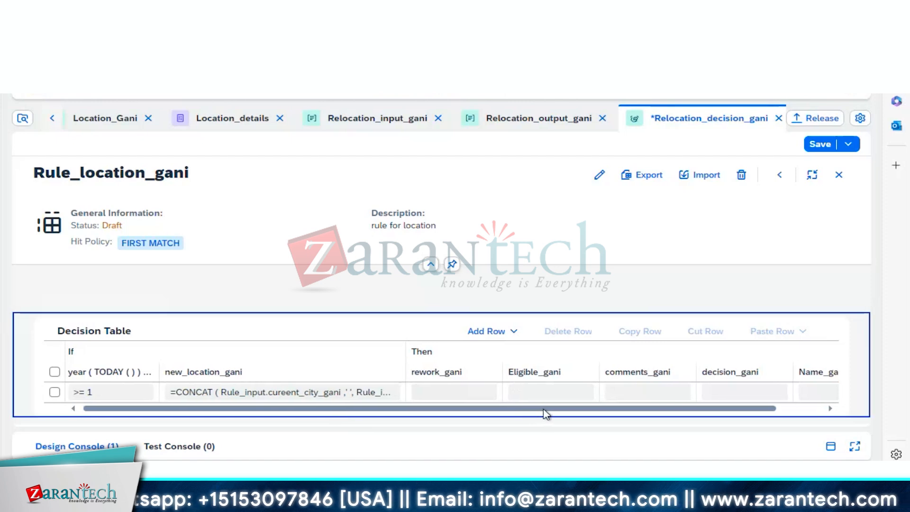
click(453, 393)
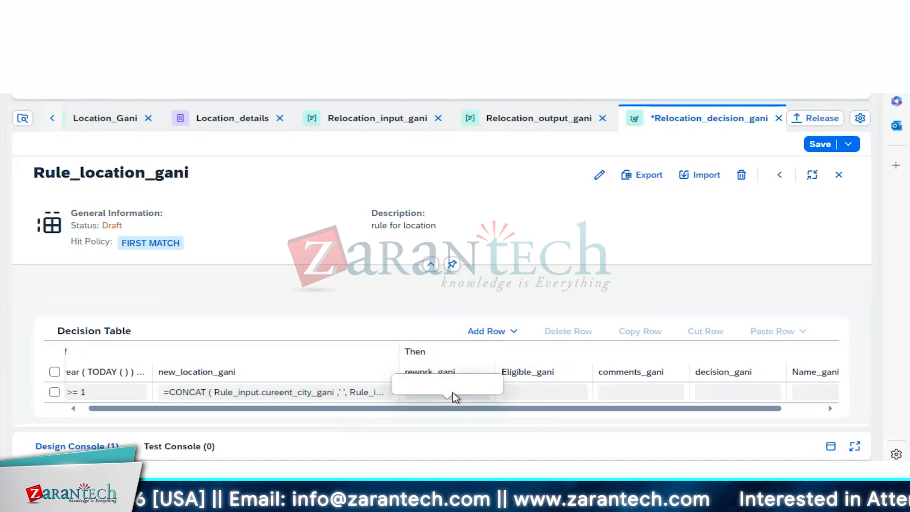
text(rure)
key(BackSpace)
key(BackSpace)
key(BackSpace)
key(BackSpace)
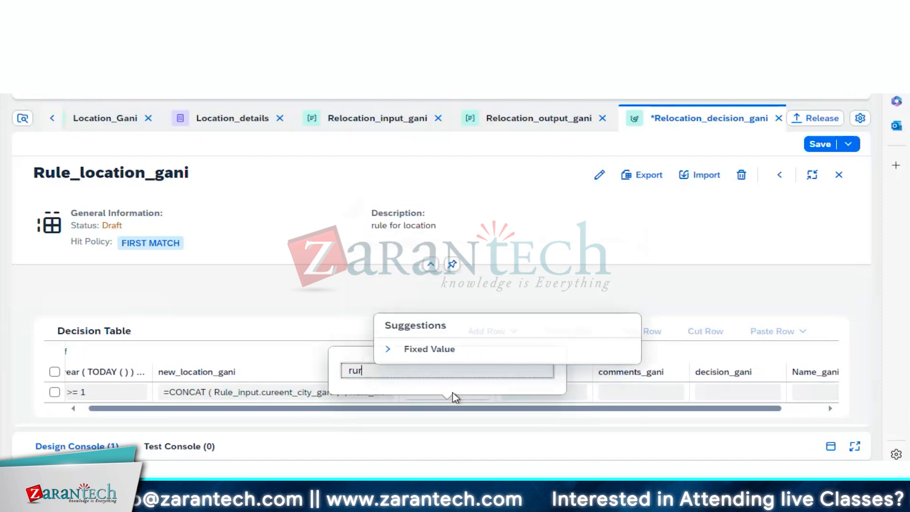
text(true)
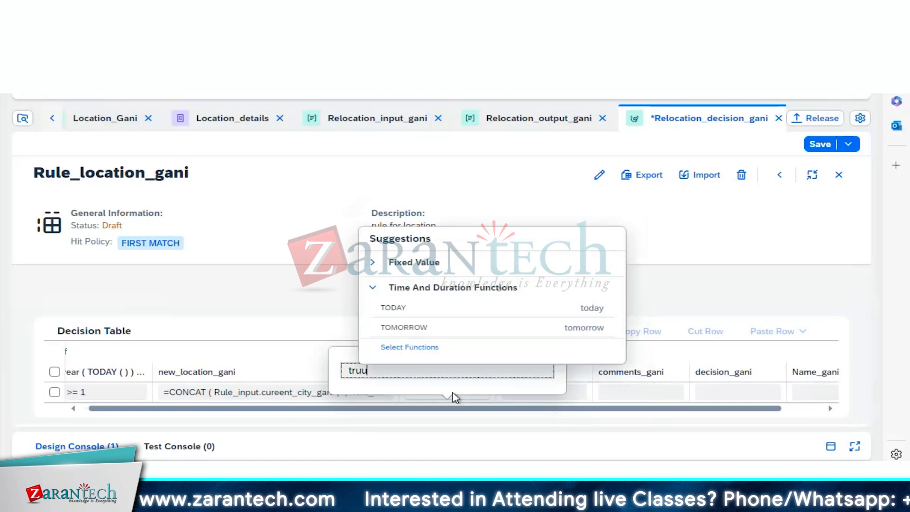
key(BackSpace)
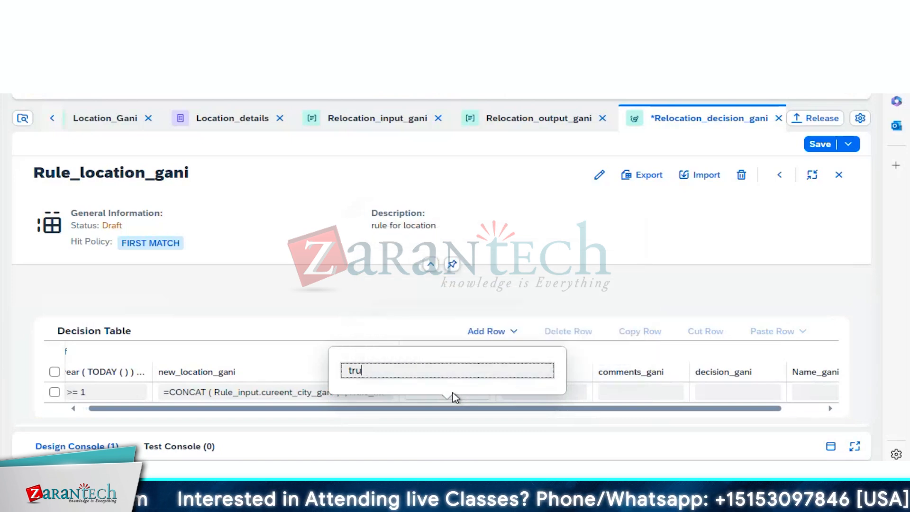
text(e)
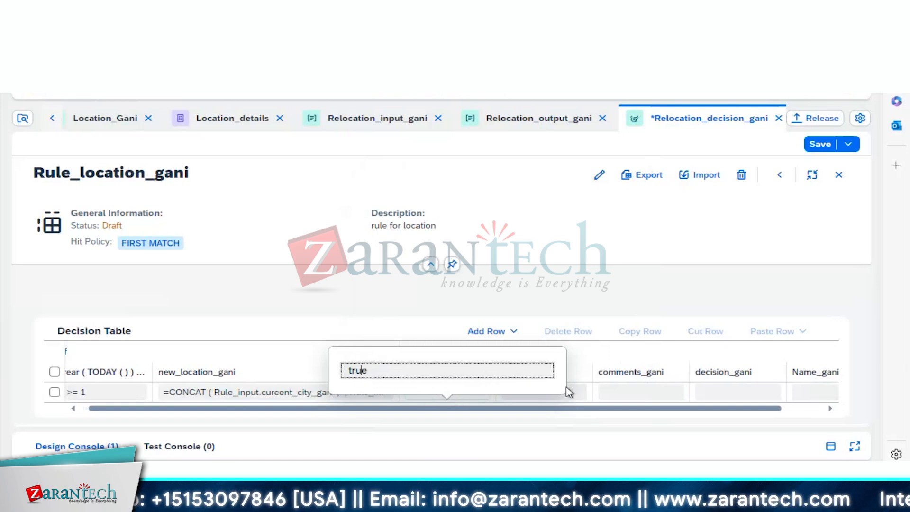
click(542, 396)
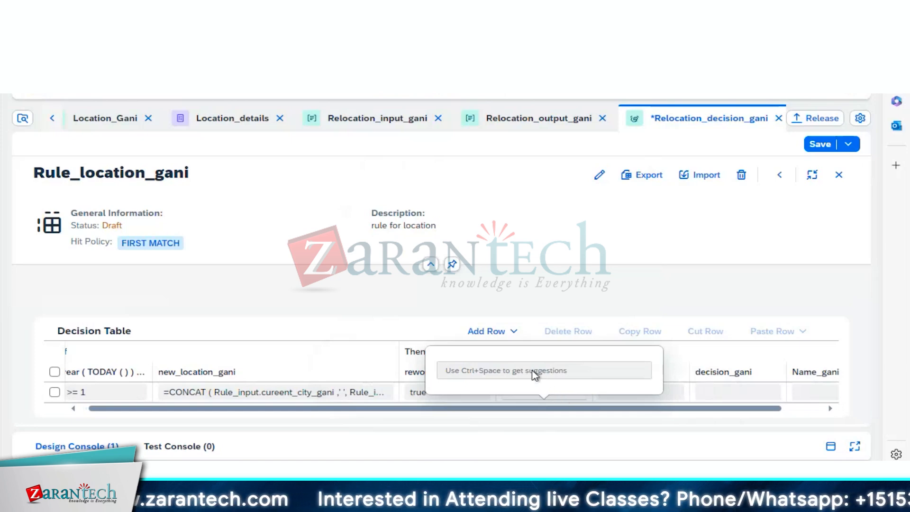
key(XF86MonBrightnessUp)
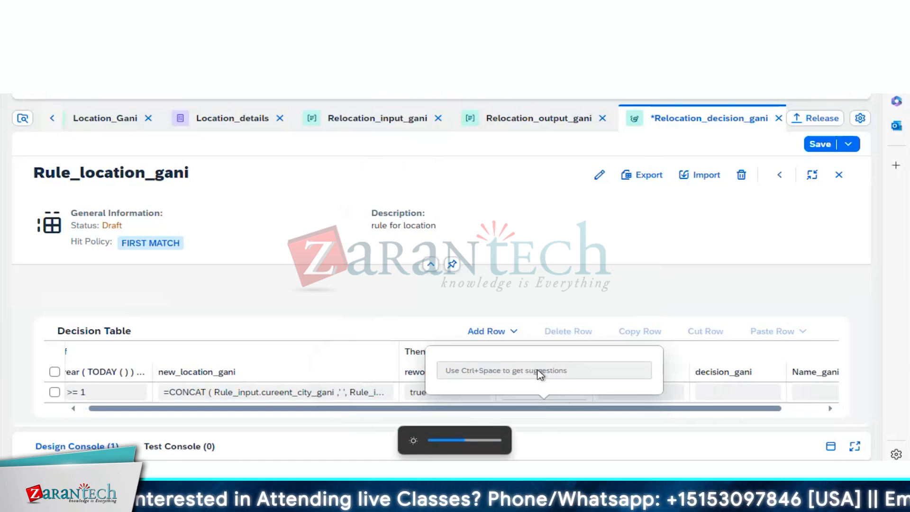